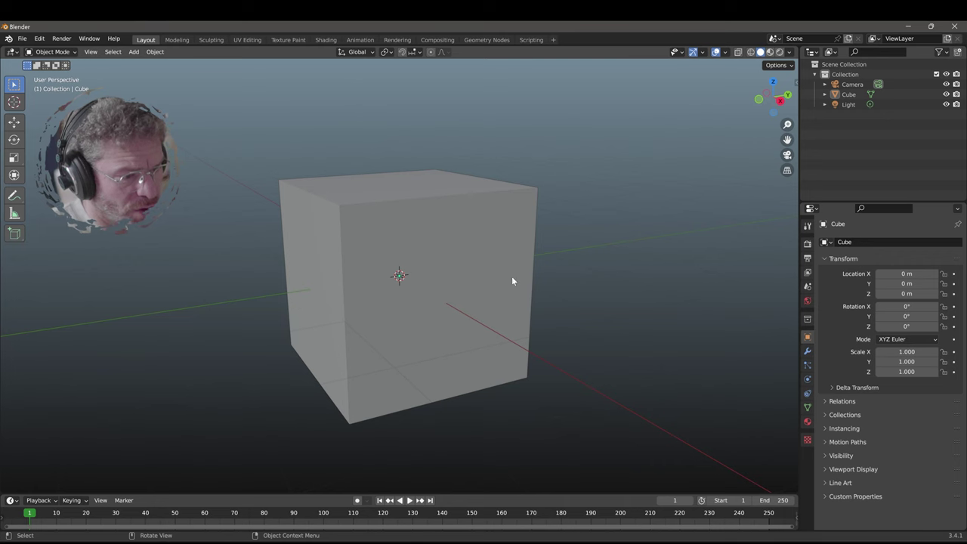
- Add a blank Grease Pencil object above the cube scene in top view
{"action": "middle_click_drag", "start_coordinate": [607, 260], "coordinate": [550, 260]}
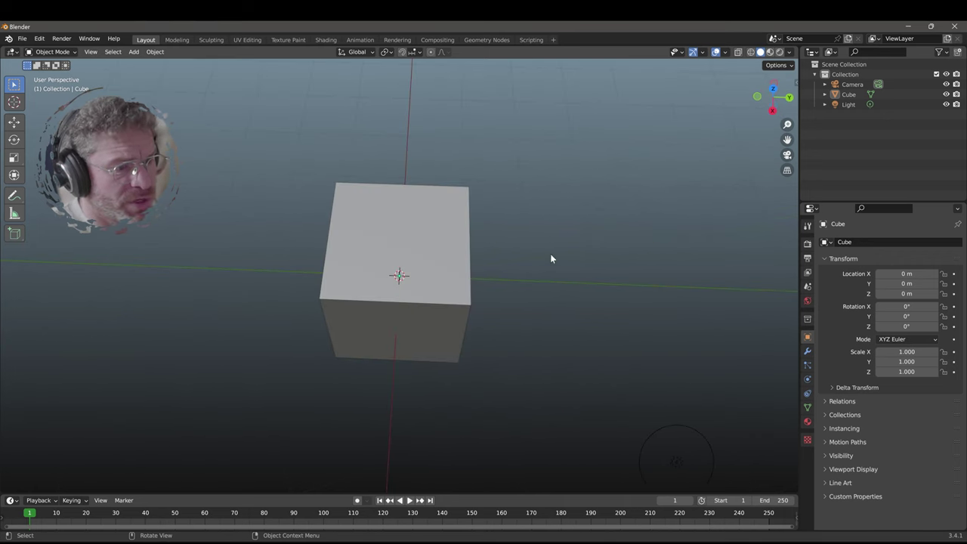
{"action": "left_click", "coordinate": [773, 91]}
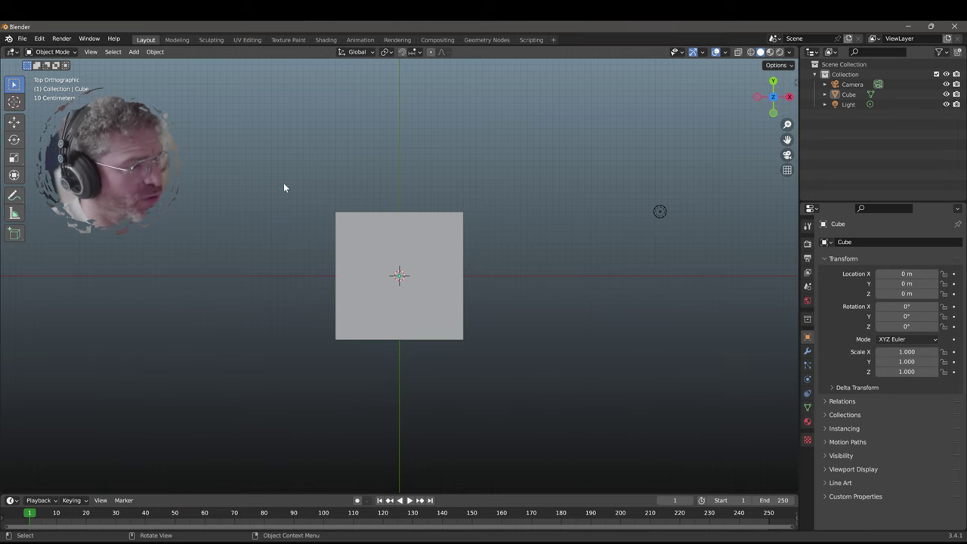
{"action": "left_click", "coordinate": [133, 51]}
{"action": "mouse_move", "coordinate": [174, 123]}
{"action": "left_click", "coordinate": [250, 125]}
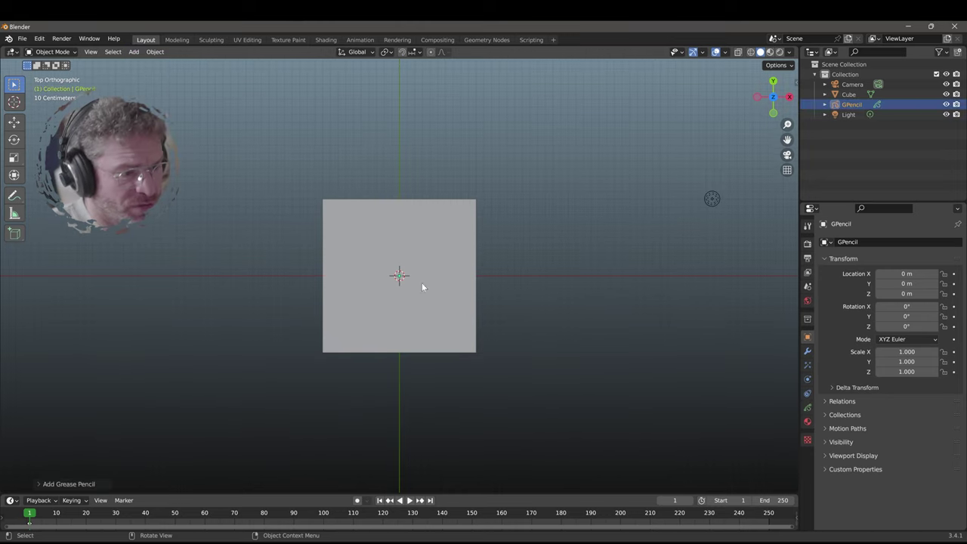
- Switch the Grease Pencil object to Draw Mode and set the stroke placement to Surface
{"action": "scroll", "coordinate": [181, 148], "scroll_direction": "up", "scroll_amount": 3}
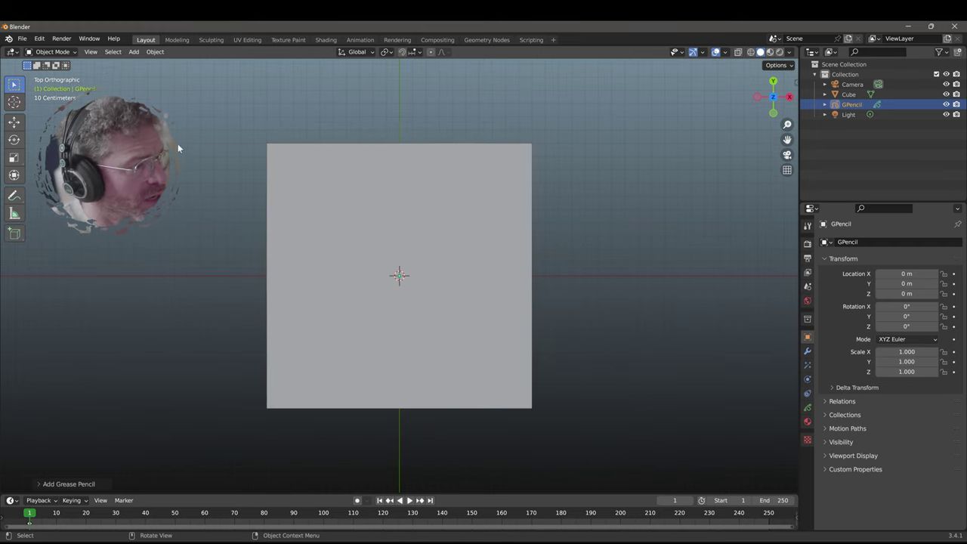
{"action": "left_click", "coordinate": [51, 51]}
{"action": "left_click", "coordinate": [55, 96]}
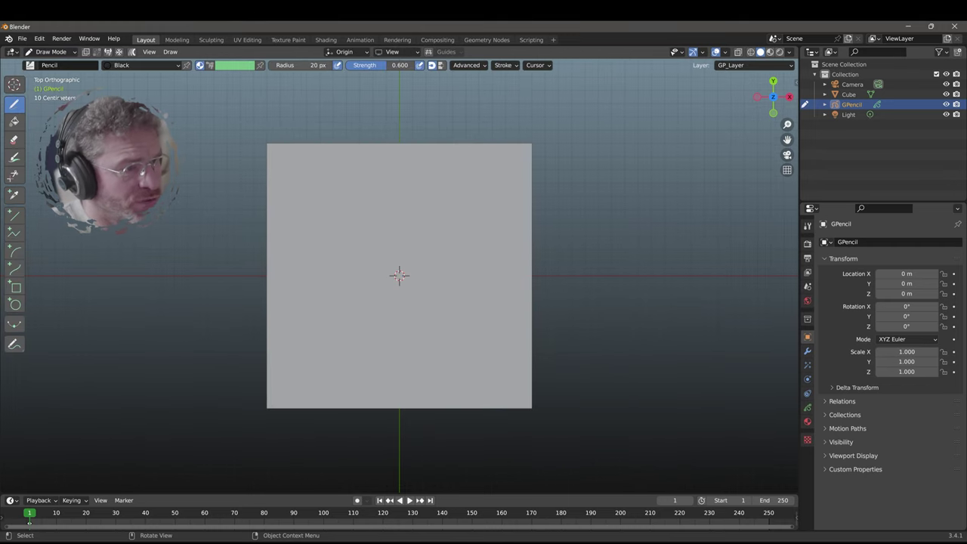
{"action": "left_click", "coordinate": [345, 52]}
{"action": "left_click", "coordinate": [318, 104]}
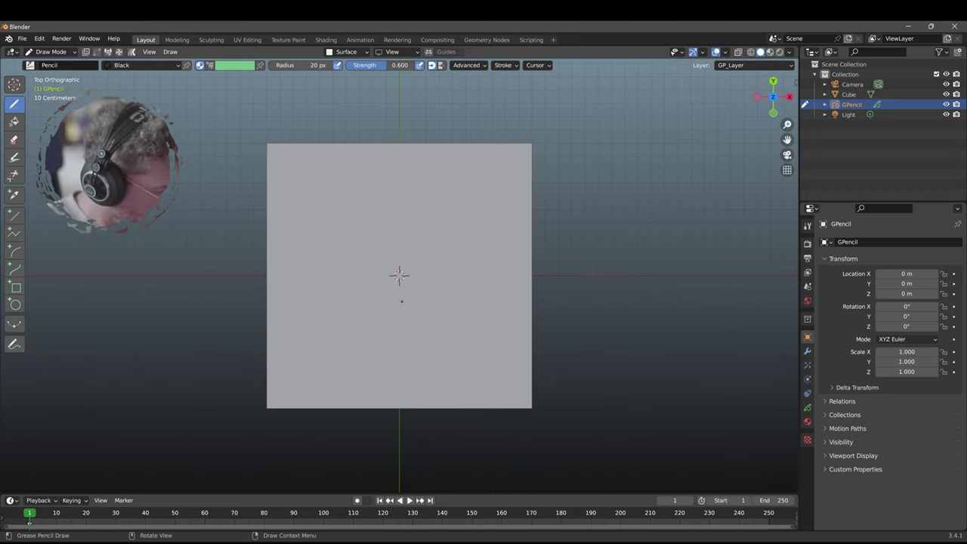
- Draw a cross at the centre of the cube's top face with a dot in each of its four corners
{"action": "left_click_drag", "start_coordinate": [400, 249], "coordinate": [401, 308]}
{"action": "left_click_drag", "start_coordinate": [409, 275], "coordinate": [427, 275]}
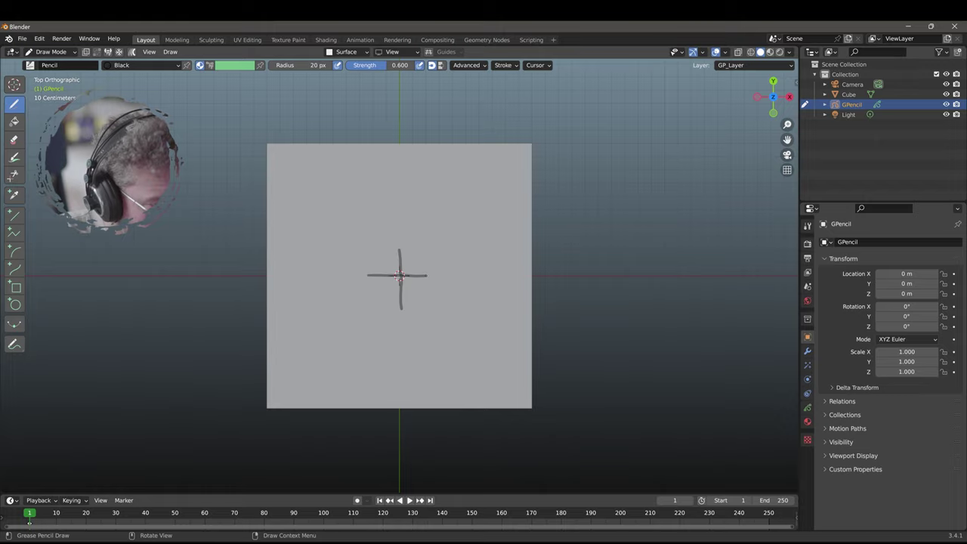
{"action": "left_click_drag", "start_coordinate": [379, 237], "coordinate": [379, 242]}
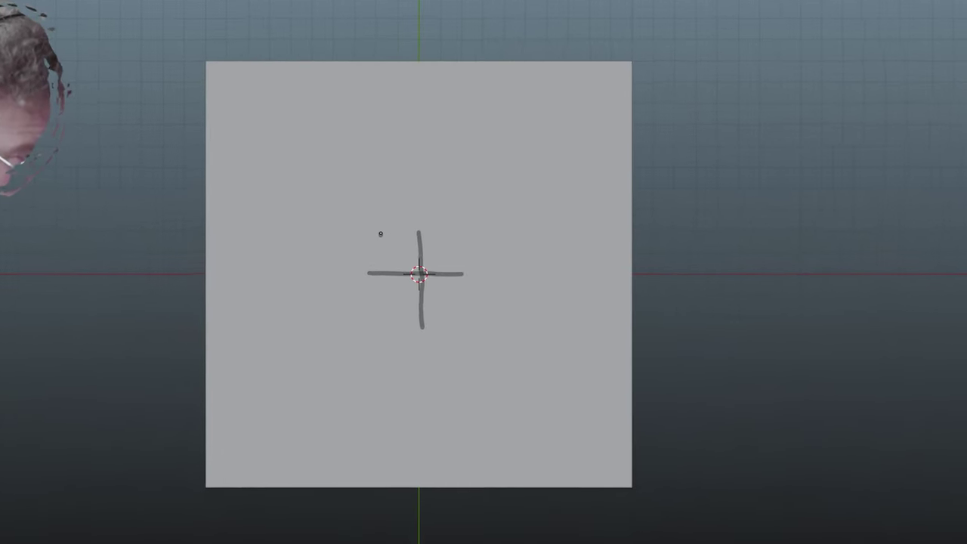
{"action": "left_click_drag", "start_coordinate": [440, 238], "coordinate": [440, 245]}
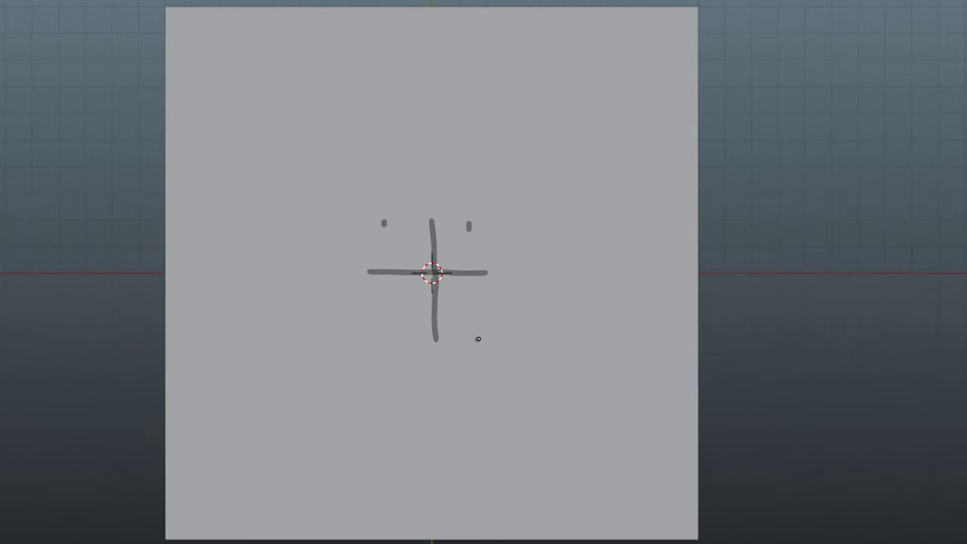
{"action": "left_click", "coordinate": [383, 335]}
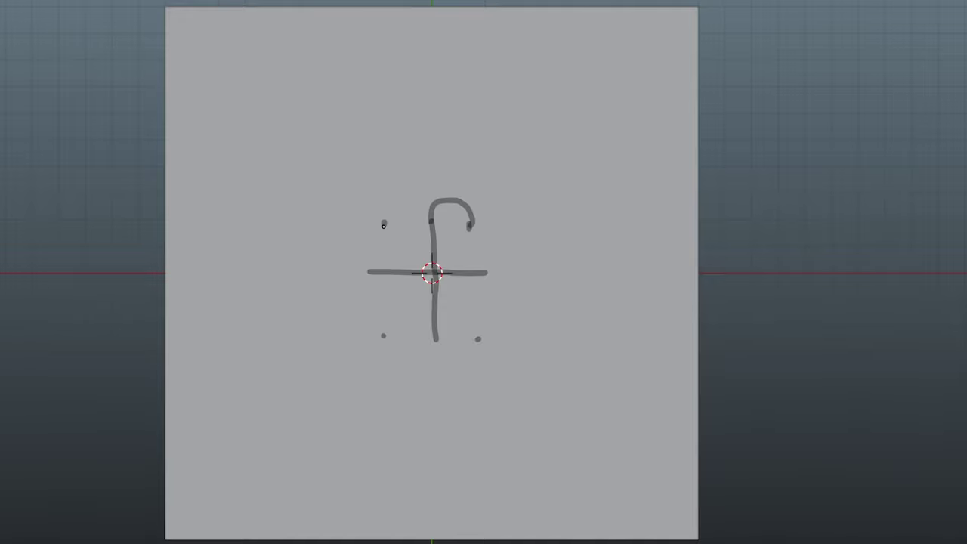
- Undo the misdrawn arc and draw concentric arcs linking the cross ends and corner dots into a labyrinth
{"action": "key", "text": "ctrl+z"}
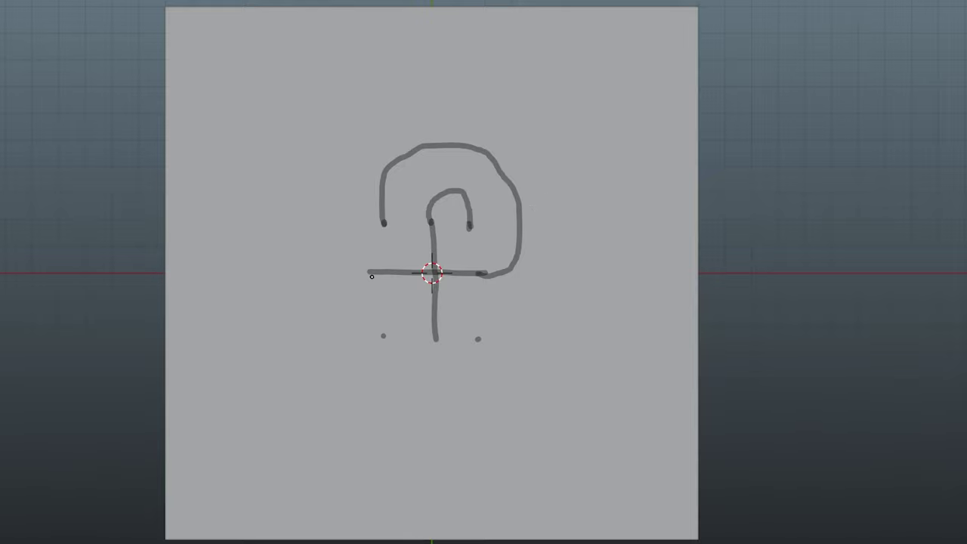
{"action": "mouse_move", "coordinate": [361, 272]}
{"action": "left_mouse_down"}
{"action": "mouse_move", "coordinate": [308, 186]}
{"action": "mouse_move", "coordinate": [341, 102]}
{"action": "left_mouse_up"}
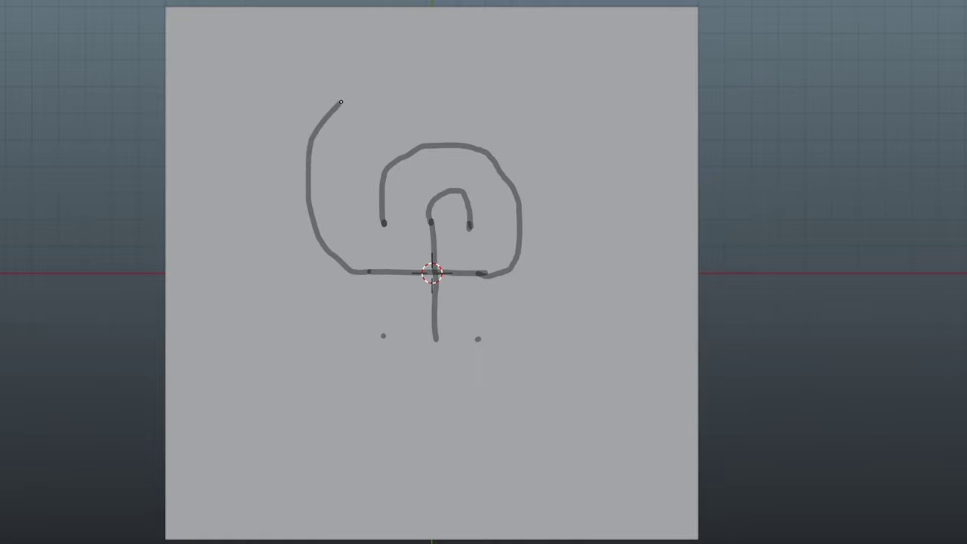
{"action": "left_click_drag", "start_coordinate": [399, 74], "coordinate": [477, 340]}
{"action": "mouse_move", "coordinate": [383, 336]}
{"action": "left_mouse_down"}
{"action": "mouse_move", "coordinate": [254, 237]}
{"action": "mouse_move", "coordinate": [247, 134]}
{"action": "left_mouse_up"}
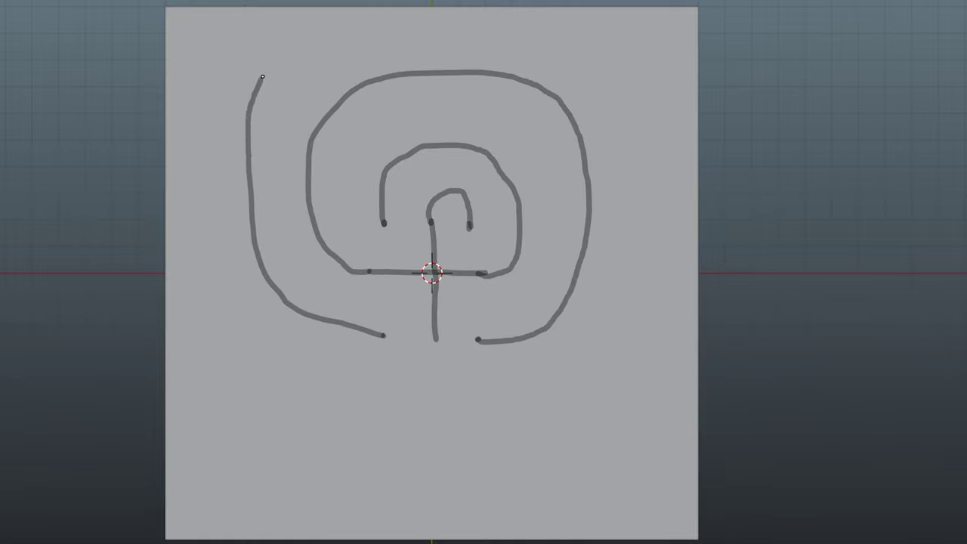
{"action": "left_click_drag", "start_coordinate": [449, 11], "coordinate": [532, 22]}
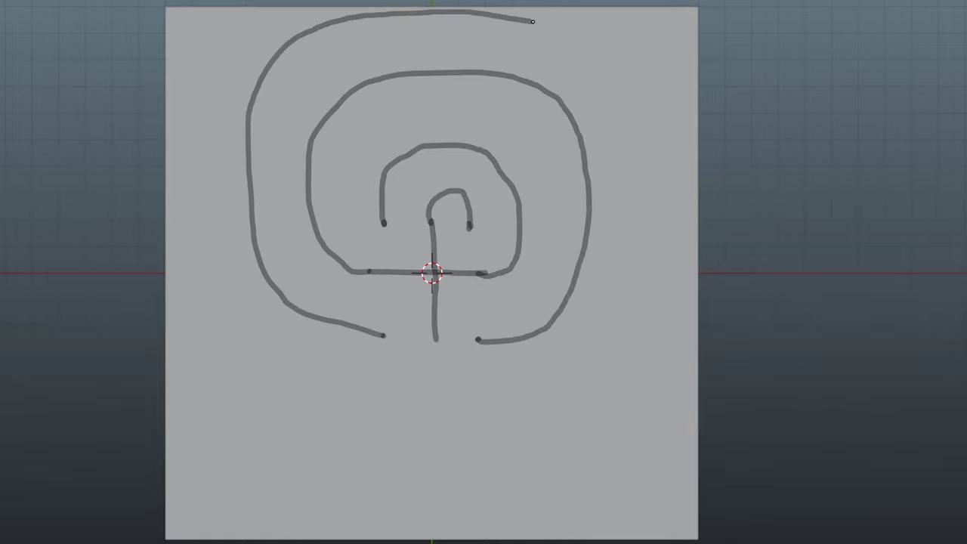
{"action": "mouse_move", "coordinate": [604, 45]}
{"action": "left_mouse_down"}
{"action": "mouse_move", "coordinate": [653, 113]}
{"action": "mouse_move", "coordinate": [631, 321]}
{"action": "mouse_move", "coordinate": [584, 385]}
{"action": "mouse_move", "coordinate": [499, 393]}
{"action": "left_mouse_up"}
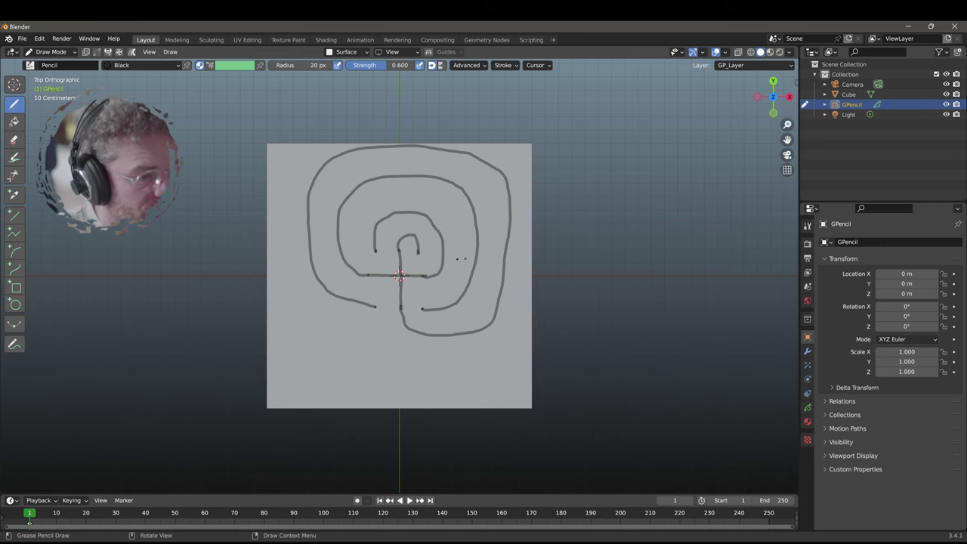
- Return to Object Mode and delete the cube beneath the labyrinth drawing
{"action": "mouse_move", "coordinate": [557, 249]}
{"action": "middle_mouse_down"}
{"action": "mouse_move", "coordinate": [568, 197]}
{"action": "mouse_move", "coordinate": [552, 262]}
{"action": "mouse_move", "coordinate": [631, 270]}
{"action": "middle_mouse_up"}
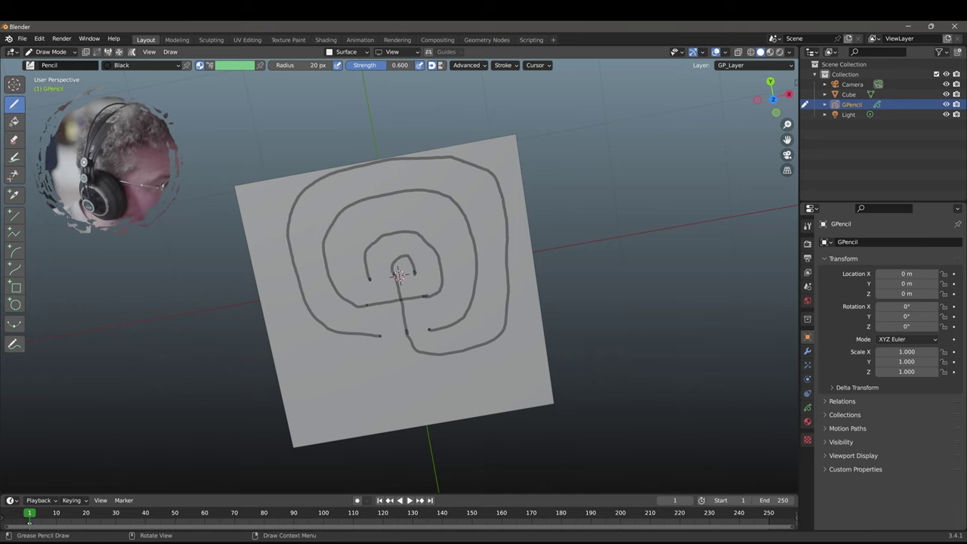
{"action": "left_click", "coordinate": [51, 52]}
{"action": "left_click", "coordinate": [53, 66]}
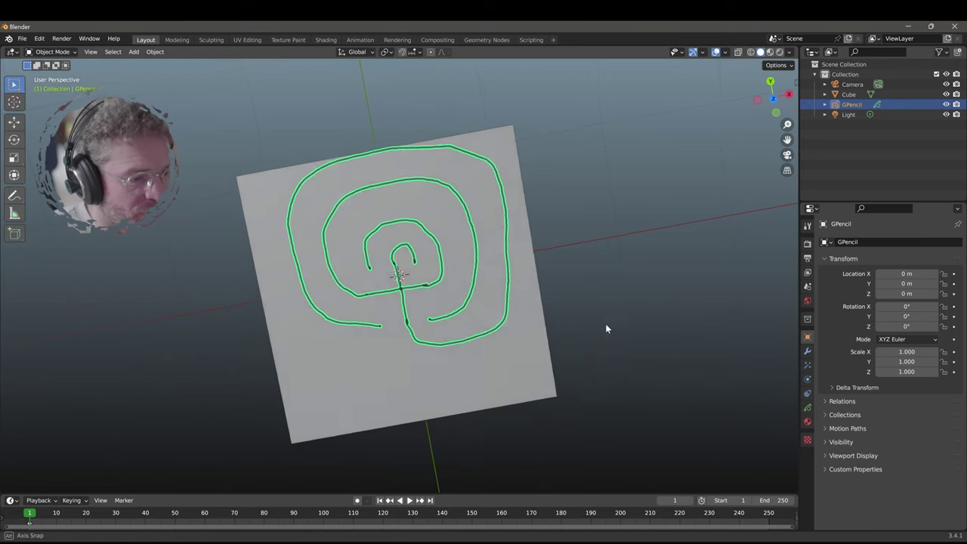
{"action": "mouse_move", "coordinate": [605, 324]}
{"action": "middle_mouse_down"}
{"action": "mouse_move", "coordinate": [613, 298]}
{"action": "mouse_move", "coordinate": [568, 305]}
{"action": "mouse_move", "coordinate": [580, 300]}
{"action": "mouse_move", "coordinate": [506, 279]}
{"action": "middle_mouse_up"}
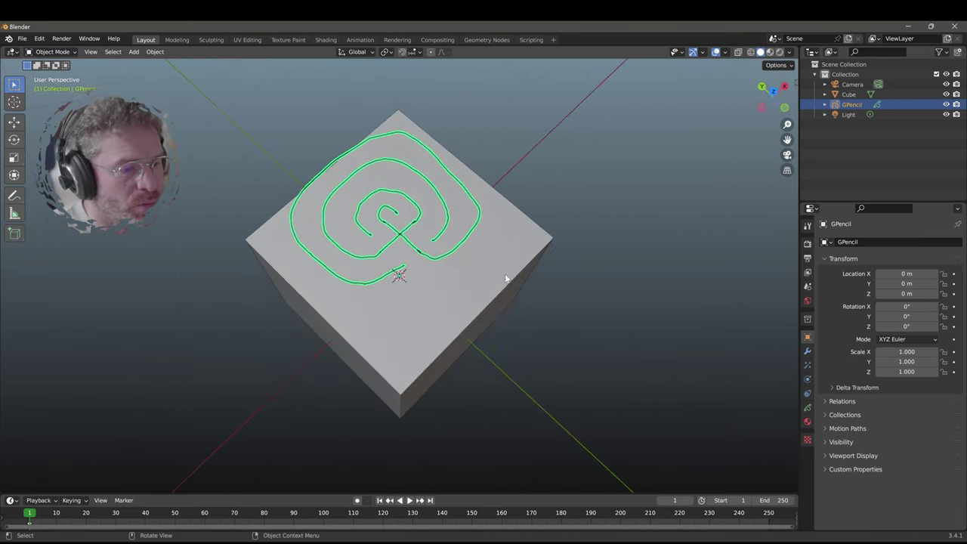
{"action": "left_click", "coordinate": [487, 278]}
{"action": "key", "text": "Delete"}
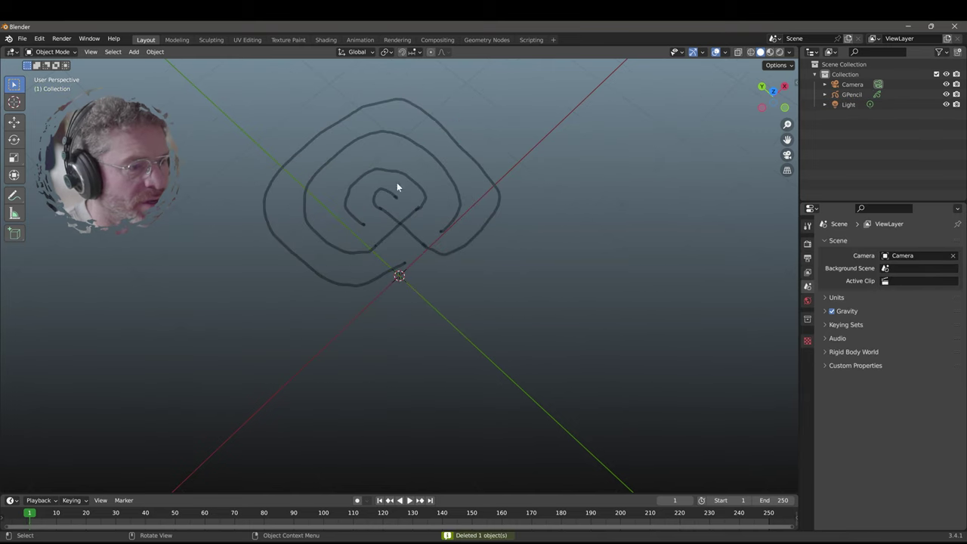
- Convert the Grease Pencil labyrinth to a curve and hide the original GPencil object
{"action": "left_click", "coordinate": [375, 139]}
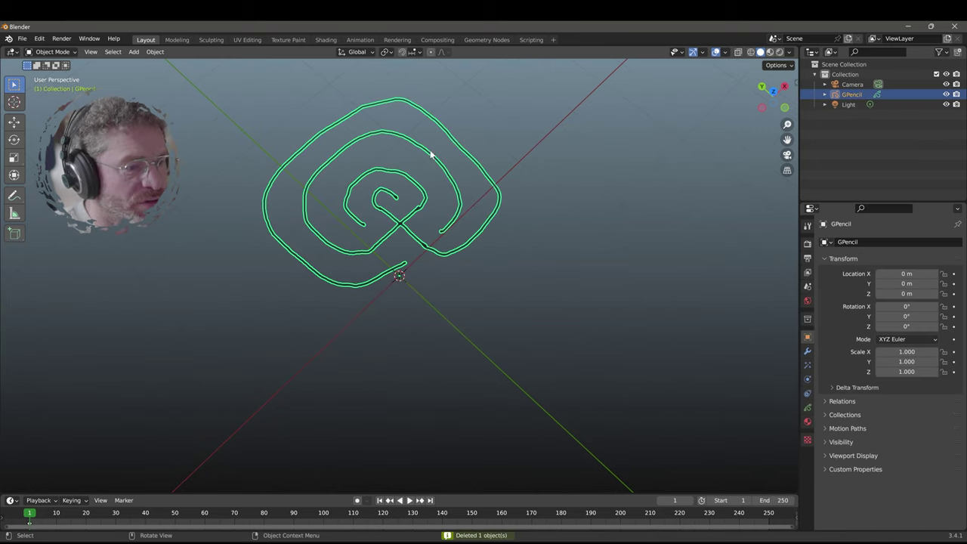
{"action": "right_click", "coordinate": [430, 154]}
{"action": "mouse_move", "coordinate": [431, 152]}
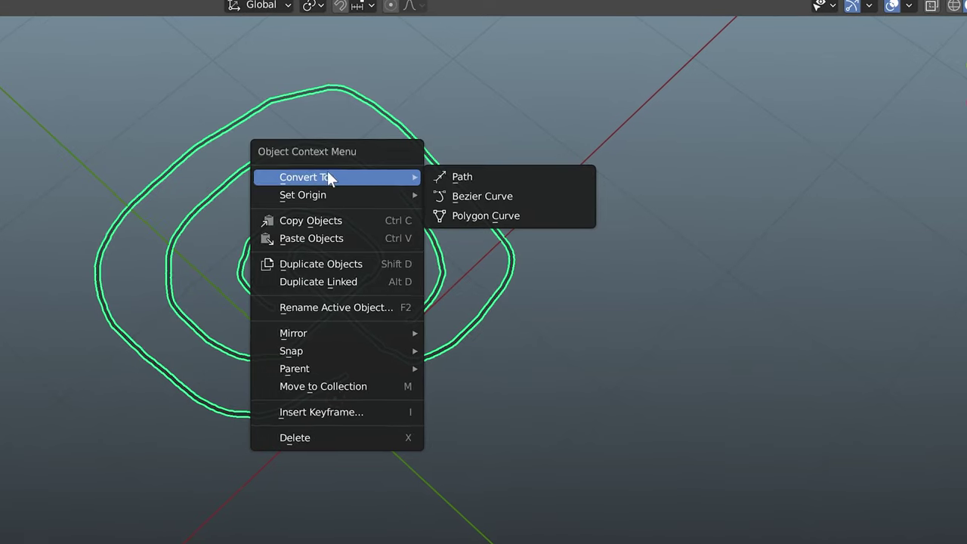
{"action": "left_click", "coordinate": [468, 156]}
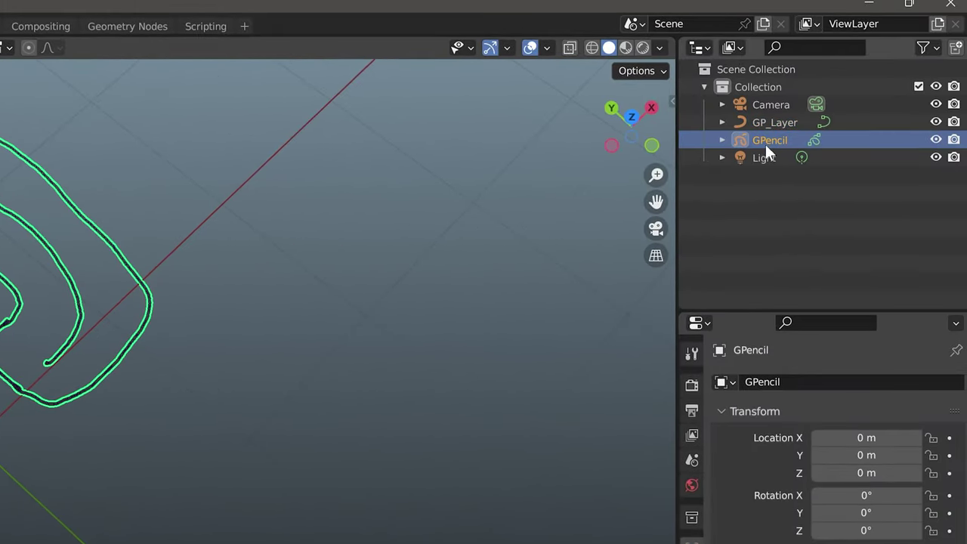
{"action": "left_click", "coordinate": [936, 141]}
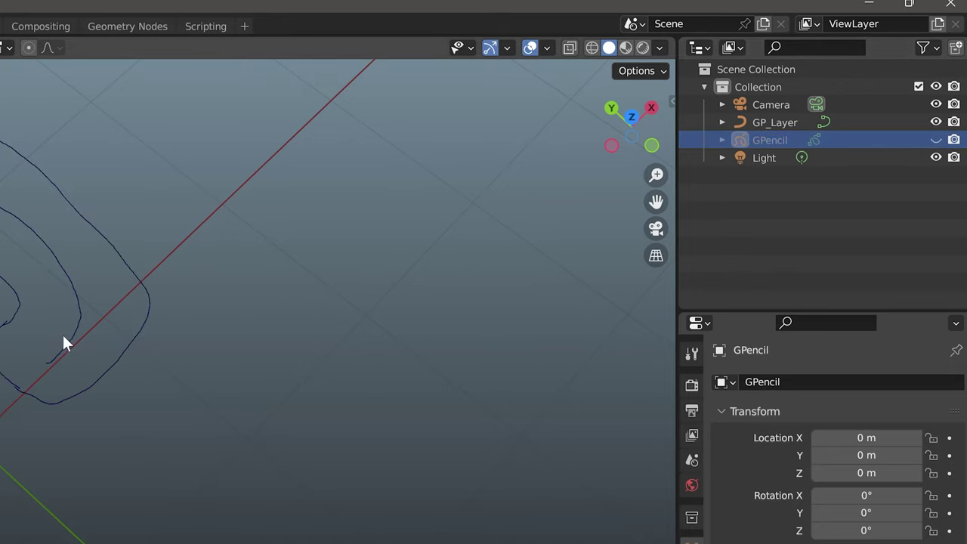
- Convert the GP_Layer curve to a mesh
{"action": "left_click", "coordinate": [772, 123]}
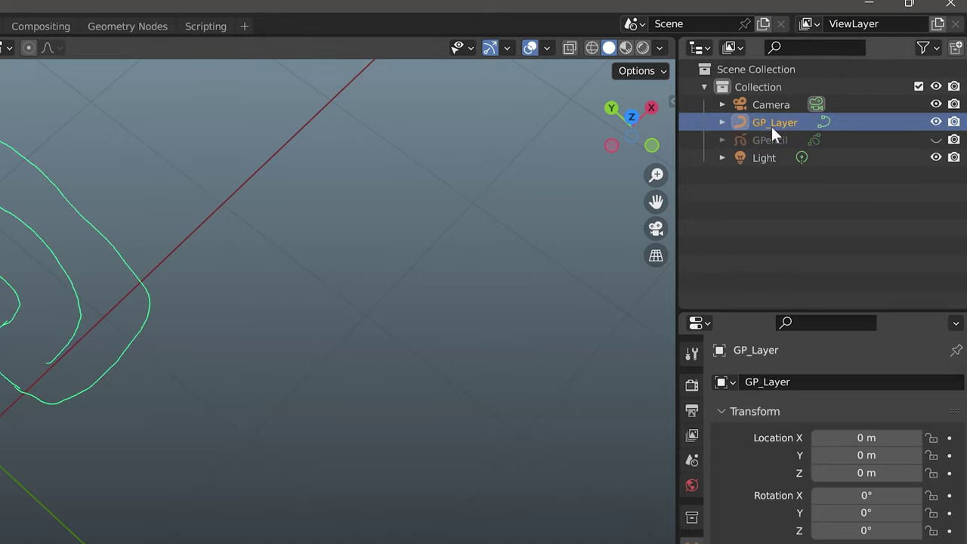
{"action": "right_click", "coordinate": [32, 228]}
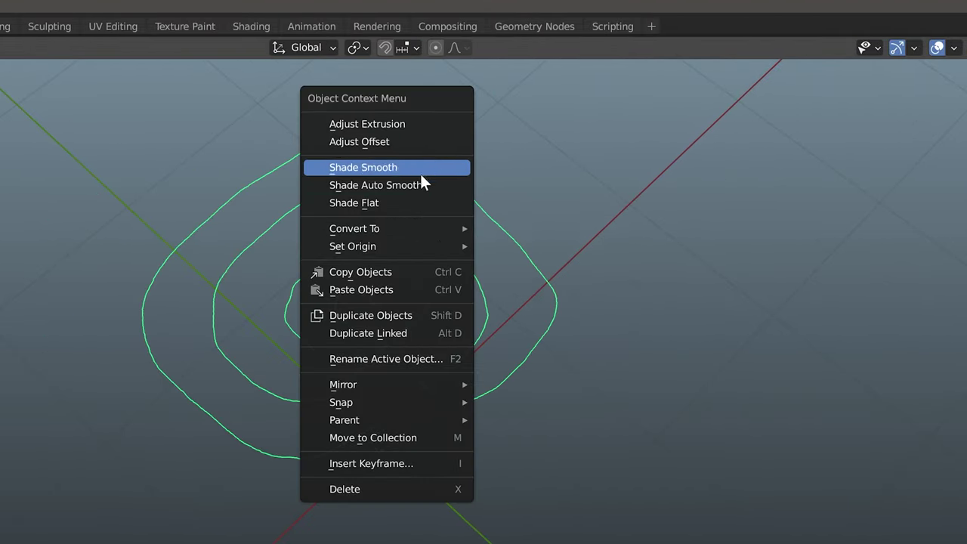
{"action": "mouse_move", "coordinate": [414, 228]}
{"action": "left_click", "coordinate": [532, 246]}
- Enter Edit Mode on the GP_Layer mesh and merge all of its vertices by distance
{"action": "middle_click_drag", "start_coordinate": [609, 305], "coordinate": [732, 484]}
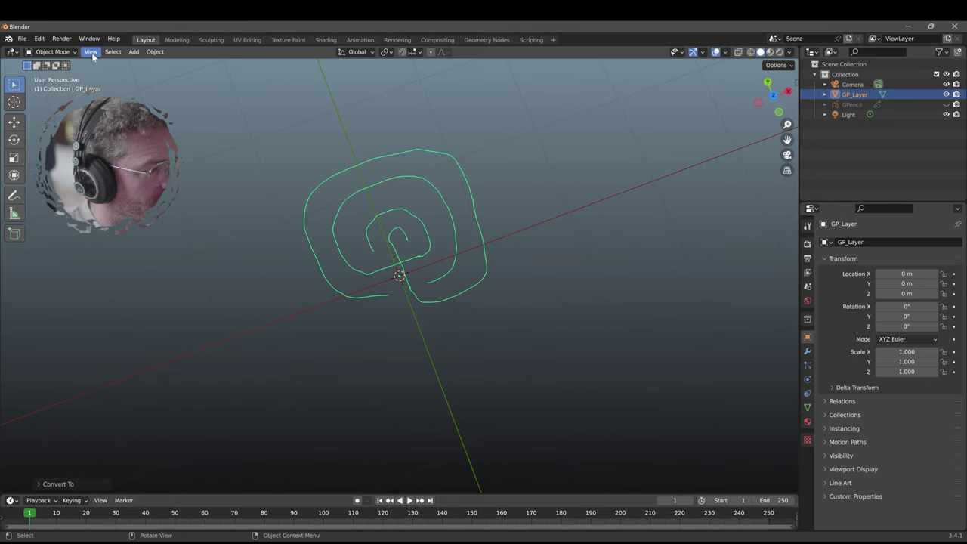
{"action": "left_click", "coordinate": [75, 53]}
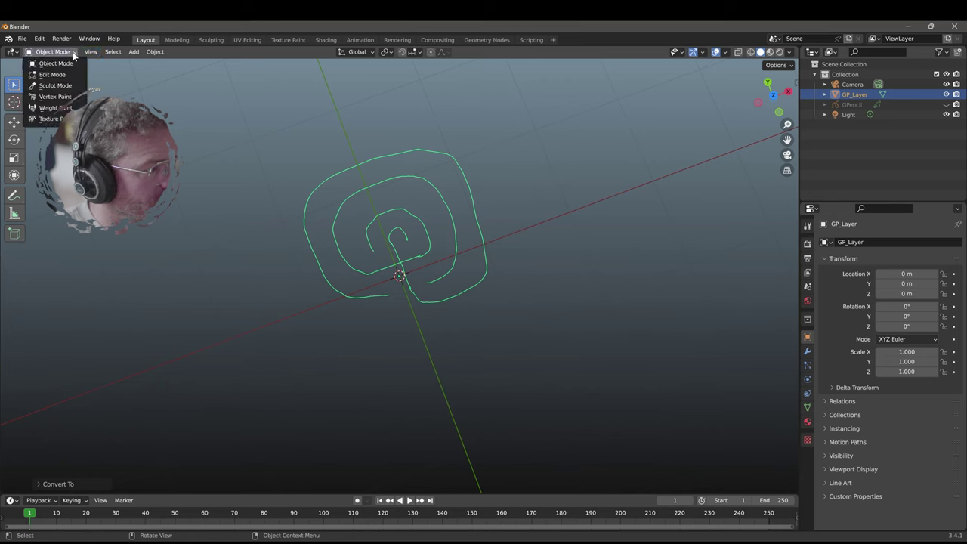
{"action": "left_click", "coordinate": [59, 75]}
{"action": "key", "text": "a"}
{"action": "key", "text": "a"}
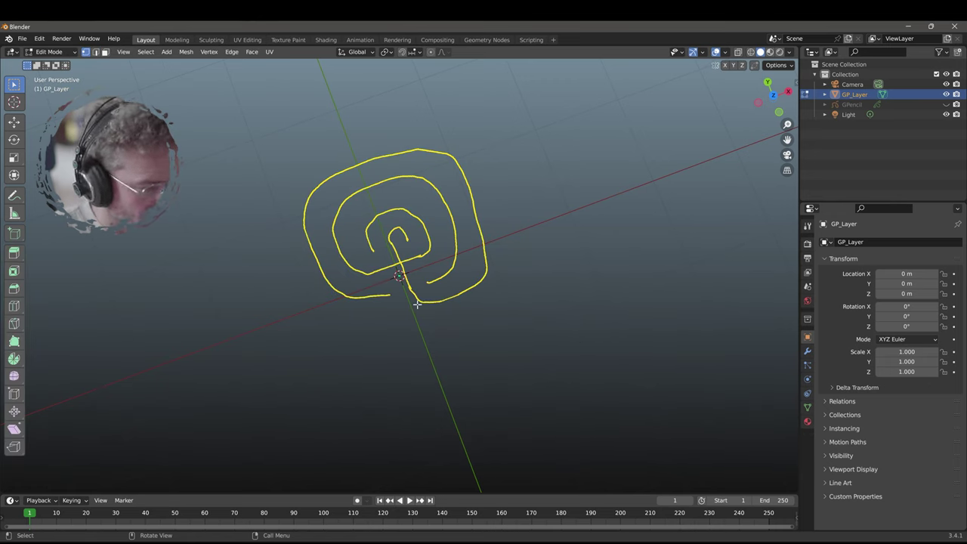
{"action": "key", "text": "m"}
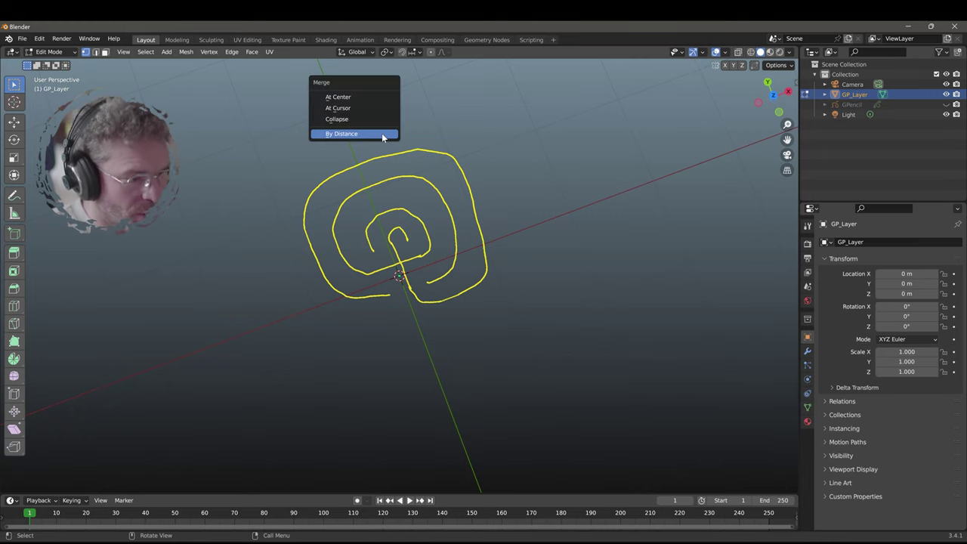
{"action": "left_click", "coordinate": [381, 133]}
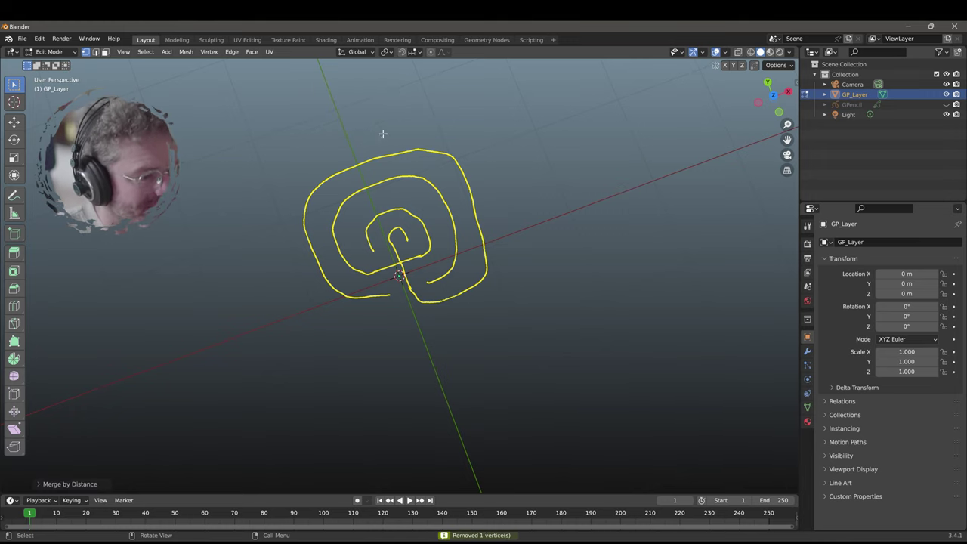
- Set the merge distance to 0.0401 m to thin out the labyrinth's vertices
{"action": "left_click", "coordinate": [41, 483]}
{"action": "left_click", "coordinate": [125, 458]}
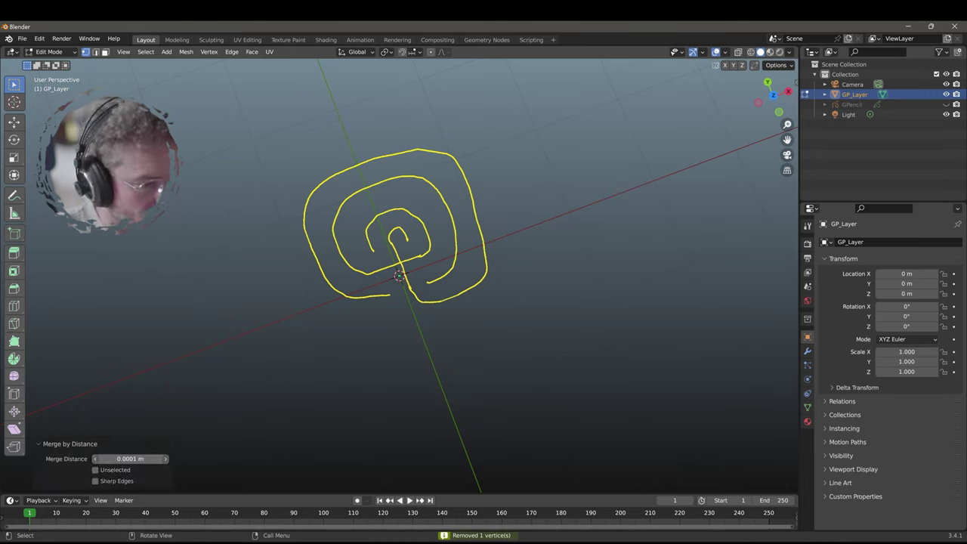
{"action": "type", "text": "0.4"}
{"action": "key", "text": "Return"}
{"action": "left_click_drag", "start_coordinate": [130, 458], "coordinate": [97, 459]}
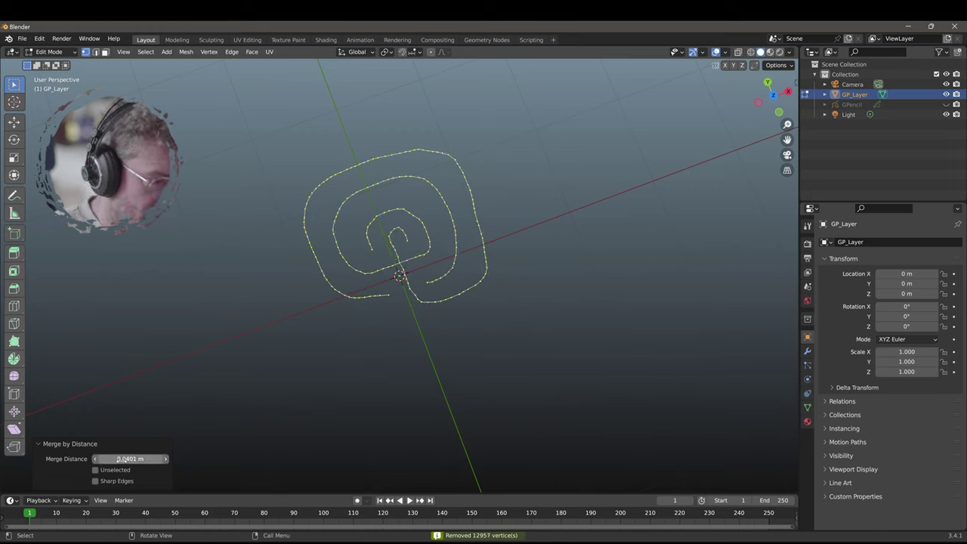
- Select all of the labyrinth's edges in edge select mode and extrude them downward along global Z by about 0.41 m
{"action": "middle_click_drag", "start_coordinate": [471, 320], "coordinate": [468, 216]}
{"action": "middle_click_drag", "start_coordinate": [261, 198], "coordinate": [311, 224]}
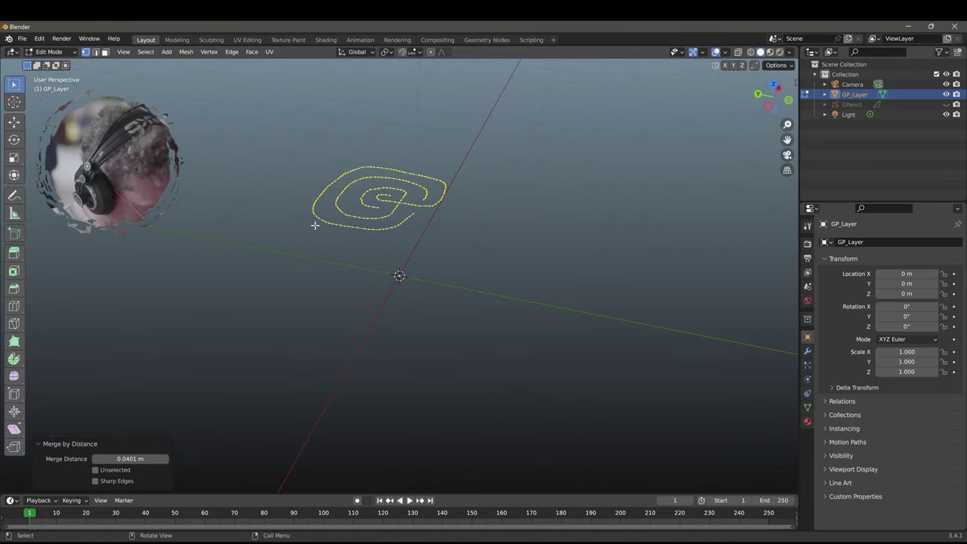
{"action": "key", "text": "a"}
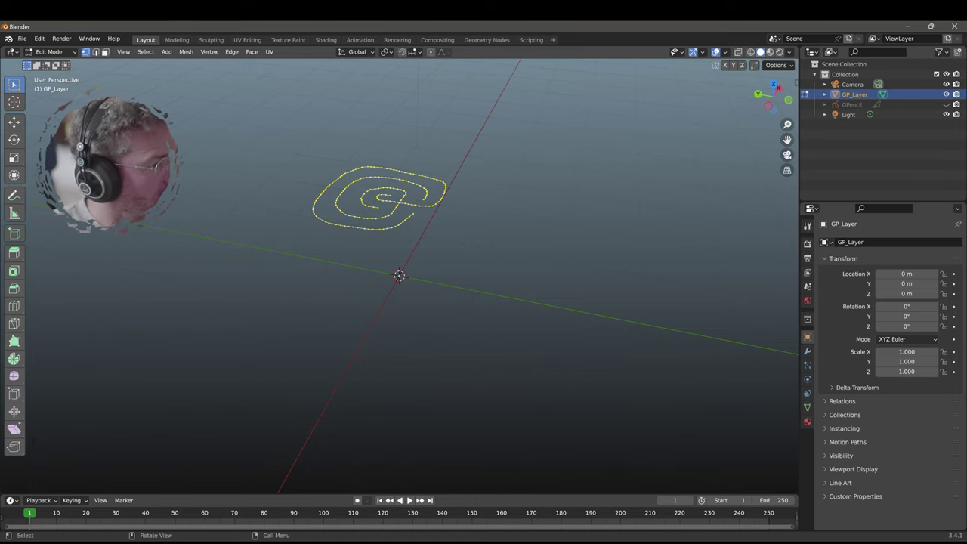
{"action": "left_click", "coordinate": [96, 51]}
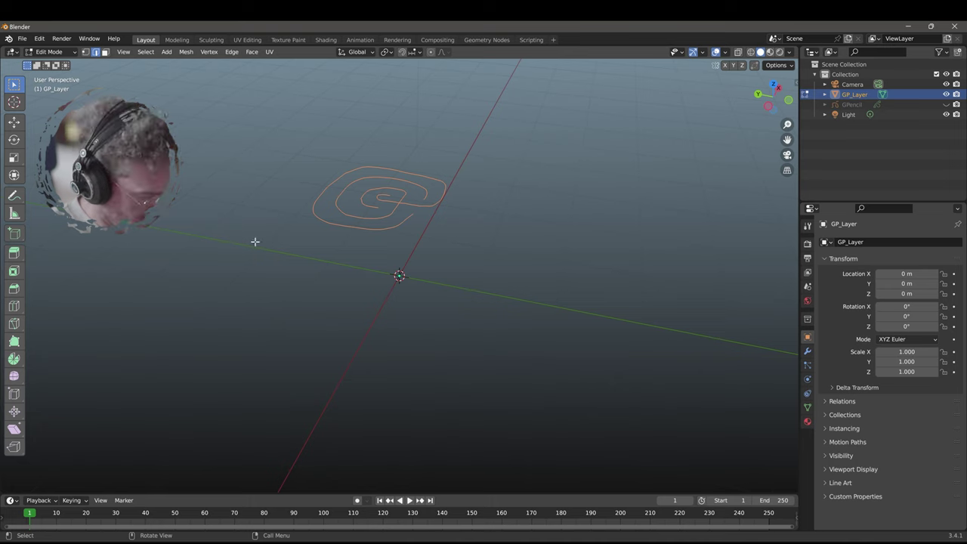
{"action": "key", "text": "e"}
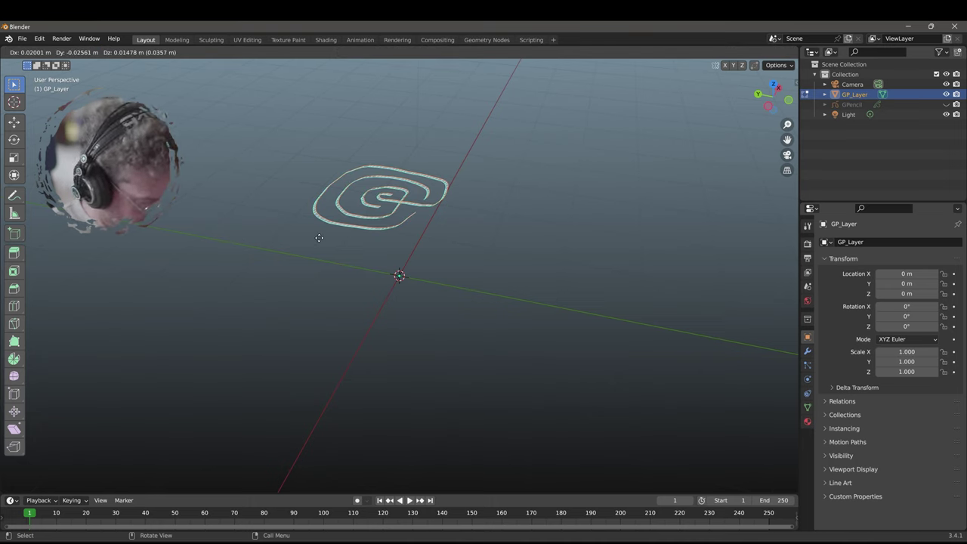
{"action": "key", "text": "z"}
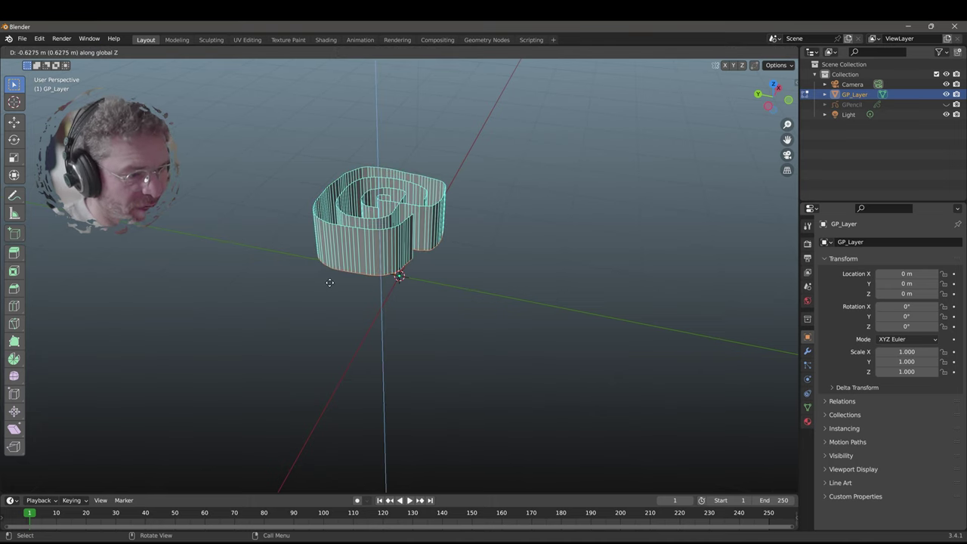
{"action": "left_click", "coordinate": [333, 268]}
- Set the extrusion's Z move to -0.3 m for the labyrinth walls
{"action": "left_click", "coordinate": [130, 436]}
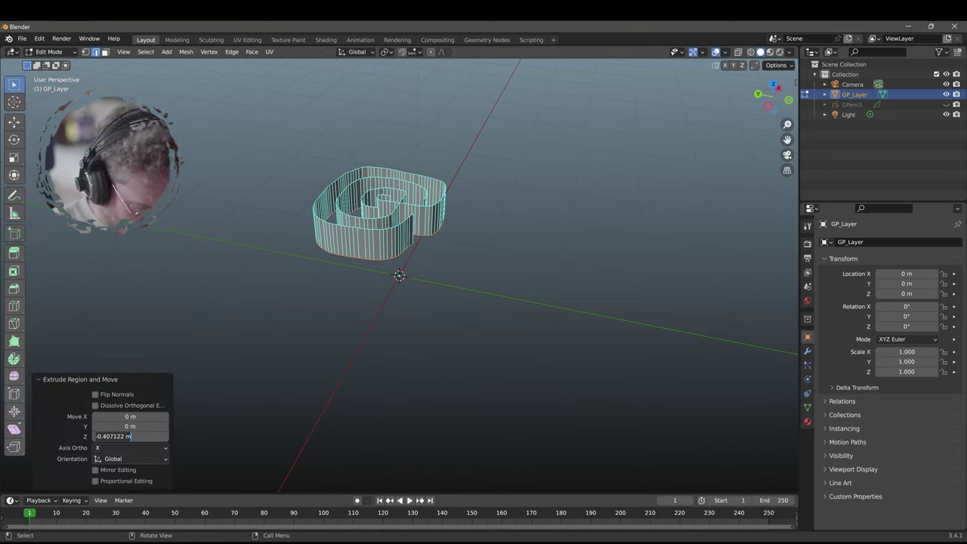
{"action": "key", "text": "BackSpace"}
{"action": "key", "text": "Return"}
{"action": "type", "text": "-"}
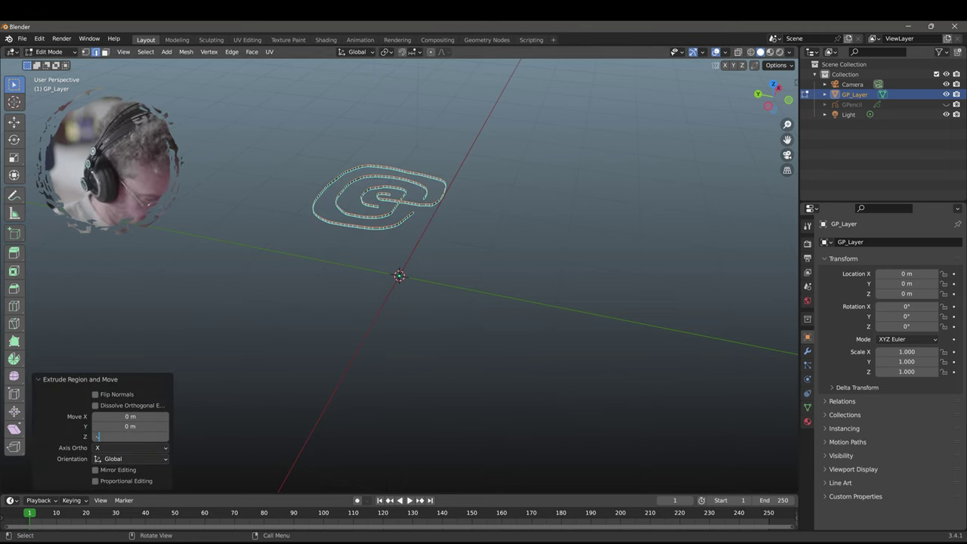
{"action": "type", "text": "0.3"}
{"action": "key", "text": "Return"}
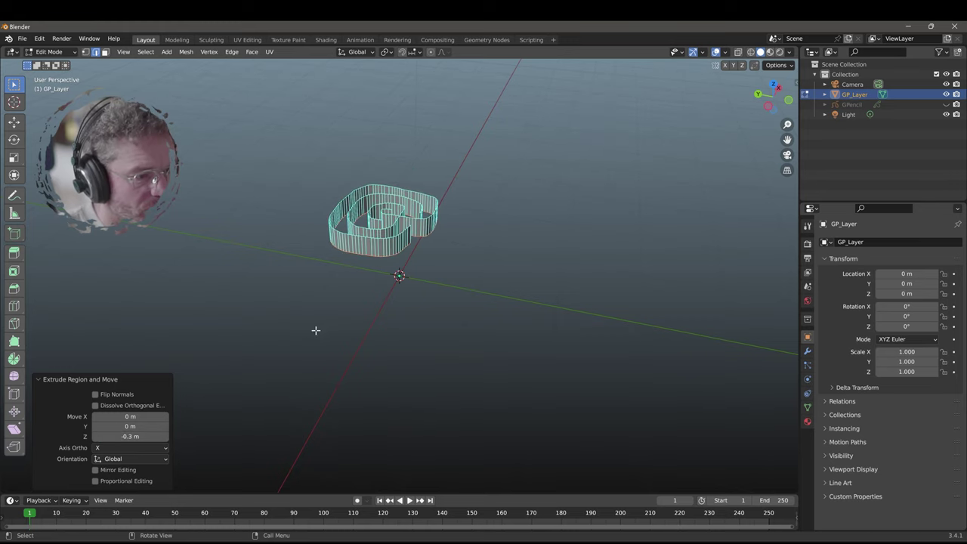
- Return to Object Mode and move the labyrinth about 0.5 m down along the Z axis
{"action": "middle_click_drag", "start_coordinate": [316, 330], "coordinate": [394, 274]}
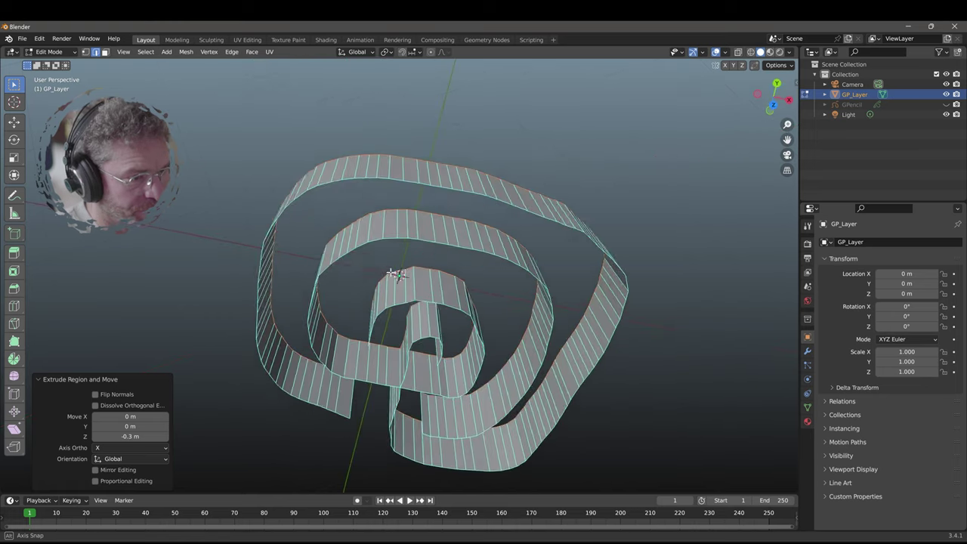
{"action": "left_click", "coordinate": [50, 51]}
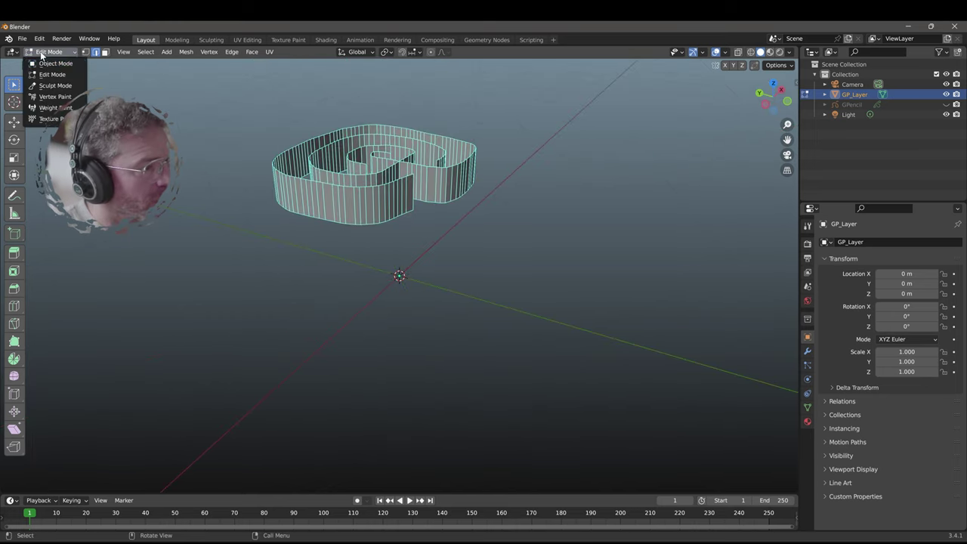
{"action": "left_click", "coordinate": [47, 63]}
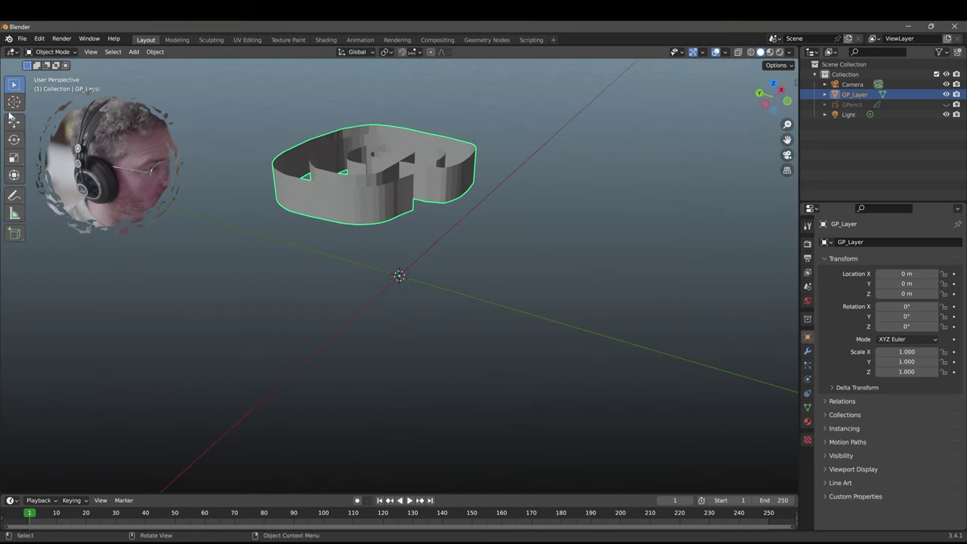
{"action": "key", "text": "g"}
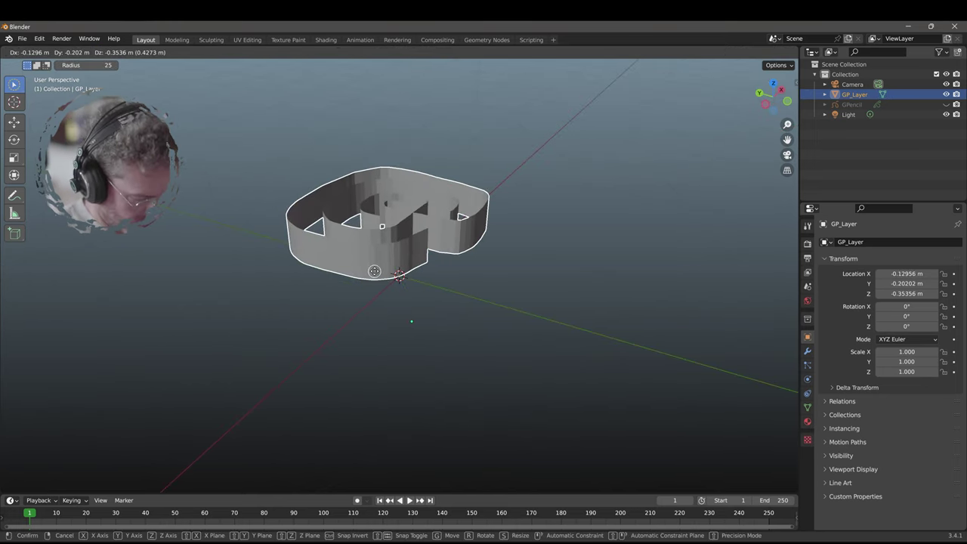
{"action": "key", "text": "z"}
{"action": "left_click", "coordinate": [378, 269]}
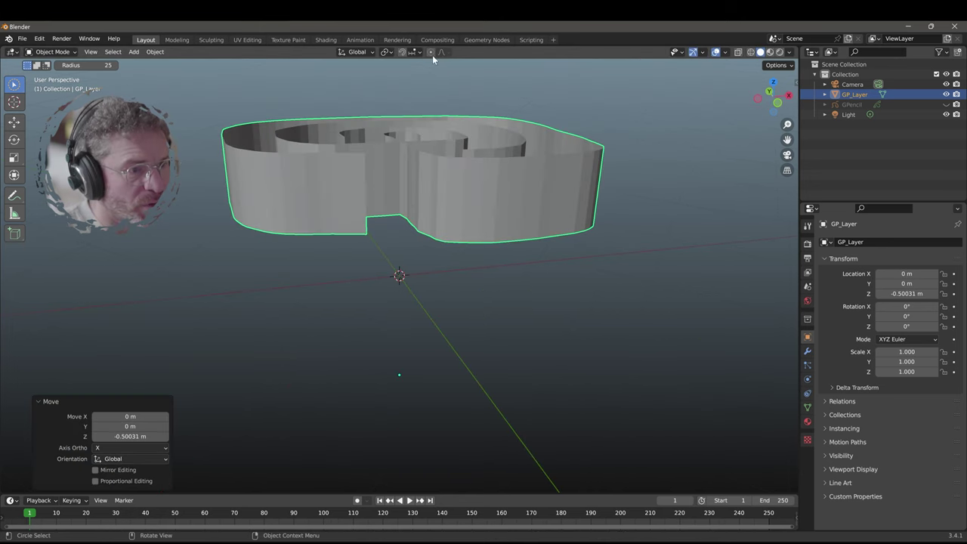
- With vertex snapping enabled, place the 3D cursor on the outer wall's lower end corner and set the labyrinth's origin to the 3D cursor
{"action": "left_click", "coordinate": [413, 51]}
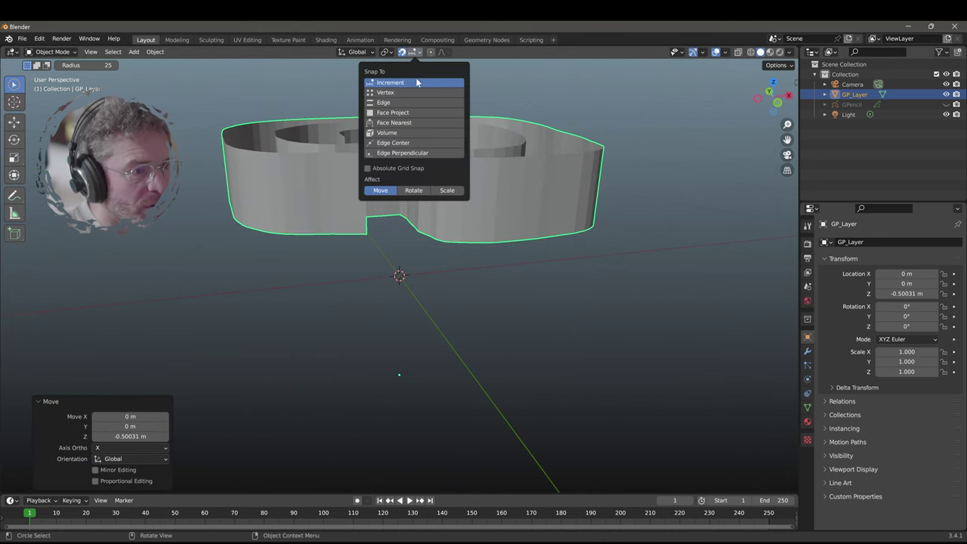
{"action": "left_click", "coordinate": [395, 92]}
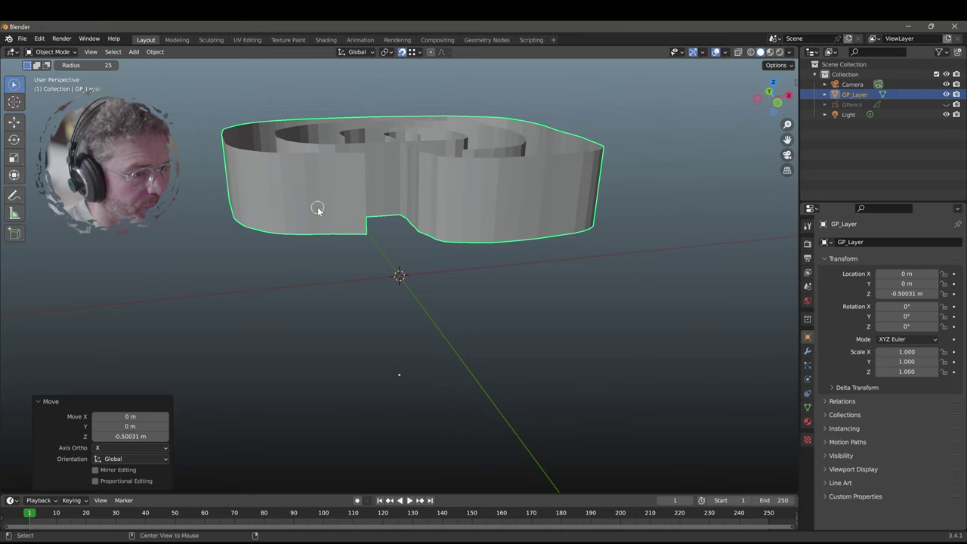
{"action": "key", "text": "g"}
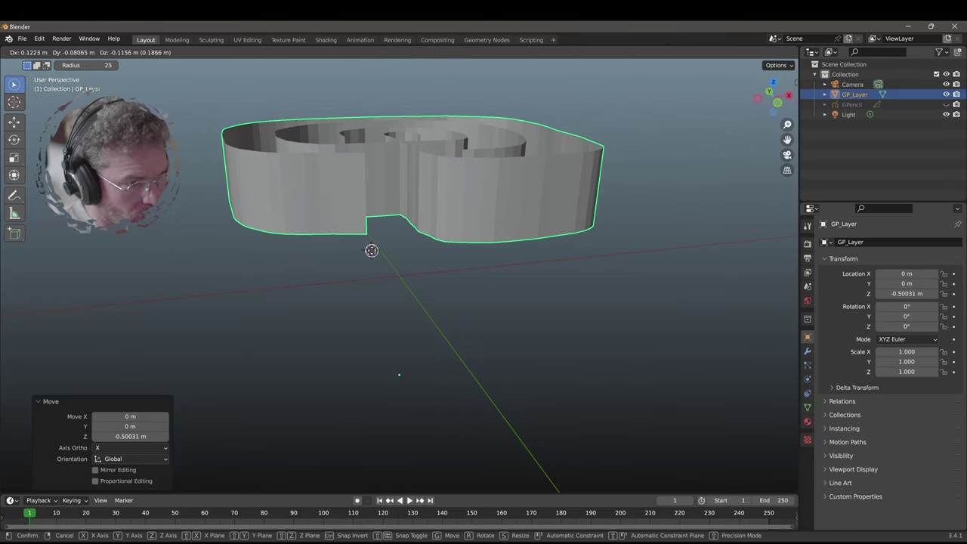
{"action": "left_click", "coordinate": [368, 239]}
{"action": "right_click", "coordinate": [302, 213]}
{"action": "mouse_move", "coordinate": [331, 223]}
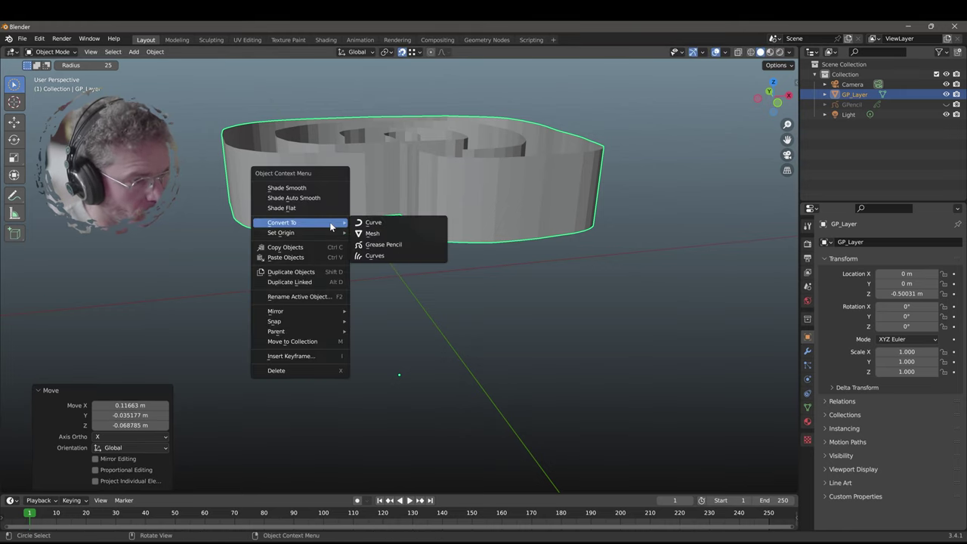
{"action": "mouse_move", "coordinate": [281, 232]}
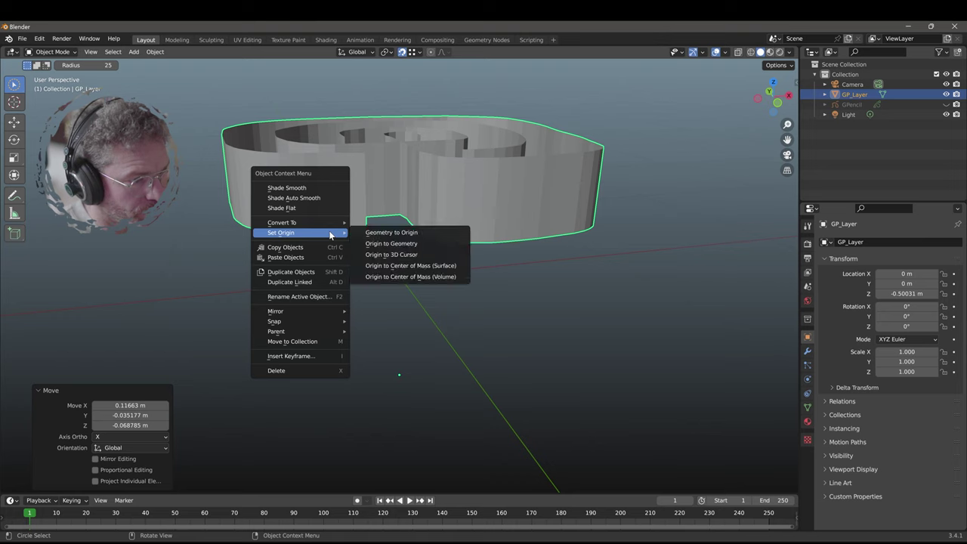
{"action": "left_click", "coordinate": [408, 255]}
- Switch snapping to Increment and move the labyrinth so its origin sits at the world origin
{"action": "key", "text": "g"}
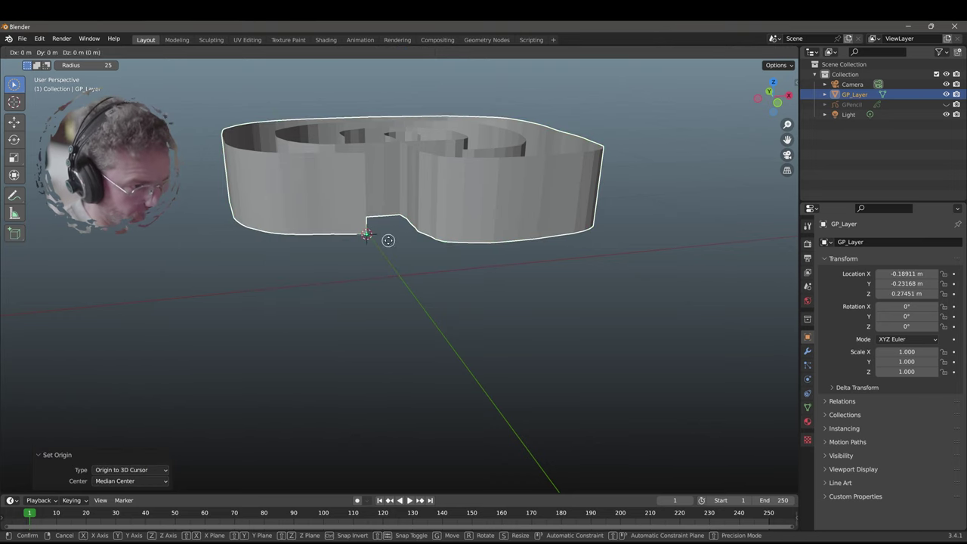
{"action": "left_click", "coordinate": [404, 232]}
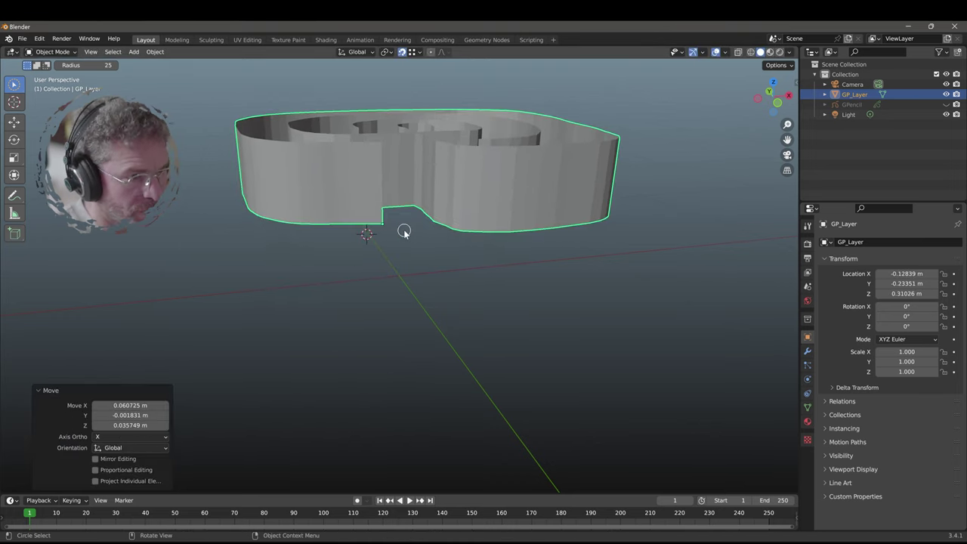
{"action": "left_click", "coordinate": [417, 53]}
{"action": "left_click", "coordinate": [401, 82]}
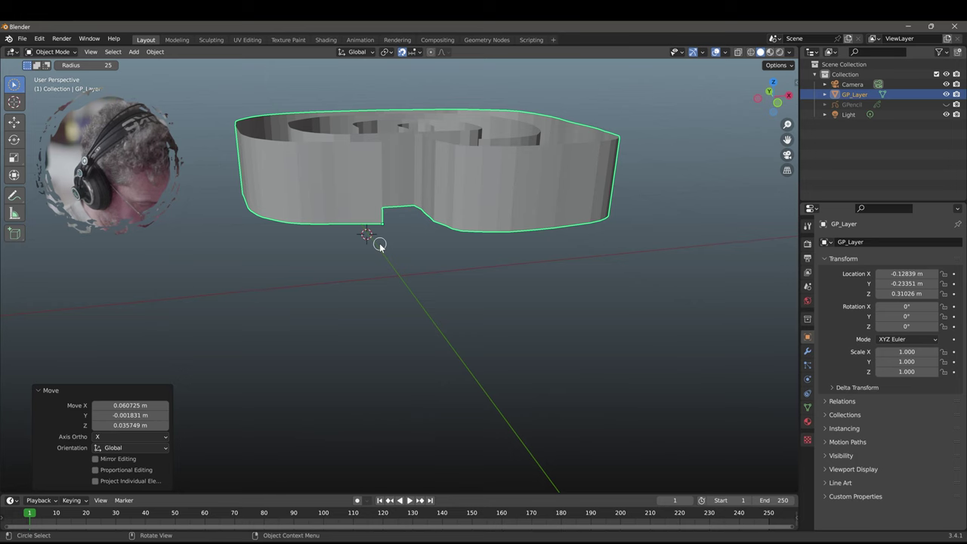
{"action": "key", "text": "g"}
{"action": "left_click", "coordinate": [395, 266]}
- Examine the repositioned labyrinth walls from several angles, up close and from farther away
{"action": "middle_click_drag", "start_coordinate": [432, 352], "coordinate": [288, 196]}
{"action": "scroll", "coordinate": [444, 279], "scroll_direction": "up", "scroll_amount": 3}
{"action": "scroll", "coordinate": [453, 270], "scroll_direction": "down", "scroll_amount": 3}
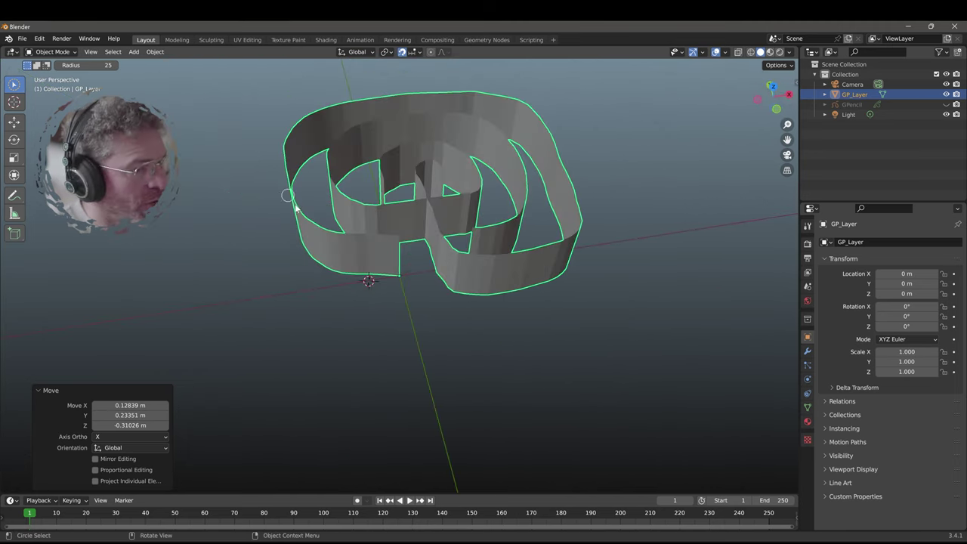
{"action": "middle_click_drag", "start_coordinate": [492, 252], "coordinate": [596, 260]}
{"action": "scroll", "coordinate": [527, 253], "scroll_direction": "up", "scroll_amount": 4}
{"action": "scroll", "coordinate": [509, 278], "scroll_direction": "down", "scroll_amount": 4}
{"action": "scroll", "coordinate": [434, 233], "scroll_direction": "up", "scroll_amount": 3}
{"action": "mouse_move", "coordinate": [434, 234]}
{"action": "middle_mouse_down"}
{"action": "mouse_move", "coordinate": [453, 219]}
{"action": "mouse_move", "coordinate": [451, 237]}
{"action": "middle_mouse_up"}
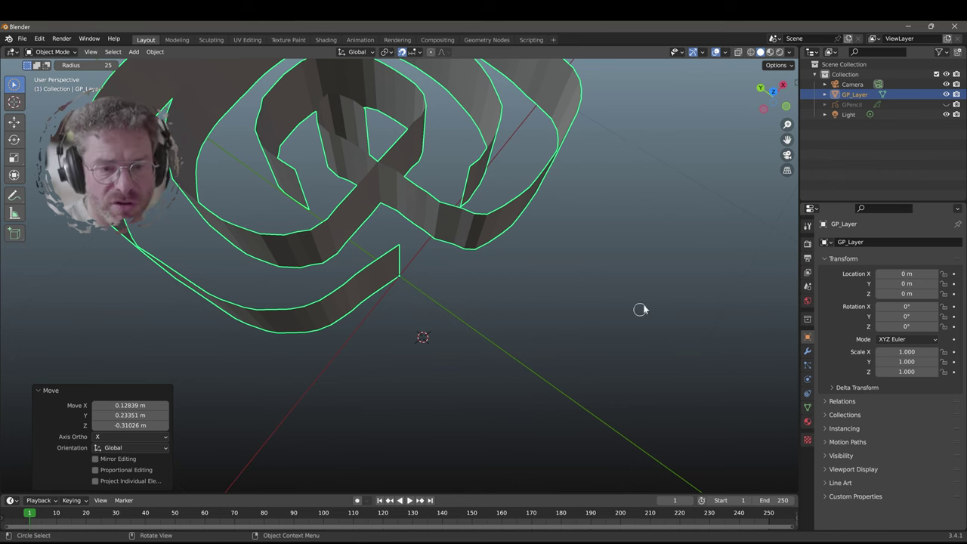
- Copy the GP_Layer labyrinth object and paste a duplicate into the scene
{"action": "left_click", "coordinate": [854, 146]}
{"action": "left_click", "coordinate": [851, 93]}
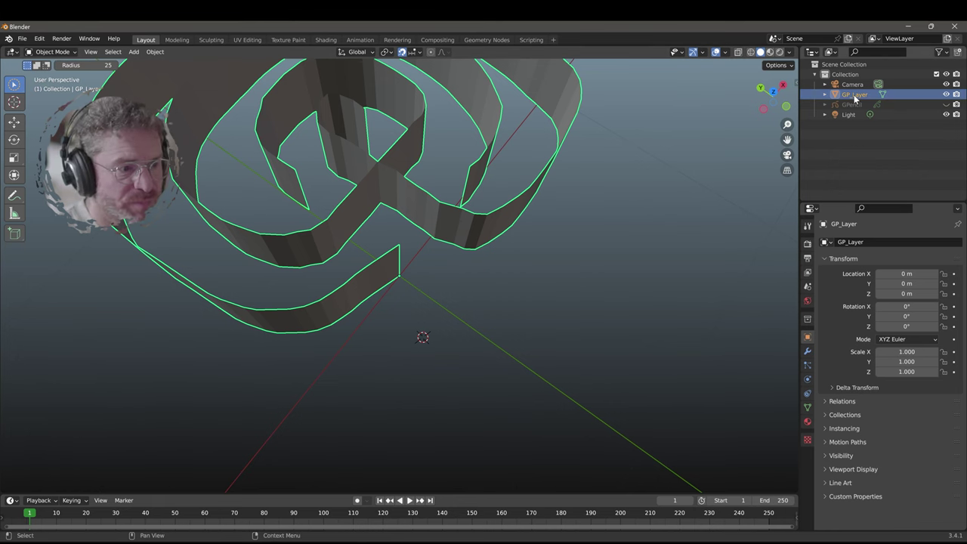
{"action": "left_click", "coordinate": [825, 94]}
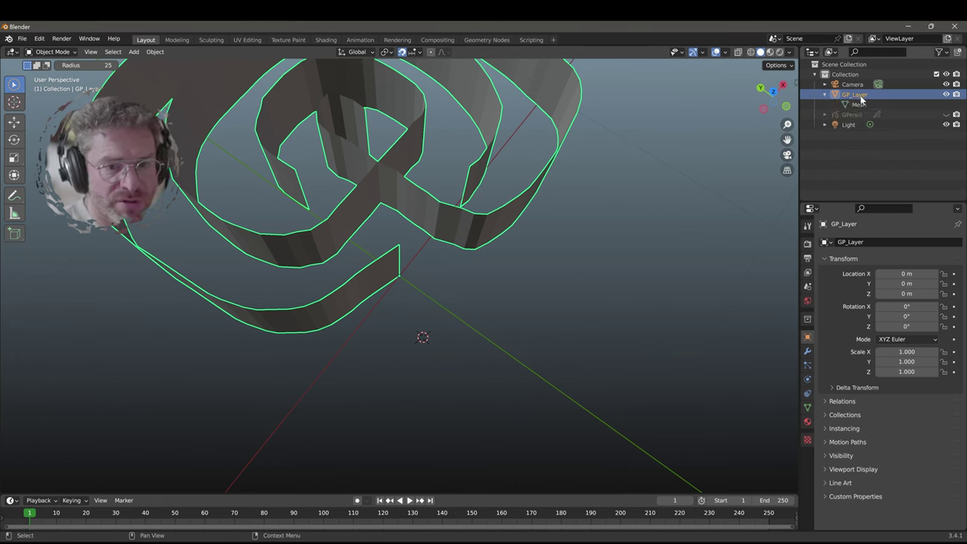
{"action": "right_click", "coordinate": [857, 96]}
{"action": "left_click", "coordinate": [856, 99]}
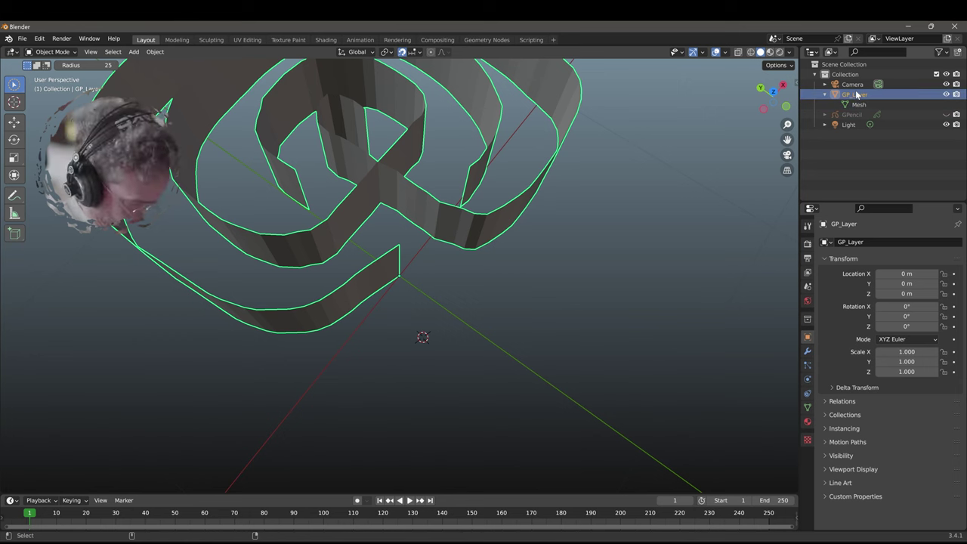
{"action": "left_click", "coordinate": [895, 189]}
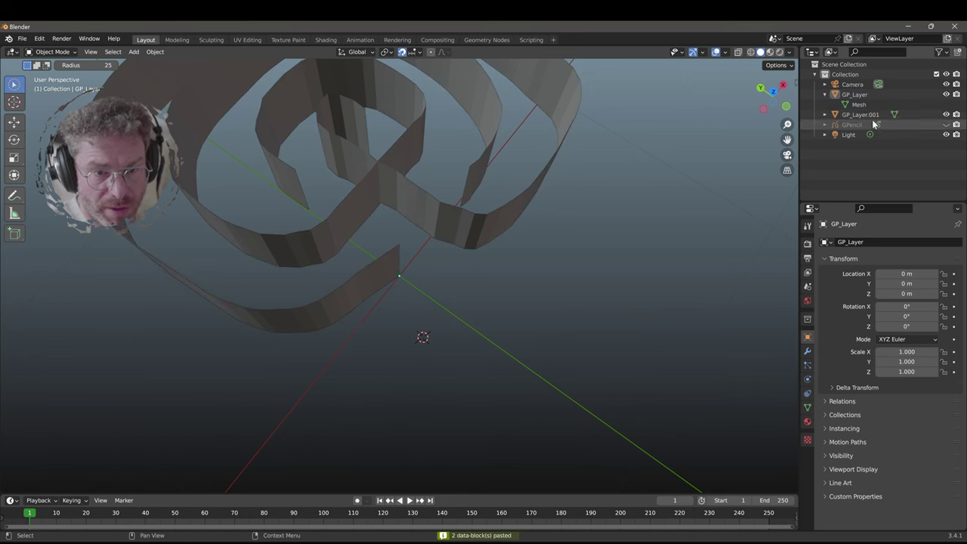
- Hide the original GP_Layer object and select its copy, GP_Layer.001
{"action": "left_click", "coordinate": [864, 95]}
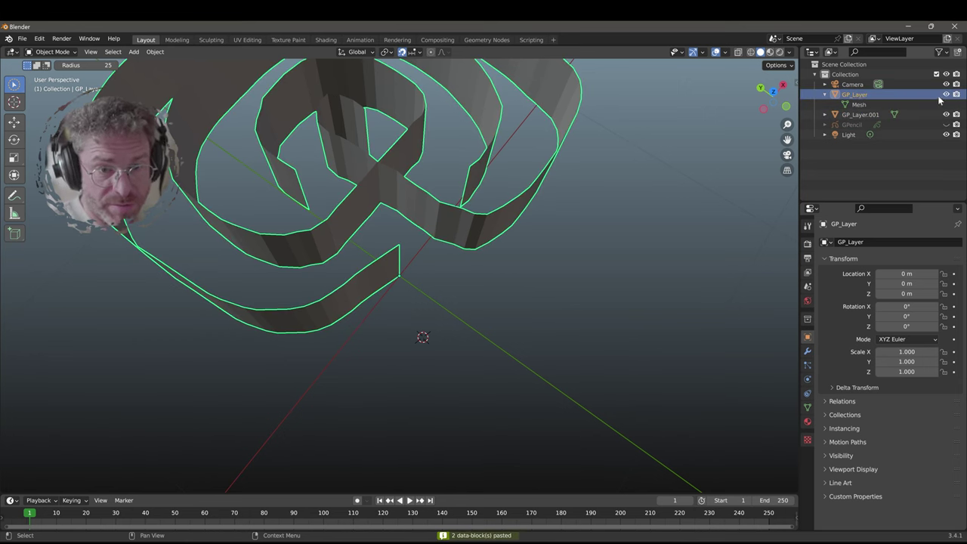
{"action": "key", "text": "h"}
{"action": "left_click", "coordinate": [857, 115]}
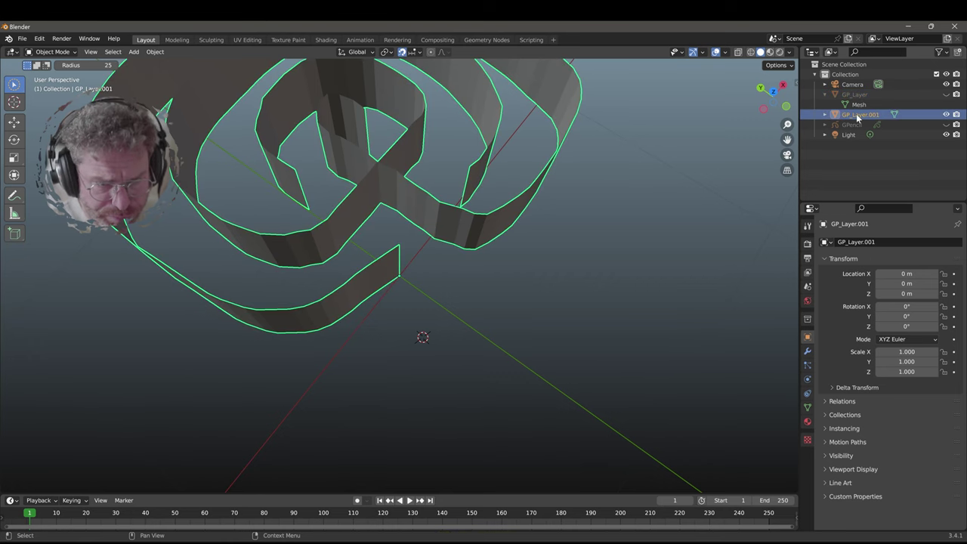
{"action": "scroll", "coordinate": [600, 231], "scroll_direction": "down", "scroll_amount": 1}
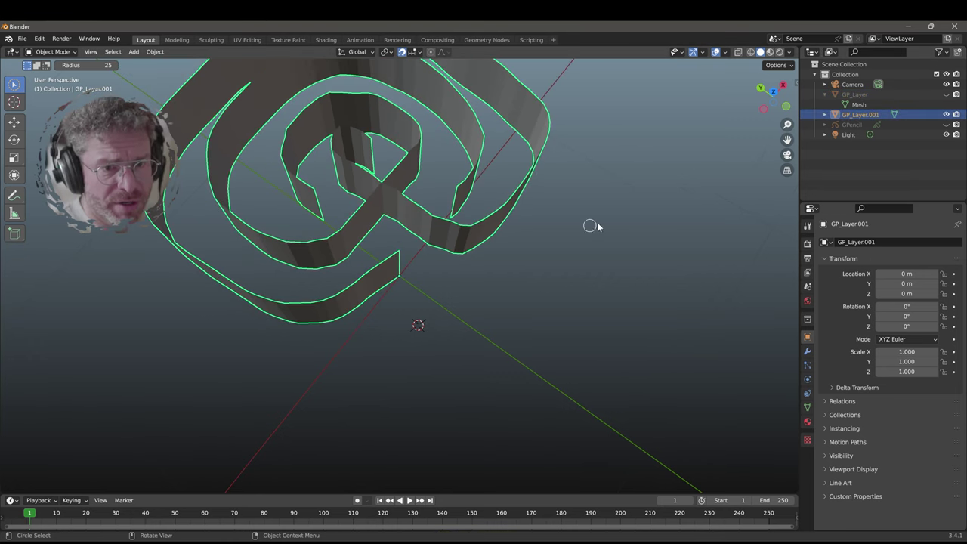
- Make the original GP_Layer object visible again and rename it "Og- lab"
{"action": "left_click", "coordinate": [868, 95]}
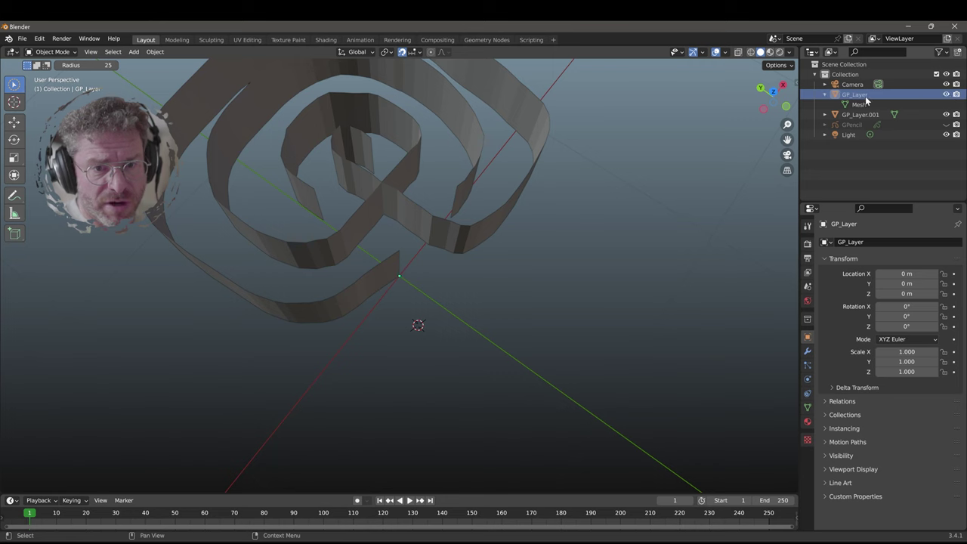
{"action": "left_click", "coordinate": [858, 97]}
{"action": "double_click", "coordinate": [858, 95]}
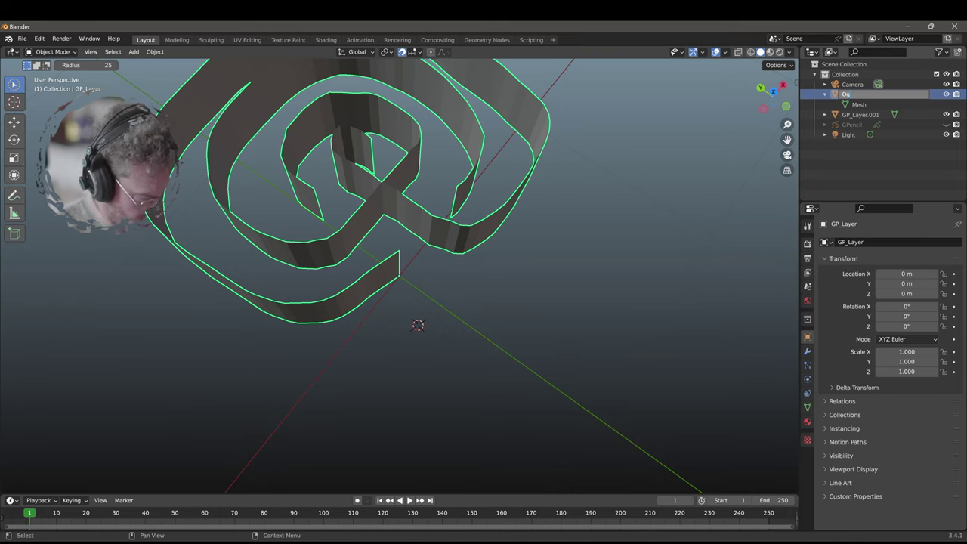
{"action": "type", "text": "Og-lab"}
{"action": "key", "text": "Return"}
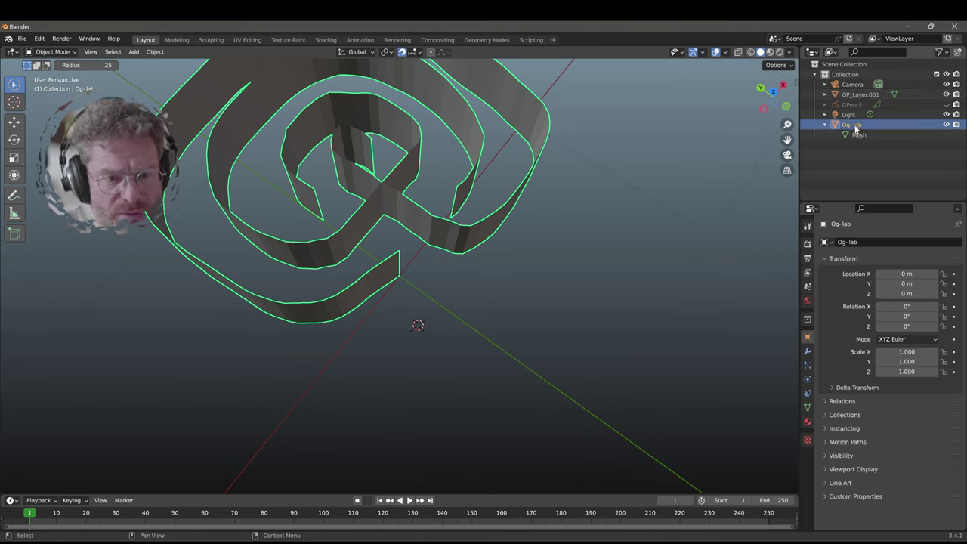
{"action": "right_click", "coordinate": [855, 129]}
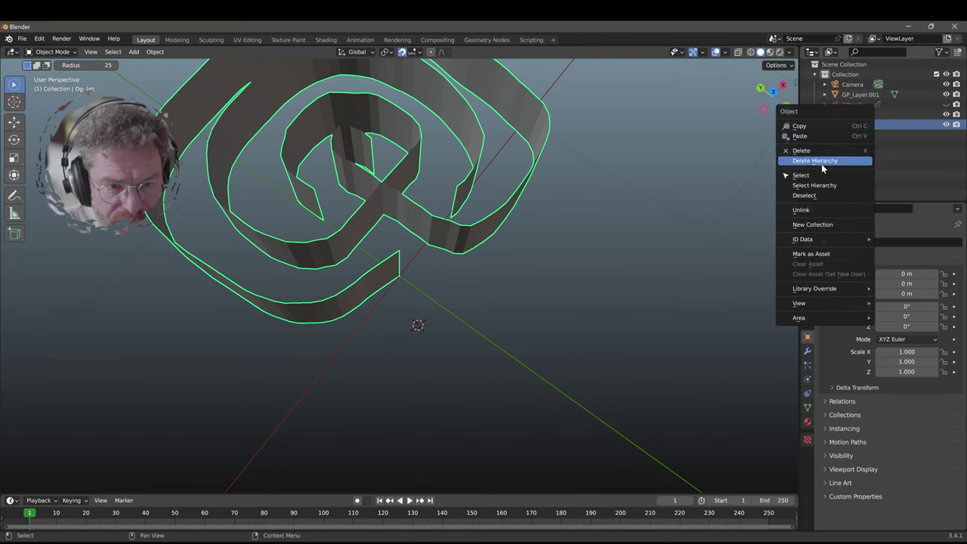
{"action": "left_click", "coordinate": [858, 129]}
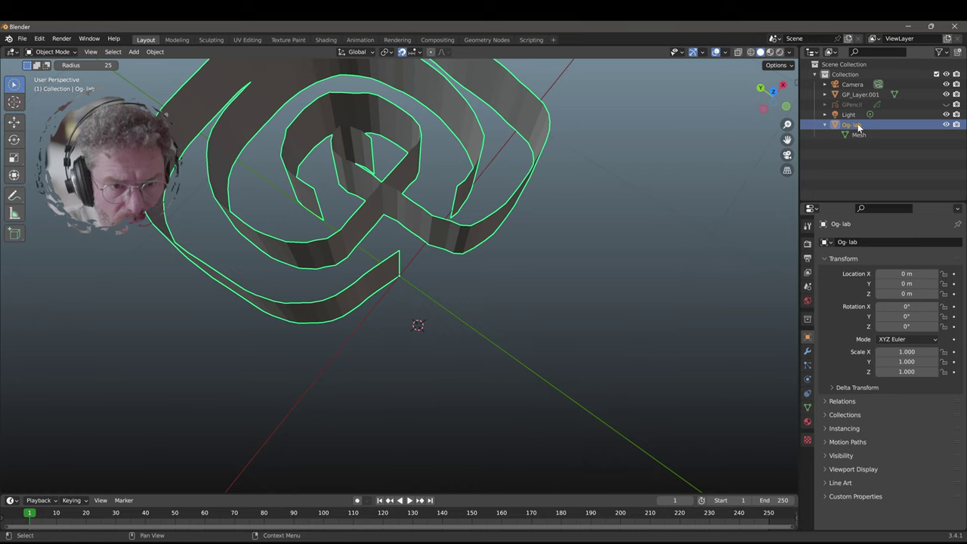
- Rename the "Og- lab" object as OG_Lab and hide it from the scene
{"action": "double_click", "coordinate": [859, 127]}
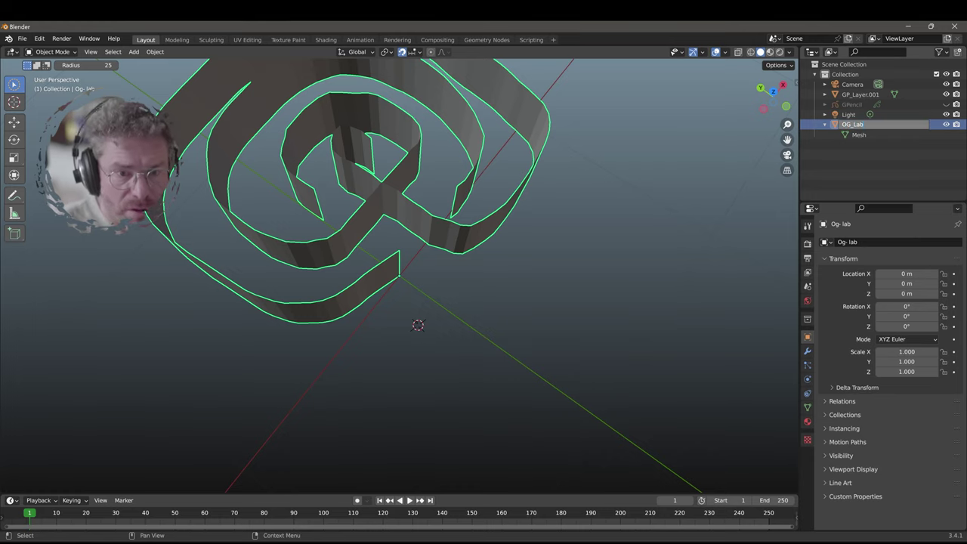
{"action": "type", "text": "OG_Lab"}
{"action": "key", "text": "Return"}
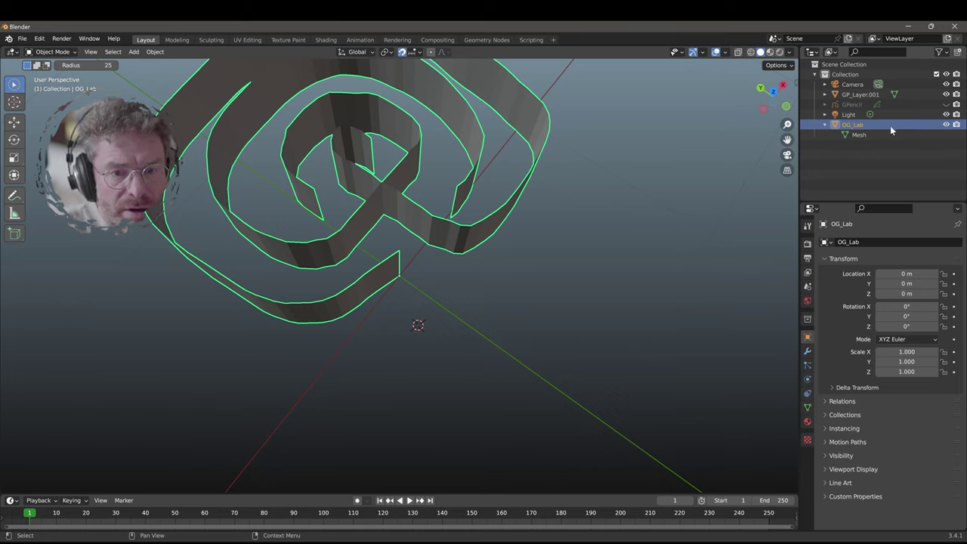
{"action": "left_click", "coordinate": [854, 142]}
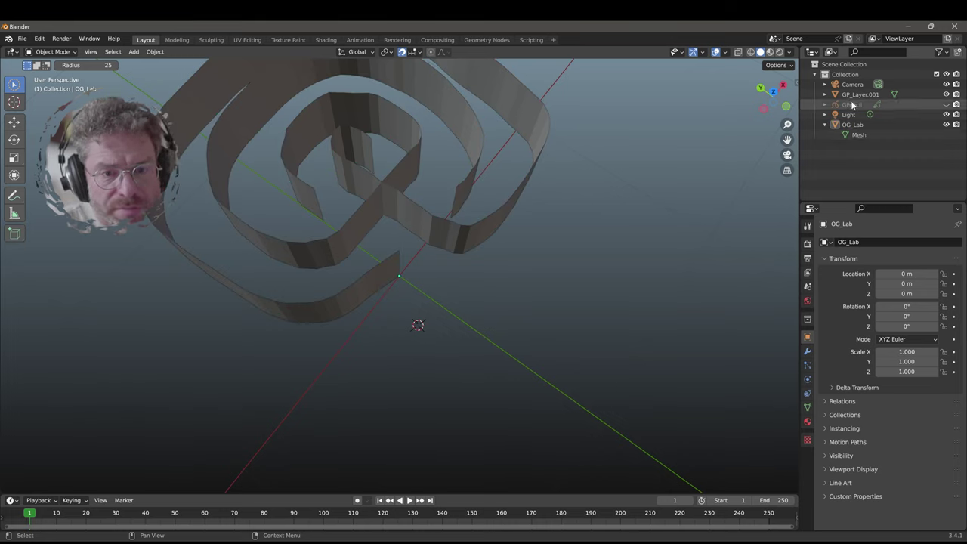
{"action": "left_click", "coordinate": [946, 125]}
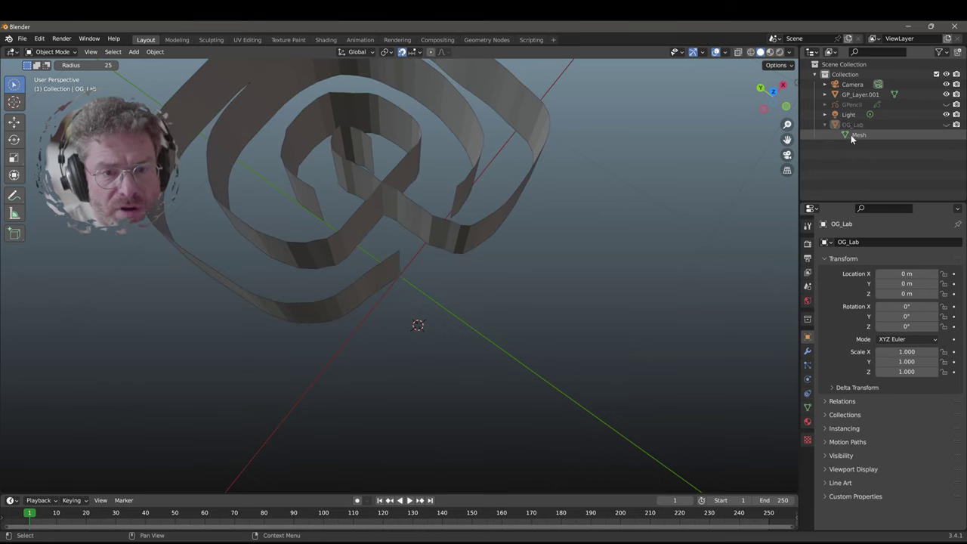
- Rename the duplicate labyrinth object GP_Layer.001 as Lab_working
{"action": "left_click", "coordinate": [859, 93]}
{"action": "double_click", "coordinate": [857, 94]}
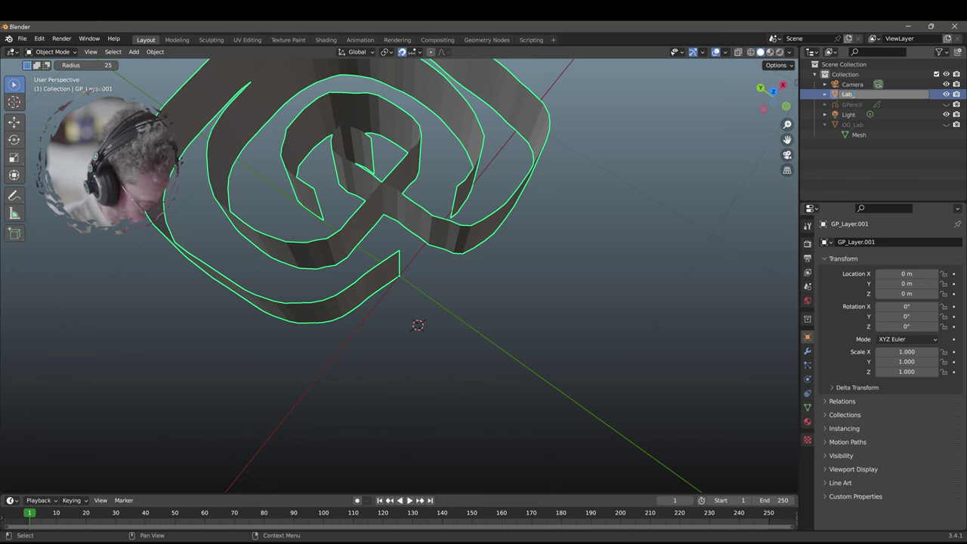
{"action": "type", "text": "Lab_working"}
{"action": "key", "text": "Return"}
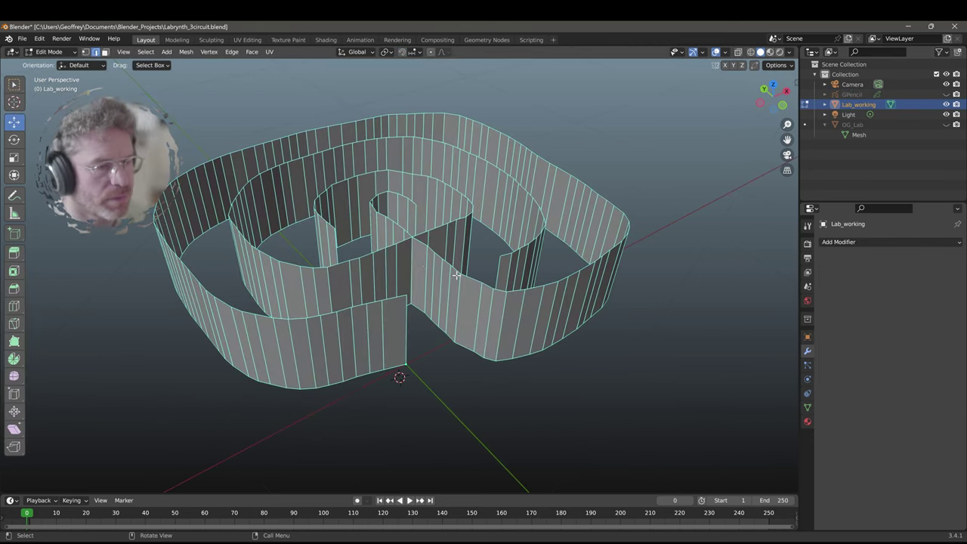
- Switch Lab_working to Object Mode and add a Solidify modifier to it
{"action": "middle_click_drag", "start_coordinate": [347, 247], "coordinate": [625, 296]}
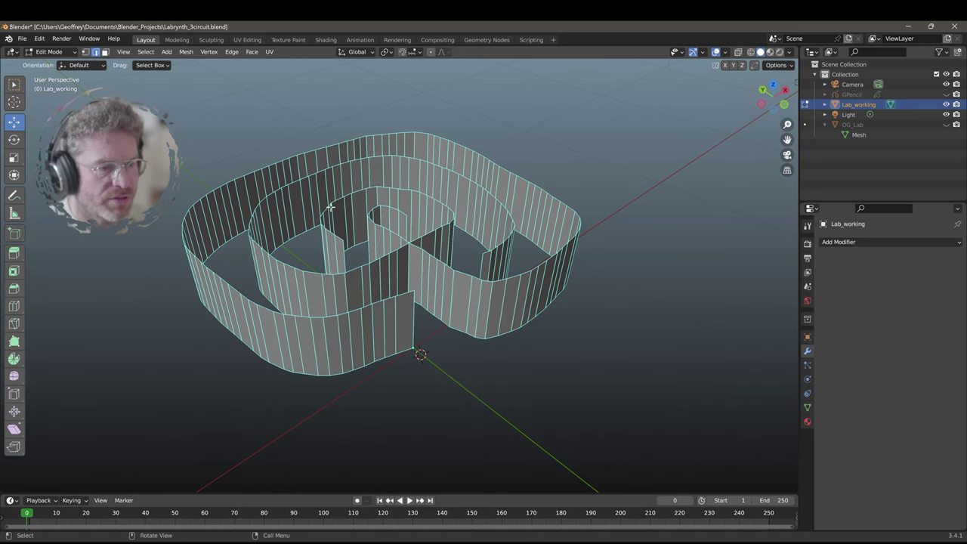
{"action": "middle_click_drag", "start_coordinate": [177, 223], "coordinate": [169, 273]}
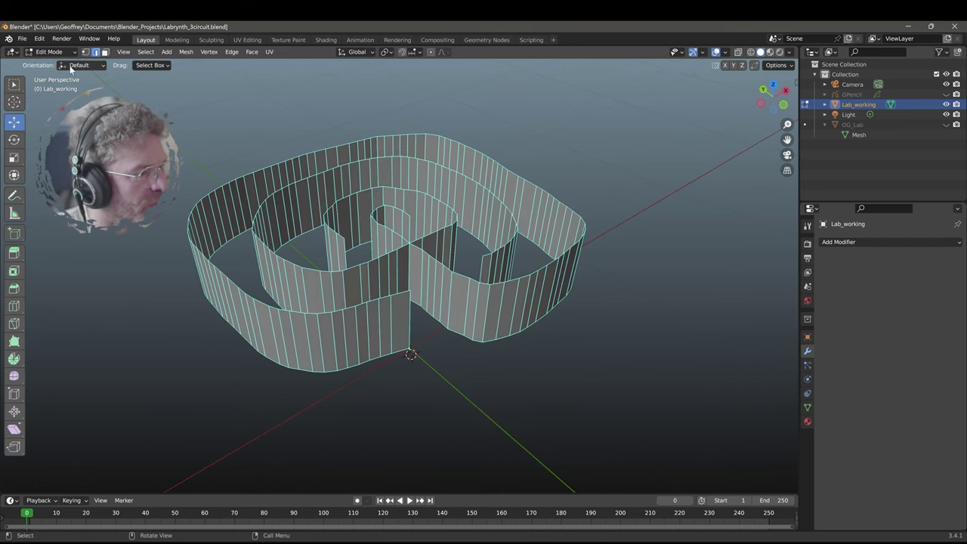
{"action": "left_click", "coordinate": [49, 51]}
{"action": "left_click", "coordinate": [47, 63]}
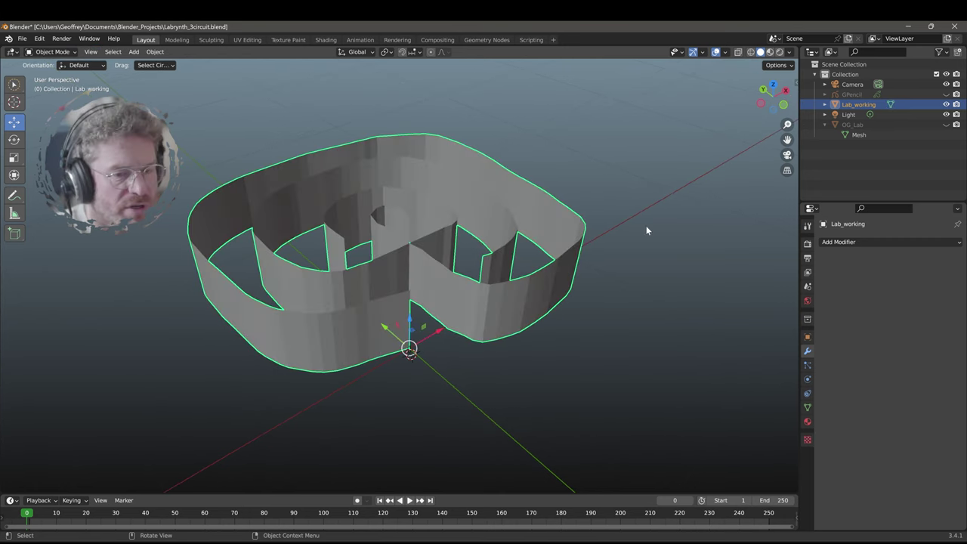
{"action": "left_click", "coordinate": [878, 242]}
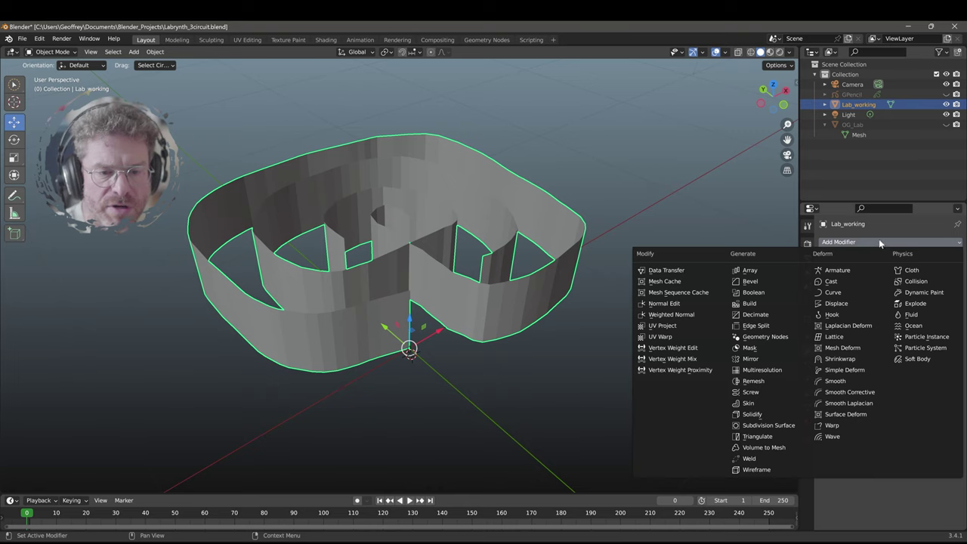
{"action": "left_click", "coordinate": [762, 416]}
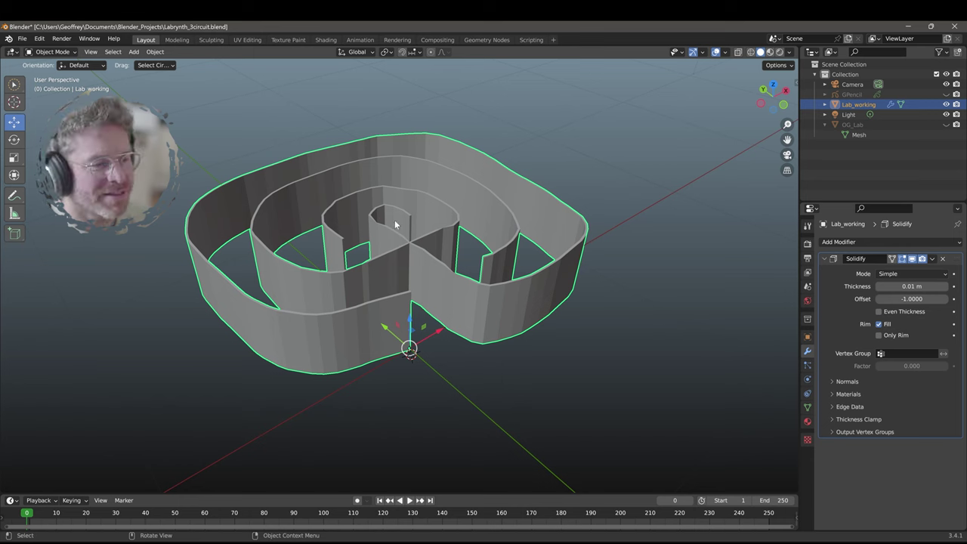
- Set the Solidify modifier's mode to Complex and its thickness to 0.03 m
{"action": "left_click", "coordinate": [899, 271]}
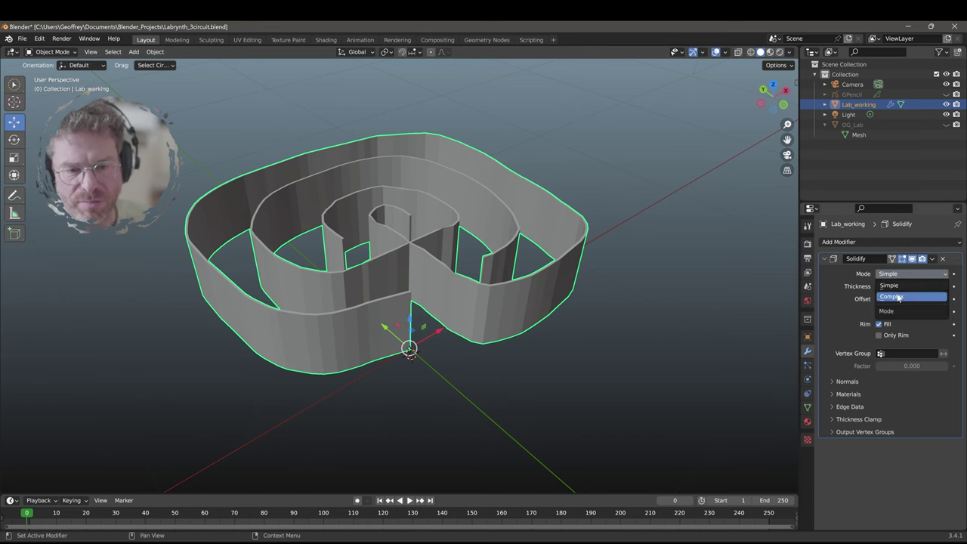
{"action": "left_click", "coordinate": [903, 297]}
{"action": "middle_click_drag", "start_coordinate": [529, 295], "coordinate": [448, 290]}
{"action": "scroll", "coordinate": [448, 289], "scroll_direction": "up", "scroll_amount": 3}
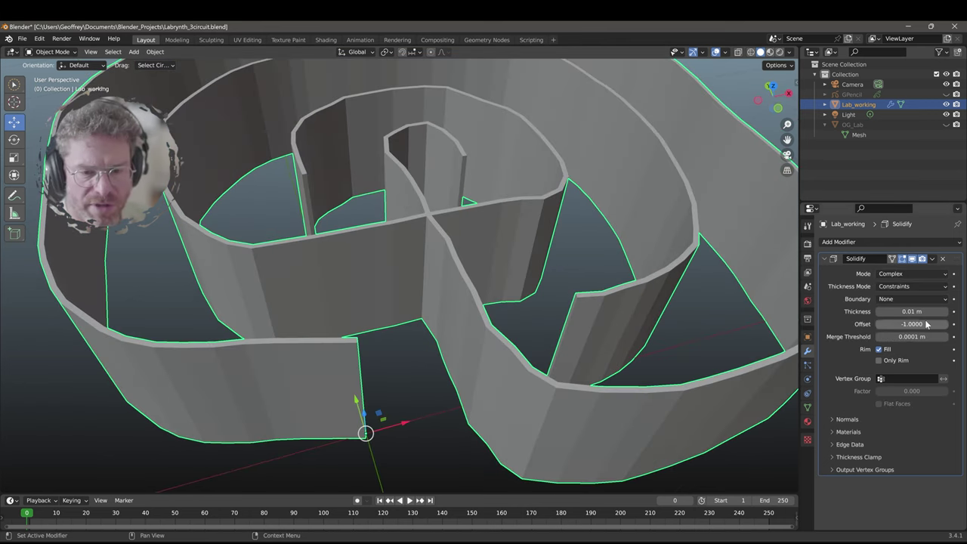
{"action": "left_click_drag", "start_coordinate": [880, 288], "coordinate": [866, 281]}
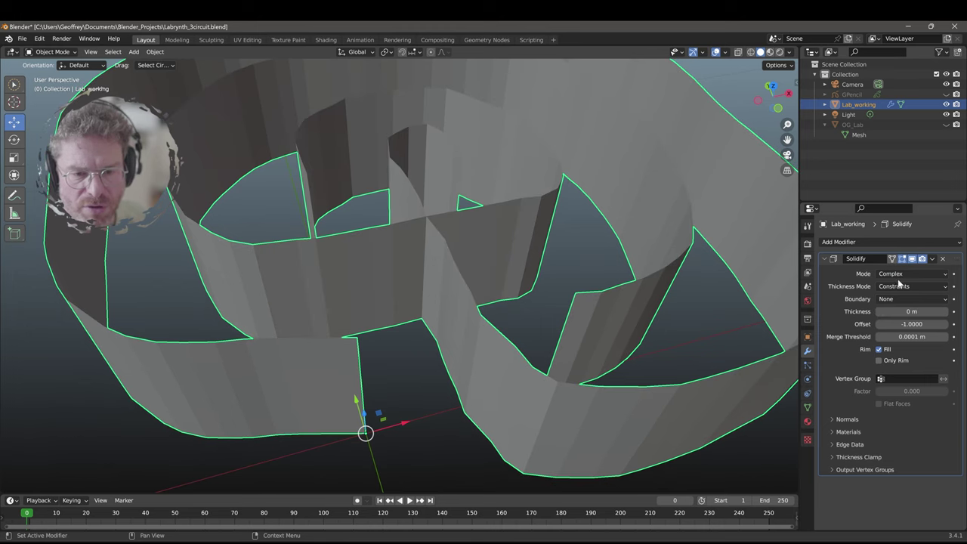
{"action": "left_click", "coordinate": [946, 311]}
{"action": "left_click", "coordinate": [946, 312]}
{"action": "left_click", "coordinate": [946, 311]}
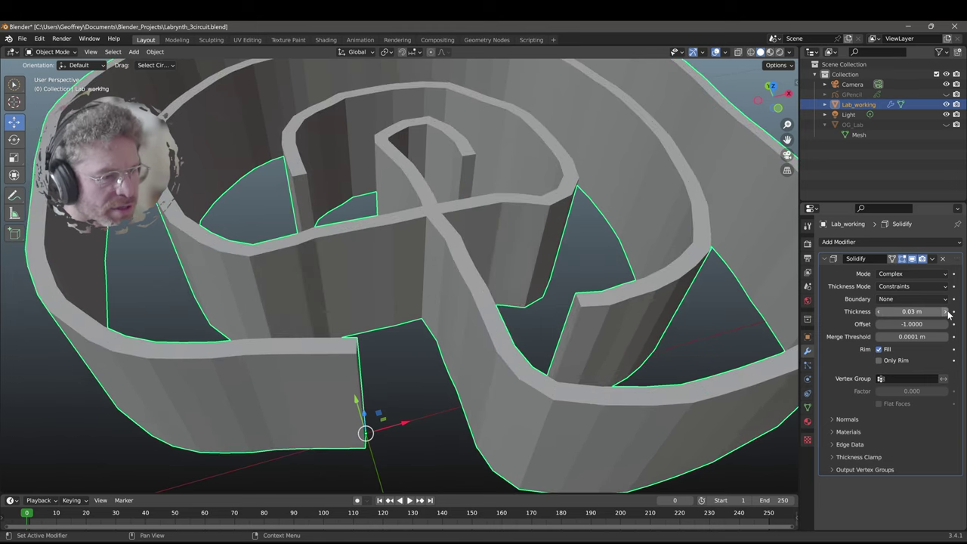
- Set the Solidify thickness of the labyrinth walls to 0.025 m
{"action": "middle_click_drag", "start_coordinate": [469, 302], "coordinate": [393, 325]}
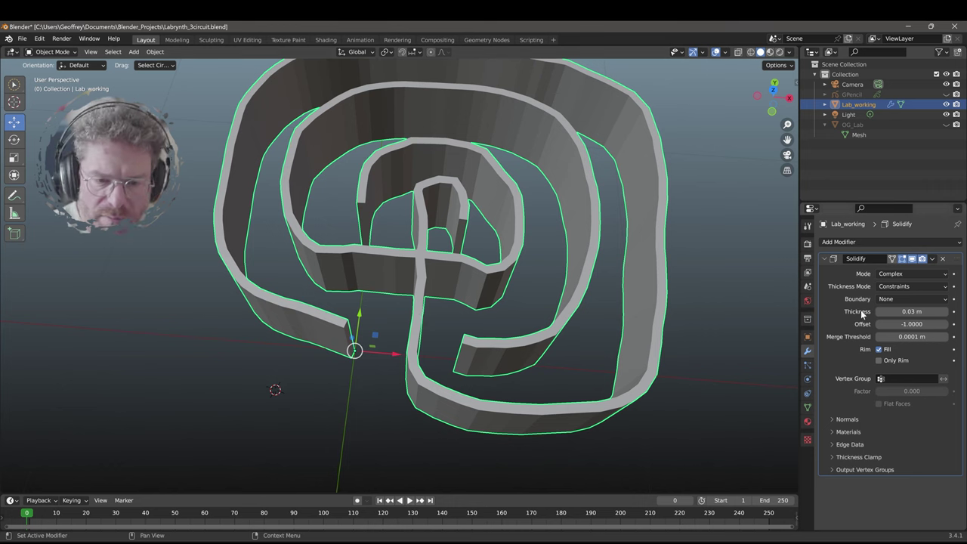
{"action": "scroll", "coordinate": [326, 318], "scroll_direction": "up", "scroll_amount": 5}
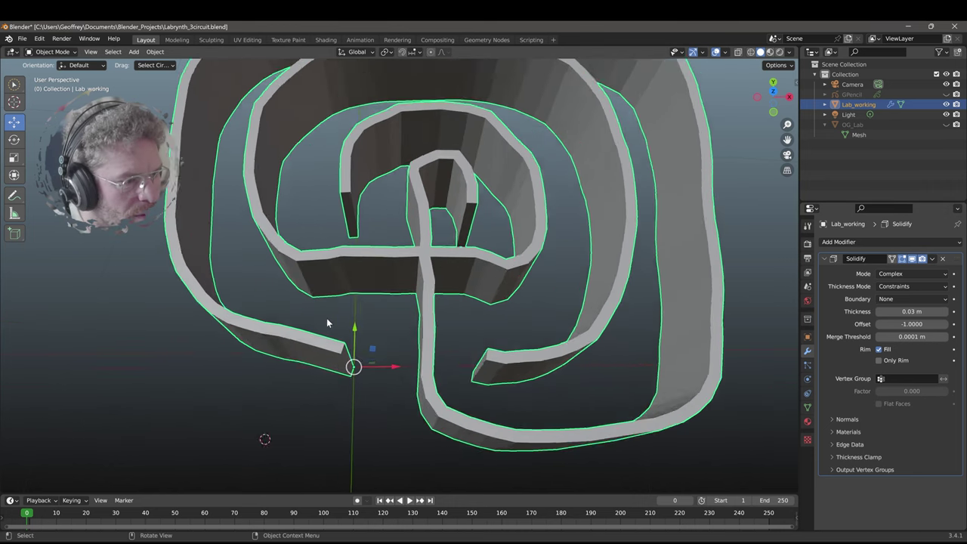
{"action": "left_click", "coordinate": [895, 311]}
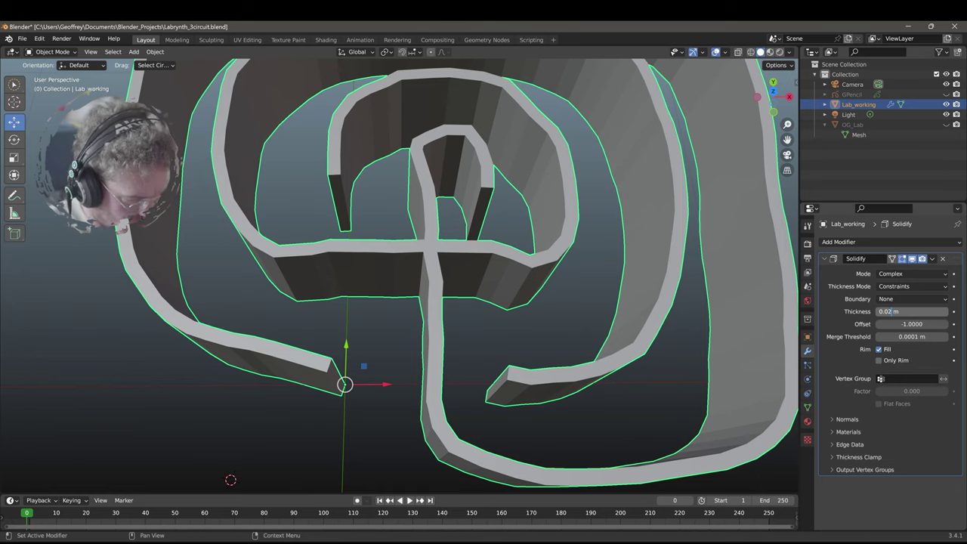
{"action": "type", "text": "0.025"}
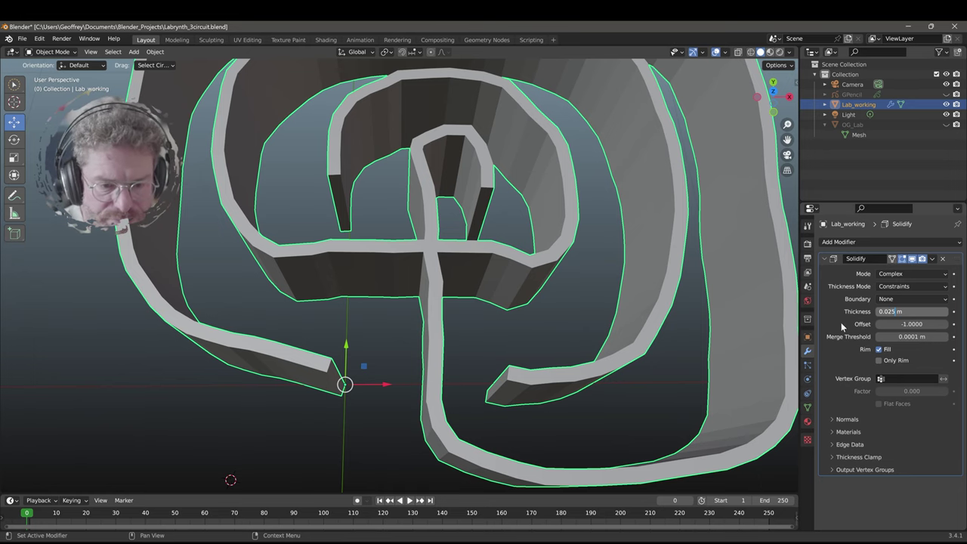
{"action": "key", "text": "Return"}
{"action": "middle_click_drag", "start_coordinate": [467, 333], "coordinate": [383, 325]}
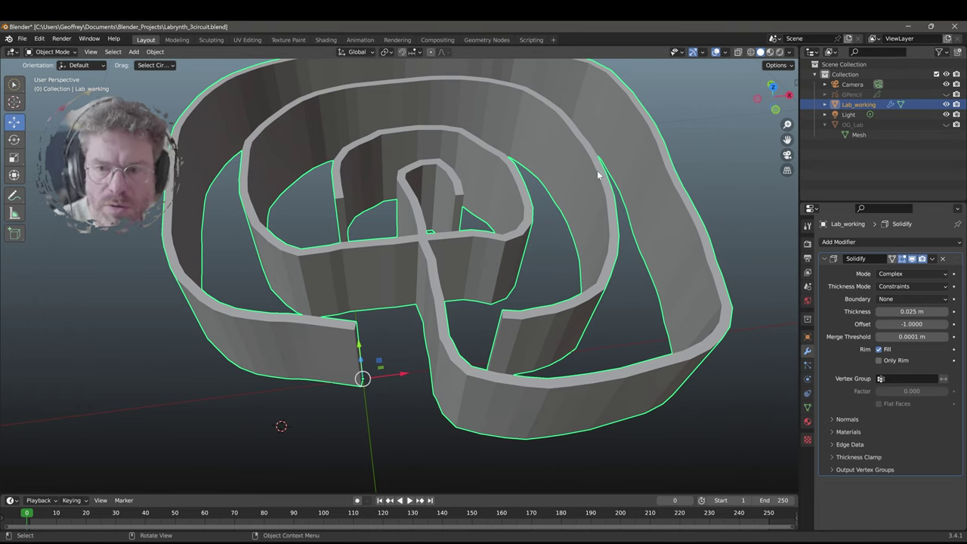
- Apply the Solidify modifier to the Lab_working mesh
{"action": "left_click", "coordinate": [932, 259]}
{"action": "left_click", "coordinate": [918, 270]}
{"action": "middle_click_drag", "start_coordinate": [408, 302], "coordinate": [388, 180]}
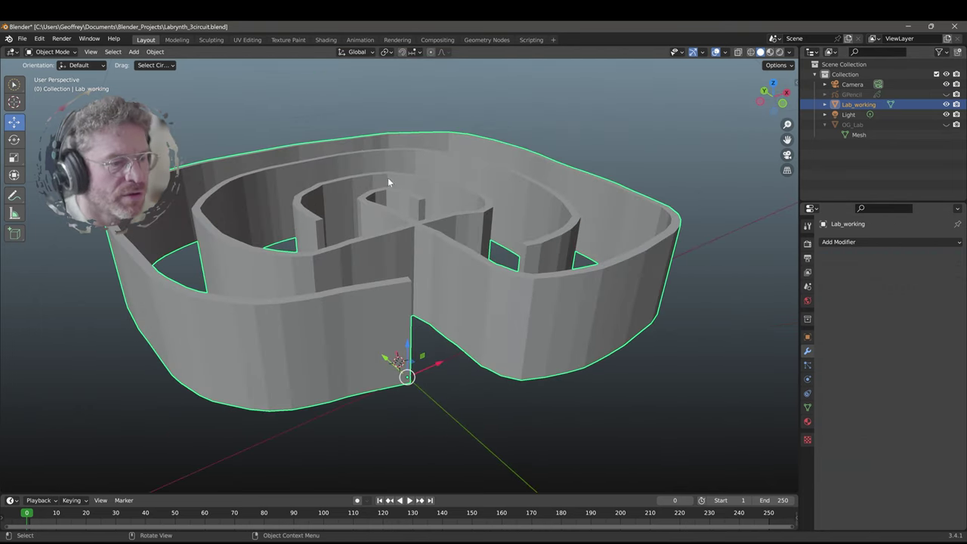
- Put Lab_working in Edit Mode with face selection, showing the underside of the walls
{"action": "left_click", "coordinate": [57, 52]}
{"action": "left_click", "coordinate": [47, 74]}
{"action": "middle_click_drag", "start_coordinate": [356, 278], "coordinate": [373, 246]}
{"action": "scroll", "coordinate": [360, 255], "scroll_direction": "up", "scroll_amount": 3}
{"action": "scroll", "coordinate": [341, 259], "scroll_direction": "down", "scroll_amount": 3}
{"action": "middle_click_drag", "start_coordinate": [366, 309], "coordinate": [312, 277]}
{"action": "scroll", "coordinate": [335, 317], "scroll_direction": "down", "scroll_amount": 1}
{"action": "scroll", "coordinate": [351, 352], "scroll_direction": "up", "scroll_amount": 2}
{"action": "scroll", "coordinate": [284, 261], "scroll_direction": "down", "scroll_amount": 3}
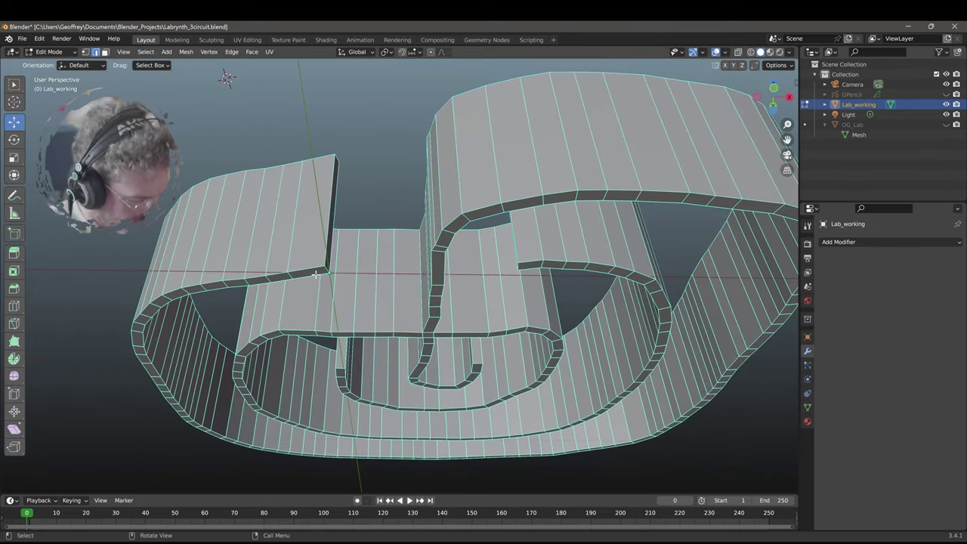
{"action": "left_click", "coordinate": [105, 52]}
{"action": "middle_click_drag", "start_coordinate": [310, 189], "coordinate": [313, 152]}
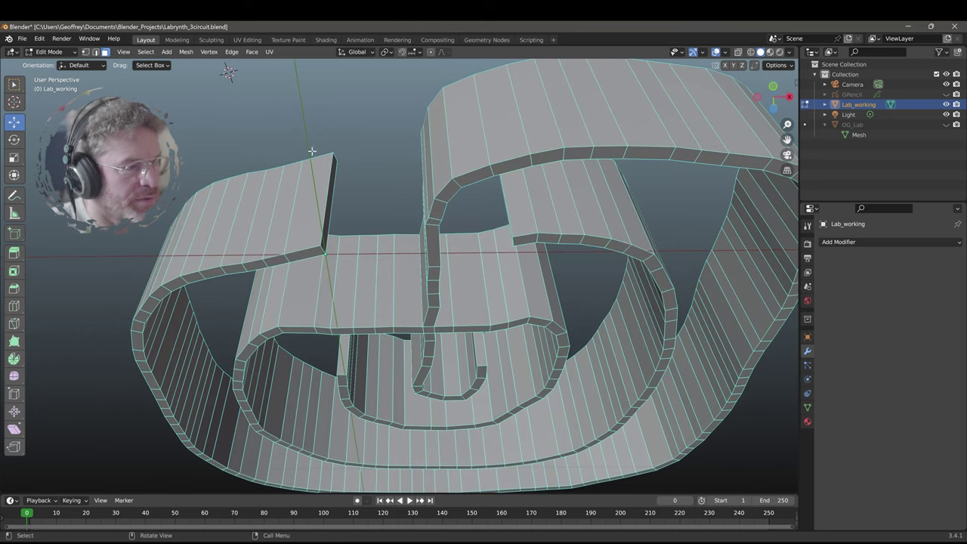
- Select the narrow faces along the underside of all labyrinth walls with shortest-path picking and delete them
{"action": "left_click", "coordinate": [311, 257]}
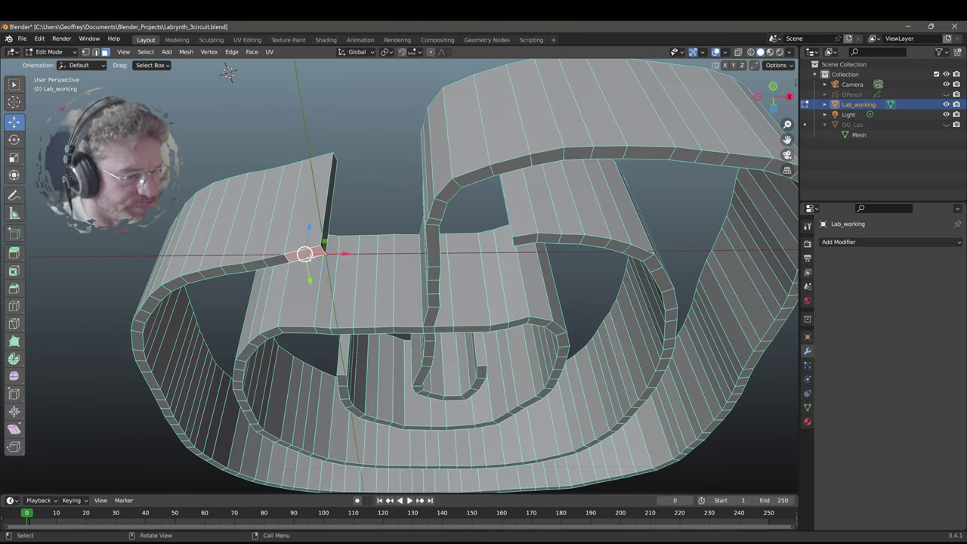
{"action": "left_click", "coordinate": [434, 297], "text": "ctrl"}
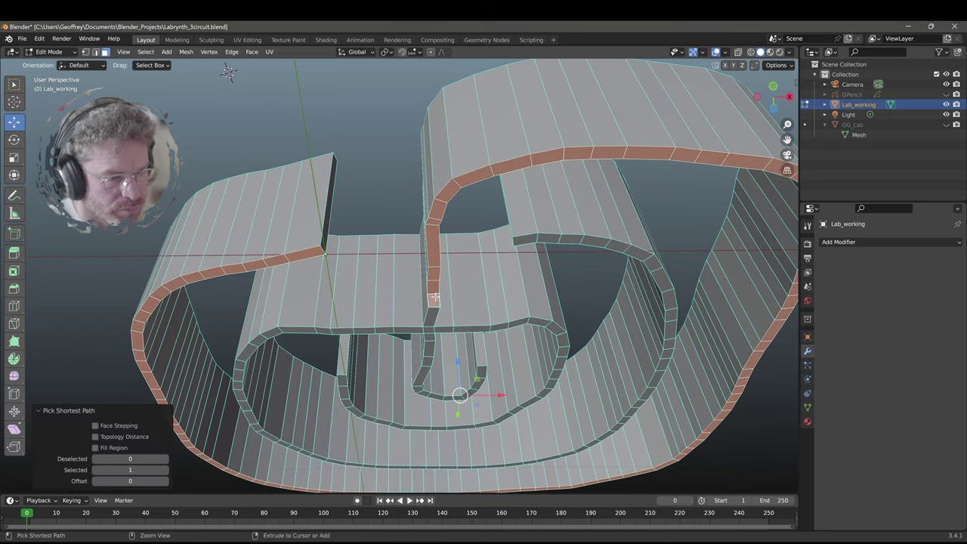
{"action": "left_click", "coordinate": [481, 368], "text": "ctrl"}
{"action": "left_click", "coordinate": [543, 321], "text": "ctrl"}
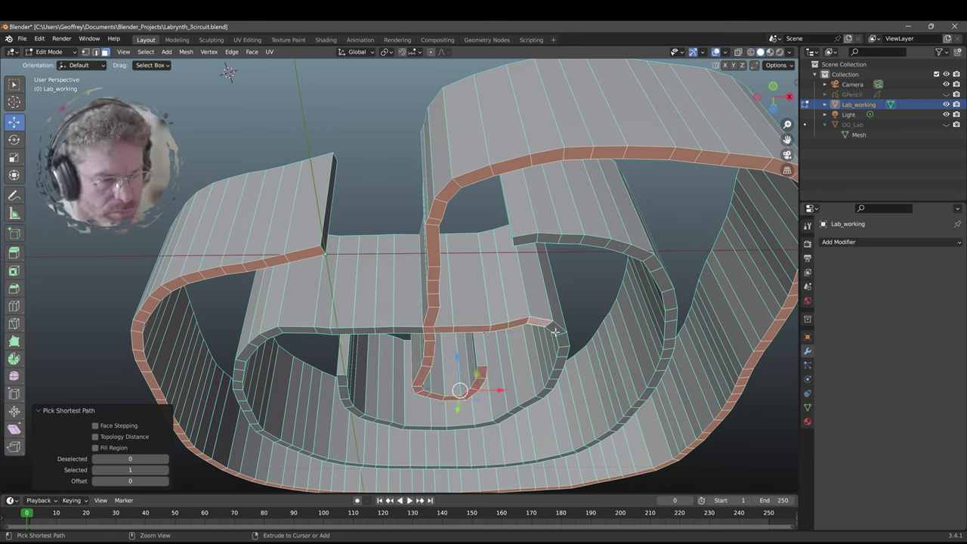
{"action": "left_click", "coordinate": [343, 381], "text": "ctrl"}
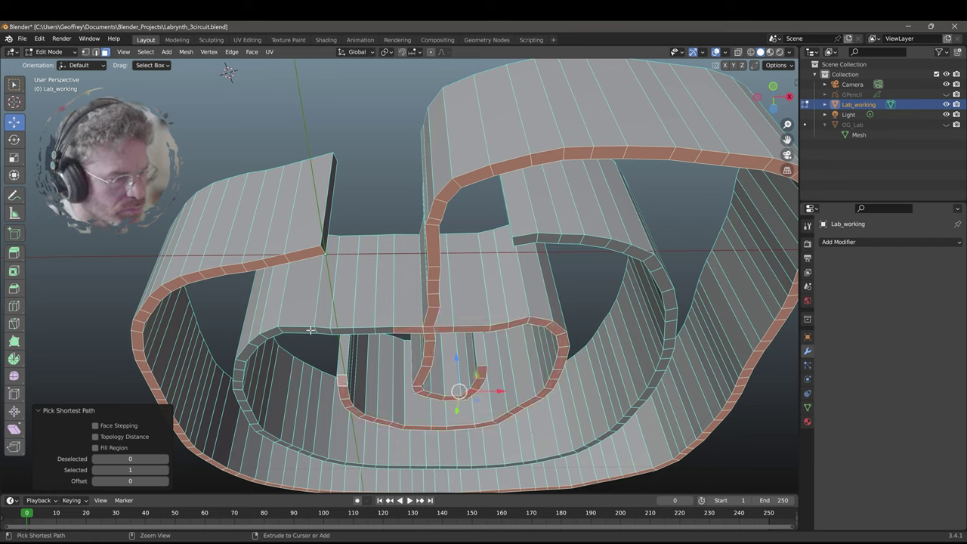
{"action": "left_click", "coordinate": [310, 331], "text": "ctrl"}
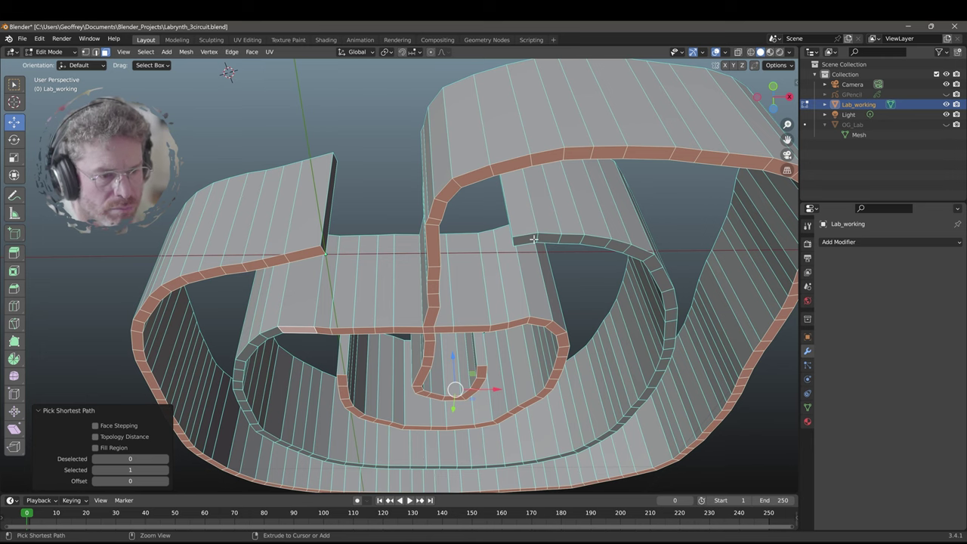
{"action": "scroll", "coordinate": [442, 344], "scroll_direction": "down", "scroll_amount": 3}
{"action": "middle_click_drag", "start_coordinate": [699, 388], "coordinate": [707, 417]}
{"action": "key", "text": "x"}
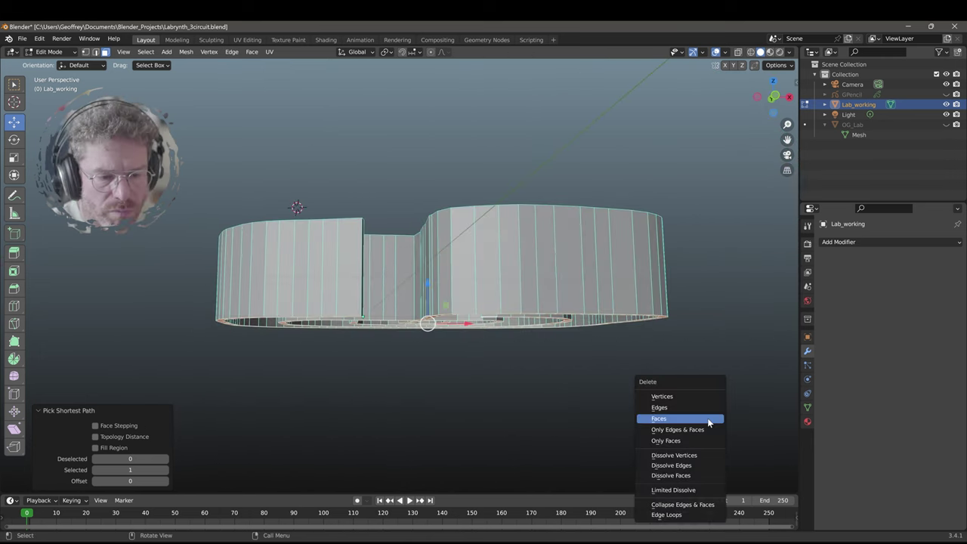
{"action": "left_click", "coordinate": [694, 417]}
- Select the narrow faces along the top of all labyrinth walls with shortest-path picking
{"action": "middle_click_drag", "start_coordinate": [395, 374], "coordinate": [416, 305]}
{"action": "scroll", "coordinate": [325, 156], "scroll_direction": "up", "scroll_amount": 3}
{"action": "scroll", "coordinate": [384, 328], "scroll_direction": "up", "scroll_amount": 4}
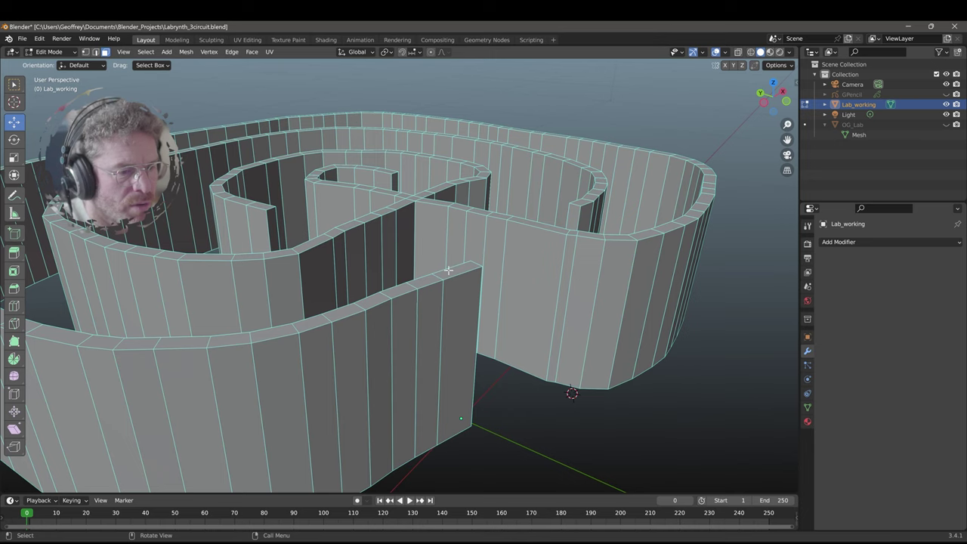
{"action": "left_click", "coordinate": [402, 201], "text": "ctrl"}
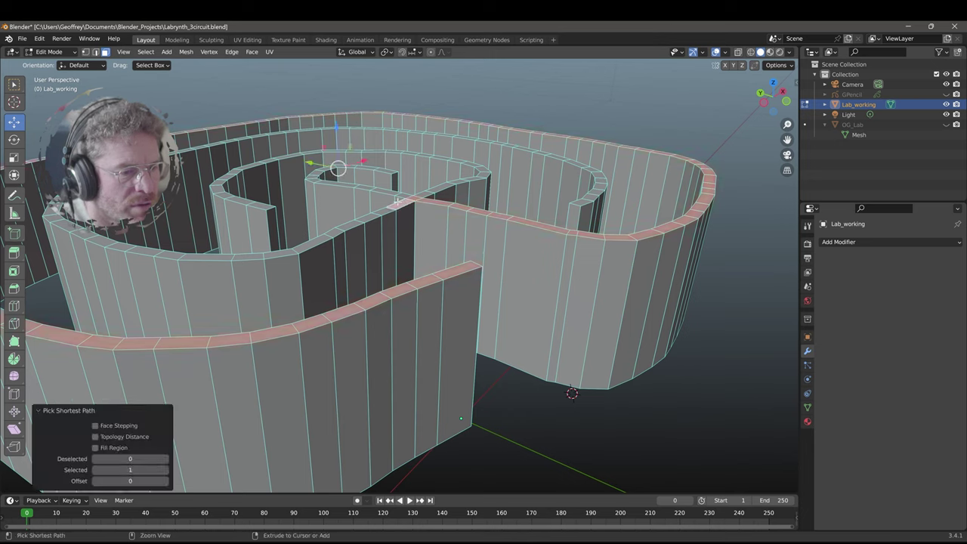
{"action": "left_click", "coordinate": [382, 188], "text": "ctrl"}
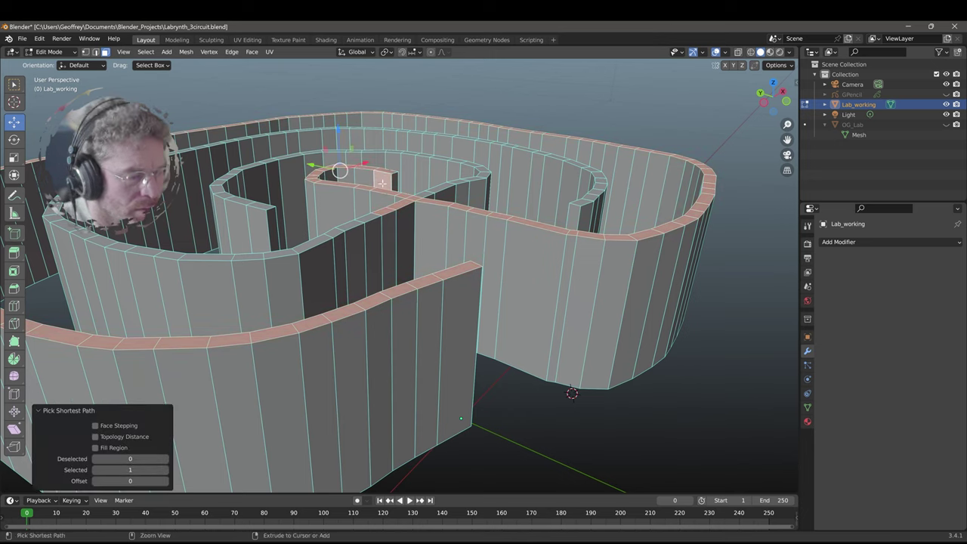
{"action": "key", "text": "ctrl+z"}
{"action": "left_click", "coordinate": [385, 190], "text": "ctrl"}
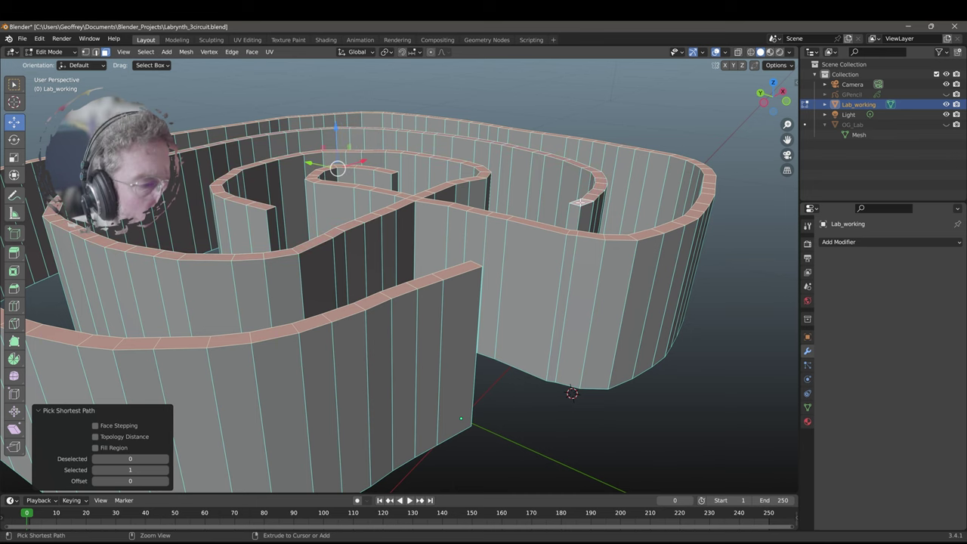
- Bevel the edges of the selected top faces along all labyrinth walls with a width of about 0.0014 m
{"action": "scroll", "coordinate": [609, 278], "scroll_direction": "down", "scroll_amount": 3}
{"action": "middle_click_drag", "start_coordinate": [609, 278], "coordinate": [606, 310]}
{"action": "middle_click_drag", "start_coordinate": [557, 327], "coordinate": [549, 276]}
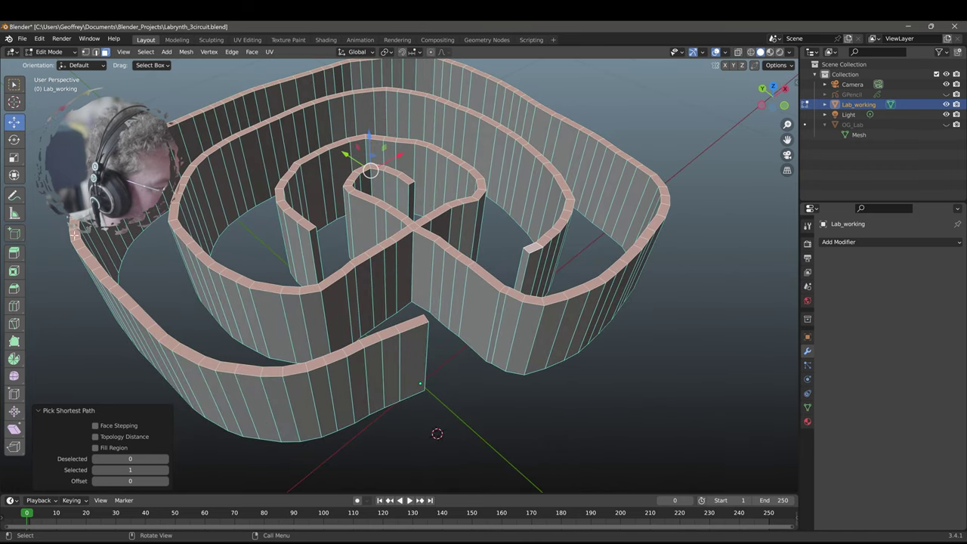
{"action": "left_click", "coordinate": [13, 288]}
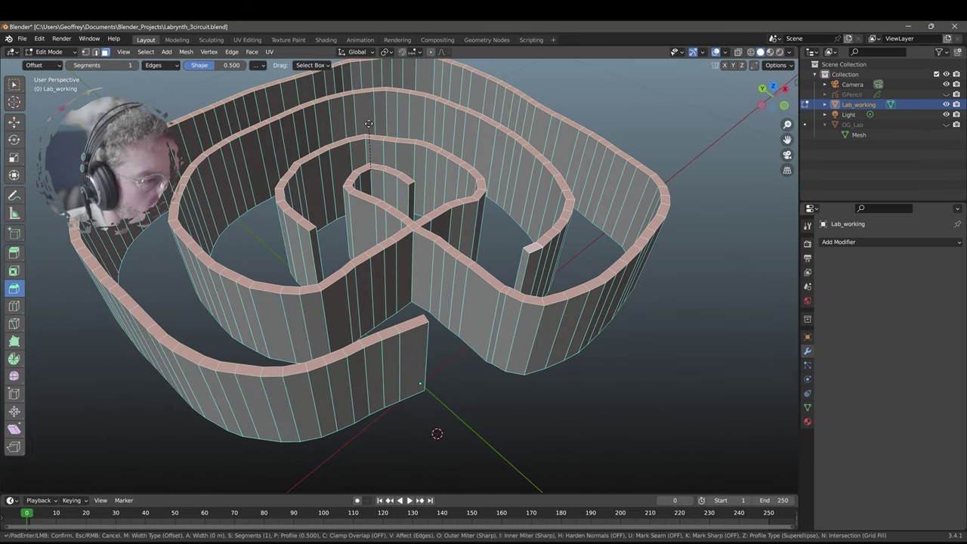
{"action": "left_click_drag", "start_coordinate": [368, 136], "coordinate": [370, 122]}
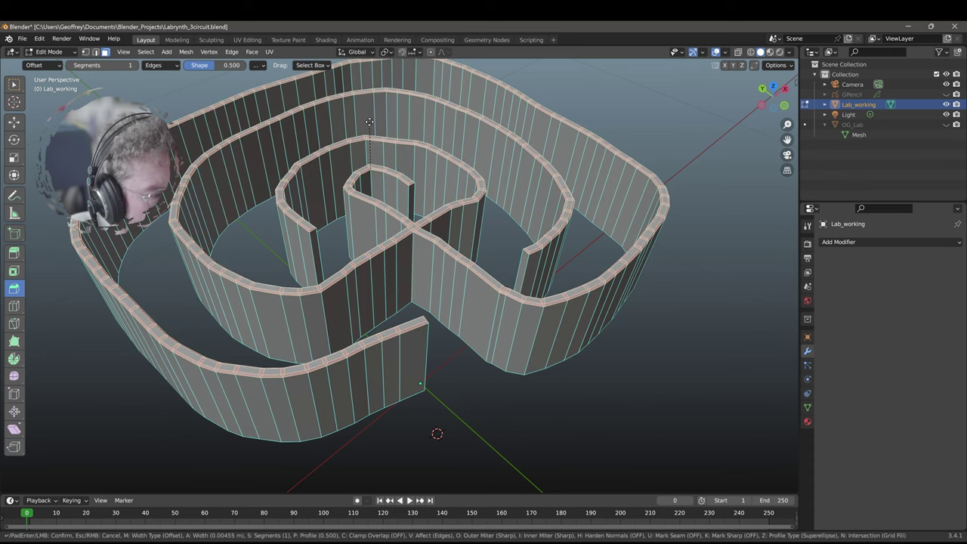
{"action": "left_click", "coordinate": [369, 122]}
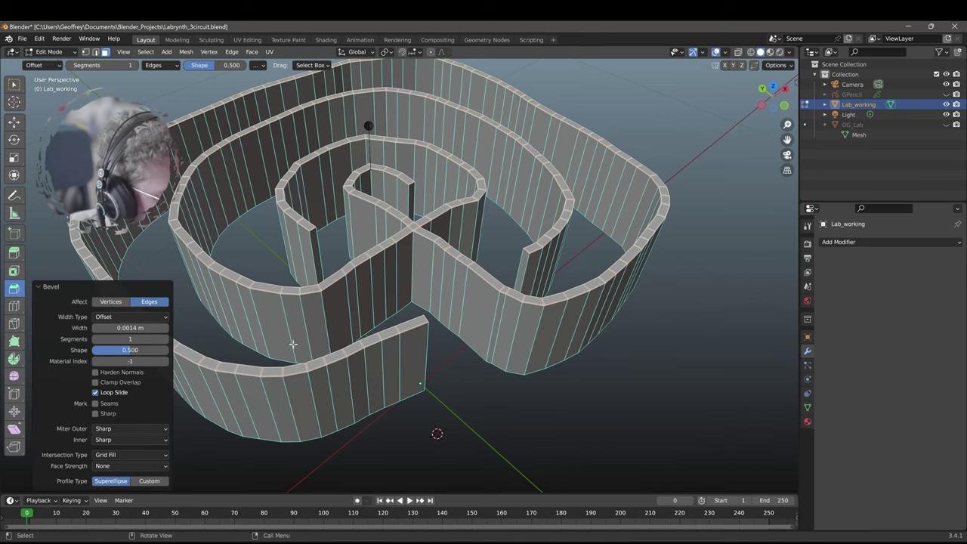
- Check the bevelled wall tops up close and set the bevel to 2 segments
{"action": "scroll", "coordinate": [302, 244], "scroll_direction": "up", "scroll_amount": 5}
{"action": "scroll", "coordinate": [323, 237], "scroll_direction": "up", "scroll_amount": 3}
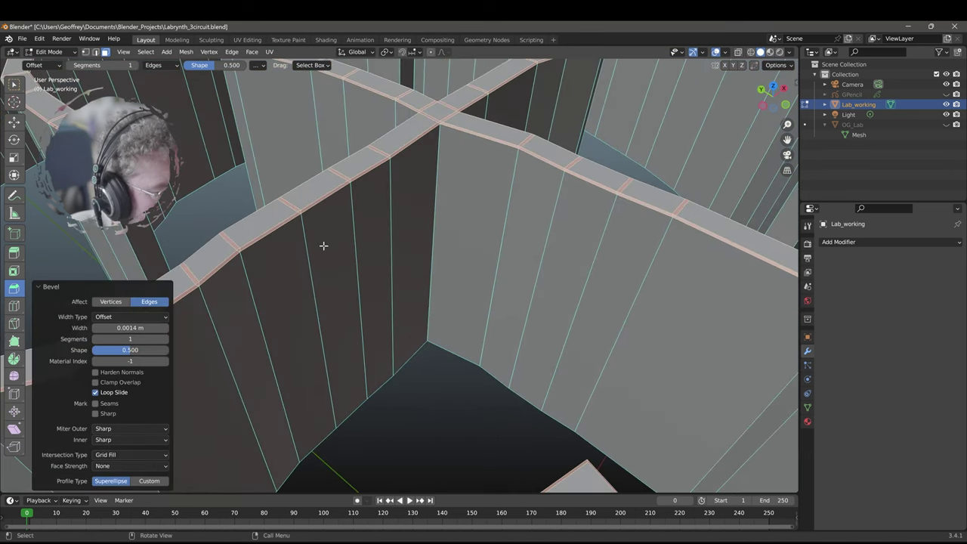
{"action": "mouse_move", "coordinate": [317, 249]}
{"action": "middle_mouse_down"}
{"action": "mouse_move", "coordinate": [330, 242]}
{"action": "mouse_move", "coordinate": [233, 249]}
{"action": "mouse_move", "coordinate": [275, 228]}
{"action": "middle_mouse_up"}
{"action": "scroll", "coordinate": [270, 227], "scroll_direction": "down", "scroll_amount": 2}
{"action": "scroll", "coordinate": [278, 229], "scroll_direction": "down", "scroll_amount": 2}
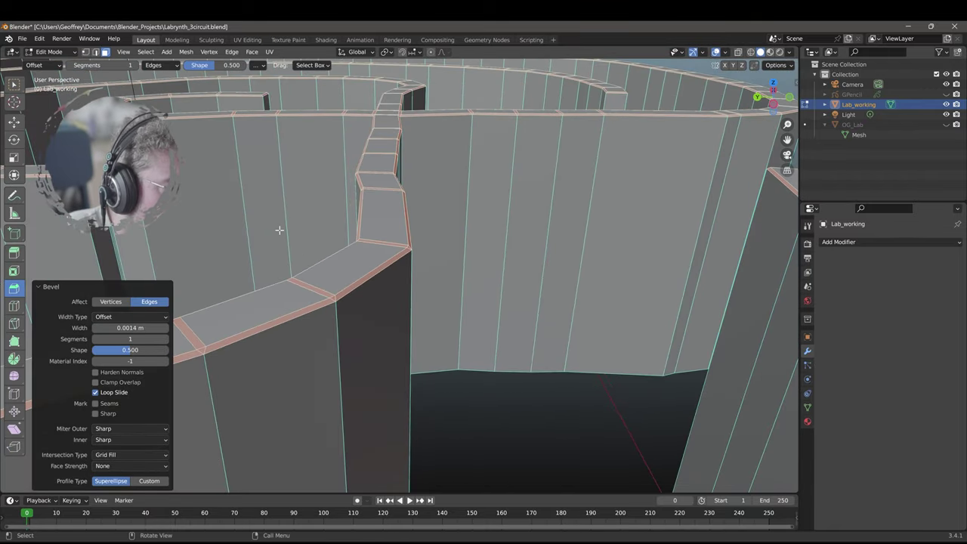
{"action": "left_click", "coordinate": [140, 339]}
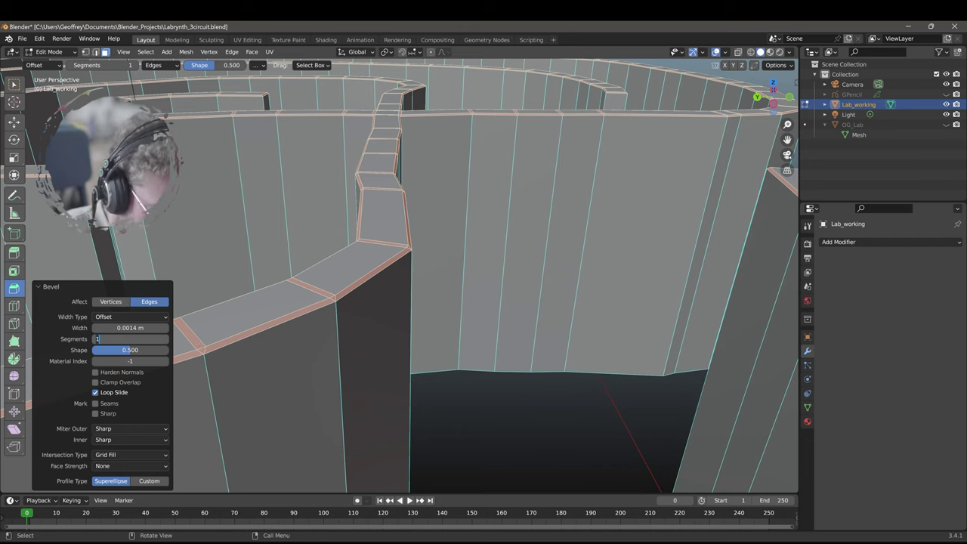
{"action": "type", "text": "2"}
{"action": "key", "text": "Return"}
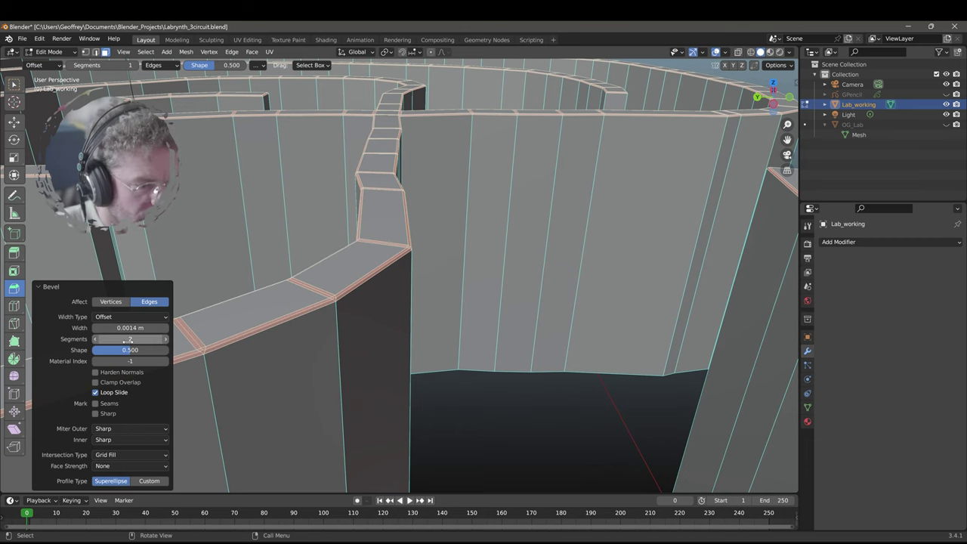
- Cut three evenly spaced horizontal edge loops around the sides of the labyrinth walls
{"action": "middle_click_drag", "start_coordinate": [416, 350], "coordinate": [505, 292]}
{"action": "scroll", "coordinate": [445, 272], "scroll_direction": "down", "scroll_amount": 2}
{"action": "scroll", "coordinate": [499, 291], "scroll_direction": "up", "scroll_amount": 2}
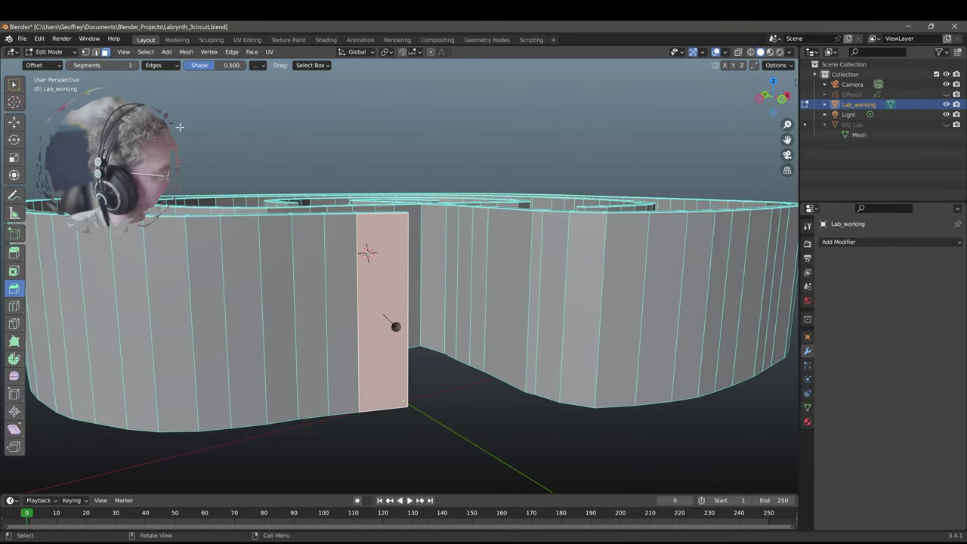
{"action": "left_click", "coordinate": [14, 324]}
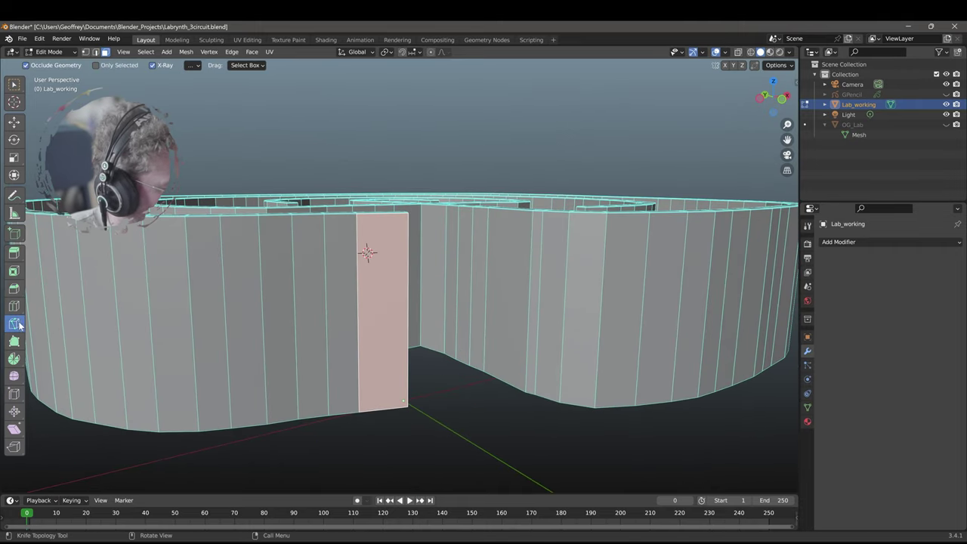
{"action": "left_click", "coordinate": [14, 307]}
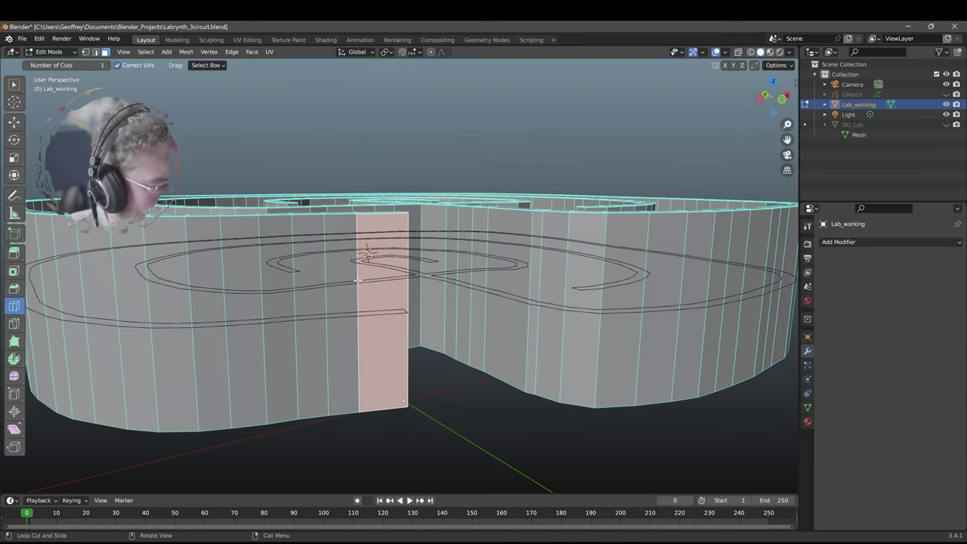
{"action": "left_click", "coordinate": [355, 276]}
{"action": "scroll", "coordinate": [521, 296], "scroll_direction": "down", "scroll_amount": 3}
{"action": "middle_click_drag", "start_coordinate": [521, 296], "coordinate": [385, 349]}
{"action": "middle_click_drag", "start_coordinate": [236, 374], "coordinate": [676, 98]}
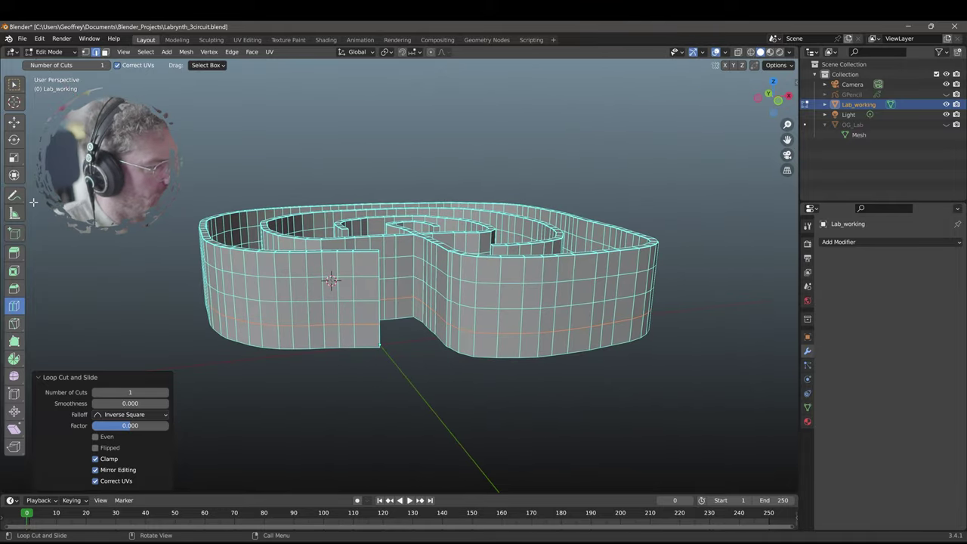
- Examine the loop cuts and bevelled edges of the labyrinth walls from several angles, including in wireframe shading
{"action": "left_click", "coordinate": [14, 123]}
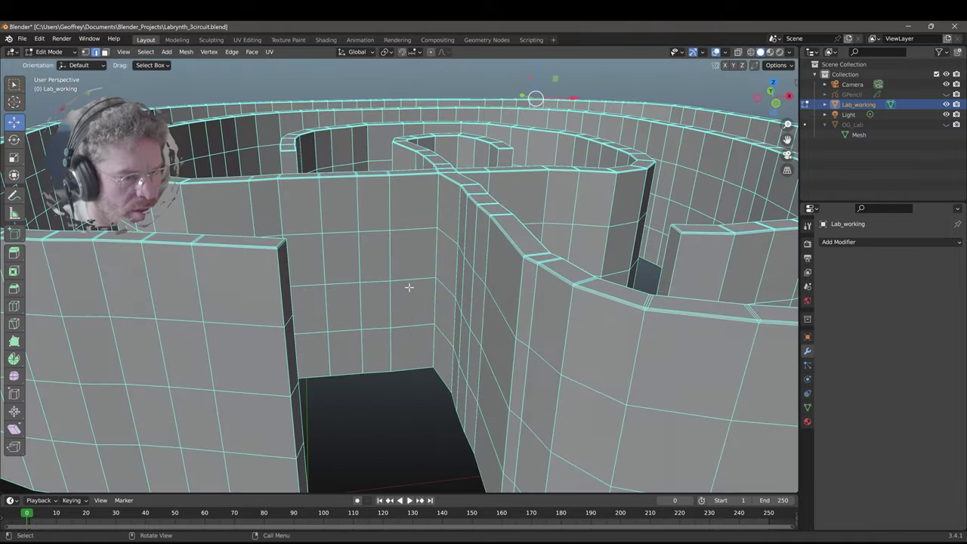
{"action": "scroll", "coordinate": [411, 287], "scroll_direction": "down", "scroll_amount": 2}
{"action": "mouse_move", "coordinate": [416, 293]}
{"action": "middle_mouse_down"}
{"action": "mouse_move", "coordinate": [433, 295]}
{"action": "mouse_move", "coordinate": [419, 282]}
{"action": "middle_mouse_up"}
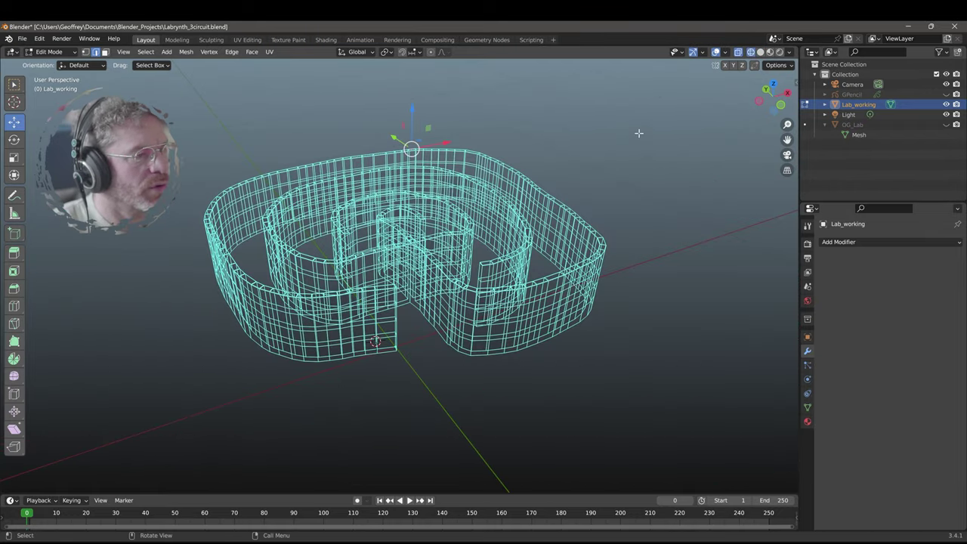
{"action": "scroll", "coordinate": [610, 152], "scroll_direction": "up", "scroll_amount": 1}
{"action": "scroll", "coordinate": [609, 151], "scroll_direction": "down", "scroll_amount": 1}
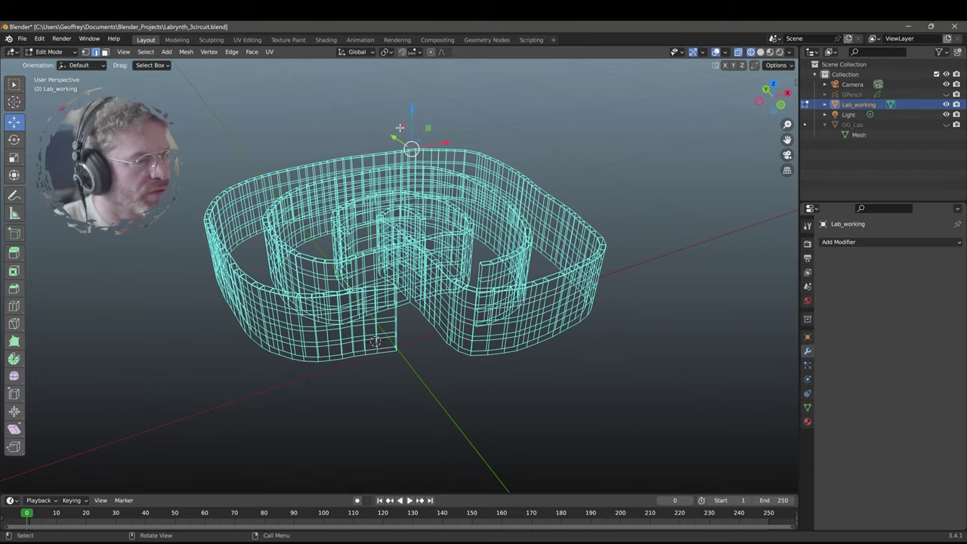
{"action": "middle_click_drag", "start_coordinate": [258, 159], "coordinate": [173, 195]}
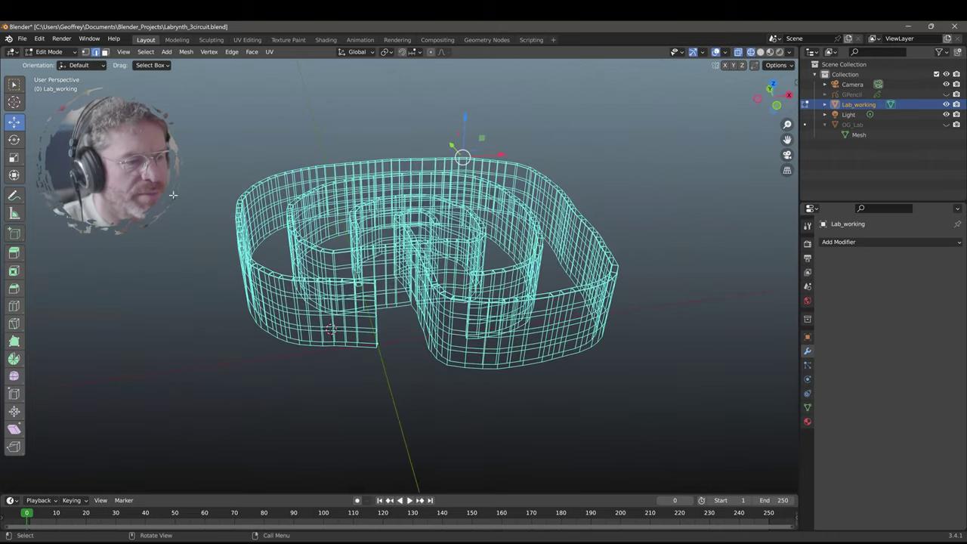
{"action": "scroll", "coordinate": [282, 287], "scroll_direction": "up", "scroll_amount": 3}
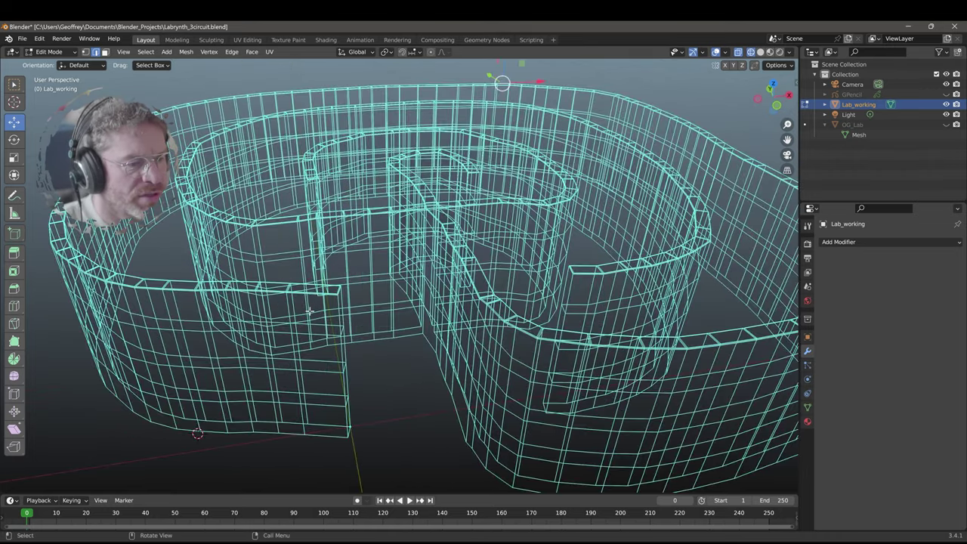
{"action": "scroll", "coordinate": [312, 310], "scroll_direction": "down", "scroll_amount": 3}
{"action": "middle_click_drag", "start_coordinate": [428, 405], "coordinate": [464, 362]}
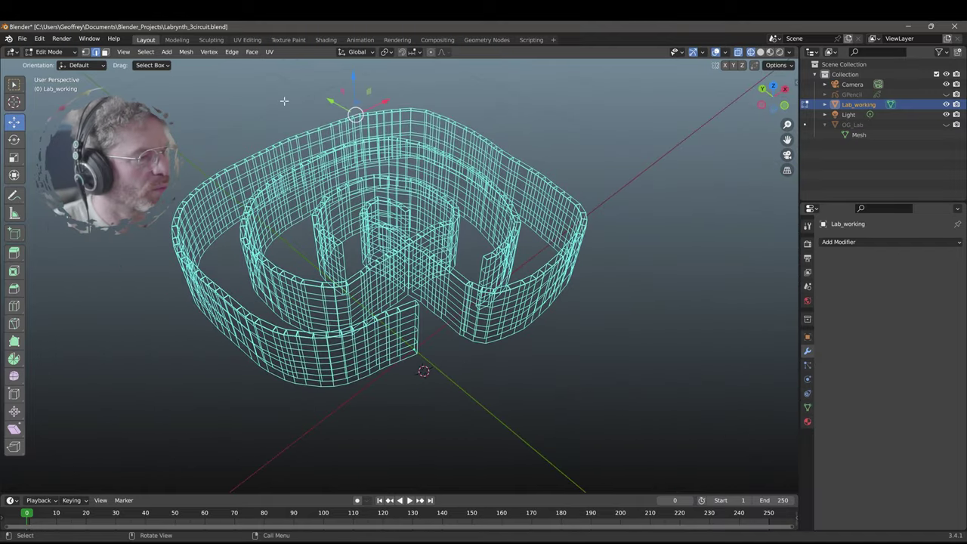
- Unwrap the entire Lab_working mesh with Smart UV Project, using a 66° angle limit and the Scaled margin method
{"action": "key", "text": "a"}
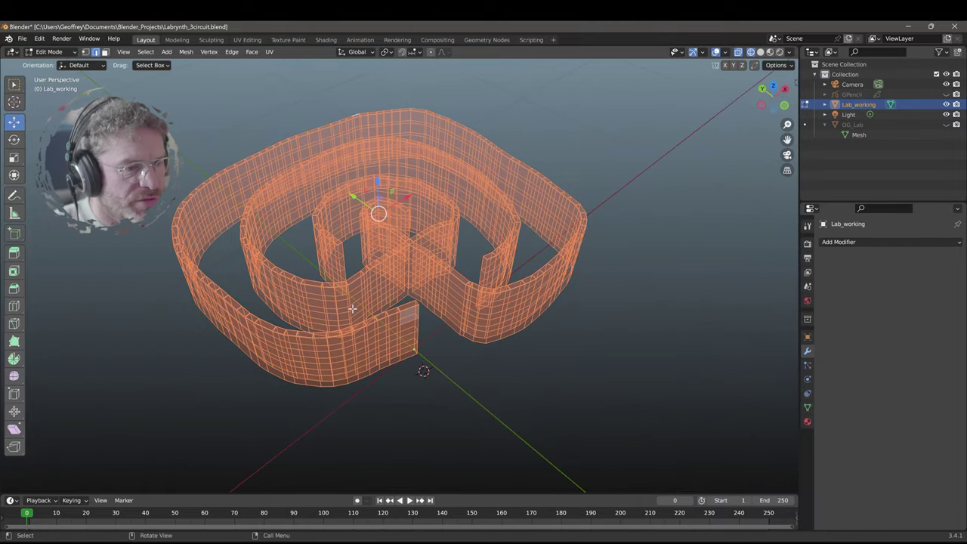
{"action": "left_click", "coordinate": [269, 51]}
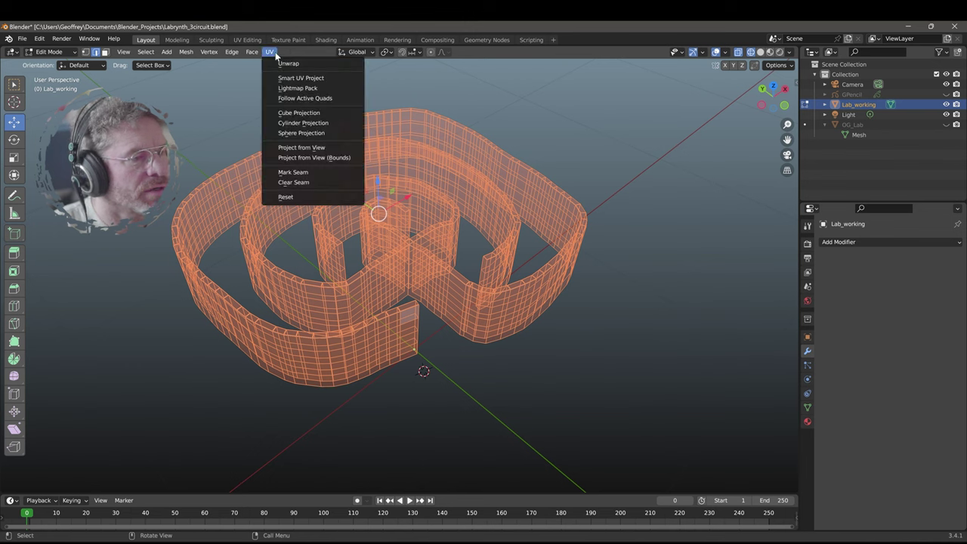
{"action": "left_click", "coordinate": [308, 78]}
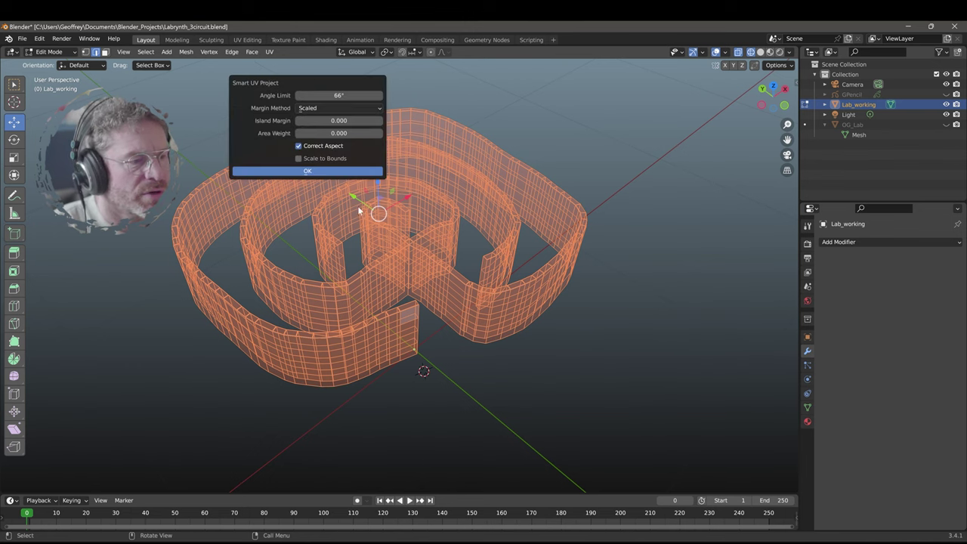
{"action": "left_click", "coordinate": [309, 171]}
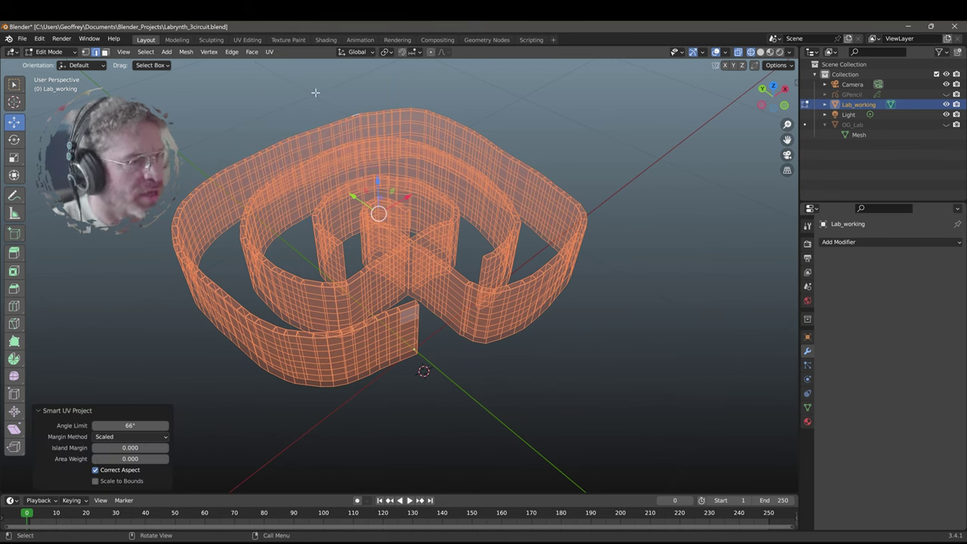
- Examine the labyrinth's UV layout in the UV Editing workspace and return to the Layout workspace
{"action": "left_click", "coordinate": [249, 39]}
{"action": "key", "text": "Home"}
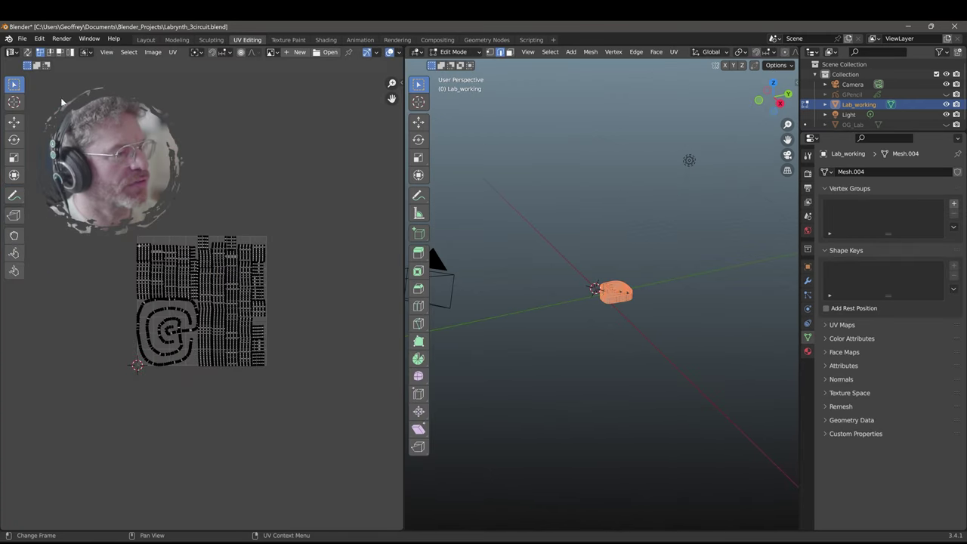
{"action": "left_click", "coordinate": [144, 41]}
{"action": "scroll", "coordinate": [333, 198], "scroll_direction": "up", "scroll_amount": 2}
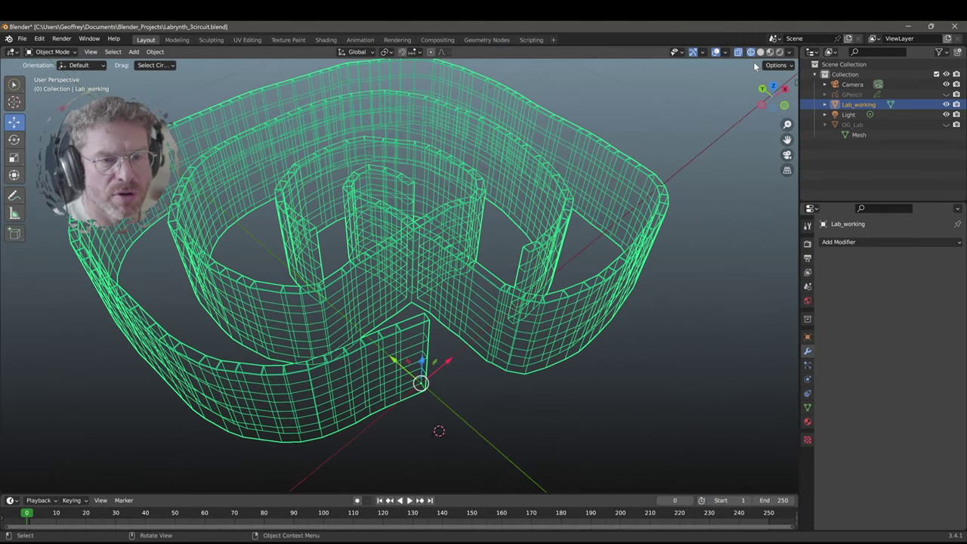
- Display the labyrinth in solid shading and return Lab_working to Object Mode
{"action": "left_click", "coordinate": [761, 53]}
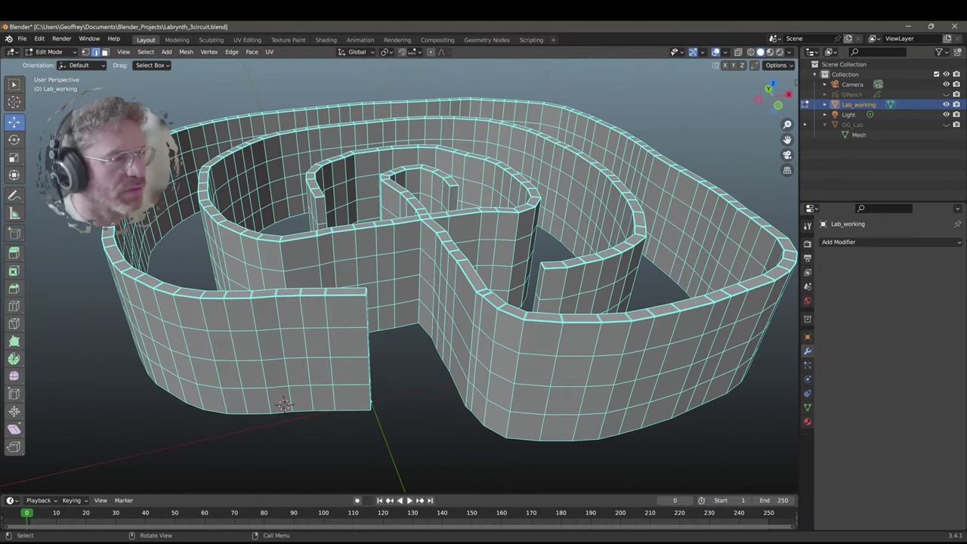
{"action": "key", "text": "w"}
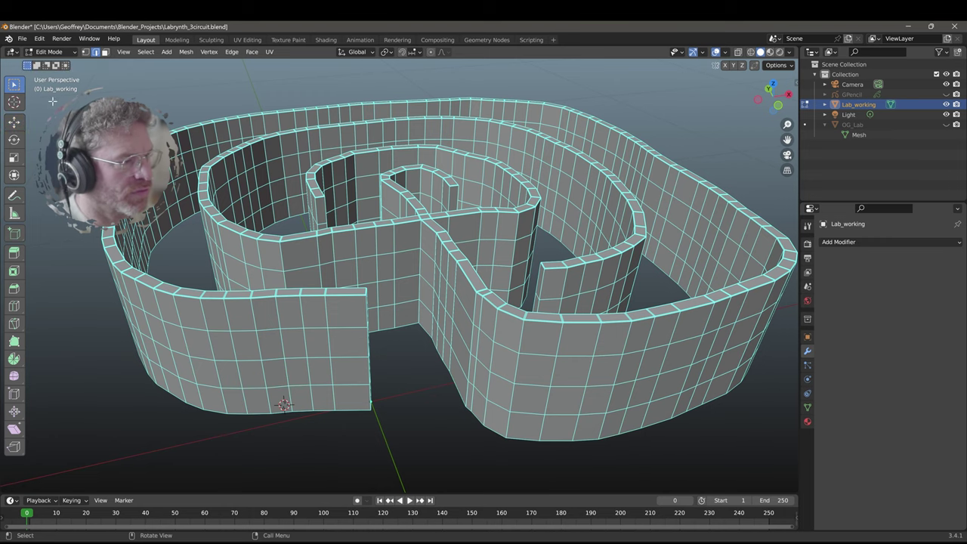
{"action": "left_click", "coordinate": [49, 51]}
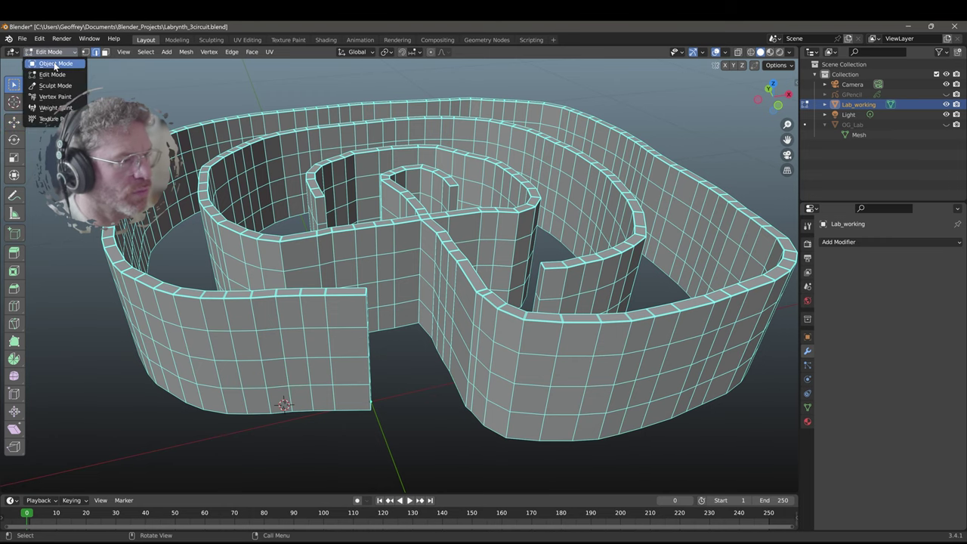
{"action": "left_click", "coordinate": [53, 66]}
{"action": "middle_click_drag", "start_coordinate": [435, 244], "coordinate": [442, 247]}
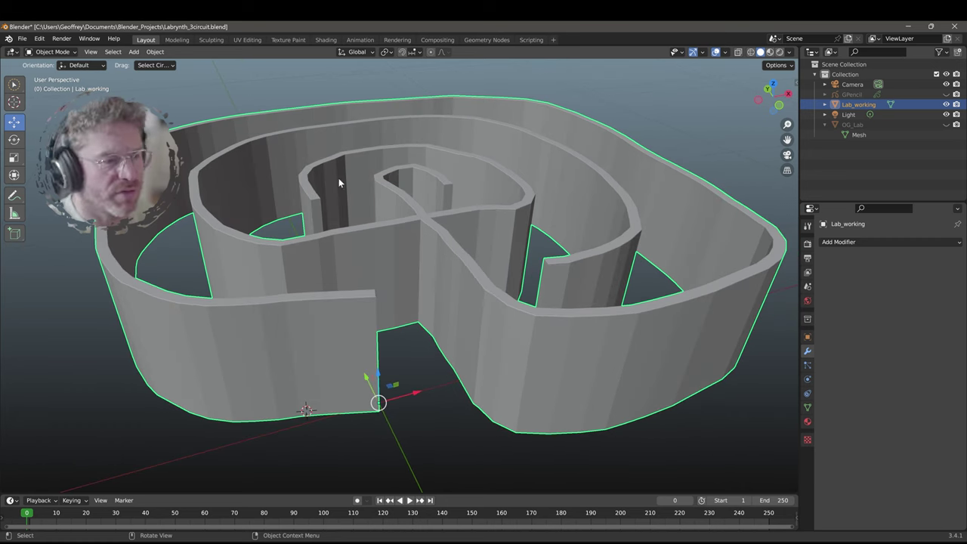
- Export the labyrinth as the FBX file Labrynth_3circuit.fbx into the Blender_Projects folder
{"action": "left_click", "coordinate": [21, 39]}
{"action": "mouse_move", "coordinate": [34, 184]}
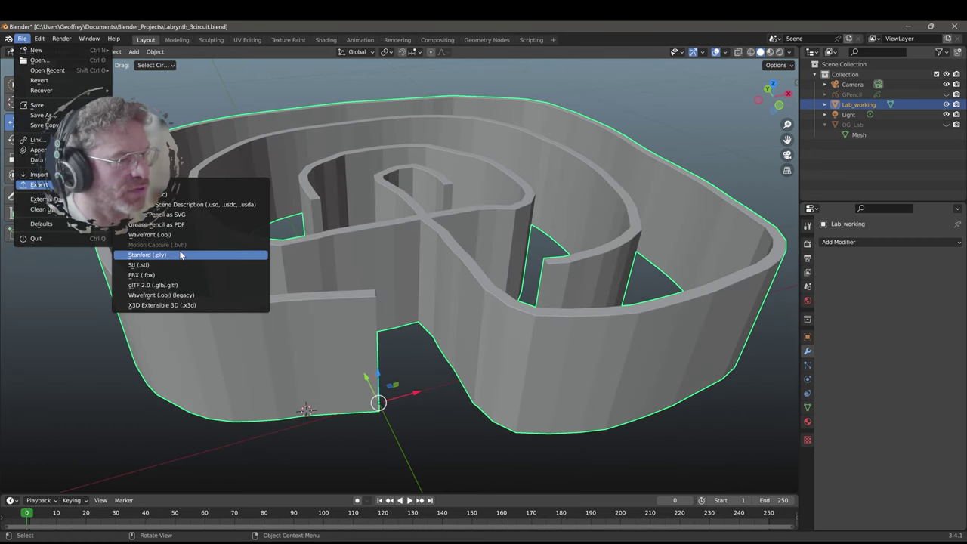
{"action": "left_click", "coordinate": [164, 274]}
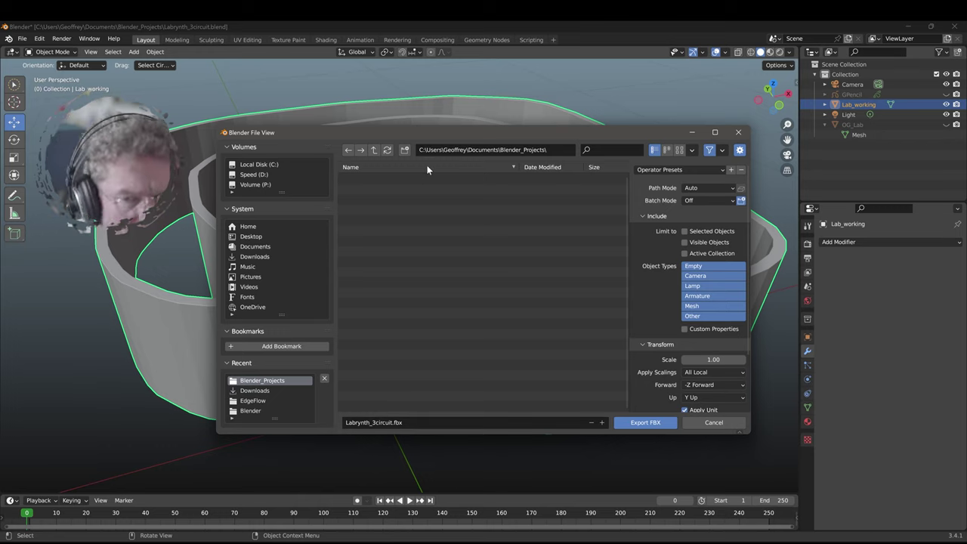
{"action": "left_click", "coordinate": [270, 249]}
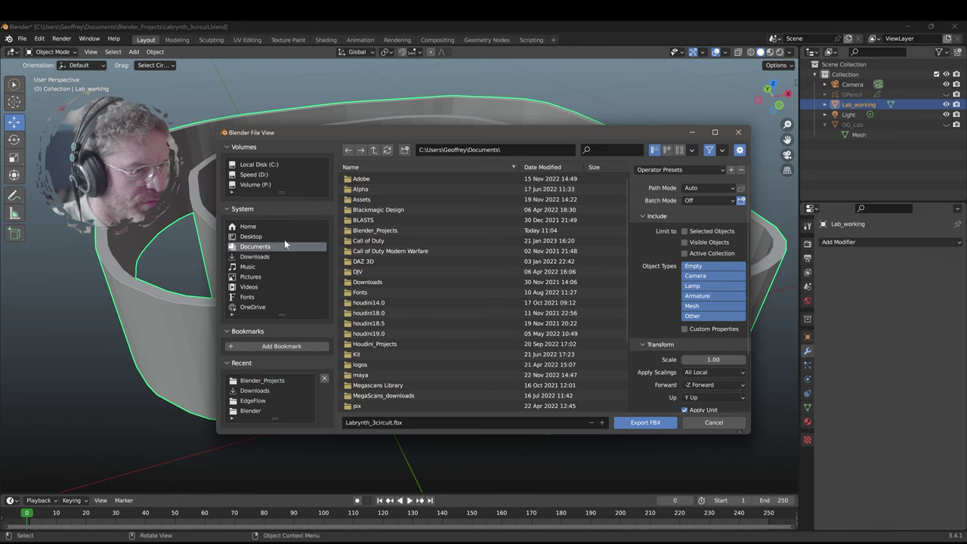
{"action": "double_click", "coordinate": [369, 230]}
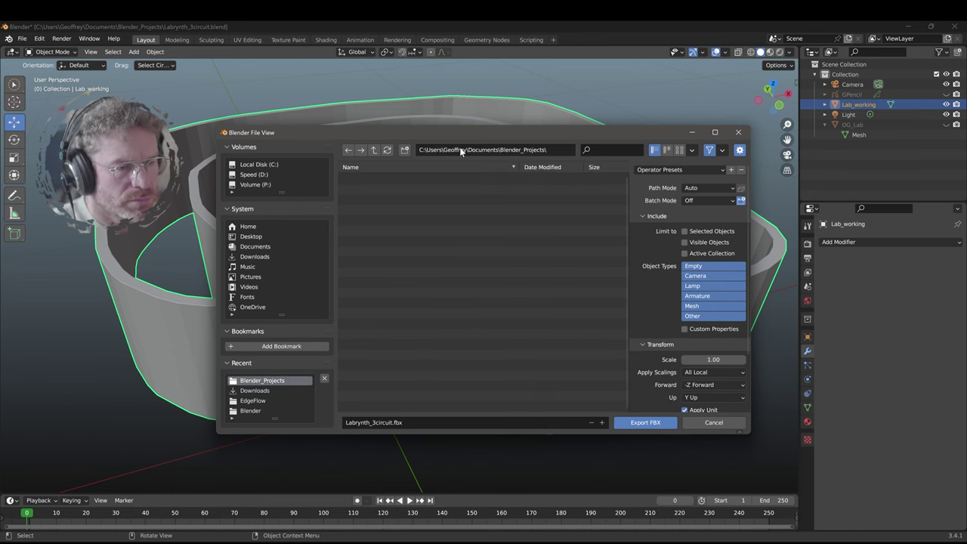
{"action": "left_click", "coordinate": [639, 422]}
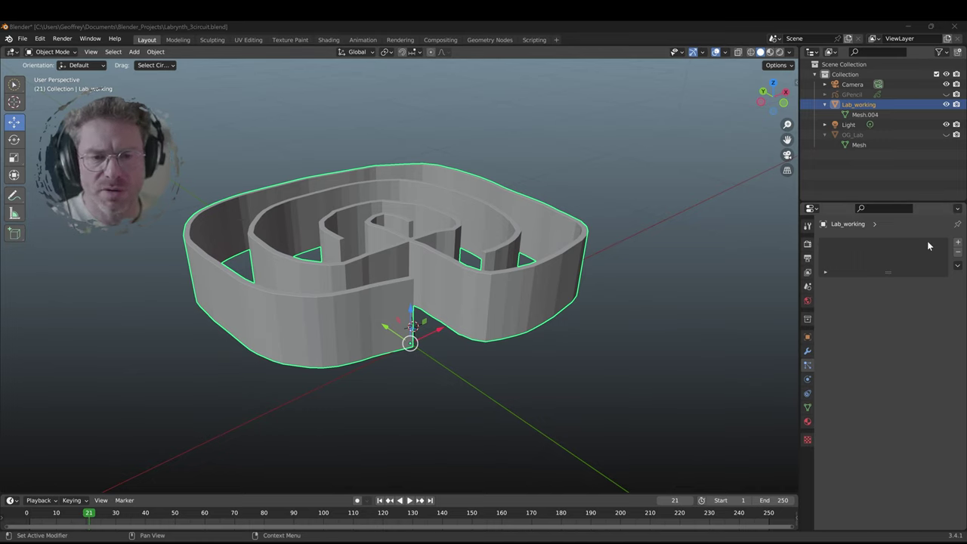
- Add a particle system to Lab_working and set its type to Hair
{"action": "left_click", "coordinate": [957, 243]}
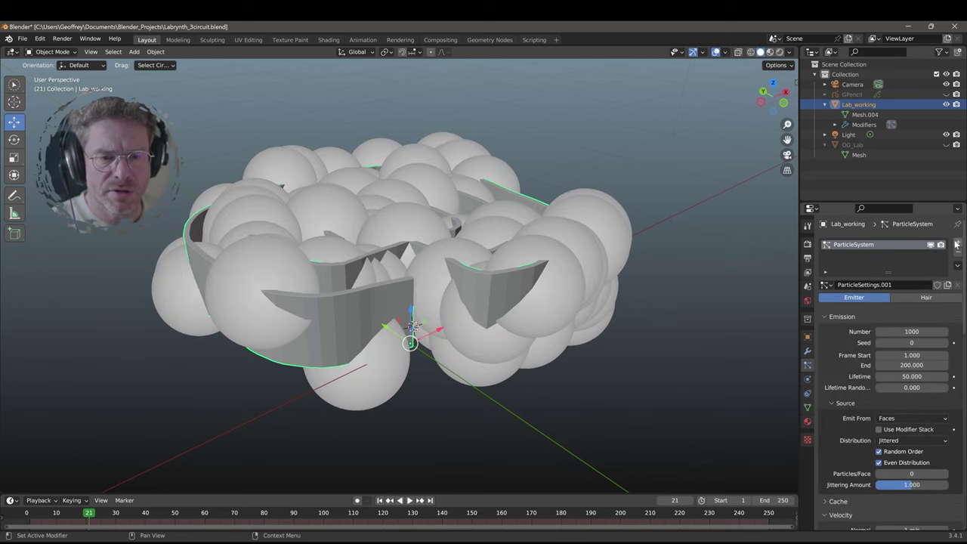
{"action": "left_click", "coordinate": [926, 297]}
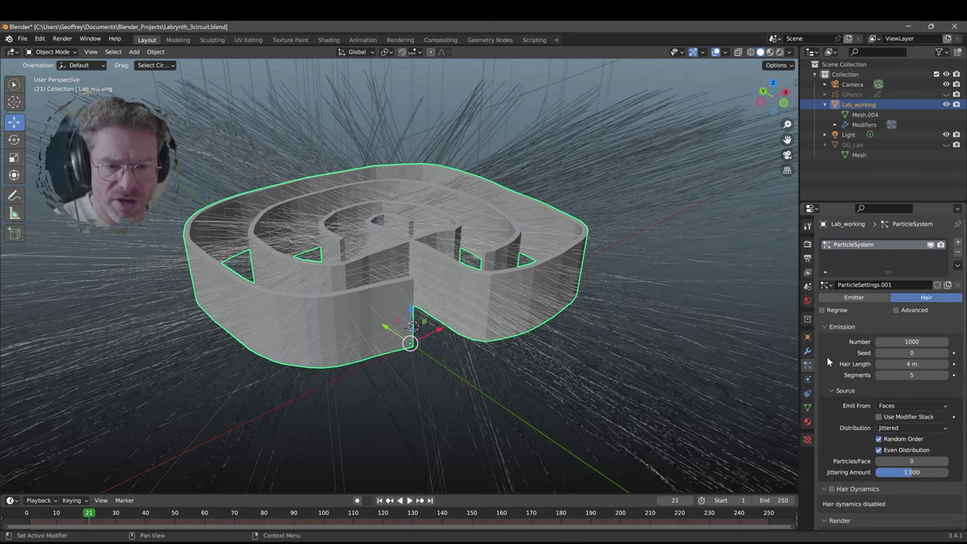
- Set the particle system's hair length to 0.04 m and inspect the hairs near the labyrinth entrance
{"action": "left_click", "coordinate": [912, 363]}
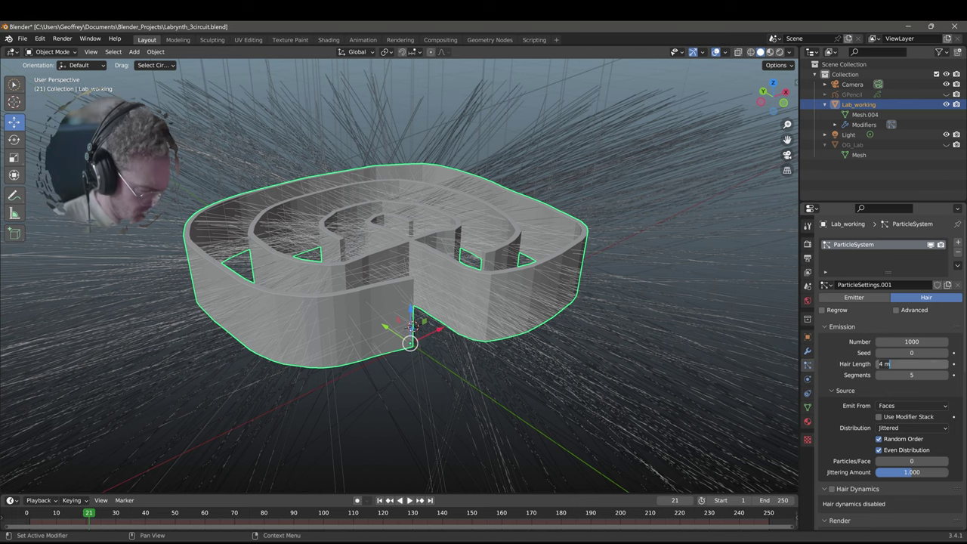
{"action": "key", "text": "BackSpace"}
{"action": "type", "text": "0.04"}
{"action": "key", "text": "Return"}
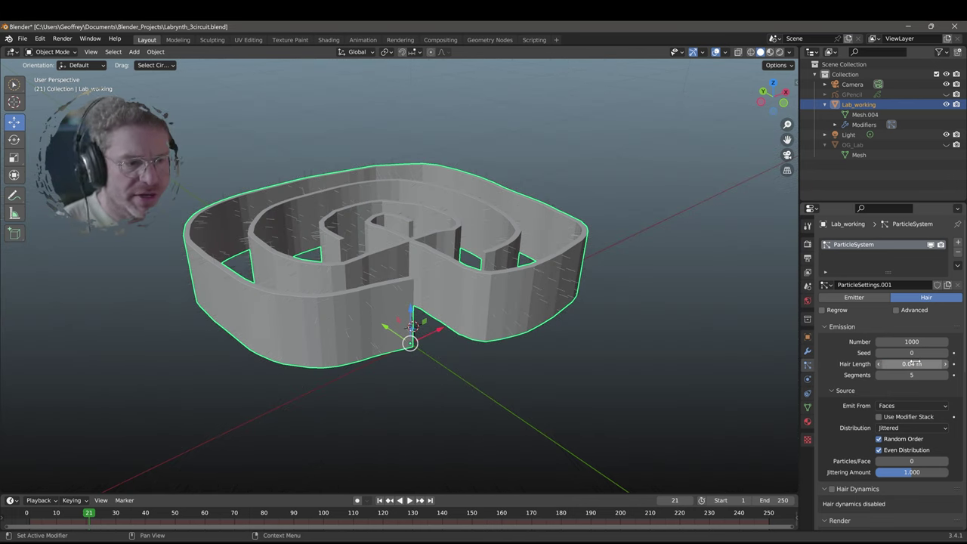
{"action": "scroll", "coordinate": [484, 324], "scroll_direction": "up", "scroll_amount": 6}
{"action": "mouse_move", "coordinate": [482, 325]}
{"action": "middle_mouse_down"}
{"action": "mouse_move", "coordinate": [494, 346]}
{"action": "mouse_move", "coordinate": [463, 327]}
{"action": "mouse_move", "coordinate": [491, 328]}
{"action": "middle_mouse_up"}
- Shorten the hair length to 0.03 m and check the hairs across the labyrinth walls
{"action": "left_click", "coordinate": [912, 364]}
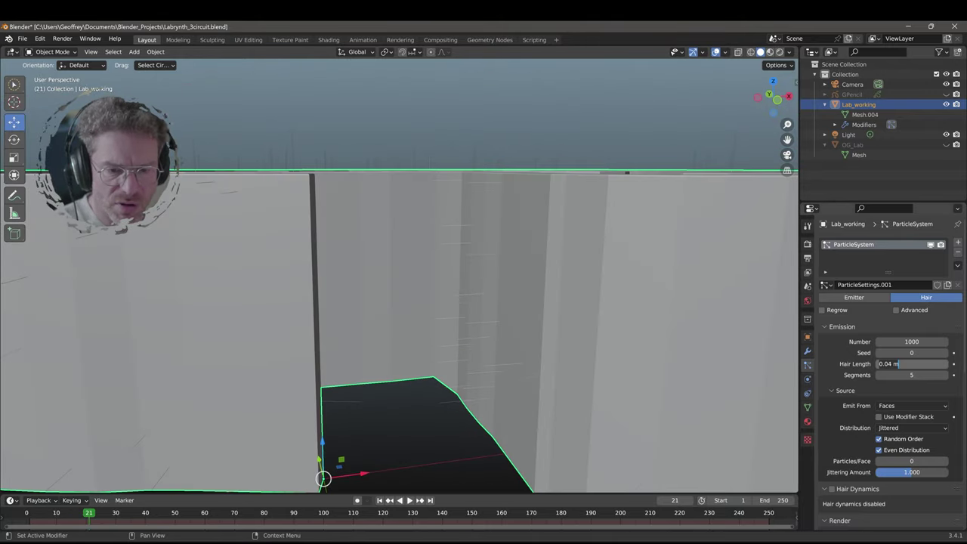
{"action": "type", "text": "0.03"}
{"action": "key", "text": "Return"}
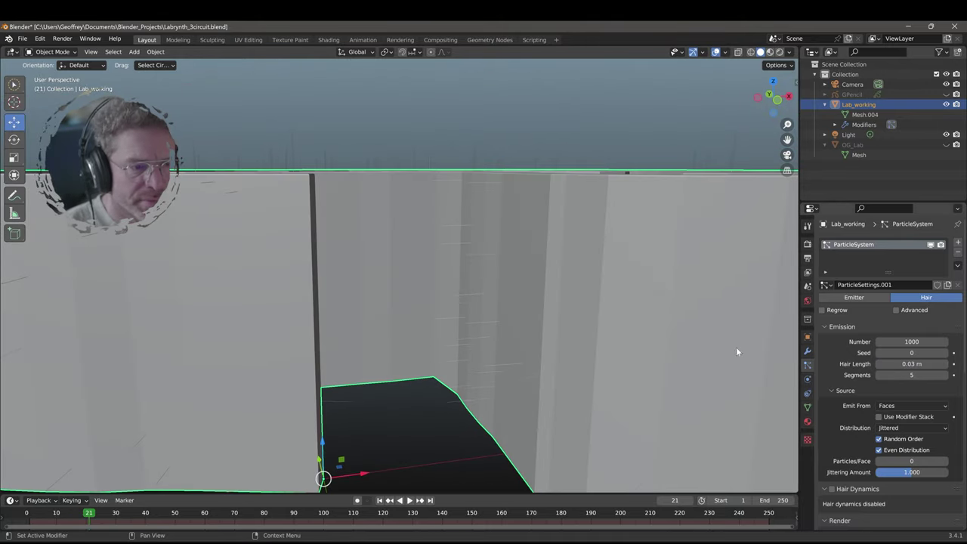
{"action": "scroll", "coordinate": [366, 376], "scroll_direction": "down", "scroll_amount": 5}
{"action": "middle_click_drag", "start_coordinate": [366, 375], "coordinate": [347, 355]}
{"action": "scroll", "coordinate": [346, 352], "scroll_direction": "down", "scroll_amount": 8}
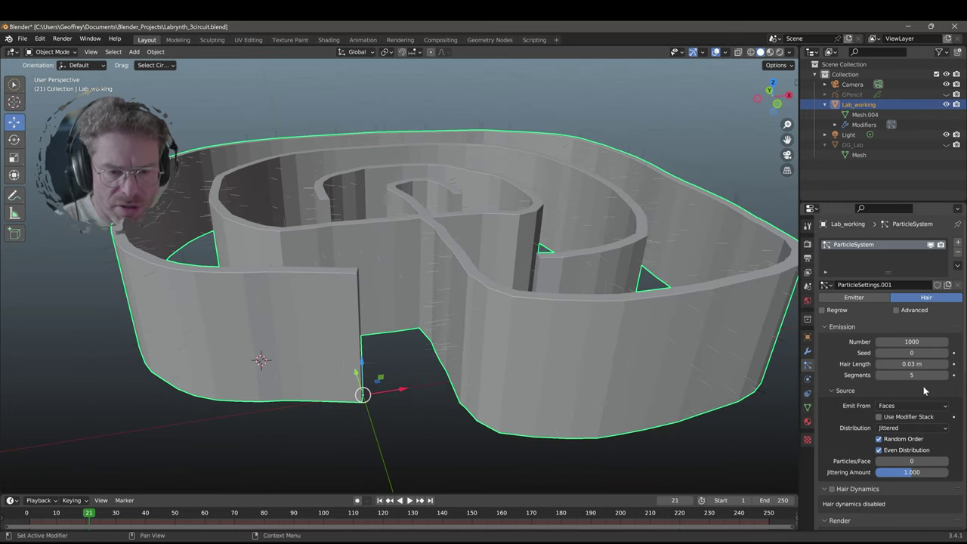
- Set the hair segments to 8 and enable the advanced hair settings
{"action": "left_click", "coordinate": [912, 375]}
{"action": "key", "text": "Return"}
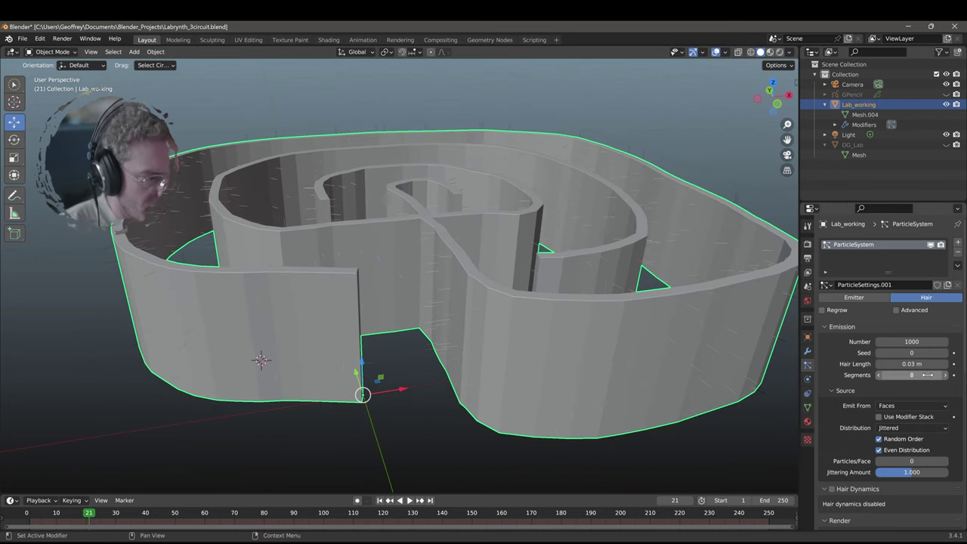
{"action": "scroll", "coordinate": [916, 372], "scroll_direction": "down", "scroll_amount": 1}
{"action": "left_click", "coordinate": [897, 290]}
{"action": "scroll", "coordinate": [852, 450], "scroll_direction": "down", "scroll_amount": 2}
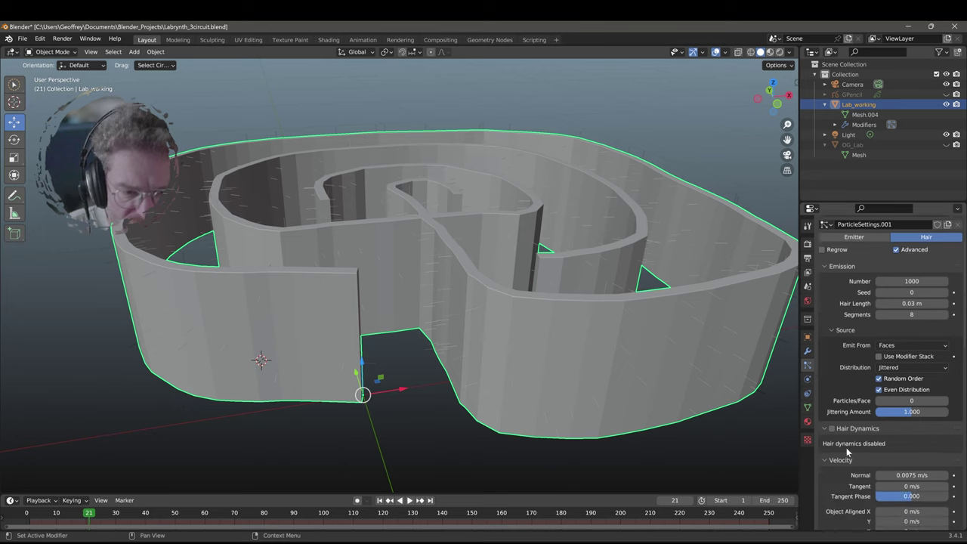
- Set the Brownian force in the hair physics settings to 0.5
{"action": "scroll", "coordinate": [857, 437], "scroll_direction": "down", "scroll_amount": 3}
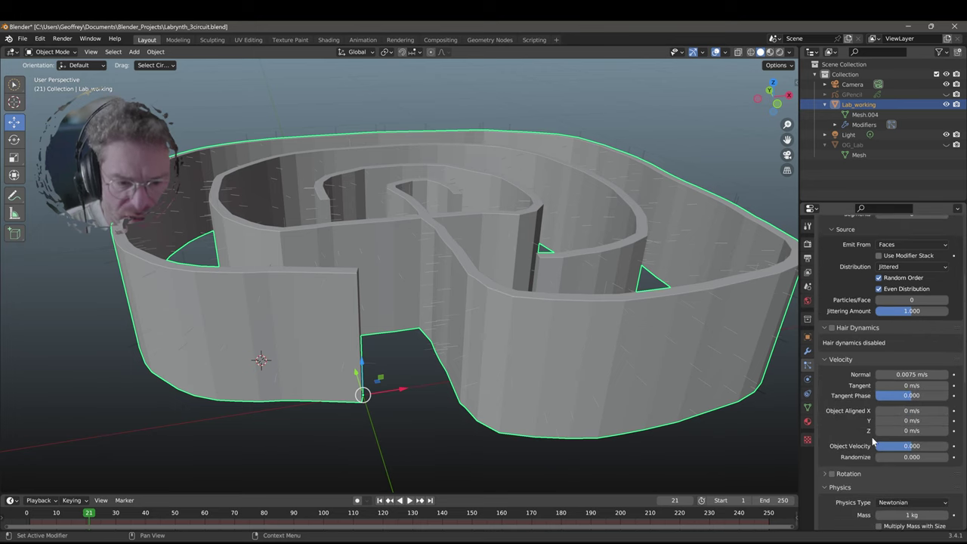
{"action": "scroll", "coordinate": [866, 446], "scroll_direction": "down", "scroll_amount": 4}
{"action": "left_click", "coordinate": [912, 436]}
{"action": "type", "text": "0.0"}
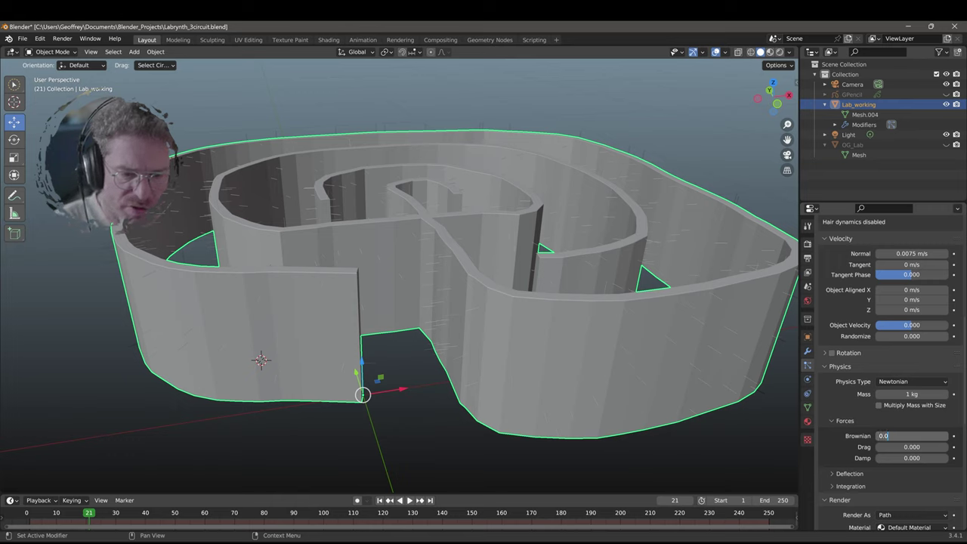
{"action": "left_click", "coordinate": [879, 436]}
{"action": "key", "text": "Delete"}
{"action": "key", "text": "Delete"}
{"action": "key", "text": "Delete"}
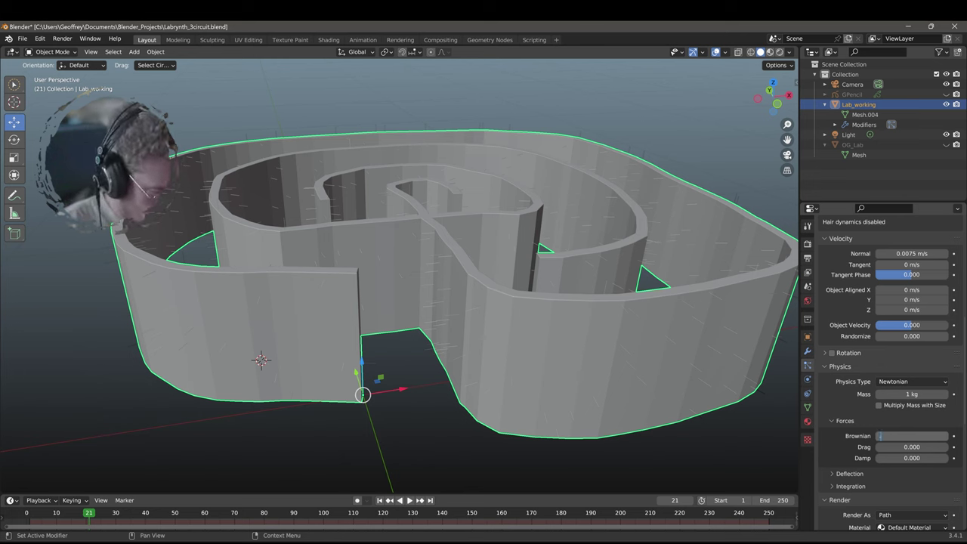
{"action": "type", "text": "0.5"}
{"action": "key", "text": "Return"}
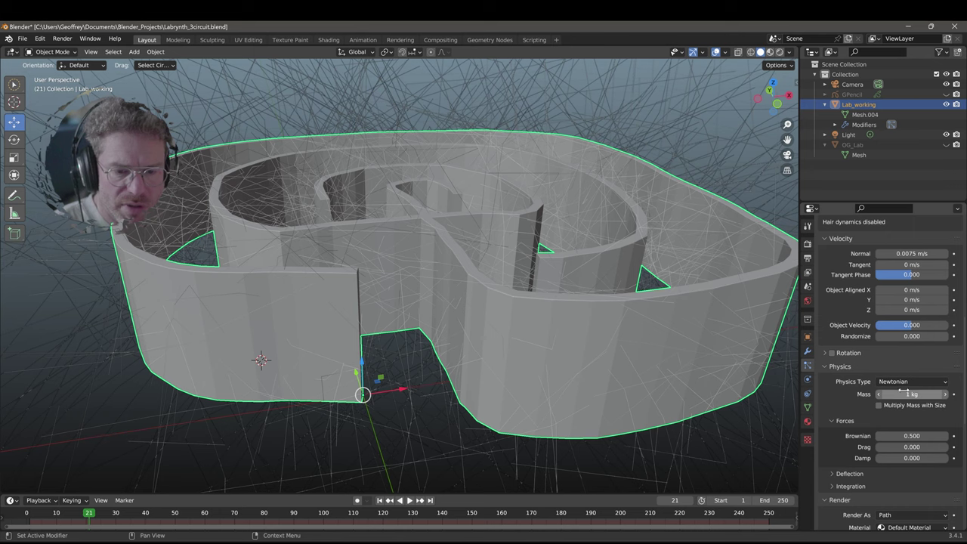
- Reduce the hair's Brownian force to 0.05
{"action": "left_click", "coordinate": [905, 436]}
{"action": "key", "text": "BackSpace"}
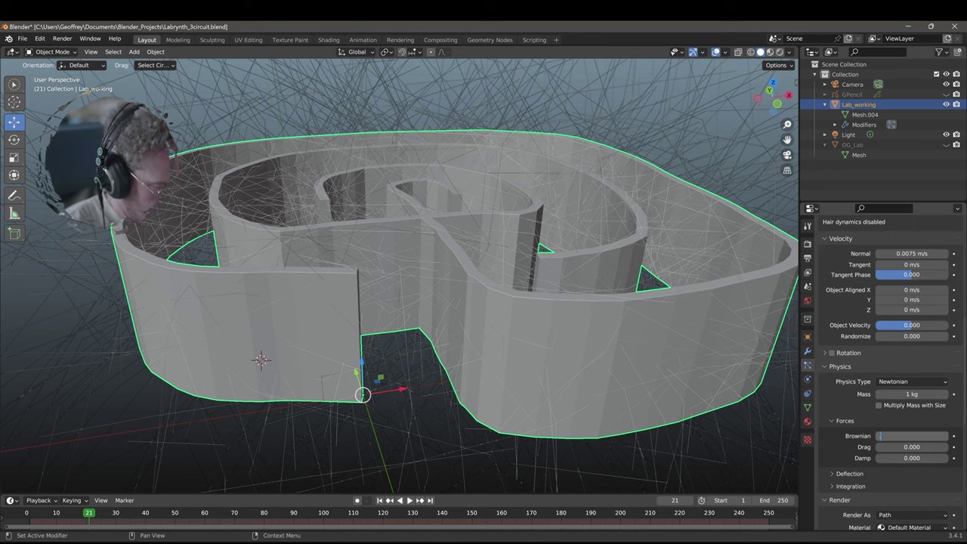
{"action": "type", "text": "0.04"}
{"action": "key", "text": "Return"}
- Lower the hair's Brownian force further to 0.02
{"action": "left_click", "coordinate": [910, 436]}
{"action": "key", "text": "Delete"}
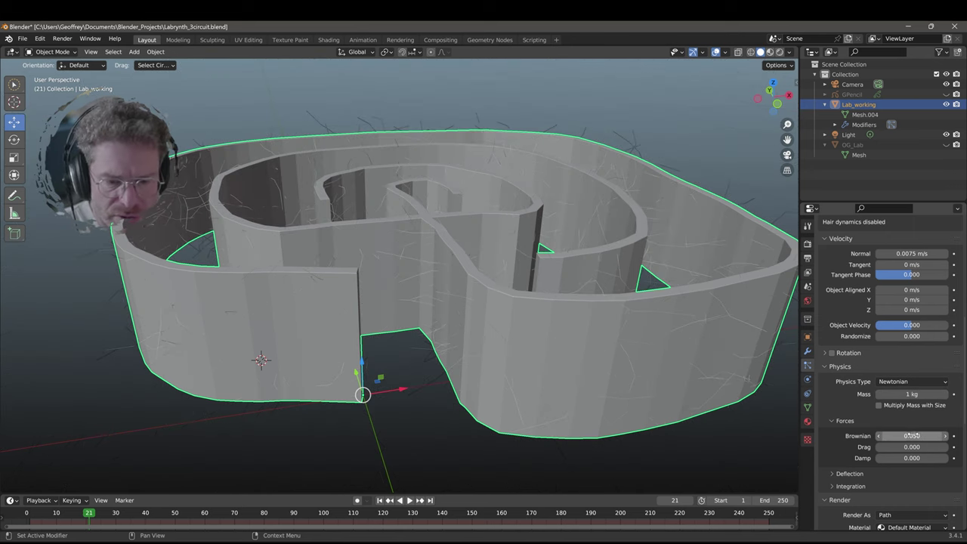
{"action": "type", "text": "0.05"}
{"action": "key", "text": "BackSpace"}
{"action": "key", "text": "BackSpace"}
{"action": "key", "text": "BackSpace"}
{"action": "key", "text": "BackSpace"}
{"action": "type", "text": ".0"}
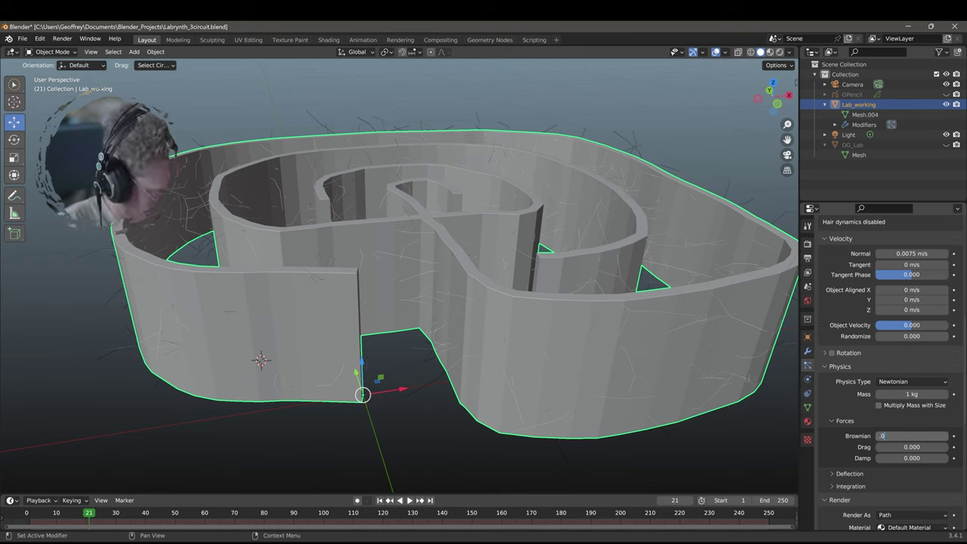
{"action": "type", "text": "2"}
{"action": "key", "text": "Return"}
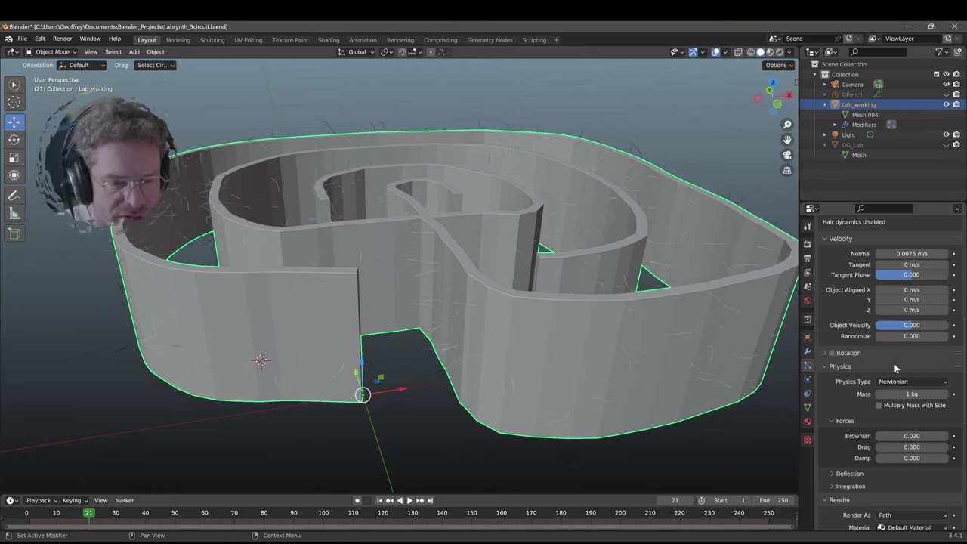
- Set the hair length in the emission settings to 0.025 m
{"action": "scroll", "coordinate": [916, 276], "scroll_direction": "up", "scroll_amount": 6}
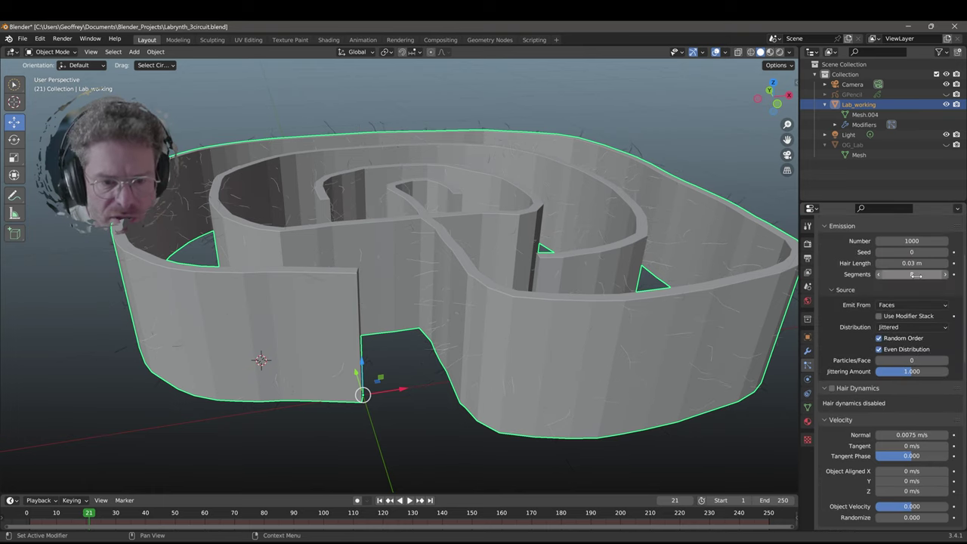
{"action": "scroll", "coordinate": [916, 275], "scroll_direction": "up", "scroll_amount": 3}
{"action": "double_click", "coordinate": [911, 333]}
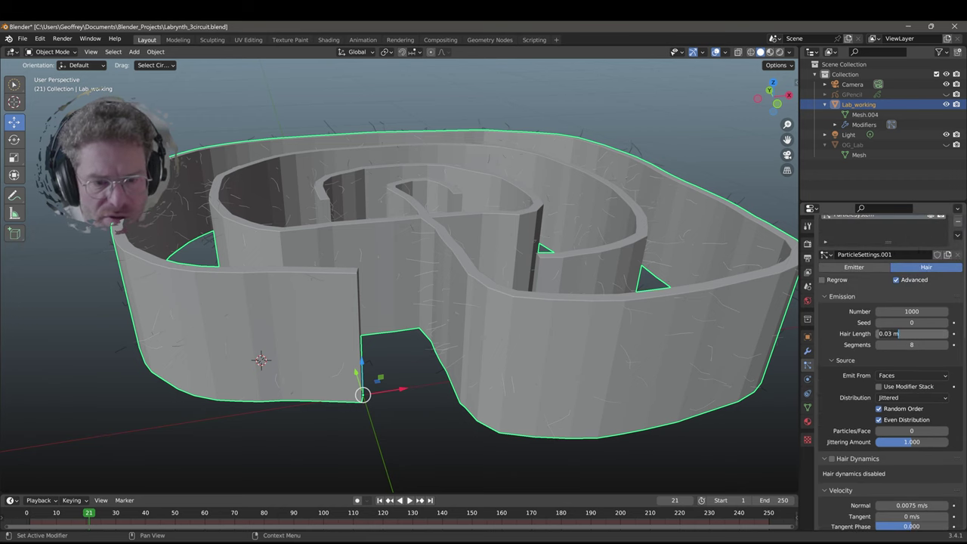
{"action": "key", "text": "BackSpace"}
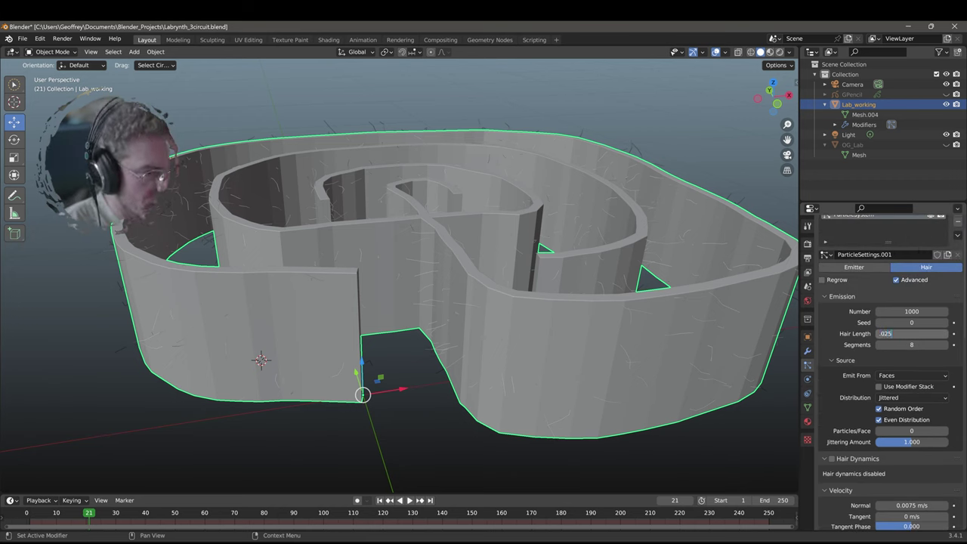
{"action": "type", "text": ".025"}
{"action": "key", "text": "Return"}
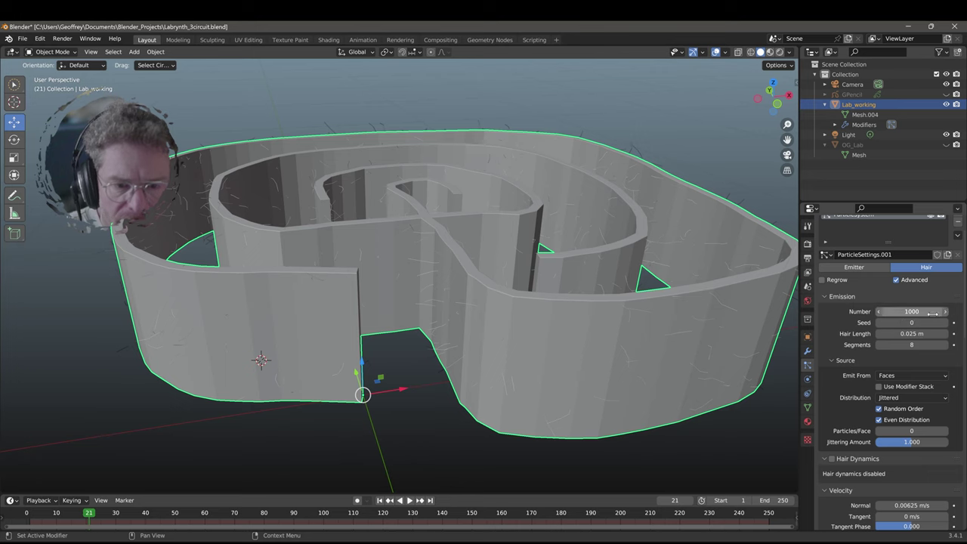
- Raise the number of emitted hairs to 10000 and inspect their density on the walls up close
{"action": "double_click", "coordinate": [933, 314]}
{"action": "type", "text": "1"}
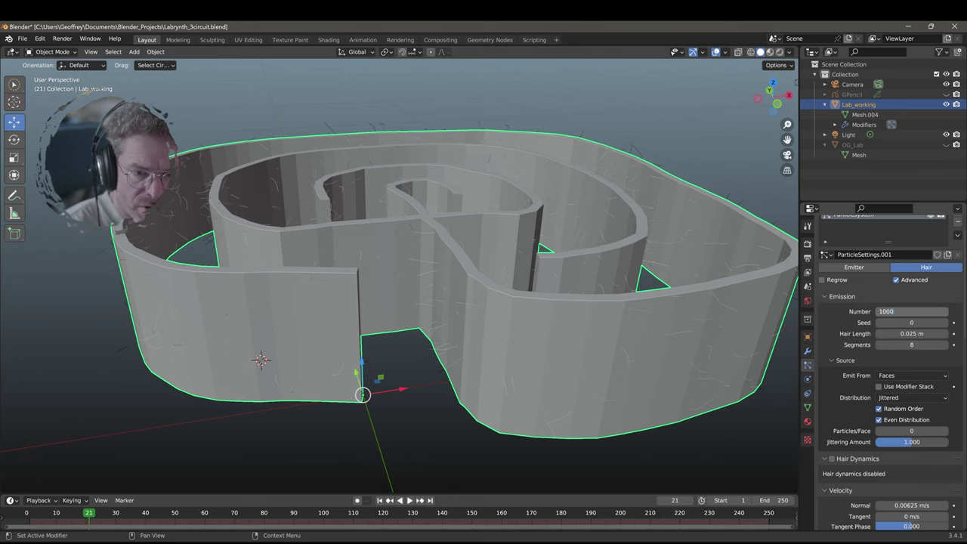
{"action": "key", "text": "Return"}
{"action": "scroll", "coordinate": [392, 286], "scroll_direction": "down", "scroll_amount": 2}
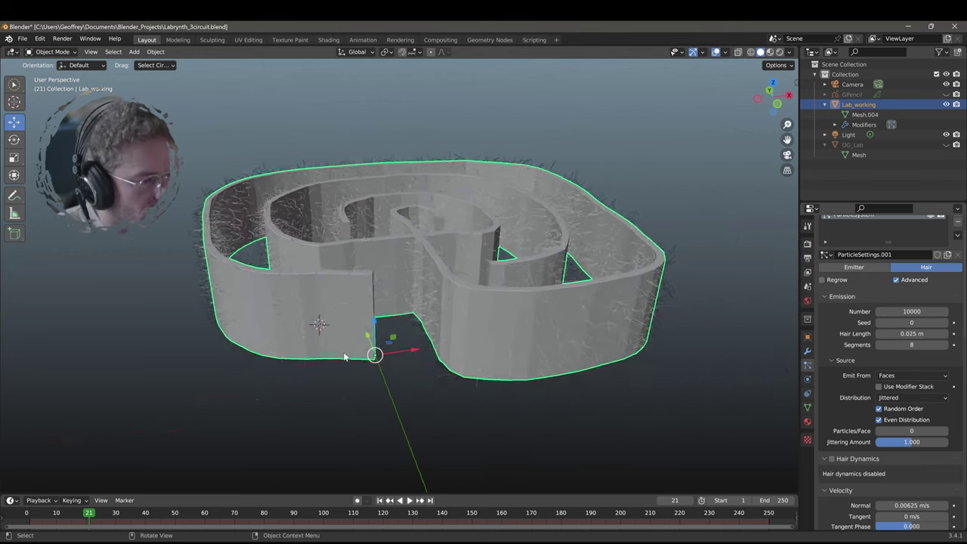
{"action": "middle_click_drag", "start_coordinate": [345, 357], "coordinate": [306, 332]}
{"action": "left_click_drag", "start_coordinate": [0, 0], "coordinate": [0, 0]}
{"action": "middle_click_drag", "start_coordinate": [306, 333], "coordinate": [350, 314]}
{"action": "scroll", "coordinate": [348, 311], "scroll_direction": "up", "scroll_amount": 6}
{"action": "scroll", "coordinate": [914, 410], "scroll_direction": "down", "scroll_amount": 8}
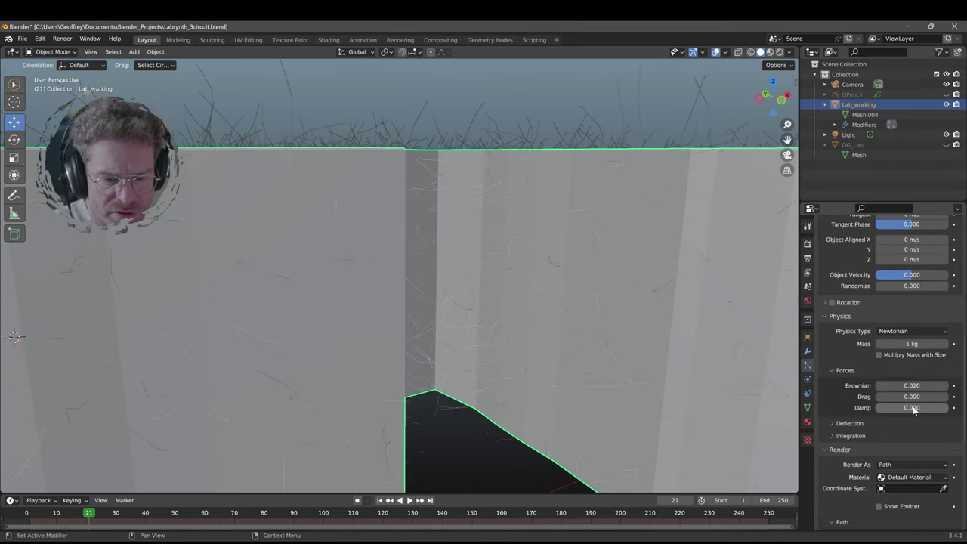
- Set the hair's Brownian force to 0.005 and inspect the hairs around the labyrinth entrance
{"action": "left_click", "coordinate": [907, 386]}
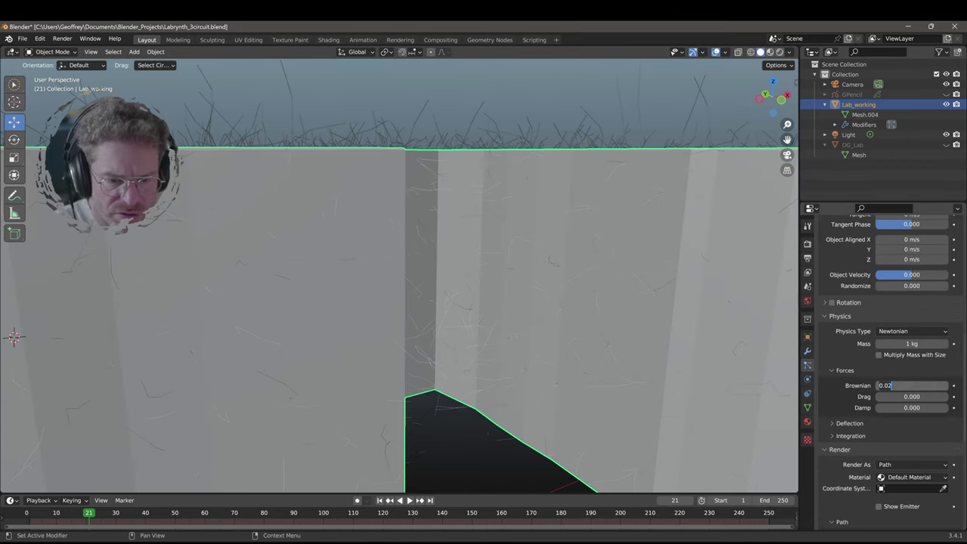
{"action": "type", "text": "0"}
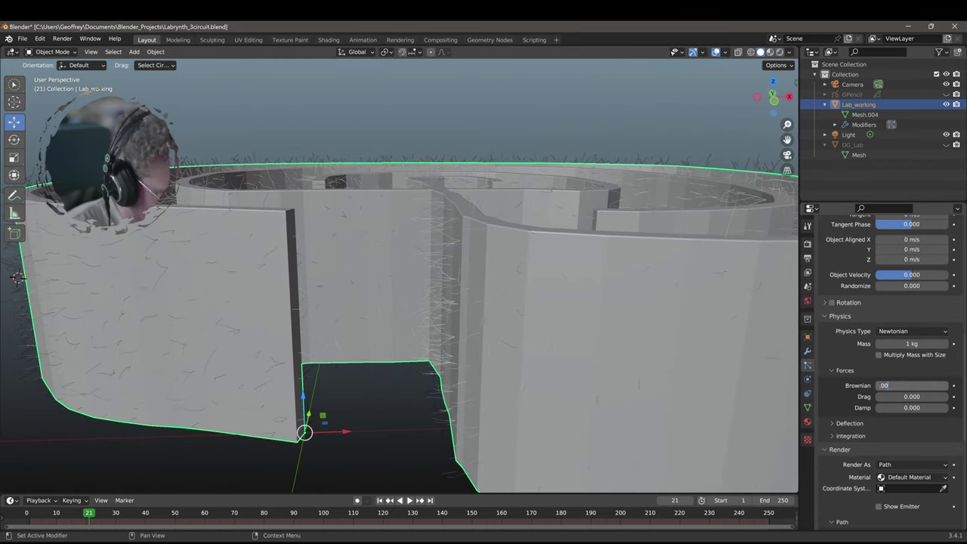
{"action": "type", "text": ".015"}
{"action": "key", "text": "Return"}
{"action": "middle_click_drag", "start_coordinate": [320, 314], "coordinate": [260, 322]}
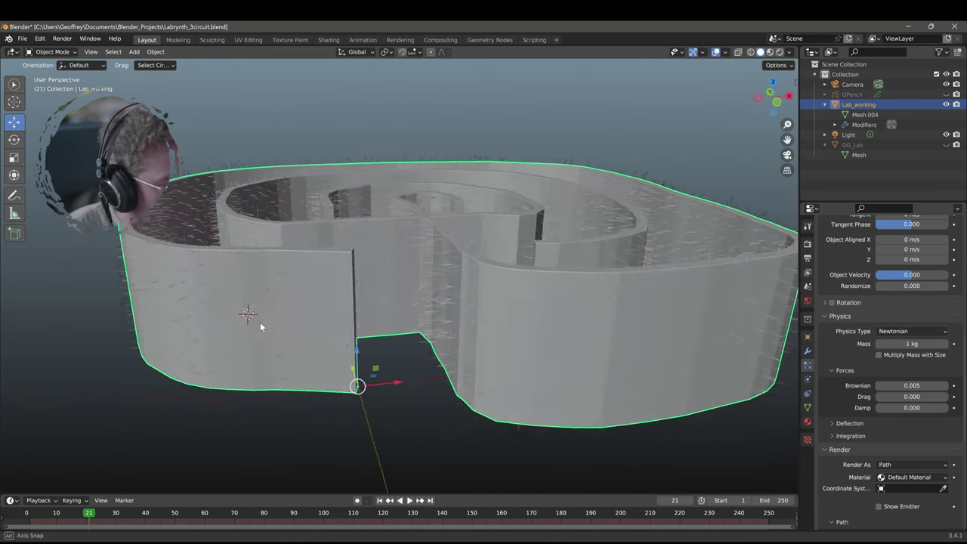
{"action": "scroll", "coordinate": [337, 291], "scroll_direction": "up", "scroll_amount": 8}
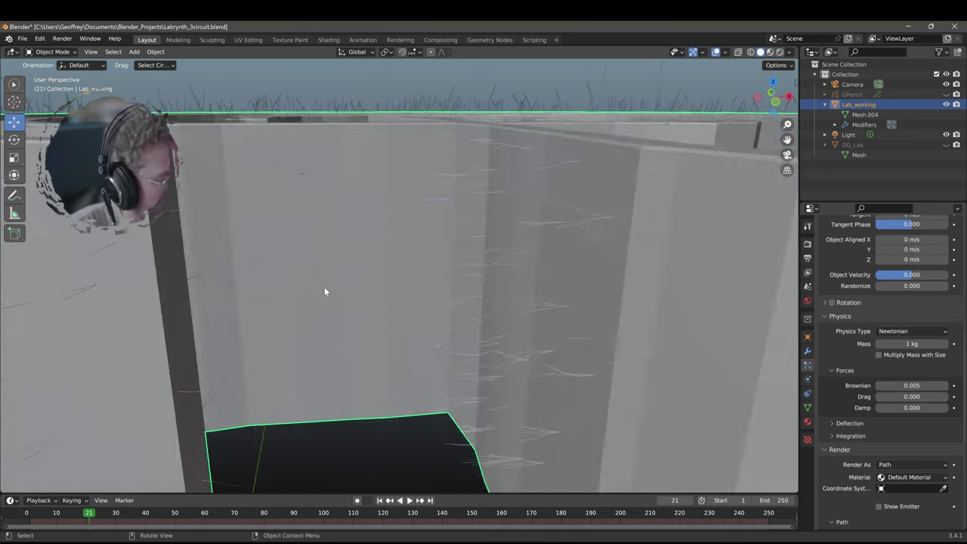
{"action": "scroll", "coordinate": [324, 291], "scroll_direction": "down", "scroll_amount": 8}
- Increase the number of emitted hairs to 30000
{"action": "scroll", "coordinate": [876, 245], "scroll_direction": "up", "scroll_amount": 5}
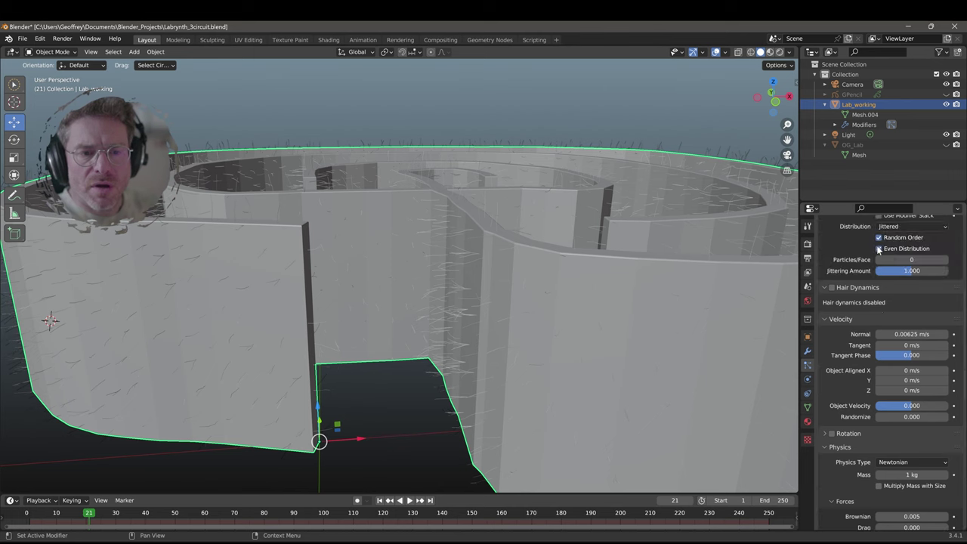
{"action": "scroll", "coordinate": [876, 245], "scroll_direction": "up", "scroll_amount": 6}
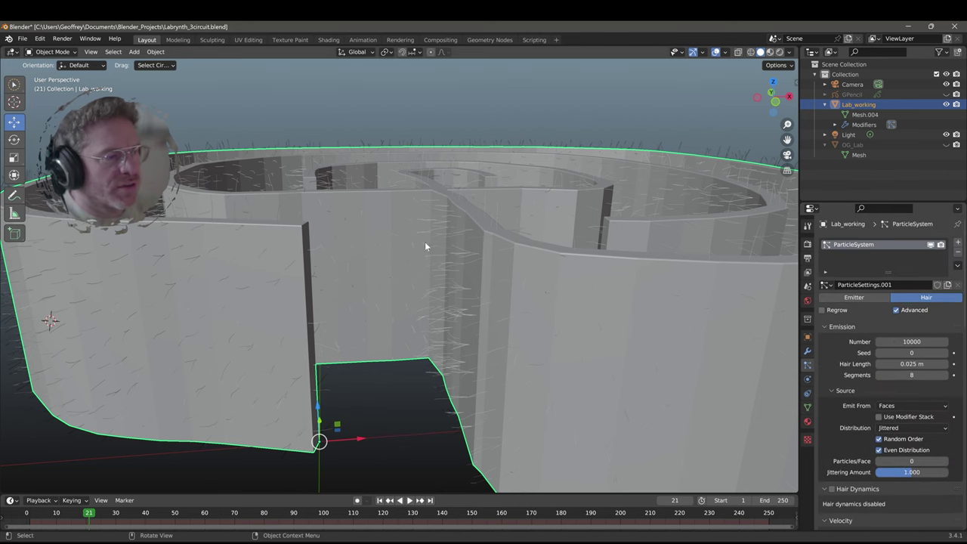
{"action": "scroll", "coordinate": [425, 242], "scroll_direction": "down", "scroll_amount": 5}
{"action": "left_click", "coordinate": [901, 341]}
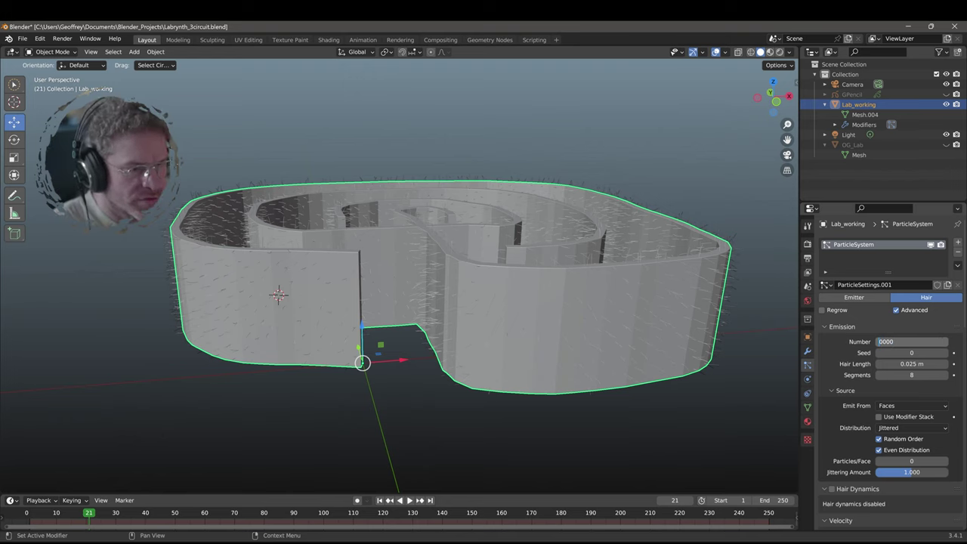
{"action": "type", "text": "3"}
{"action": "key", "text": "Return"}
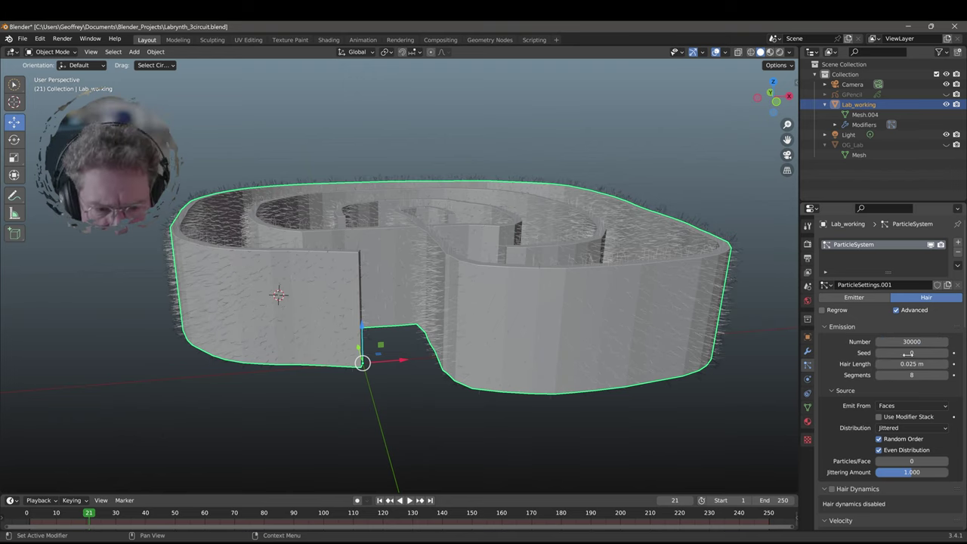
- Examine the hair coverage on the labyrinth's inner and outer walls and review the emission settings
{"action": "scroll", "coordinate": [909, 412], "scroll_direction": "down", "scroll_amount": 1}
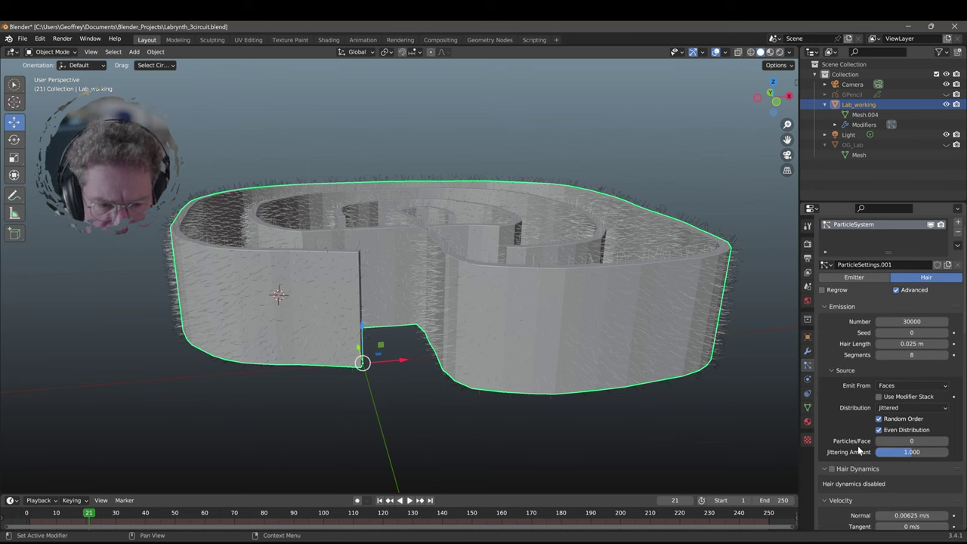
{"action": "scroll", "coordinate": [875, 493], "scroll_direction": "down", "scroll_amount": 1}
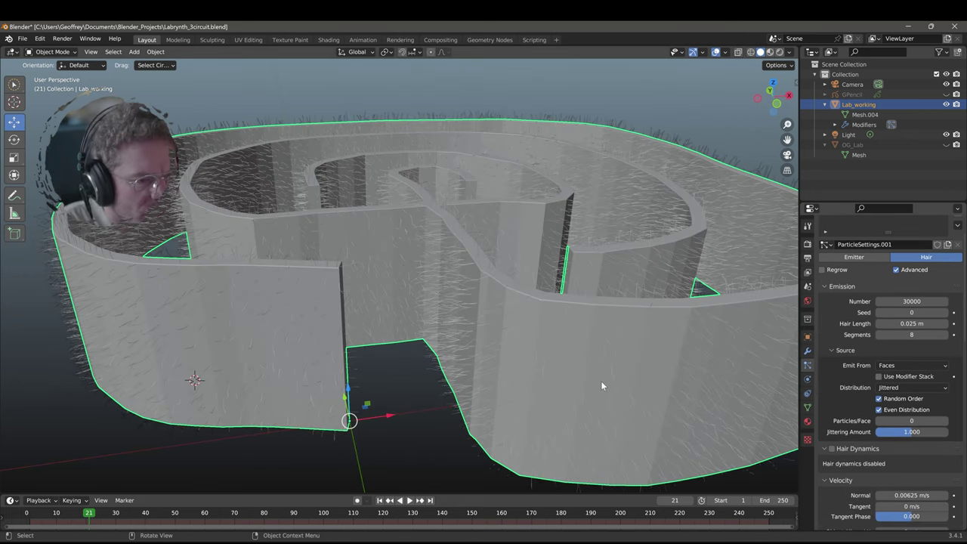
{"action": "scroll", "coordinate": [609, 378], "scroll_direction": "up", "scroll_amount": 2}
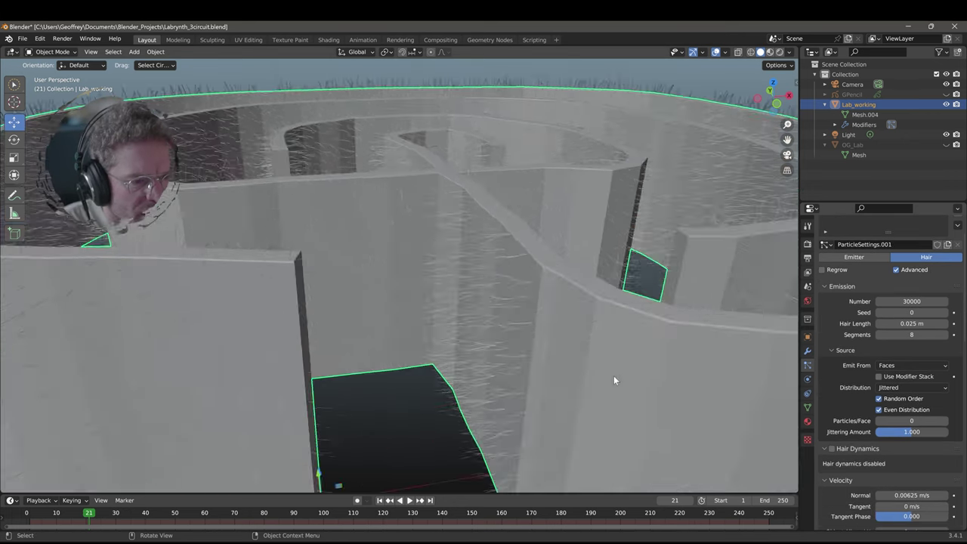
{"action": "mouse_move", "coordinate": [614, 376]}
{"action": "middle_mouse_down"}
{"action": "mouse_move", "coordinate": [537, 370]}
{"action": "mouse_move", "coordinate": [539, 361]}
{"action": "mouse_move", "coordinate": [614, 362]}
{"action": "middle_mouse_up"}
{"action": "scroll", "coordinate": [539, 360], "scroll_direction": "down", "scroll_amount": 2}
{"action": "scroll", "coordinate": [613, 363], "scroll_direction": "down", "scroll_amount": 3}
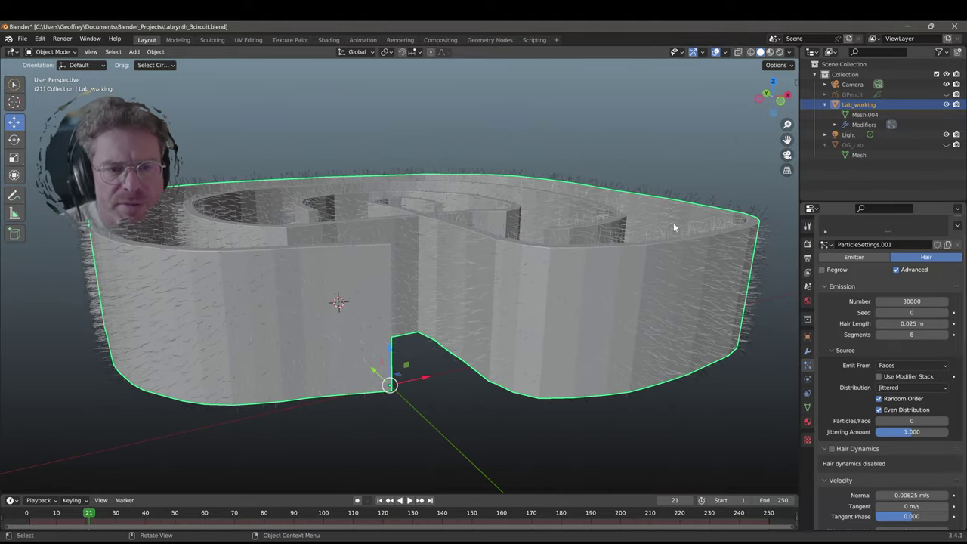
{"action": "scroll", "coordinate": [854, 344], "scroll_direction": "down", "scroll_amount": 2}
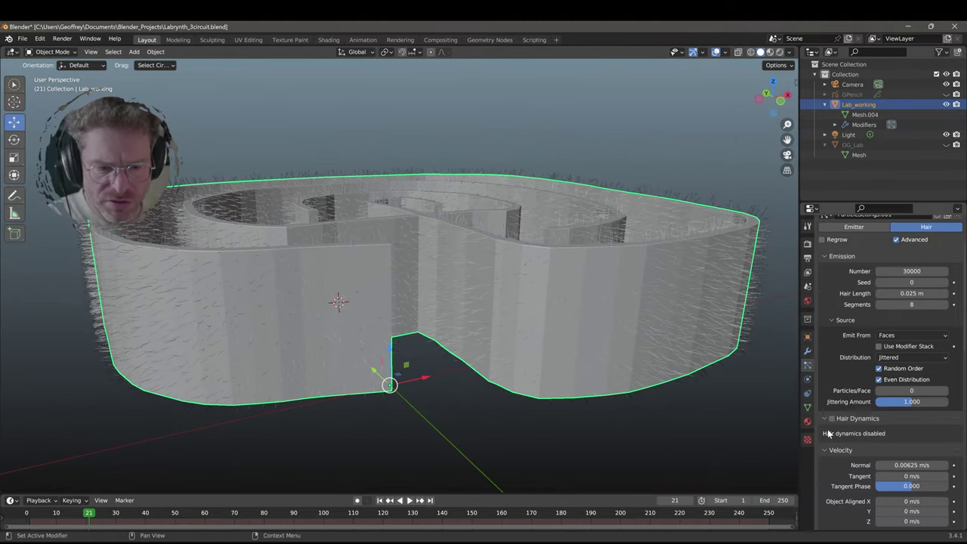
- Hide the emitter mesh of the hair system in both the render and the viewport display, and check the remaining hairs
{"action": "scroll", "coordinate": [894, 375], "scroll_direction": "down", "scroll_amount": 10}
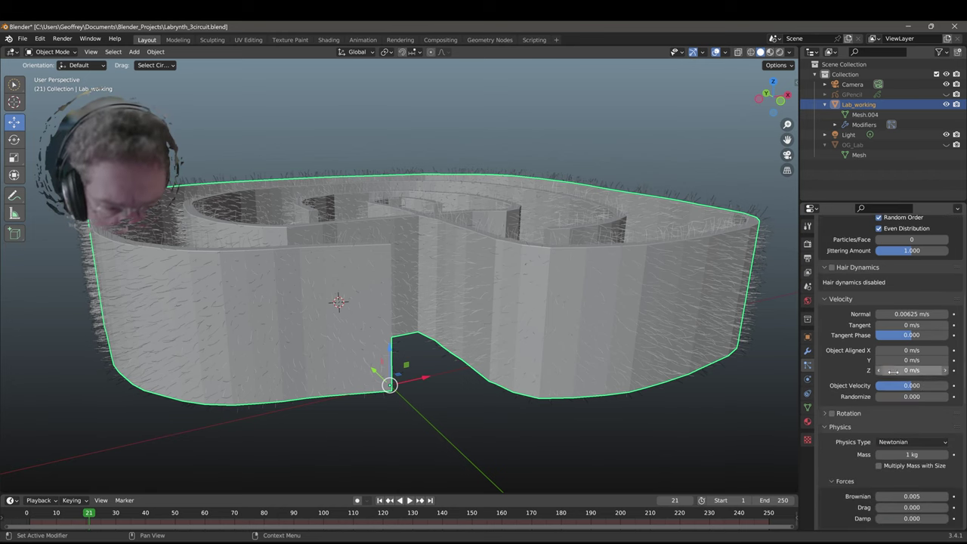
{"action": "scroll", "coordinate": [865, 447], "scroll_direction": "down", "scroll_amount": 2}
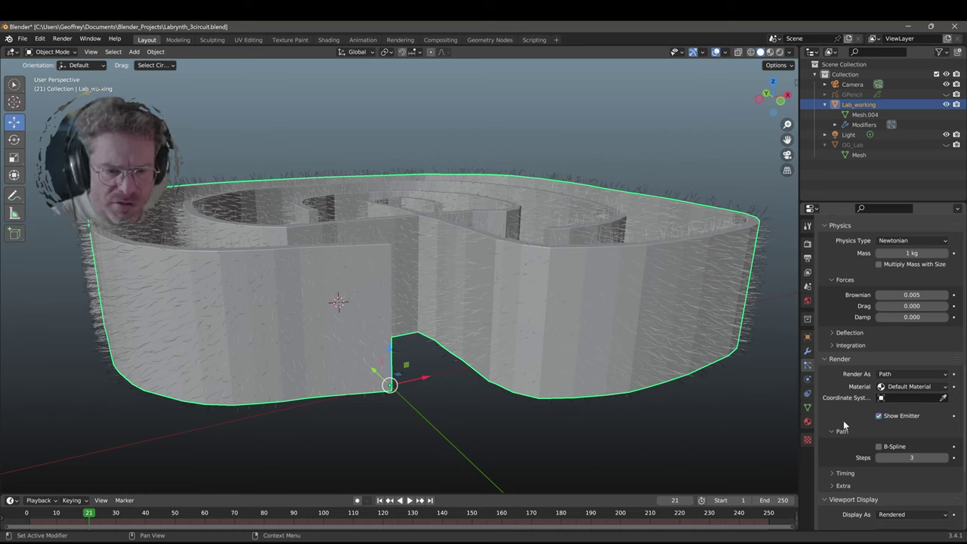
{"action": "scroll", "coordinate": [901, 391], "scroll_direction": "down", "scroll_amount": 2}
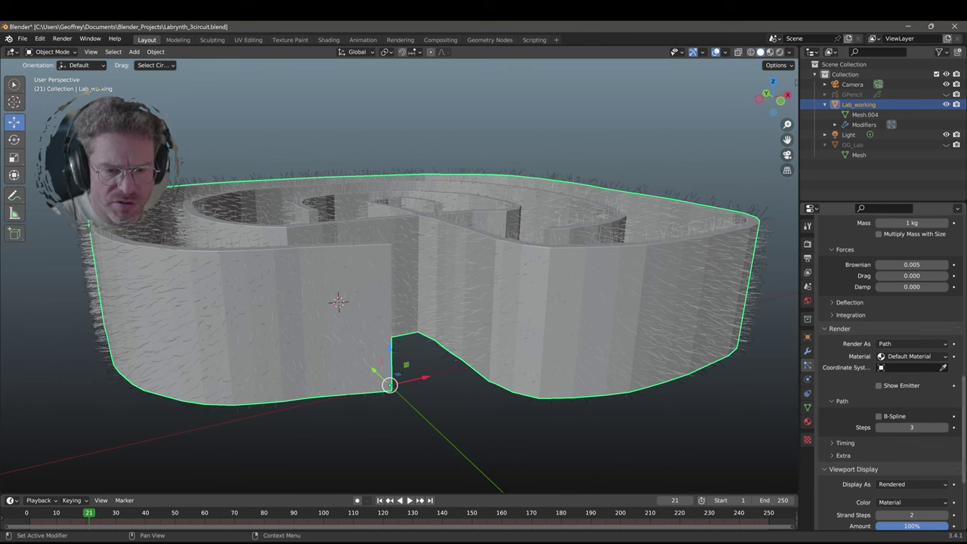
{"action": "scroll", "coordinate": [900, 430], "scroll_direction": "down", "scroll_amount": 1}
{"action": "scroll", "coordinate": [901, 434], "scroll_direction": "down", "scroll_amount": 2}
{"action": "scroll", "coordinate": [902, 421], "scroll_direction": "down", "scroll_amount": 2}
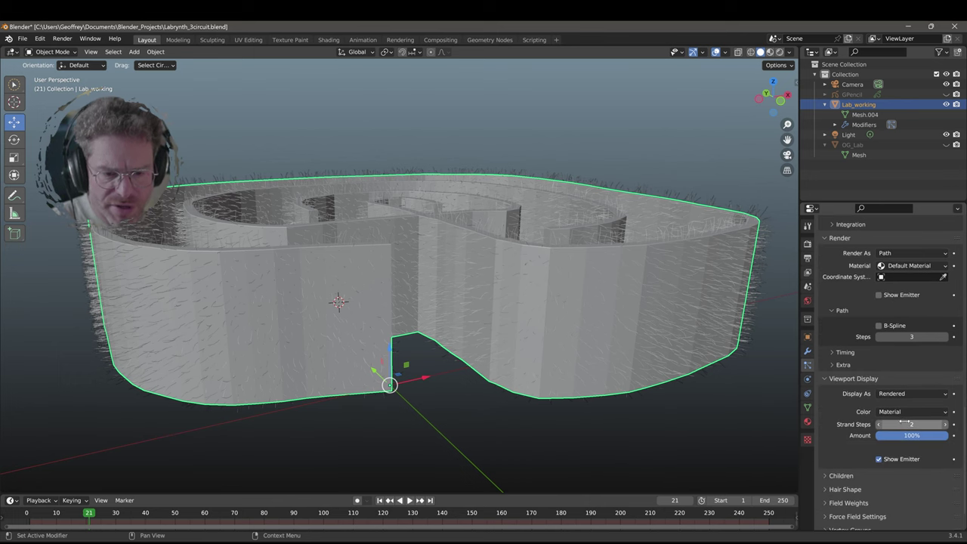
{"action": "left_click", "coordinate": [881, 460]}
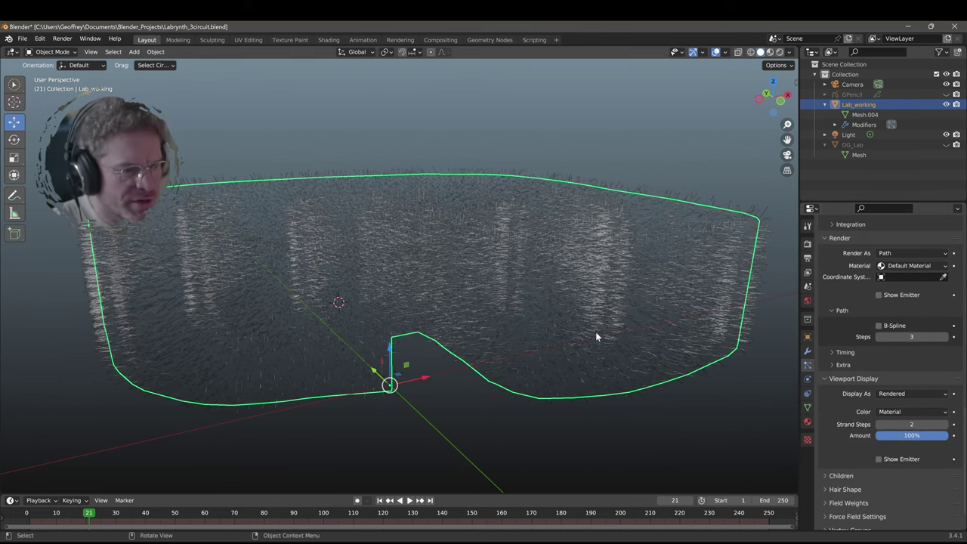
{"action": "middle_click_drag", "start_coordinate": [596, 335], "coordinate": [458, 380]}
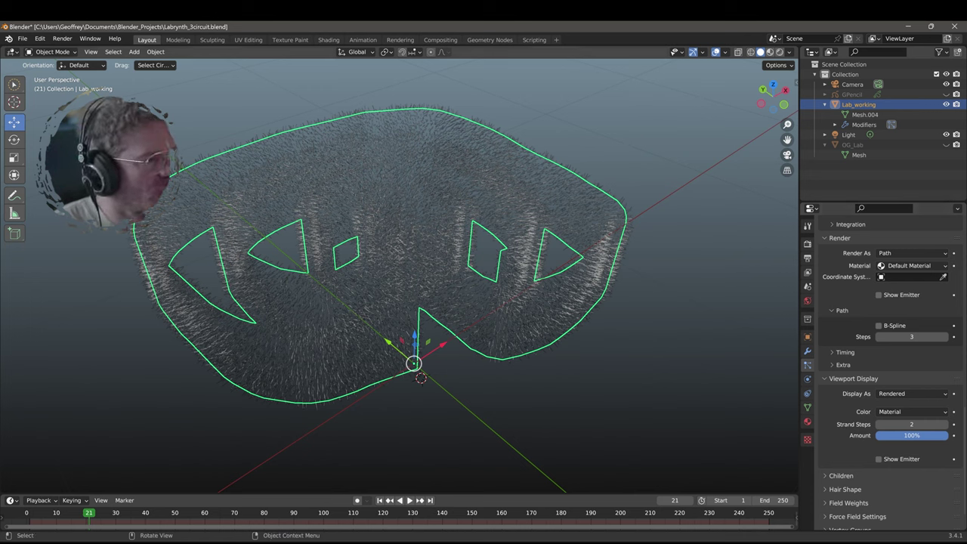
- Set up an Alembic export with end frame 1, limited to selected and visible objects
{"action": "left_click", "coordinate": [24, 39]}
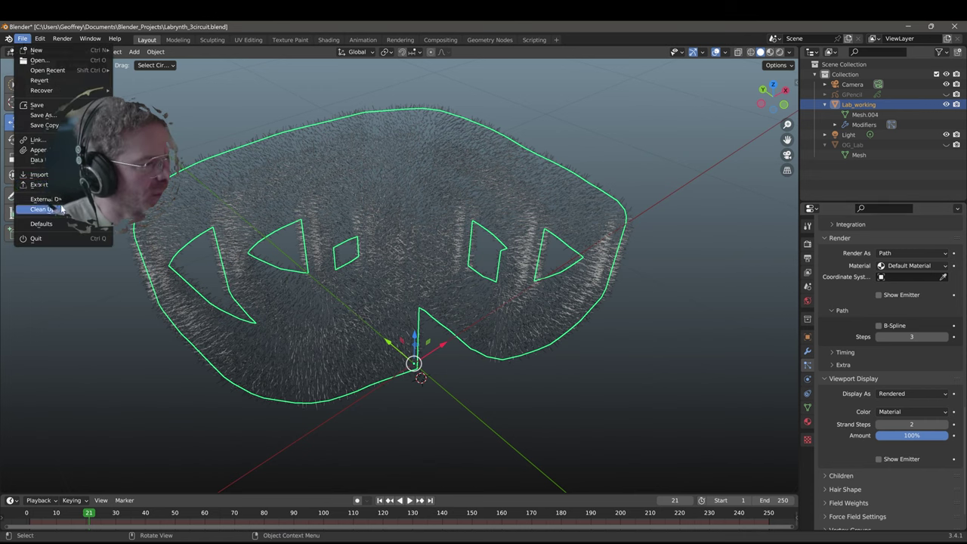
{"action": "mouse_move", "coordinate": [39, 184]}
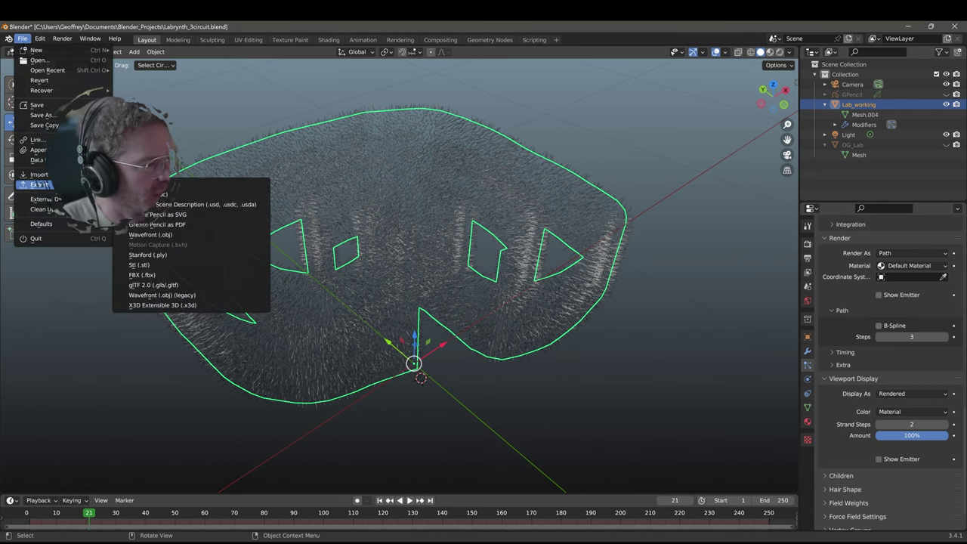
{"action": "left_click", "coordinate": [162, 196]}
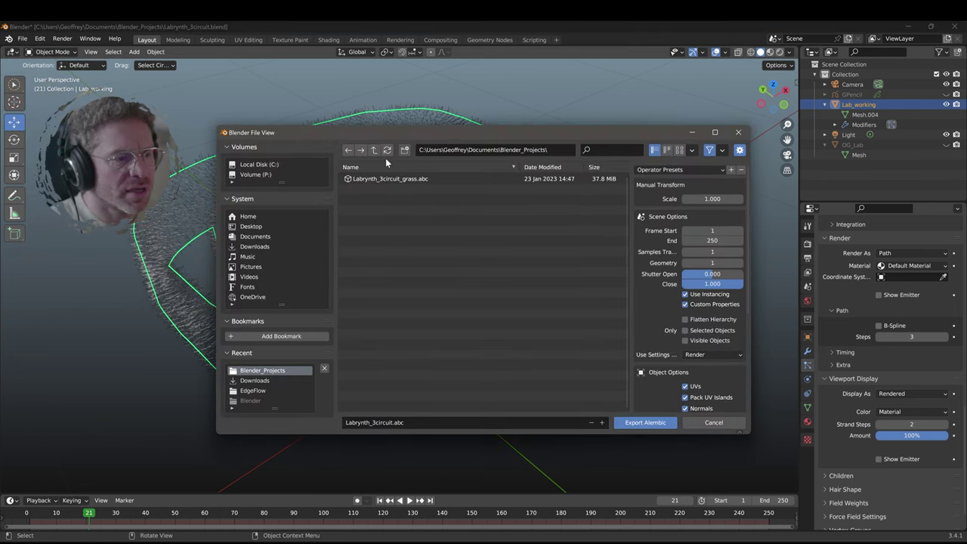
{"action": "left_click", "coordinate": [712, 240]}
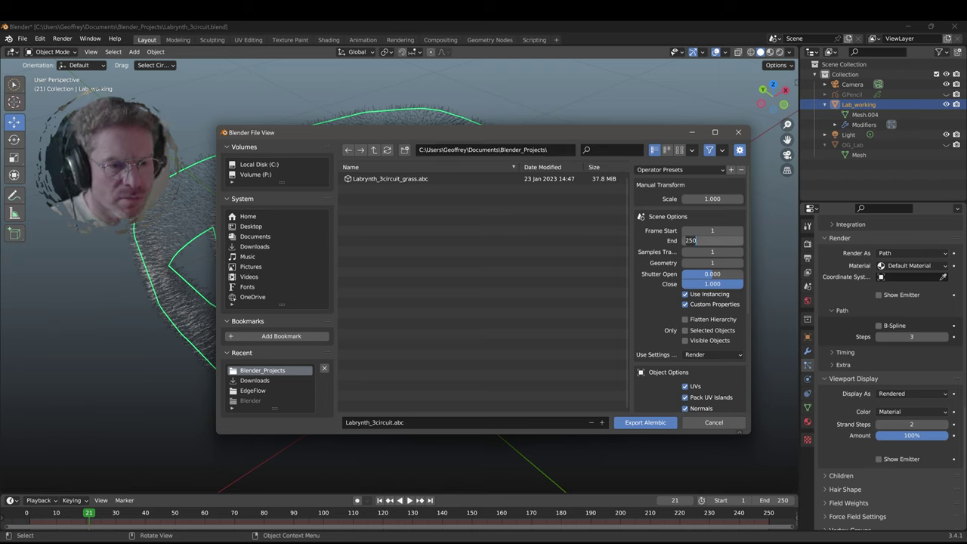
{"action": "key", "text": "Return"}
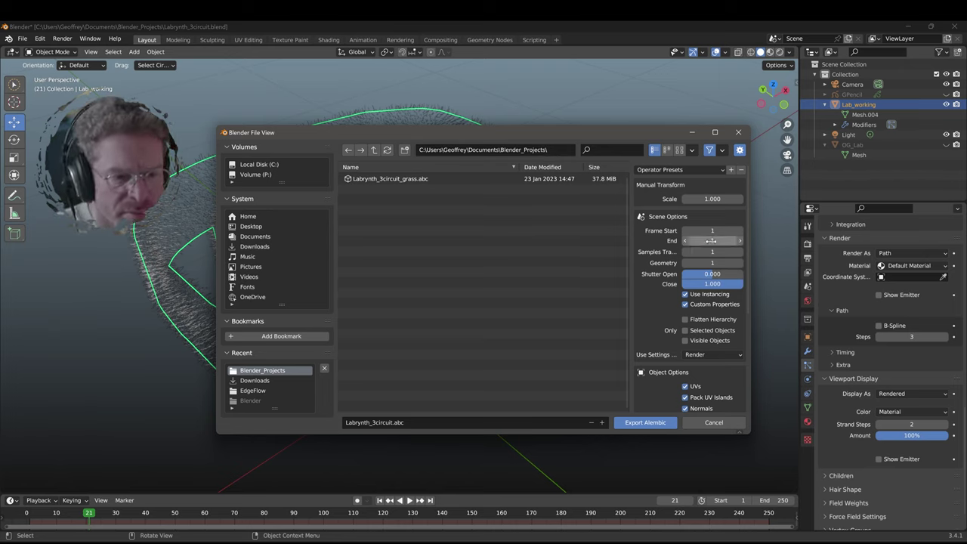
{"action": "scroll", "coordinate": [698, 366], "scroll_direction": "down", "scroll_amount": 2}
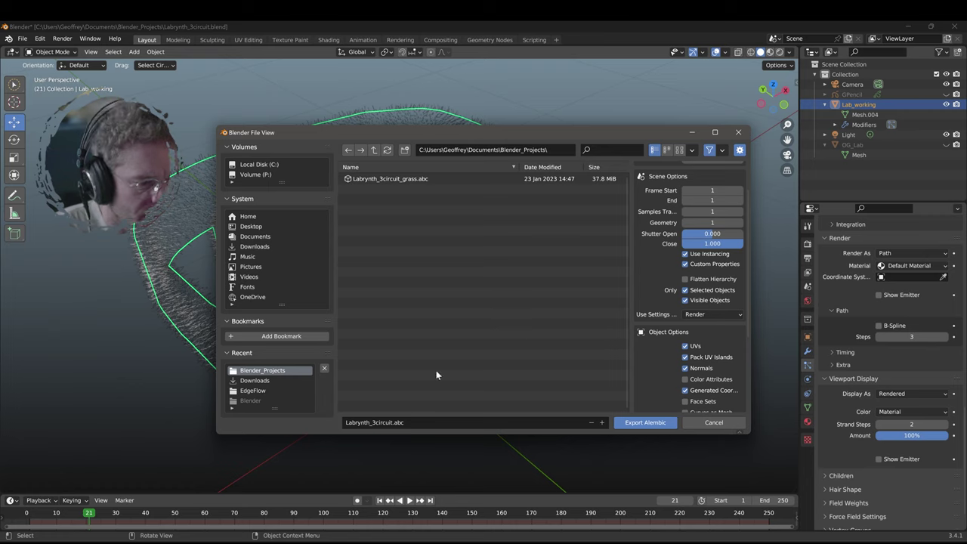
- Export the hair as Labrynth_3circuit_grass.abc to the Blender_Projects folder, overwriting the existing file
{"action": "left_click", "coordinate": [393, 423]}
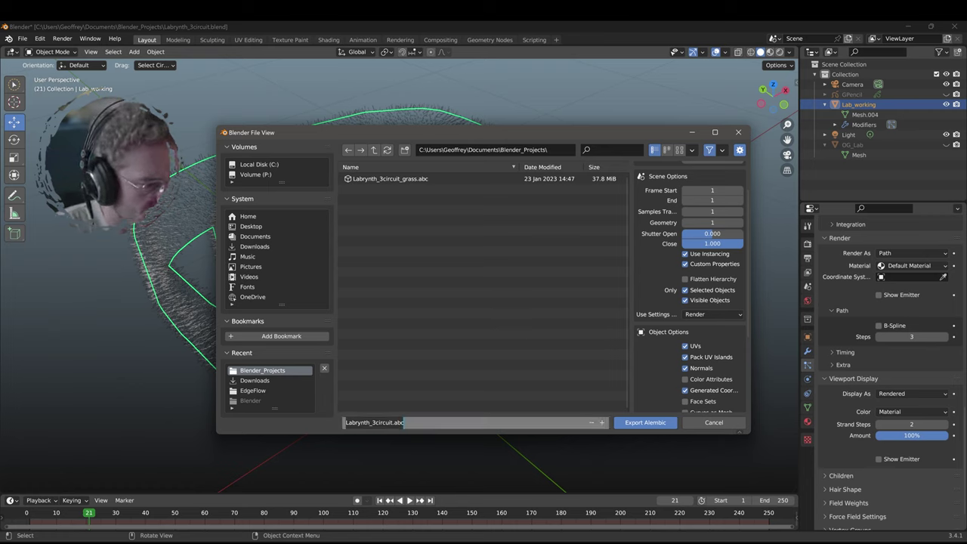
{"action": "left_click", "coordinate": [393, 424]}
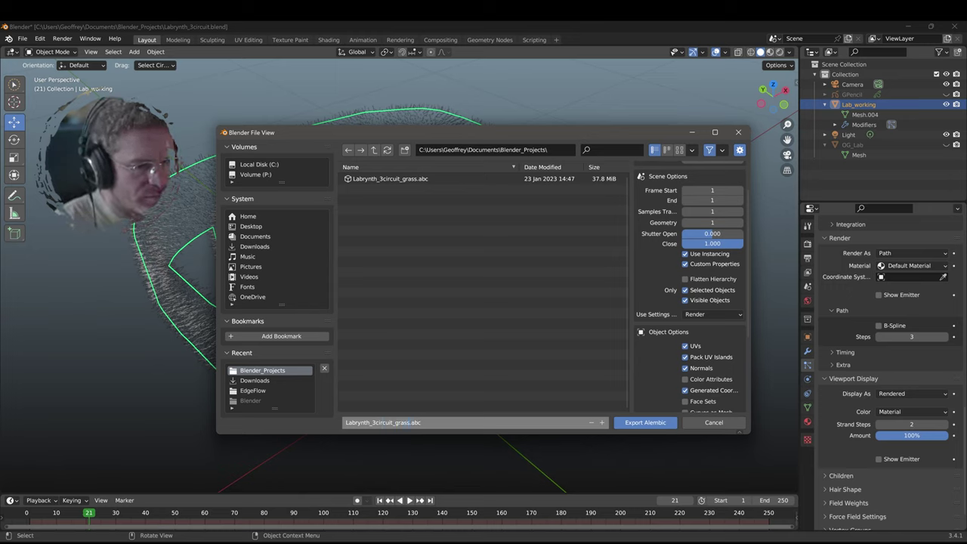
{"action": "key", "text": "Return"}
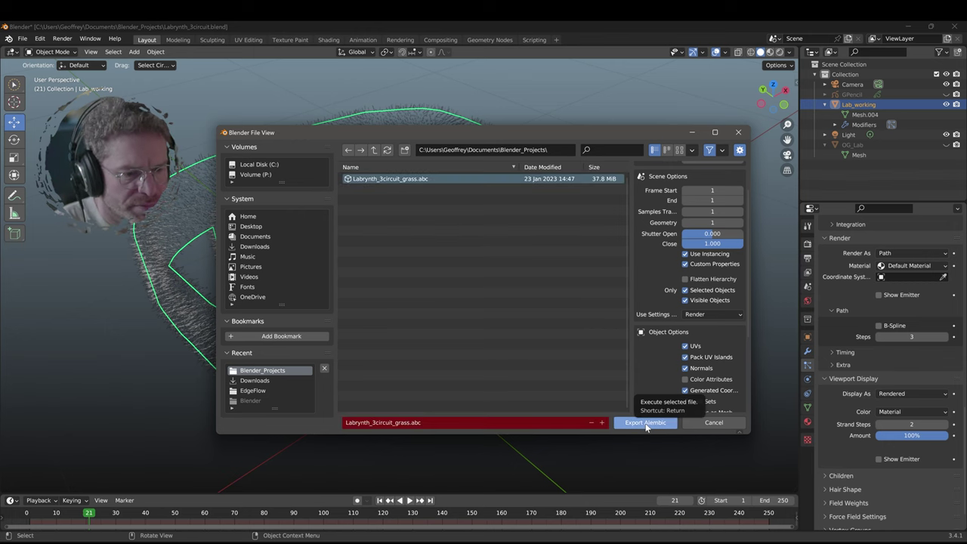
{"action": "left_click", "coordinate": [646, 422]}
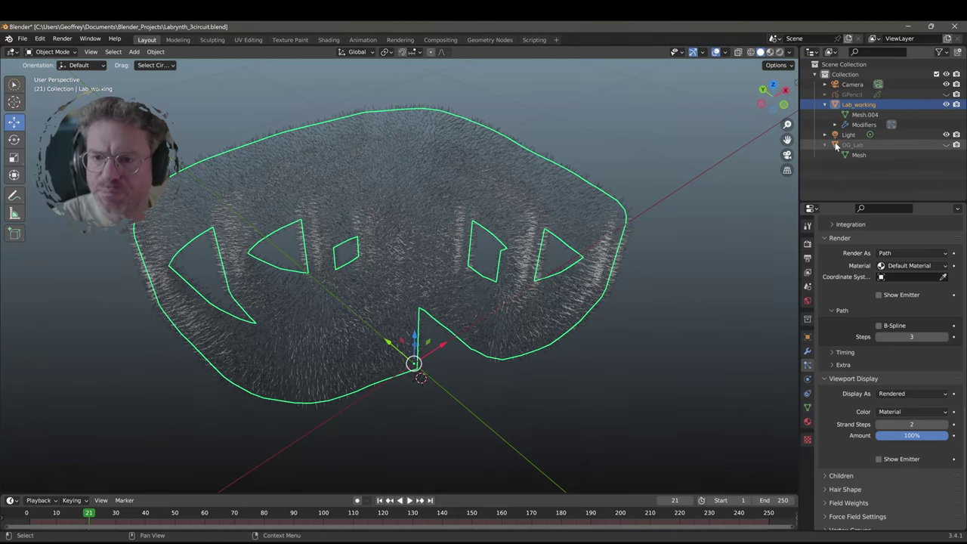
{"action": "scroll", "coordinate": [446, 289], "scroll_direction": "down", "scroll_amount": 1}
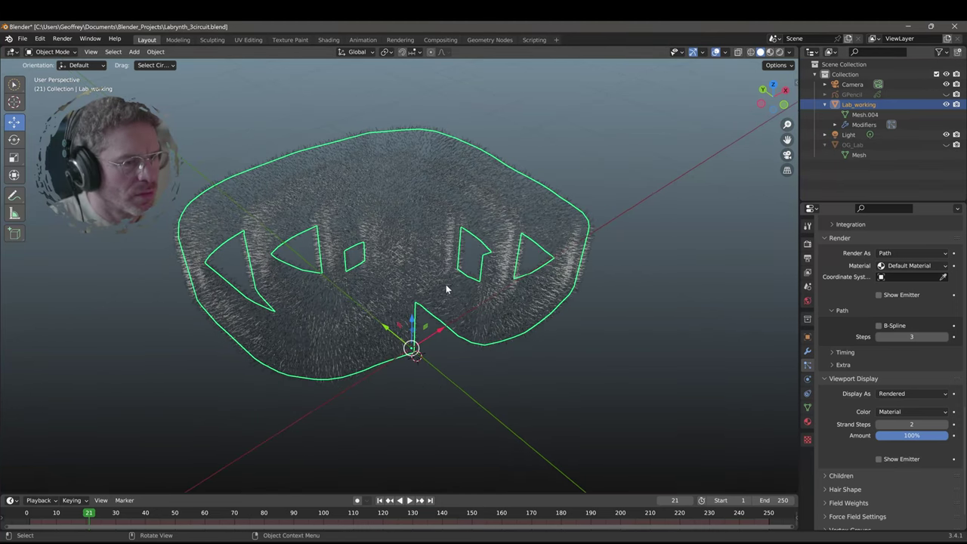
{"action": "mouse_move", "coordinate": [445, 290]}
{"action": "middle_mouse_down"}
{"action": "mouse_move", "coordinate": [454, 270]}
{"action": "mouse_move", "coordinate": [421, 279]}
{"action": "mouse_move", "coordinate": [436, 283]}
{"action": "middle_mouse_up"}
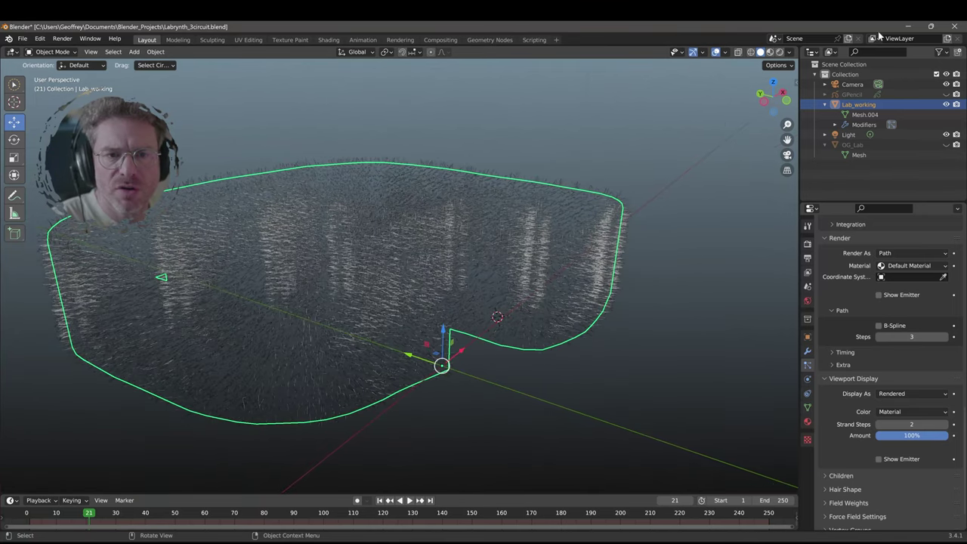
- Minimize Blender, search the system for "epic" and start the Epic Games Launcher to reach the Utopics_Lab Unreal project
{"action": "left_click", "coordinate": [909, 26]}
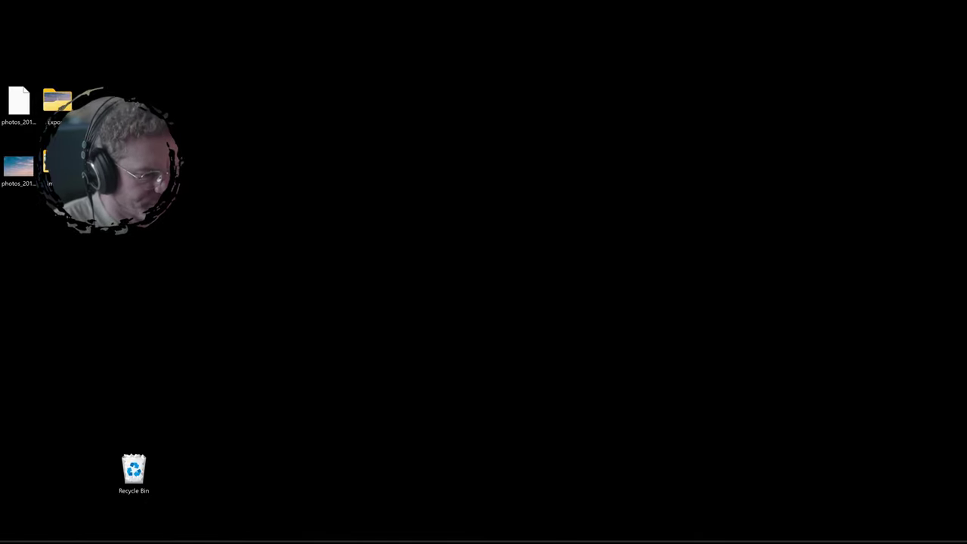
{"action": "key", "text": "super"}
{"action": "type", "text": "epic"}
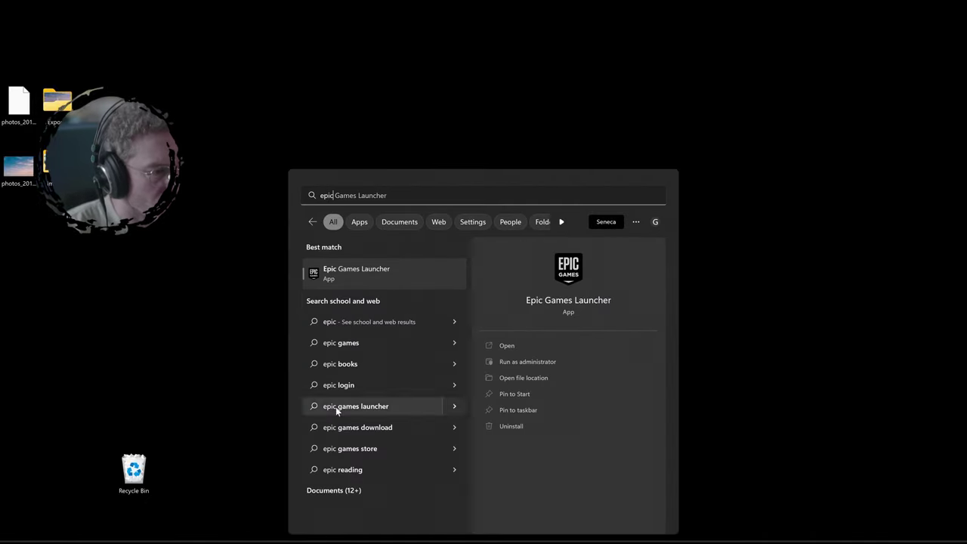
{"action": "left_click", "coordinate": [391, 280]}
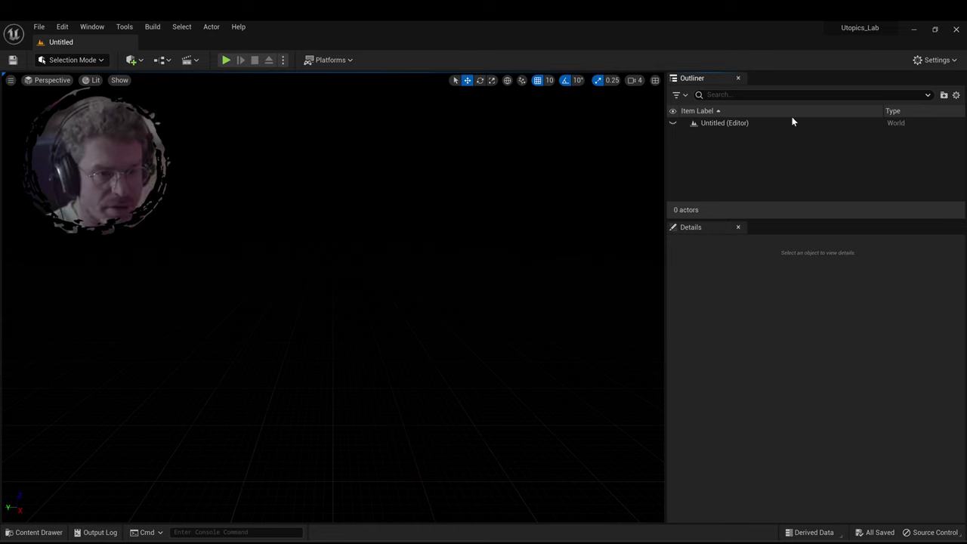
- Open Quixel Bridge in the Unreal project, enlarge and reposition its window, and check the signed-in account
{"action": "key", "text": "ctrl+space"}
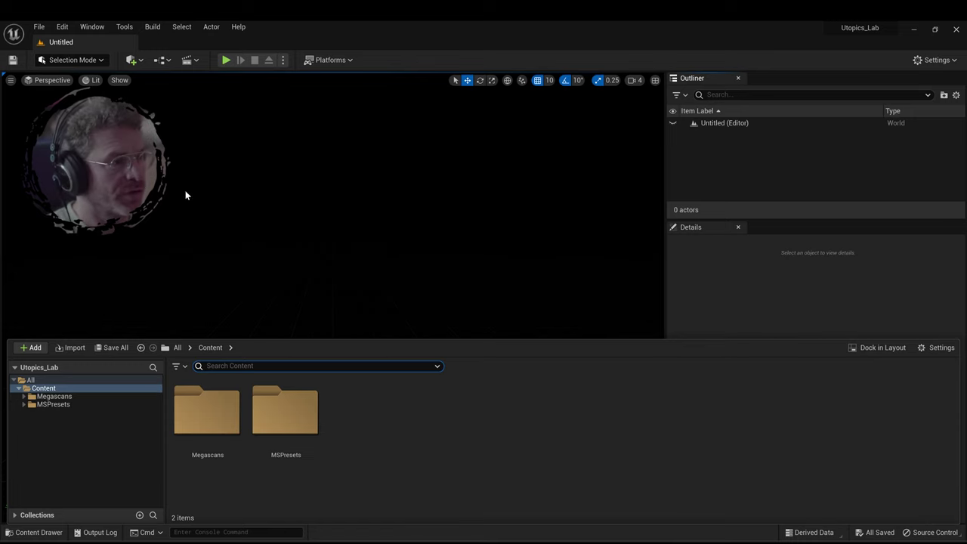
{"action": "left_click", "coordinate": [85, 28]}
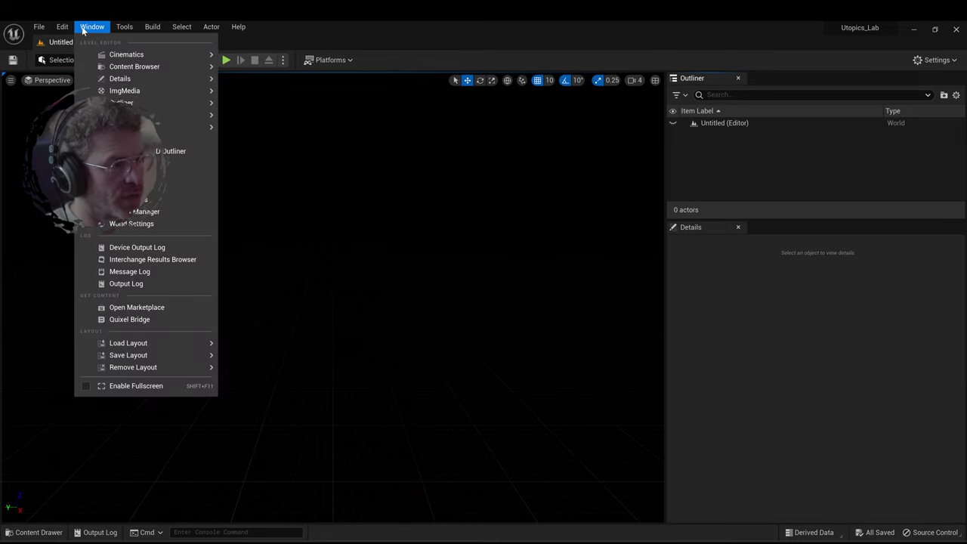
{"action": "left_click", "coordinate": [157, 319]}
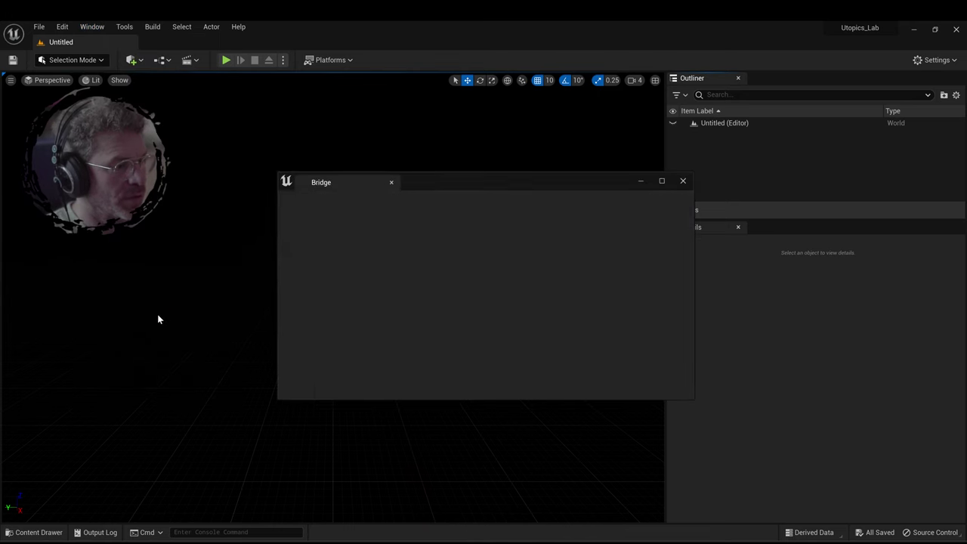
{"action": "left_click_drag", "start_coordinate": [418, 182], "coordinate": [353, 143]}
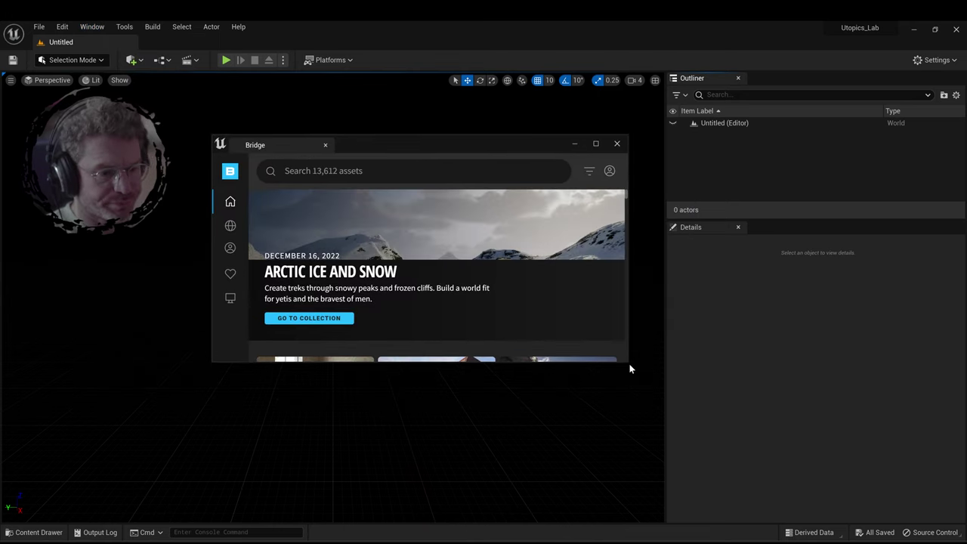
{"action": "left_click_drag", "start_coordinate": [630, 360], "coordinate": [751, 509]}
{"action": "left_click_drag", "start_coordinate": [605, 144], "coordinate": [591, 127]}
{"action": "left_click", "coordinate": [673, 155]}
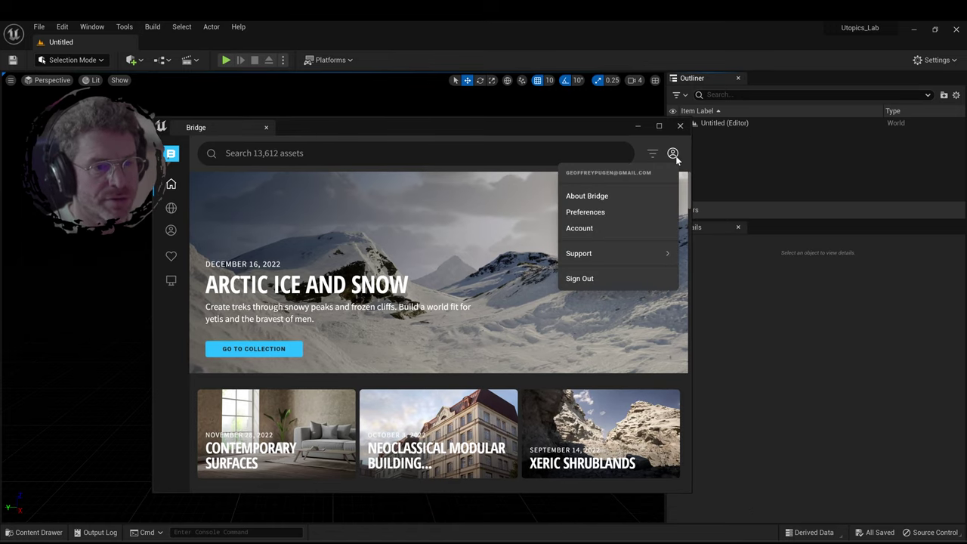
{"action": "left_click", "coordinate": [673, 154]}
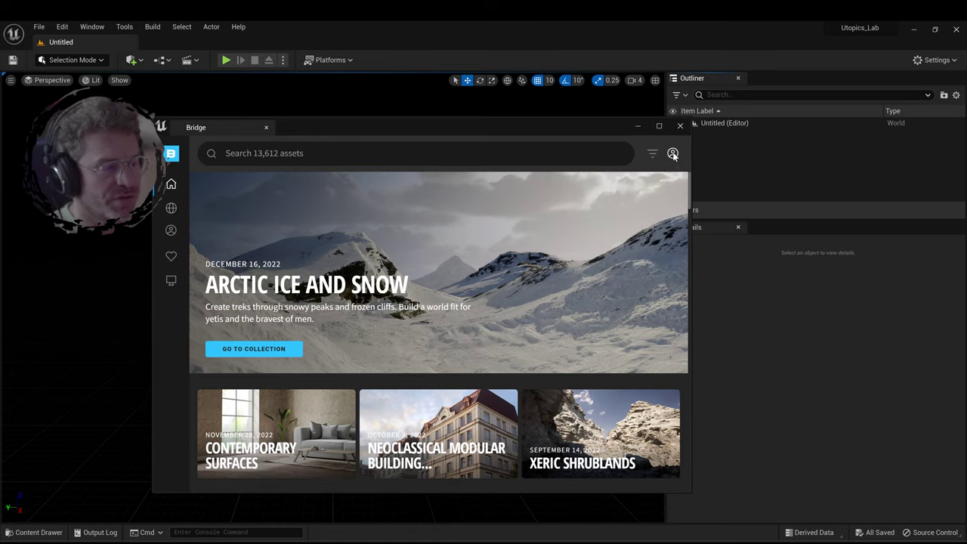
- Browse the favorite plants and surfaces in Quixel Bridge to review which assets are already downloaded
{"action": "left_click", "coordinate": [171, 257]}
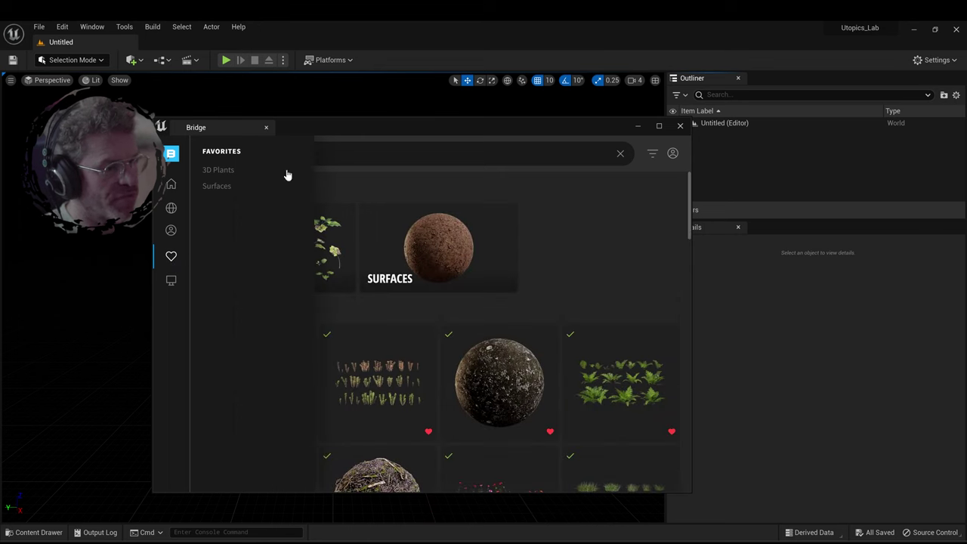
{"action": "mouse_move", "coordinate": [180, 246]}
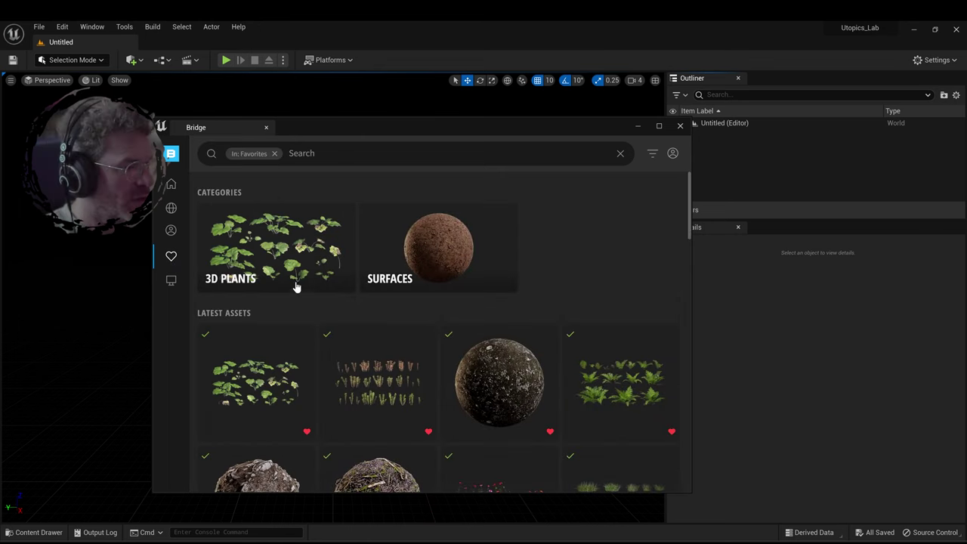
{"action": "scroll", "coordinate": [301, 276], "scroll_direction": "down", "scroll_amount": 1}
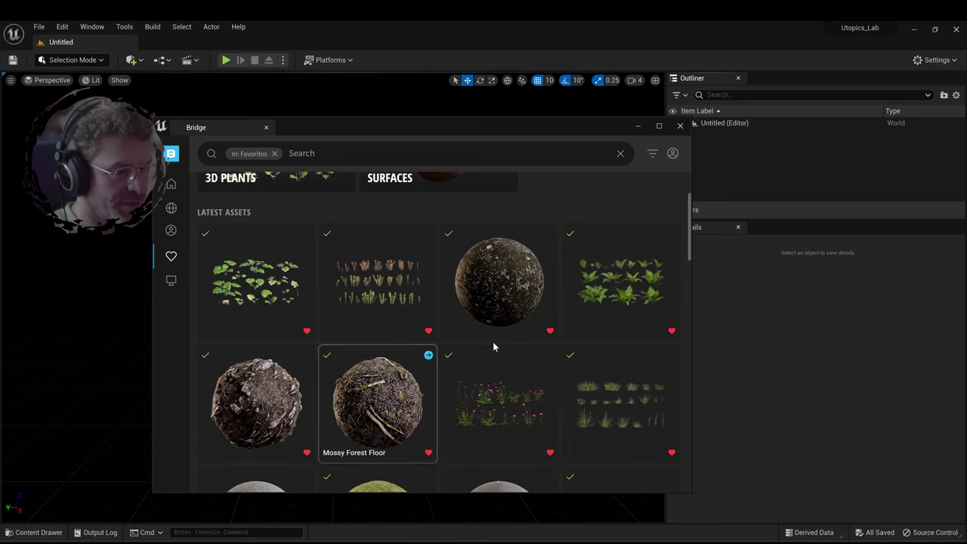
{"action": "scroll", "coordinate": [488, 348], "scroll_direction": "down", "scroll_amount": 1}
{"action": "scroll", "coordinate": [449, 416], "scroll_direction": "down", "scroll_amount": 1}
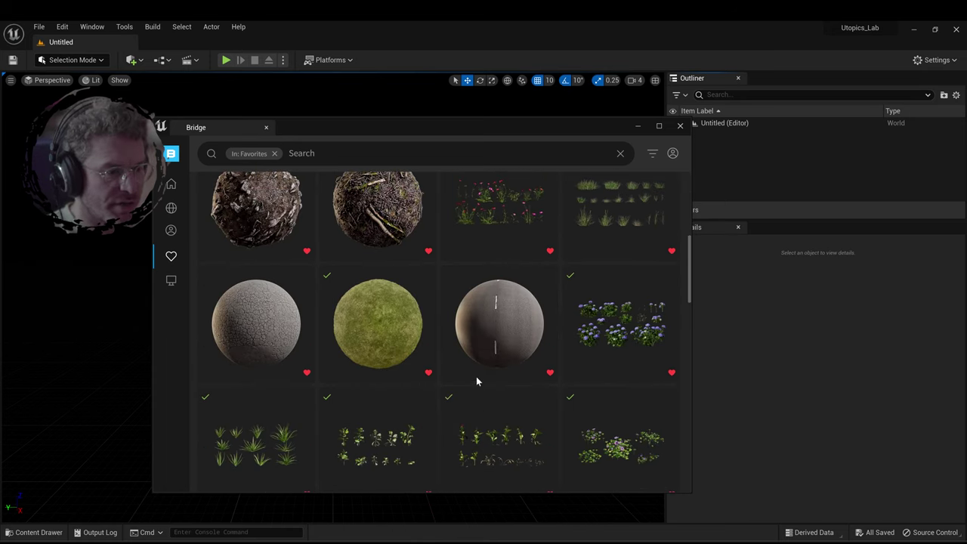
{"action": "scroll", "coordinate": [476, 376], "scroll_direction": "up", "scroll_amount": 2}
{"action": "mouse_move", "coordinate": [242, 275]}
{"action": "scroll", "coordinate": [496, 339], "scroll_direction": "down", "scroll_amount": 2}
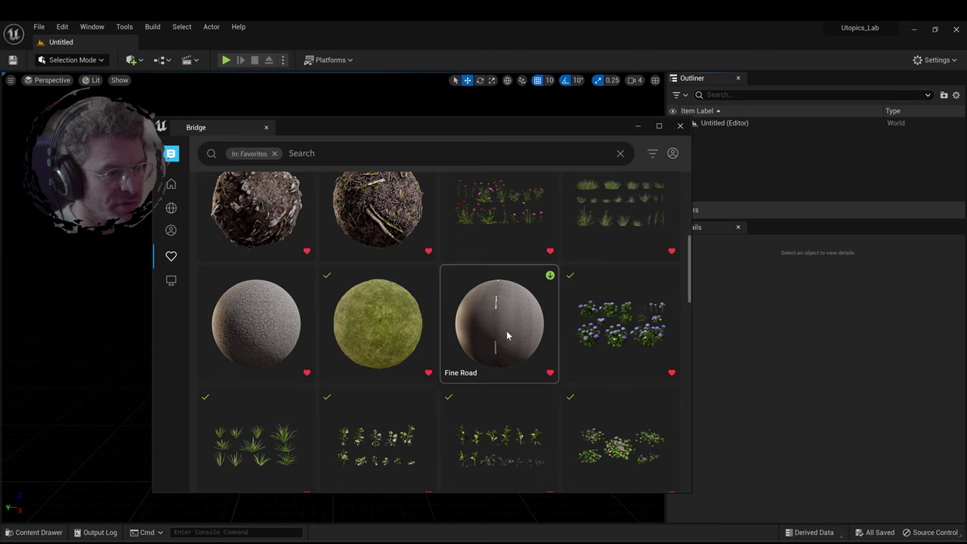
{"action": "scroll", "coordinate": [501, 302], "scroll_direction": "up", "scroll_amount": 3}
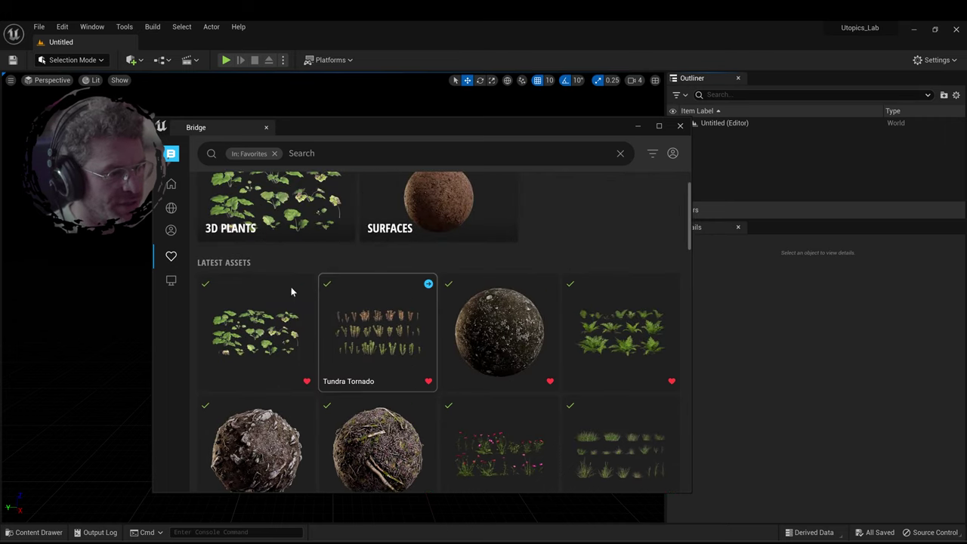
{"action": "scroll", "coordinate": [474, 335], "scroll_direction": "down", "scroll_amount": 1}
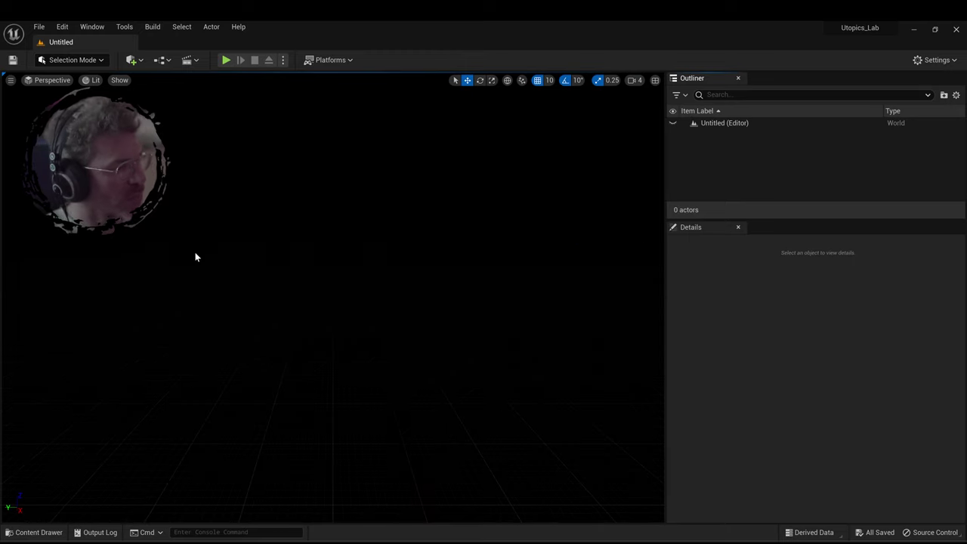
- Create a folder named Fbx in the project's Content folder and open it
{"action": "left_click", "coordinate": [34, 532]}
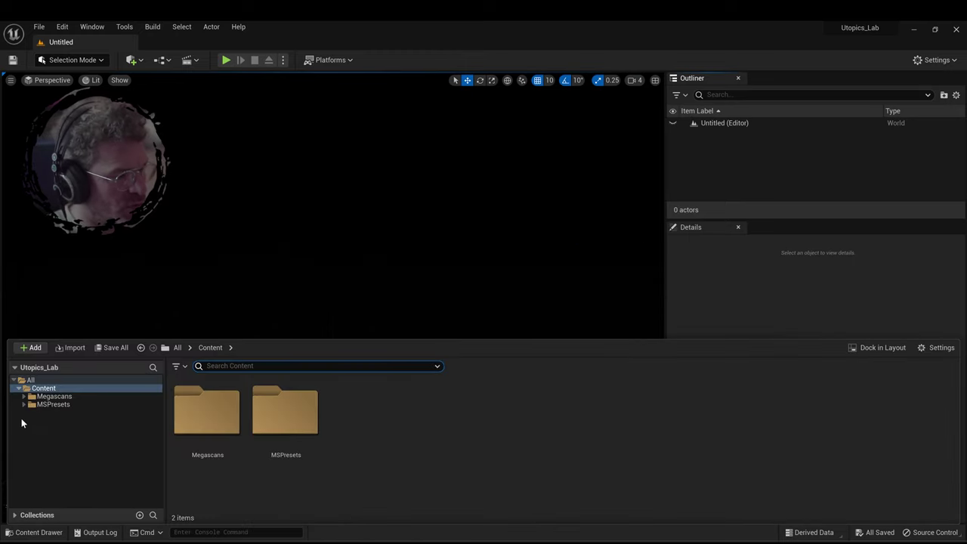
{"action": "right_click", "coordinate": [381, 420]}
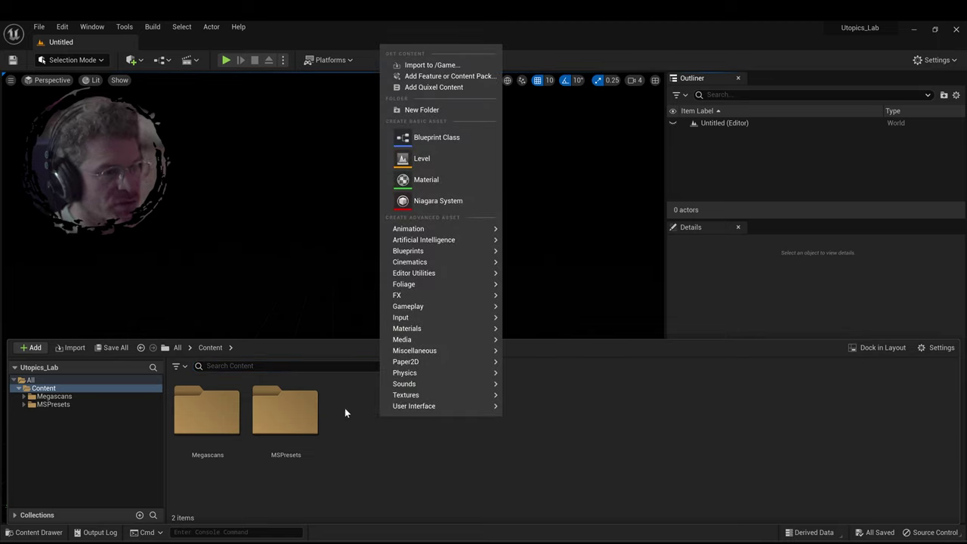
{"action": "left_click", "coordinate": [408, 109]}
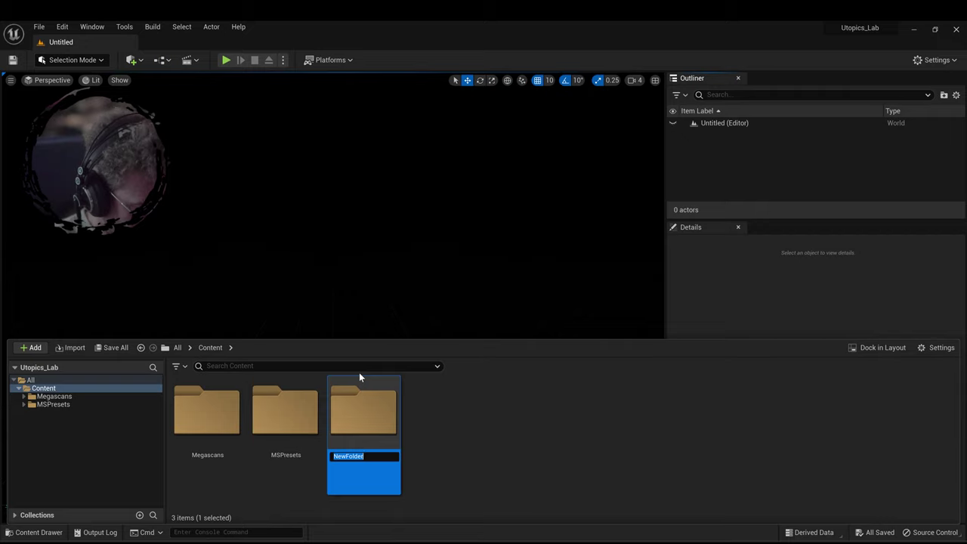
{"action": "type", "text": "Fbx"}
{"action": "key", "text": "Return"}
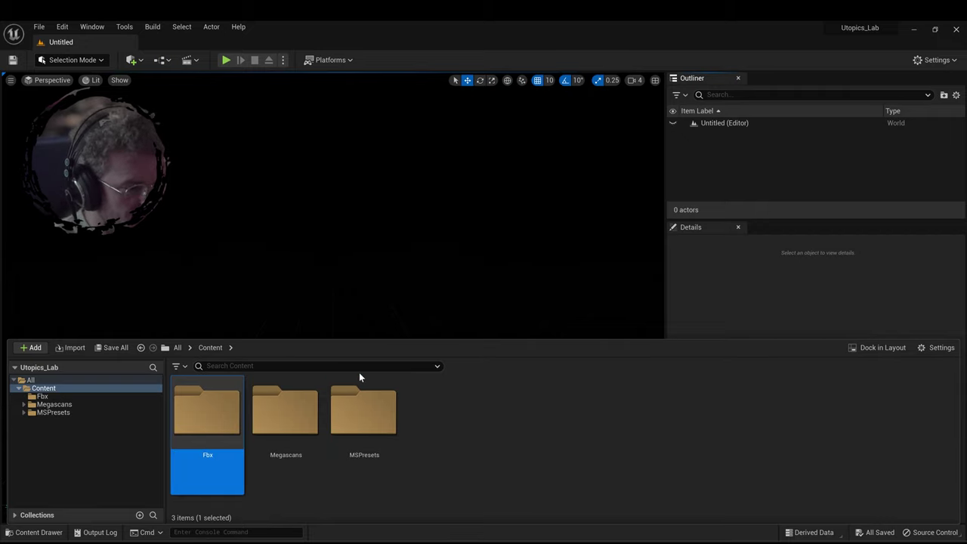
{"action": "double_click", "coordinate": [172, 417]}
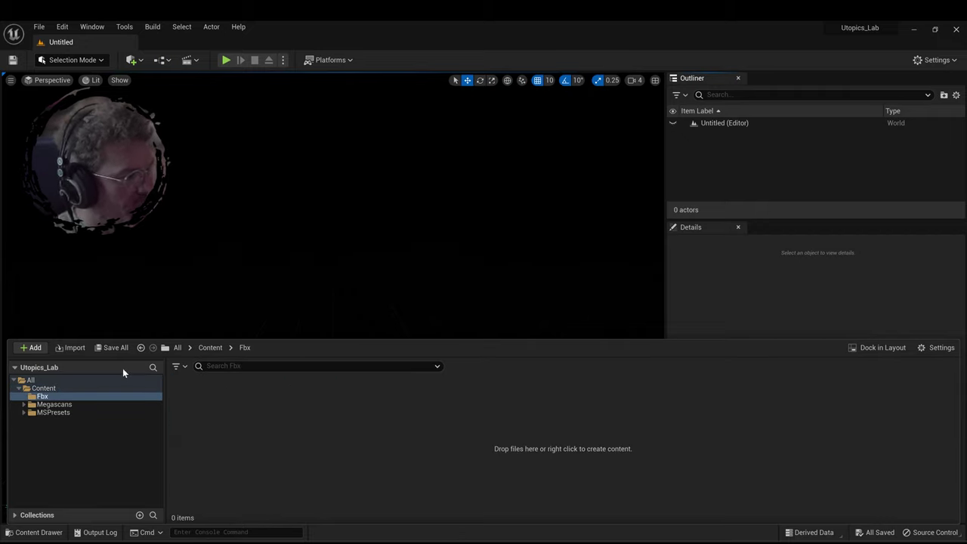
- Import the Labrynth_3circuit FBX from Blender_Projects into the Fbx folder with the default import options, applied to all
{"action": "left_click", "coordinate": [31, 348]}
{"action": "mouse_move", "coordinate": [103, 353]}
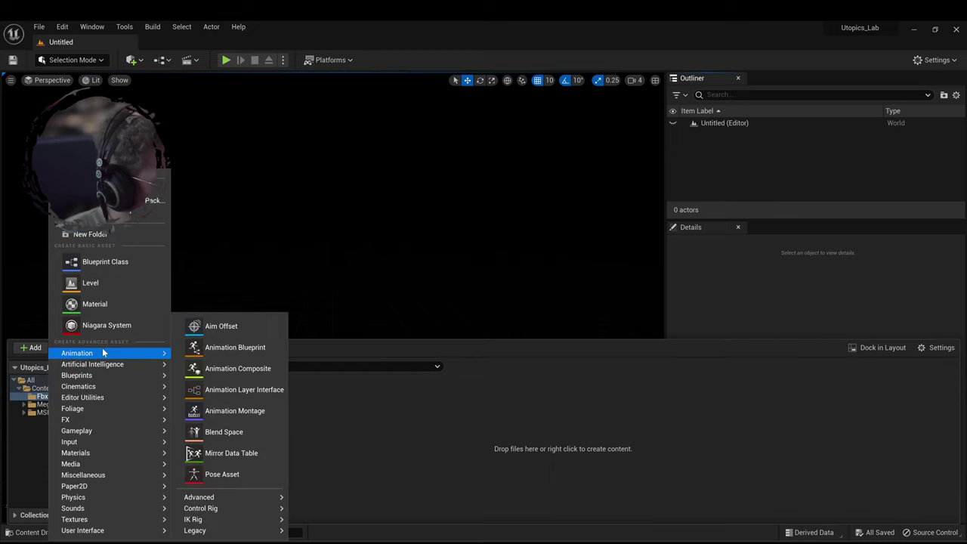
{"action": "left_click", "coordinate": [154, 200]}
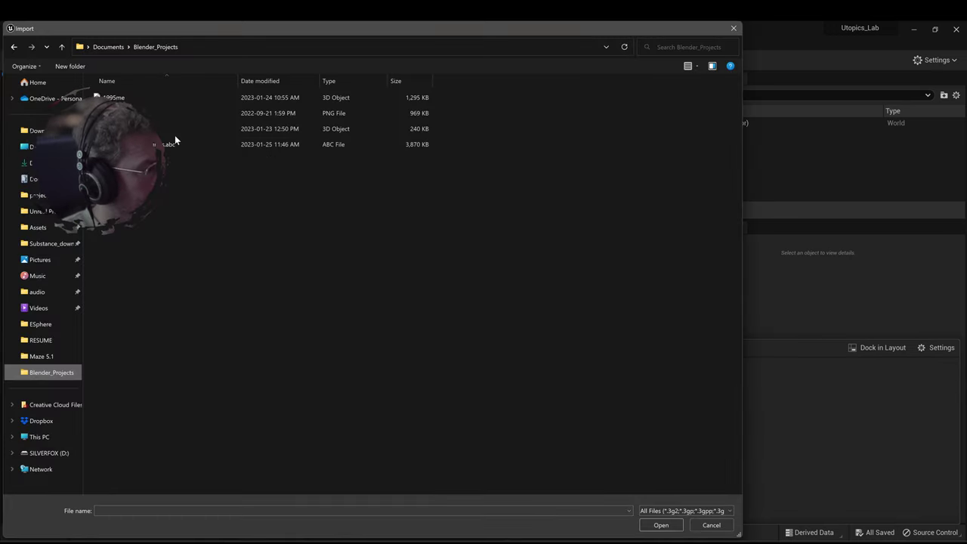
{"action": "left_click", "coordinate": [290, 133]}
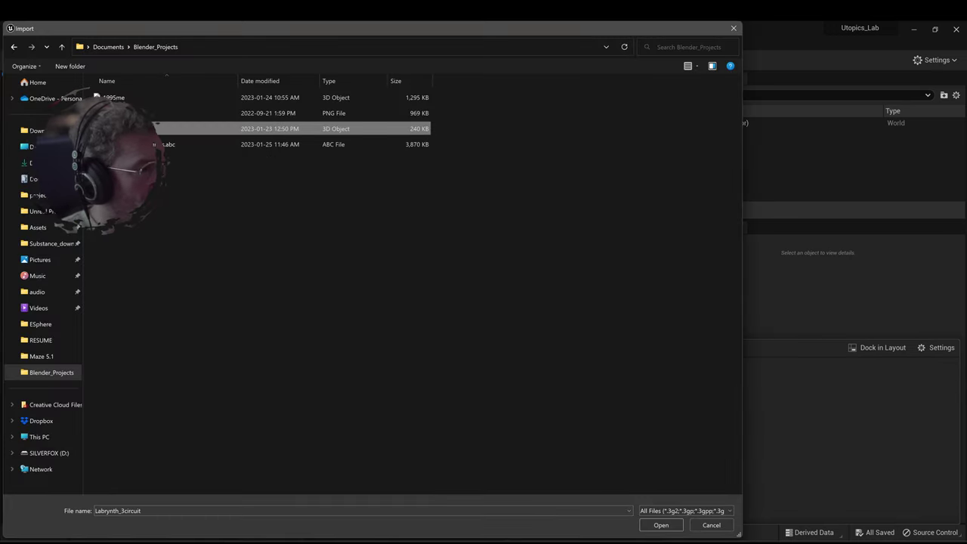
{"action": "left_click", "coordinate": [661, 525]}
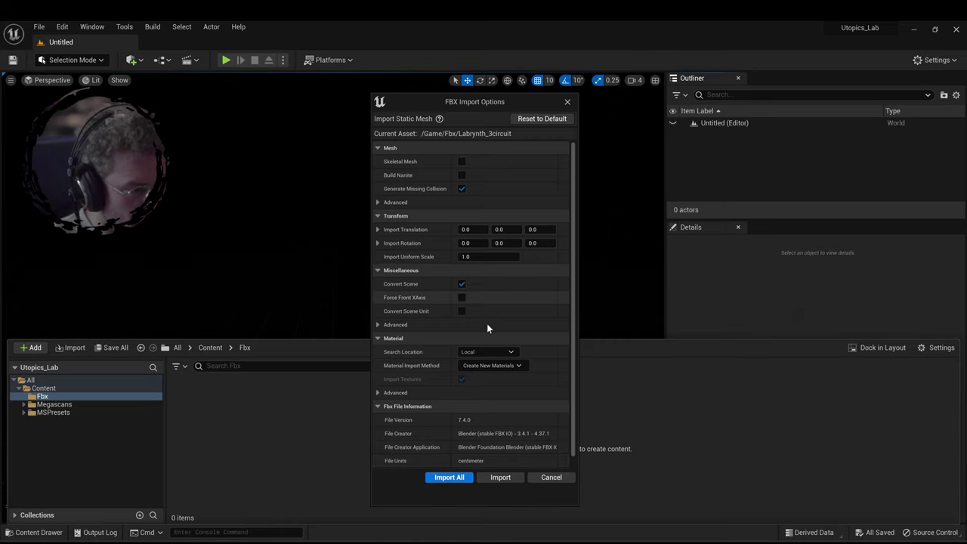
{"action": "left_click", "coordinate": [447, 477]}
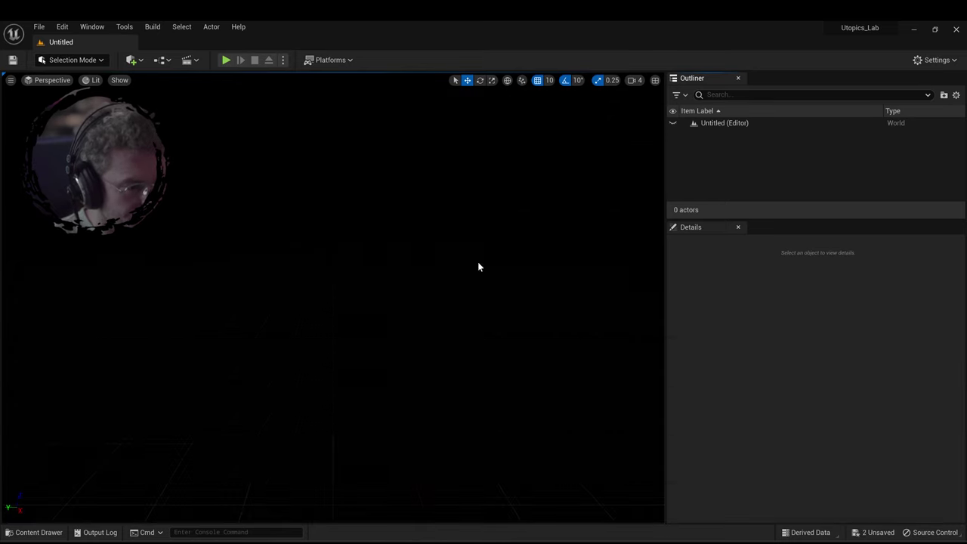
{"action": "left_click", "coordinate": [738, 139]}
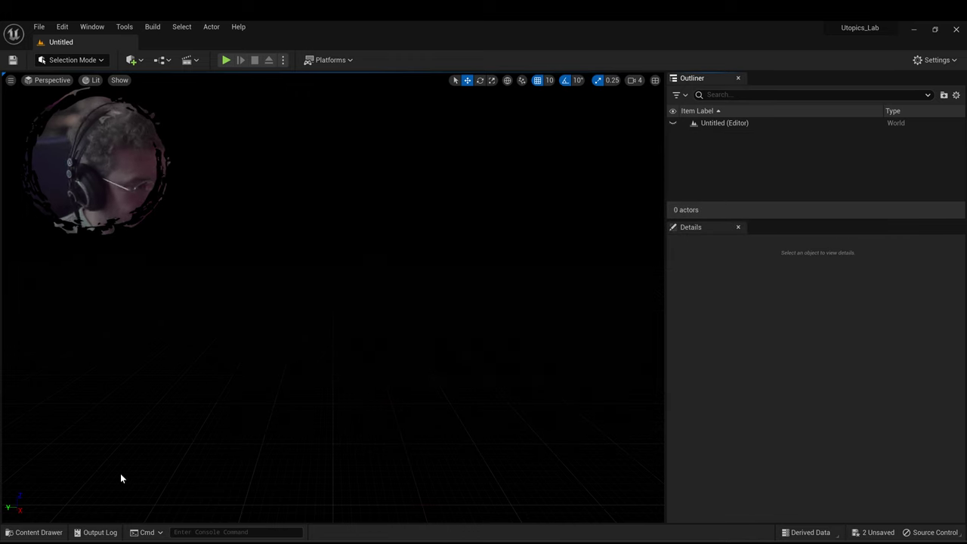
- Inspect the imported Labrynth_3circuit_Lab_working static mesh in its mesh editor, and close the editor
{"action": "left_click", "coordinate": [38, 532]}
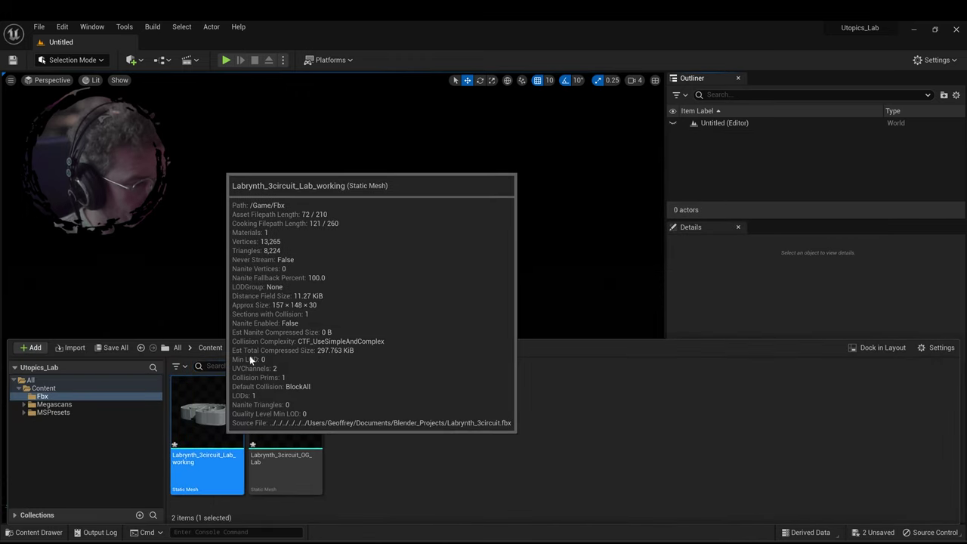
{"action": "double_click", "coordinate": [221, 430]}
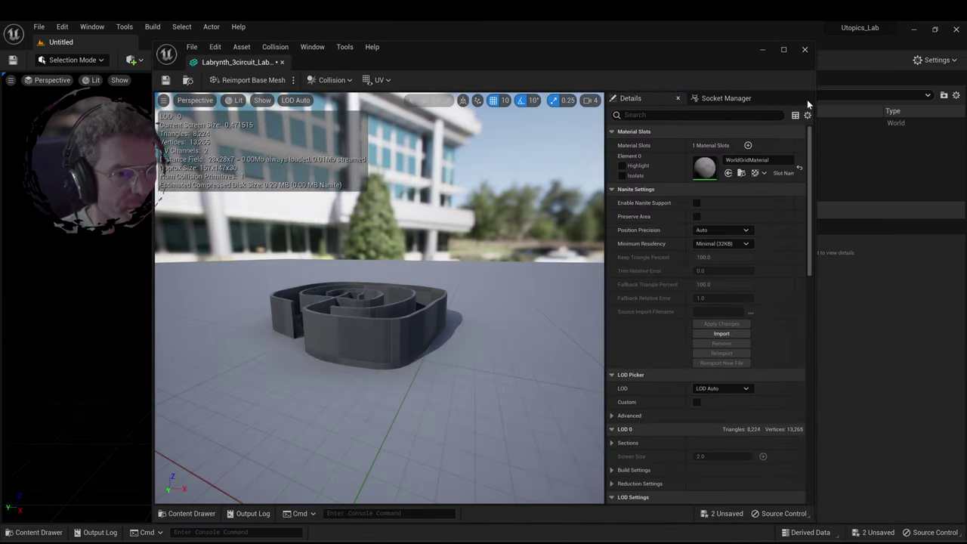
{"action": "left_click", "coordinate": [805, 50]}
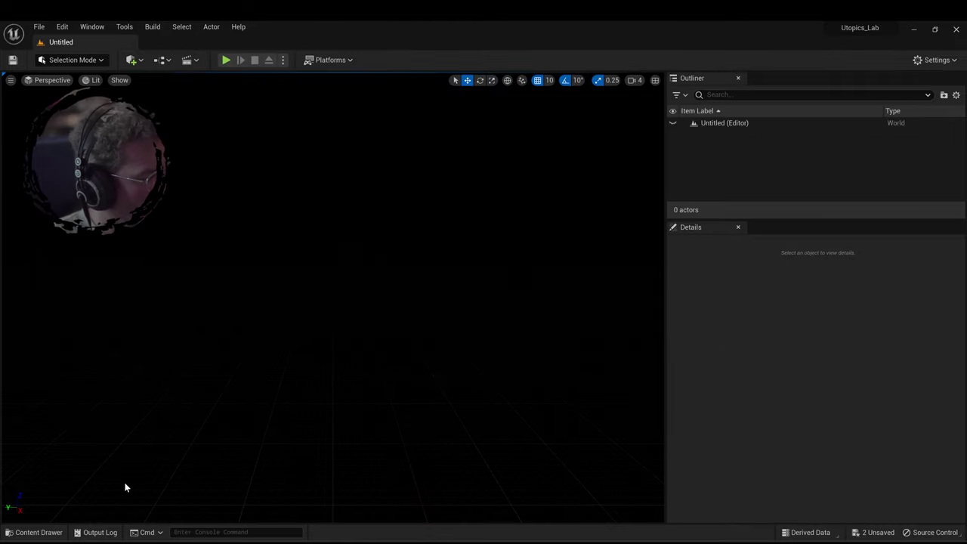
- Create a folder named Alembic in the project's Content folder and open it
{"action": "left_click", "coordinate": [36, 531]}
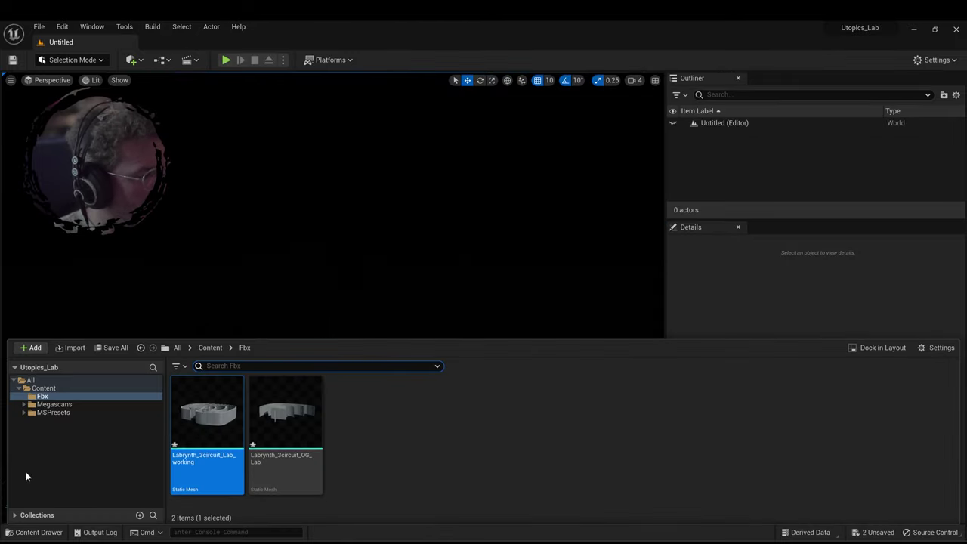
{"action": "left_click", "coordinate": [33, 349]}
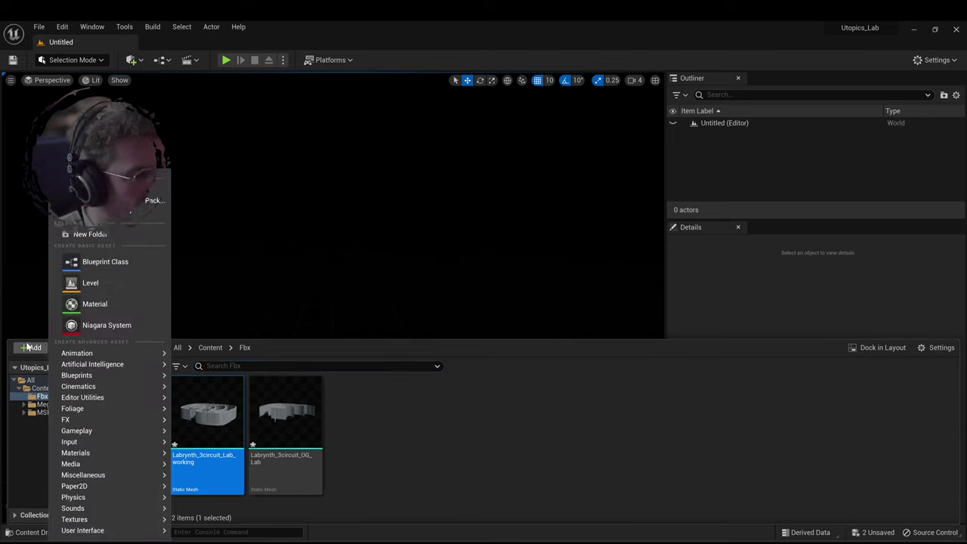
{"action": "left_click", "coordinate": [86, 230]}
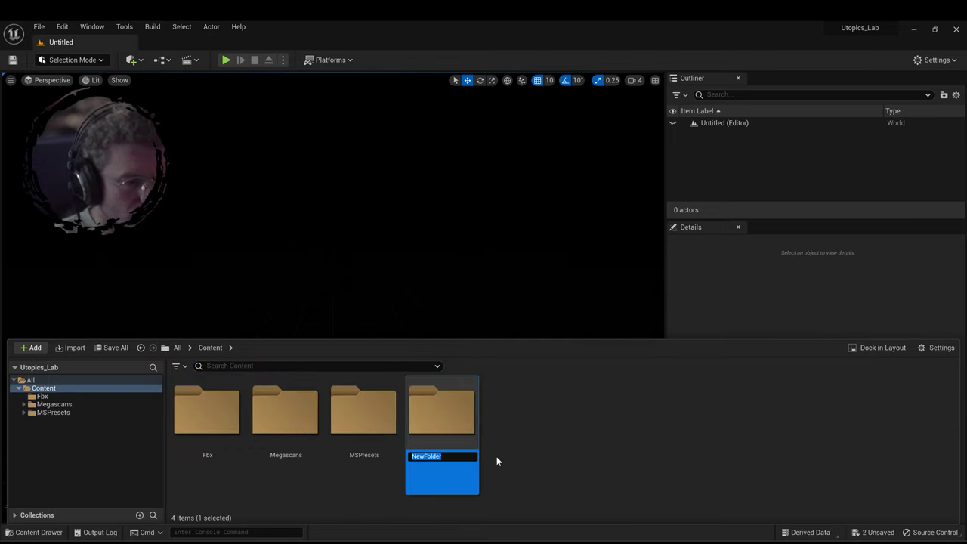
{"action": "type", "text": "Alembic"}
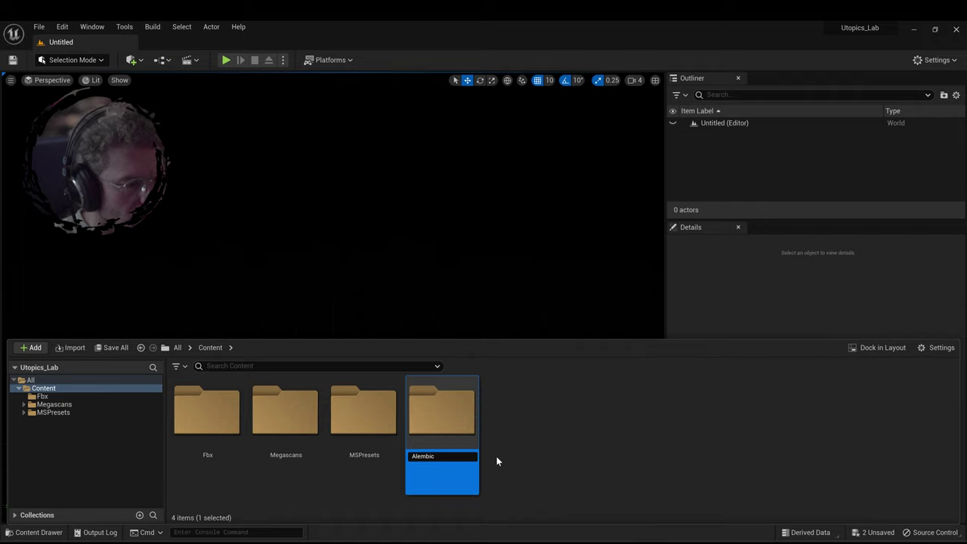
{"action": "key", "text": "Return"}
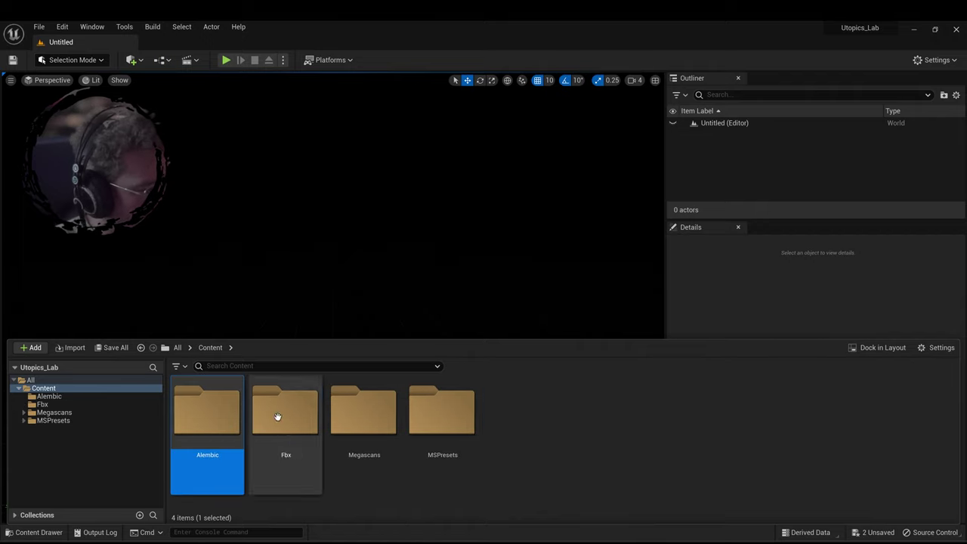
{"action": "double_click", "coordinate": [206, 406]}
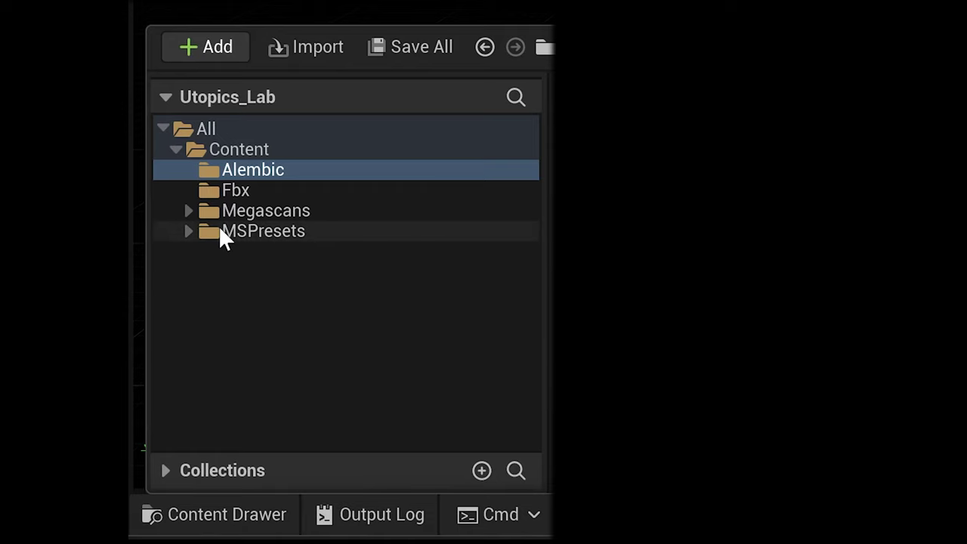
- Browse the Megascans 3D_Plants and Surfaces folders to review the assets added to the project
{"action": "left_click", "coordinate": [185, 211]}
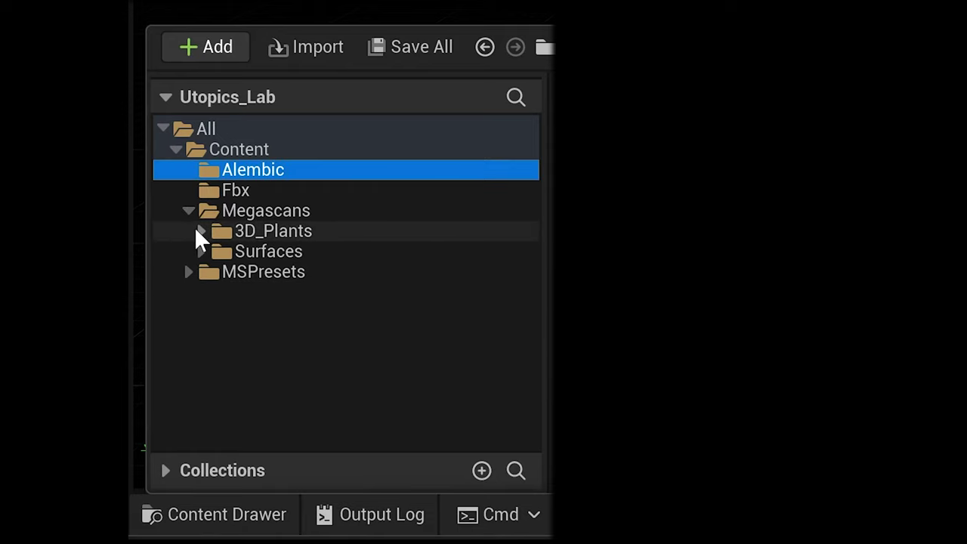
{"action": "left_click", "coordinate": [200, 231]}
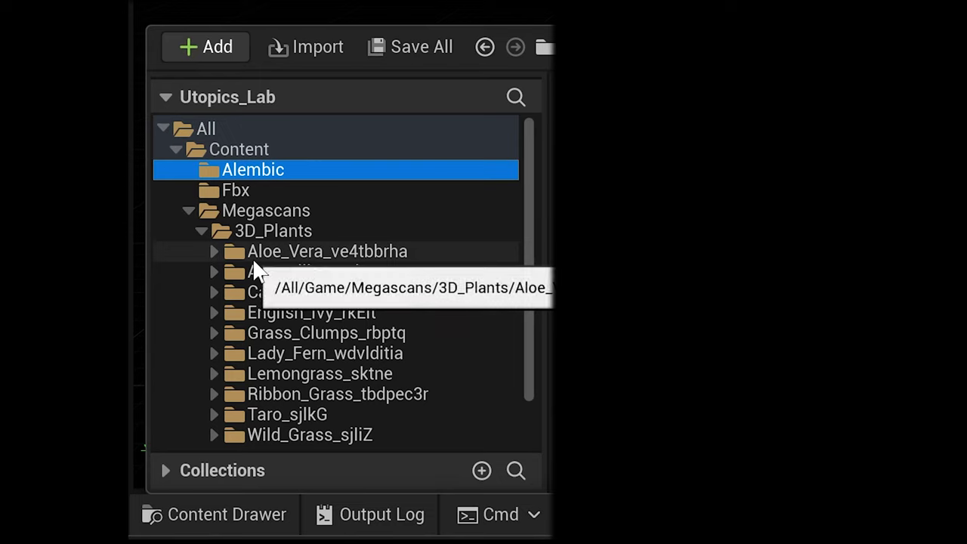
{"action": "scroll", "coordinate": [334, 312], "scroll_direction": "down", "scroll_amount": 1}
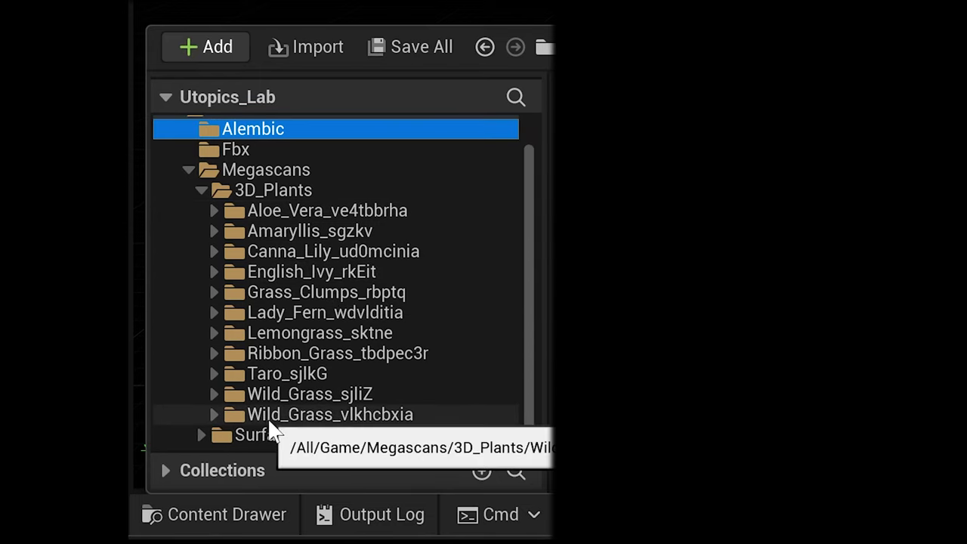
{"action": "left_click", "coordinate": [201, 190]}
{"action": "left_click", "coordinate": [201, 251]}
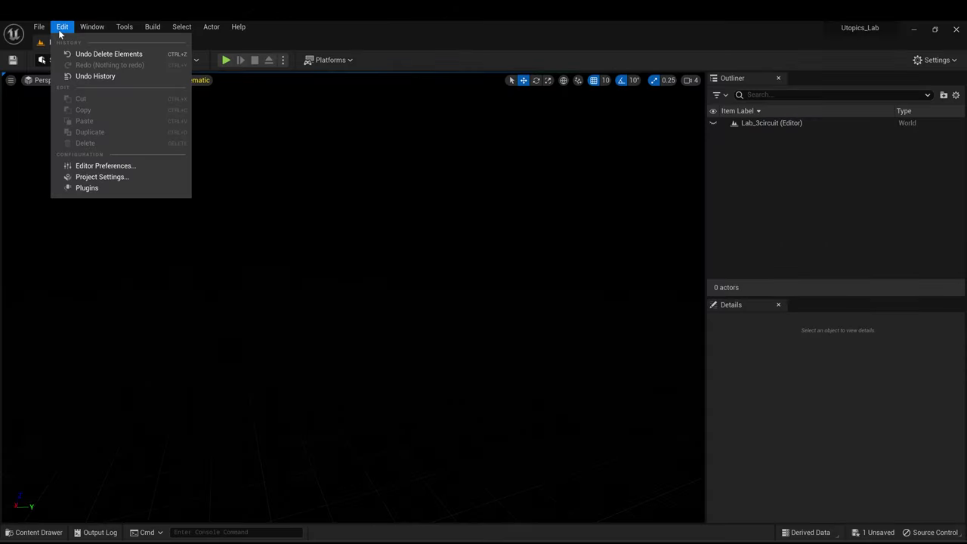
- Using the Env. Light Mixer, add a sky light, atmospheric light, sky atmosphere, volumetric cloud and height fog to the level
{"action": "mouse_move", "coordinate": [92, 27]}
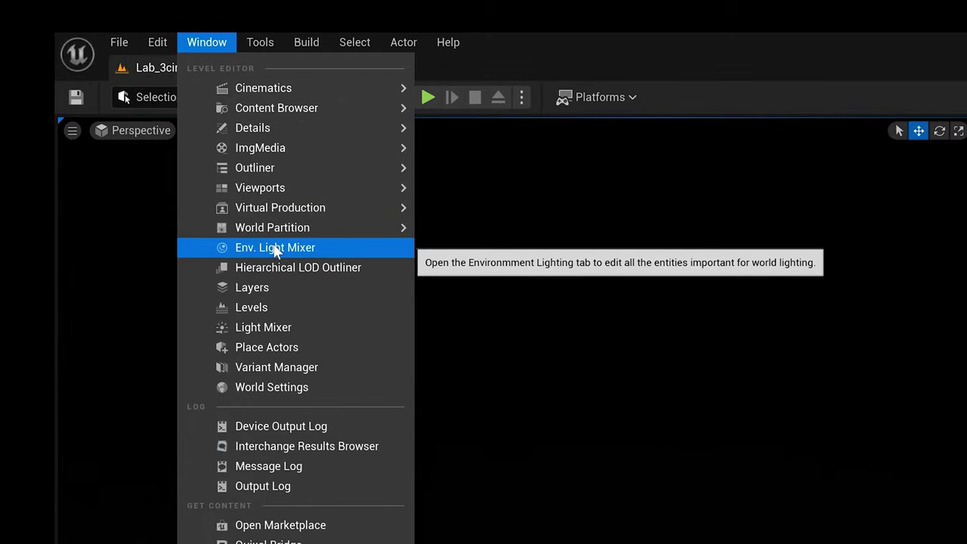
{"action": "left_click", "coordinate": [275, 248]}
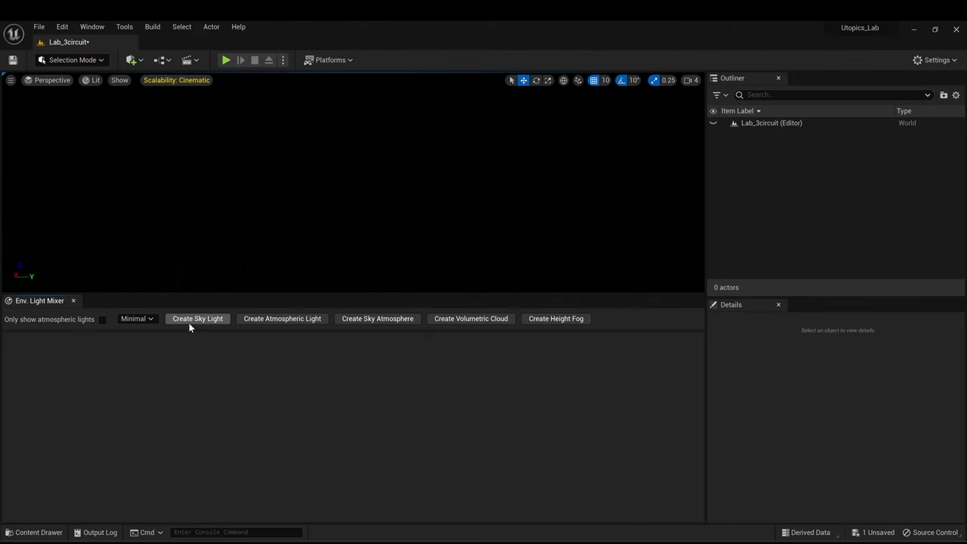
{"action": "left_click", "coordinate": [189, 323]}
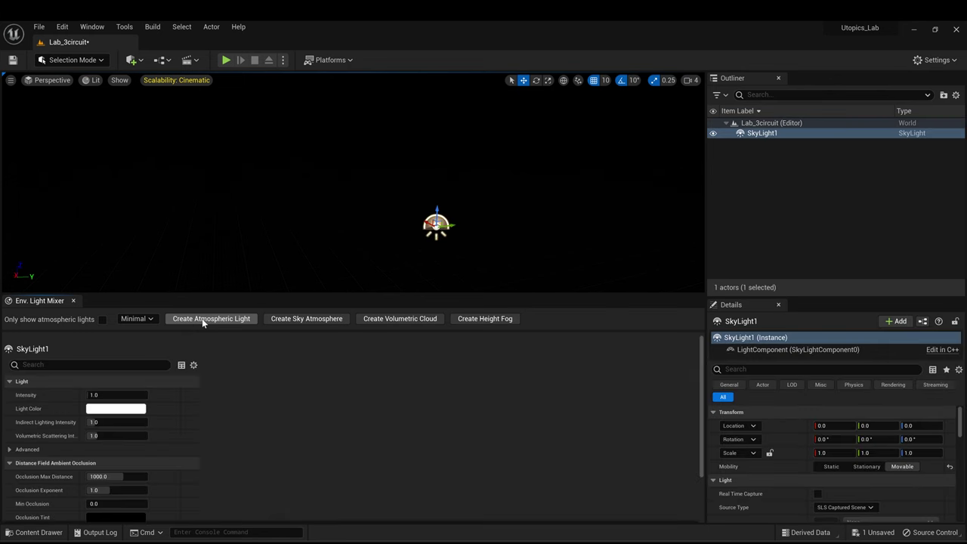
{"action": "left_click", "coordinate": [201, 318]}
{"action": "left_click", "coordinate": [202, 318]}
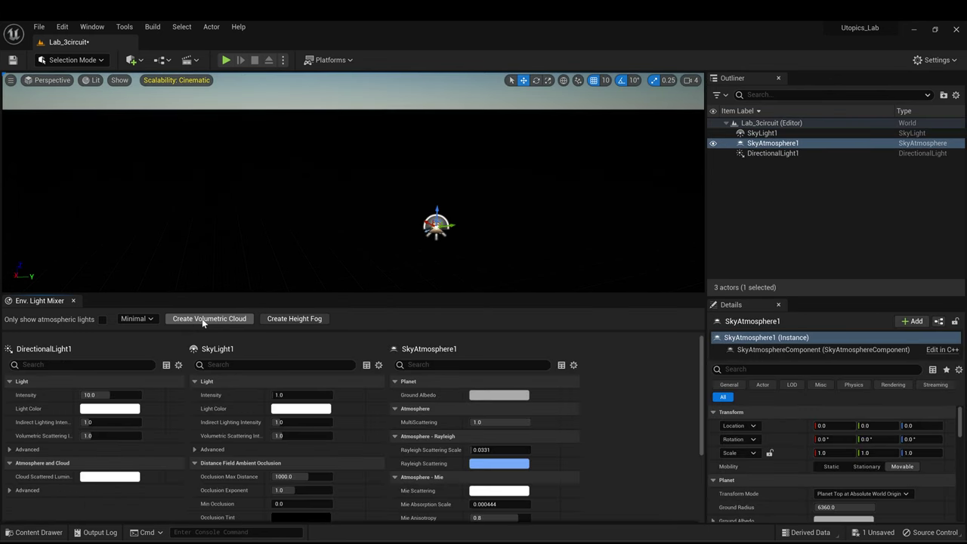
{"action": "left_click", "coordinate": [202, 318]}
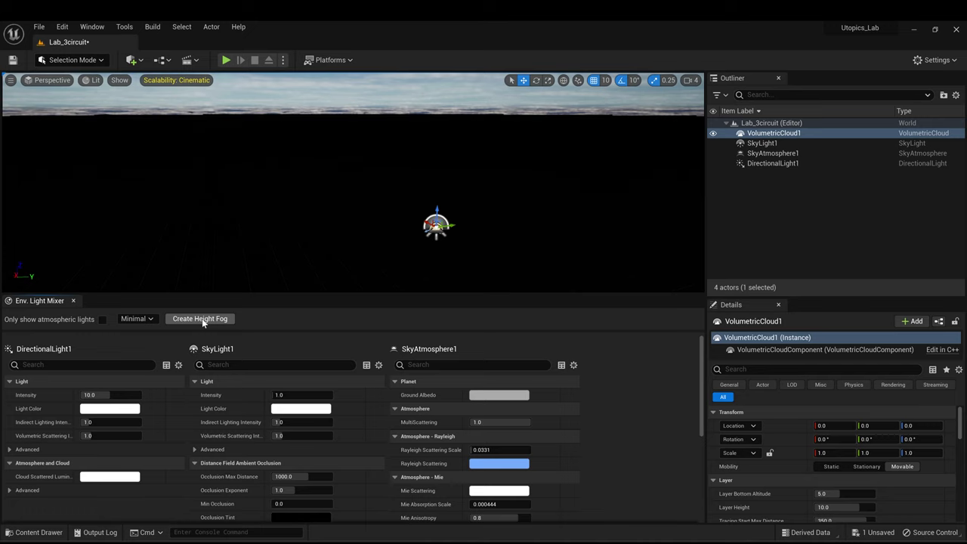
{"action": "left_click", "coordinate": [202, 318]}
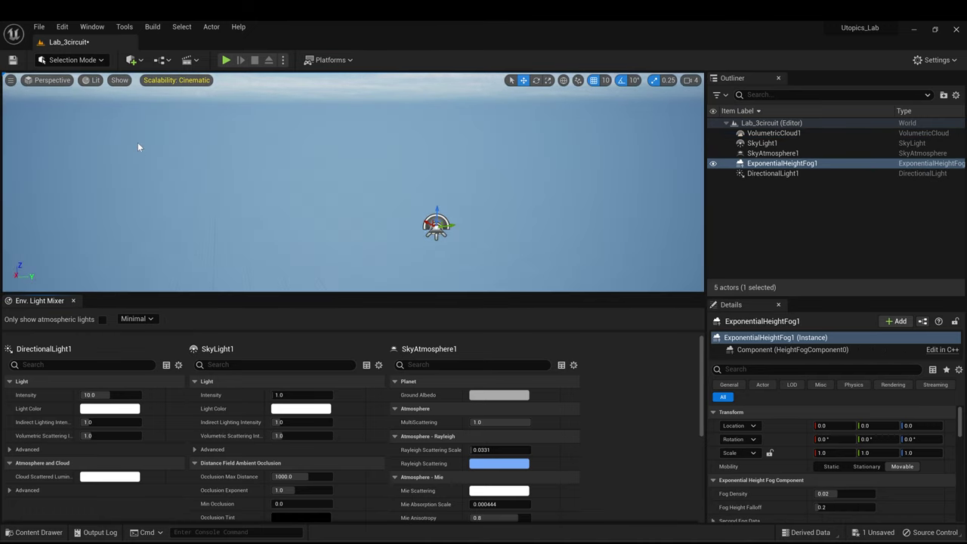
- Add a Post Process Volume to the level and enable its Infinite Extent (Unbound) setting
{"action": "left_click", "coordinate": [133, 60]}
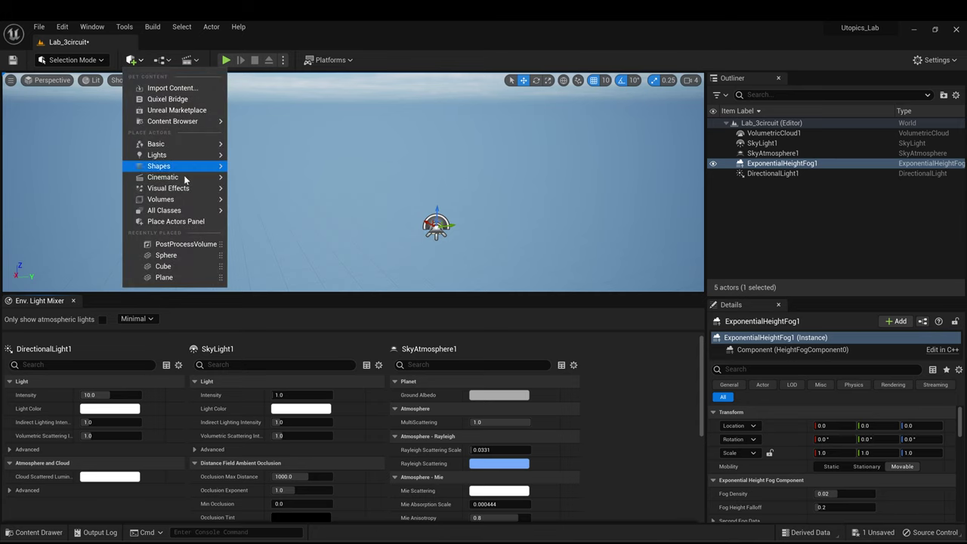
{"action": "mouse_move", "coordinate": [182, 194]}
{"action": "left_click", "coordinate": [291, 192]}
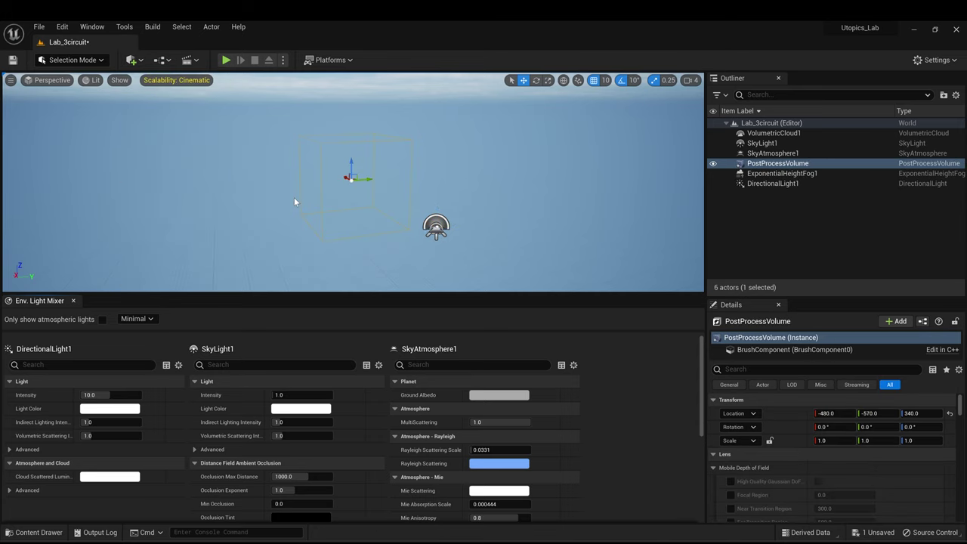
{"action": "left_click", "coordinate": [748, 369]}
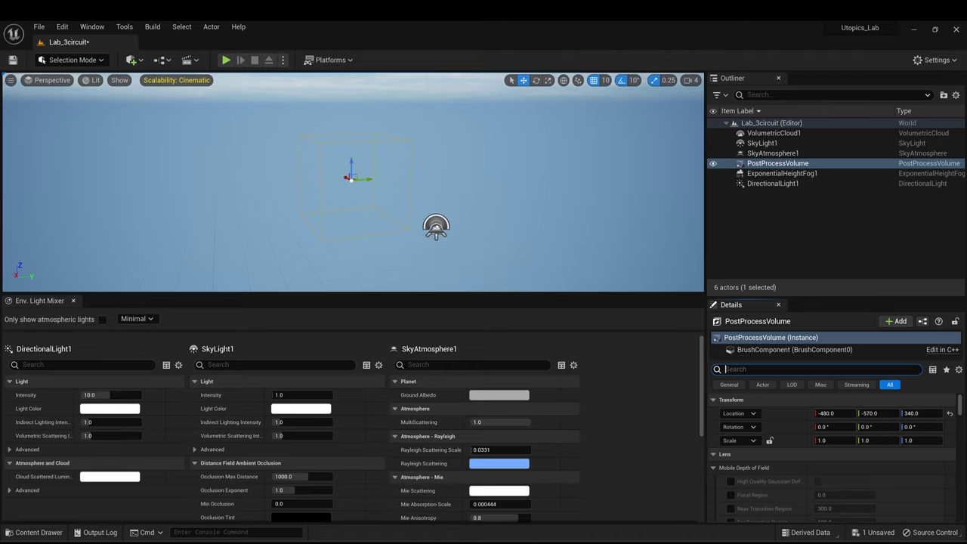
{"action": "type", "text": "unbou"}
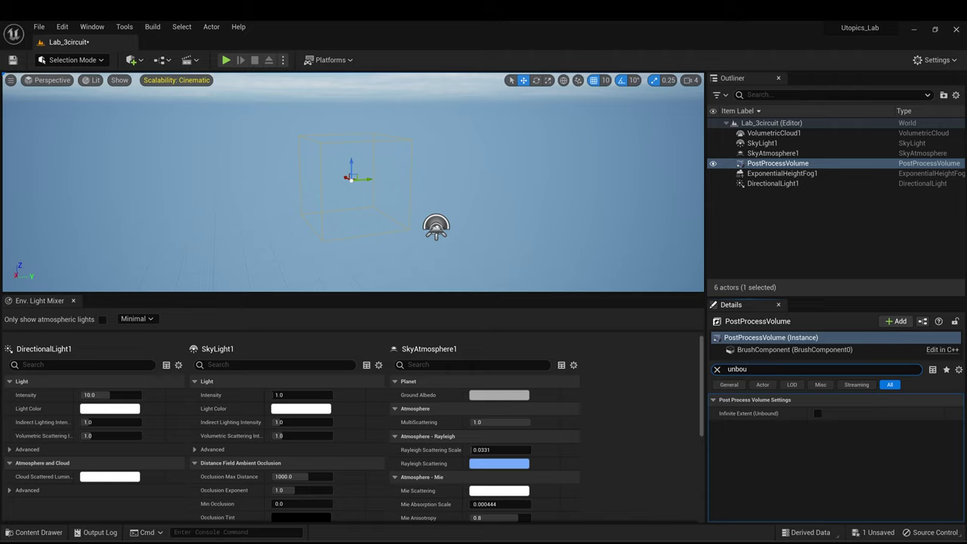
{"action": "left_click", "coordinate": [818, 414]}
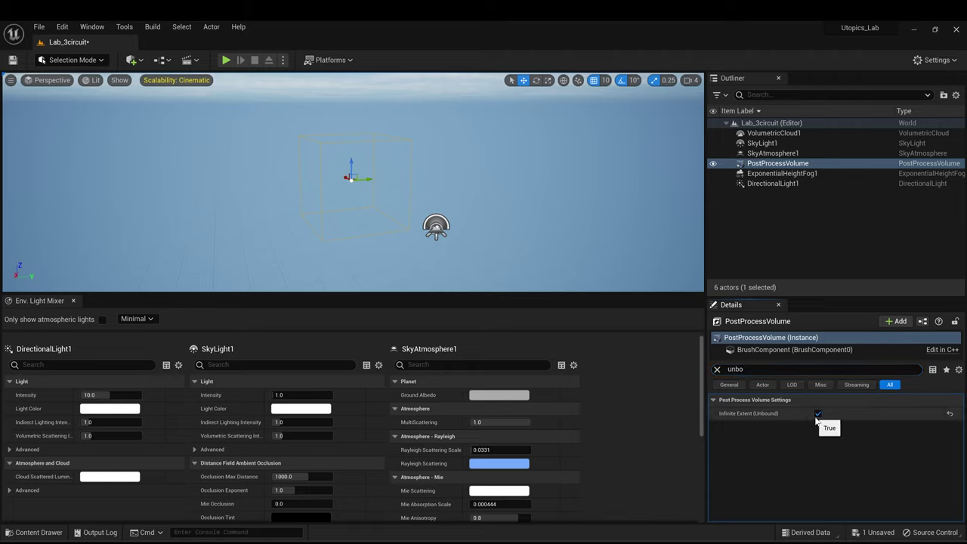
- Override the Post Process Volume's Metering Mode, Exposure Compensation at 1.0, and Apply Physical Camera Exposure, leaving the physical camera option off
{"action": "left_click", "coordinate": [717, 370]}
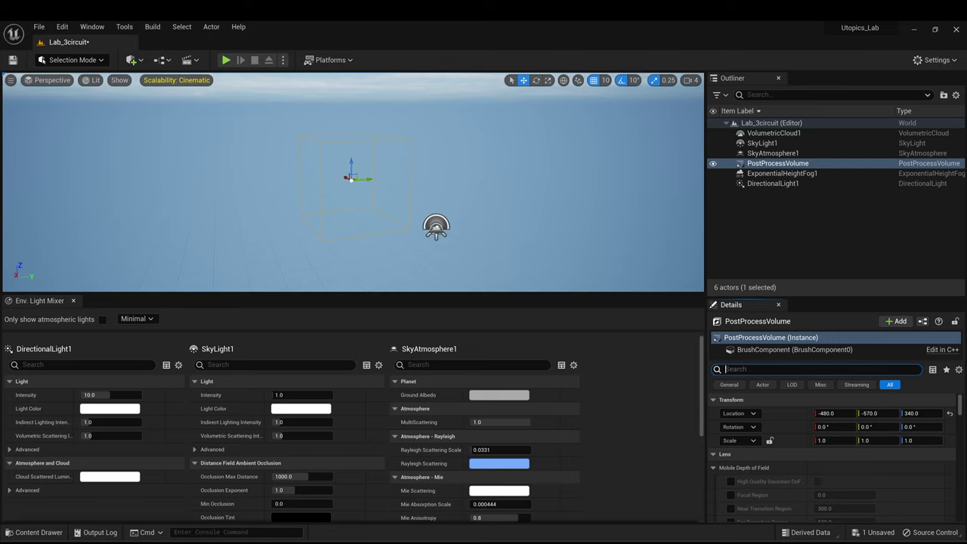
{"action": "type", "text": "exposure"}
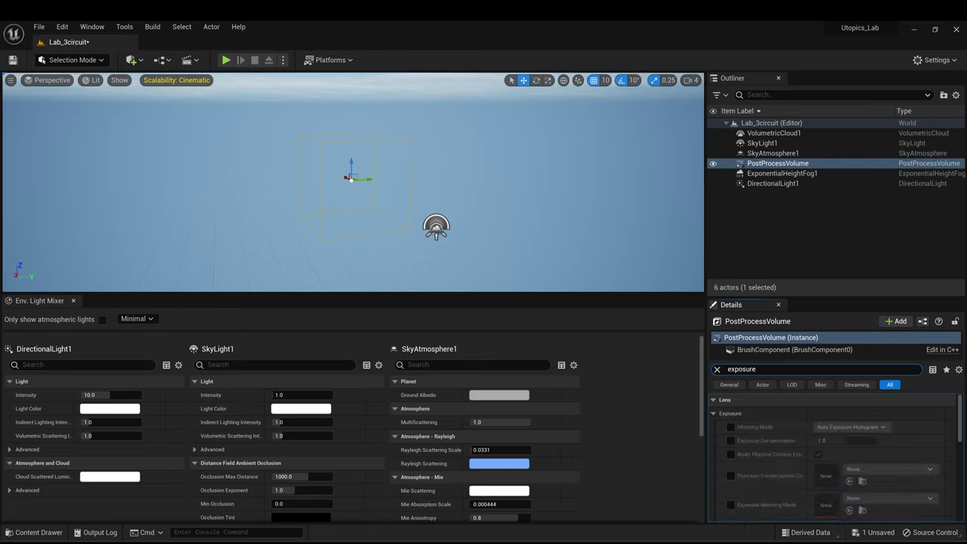
{"action": "left_click", "coordinate": [729, 426]}
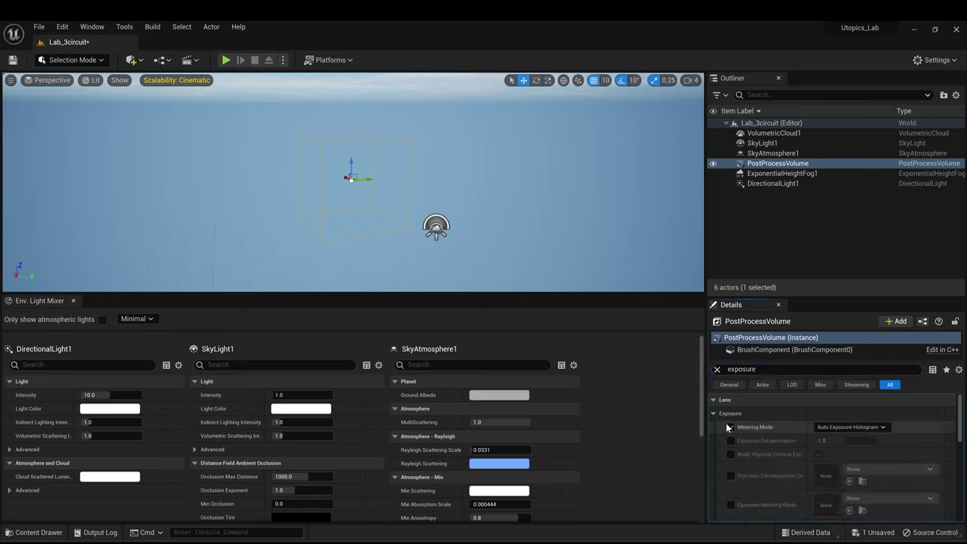
{"action": "left_click", "coordinate": [730, 455]}
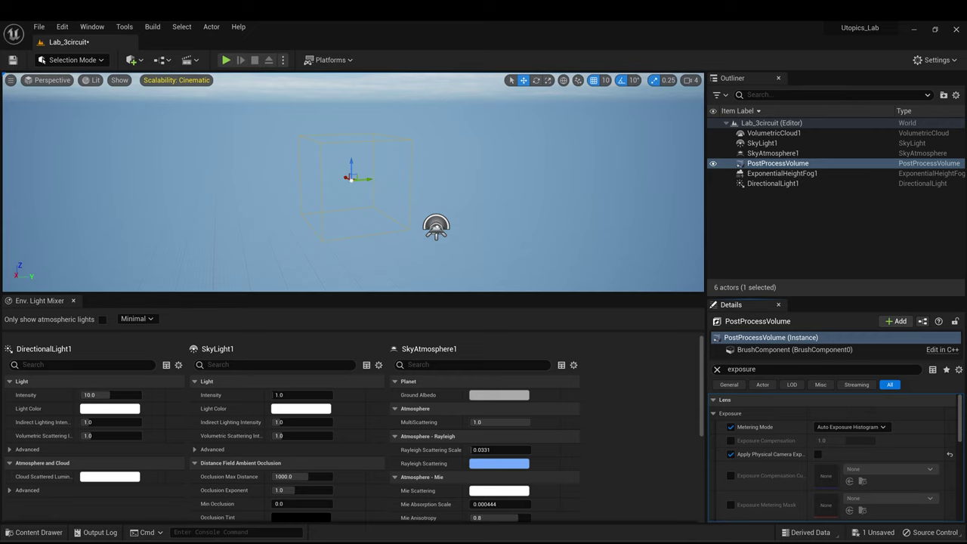
{"action": "left_click", "coordinate": [729, 440]}
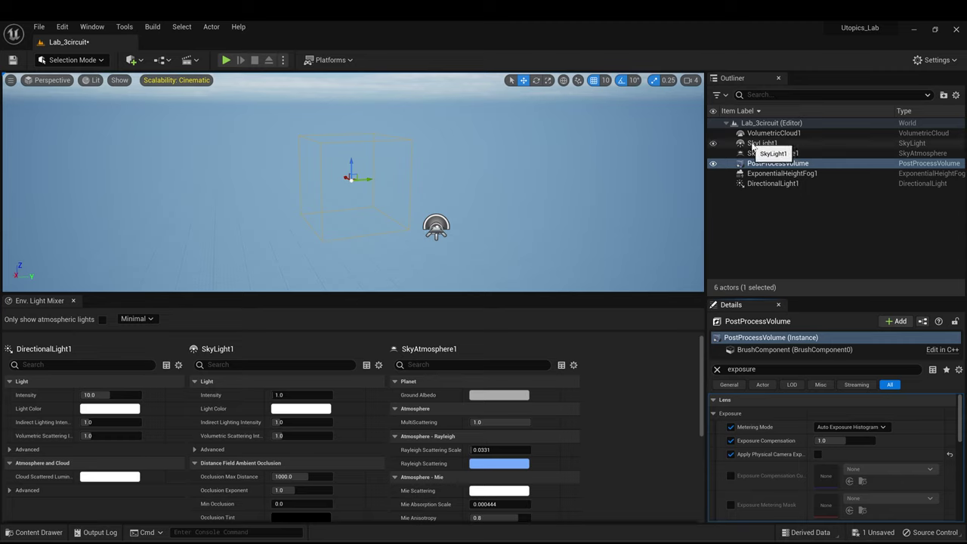
- Enable Volumetric Fog on the ExponentialHeightFog1 actor
{"action": "left_click", "coordinate": [788, 174]}
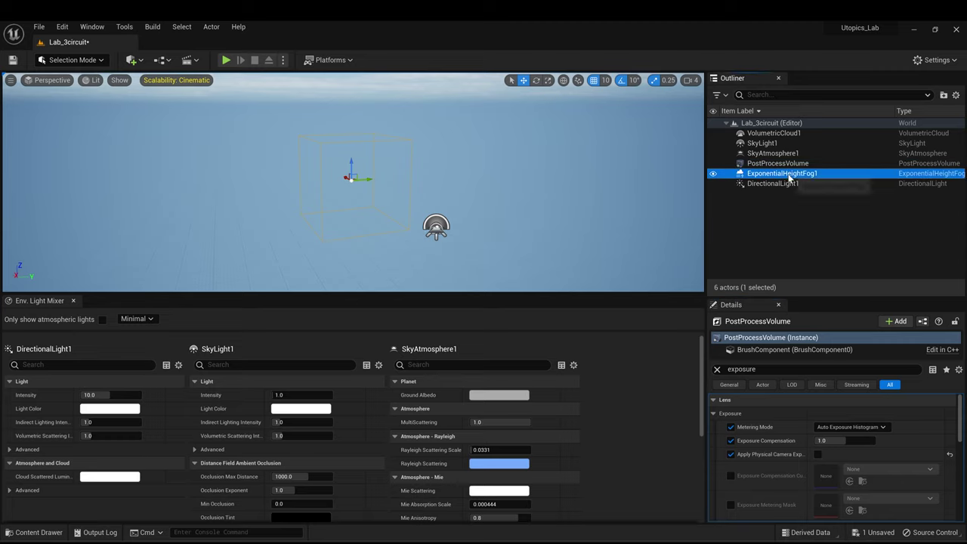
{"action": "left_click", "coordinate": [717, 369]}
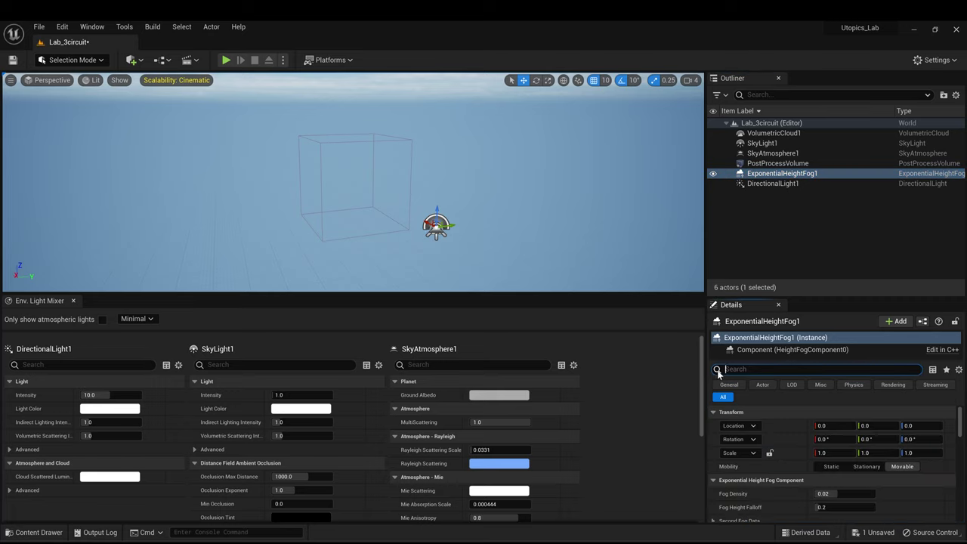
{"action": "scroll", "coordinate": [772, 501], "scroll_direction": "down", "scroll_amount": 3}
{"action": "scroll", "coordinate": [764, 450], "scroll_direction": "down", "scroll_amount": 5}
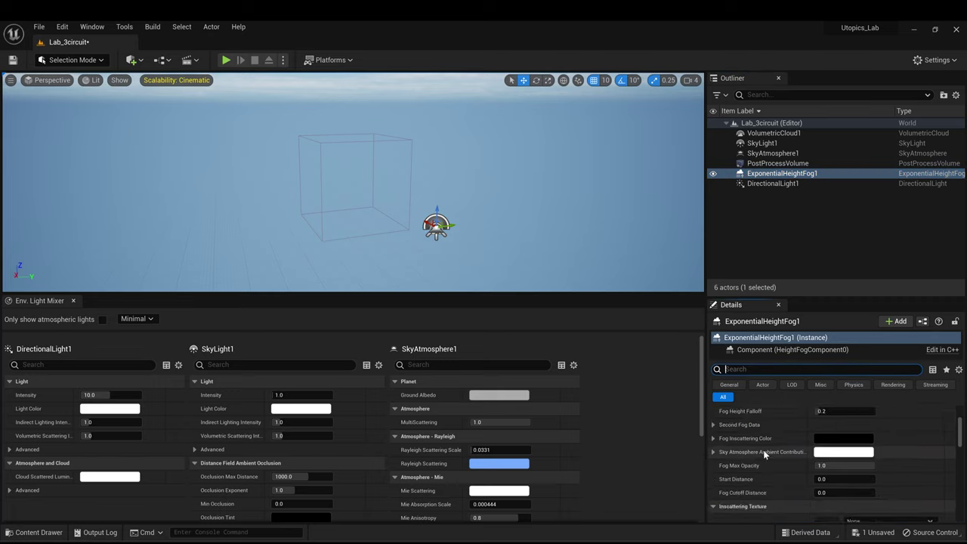
{"action": "scroll", "coordinate": [765, 448], "scroll_direction": "down", "scroll_amount": 5}
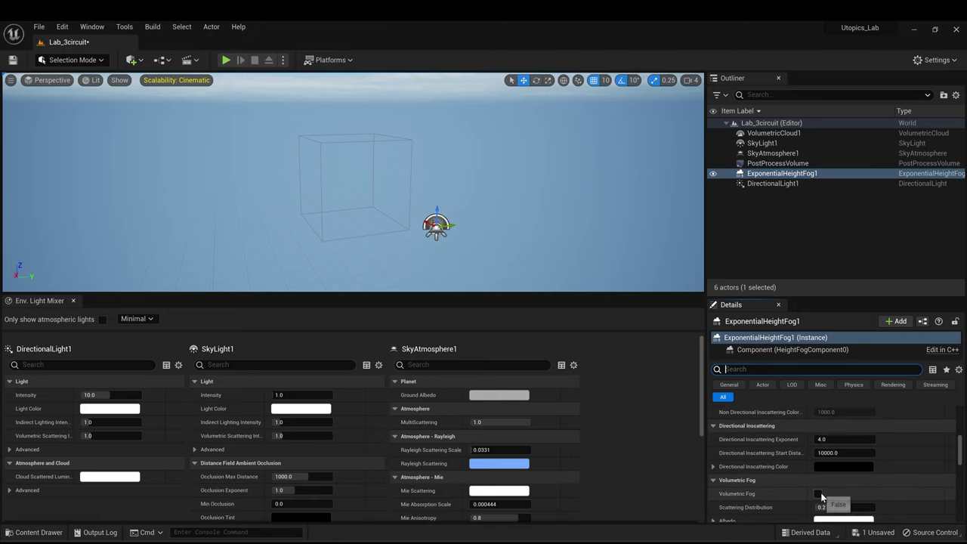
{"action": "left_click", "coordinate": [818, 493]}
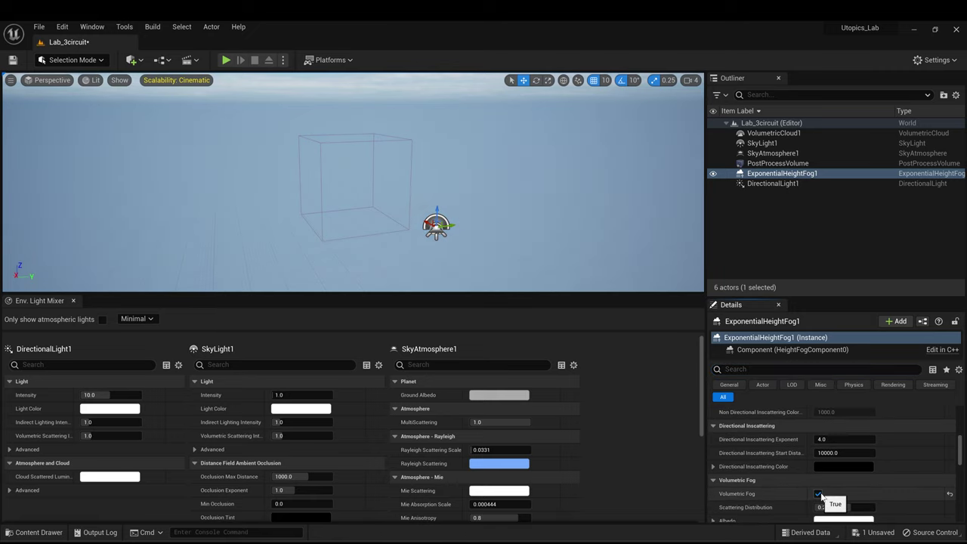
- Set the Volumetric Scattering Intensity of DirectionalLight1 to about 1.015
{"action": "left_click", "coordinate": [758, 185]}
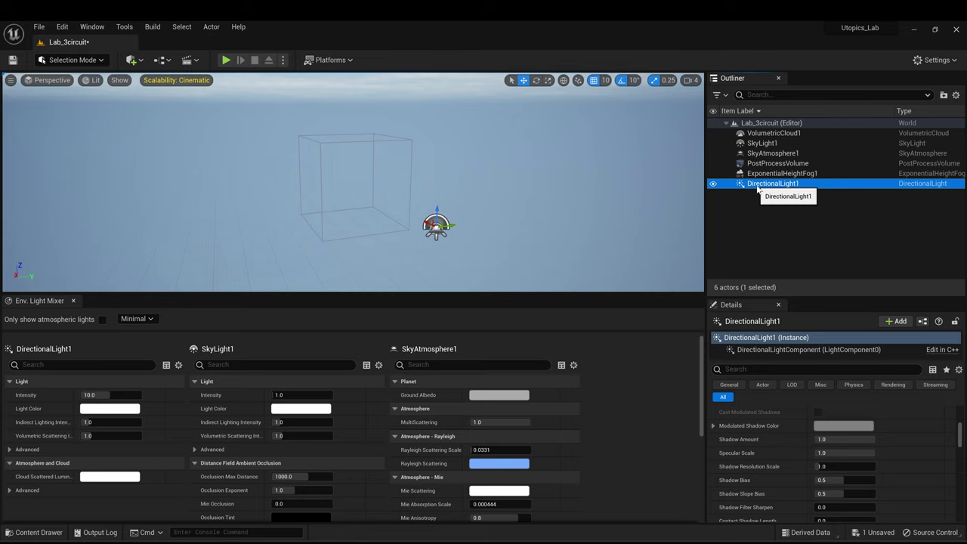
{"action": "scroll", "coordinate": [762, 428], "scroll_direction": "up", "scroll_amount": 10}
{"action": "scroll", "coordinate": [759, 427], "scroll_direction": "down", "scroll_amount": 5}
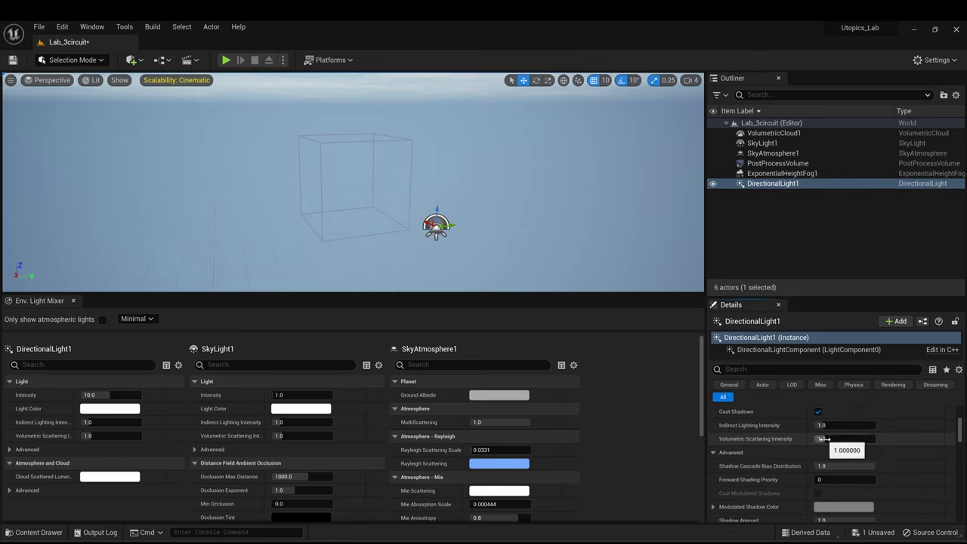
{"action": "mouse_move", "coordinate": [824, 440]}
{"action": "left_mouse_down"}
{"action": "mouse_move", "coordinate": [851, 440]}
{"action": "mouse_move", "coordinate": [830, 440]}
{"action": "left_mouse_up"}
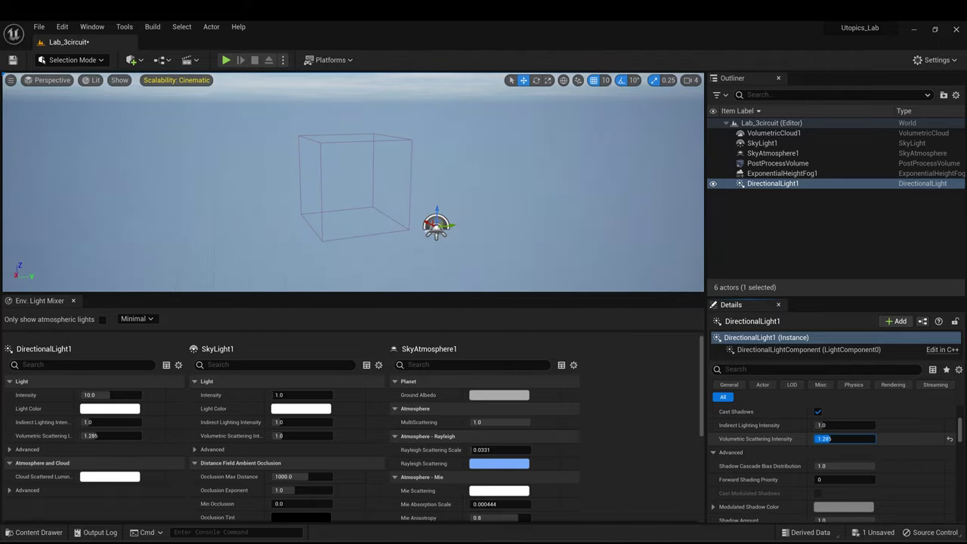
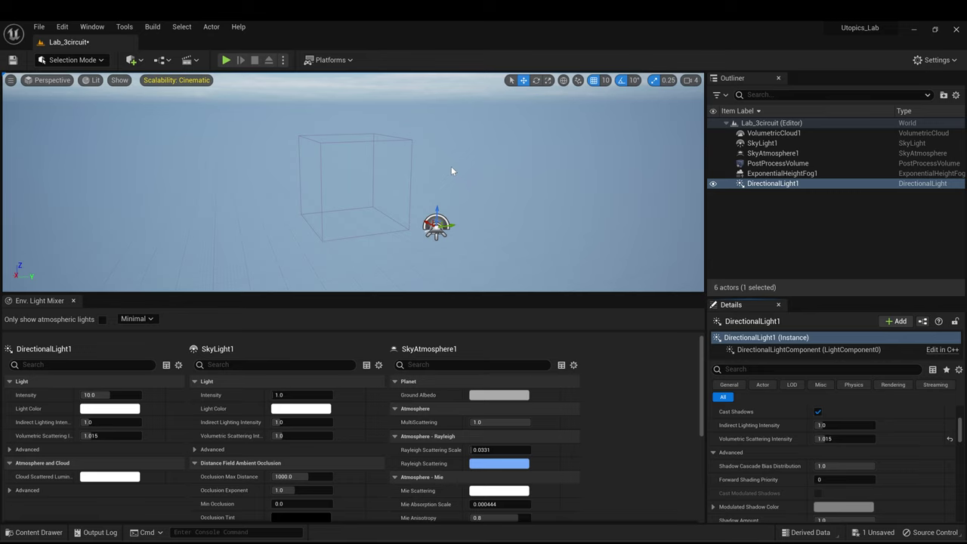
- Add a Plane shape to the level
{"action": "left_click", "coordinate": [131, 59]}
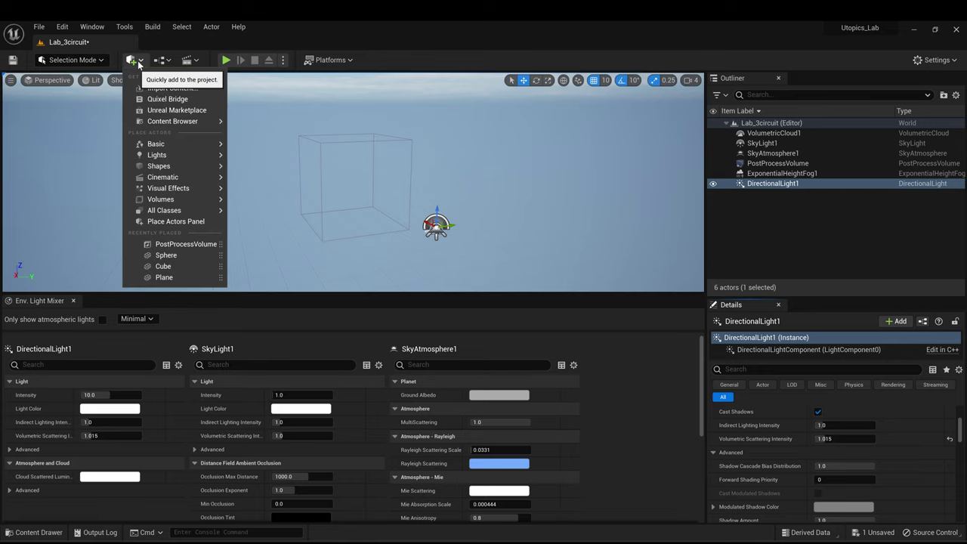
{"action": "mouse_move", "coordinate": [223, 167]}
{"action": "mouse_move", "coordinate": [205, 182]}
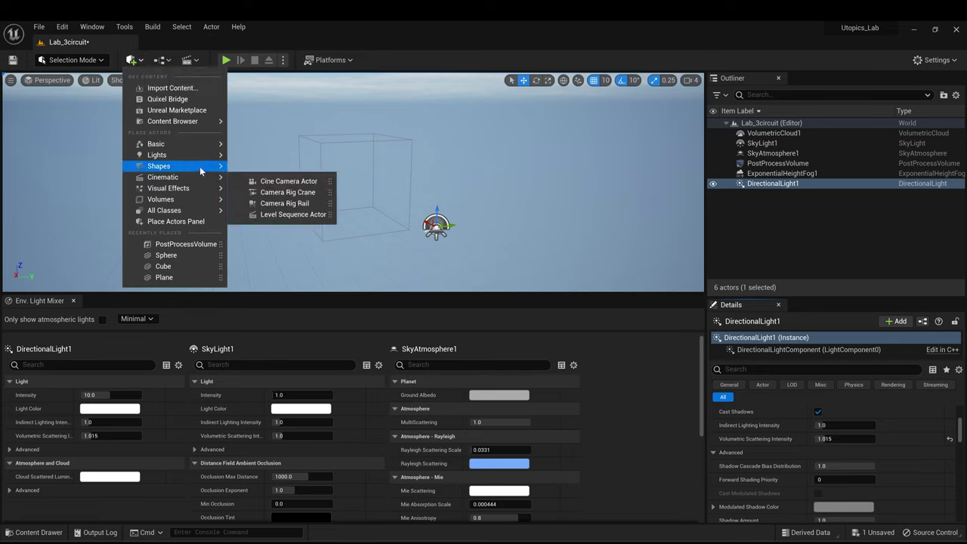
{"action": "left_click", "coordinate": [261, 215]}
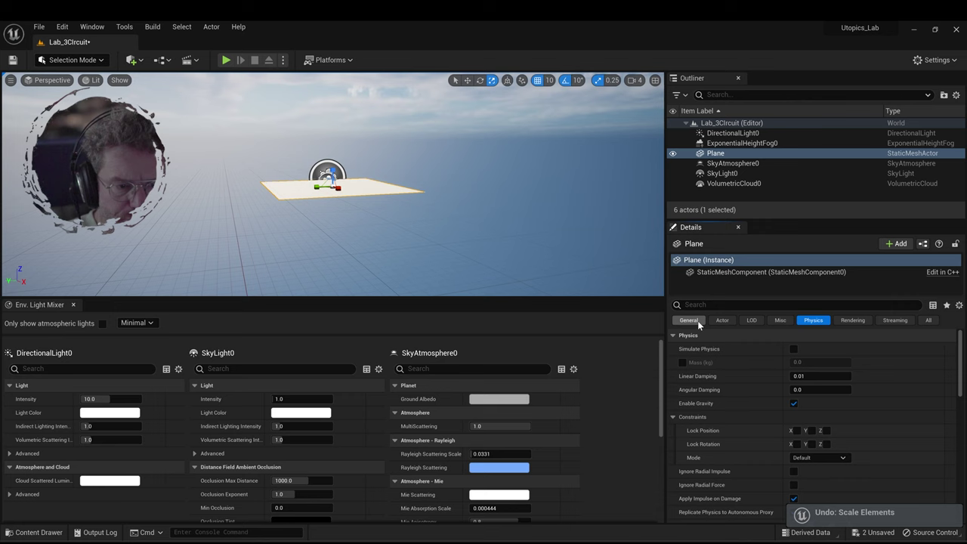
- Scale the plane uniformly to 100 with its proportions locked and close the Env. Light Mixer
{"action": "left_click", "coordinate": [689, 320]}
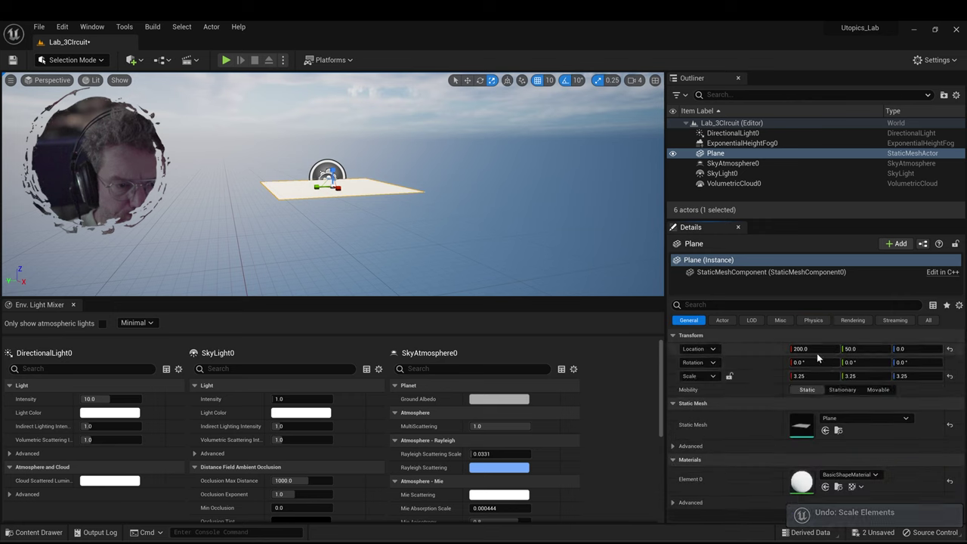
{"action": "left_click", "coordinate": [803, 375]}
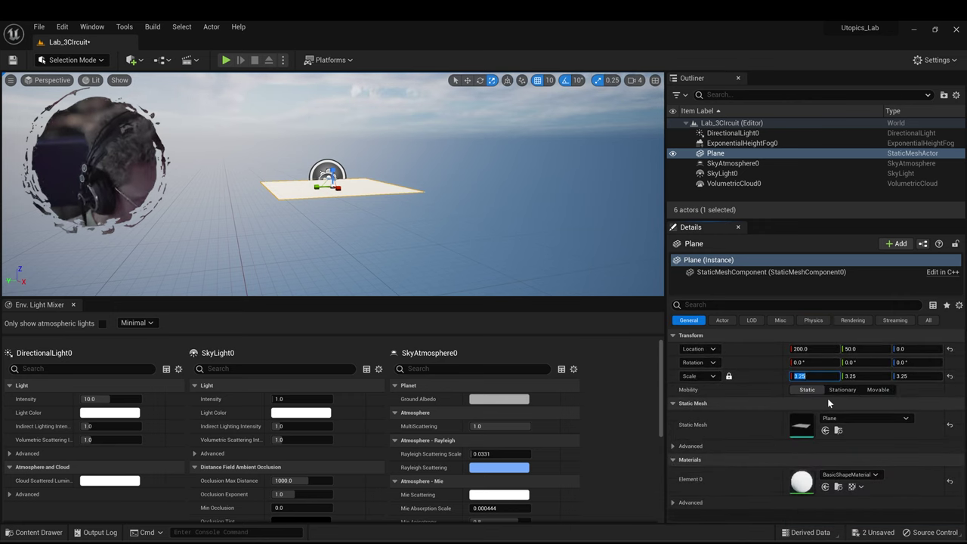
{"action": "type", "text": "100"}
{"action": "key", "text": "Return"}
{"action": "left_click_drag", "start_coordinate": [483, 204], "coordinate": [454, 261], "text": "alt"}
{"action": "left_click", "coordinate": [74, 305]}
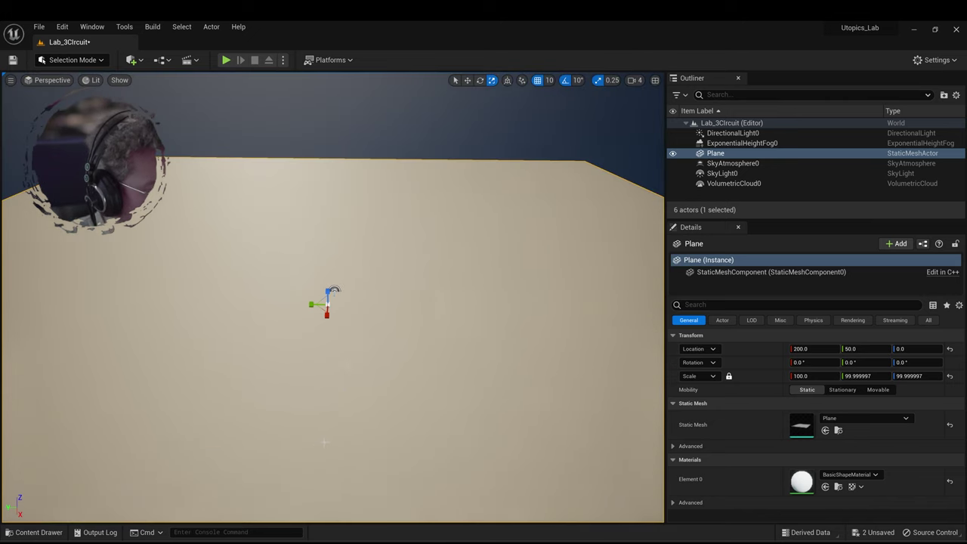
{"action": "left_click_drag", "start_coordinate": [332, 318], "coordinate": [397, 283], "text": "alt"}
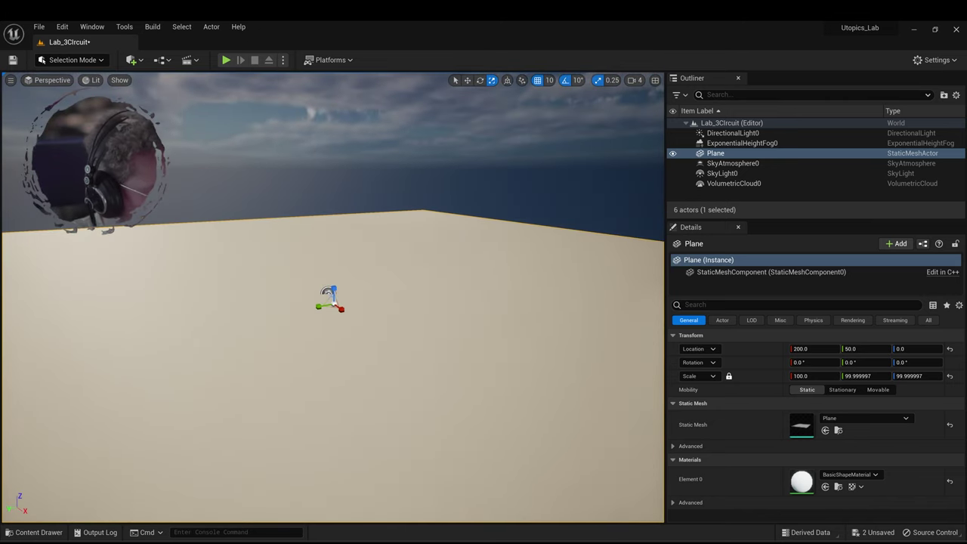
- Delete the Labrynth_3circuit_OG_Lab static mesh from the project's Fbx folder
{"action": "left_click", "coordinate": [34, 532]}
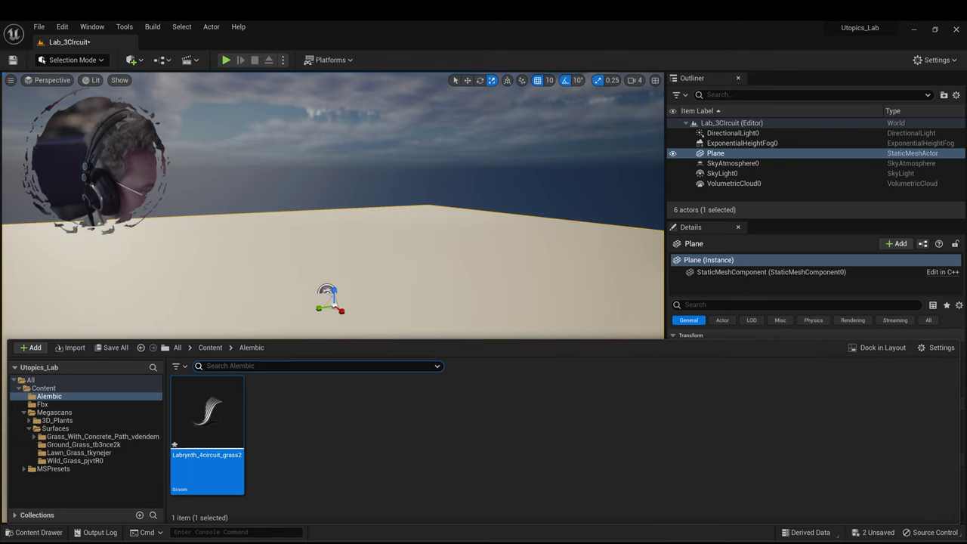
{"action": "left_click_drag", "start_coordinate": [357, 294], "coordinate": [334, 301], "text": "alt"}
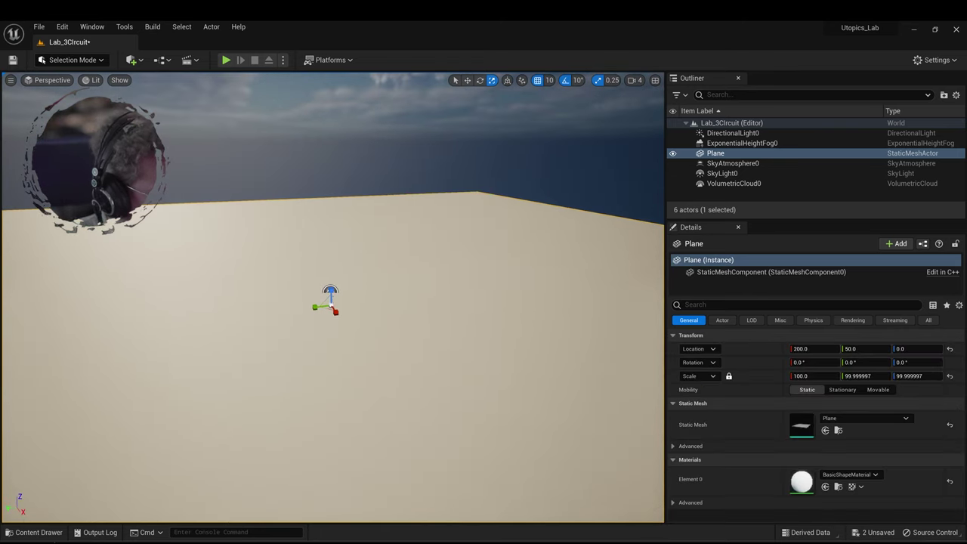
{"action": "left_click", "coordinate": [34, 532]}
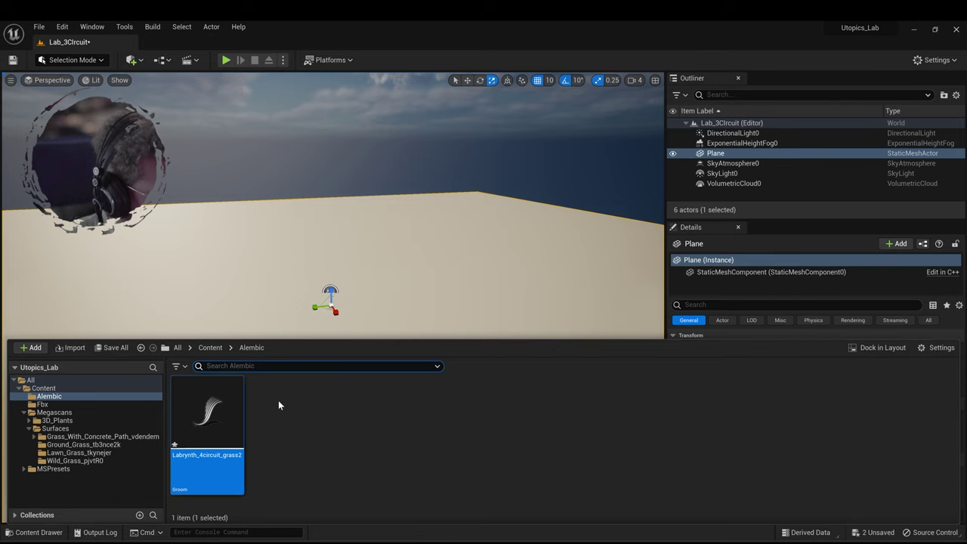
{"action": "left_click", "coordinate": [41, 405]}
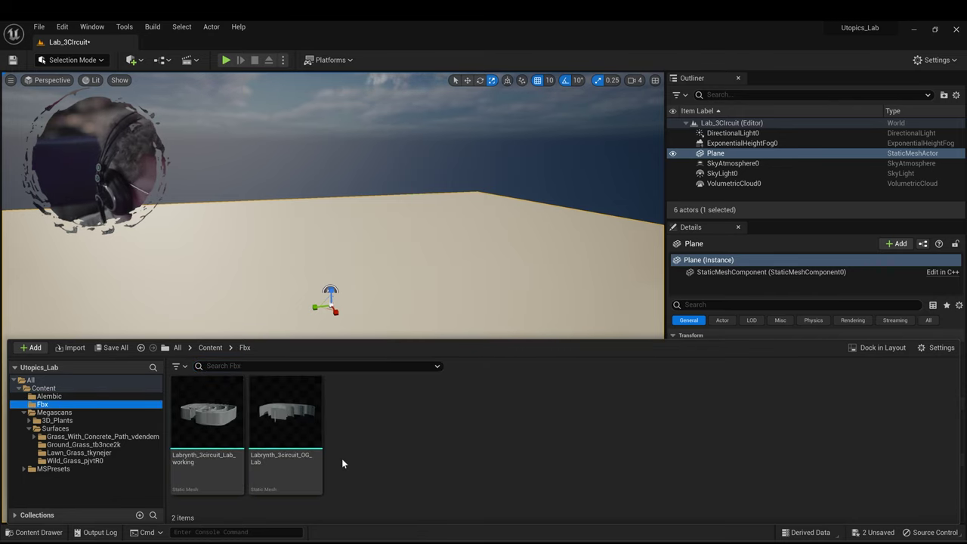
{"action": "mouse_move", "coordinate": [274, 430]}
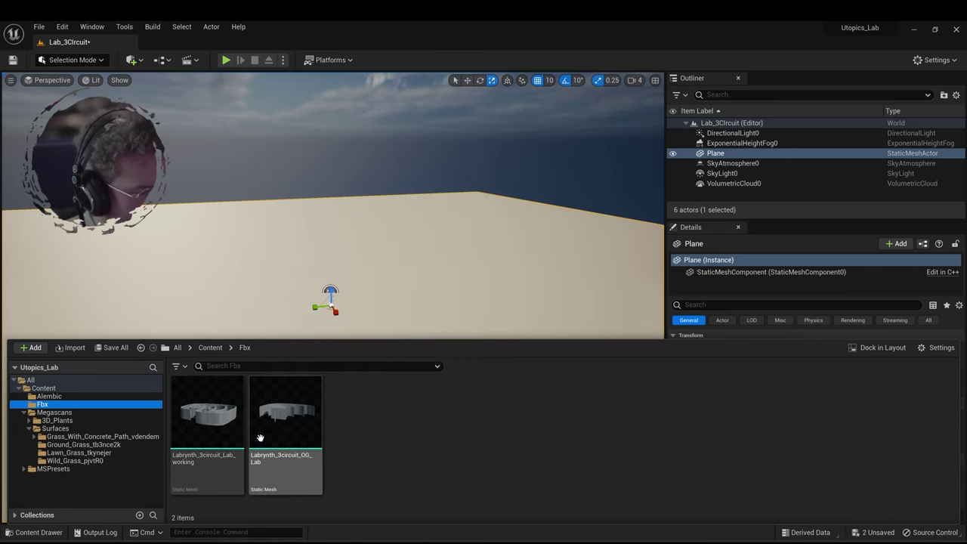
{"action": "left_click", "coordinate": [296, 427]}
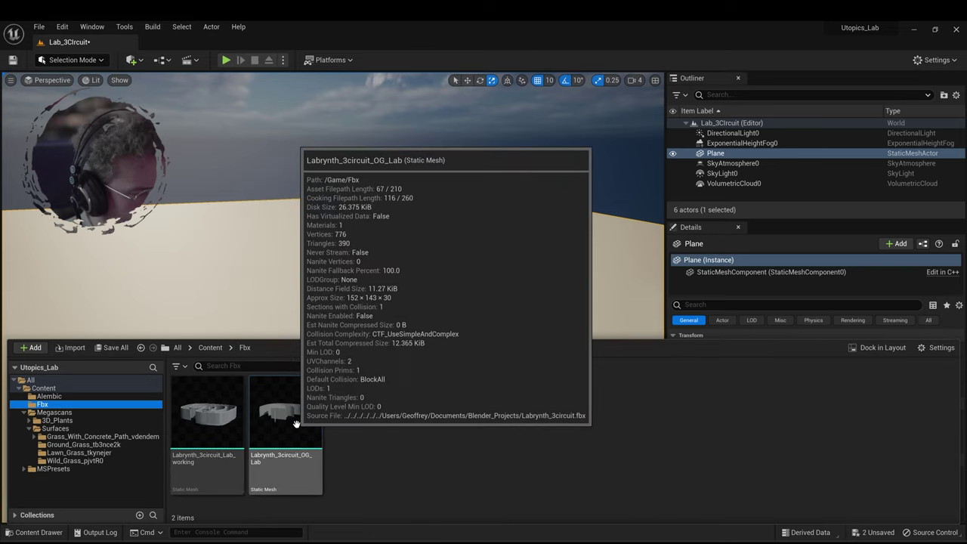
{"action": "key", "text": "Delete"}
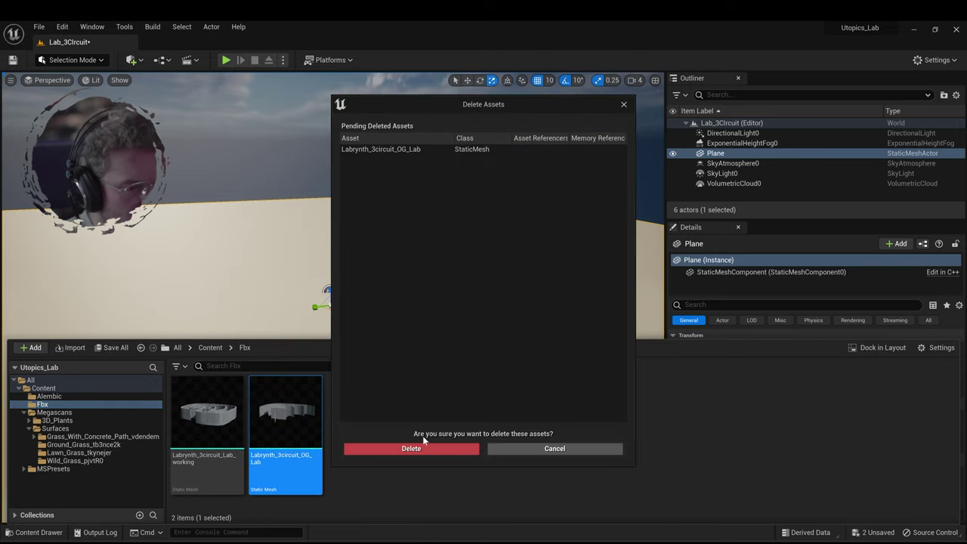
{"action": "left_click", "coordinate": [420, 452]}
- Place the Labrynth_3circuit_Lab_working static mesh on the plane at about X 60, Y 350, Z 0 and inspect its walls
{"action": "mouse_move", "coordinate": [212, 415]}
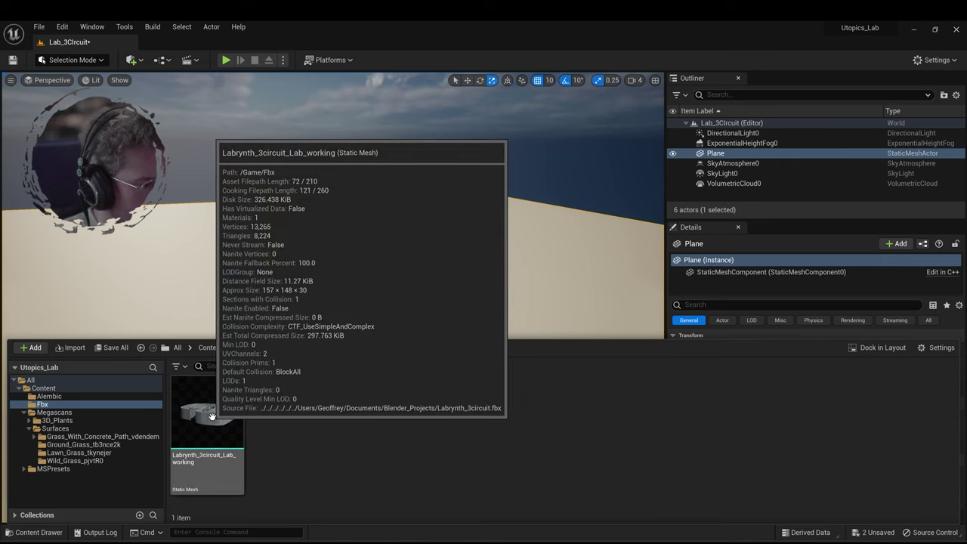
{"action": "left_click_drag", "start_coordinate": [212, 415], "coordinate": [328, 293]}
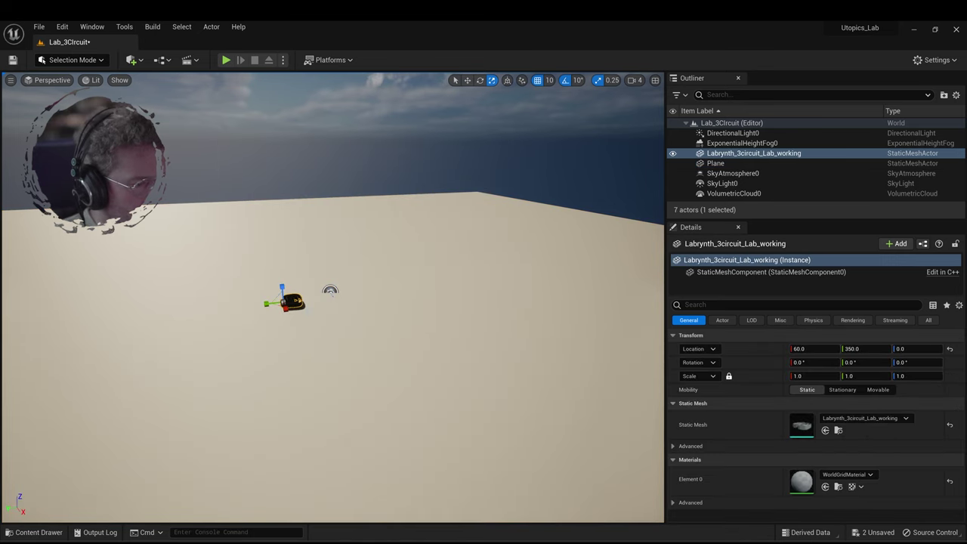
{"action": "key", "text": "f"}
{"action": "scroll", "coordinate": [298, 336], "scroll_direction": "up", "scroll_amount": 5}
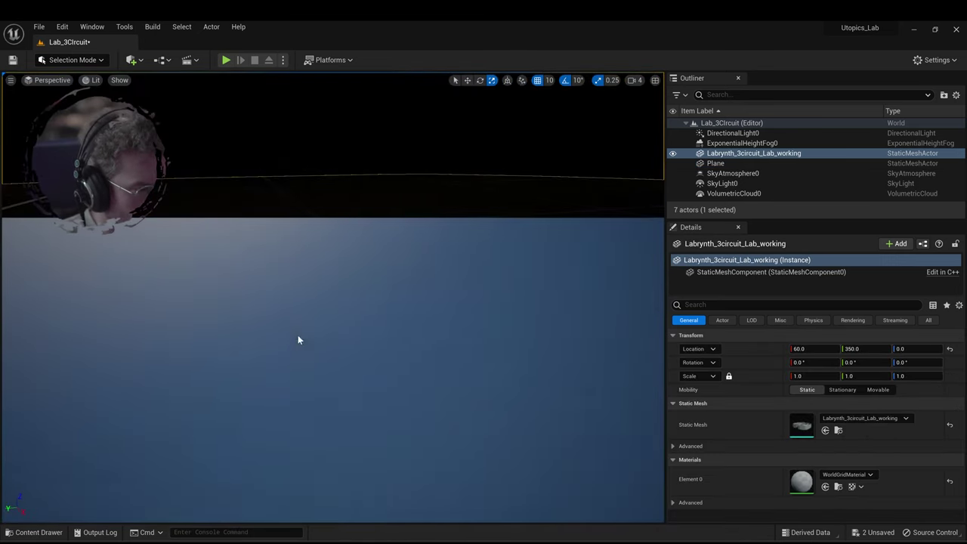
{"action": "scroll", "coordinate": [297, 336], "scroll_direction": "down", "scroll_amount": 3}
{"action": "scroll", "coordinate": [297, 339], "scroll_direction": "down", "scroll_amount": 10}
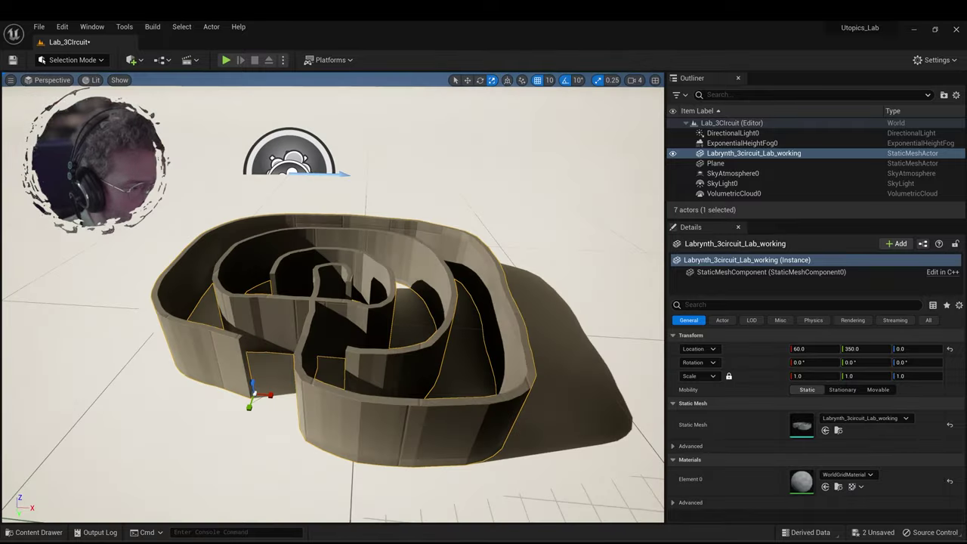
{"action": "left_click_drag", "start_coordinate": [332, 375], "coordinate": [337, 373], "text": "alt"}
{"action": "scroll", "coordinate": [337, 373], "scroll_direction": "up", "scroll_amount": 6}
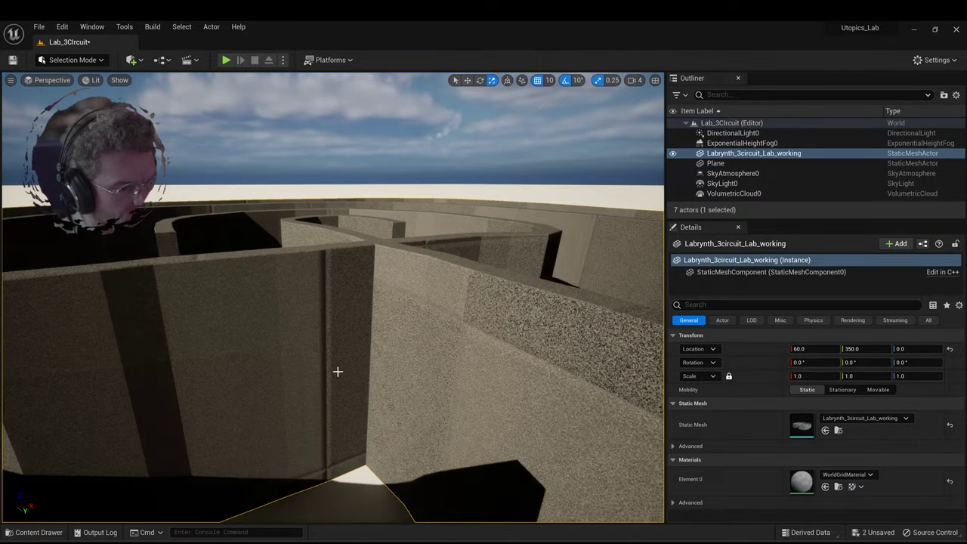
{"action": "scroll", "coordinate": [337, 372], "scroll_direction": "down", "scroll_amount": 6}
{"action": "left_click_drag", "start_coordinate": [414, 333], "coordinate": [423, 328], "text": "alt"}
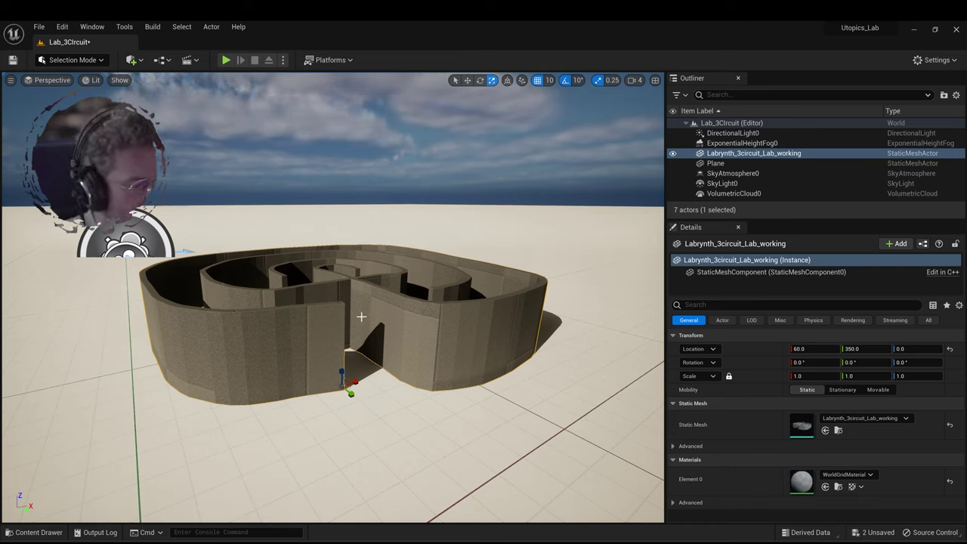
- Subdivide the Labrynth_3circuit_Lab_working mesh in Modeling Mode and accept the result
{"action": "left_click", "coordinate": [98, 60]}
{"action": "left_click", "coordinate": [72, 110]}
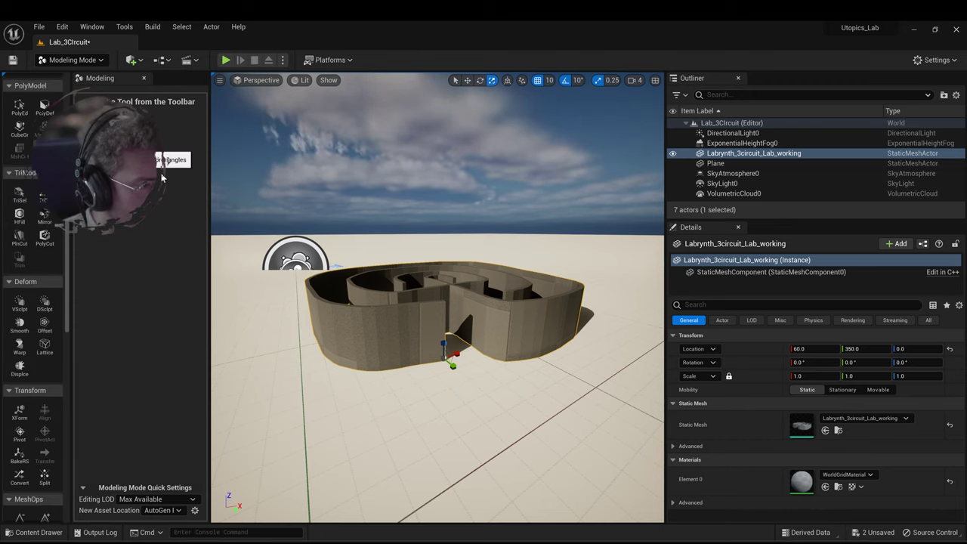
{"action": "left_click", "coordinate": [44, 147]}
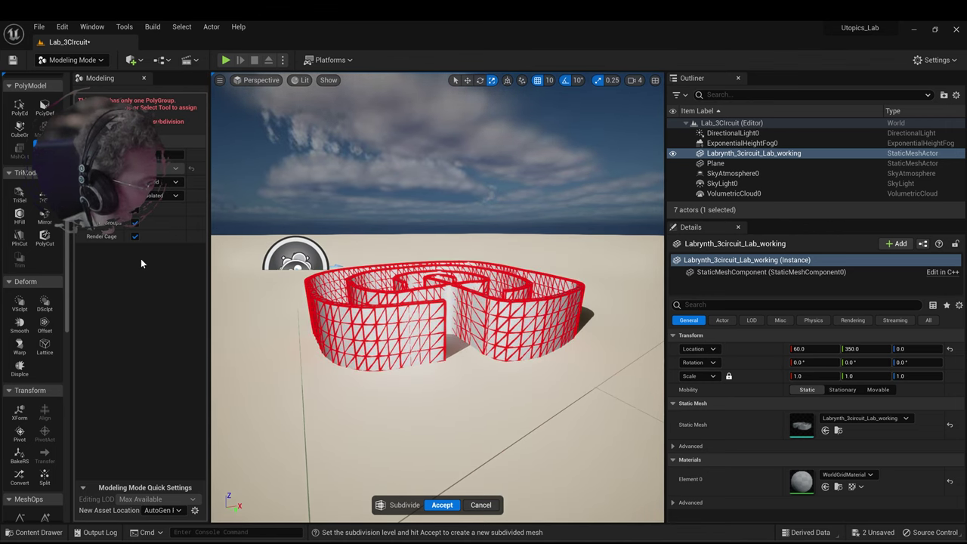
{"action": "scroll", "coordinate": [438, 307], "scroll_direction": "up", "scroll_amount": 5}
{"action": "key", "text": "f"}
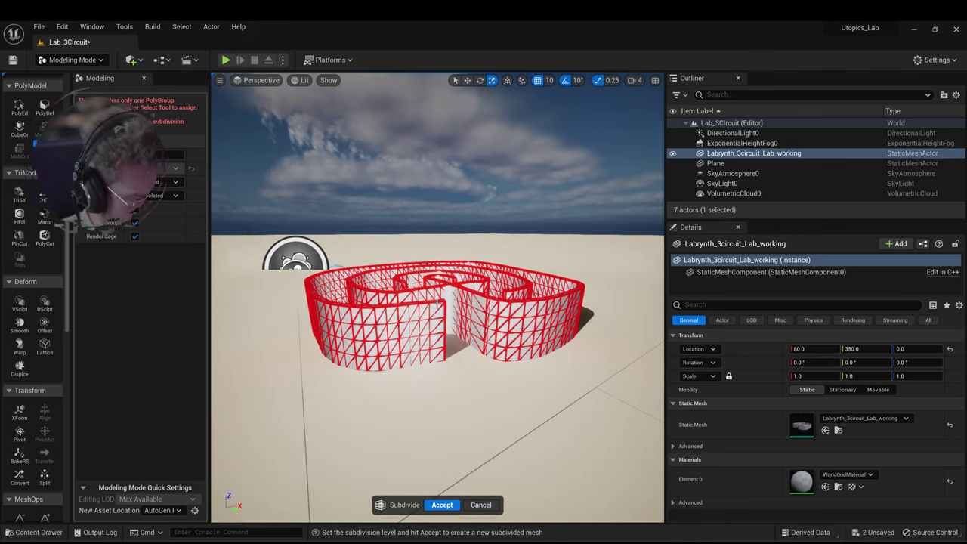
{"action": "left_click_drag", "start_coordinate": [438, 307], "coordinate": [439, 276], "text": "alt"}
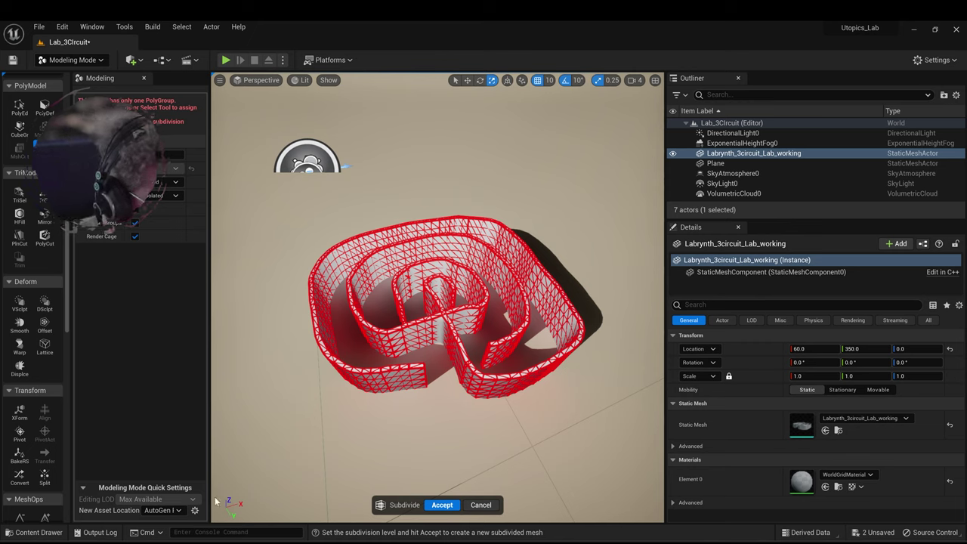
{"action": "left_click", "coordinate": [442, 505]}
- Generate new UVs for the labyrinth mesh with AutoUV and accept the result
{"action": "scroll", "coordinate": [29, 177], "scroll_direction": "down", "scroll_amount": 5}
{"action": "scroll", "coordinate": [54, 226], "scroll_direction": "up", "scroll_amount": 4}
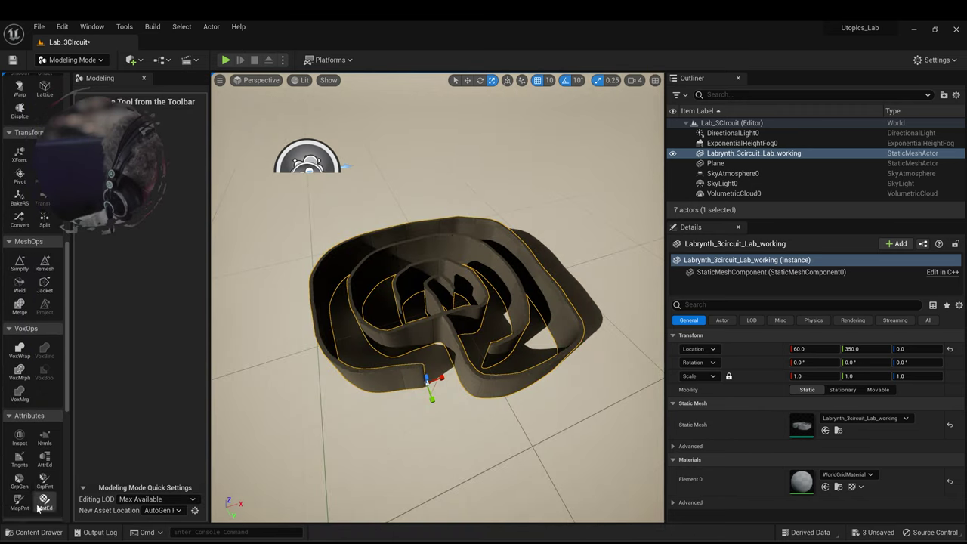
{"action": "scroll", "coordinate": [27, 474], "scroll_direction": "down", "scroll_amount": 4}
{"action": "scroll", "coordinate": [27, 475], "scroll_direction": "down", "scroll_amount": 1}
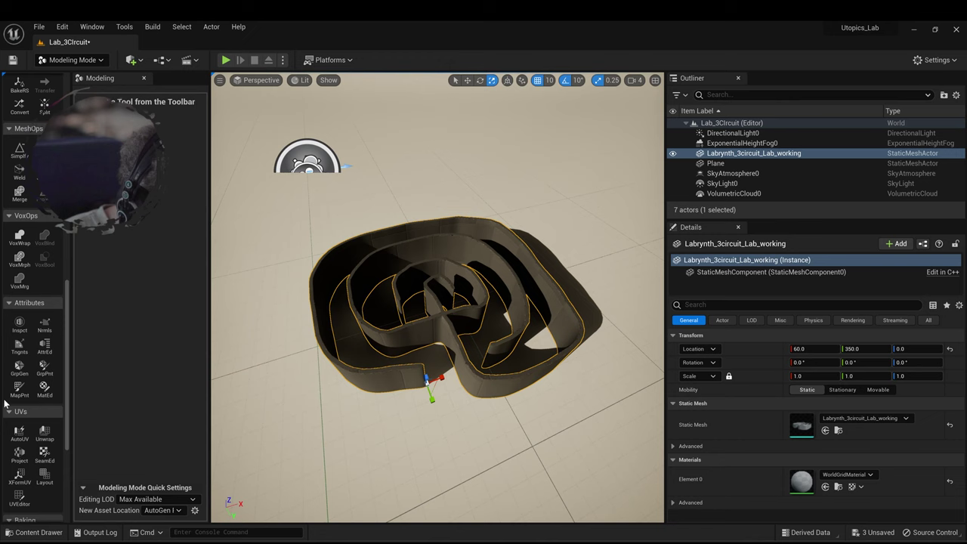
{"action": "left_click", "coordinate": [20, 435]}
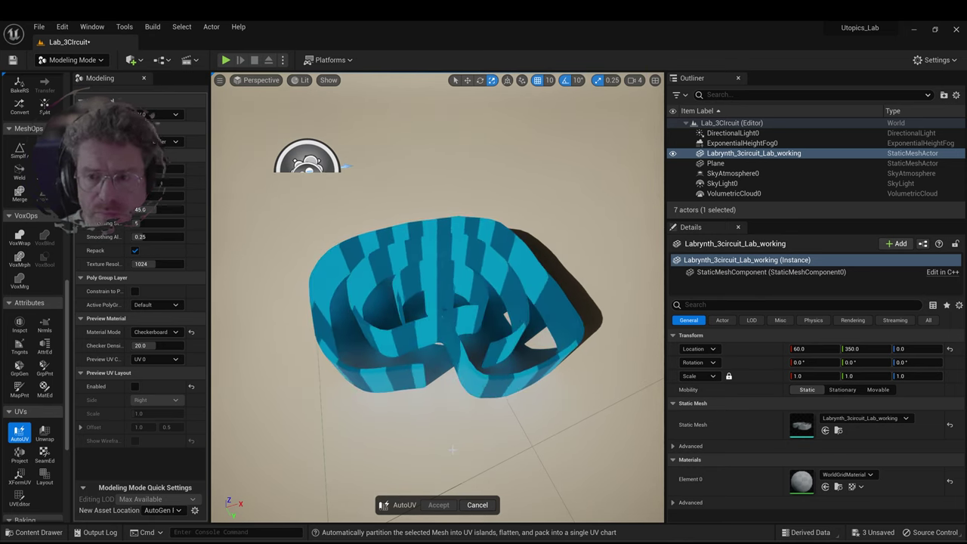
{"action": "left_click_drag", "start_coordinate": [453, 449], "coordinate": [416, 432], "text": "alt"}
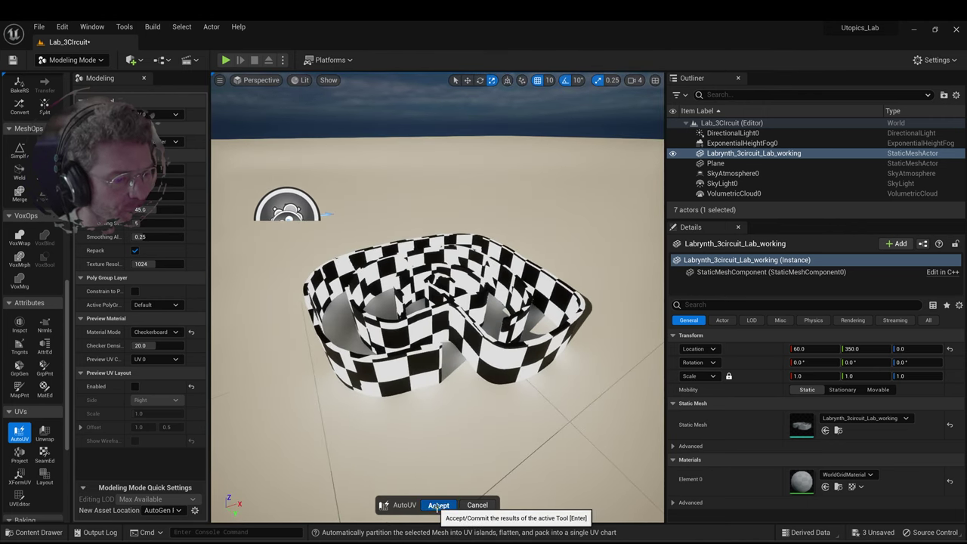
{"action": "left_click", "coordinate": [438, 505]}
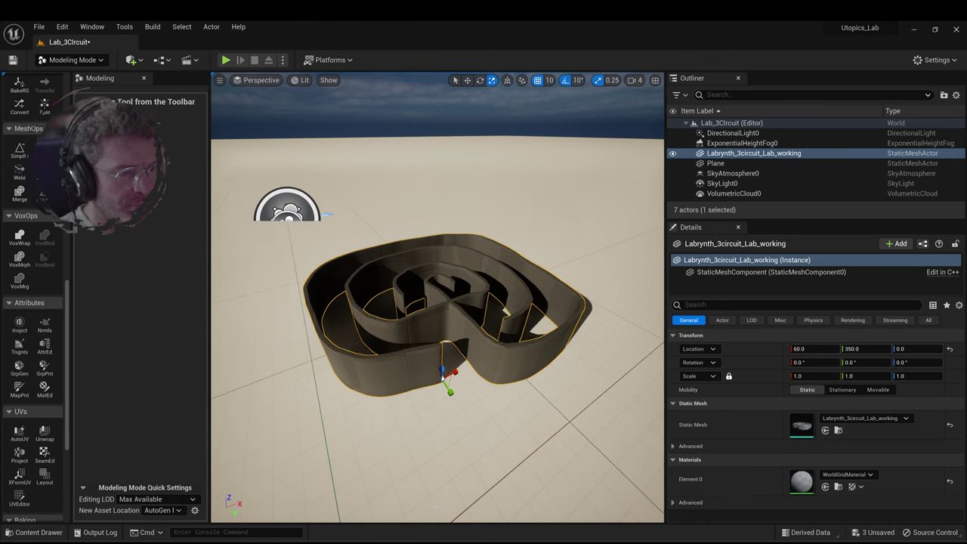
- Inspect the smoothed labyrinth walls, return to Selection Mode and clear the selection
{"action": "scroll", "coordinate": [458, 373], "scroll_direction": "up", "scroll_amount": 4}
{"action": "scroll", "coordinate": [457, 373], "scroll_direction": "down", "scroll_amount": 4}
{"action": "left_click_drag", "start_coordinate": [476, 392], "coordinate": [455, 356], "text": "alt"}
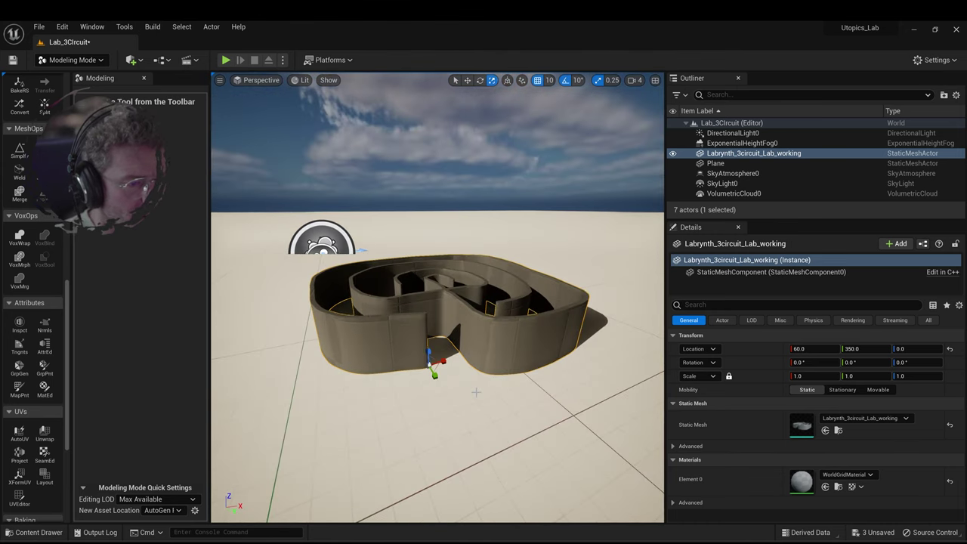
{"action": "left_click", "coordinate": [473, 391]}
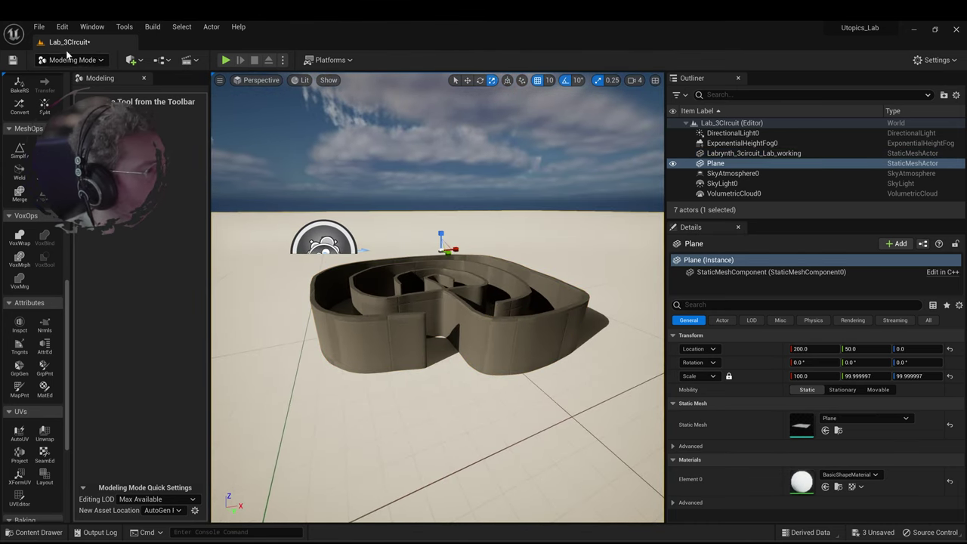
{"action": "left_click", "coordinate": [65, 59]}
{"action": "left_click", "coordinate": [74, 78]}
{"action": "key", "text": "Escape"}
{"action": "scroll", "coordinate": [314, 265], "scroll_direction": "down", "scroll_amount": 6}
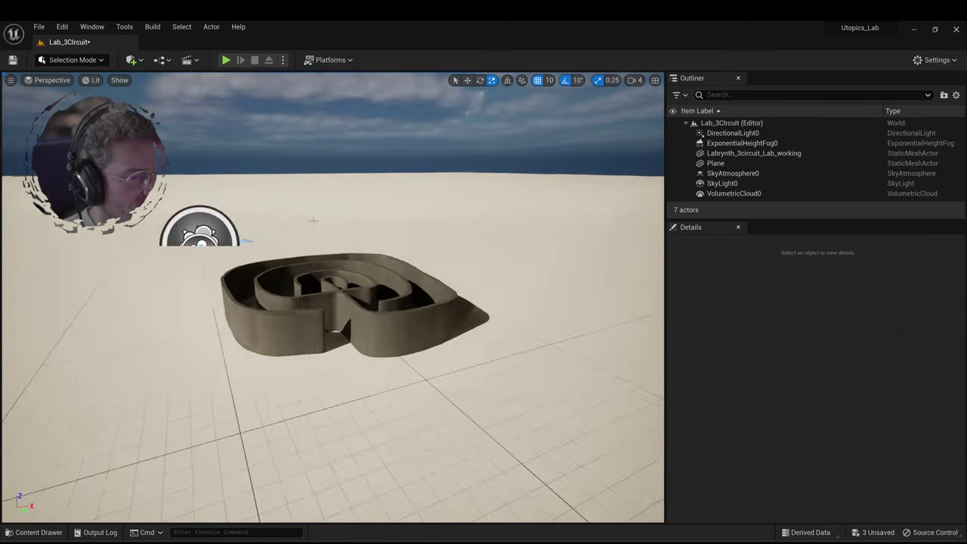
- Examine the labyrinth and surrounding ground from several angles and distances with the plane selected
{"action": "left_click_drag", "start_coordinate": [306, 226], "coordinate": [313, 265], "text": "alt"}
{"action": "scroll", "coordinate": [313, 265], "scroll_direction": "up", "scroll_amount": 1}
{"action": "middle_click_drag", "start_coordinate": [314, 264], "coordinate": [342, 326], "text": "alt"}
{"action": "scroll", "coordinate": [342, 326], "scroll_direction": "up", "scroll_amount": 6}
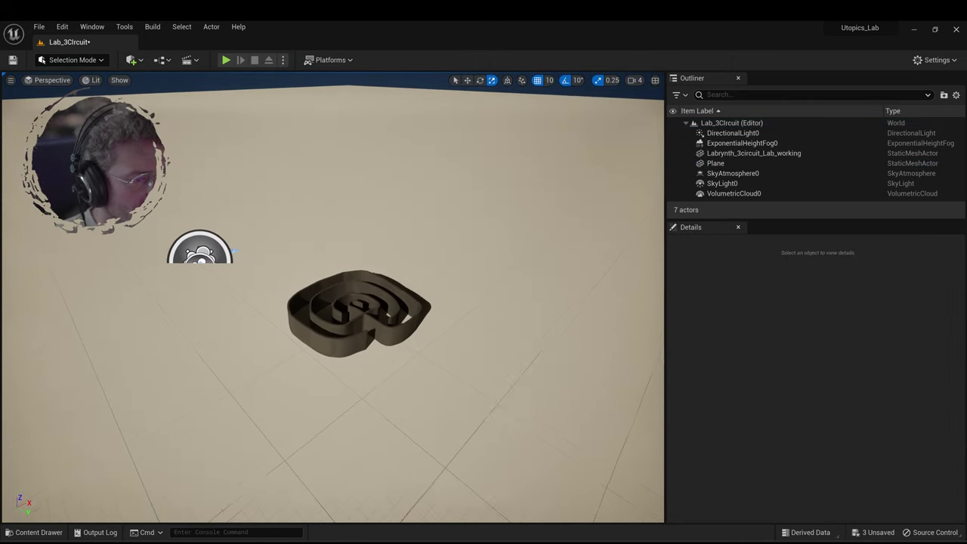
{"action": "left_click_drag", "start_coordinate": [360, 337], "coordinate": [330, 296], "text": "alt"}
{"action": "scroll", "coordinate": [330, 296], "scroll_direction": "down", "scroll_amount": 6}
{"action": "left_click", "coordinate": [378, 352]}
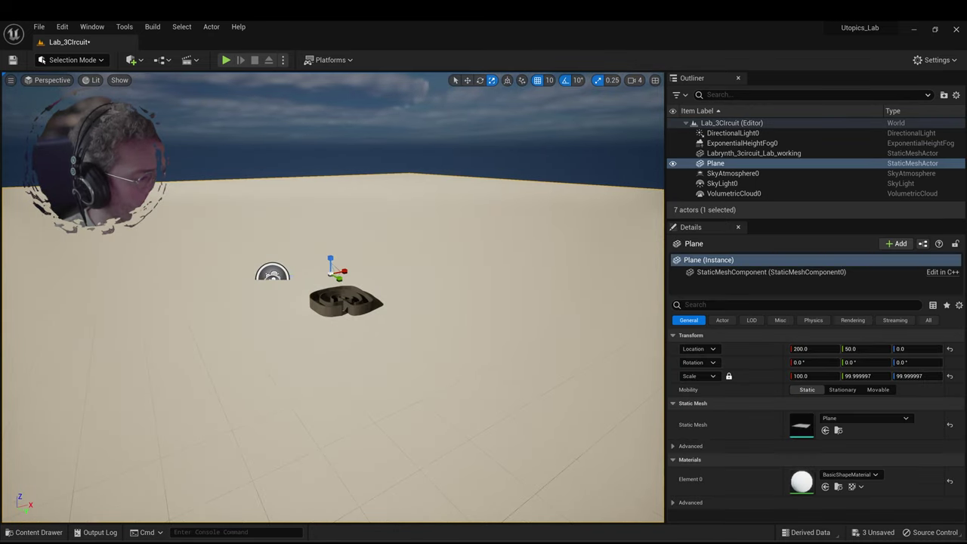
{"action": "left_click", "coordinate": [716, 164]}
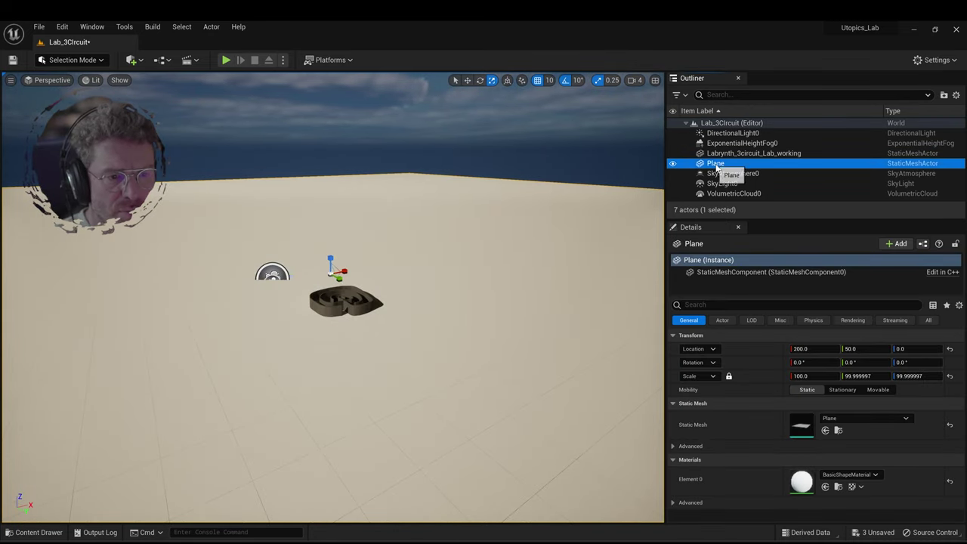
{"action": "scroll", "coordinate": [377, 347], "scroll_direction": "up", "scroll_amount": 5}
{"action": "left_click_drag", "start_coordinate": [377, 347], "coordinate": [377, 370], "text": "alt"}
{"action": "scroll", "coordinate": [375, 345], "scroll_direction": "up", "scroll_amount": 8}
{"action": "scroll", "coordinate": [377, 347], "scroll_direction": "down", "scroll_amount": 10}
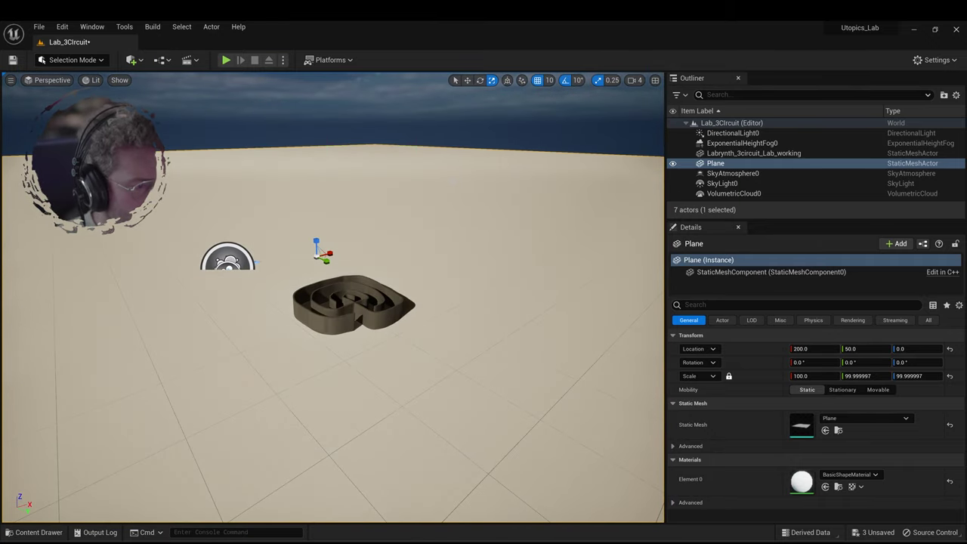
{"action": "scroll", "coordinate": [361, 372], "scroll_direction": "up", "scroll_amount": 4}
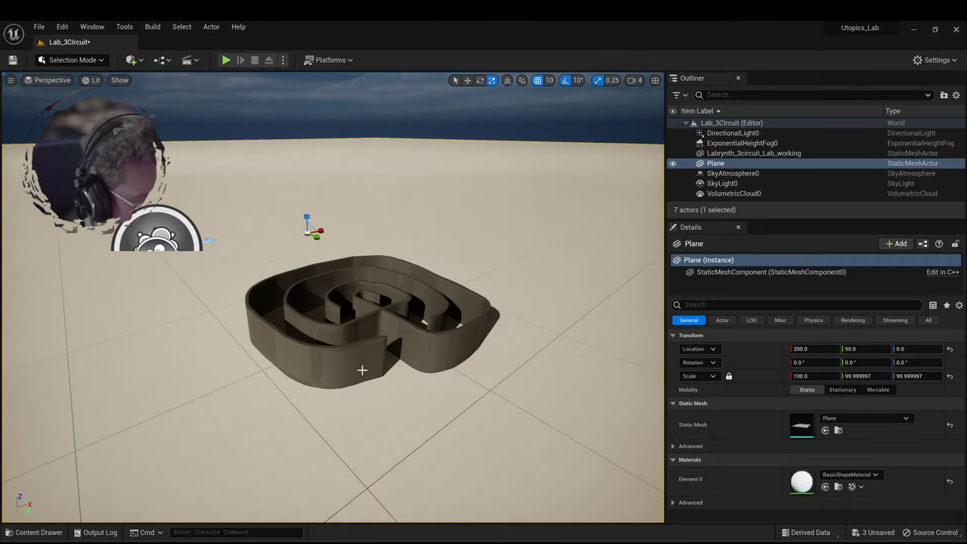
{"action": "scroll", "coordinate": [362, 370], "scroll_direction": "down", "scroll_amount": 3}
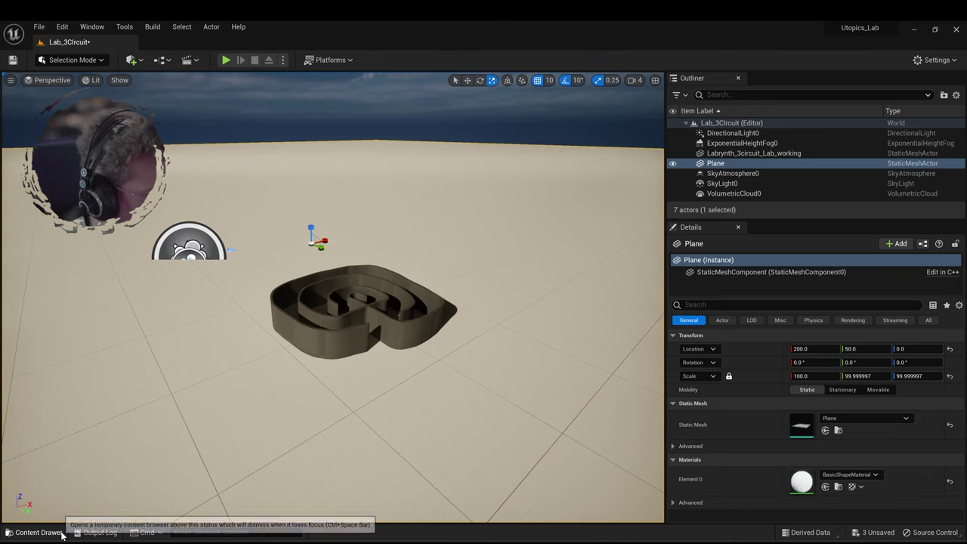
- Apply the MI_Wild_Grass_pjvtR0_4K material from the Megascans Surfaces folder to the ground plane
{"action": "left_click", "coordinate": [38, 532]}
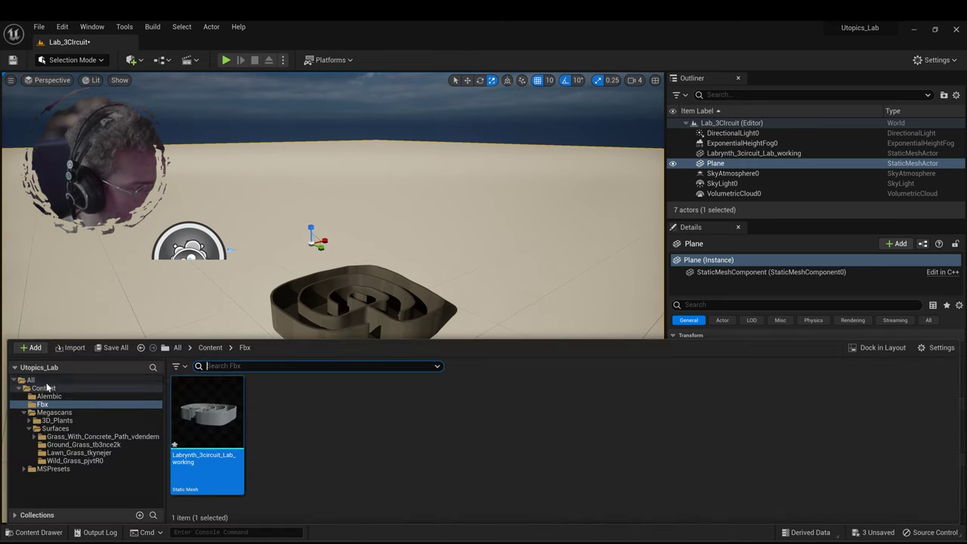
{"action": "left_click", "coordinate": [89, 437]}
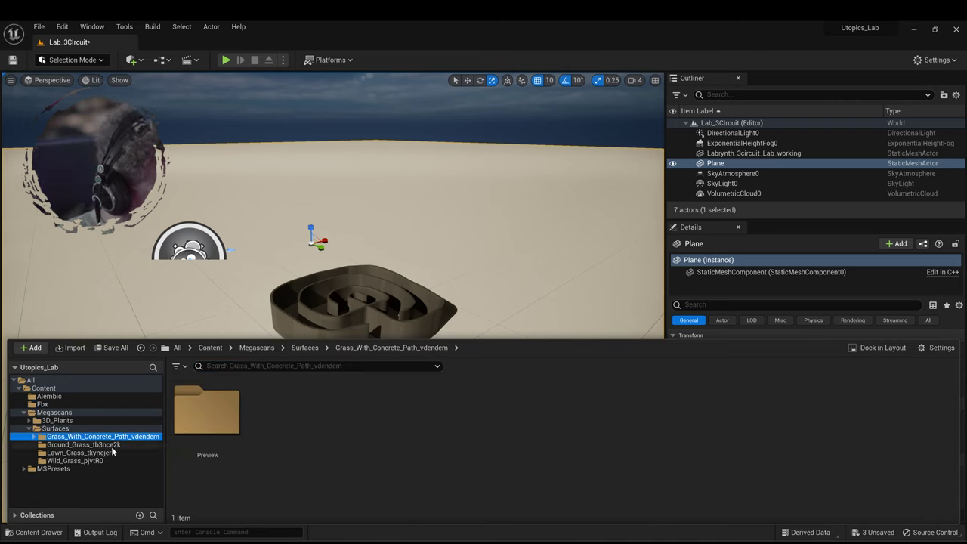
{"action": "left_click", "coordinate": [77, 461]}
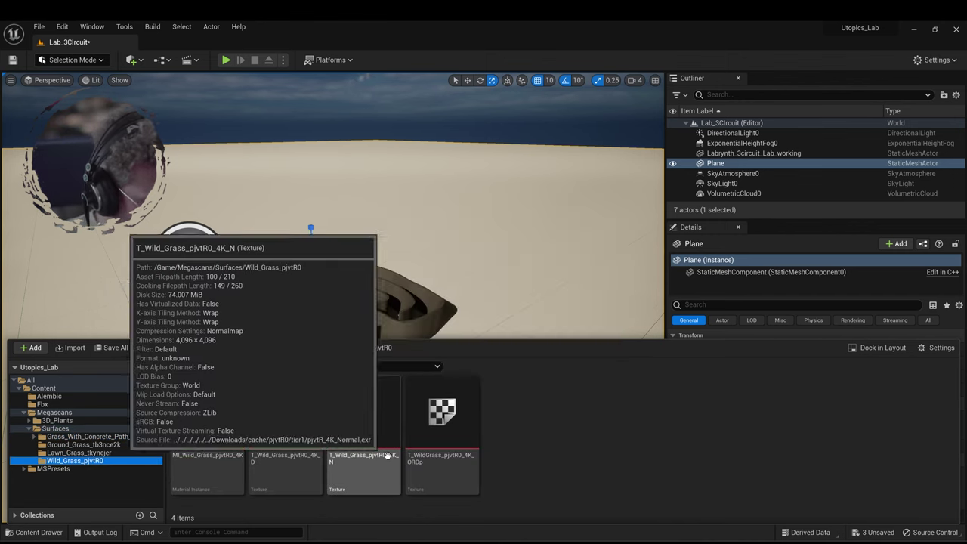
{"action": "left_click", "coordinate": [205, 427]}
{"action": "left_click_drag", "start_coordinate": [206, 427], "coordinate": [499, 264]}
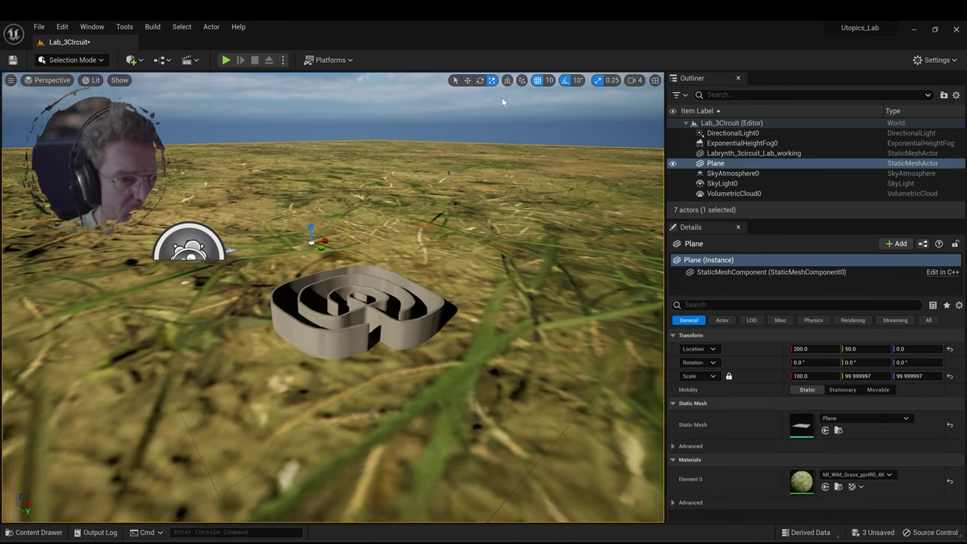
- Open the plane's wild grass material instance docked beside the level and enable its Tiling/Offset parameter
{"action": "scroll", "coordinate": [321, 277], "scroll_direction": "down", "scroll_amount": 10}
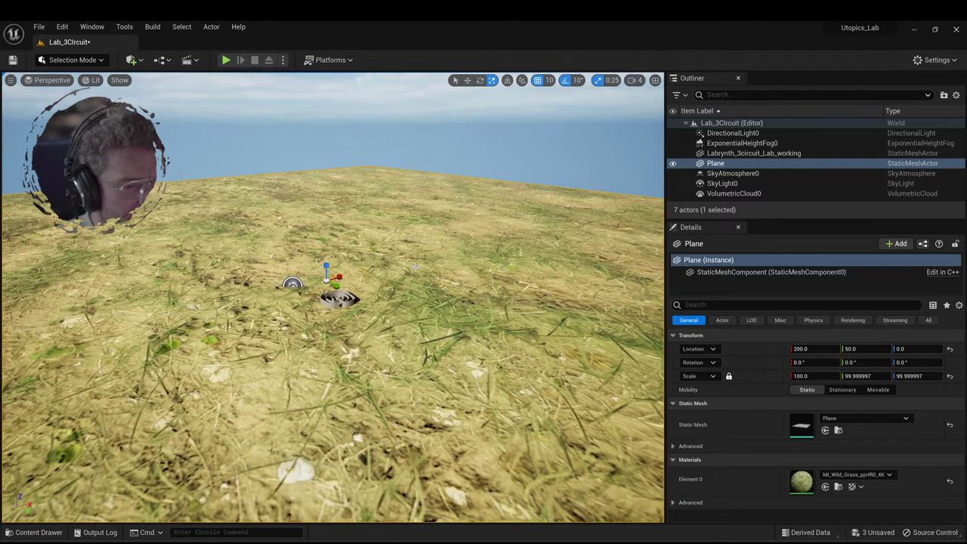
{"action": "scroll", "coordinate": [414, 327], "scroll_direction": "up", "scroll_amount": 10}
{"action": "double_click", "coordinate": [801, 483]}
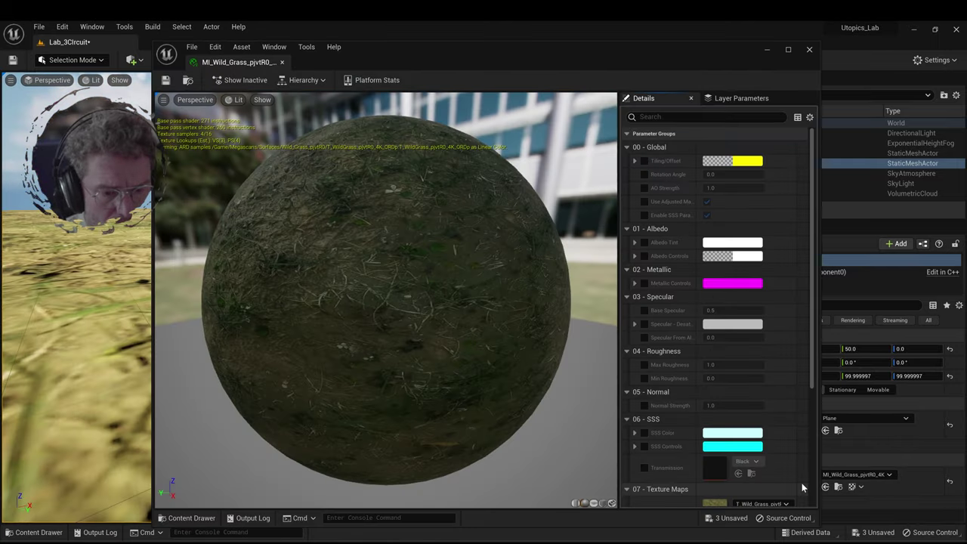
{"action": "left_click_drag", "start_coordinate": [239, 61], "coordinate": [171, 48]}
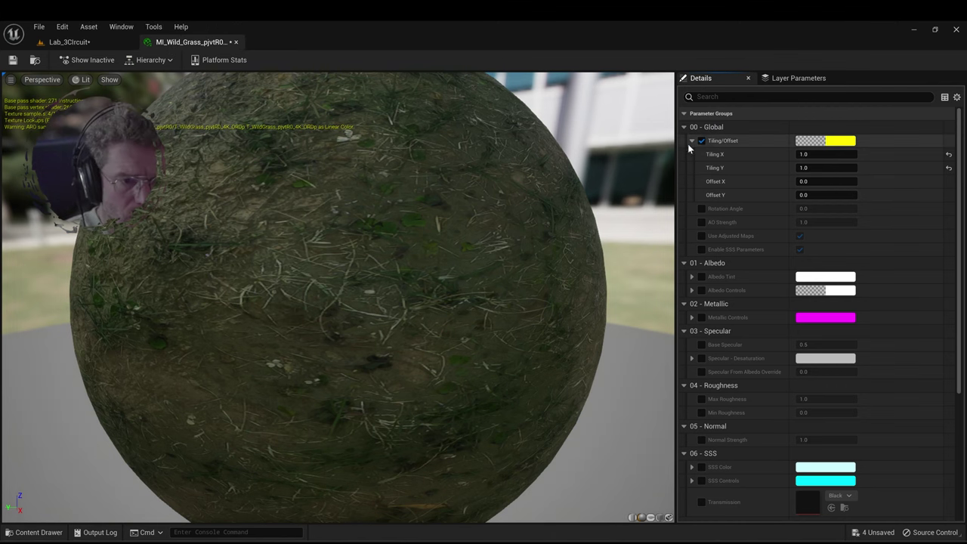
- Set the wild grass material's Tiling X and Tiling Y to 100
{"action": "mouse_move", "coordinate": [801, 154]}
{"action": "left_mouse_down"}
{"action": "mouse_move", "coordinate": [846, 155]}
{"action": "mouse_move", "coordinate": [804, 154]}
{"action": "left_mouse_up"}
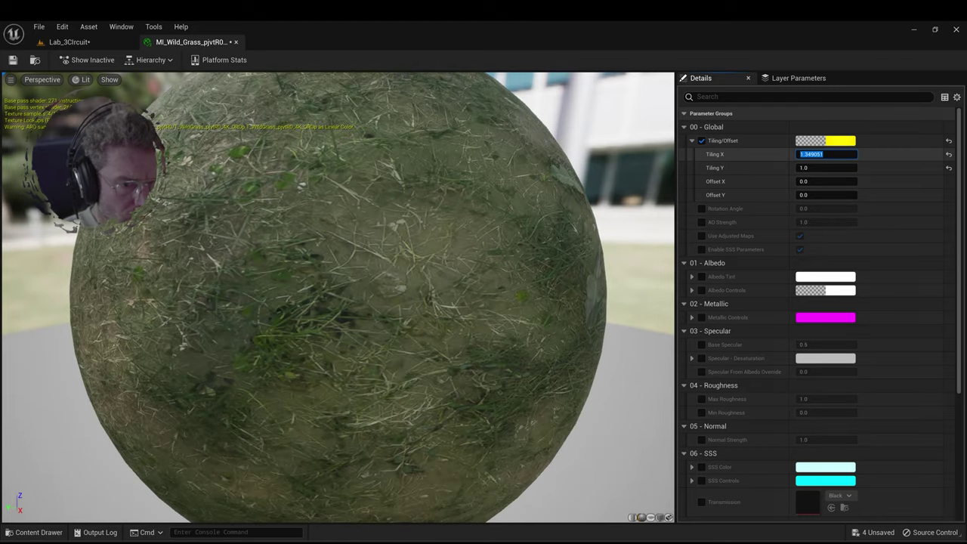
{"action": "type", "text": "100"}
{"action": "key", "text": "Return"}
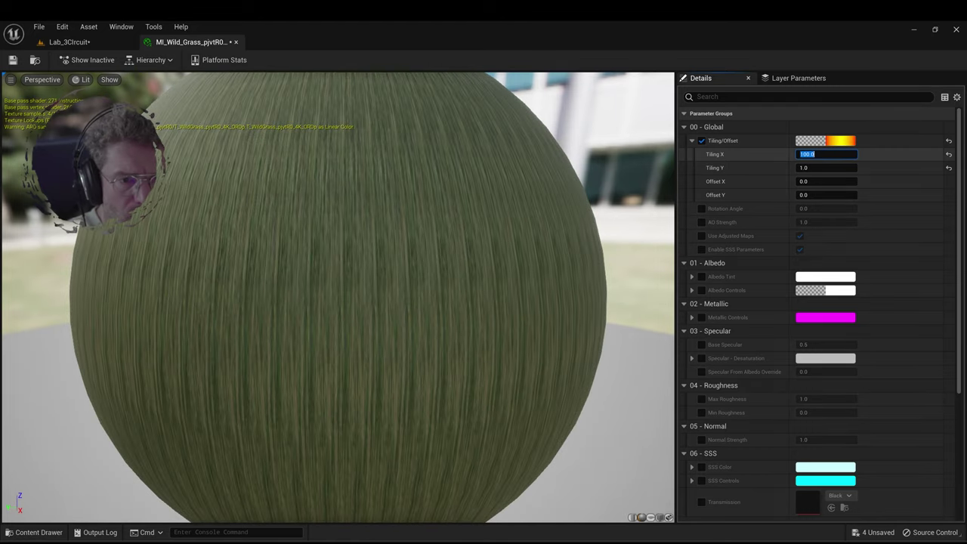
{"action": "left_click", "coordinate": [804, 167]}
{"action": "type", "text": "1"}
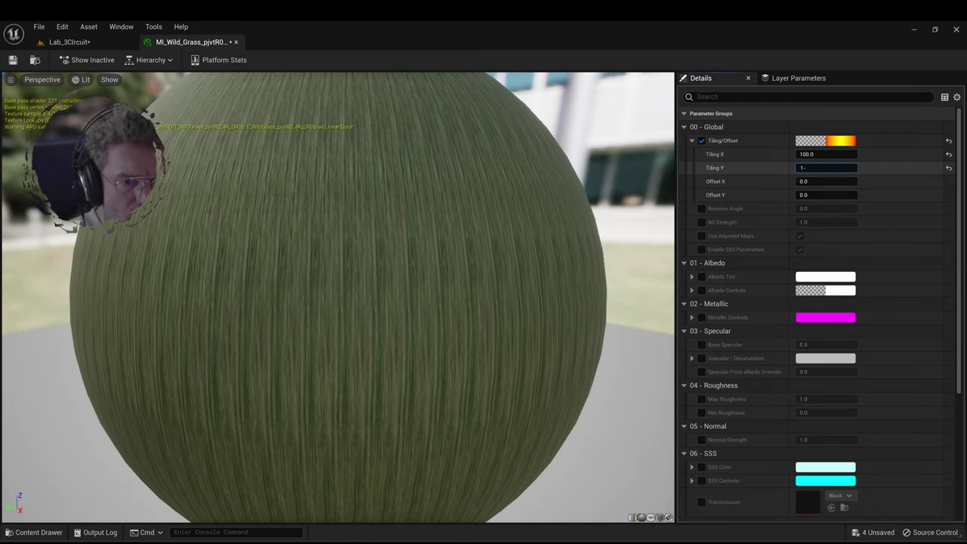
{"action": "type", "text": "00"}
{"action": "key", "text": "Return"}
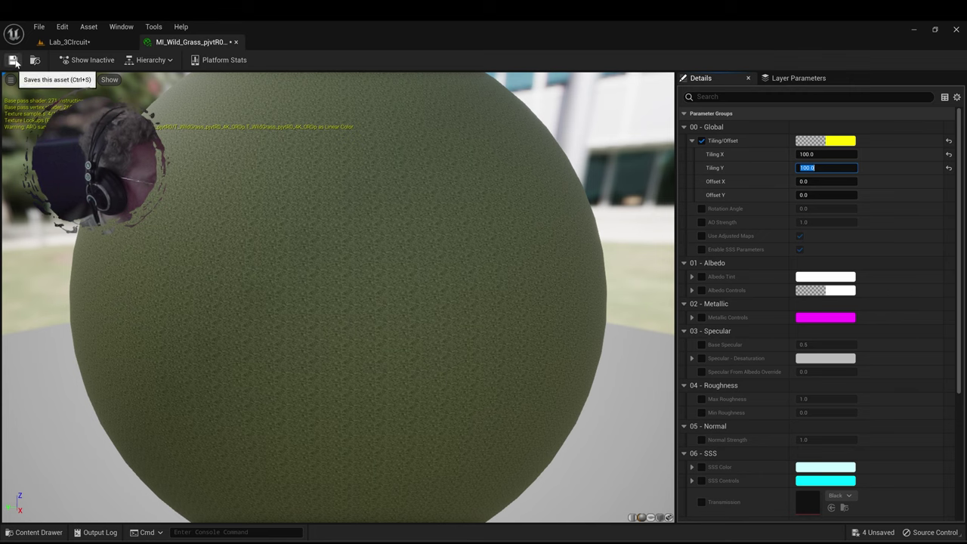
- Return to the Lab_3CIrcuit level and examine the grass tiling and labyrinth walls up close and from afar
{"action": "left_click", "coordinate": [76, 44]}
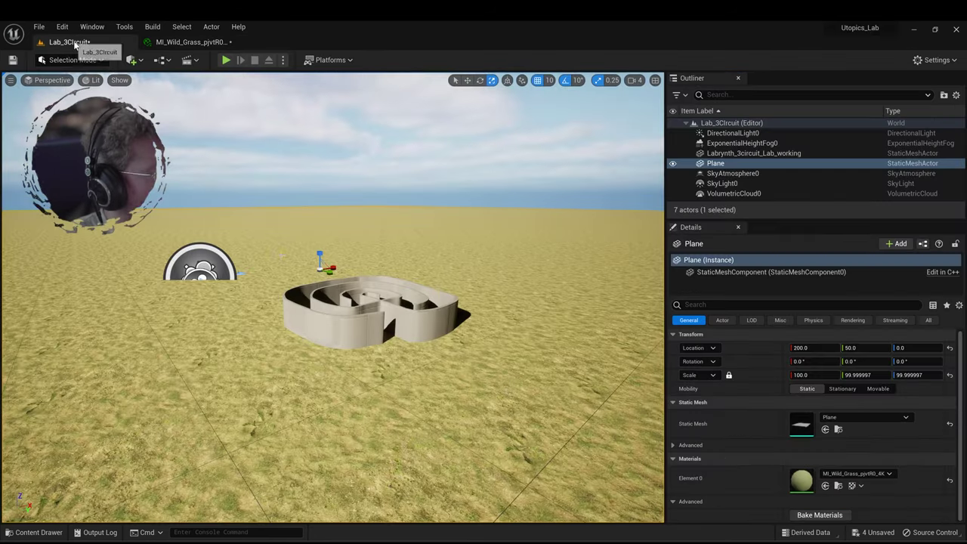
{"action": "scroll", "coordinate": [413, 331], "scroll_direction": "down", "scroll_amount": 2}
{"action": "scroll", "coordinate": [413, 331], "scroll_direction": "up", "scroll_amount": 5}
{"action": "scroll", "coordinate": [413, 331], "scroll_direction": "up", "scroll_amount": 5}
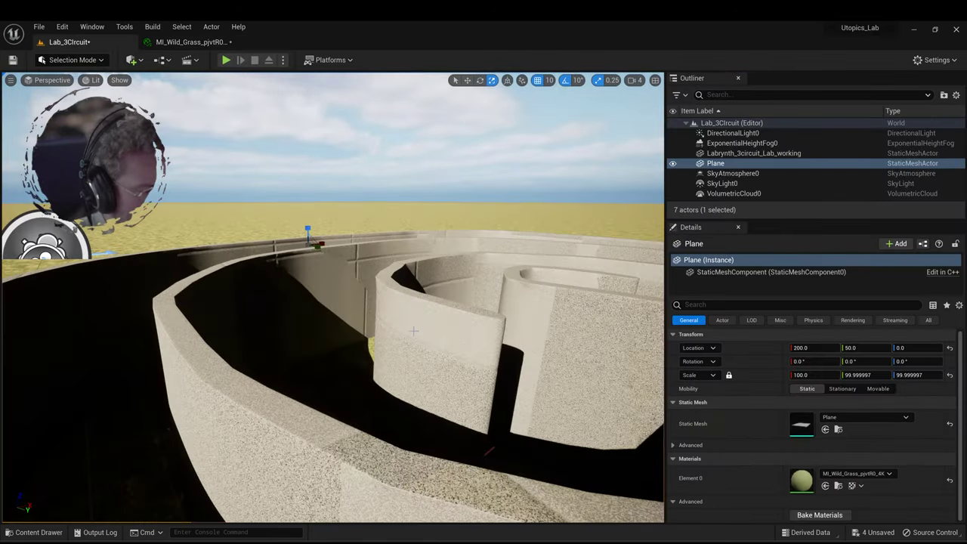
{"action": "scroll", "coordinate": [413, 331], "scroll_direction": "down", "scroll_amount": 5}
{"action": "left_click_drag", "start_coordinate": [413, 331], "coordinate": [353, 287], "text": "alt"}
{"action": "scroll", "coordinate": [413, 340], "scroll_direction": "down", "scroll_amount": 4}
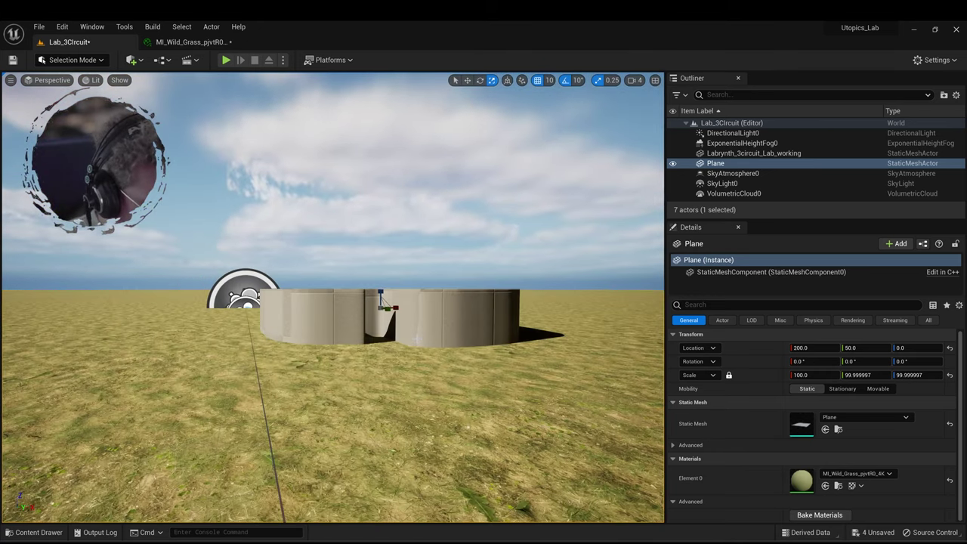
{"action": "left_click_drag", "start_coordinate": [411, 348], "coordinate": [427, 393], "text": "alt"}
{"action": "scroll", "coordinate": [414, 356], "scroll_direction": "down", "scroll_amount": 4}
{"action": "scroll", "coordinate": [431, 378], "scroll_direction": "up", "scroll_amount": 3}
{"action": "scroll", "coordinate": [432, 379], "scroll_direction": "down", "scroll_amount": 6}
- Open Quixel Bridge from the level editor, switch it to the MetaHumans section and enlarge its window
{"action": "left_click", "coordinate": [358, 318]}
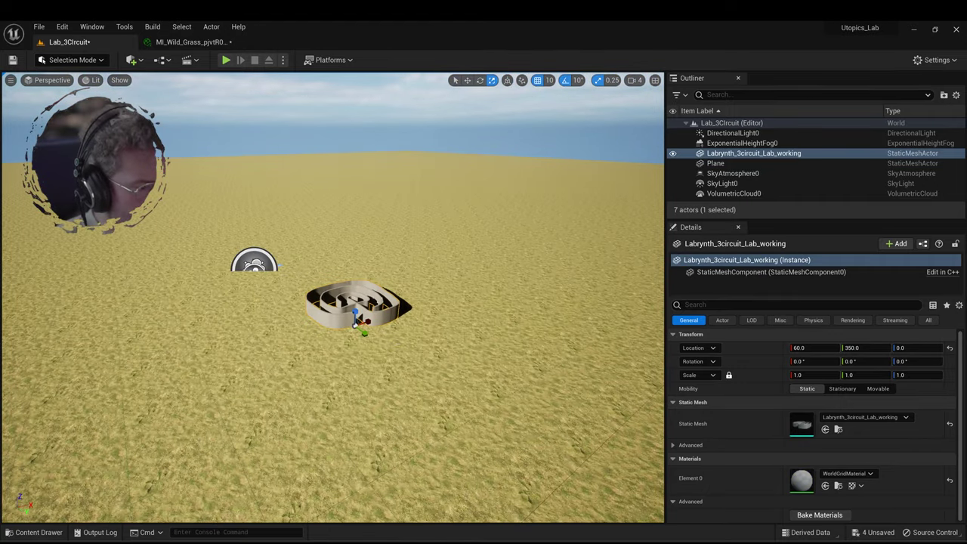
{"action": "left_click", "coordinate": [23, 532]}
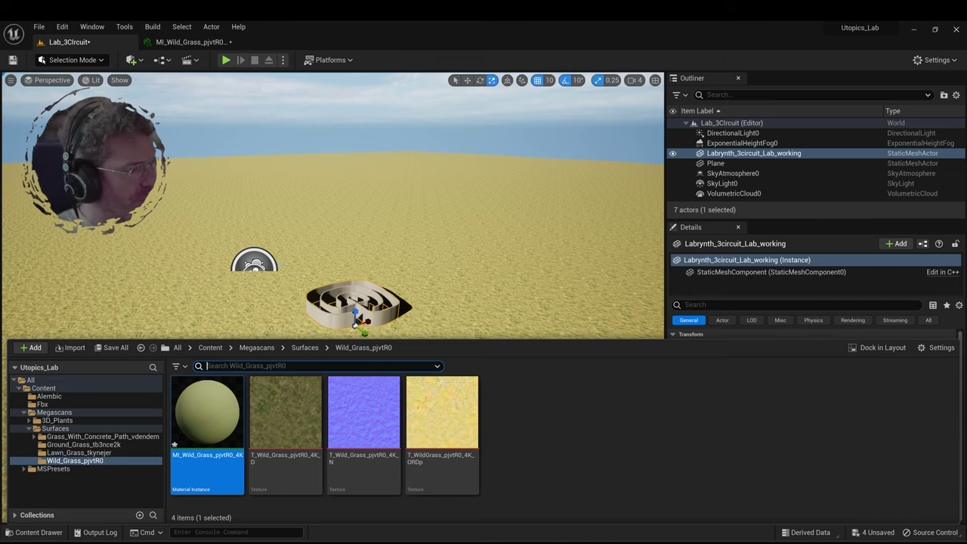
{"action": "left_click", "coordinate": [93, 26]}
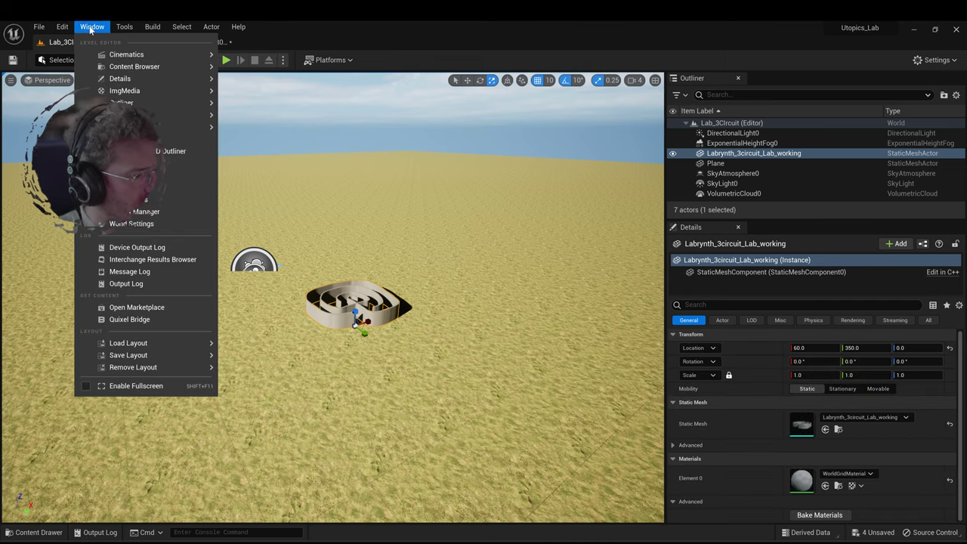
{"action": "left_click", "coordinate": [155, 320]}
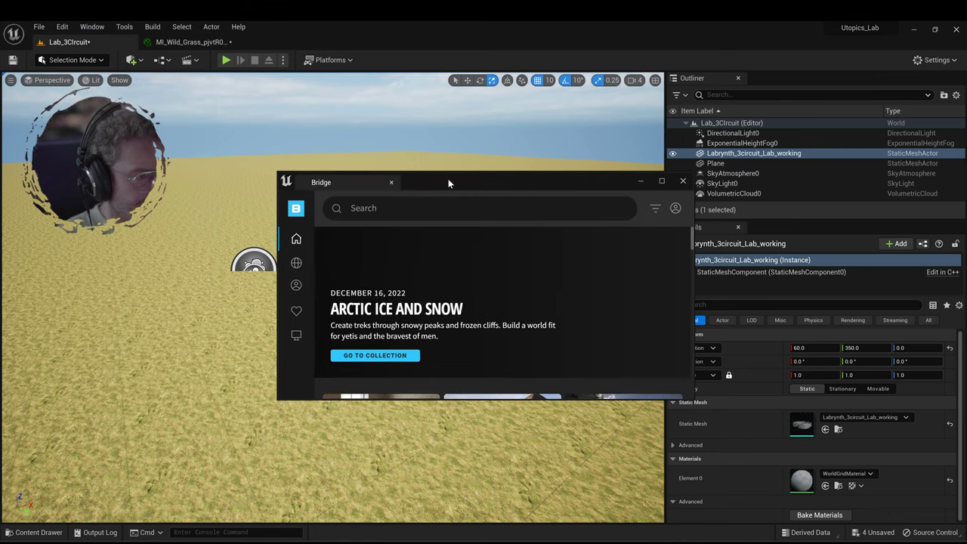
{"action": "left_click_drag", "start_coordinate": [447, 180], "coordinate": [406, 161]}
{"action": "left_click", "coordinate": [256, 267]}
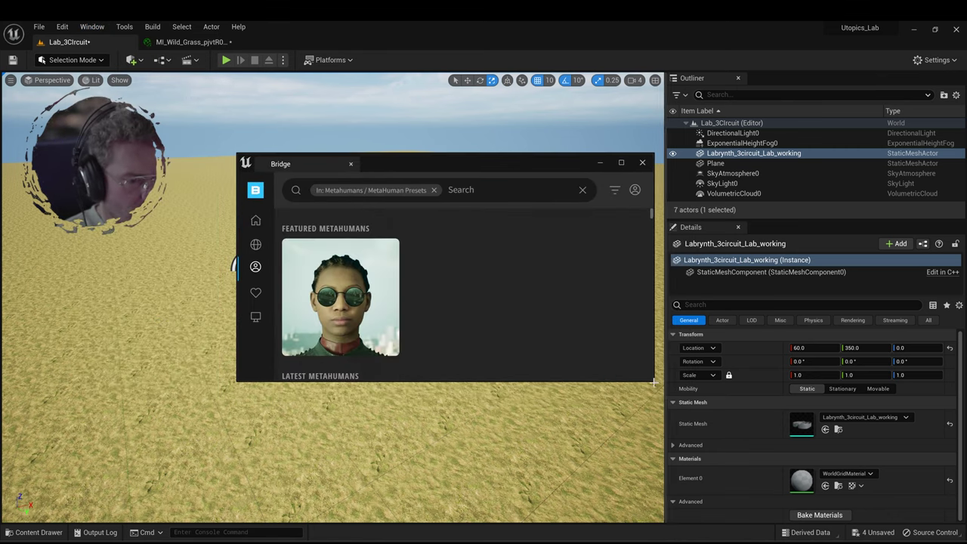
{"action": "left_click_drag", "start_coordinate": [653, 382], "coordinate": [727, 481]}
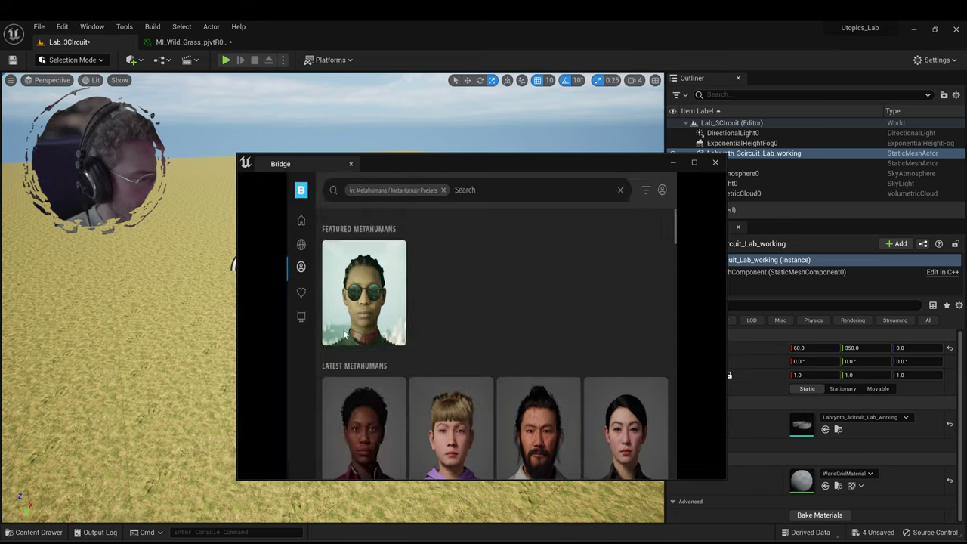
- Add the downloaded Geoffrey5 character from My MetaHumans to the project at Highest Quality
{"action": "mouse_move", "coordinate": [244, 217]}
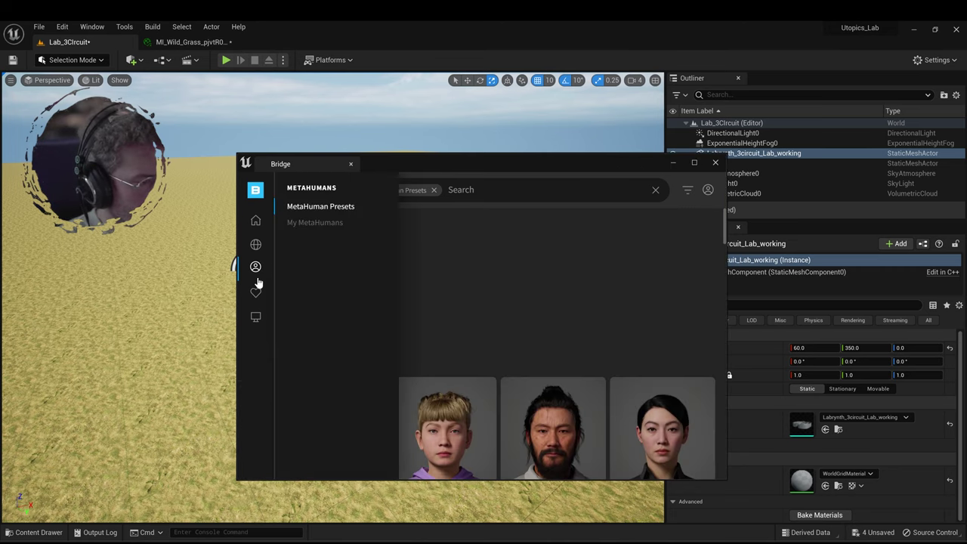
{"action": "left_click", "coordinate": [314, 222]}
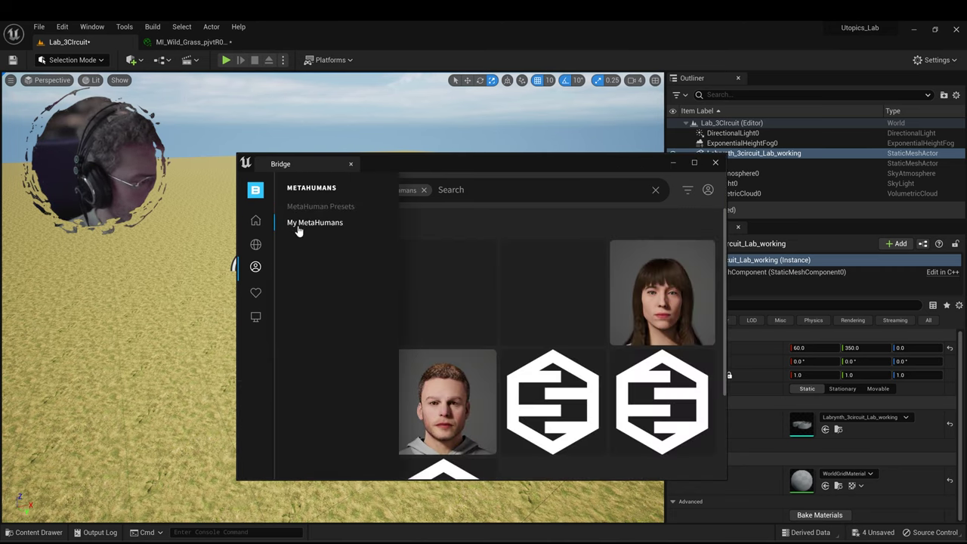
{"action": "left_click_drag", "start_coordinate": [390, 165], "coordinate": [386, 162]}
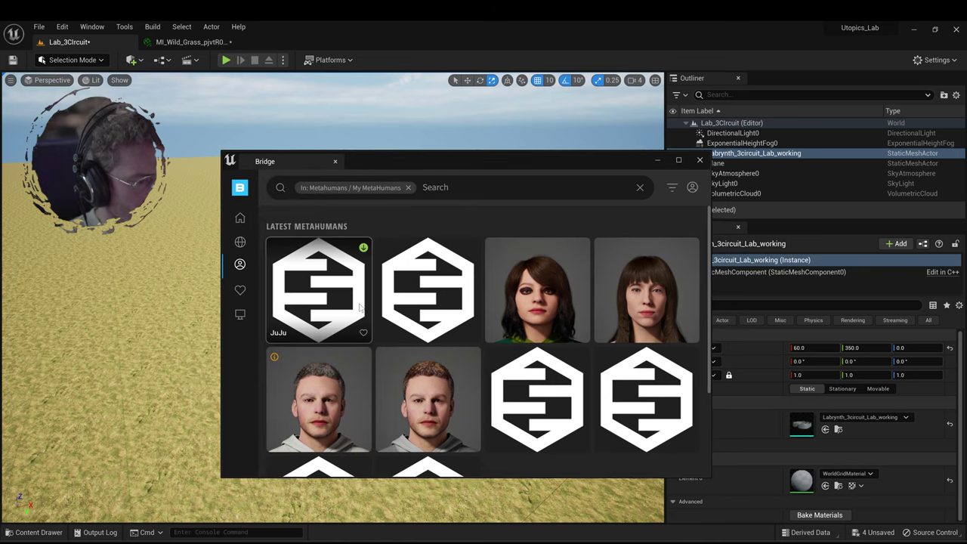
{"action": "scroll", "coordinate": [362, 308], "scroll_direction": "down", "scroll_amount": 1}
{"action": "scroll", "coordinate": [353, 360], "scroll_direction": "up", "scroll_amount": 1}
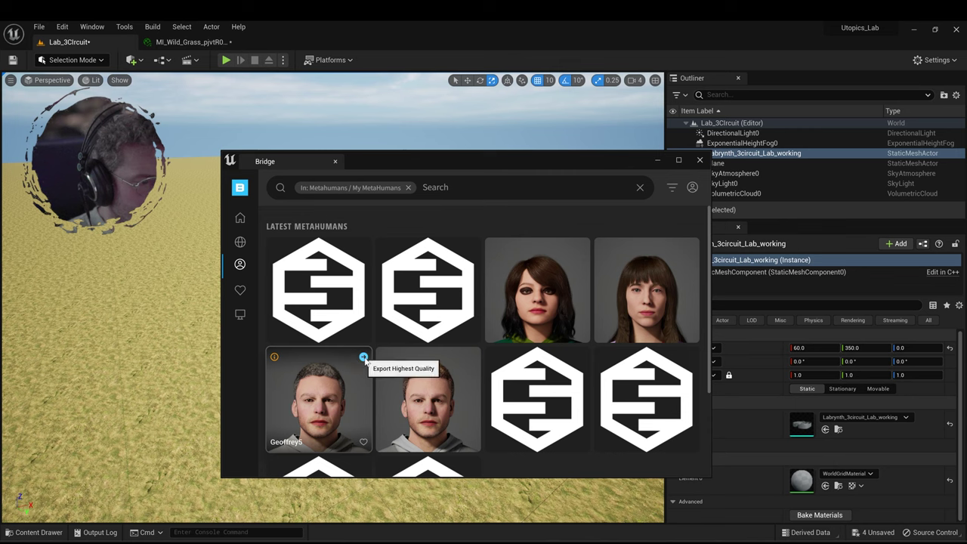
{"action": "left_click", "coordinate": [340, 384]}
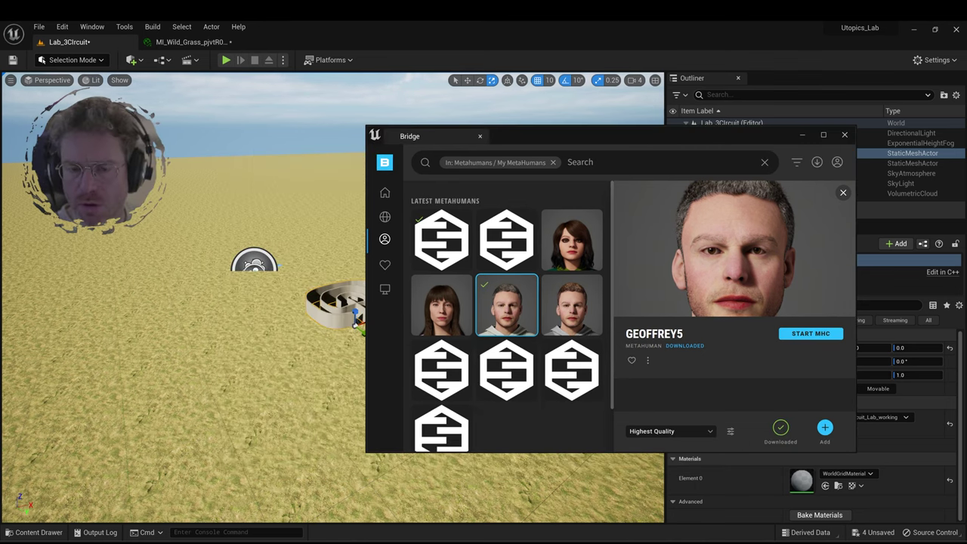
{"action": "mouse_move", "coordinate": [533, 285]}
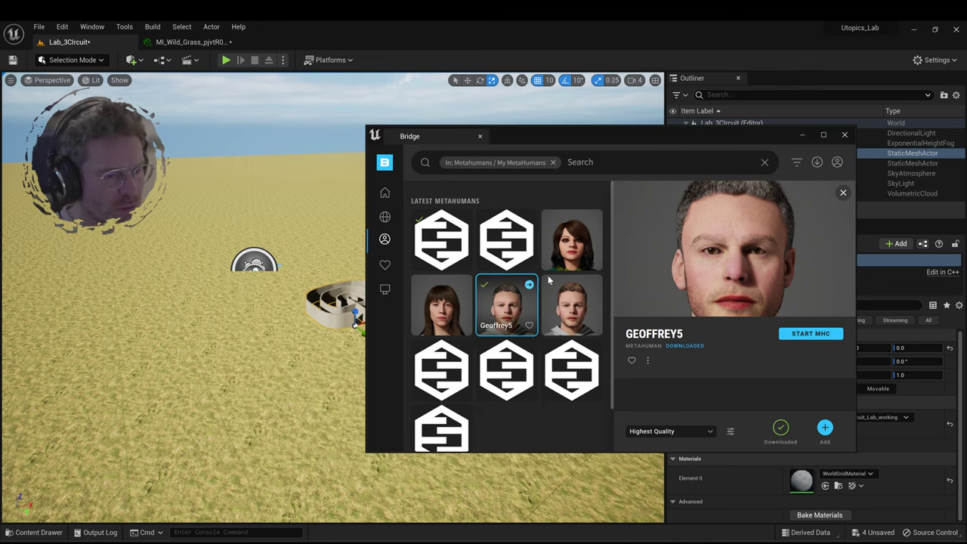
{"action": "left_click", "coordinate": [826, 429]}
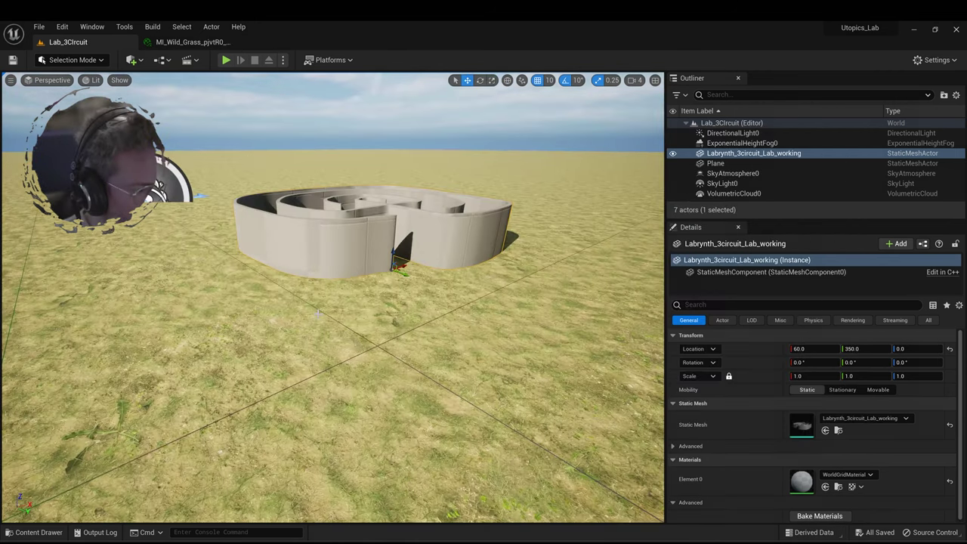
- Open the Geoffrey5 folder inside the project's MetaHumans content folder
{"action": "scroll", "coordinate": [332, 302], "scroll_direction": "down", "scroll_amount": 3}
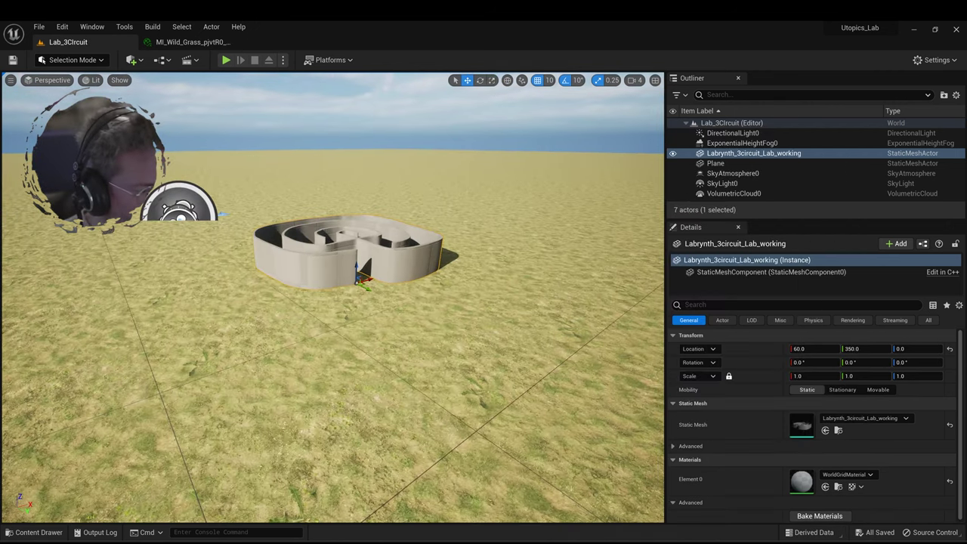
{"action": "left_click", "coordinate": [34, 532]}
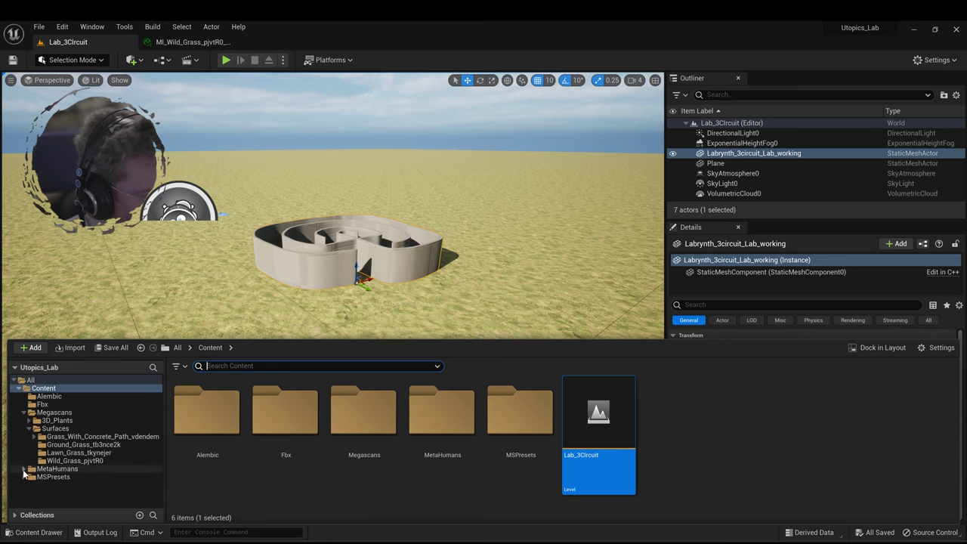
{"action": "left_click", "coordinate": [23, 468]}
{"action": "left_click", "coordinate": [53, 484]}
{"action": "left_click", "coordinate": [28, 485]}
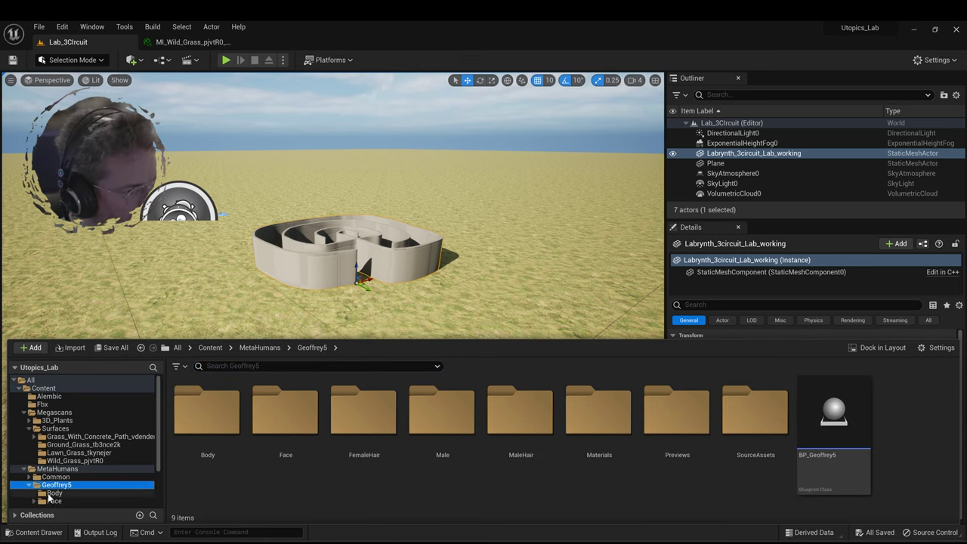
{"action": "scroll", "coordinate": [49, 495], "scroll_direction": "down", "scroll_amount": 1}
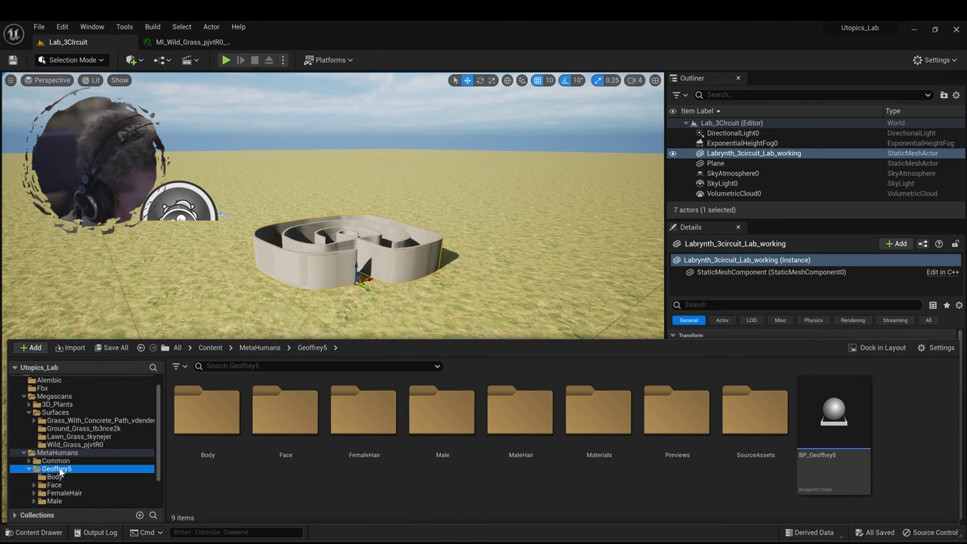
- Place the BP_Geoffrey5 blueprint on the grass beside the labyrinth as a human-scale reference
{"action": "left_click", "coordinate": [834, 454]}
{"action": "left_click_drag", "start_coordinate": [230, 300], "coordinate": [496, 328]}
{"action": "scroll", "coordinate": [496, 328], "scroll_direction": "down", "scroll_amount": 3}
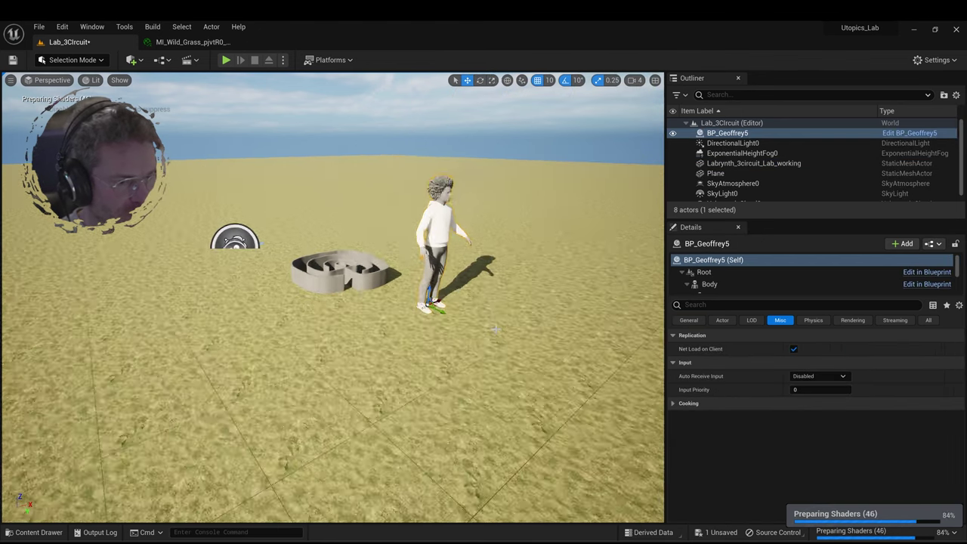
{"action": "scroll", "coordinate": [483, 323], "scroll_direction": "up", "scroll_amount": 5}
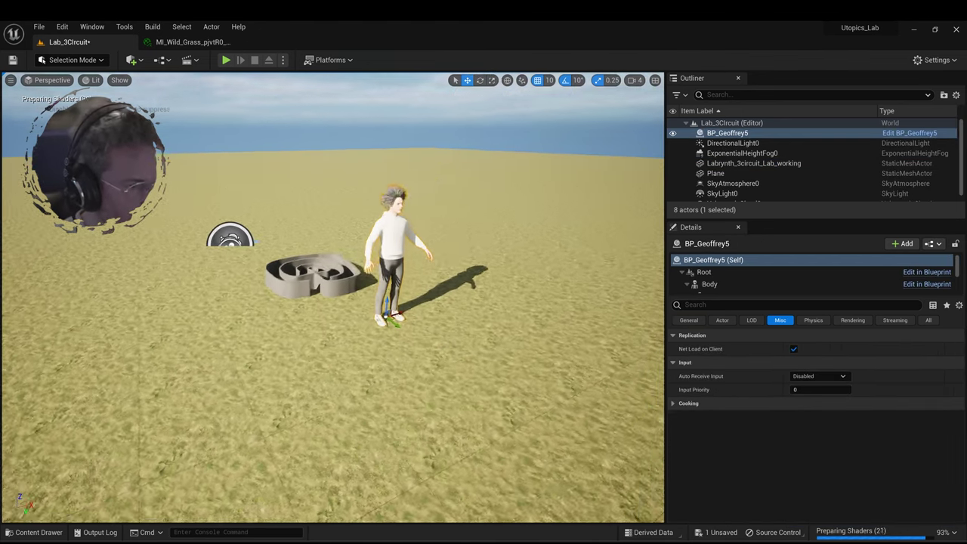
{"action": "right_click_drag", "start_coordinate": [457, 321], "coordinate": [513, 308]}
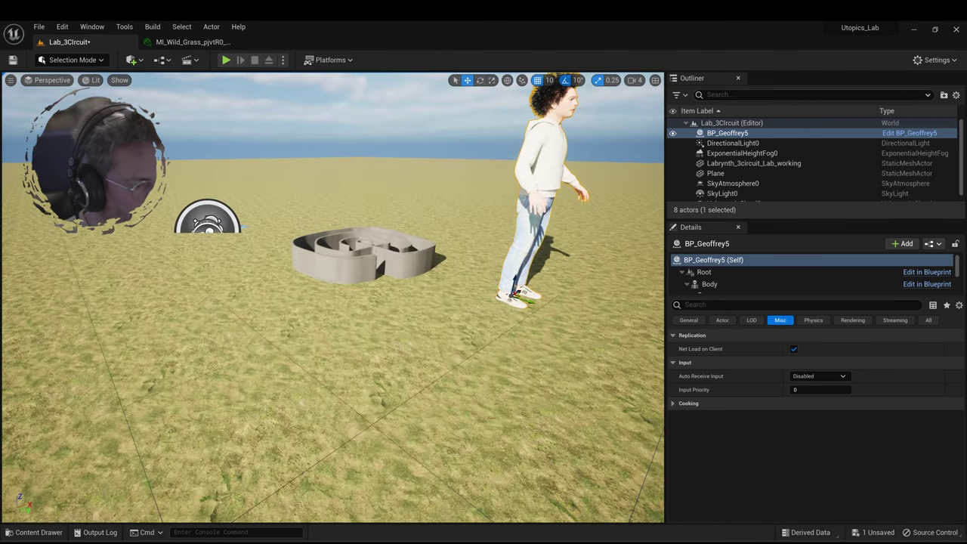
- Try scaling the labyrinth mesh uniformly to 100 and compare it with the character and ground plane
{"action": "left_click", "coordinate": [399, 266]}
{"action": "scroll", "coordinate": [399, 305], "scroll_direction": "down", "scroll_amount": 4}
{"action": "right_click_drag", "start_coordinate": [382, 291], "coordinate": [376, 291]}
{"action": "key", "text": "s"}
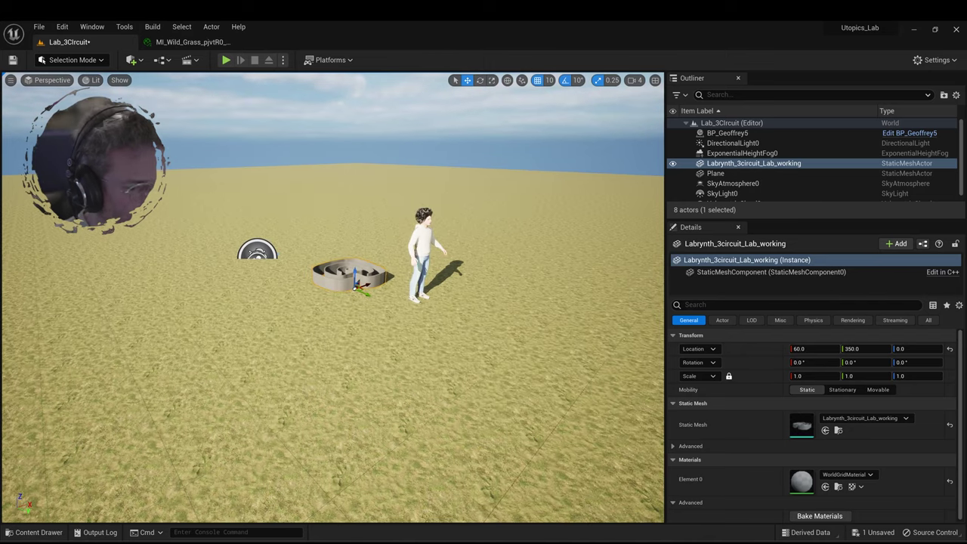
{"action": "left_click", "coordinate": [805, 376]}
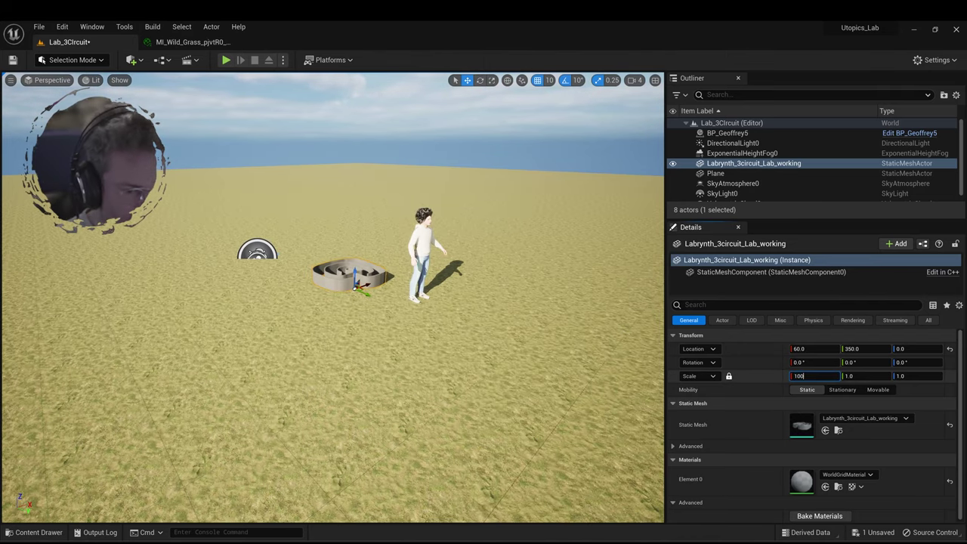
{"action": "type", "text": "100"}
{"action": "key", "text": "Return"}
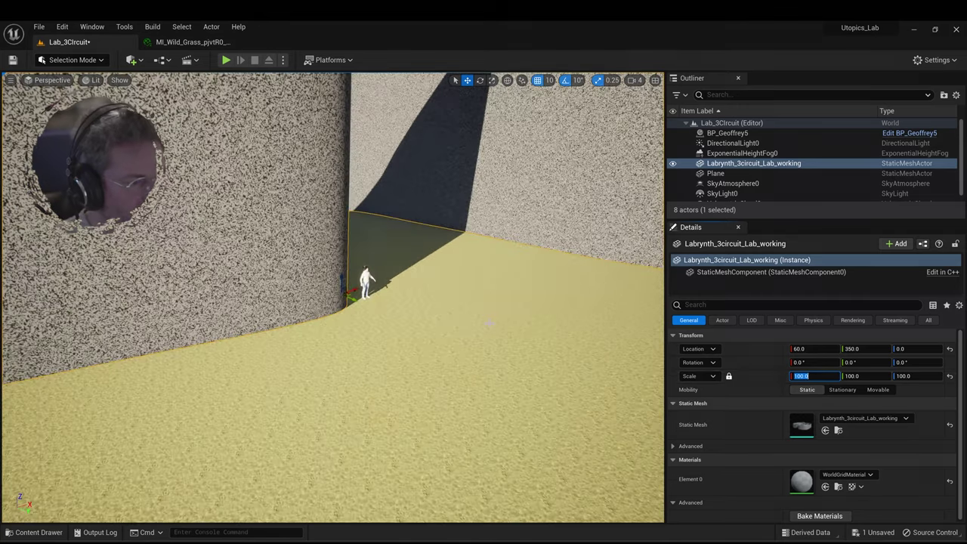
{"action": "scroll", "coordinate": [490, 324], "scroll_direction": "down", "scroll_amount": 10}
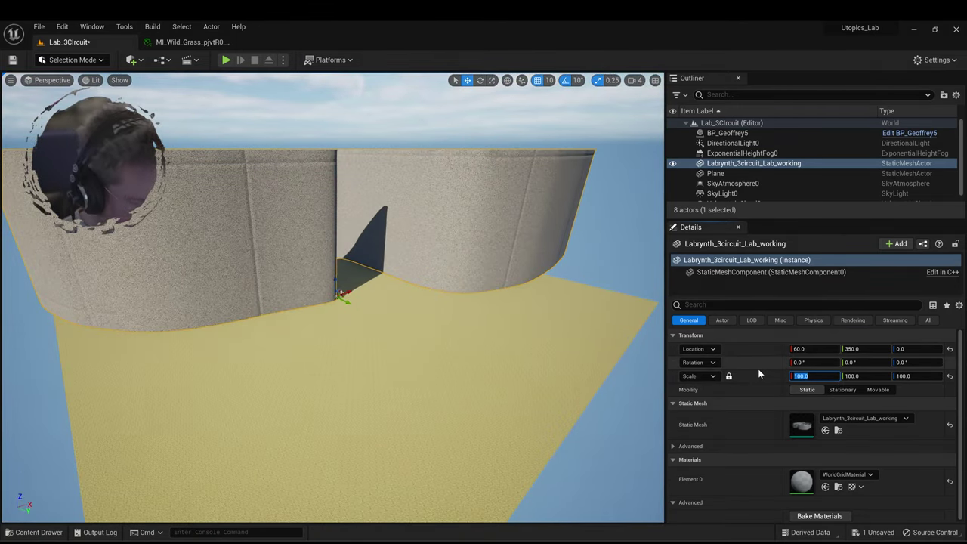
- Set the labyrinth mesh's uniform scale to 10 and frame it in the viewport
{"action": "type", "text": "10"}
{"action": "key", "text": "Return"}
{"action": "key", "text": "f"}
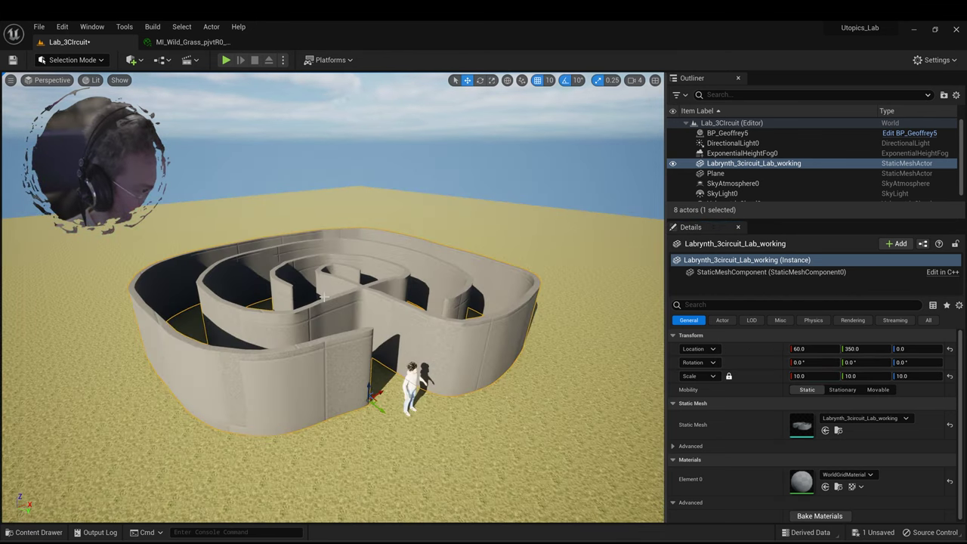
- Examine the enlarged labyrinth from above and at ground level, checking wall height against the character and the grass texture up close
{"action": "left_click_drag", "start_coordinate": [324, 297], "coordinate": [291, 227], "text": "alt"}
{"action": "scroll", "coordinate": [323, 297], "scroll_direction": "up", "scroll_amount": 5}
{"action": "left_click_drag", "start_coordinate": [324, 297], "coordinate": [291, 297], "text": "alt"}
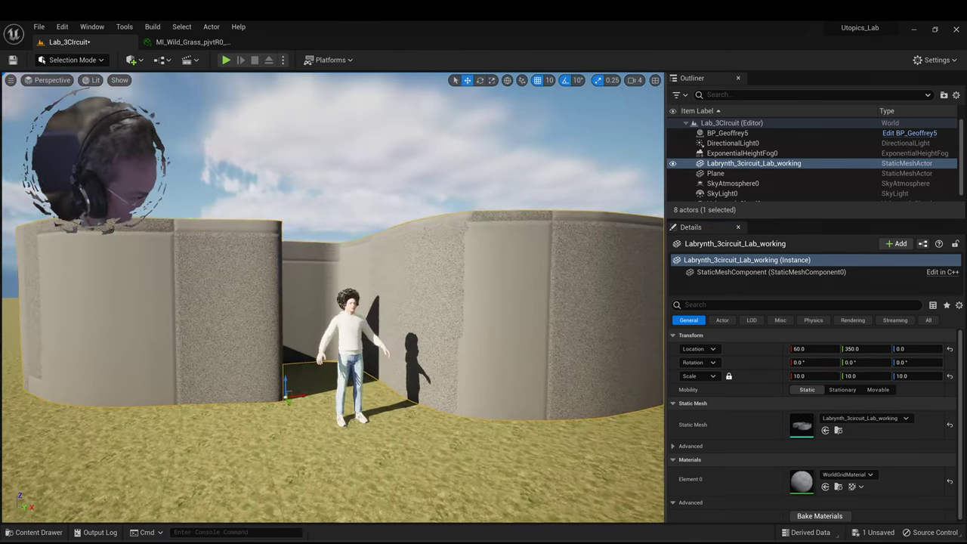
{"action": "left_click_drag", "start_coordinate": [387, 358], "coordinate": [362, 370], "text": "alt"}
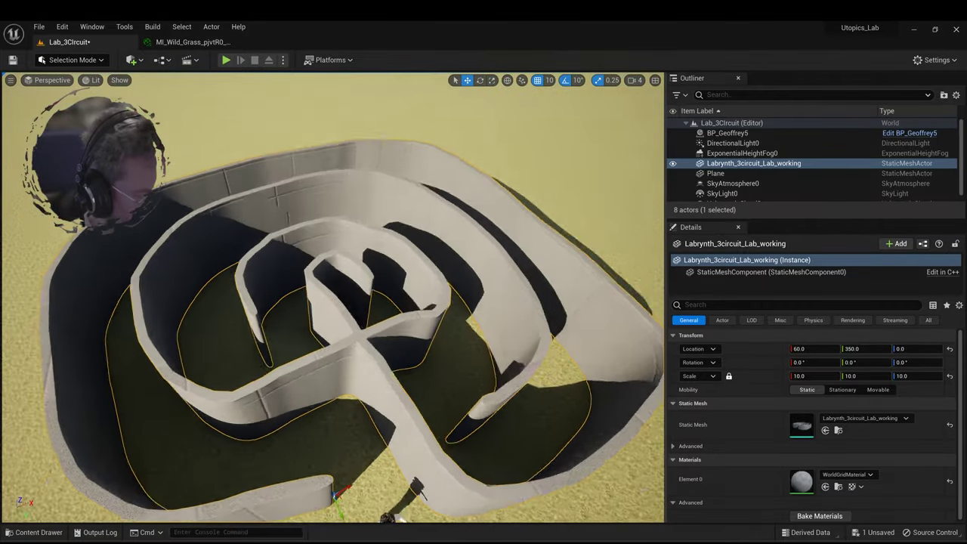
{"action": "right_click_drag", "start_coordinate": [385, 356], "coordinate": [385, 356]}
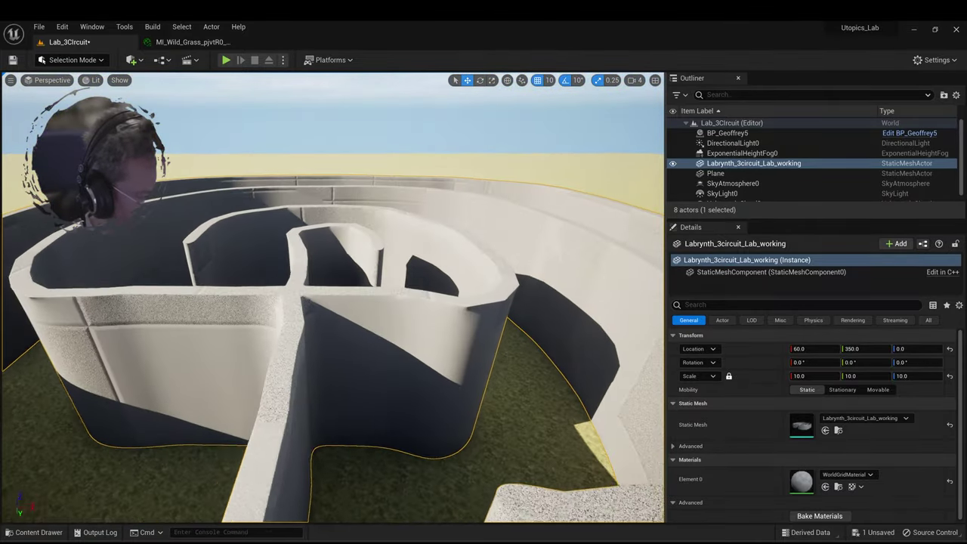
{"action": "left_click_drag", "start_coordinate": [476, 359], "coordinate": [483, 360], "text": "alt"}
{"action": "right_click_drag", "start_coordinate": [464, 341], "coordinate": [408, 340], "text": "alt"}
{"action": "left_click_drag", "start_coordinate": [465, 341], "coordinate": [493, 283], "text": "alt"}
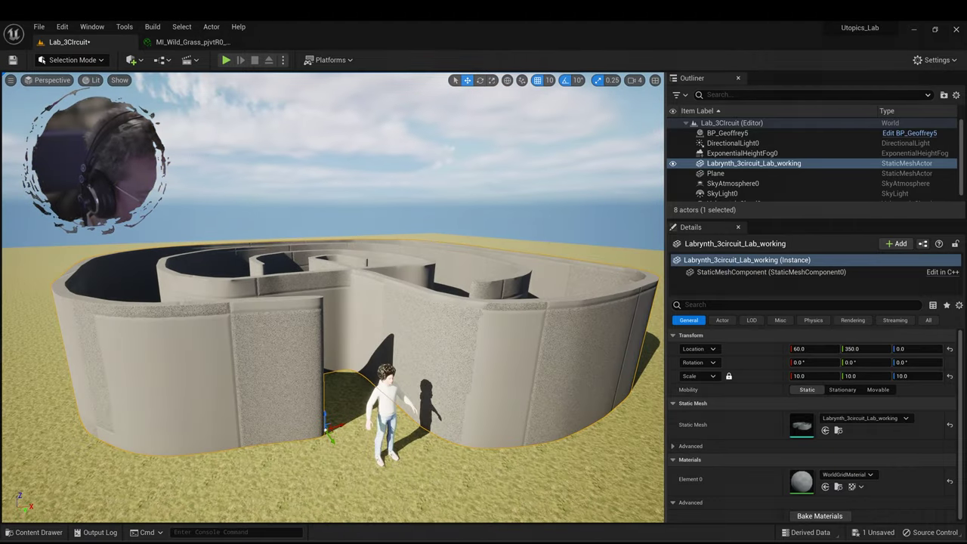
{"action": "left_click_drag", "start_coordinate": [423, 294], "coordinate": [412, 355], "text": "alt"}
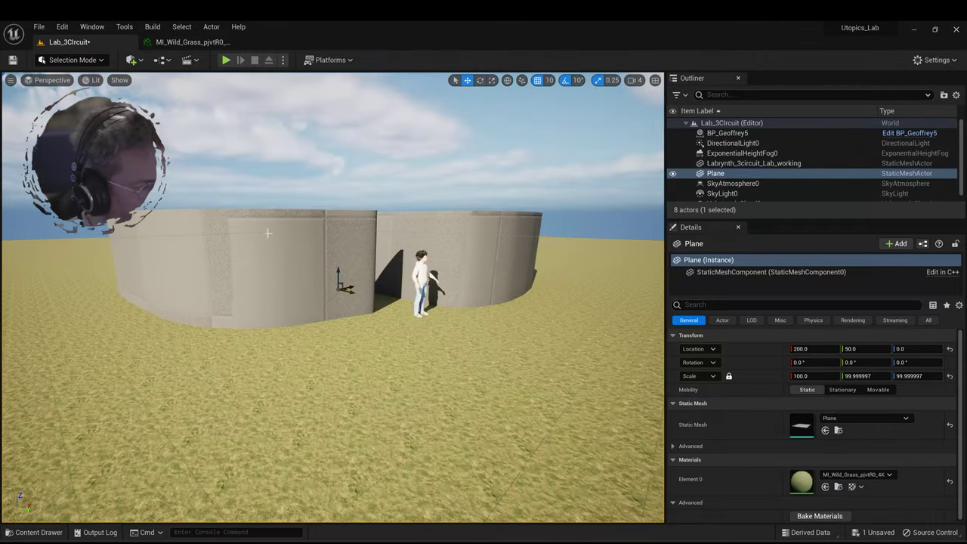
{"action": "left_click_drag", "start_coordinate": [401, 302], "coordinate": [411, 348], "text": "alt"}
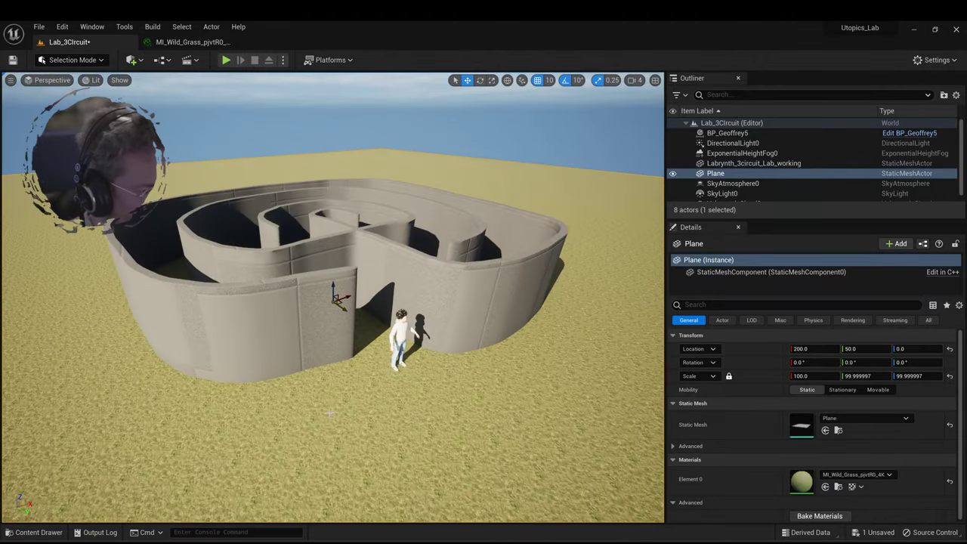
{"action": "key", "text": "w"}
{"action": "right_click_drag", "start_coordinate": [458, 409], "coordinate": [499, 415]}
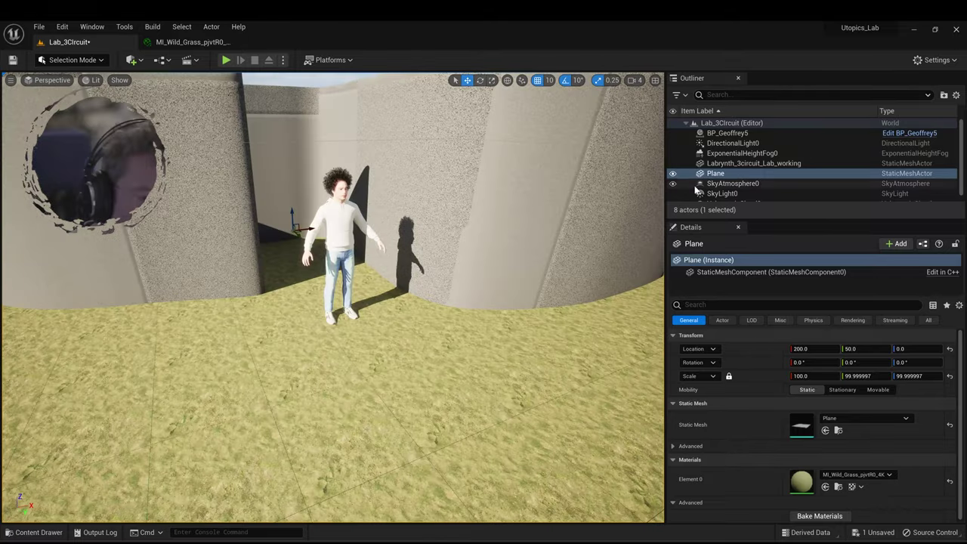
- Reopen the ground plane's wild grass material instance and set Tiling X and Tiling Y to 40
{"action": "double_click", "coordinate": [800, 480]}
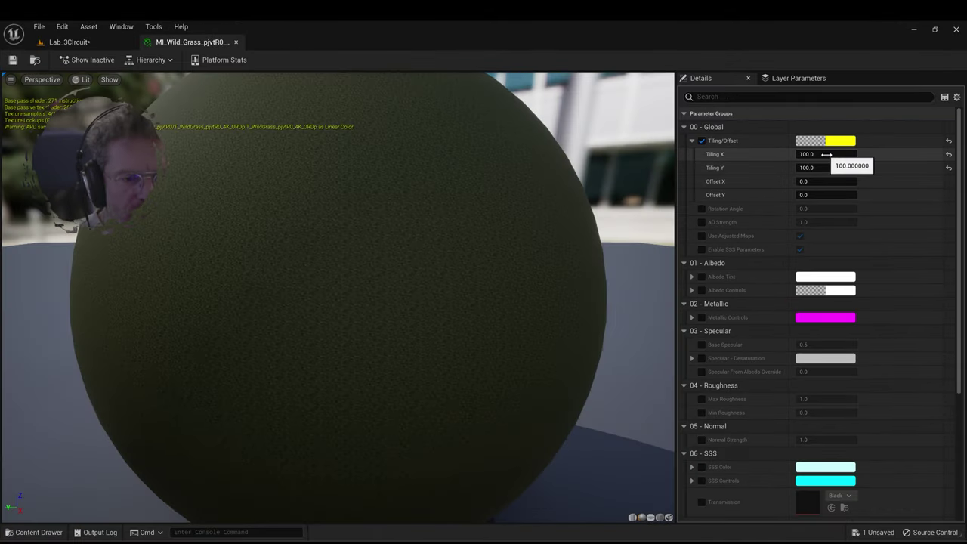
{"action": "type", "text": "40"}
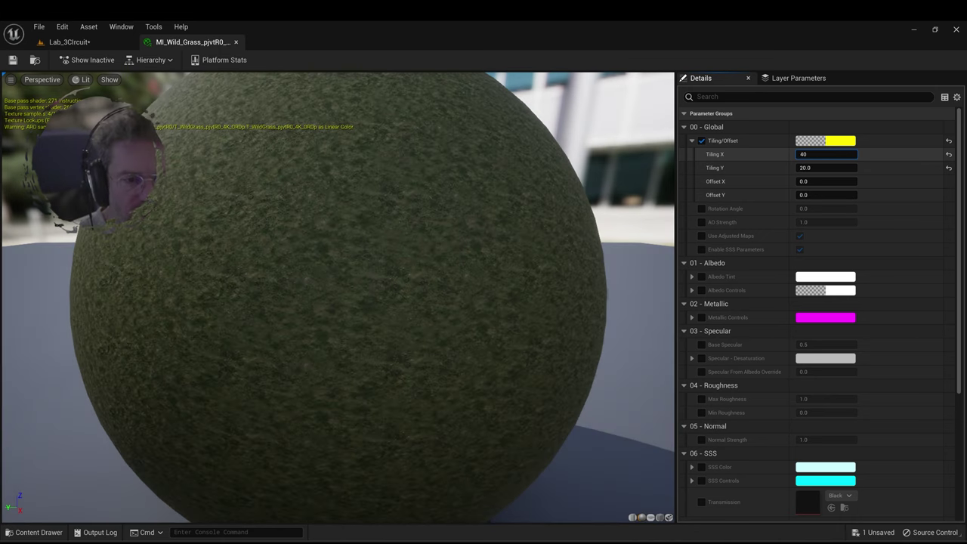
{"action": "key", "text": "Tab"}
{"action": "type", "text": "20"}
{"action": "key", "text": "Return"}
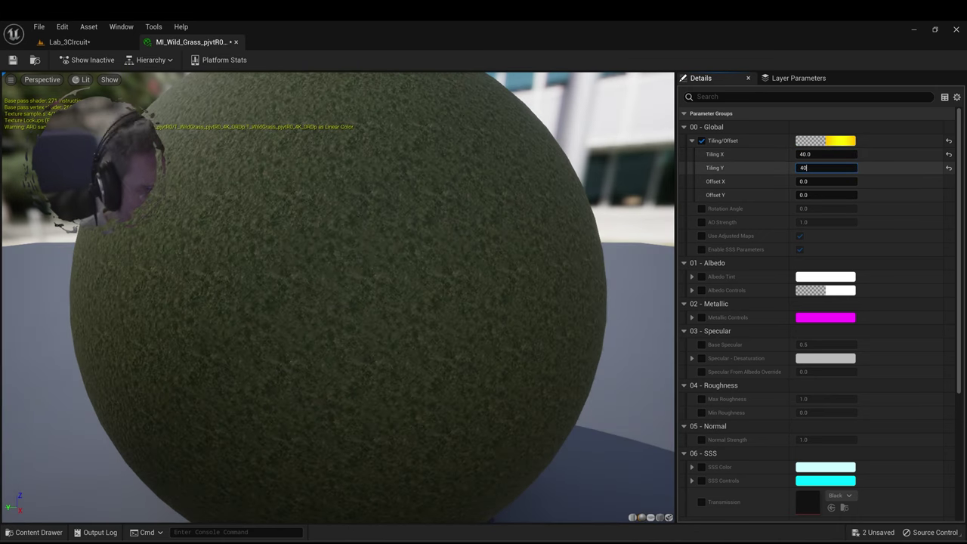
- Set Tiling Y to 40 in the wild grass material instance and save it
{"action": "type", "text": "40"}
{"action": "key", "text": "Return"}
{"action": "left_click", "coordinate": [34, 59]}
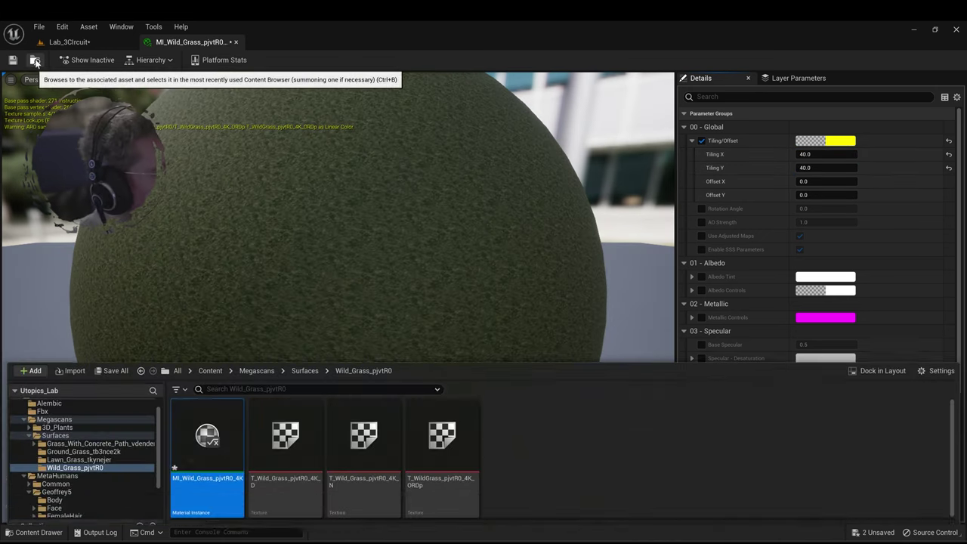
{"action": "left_click", "coordinate": [25, 65]}
- Examine the retiled grass on the ground plane up close, around the character and from above the labyrinth
{"action": "left_click", "coordinate": [68, 42]}
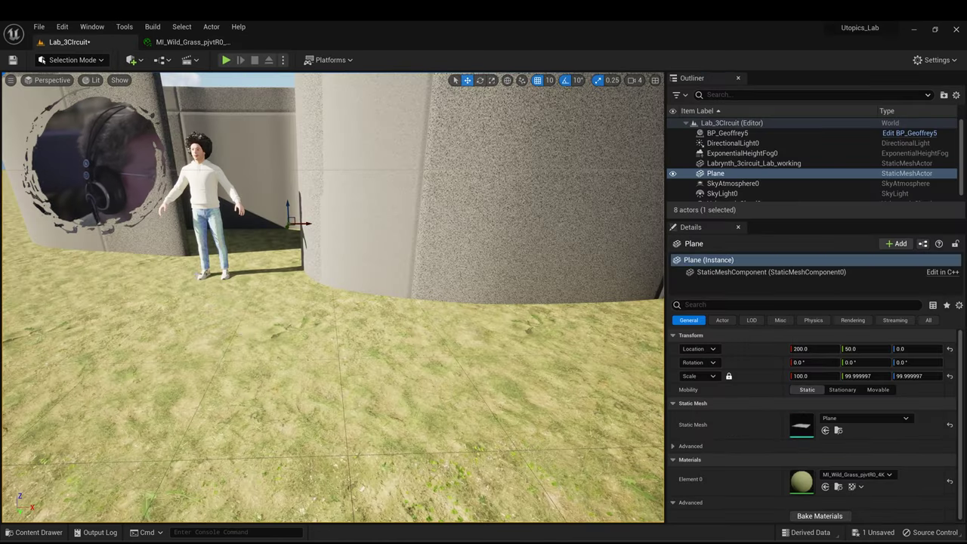
{"action": "scroll", "coordinate": [332, 298], "scroll_direction": "down", "scroll_amount": 5}
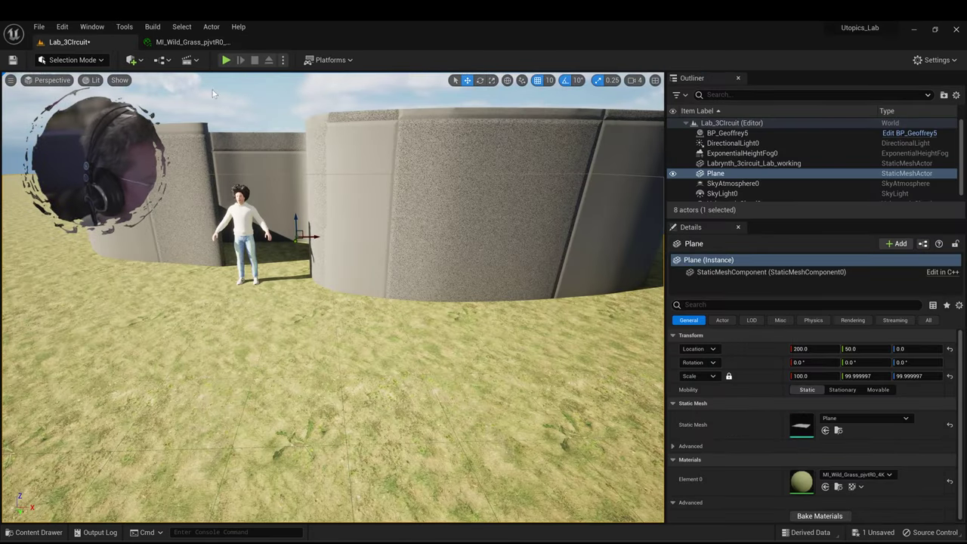
{"action": "left_click", "coordinate": [193, 42]}
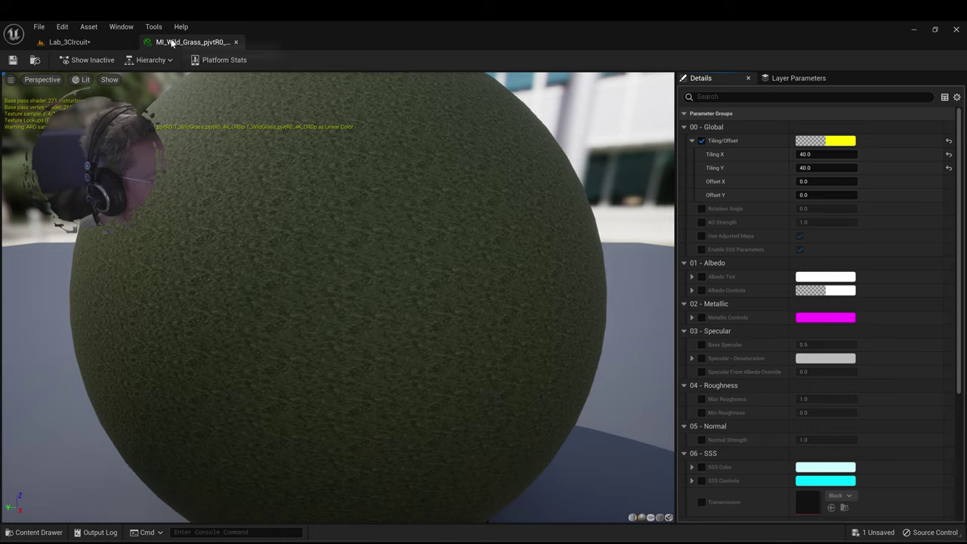
{"action": "left_click", "coordinate": [58, 44]}
{"action": "key", "text": "w"}
{"action": "right_click_drag", "start_coordinate": [121, 121], "coordinate": [197, 136]}
{"action": "scroll", "coordinate": [404, 344], "scroll_direction": "down", "scroll_amount": 4}
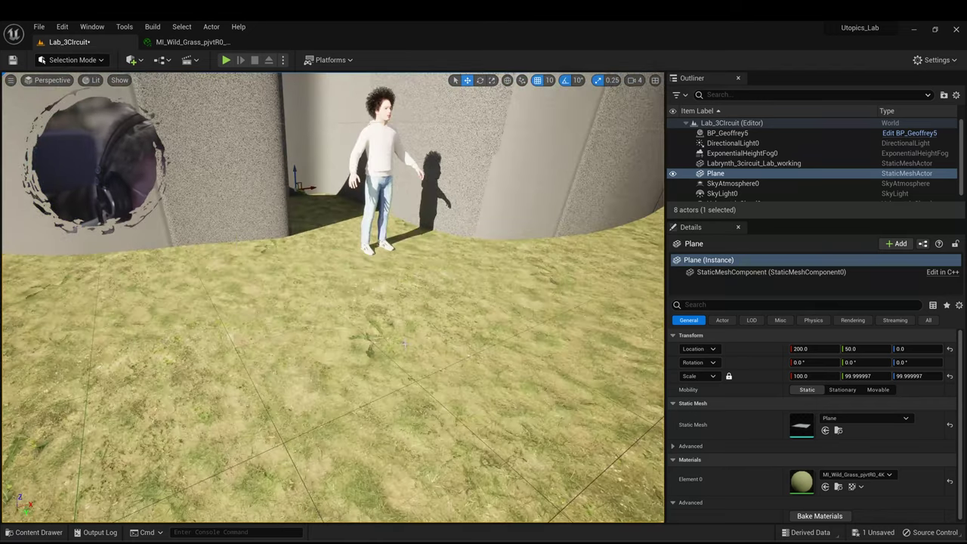
{"action": "scroll", "coordinate": [408, 344], "scroll_direction": "down", "scroll_amount": 5}
{"action": "right_click_drag", "start_coordinate": [425, 374], "coordinate": [425, 438]}
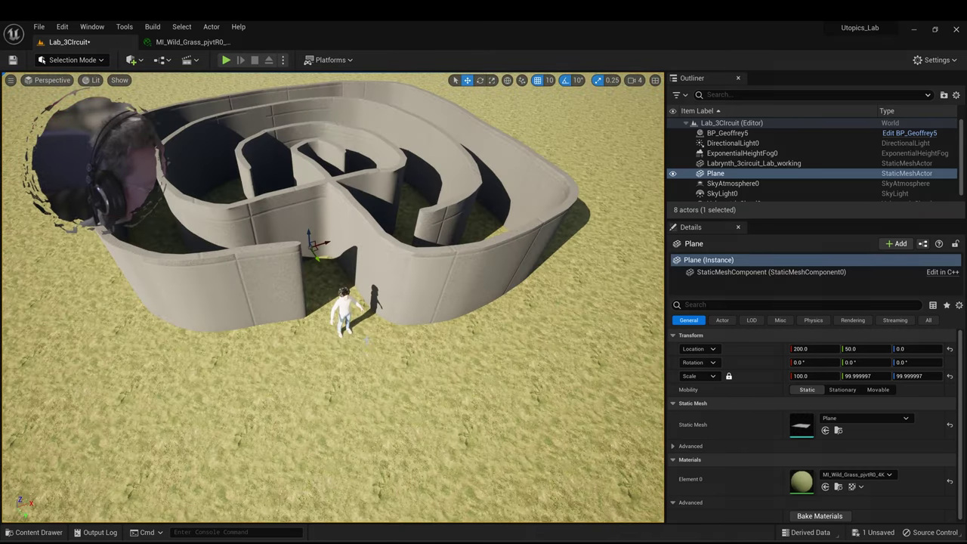
{"action": "scroll", "coordinate": [333, 302], "scroll_direction": "up", "scroll_amount": 5}
- Apply the MI_Lawn_Grass_tkynejer_4K material instance to the labyrinth mesh
{"action": "left_click", "coordinate": [218, 261]}
{"action": "scroll", "coordinate": [226, 254], "scroll_direction": "down", "scroll_amount": 4}
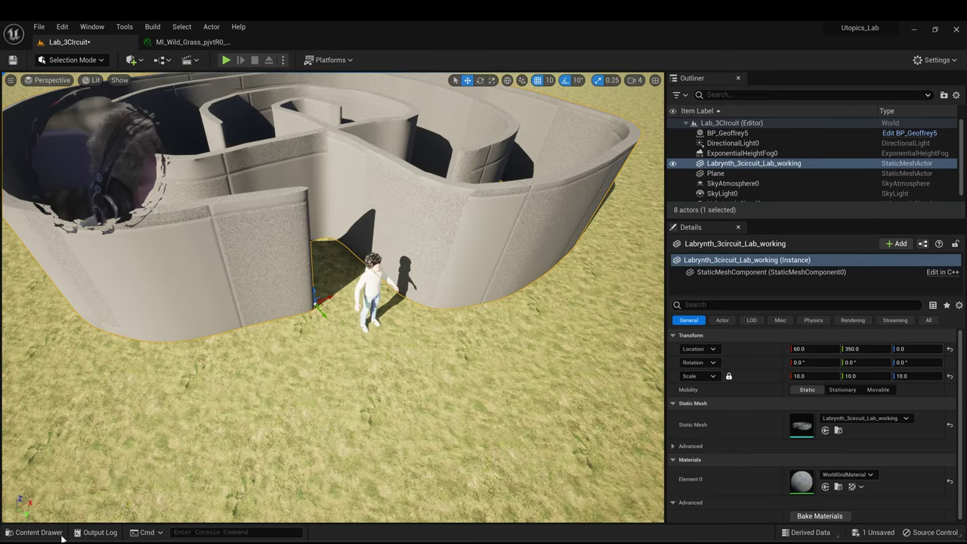
{"action": "left_click", "coordinate": [34, 532]}
{"action": "left_click", "coordinate": [79, 437]}
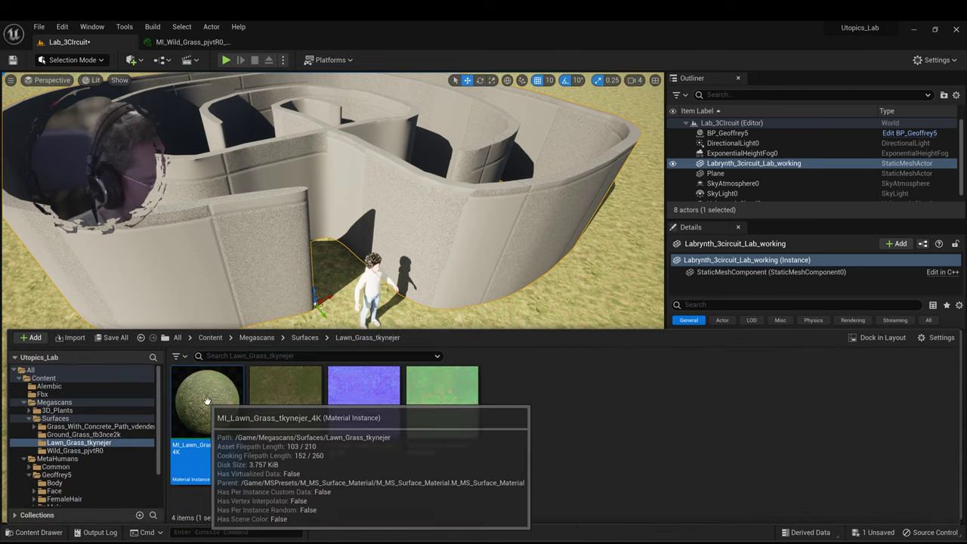
{"action": "left_click_drag", "start_coordinate": [206, 424], "coordinate": [252, 216]}
{"action": "scroll", "coordinate": [250, 215], "scroll_direction": "down", "scroll_amount": 5}
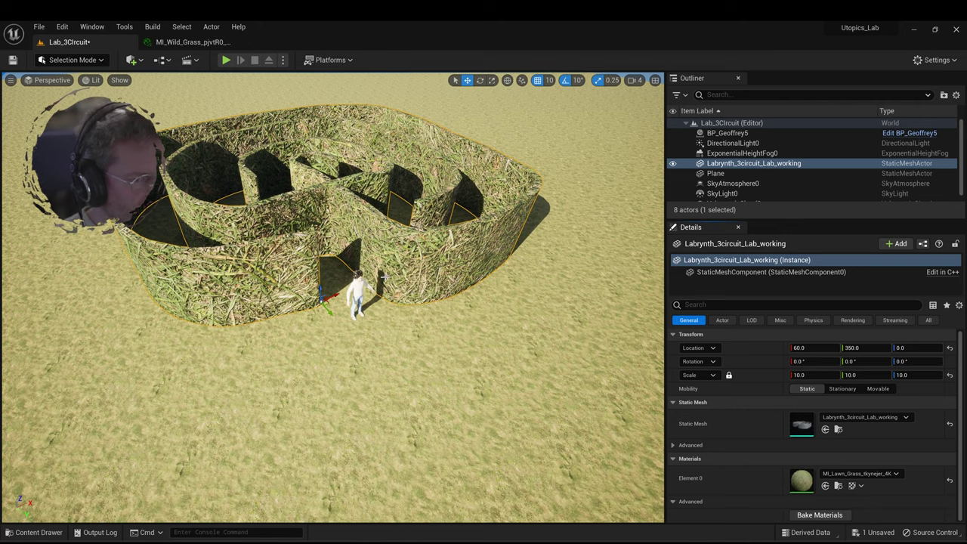
- Enable Tiling/Offset in the labyrinth's lawn grass material instance and set Tiling X and Tiling Y to 10
{"action": "double_click", "coordinate": [802, 480]}
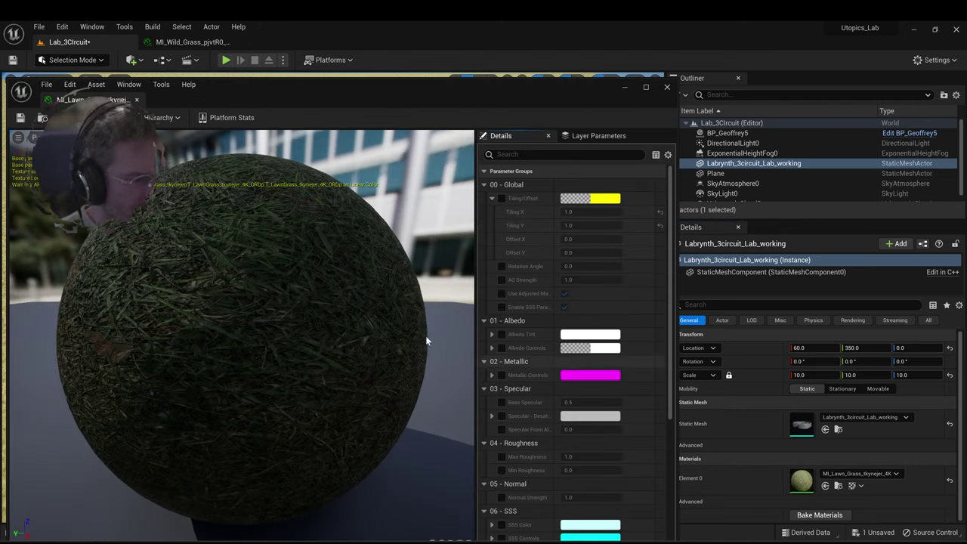
{"action": "left_click", "coordinate": [501, 198]}
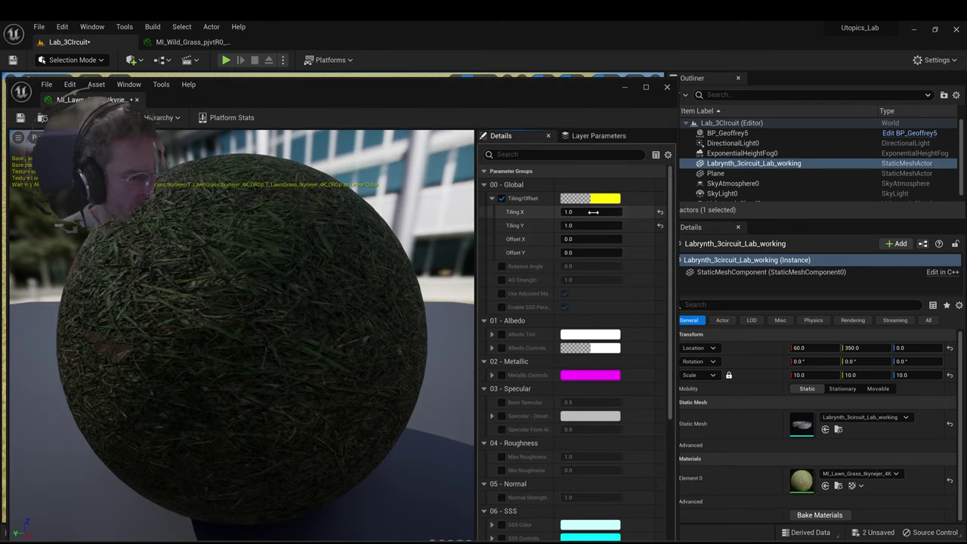
{"action": "key", "text": "Return"}
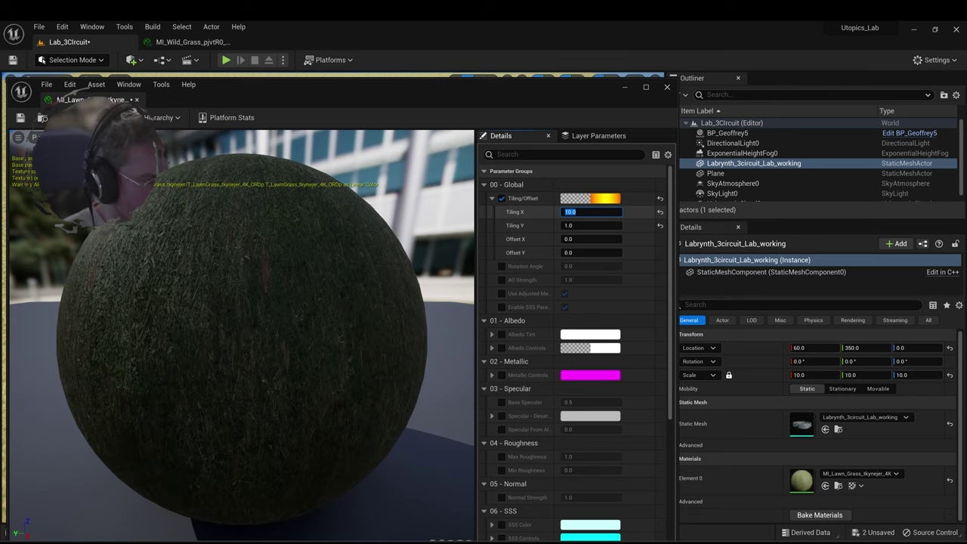
{"action": "type", "text": "10"}
{"action": "key", "text": "Return"}
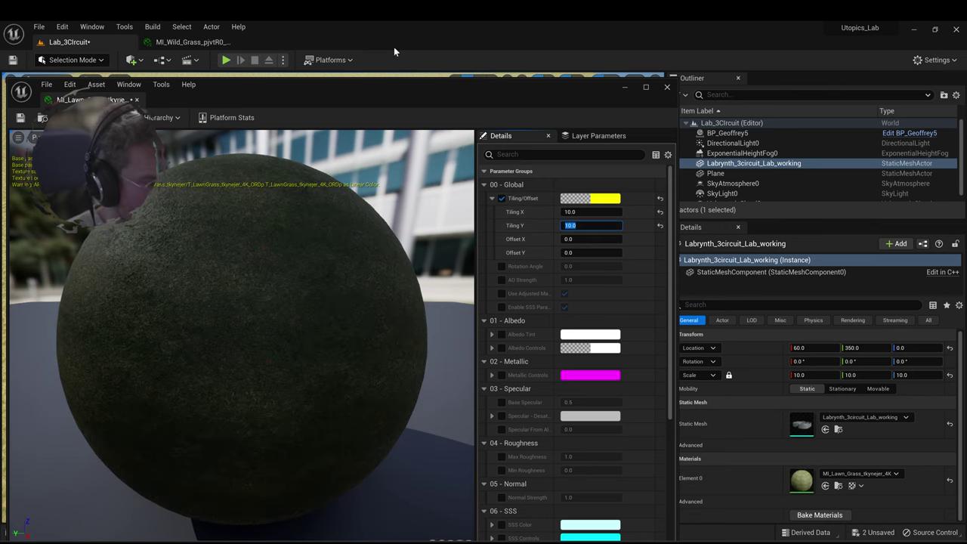
- Check the grass tiling on the labyrinth walls, and save and close the lawn grass material instance
{"action": "left_click_drag", "start_coordinate": [502, 84], "coordinate": [893, 204]}
{"action": "scroll", "coordinate": [334, 315], "scroll_direction": "up", "scroll_amount": 5}
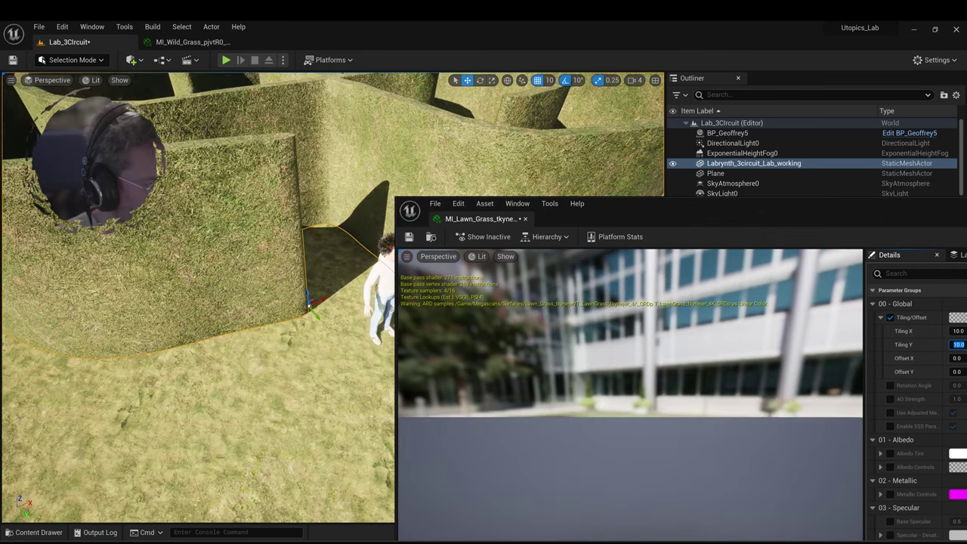
{"action": "scroll", "coordinate": [197, 298], "scroll_direction": "up", "scroll_amount": 4}
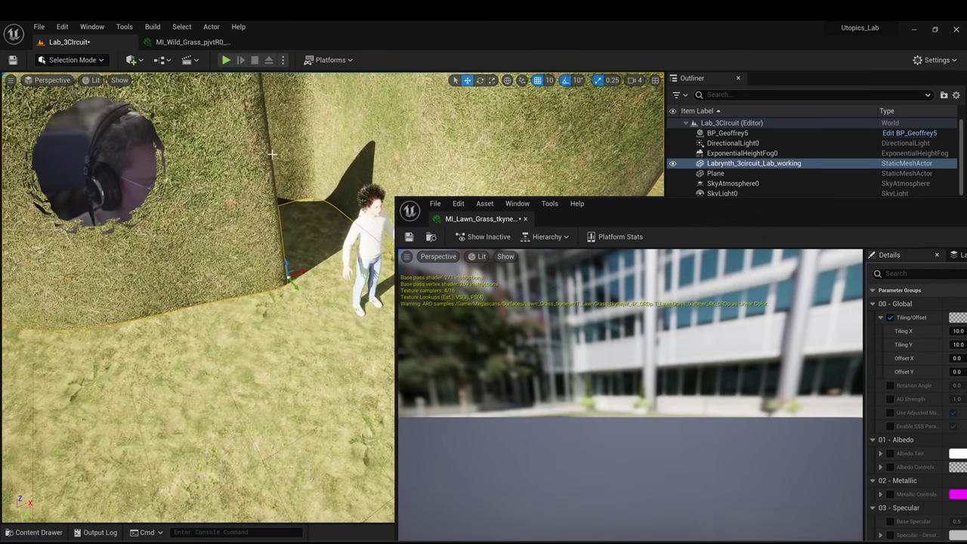
{"action": "scroll", "coordinate": [272, 154], "scroll_direction": "up", "scroll_amount": 2}
{"action": "scroll", "coordinate": [272, 154], "scroll_direction": "down", "scroll_amount": 5}
{"action": "left_click_drag", "start_coordinate": [658, 215], "coordinate": [395, 188]}
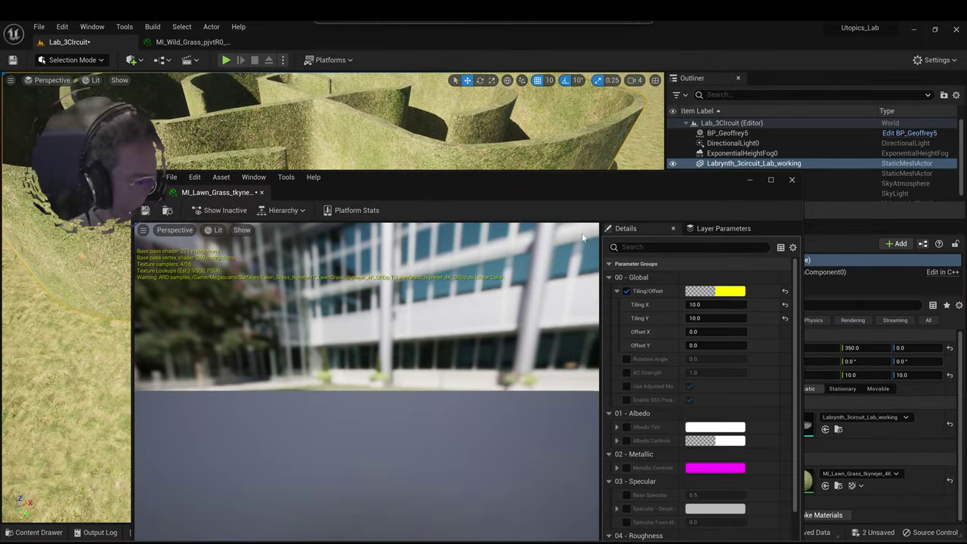
{"action": "left_click_drag", "start_coordinate": [733, 193], "coordinate": [727, 102]}
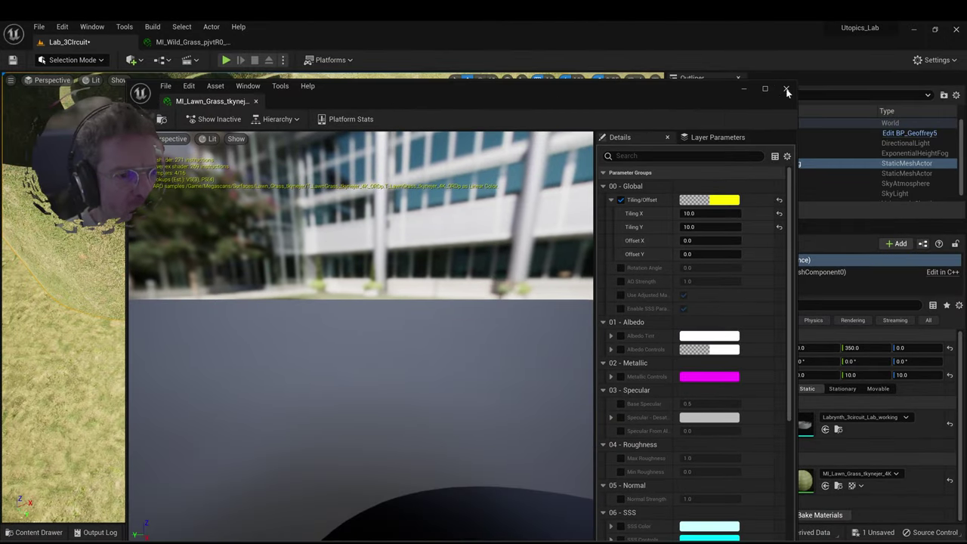
{"action": "left_click", "coordinate": [786, 88]}
{"action": "right_click_drag", "start_coordinate": [332, 297], "coordinate": [337, 268]}
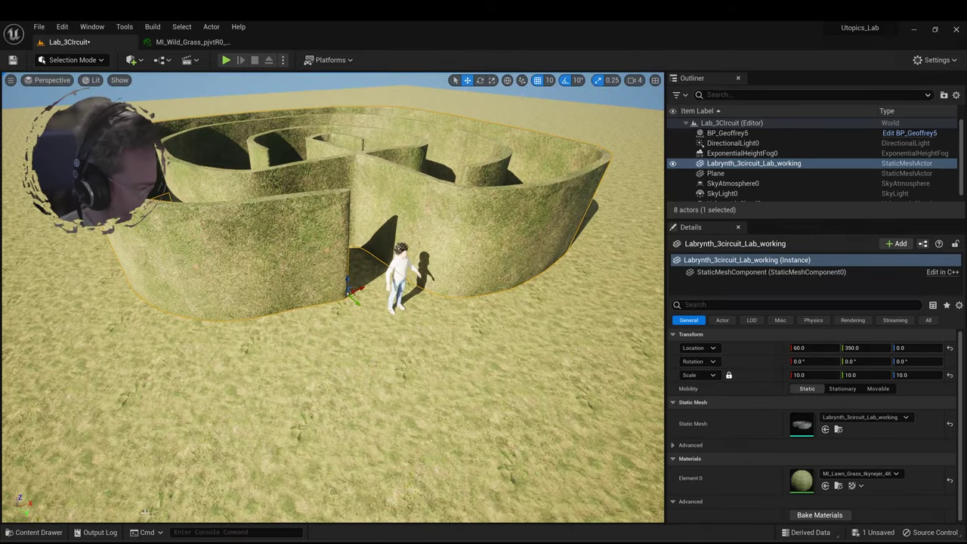
- Open the project's Alembic content folder and check in the plugin list whether the Alembic plugins are enabled
{"action": "left_click", "coordinate": [31, 532]}
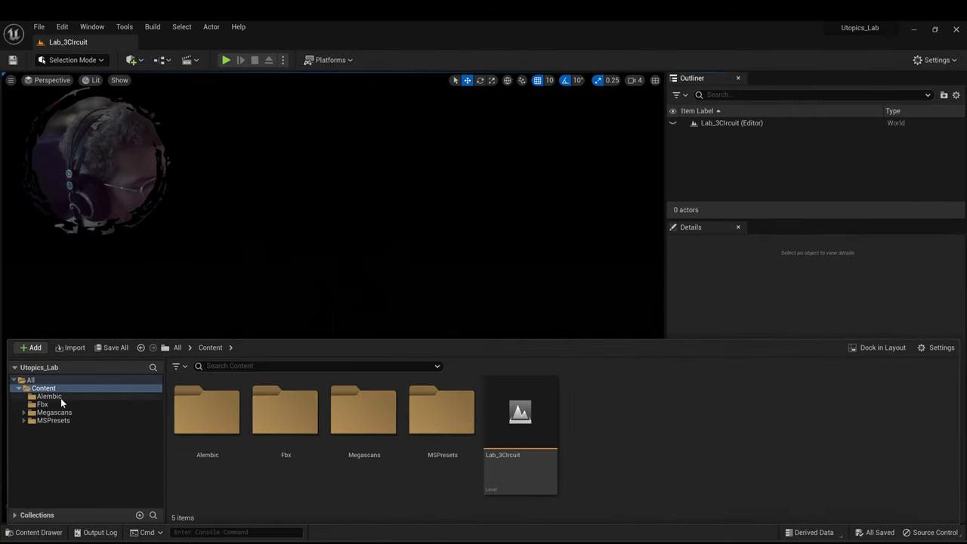
{"action": "left_click", "coordinate": [59, 397]}
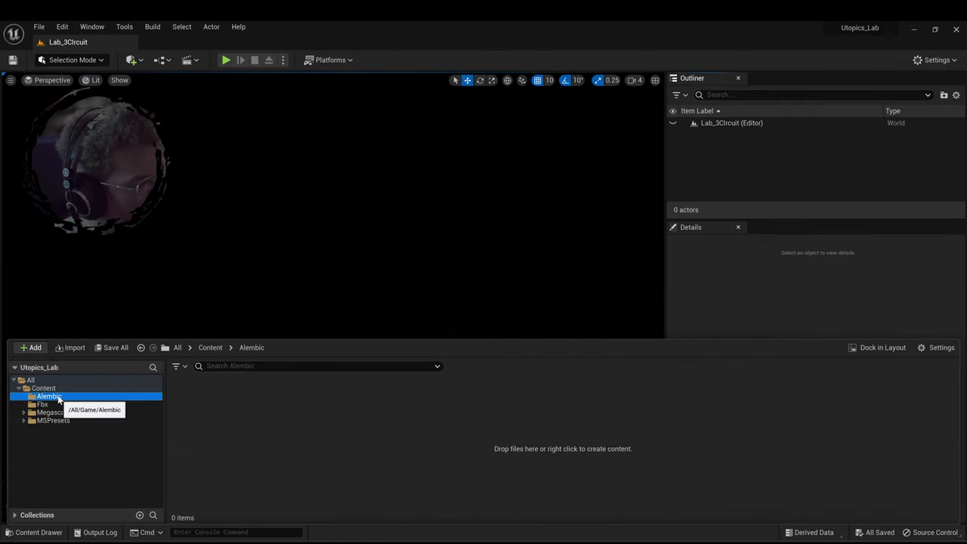
{"action": "left_click", "coordinate": [64, 26]}
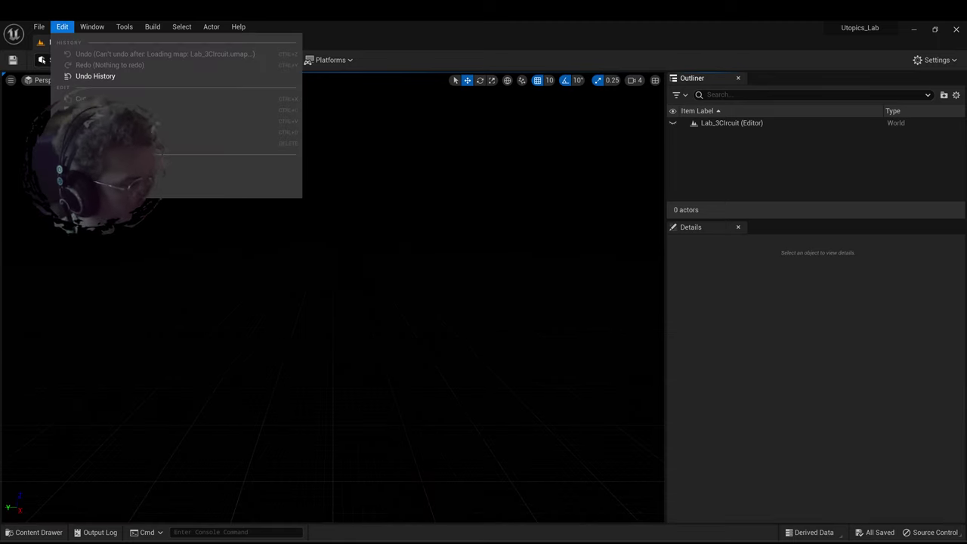
{"action": "left_click", "coordinate": [100, 187]}
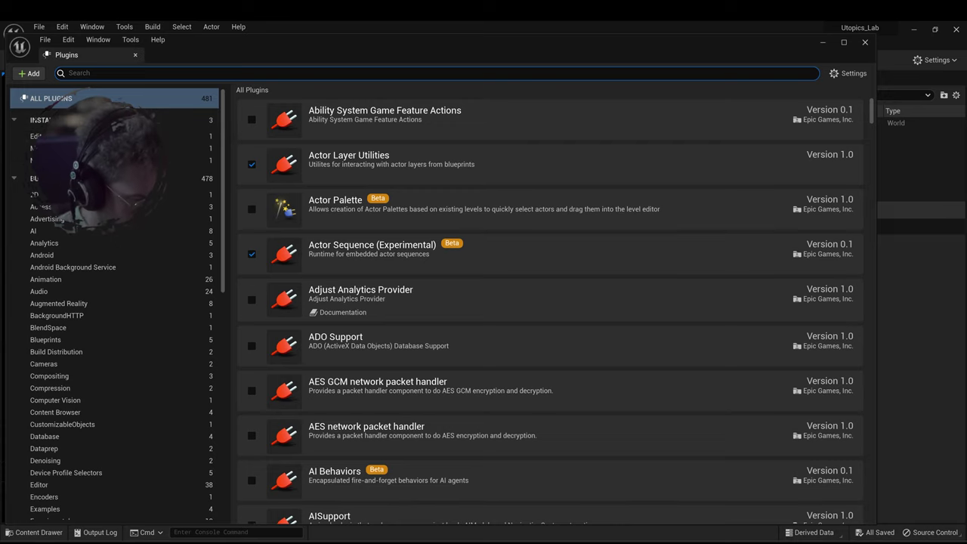
{"action": "type", "text": "abc"}
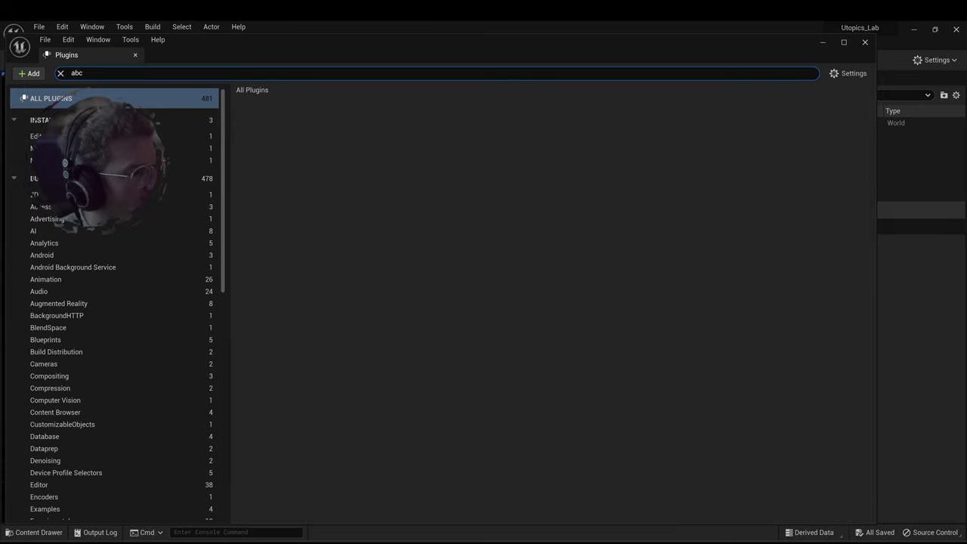
{"action": "key", "text": "ctrl+a"}
{"action": "type", "text": "alembic"}
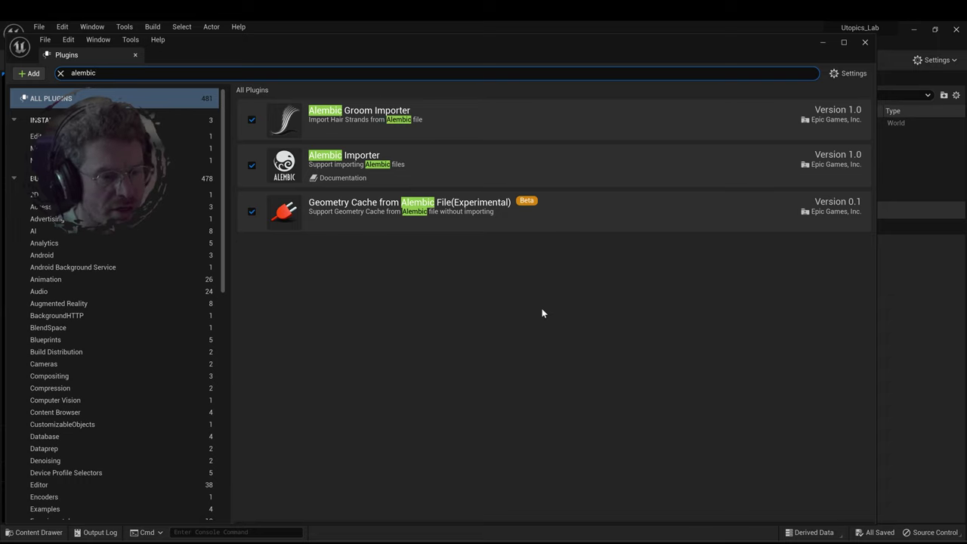
{"action": "left_click", "coordinate": [865, 43]}
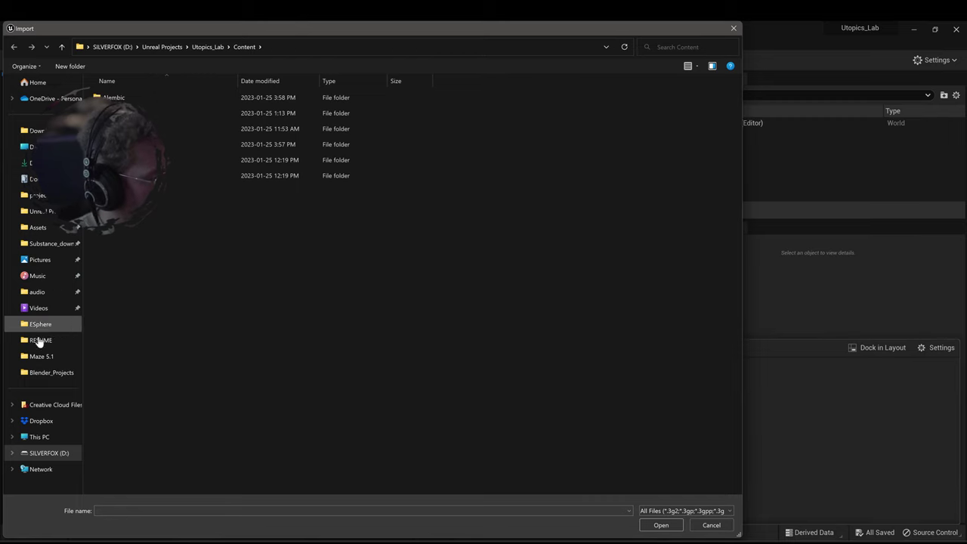
- Import Labrynth_4circuit_grass2.abc from Blender_Projects as a groom with X rotation 90 and Y scale -1
{"action": "left_click", "coordinate": [42, 372]}
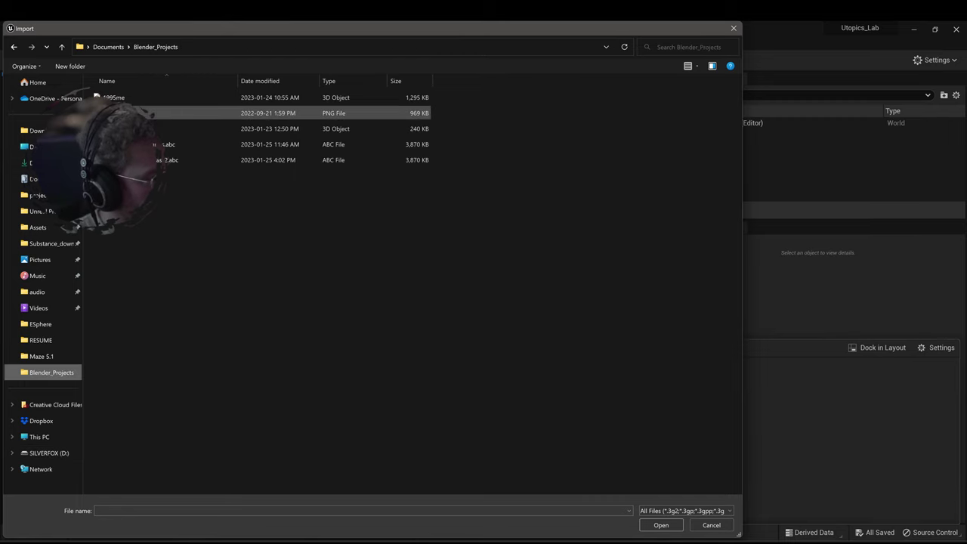
{"action": "double_click", "coordinate": [167, 160]}
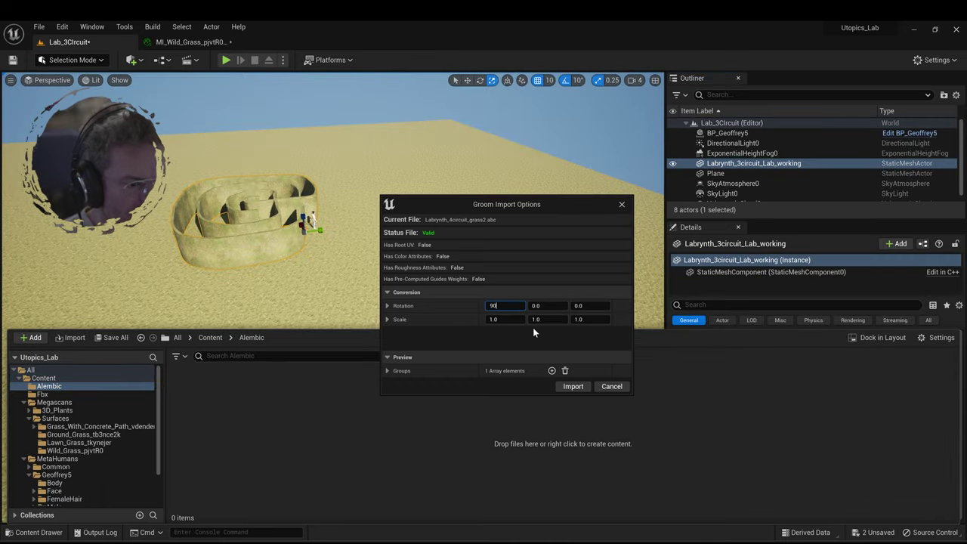
{"action": "left_click", "coordinate": [536, 306]}
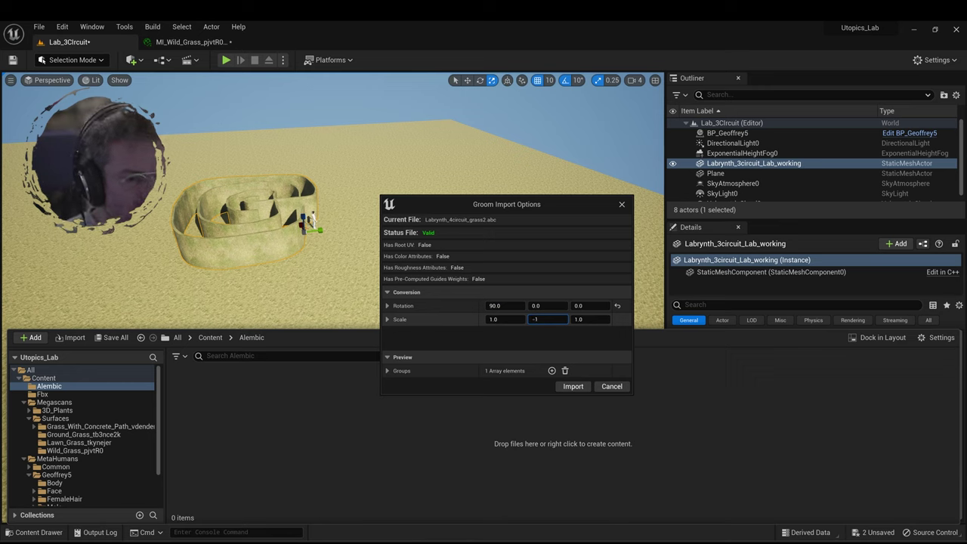
{"action": "left_click", "coordinate": [570, 387]}
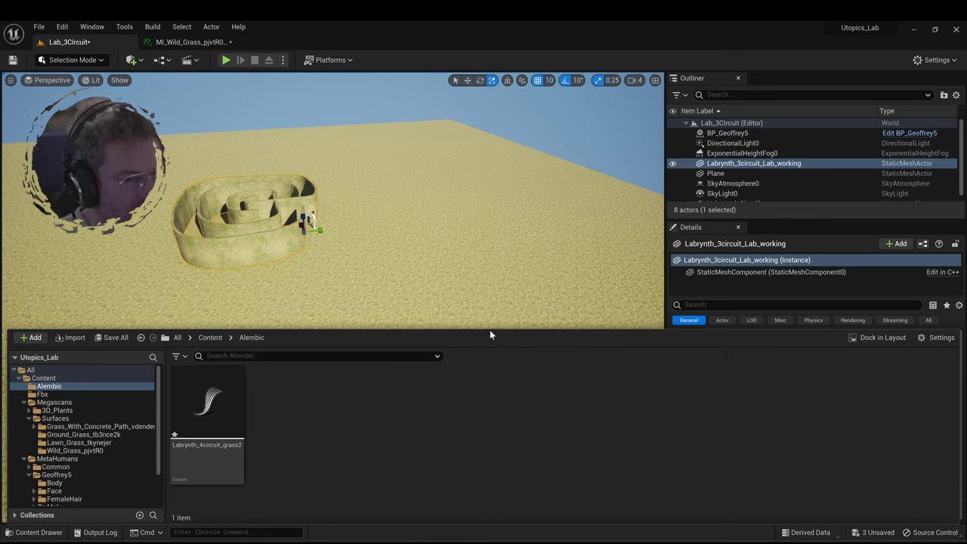
- Place the Labrynth_4circuit_grass2 groom in the level near the labyrinth and set its uniform scale to 1000
{"action": "left_click_drag", "start_coordinate": [207, 401], "coordinate": [212, 275]}
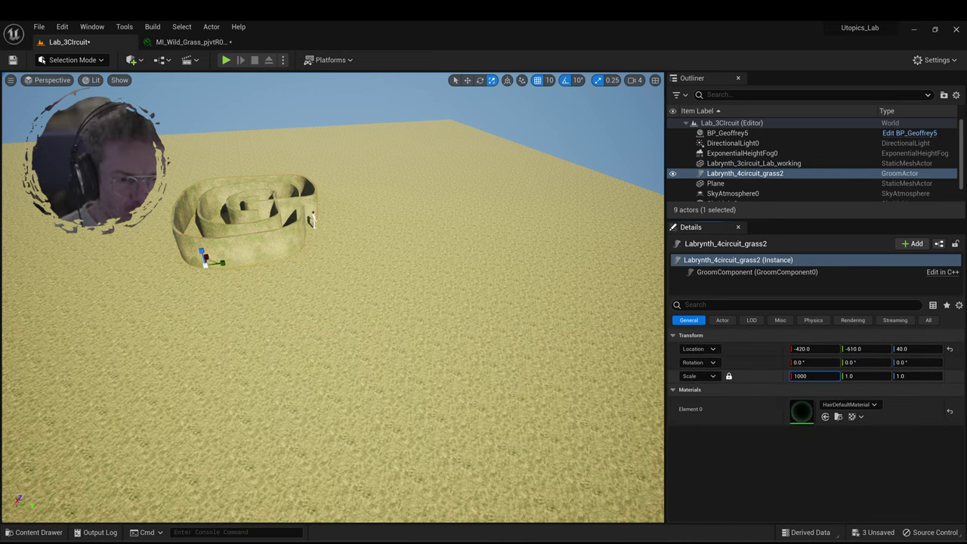
{"action": "key", "text": "Return"}
{"action": "right_click_drag", "start_coordinate": [177, 238], "coordinate": [136, 279]}
{"action": "right_click_drag", "start_coordinate": [555, 348], "coordinate": [502, 355]}
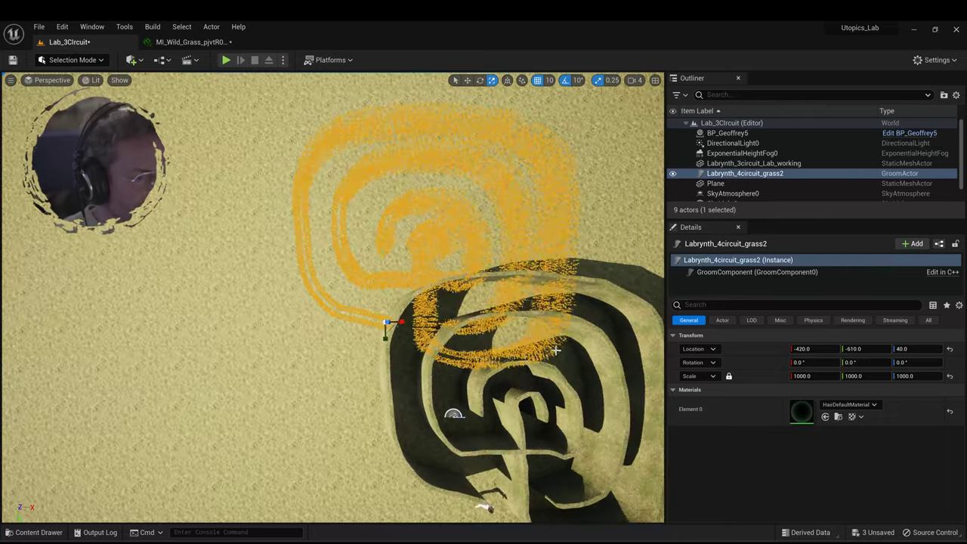
- Move the grass groom over the labyrinth mesh, to X 60 and Y 350, so their walls line up
{"action": "scroll", "coordinate": [555, 348], "scroll_direction": "down", "scroll_amount": 3}
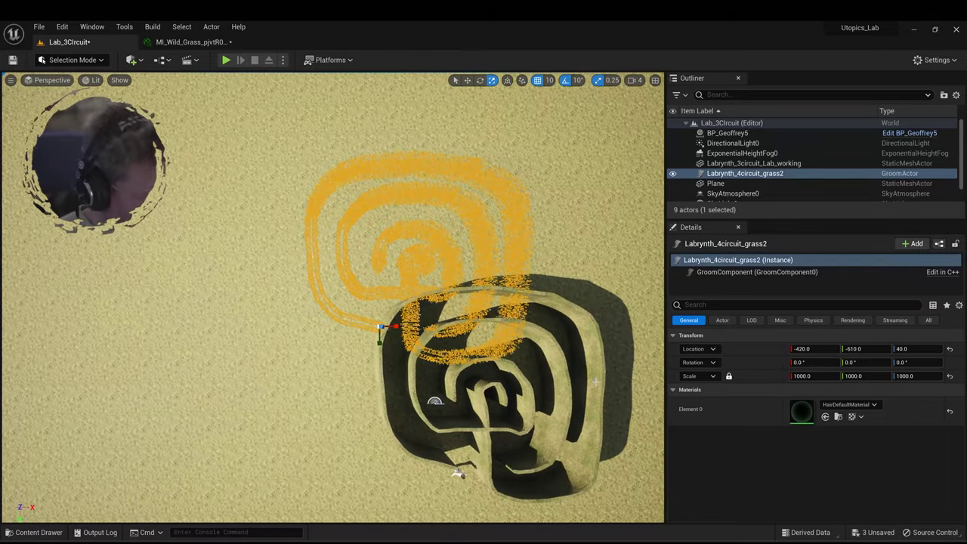
{"action": "key", "text": "w"}
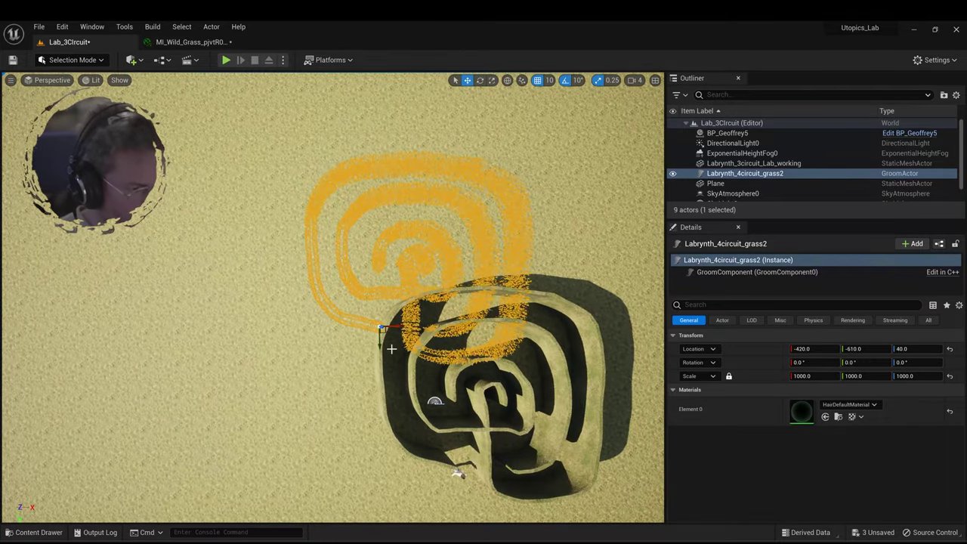
{"action": "left_click_drag", "start_coordinate": [380, 340], "coordinate": [415, 446]}
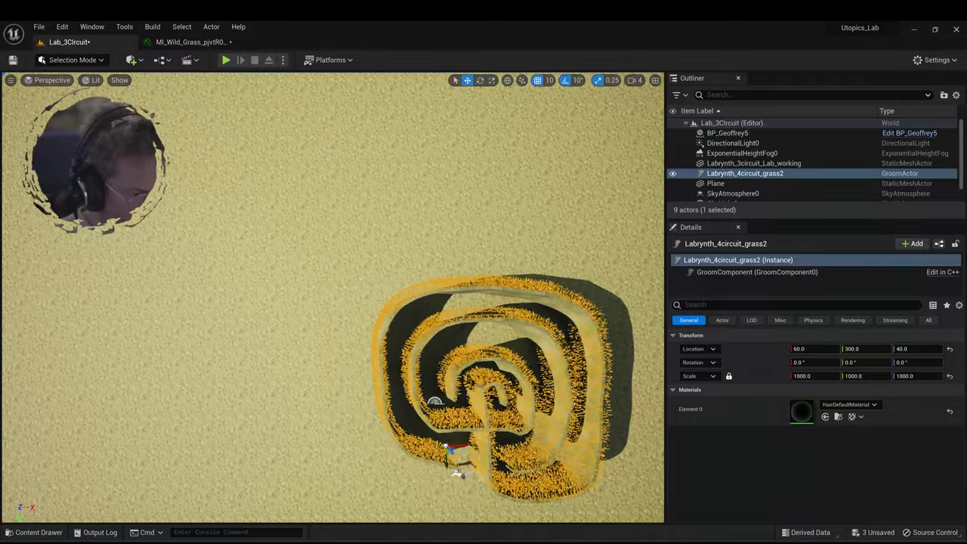
{"action": "right_click_drag", "start_coordinate": [462, 446], "coordinate": [503, 412]}
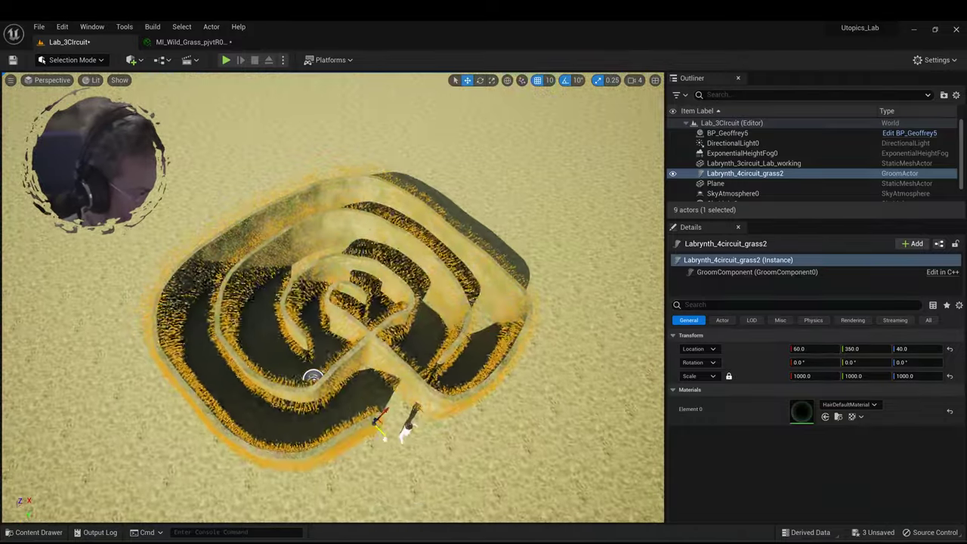
- Lower the grass groom to Z 0 so its base is level with the labyrinth mesh
{"action": "right_click_drag", "start_coordinate": [411, 426], "coordinate": [402, 440]}
{"action": "scroll", "coordinate": [412, 426], "scroll_direction": "up", "scroll_amount": 8}
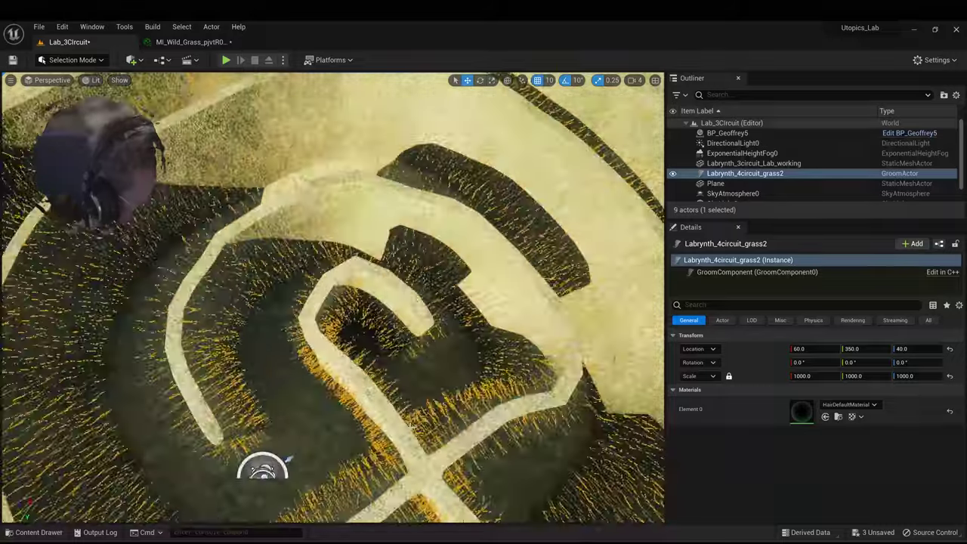
{"action": "right_click_drag", "start_coordinate": [262, 469], "coordinate": [412, 378]}
{"action": "scroll", "coordinate": [412, 415], "scroll_direction": "down", "scroll_amount": 8}
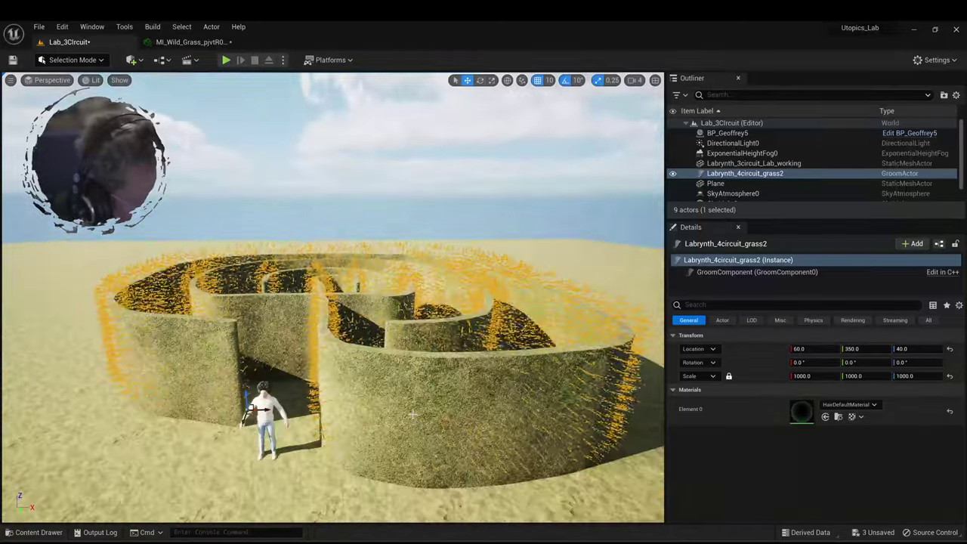
{"action": "left_click_drag", "start_coordinate": [413, 414], "coordinate": [392, 398], "text": "alt"}
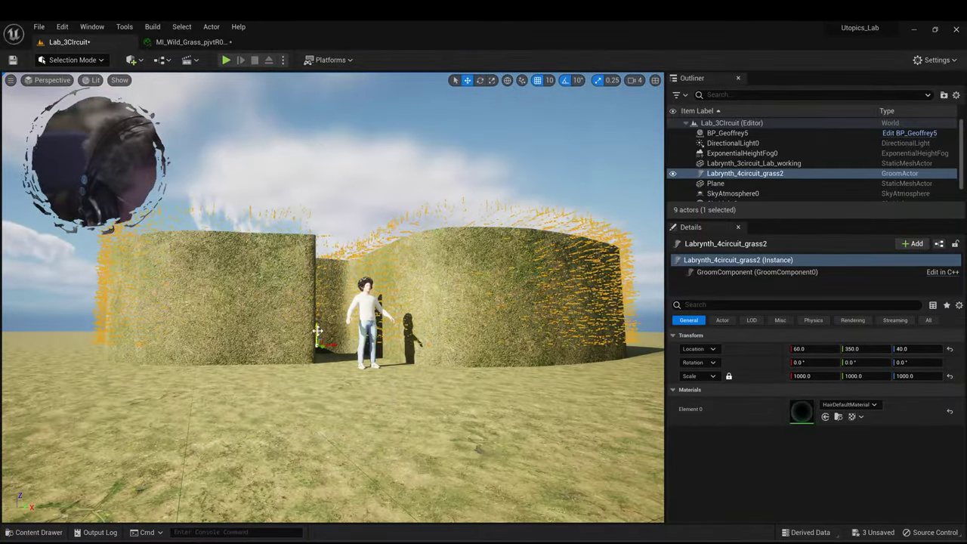
{"action": "left_click_drag", "start_coordinate": [317, 330], "coordinate": [317, 349]}
- Inspect the labyrinth walls with the grass groom deselected, and frame the whole labyrinth mesh
{"action": "right_click_drag", "start_coordinate": [472, 442], "coordinate": [472, 442]}
{"action": "left_click", "coordinate": [473, 442]}
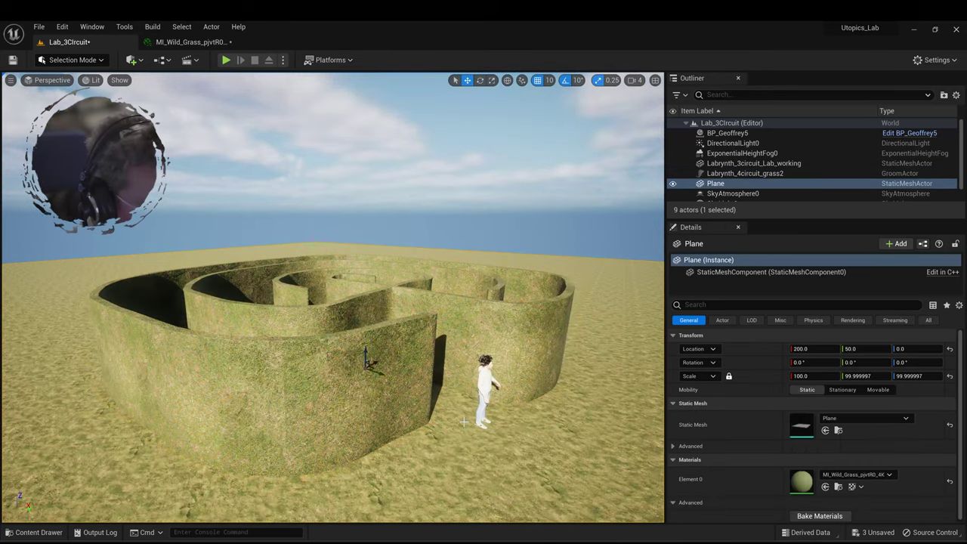
{"action": "scroll", "coordinate": [464, 420], "scroll_direction": "up", "scroll_amount": 4}
{"action": "left_click", "coordinate": [483, 420]}
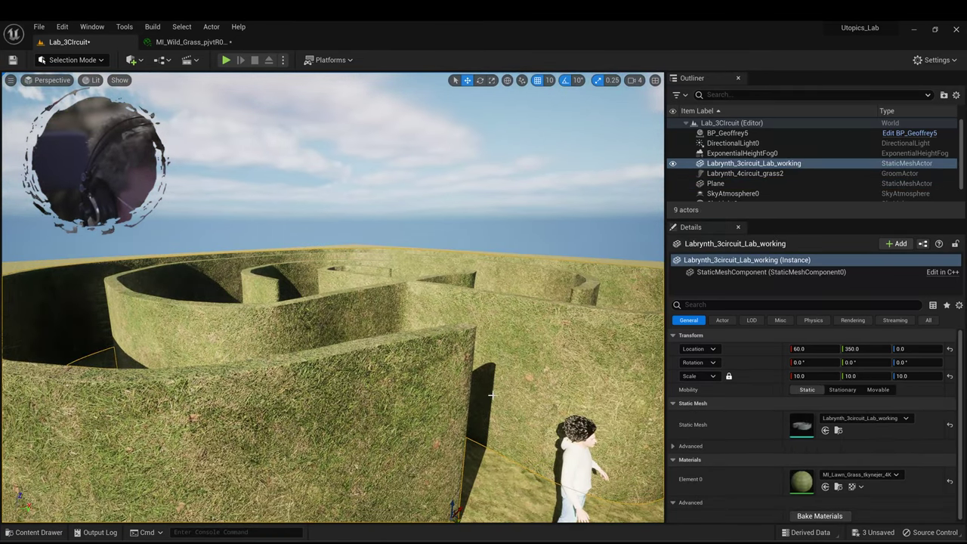
{"action": "key", "text": "f"}
{"action": "left_click", "coordinate": [31, 533]}
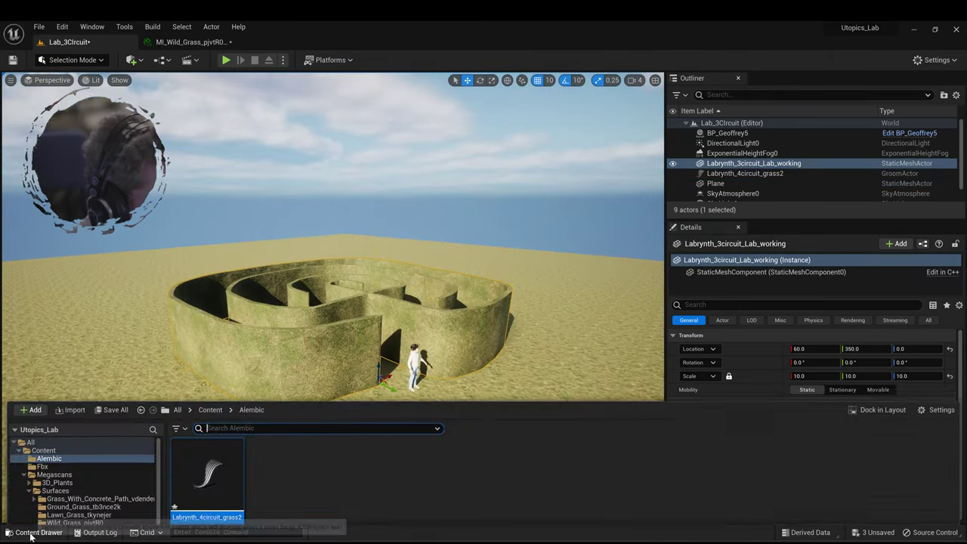
{"action": "left_click", "coordinate": [517, 459]}
- Select the Labrynth_4circuit_grass2 groom and show all of its properties, including the groom group settings
{"action": "left_click", "coordinate": [745, 173]}
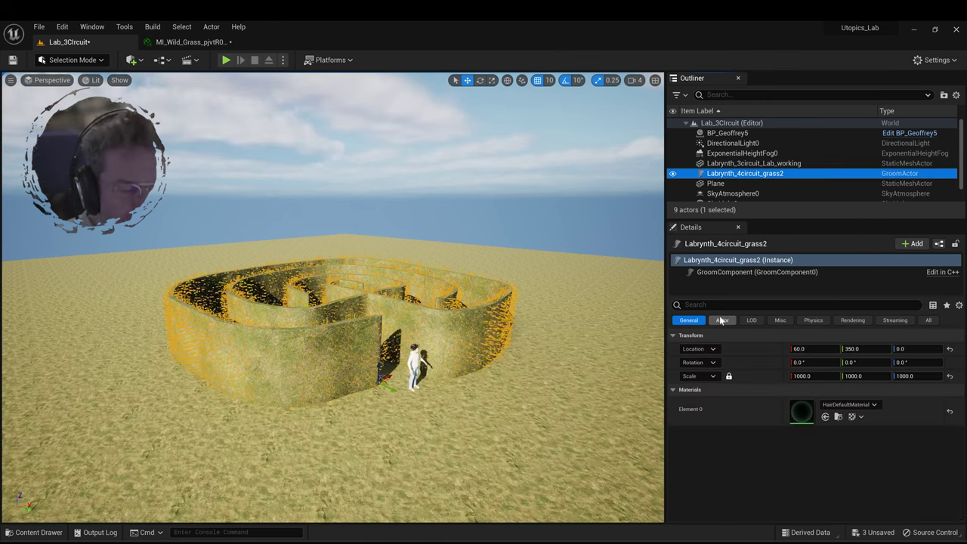
{"action": "left_click", "coordinate": [729, 260]}
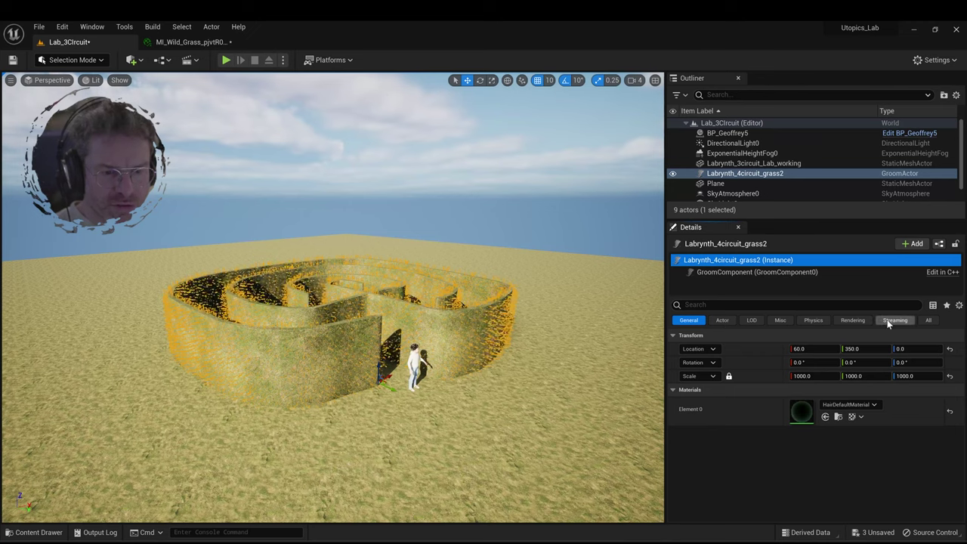
{"action": "left_click", "coordinate": [929, 320]}
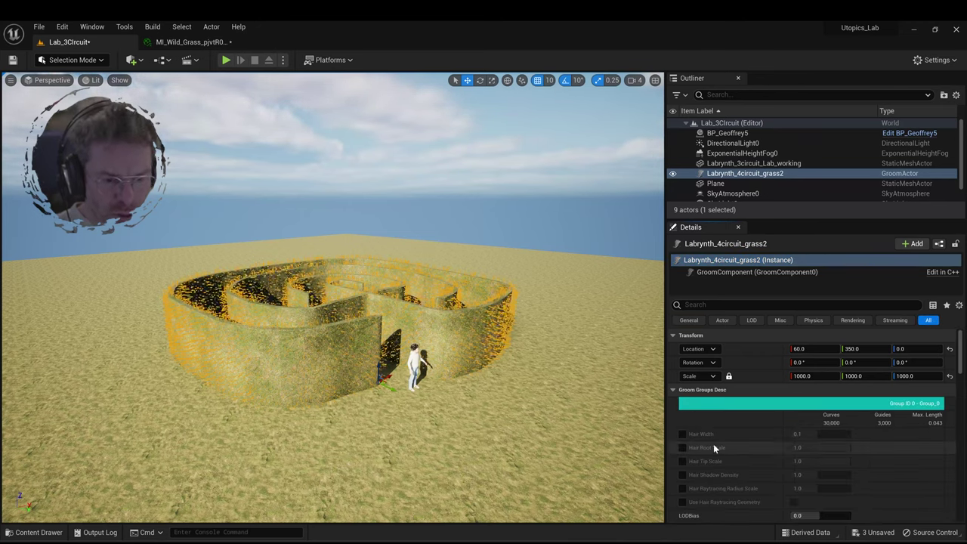
- Enable the Hair Width override for the labyrinth's grass groom and set it to 1
{"action": "scroll", "coordinate": [792, 437], "scroll_direction": "down", "scroll_amount": 1}
{"action": "scroll", "coordinate": [792, 437], "scroll_direction": "down", "scroll_amount": 1}
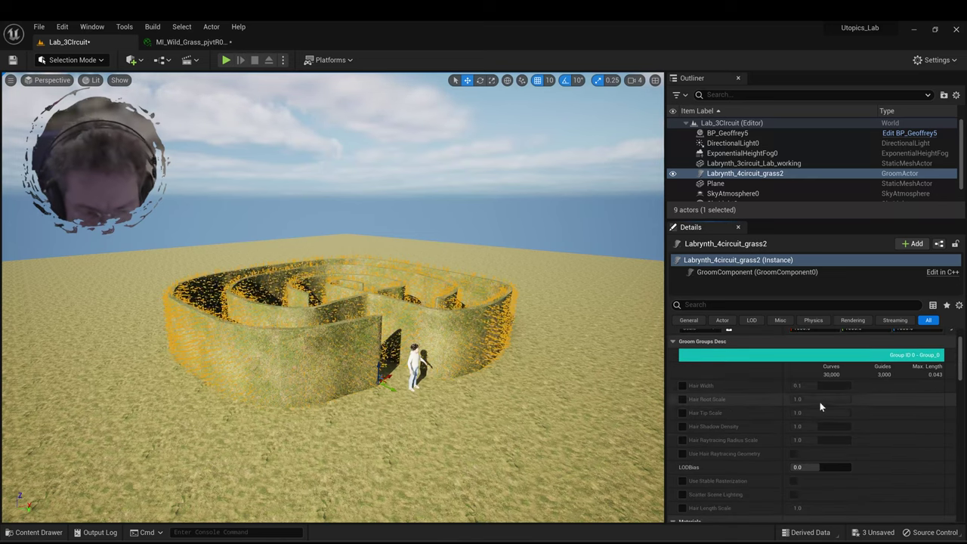
{"action": "scroll", "coordinate": [704, 361], "scroll_direction": "up", "scroll_amount": 1}
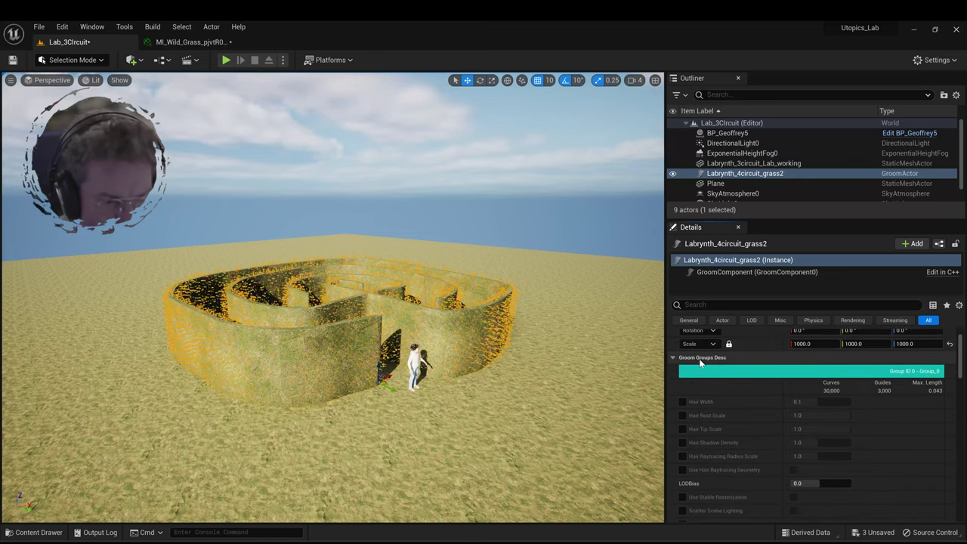
{"action": "left_click", "coordinate": [682, 401]}
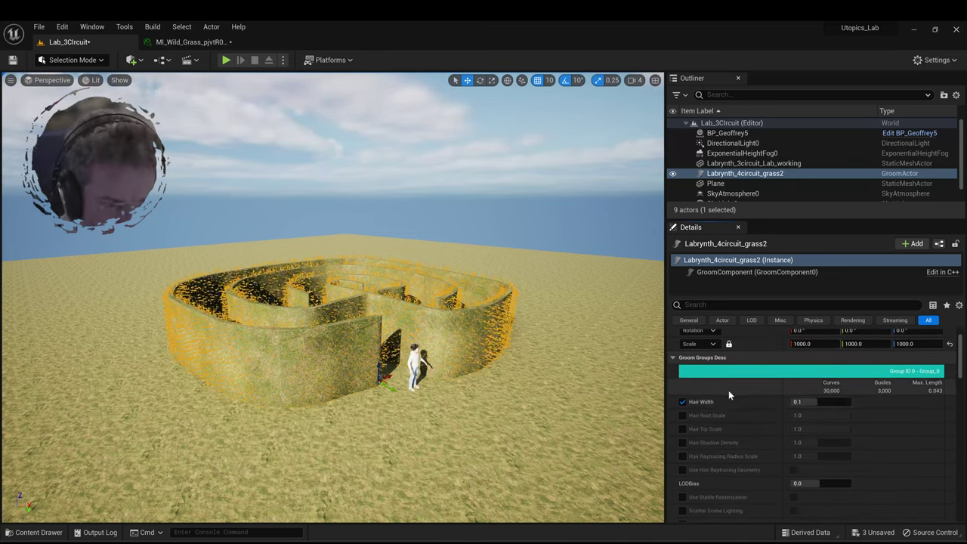
{"action": "scroll", "coordinate": [390, 352], "scroll_direction": "up", "scroll_amount": 3}
{"action": "left_click", "coordinate": [819, 402]}
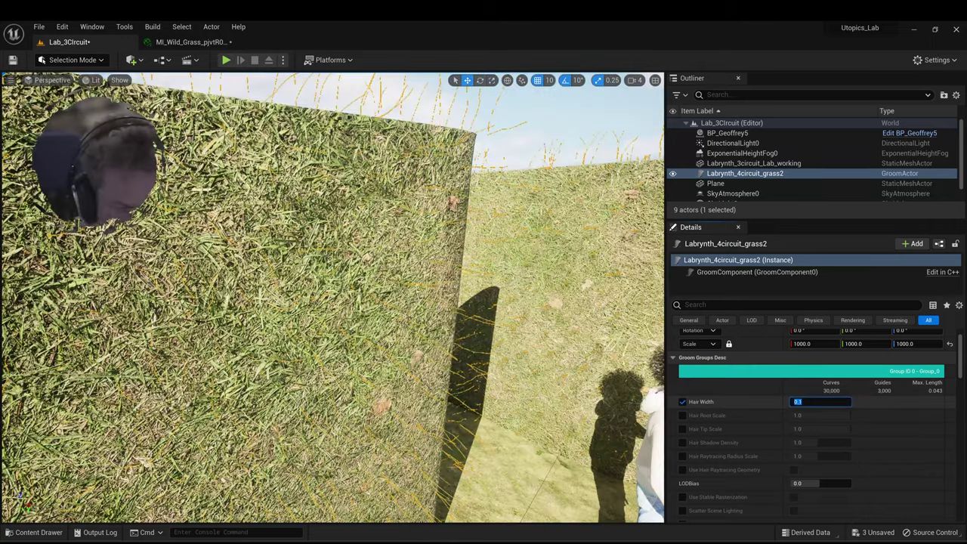
{"action": "type", "text": "1"}
{"action": "key", "text": "Return"}
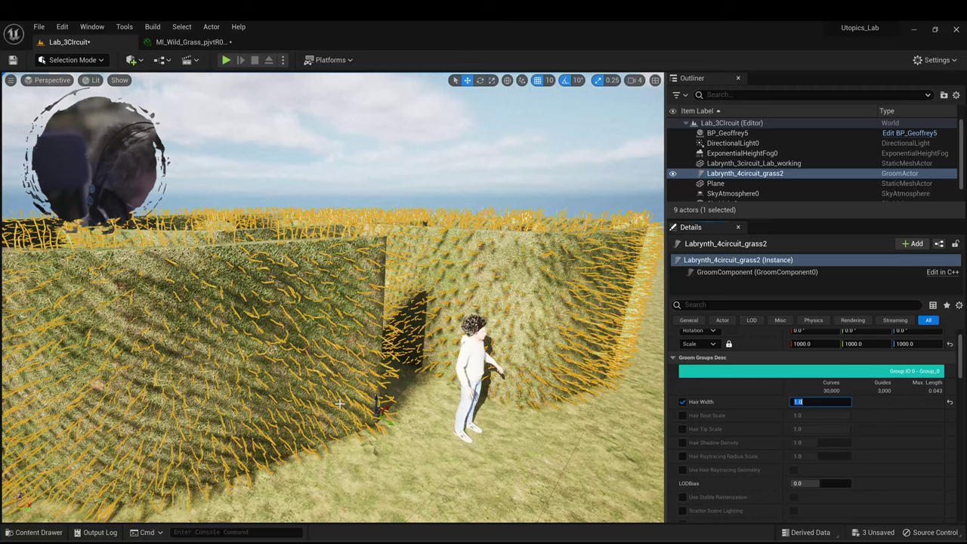
- Enable the groom's Hair Root Scale and Hair Tip Scale overrides and set the tip scale to 2
{"action": "left_click", "coordinate": [683, 415]}
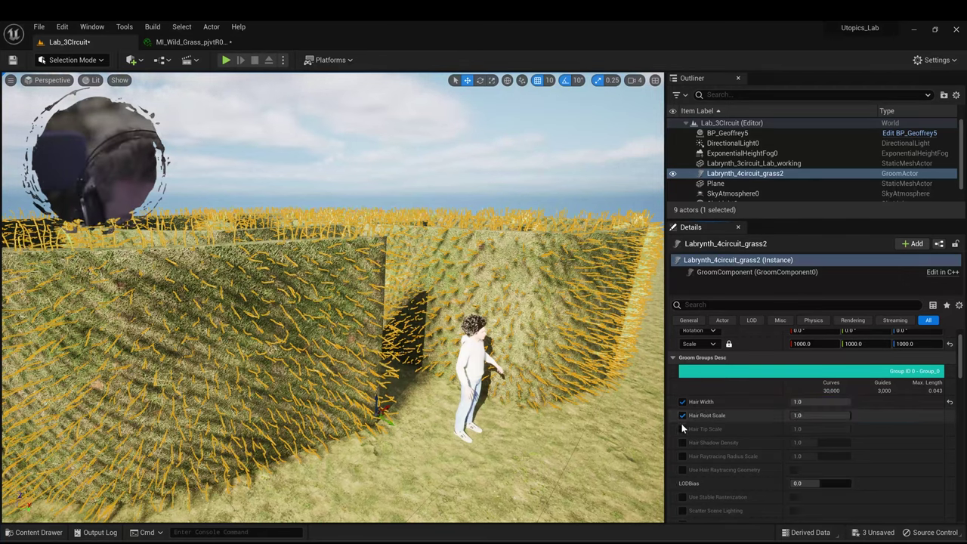
{"action": "left_click", "coordinate": [682, 429]}
{"action": "left_click", "coordinate": [800, 429]}
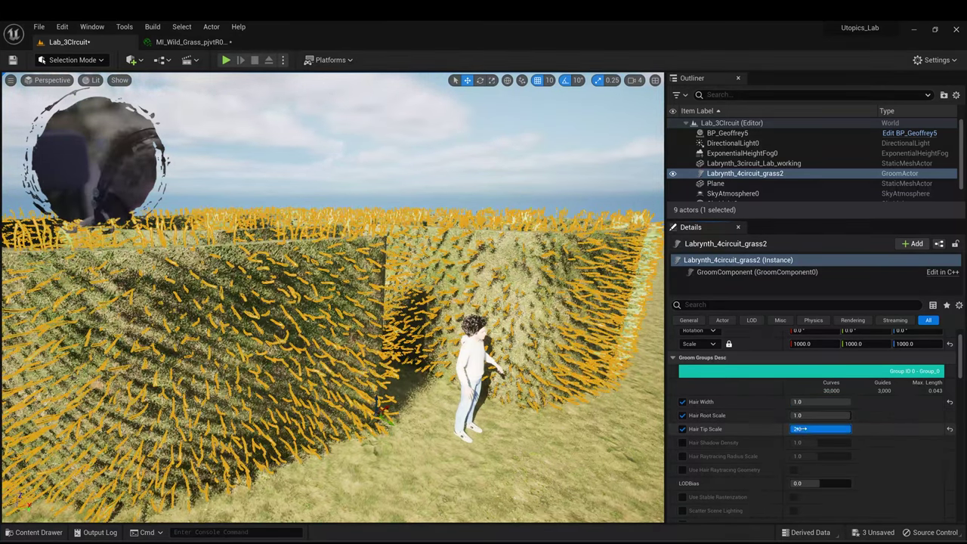
{"action": "type", "text": "2"}
{"action": "key", "text": "Return"}
- Set the groom's Hair Width to 2 and reduce its Hair Tip Scale to about 0.18
{"action": "scroll", "coordinate": [401, 293], "scroll_direction": "up", "scroll_amount": 5}
{"action": "scroll", "coordinate": [402, 290], "scroll_direction": "down", "scroll_amount": 2}
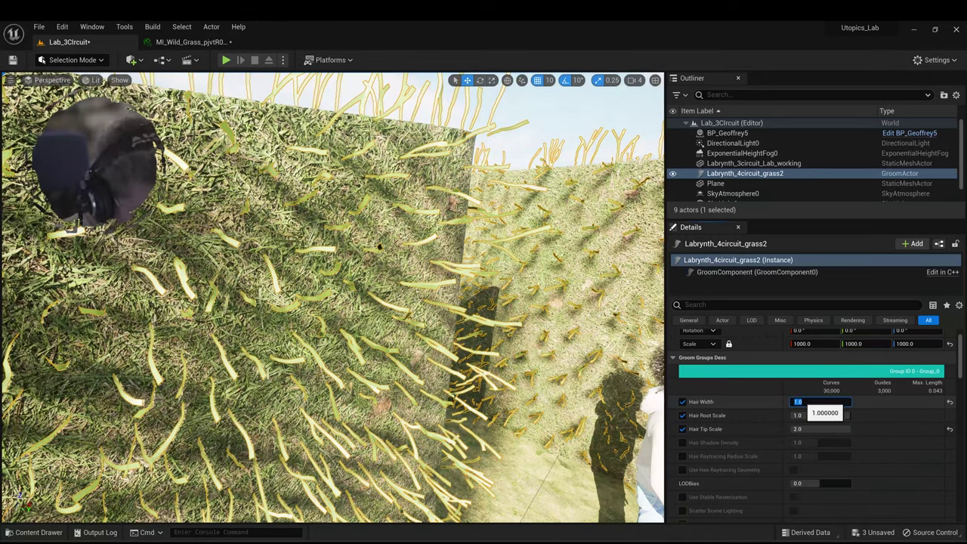
{"action": "type", "text": "2"}
{"action": "key", "text": "Return"}
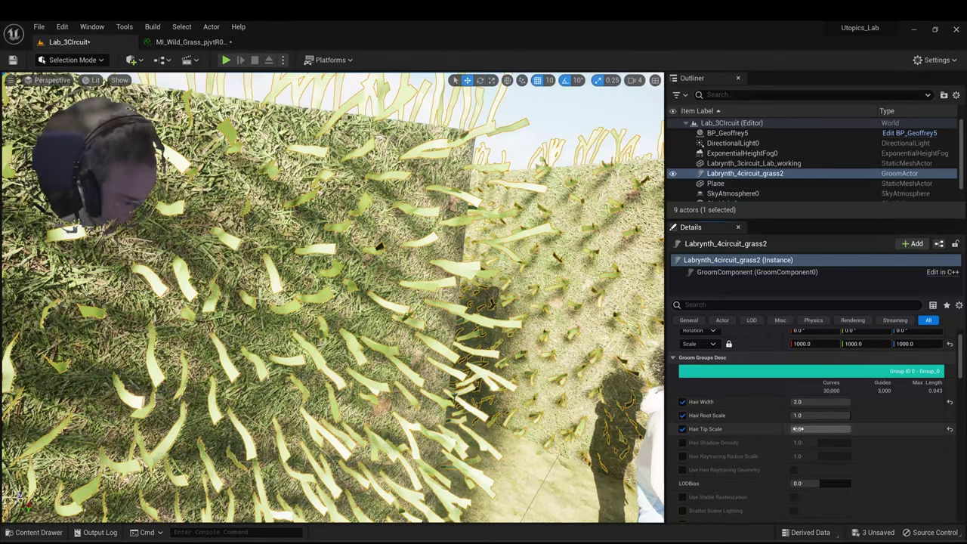
{"action": "left_click_drag", "start_coordinate": [798, 428], "coordinate": [770, 428]}
{"action": "scroll", "coordinate": [363, 348], "scroll_direction": "down", "scroll_amount": 5}
{"action": "scroll", "coordinate": [363, 347], "scroll_direction": "up", "scroll_amount": 4}
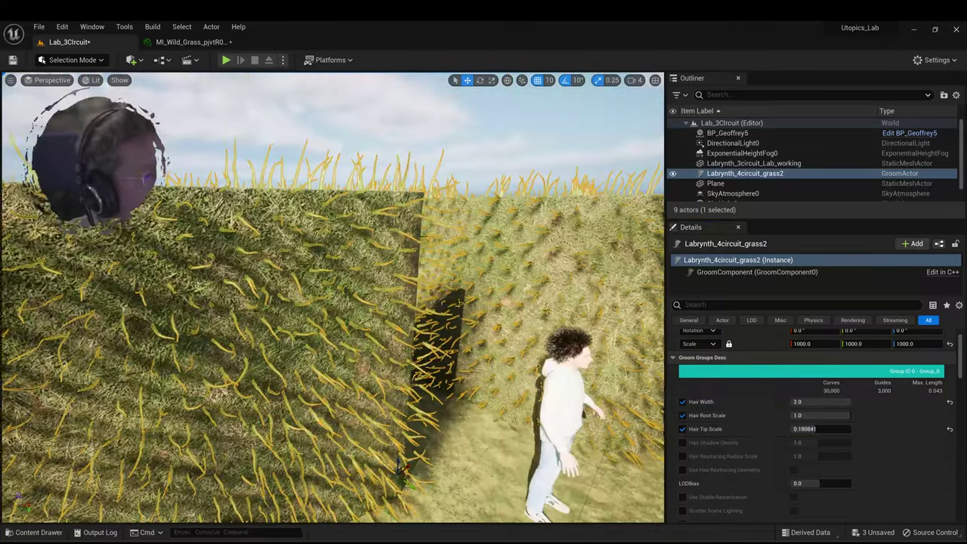
{"action": "scroll", "coordinate": [363, 347], "scroll_direction": "down", "scroll_amount": 1}
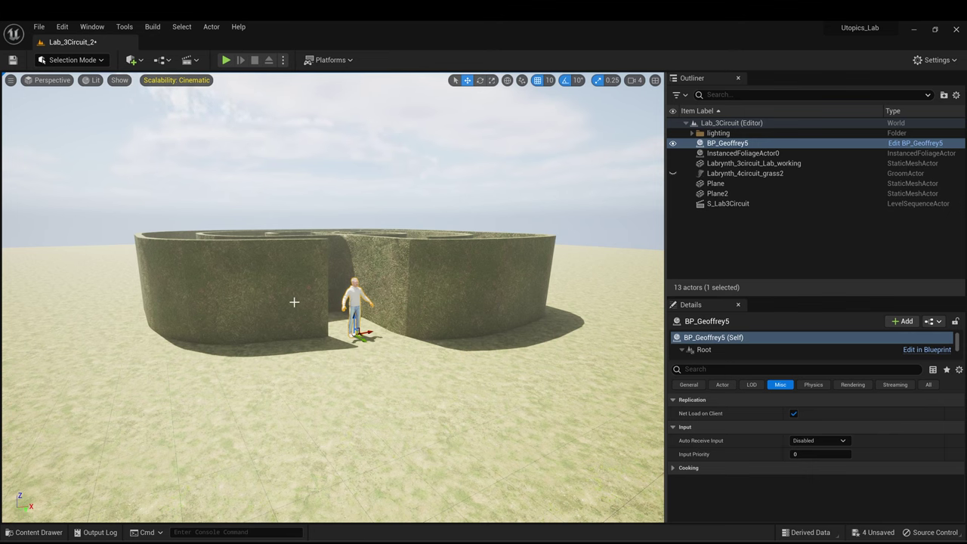
- Examine the labyrinth around the standing figure from several angles and check the Megascans grass meshes in the project content
{"action": "key", "text": "f"}
{"action": "scroll", "coordinate": [343, 246], "scroll_direction": "down", "scroll_amount": 6}
{"action": "left_click_drag", "start_coordinate": [300, 371], "coordinate": [340, 371], "text": "alt"}
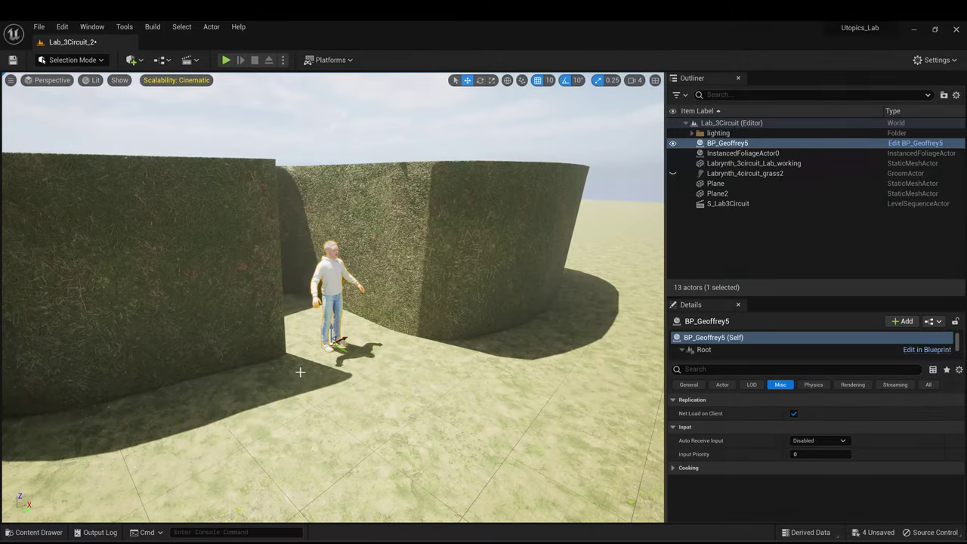
{"action": "left_click", "coordinate": [38, 532]}
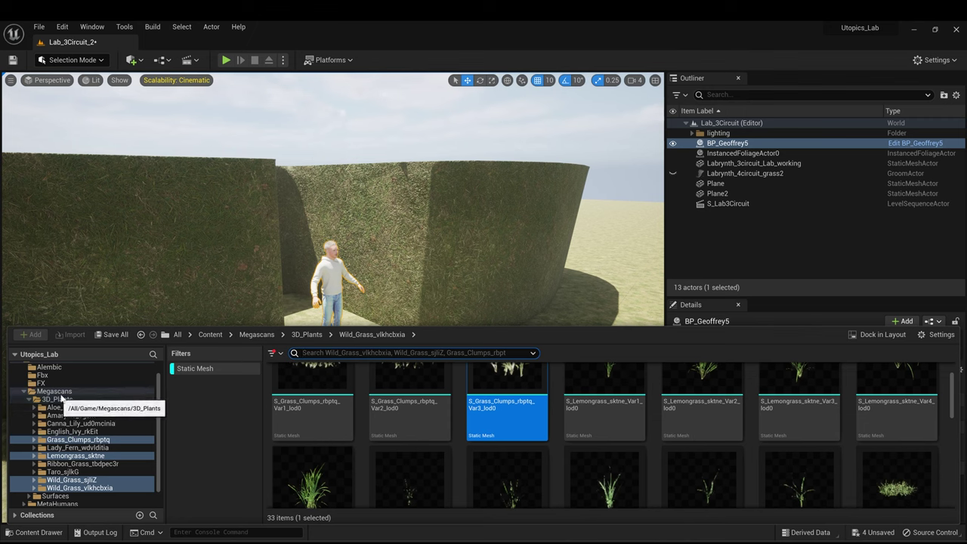
{"action": "scroll", "coordinate": [265, 263], "scroll_direction": "down", "scroll_amount": 5}
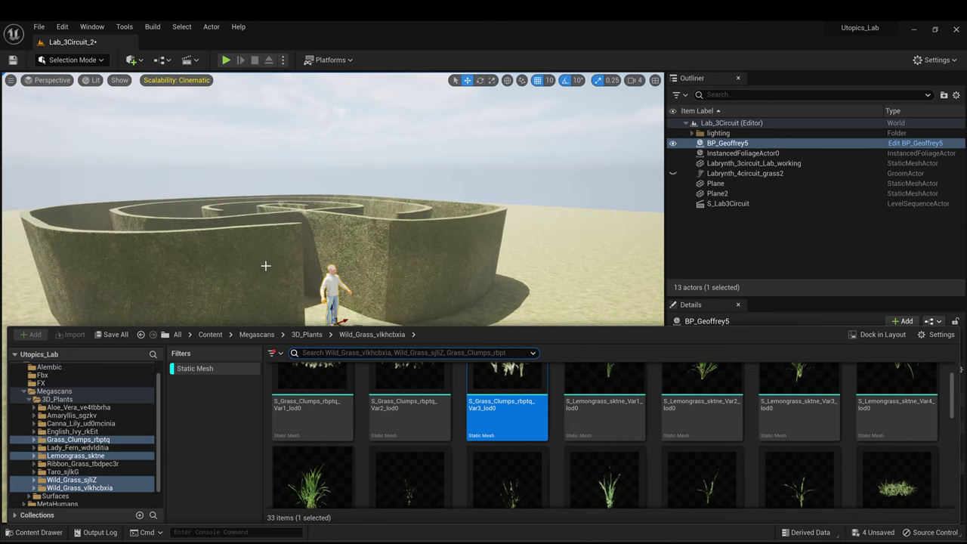
{"action": "left_click_drag", "start_coordinate": [265, 265], "coordinate": [310, 253], "text": "alt"}
{"action": "scroll", "coordinate": [309, 253], "scroll_direction": "up", "scroll_amount": 3}
{"action": "scroll", "coordinate": [191, 359], "scroll_direction": "down", "scroll_amount": 5}
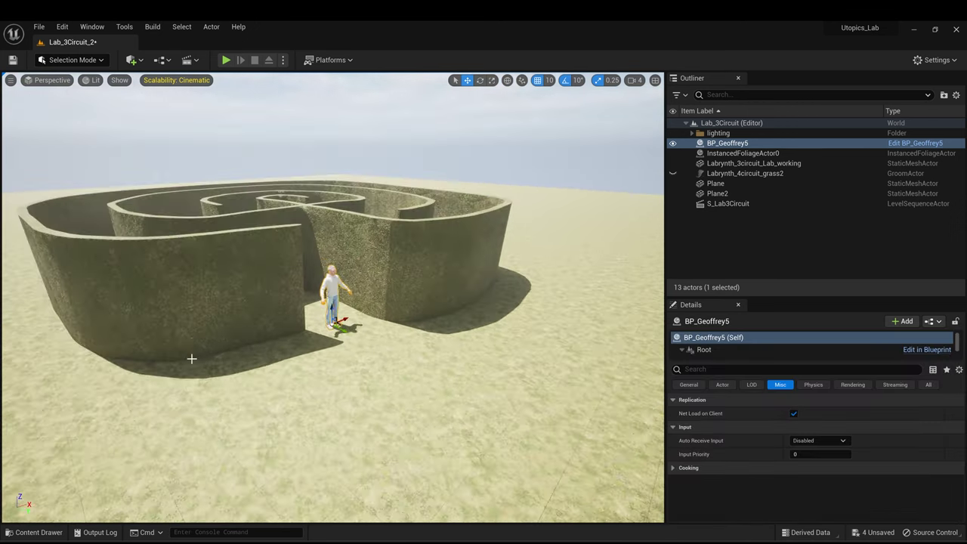
- Switch to Foliage mode and list the Megascans meshes of the Grass_Clumps, Lemongrass, Ribbon_Grass and both Wild_Grass folders together
{"action": "left_click", "coordinate": [63, 61]}
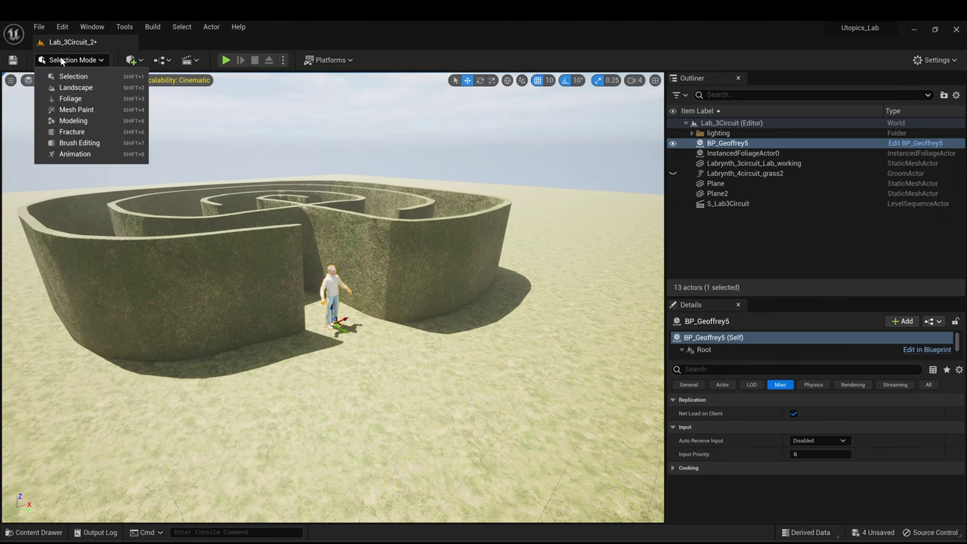
{"action": "left_click", "coordinate": [70, 98]}
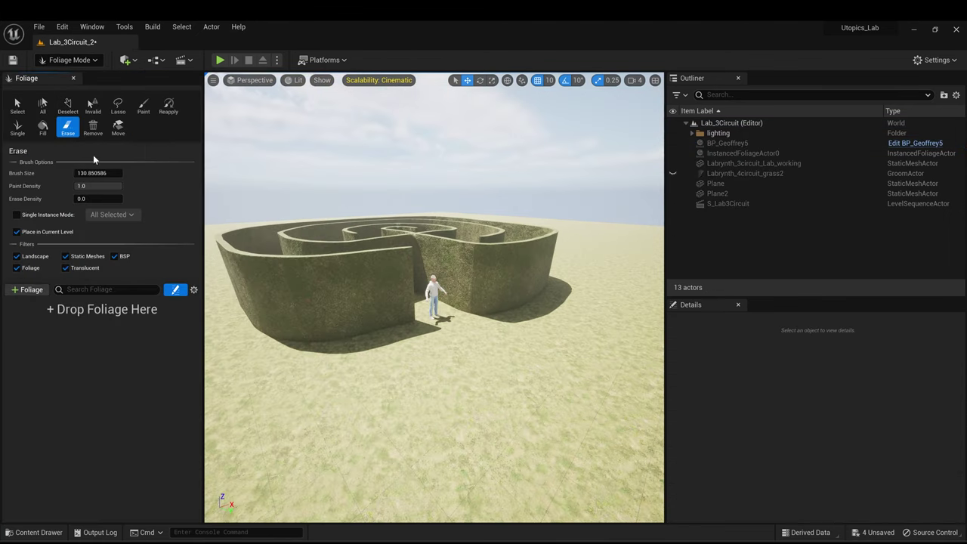
{"action": "left_click", "coordinate": [47, 533]}
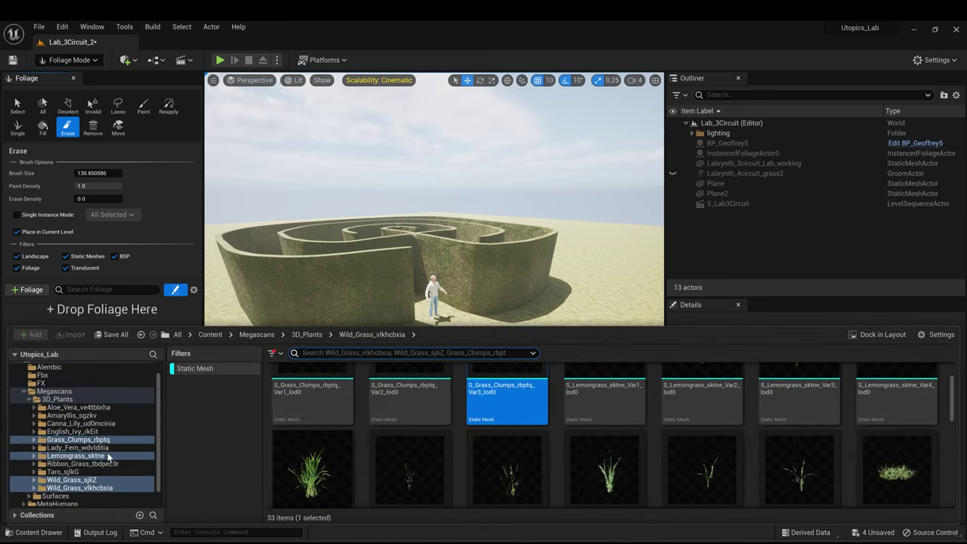
{"action": "left_click", "coordinate": [79, 439]}
{"action": "left_click", "coordinate": [74, 480]}
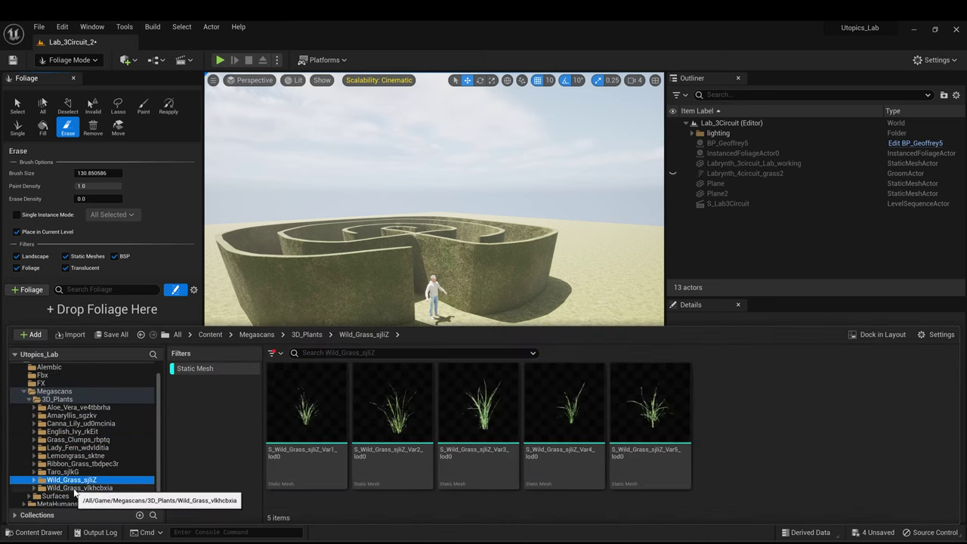
{"action": "left_click", "coordinate": [85, 489], "text": "ctrl"}
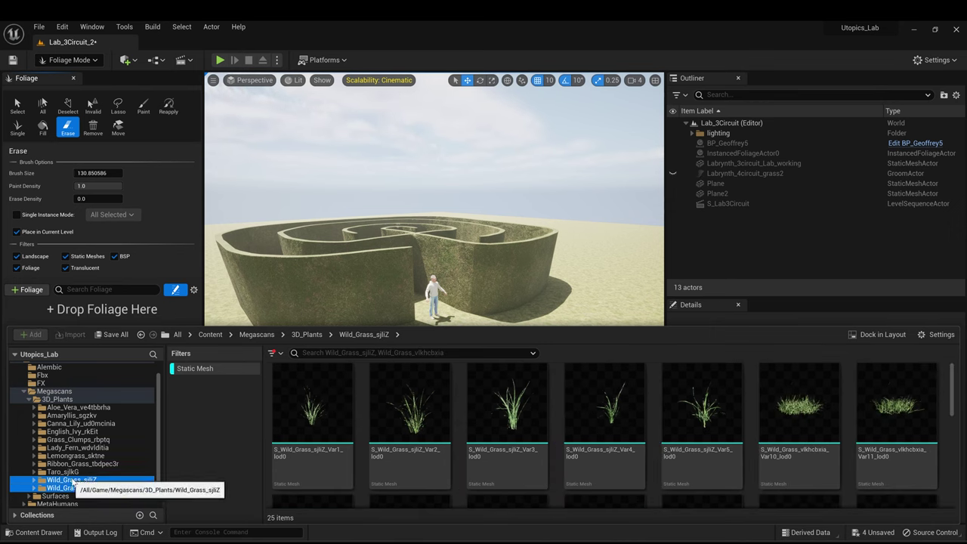
{"action": "left_click", "coordinate": [62, 463], "text": "ctrl"}
{"action": "left_click", "coordinate": [70, 456], "text": "ctrl"}
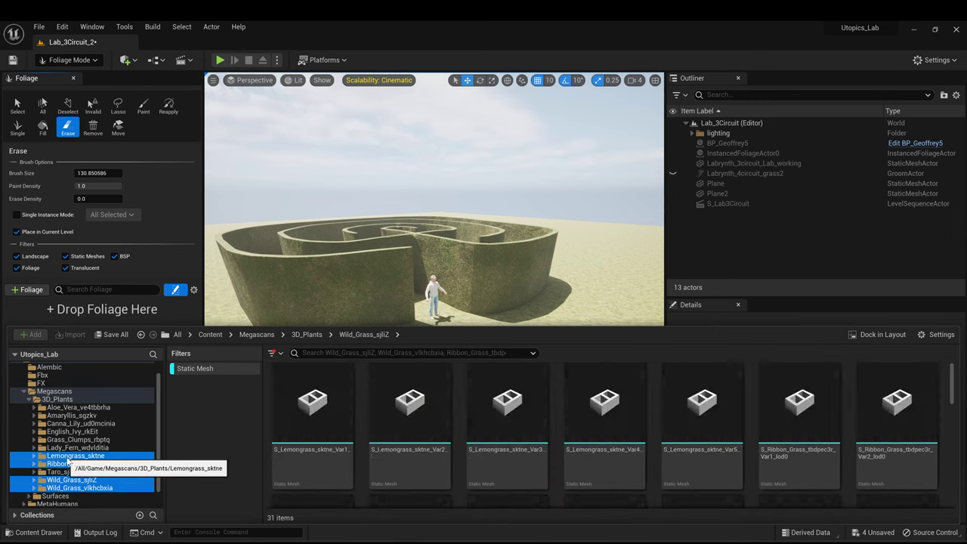
{"action": "left_click", "coordinate": [61, 439], "text": "ctrl"}
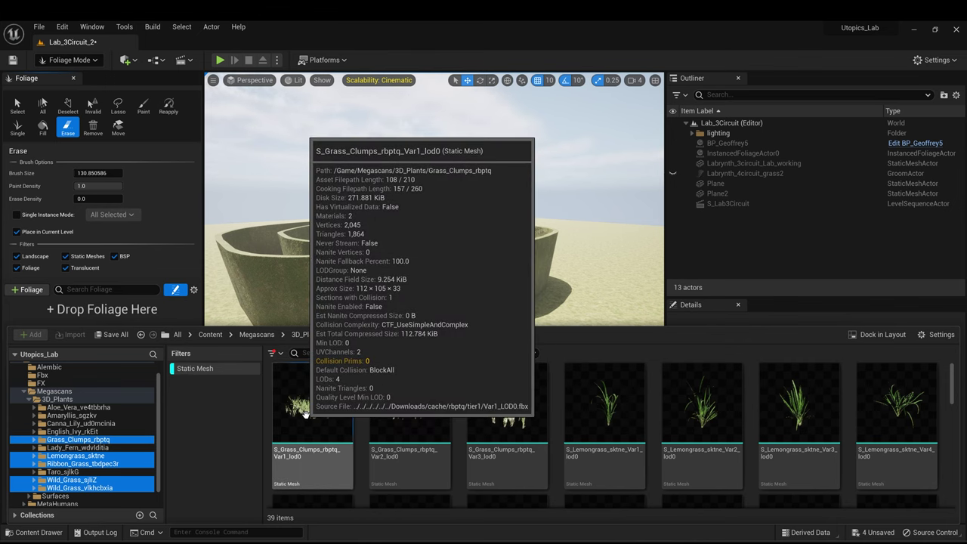
- Add all the listed Megascans grass meshes to the foliage palette as foliage types
{"action": "left_click", "coordinate": [298, 412]}
{"action": "key", "text": "ctrl+a"}
{"action": "left_click_drag", "start_coordinate": [298, 412], "coordinate": [110, 321]}
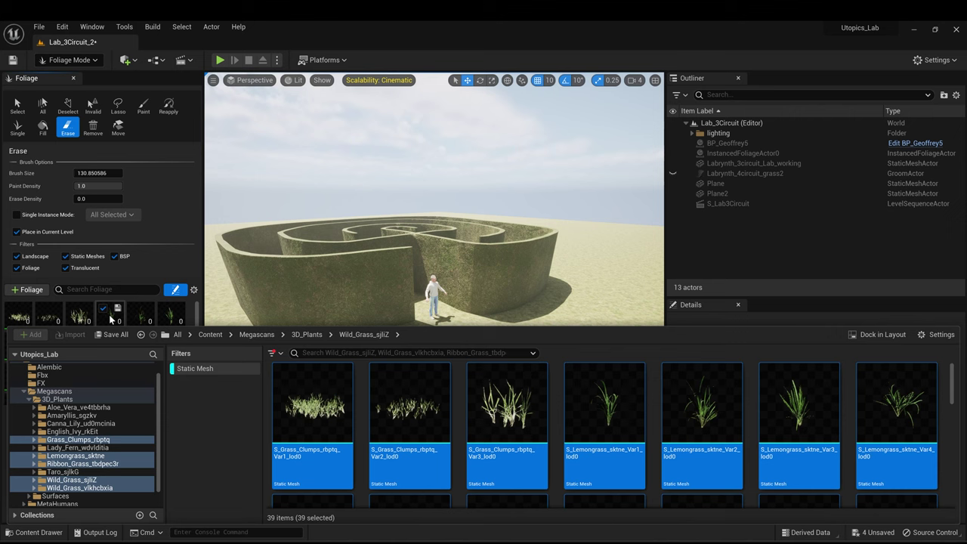
{"action": "left_click", "coordinate": [30, 532]}
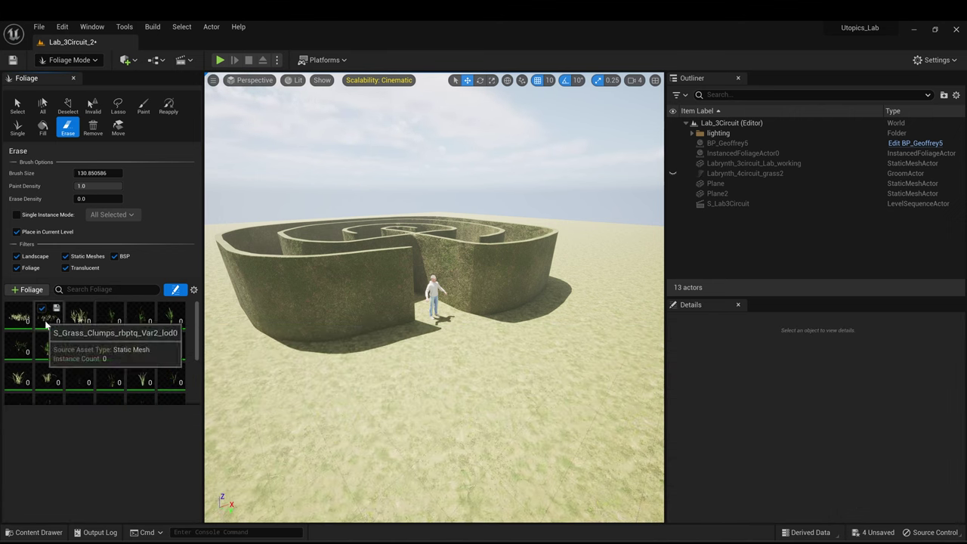
- Set the maximum Ground Slope Angle of all foliage types to 90
{"action": "left_click", "coordinate": [51, 362]}
{"action": "key", "text": "ctrl+a"}
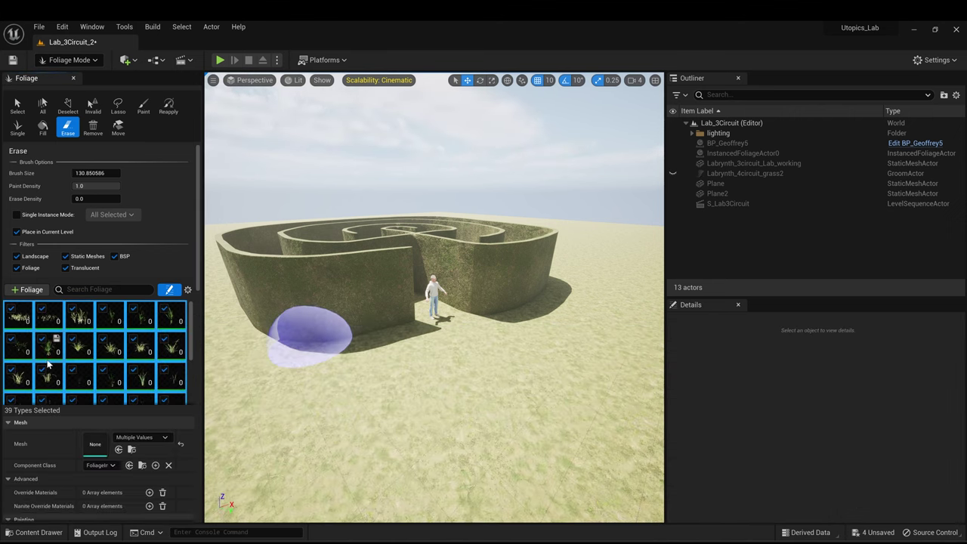
{"action": "scroll", "coordinate": [139, 438], "scroll_direction": "down", "scroll_amount": 3}
{"action": "scroll", "coordinate": [139, 469], "scroll_direction": "down", "scroll_amount": 8}
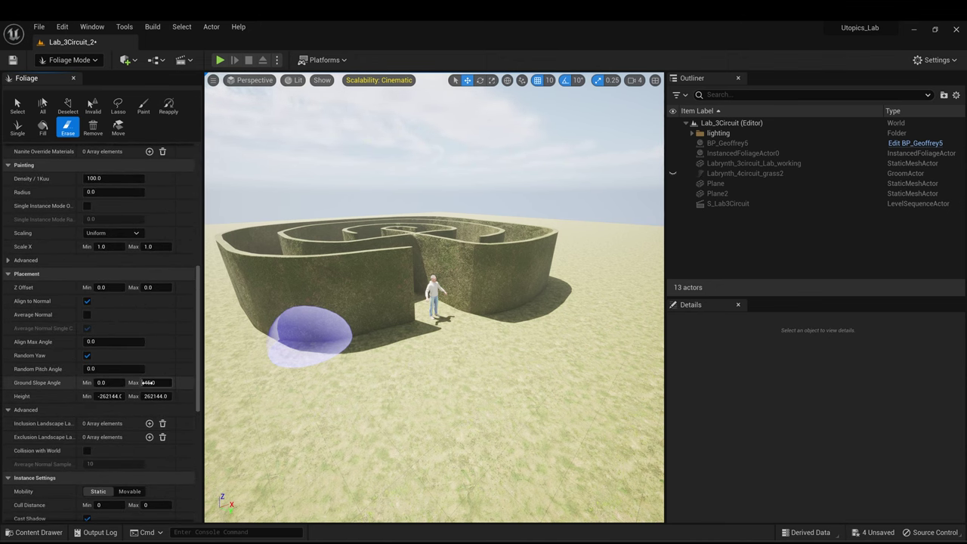
{"action": "left_click", "coordinate": [151, 382]}
{"action": "type", "text": "90"}
{"action": "key", "text": "Return"}
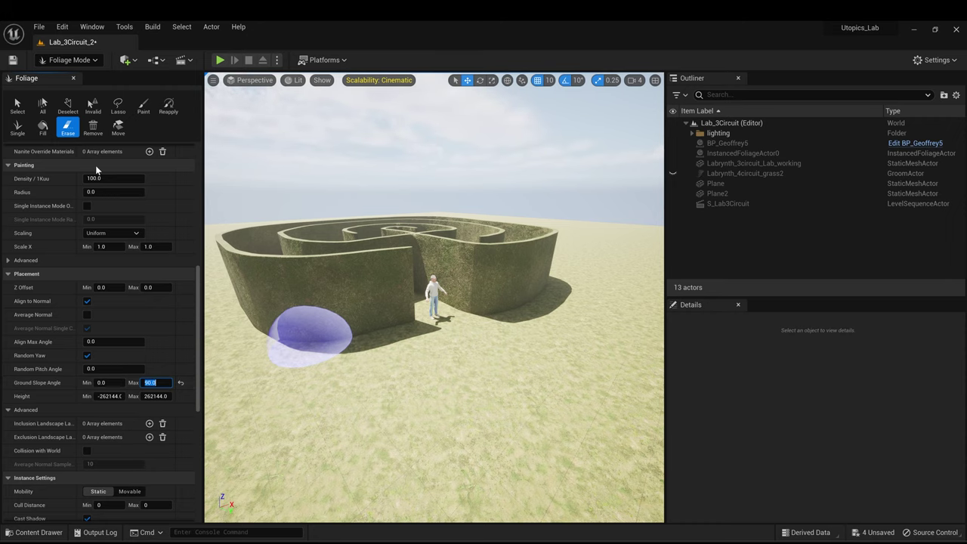
- Fill the ground plane around the labyrinth with the selected grass foliage
{"action": "scroll", "coordinate": [499, 288], "scroll_direction": "down", "scroll_amount": 3}
{"action": "left_click_drag", "start_coordinate": [482, 278], "coordinate": [474, 331], "text": "alt"}
{"action": "scroll", "coordinate": [476, 310], "scroll_direction": "down", "scroll_amount": 3}
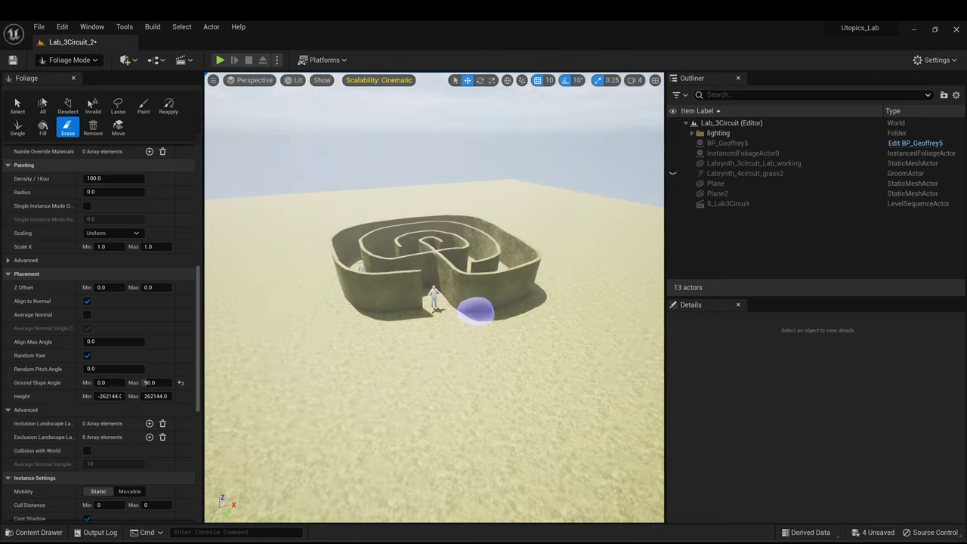
{"action": "scroll", "coordinate": [89, 158], "scroll_direction": "up", "scroll_amount": 1}
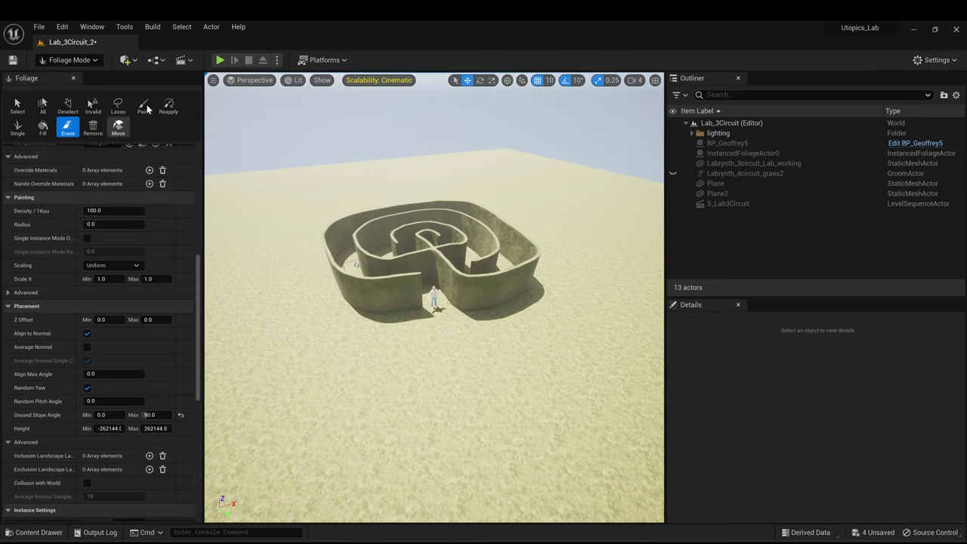
{"action": "left_click", "coordinate": [42, 127]}
{"action": "scroll", "coordinate": [98, 265], "scroll_direction": "down", "scroll_amount": 3}
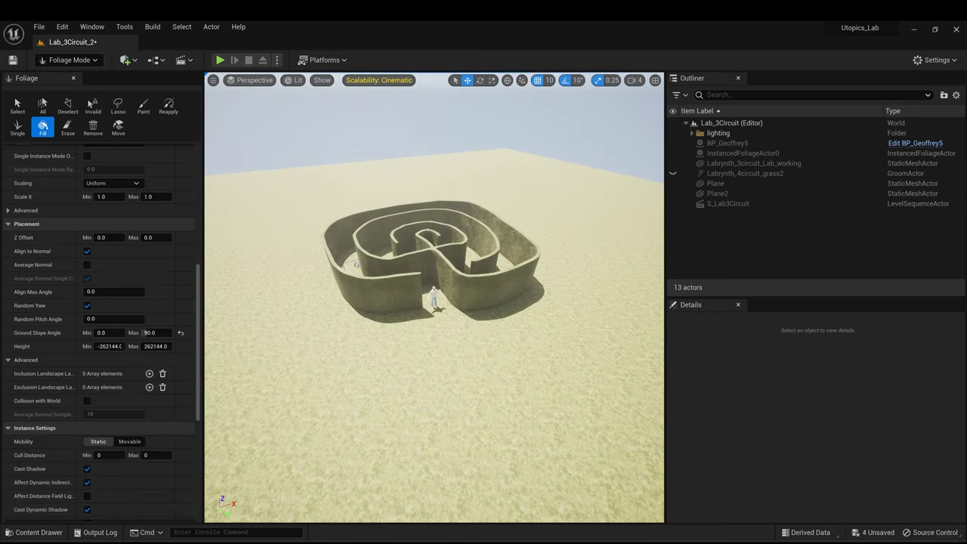
{"action": "left_click", "coordinate": [401, 302]}
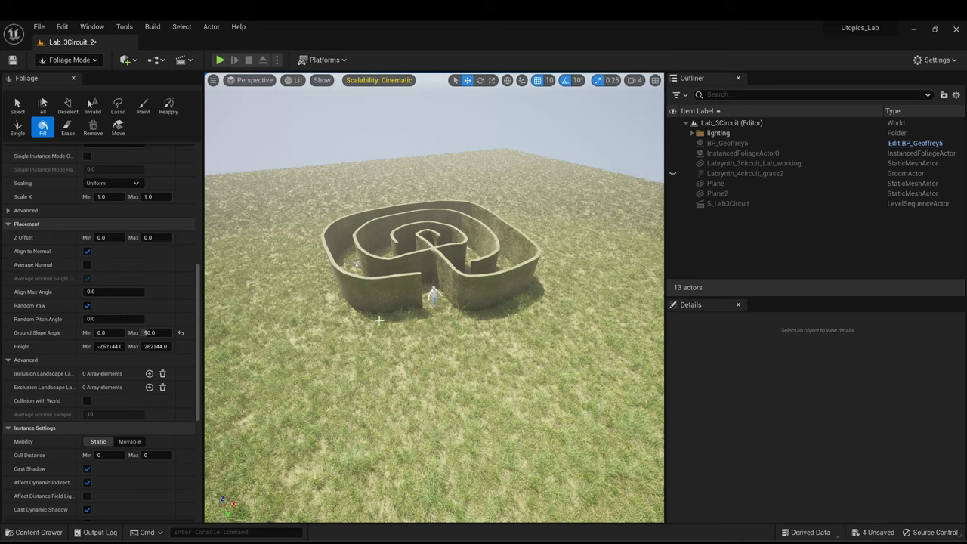
- Fill the labyrinth walls with the selected grass foliage and inspect the covered walls from several angles
{"action": "scroll", "coordinate": [408, 314], "scroll_direction": "up", "scroll_amount": 5}
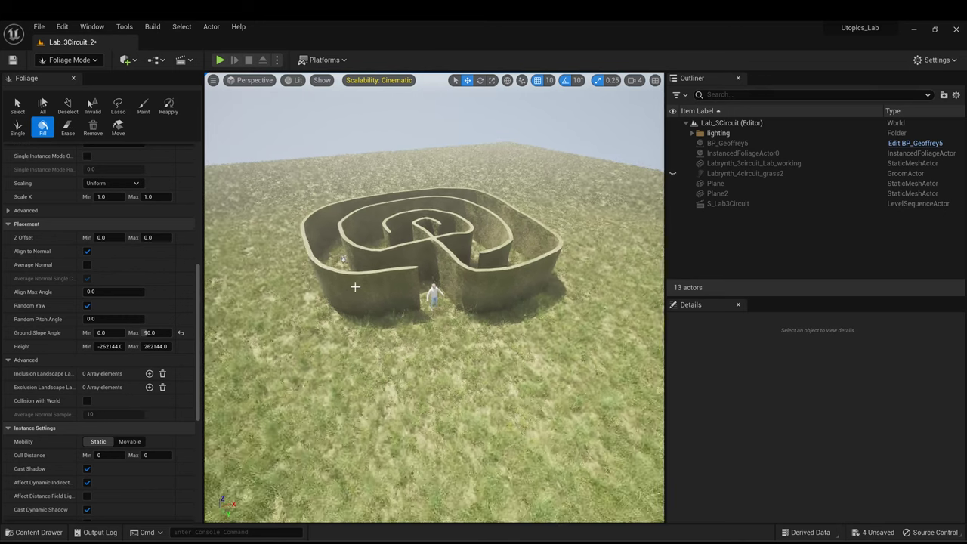
{"action": "left_click_drag", "start_coordinate": [358, 288], "coordinate": [488, 286], "text": "alt"}
{"action": "scroll", "coordinate": [360, 275], "scroll_direction": "up", "scroll_amount": 2}
{"action": "scroll", "coordinate": [488, 285], "scroll_direction": "up", "scroll_amount": 2}
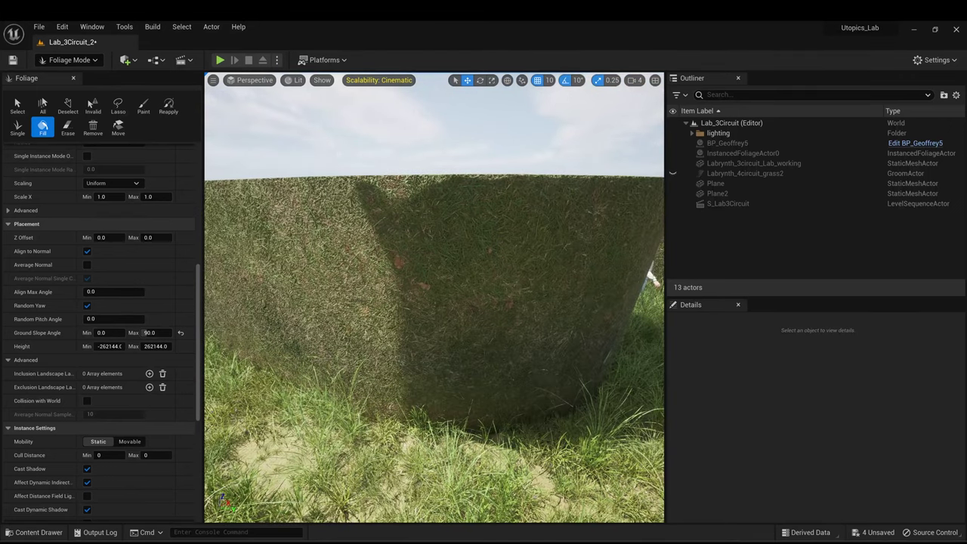
{"action": "left_click", "coordinate": [501, 218]}
{"action": "scroll", "coordinate": [483, 247], "scroll_direction": "down", "scroll_amount": 4}
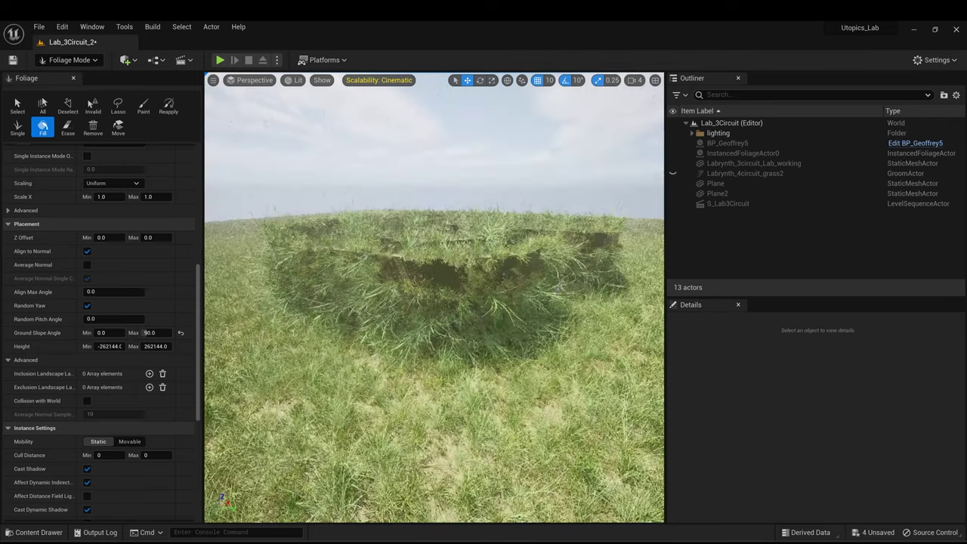
{"action": "left_click_drag", "start_coordinate": [482, 257], "coordinate": [438, 259], "text": "alt"}
{"action": "scroll", "coordinate": [482, 268], "scroll_direction": "down", "scroll_amount": 3}
{"action": "left_click_drag", "start_coordinate": [542, 284], "coordinate": [516, 324], "text": "alt"}
{"action": "scroll", "coordinate": [549, 325], "scroll_direction": "down", "scroll_amount": 2}
{"action": "scroll", "coordinate": [431, 270], "scroll_direction": "up", "scroll_amount": 5}
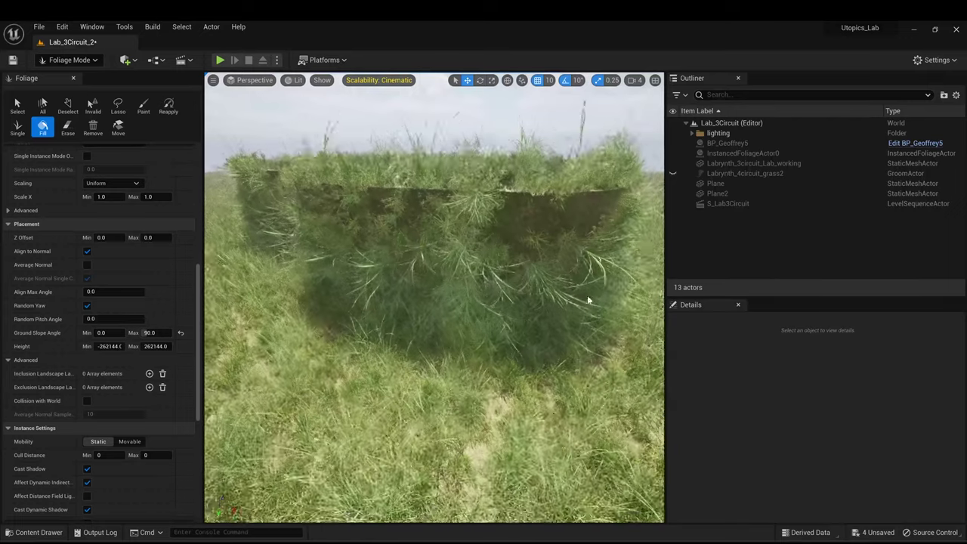
- Check the grass-covered labyrinth from several distances and switch from filling to the foliage Paint tool
{"action": "scroll", "coordinate": [424, 281], "scroll_direction": "down", "scroll_amount": 3}
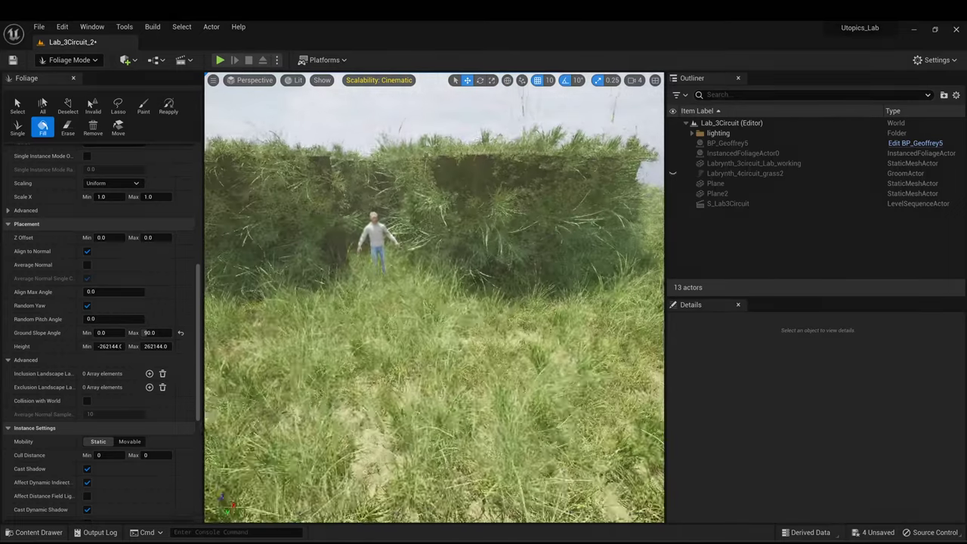
{"action": "scroll", "coordinate": [424, 281], "scroll_direction": "down", "scroll_amount": 1}
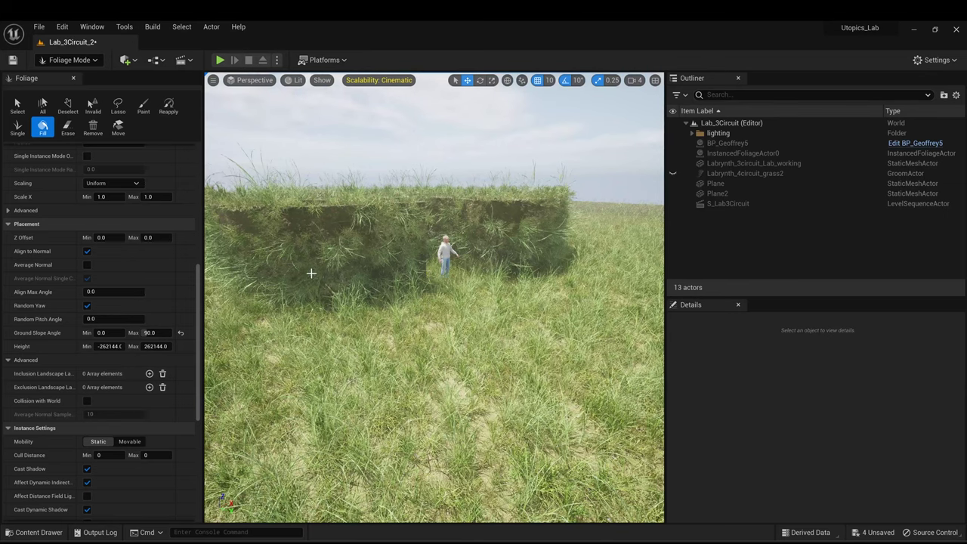
{"action": "left_click", "coordinate": [143, 106]}
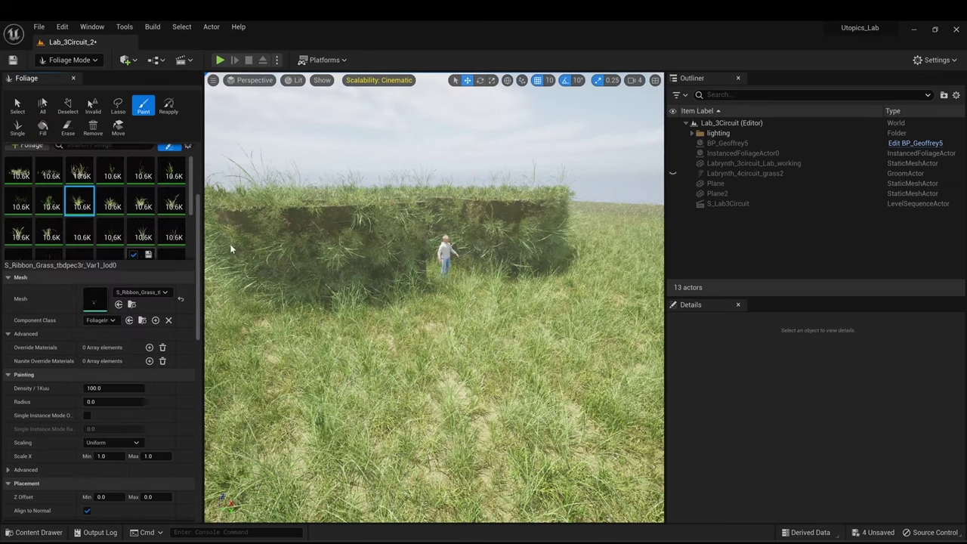
{"action": "scroll", "coordinate": [470, 287], "scroll_direction": "down", "scroll_amount": 2}
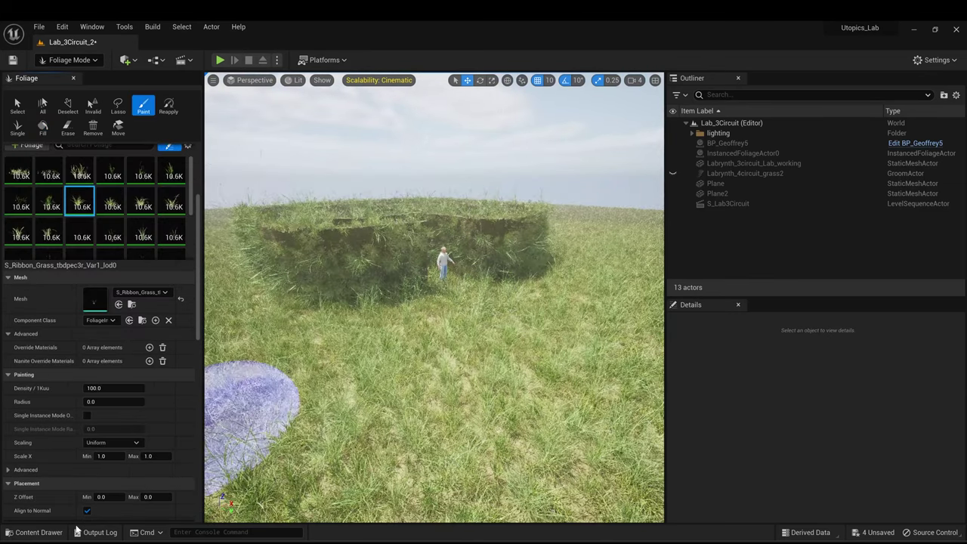
- Add all meshes from the English Ivy, Canna Lily, Amaryllis, Aloe Vera and Lady Fern Megascans folders to the foliage palette
{"action": "left_click", "coordinate": [38, 532]}
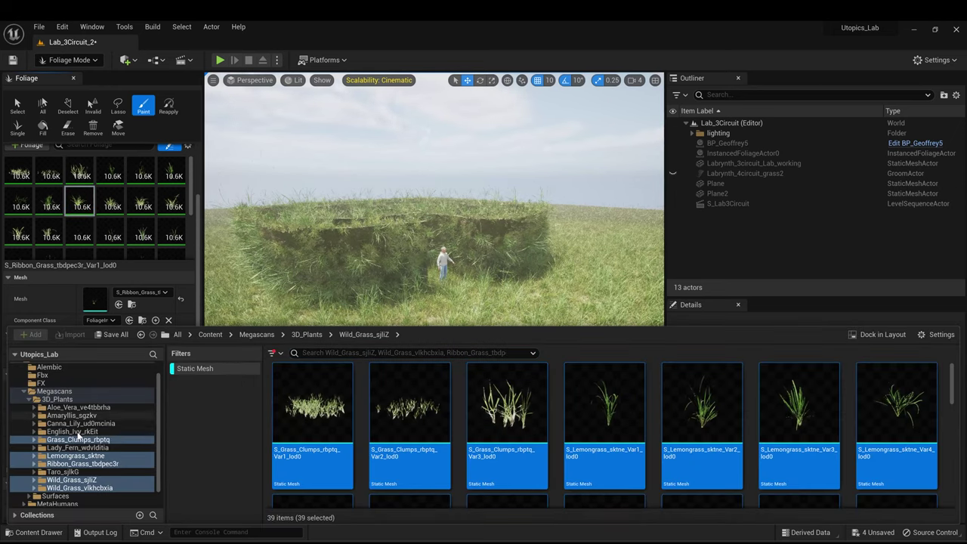
{"action": "left_click", "coordinate": [84, 433]}
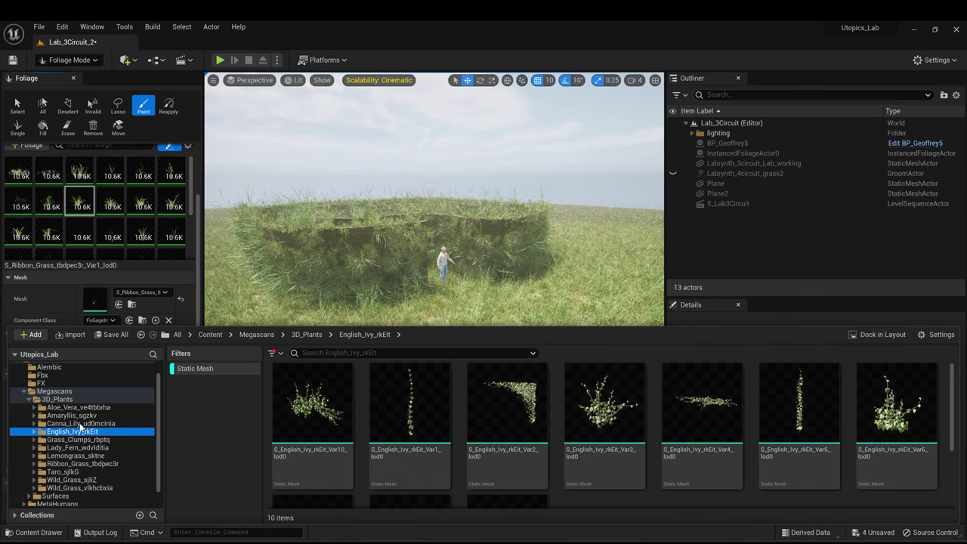
{"action": "left_click", "coordinate": [72, 424], "text": "ctrl"}
{"action": "left_click", "coordinate": [69, 416], "text": "ctrl"}
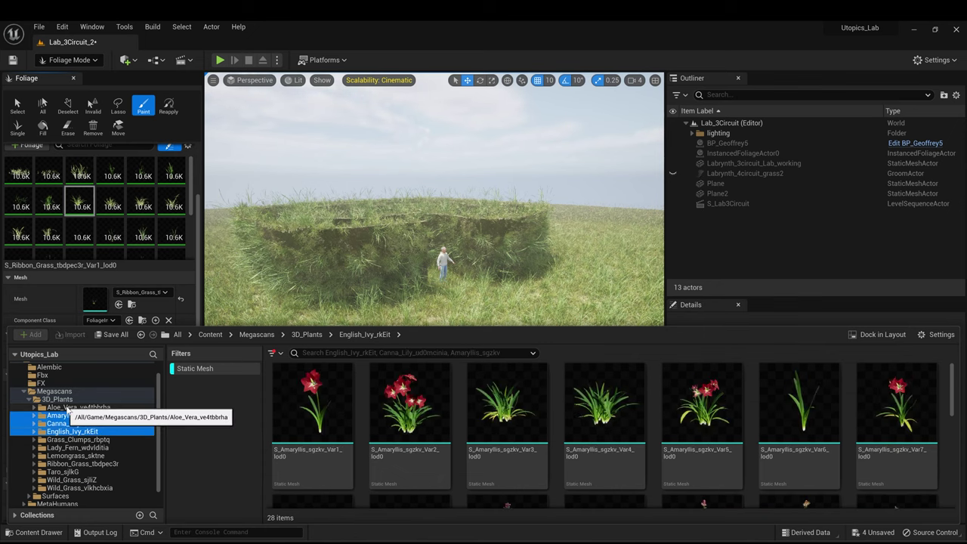
{"action": "left_click", "coordinate": [72, 408], "text": "ctrl"}
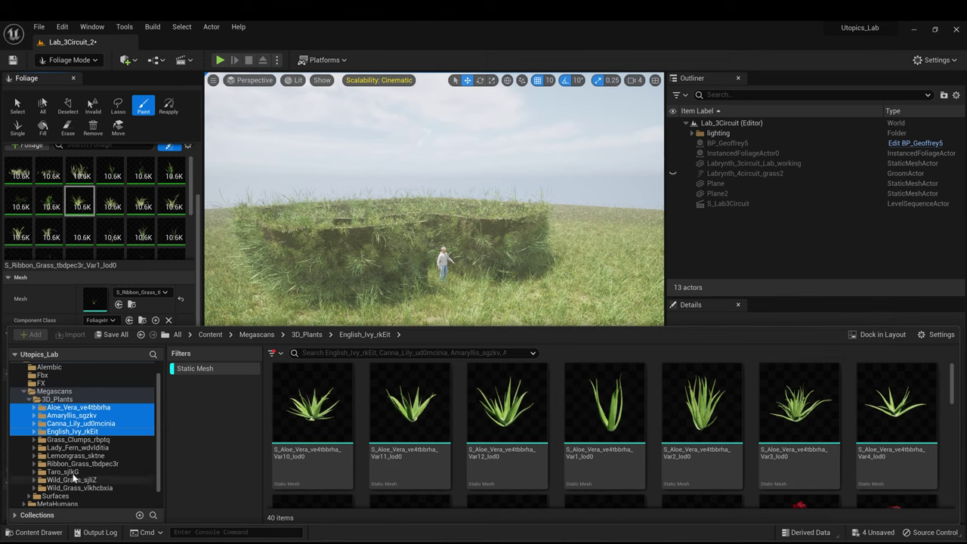
{"action": "left_click", "coordinate": [68, 448], "text": "ctrl"}
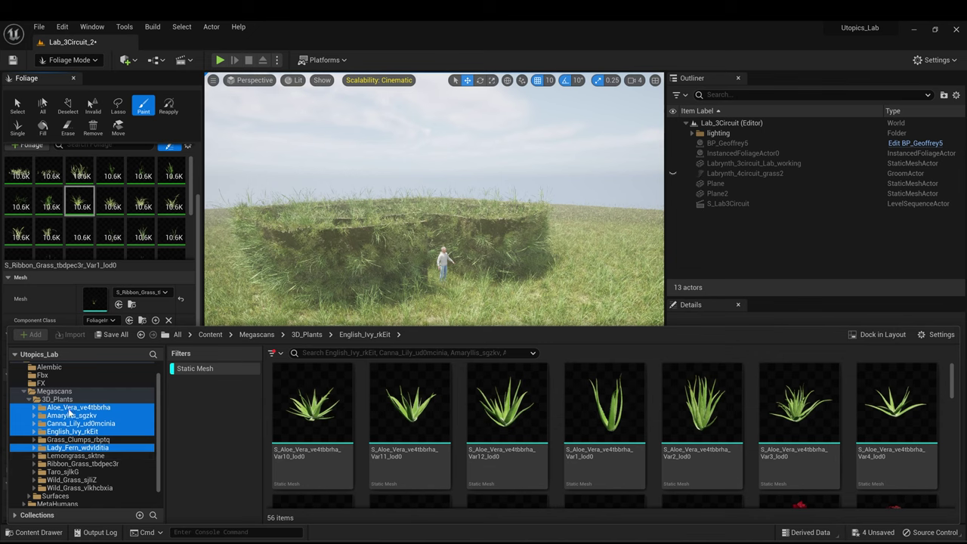
{"action": "left_click_drag", "start_coordinate": [69, 410], "coordinate": [88, 259]}
{"action": "left_click_drag", "start_coordinate": [88, 259], "coordinate": [83, 228]}
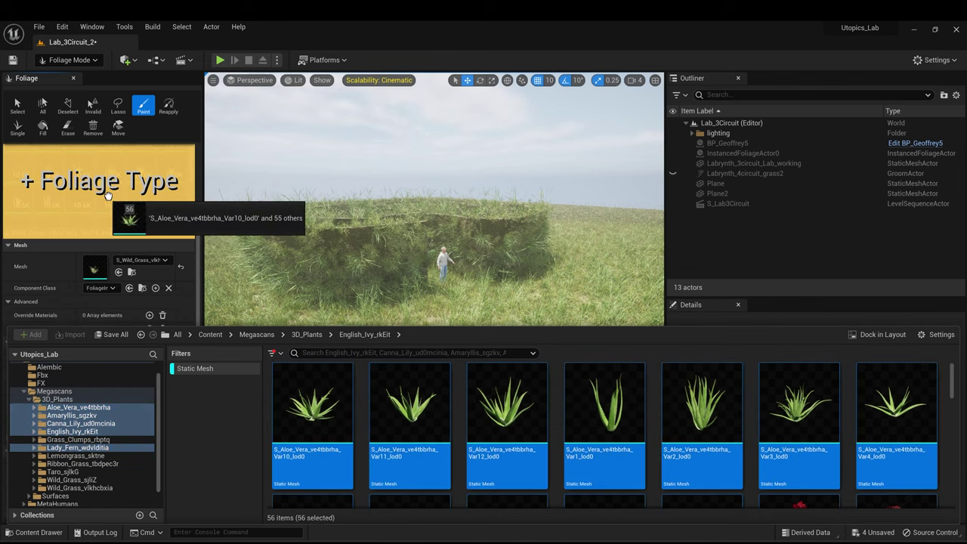
{"action": "left_click_drag", "start_coordinate": [108, 195], "coordinate": [108, 195]}
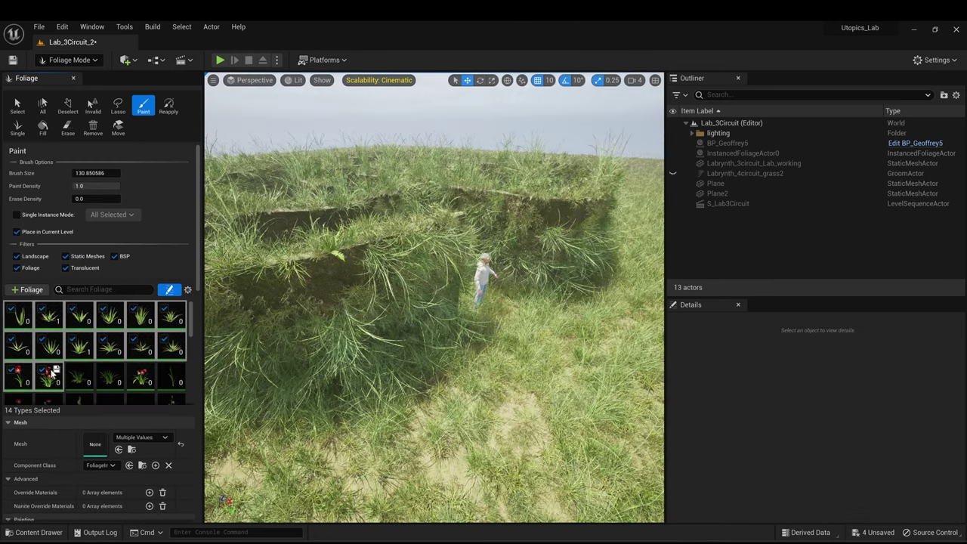
- Set the maximum Ground Slope Angle of the selected aloe and amaryllis foliage types to 90
{"action": "scroll", "coordinate": [134, 406], "scroll_direction": "down", "scroll_amount": 5}
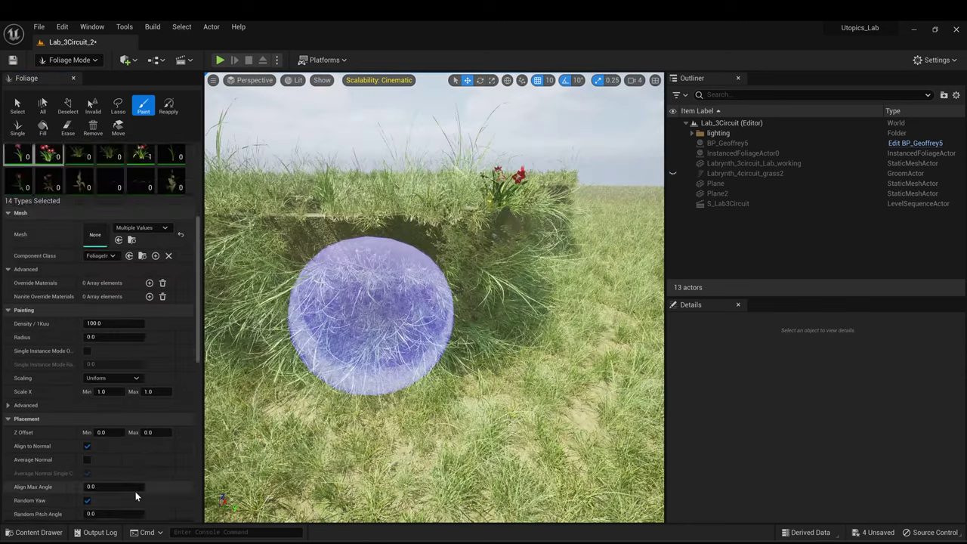
{"action": "scroll", "coordinate": [133, 406], "scroll_direction": "down", "scroll_amount": 1}
{"action": "left_click", "coordinate": [149, 415]}
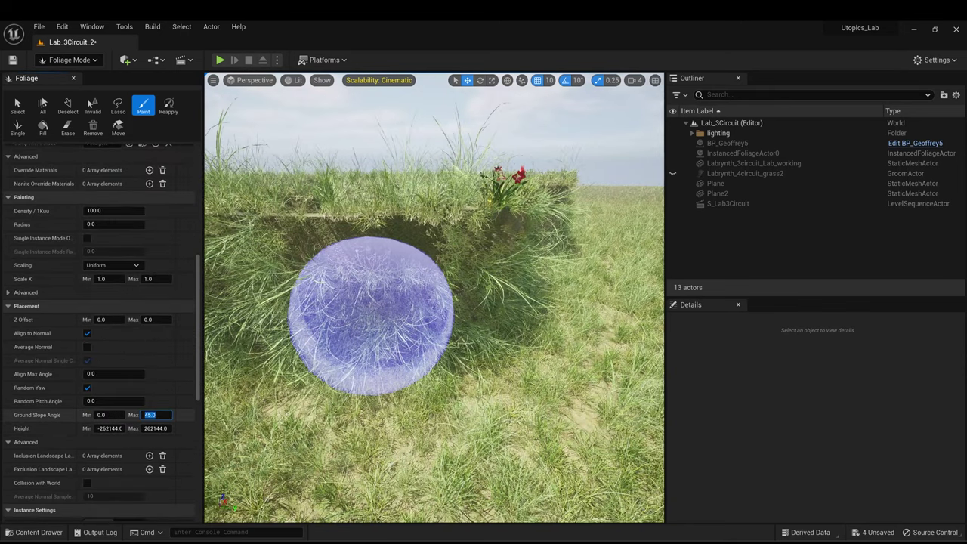
{"action": "type", "text": "90"}
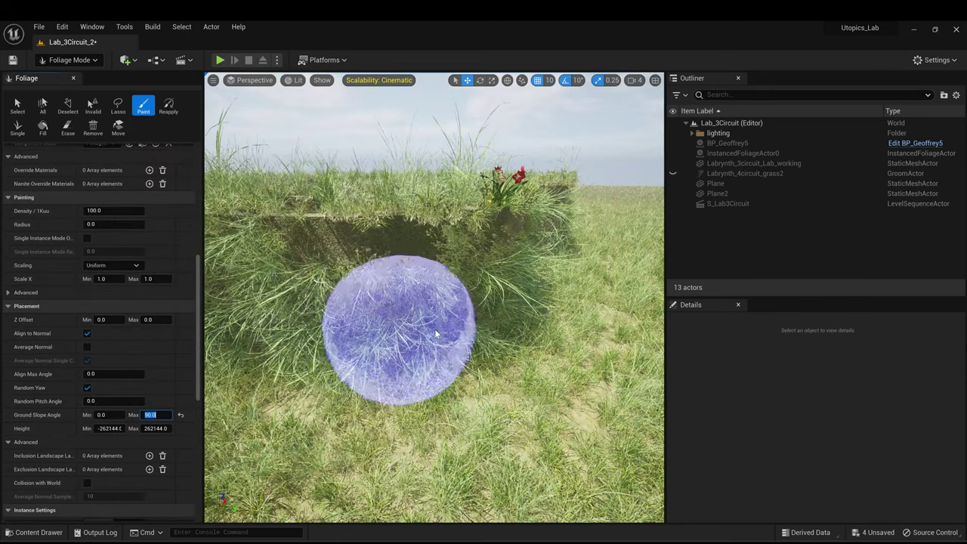
{"action": "key", "text": "Return"}
- Try painting the selected plants on the labyrinth's front wall at full density, and undo the strokes
{"action": "mouse_move", "coordinate": [398, 304]}
{"action": "left_mouse_down"}
{"action": "mouse_move", "coordinate": [366, 221]}
{"action": "mouse_move", "coordinate": [402, 228]}
{"action": "mouse_move", "coordinate": [400, 261]}
{"action": "left_mouse_up"}
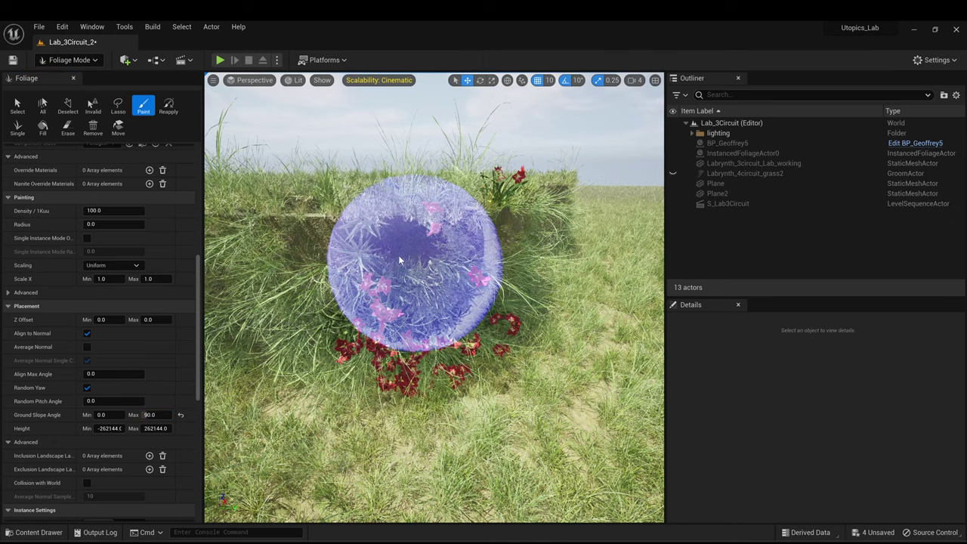
{"action": "key", "text": "ctrl+z"}
{"action": "key", "text": "ctrl+z"}
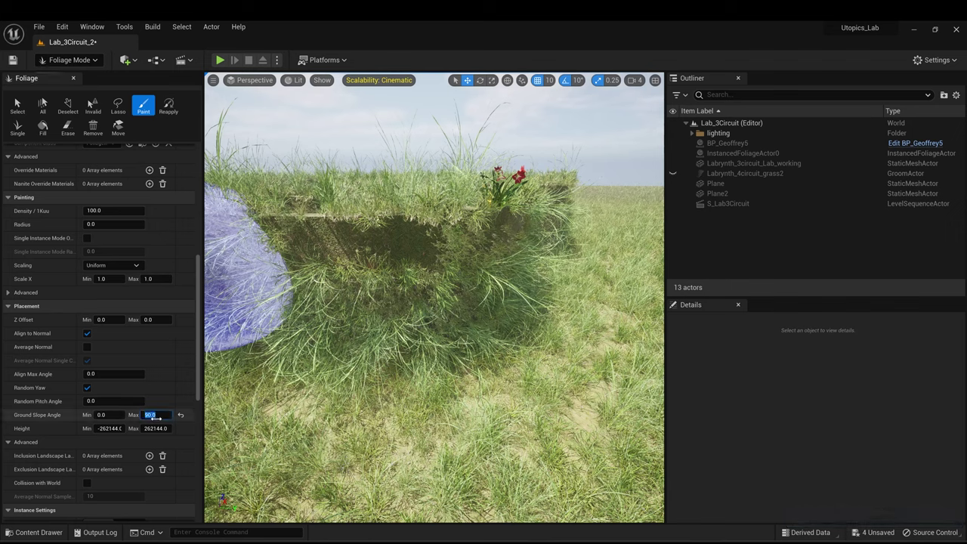
- Set the brush's Paint Density to 0.2
{"action": "left_click", "coordinate": [190, 266]}
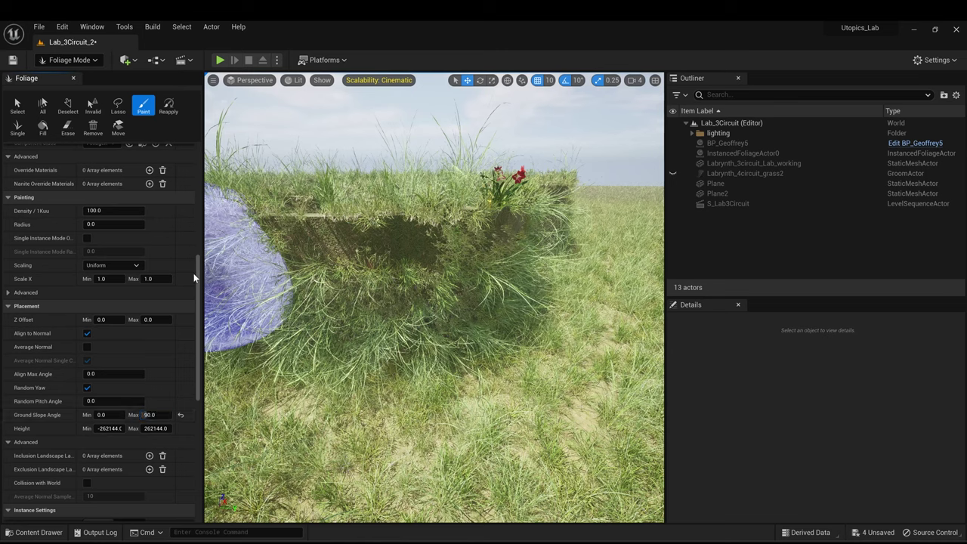
{"action": "left_click_drag", "start_coordinate": [198, 288], "coordinate": [195, 161]}
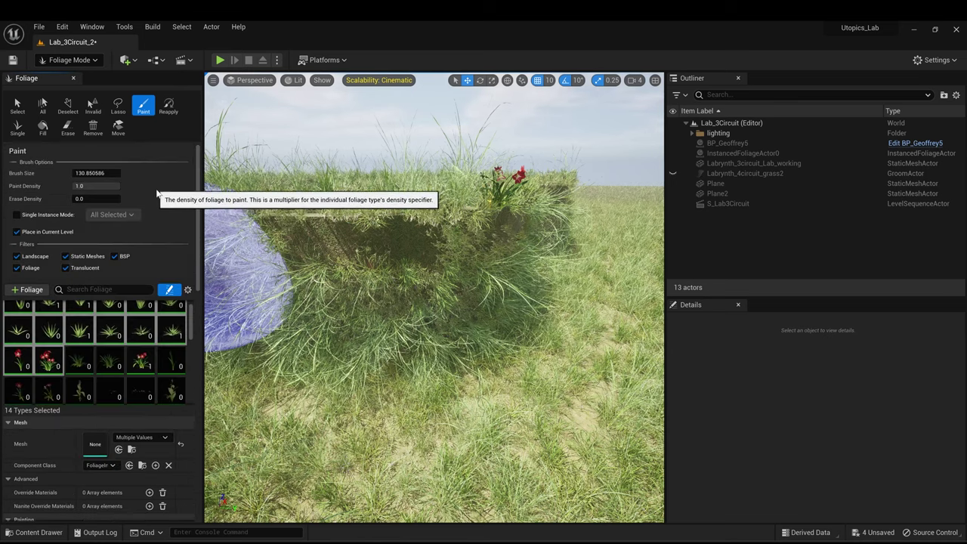
{"action": "left_click", "coordinate": [89, 186]}
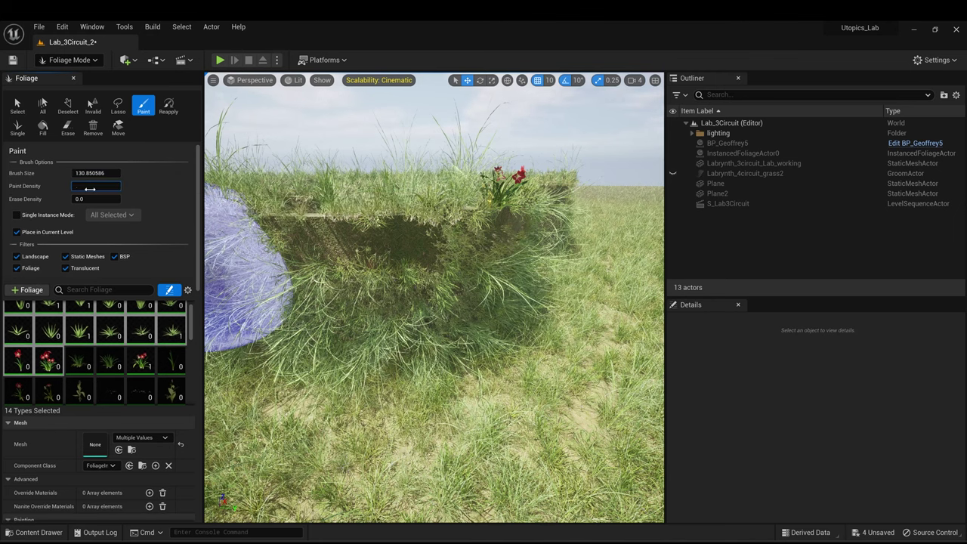
- Paint the selected aloe and amaryllis plants sparsely over the labyrinth's outer and inner walls
{"action": "left_click", "coordinate": [403, 238]}
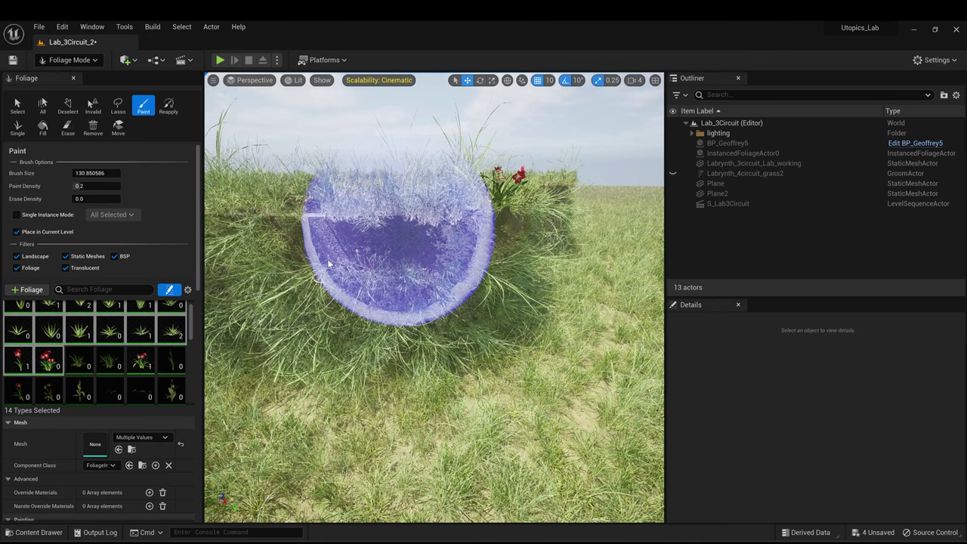
{"action": "scroll", "coordinate": [470, 282], "scroll_direction": "down", "scroll_amount": 4}
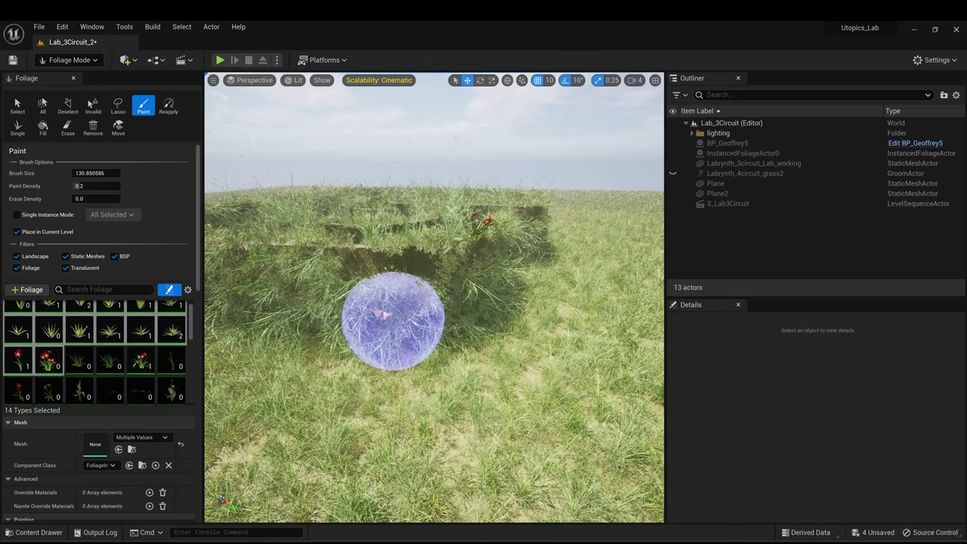
{"action": "scroll", "coordinate": [400, 320], "scroll_direction": "down", "scroll_amount": 1}
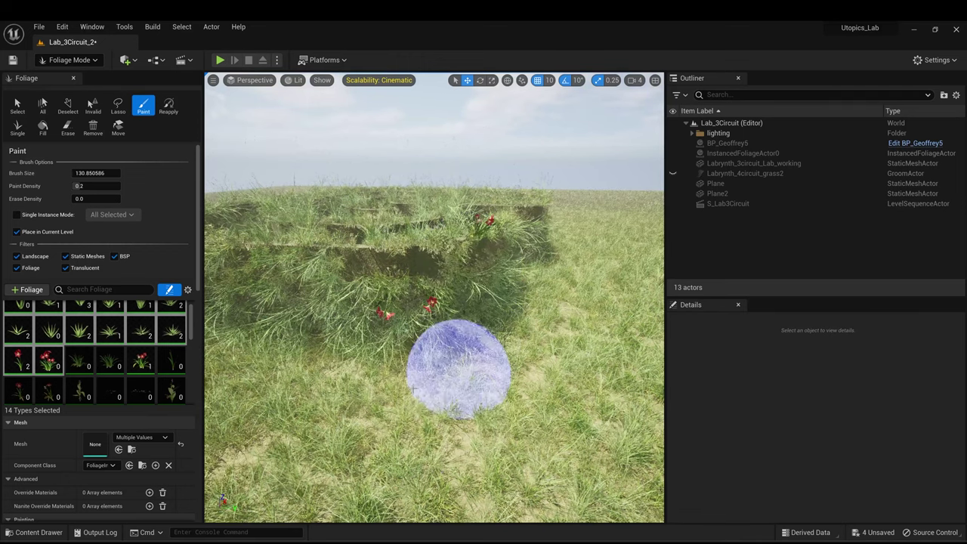
{"action": "mouse_move", "coordinate": [454, 358]}
{"action": "left_mouse_down", "text": "alt"}
{"action": "mouse_move", "coordinate": [400, 309]}
{"action": "mouse_move", "coordinate": [281, 309]}
{"action": "mouse_move", "coordinate": [302, 242]}
{"action": "mouse_move", "coordinate": [334, 200]}
{"action": "mouse_move", "coordinate": [477, 223]}
{"action": "mouse_move", "coordinate": [526, 283]}
{"action": "mouse_move", "coordinate": [450, 187]}
{"action": "mouse_move", "coordinate": [341, 155]}
{"action": "mouse_move", "coordinate": [234, 190]}
{"action": "mouse_move", "coordinate": [296, 248]}
{"action": "mouse_move", "coordinate": [468, 264]}
{"action": "left_mouse_up", "text": "alt"}
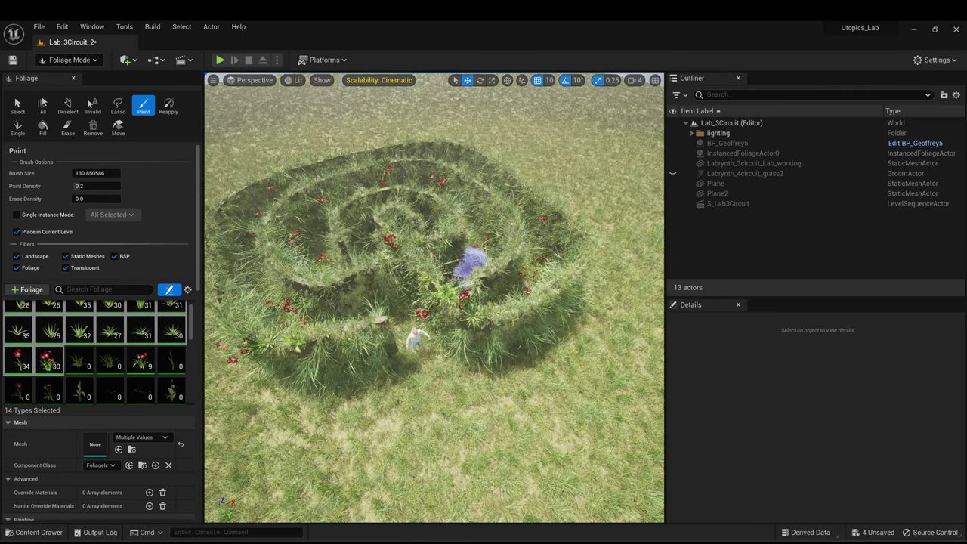
{"action": "right_click_drag", "start_coordinate": [467, 262], "coordinate": [476, 317]}
{"action": "mouse_move", "coordinate": [587, 234]}
{"action": "right_mouse_down"}
{"action": "mouse_move", "coordinate": [529, 272]}
{"action": "mouse_move", "coordinate": [512, 249]}
{"action": "right_mouse_up"}
{"action": "left_click_drag", "start_coordinate": [400, 219], "coordinate": [512, 296]}
{"action": "mouse_move", "coordinate": [512, 295]}
{"action": "right_mouse_down"}
{"action": "mouse_move", "coordinate": [491, 317]}
{"action": "mouse_move", "coordinate": [453, 287]}
{"action": "mouse_move", "coordinate": [483, 283]}
{"action": "right_mouse_up"}
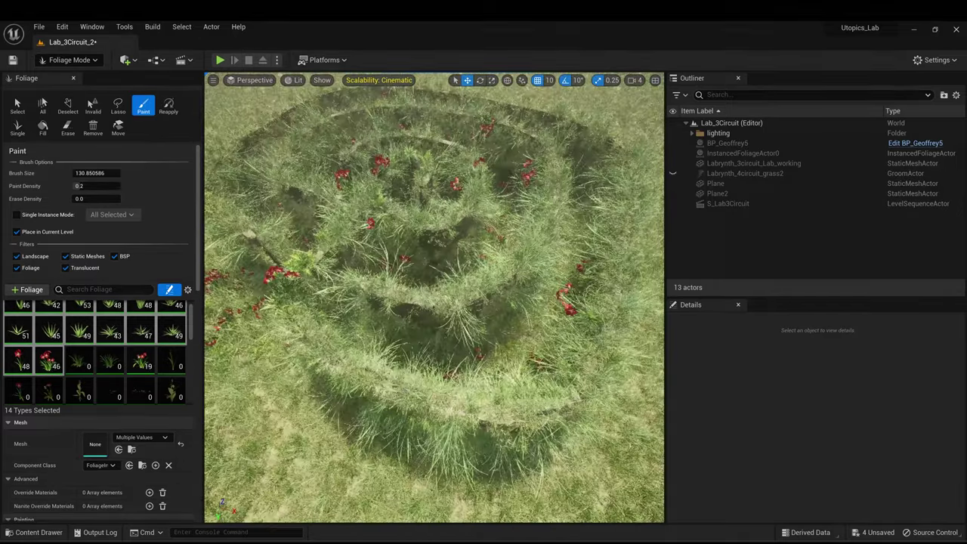
- Set the Brush Size to 82.753906 and paint more aloe and amaryllis plants among the labyrinth's walls and entrance
{"action": "right_click_drag", "start_coordinate": [412, 250], "coordinate": [393, 227]}
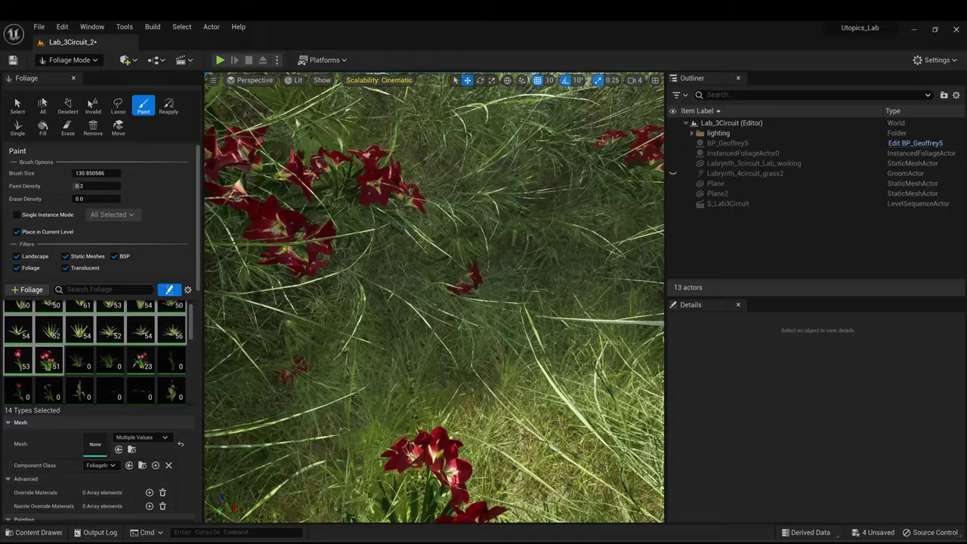
{"action": "mouse_move", "coordinate": [434, 297]}
{"action": "right_mouse_down"}
{"action": "mouse_move", "coordinate": [435, 227]}
{"action": "mouse_move", "coordinate": [446, 227]}
{"action": "mouse_move", "coordinate": [408, 227]}
{"action": "mouse_move", "coordinate": [491, 257]}
{"action": "mouse_move", "coordinate": [476, 241]}
{"action": "mouse_move", "coordinate": [453, 250]}
{"action": "mouse_move", "coordinate": [461, 245]}
{"action": "right_mouse_up"}
{"action": "left_click", "coordinate": [472, 368]}
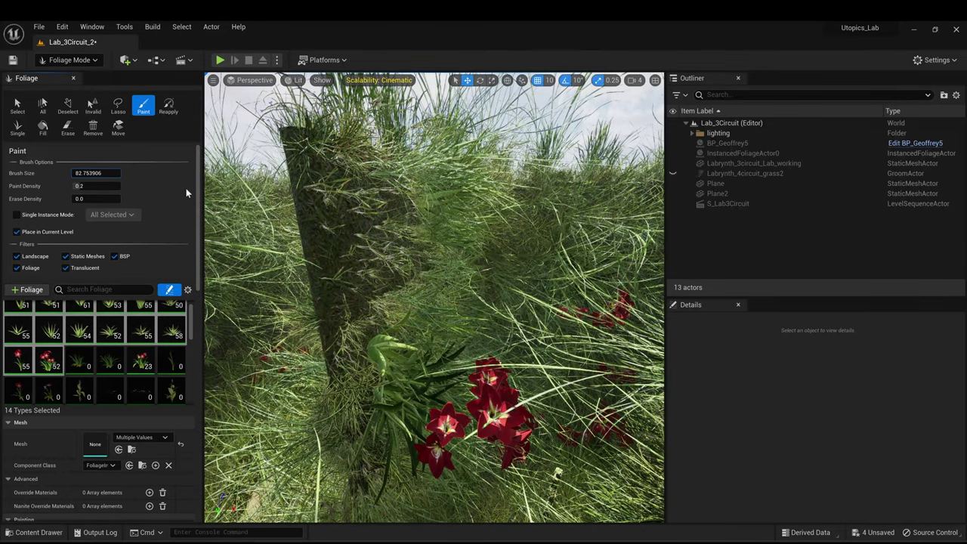
{"action": "left_click", "coordinate": [466, 201]}
{"action": "mouse_move", "coordinate": [466, 201]}
{"action": "right_mouse_down"}
{"action": "mouse_move", "coordinate": [492, 231]}
{"action": "mouse_move", "coordinate": [487, 264]}
{"action": "right_mouse_up"}
{"action": "right_click_drag", "start_coordinate": [484, 219], "coordinate": [483, 242]}
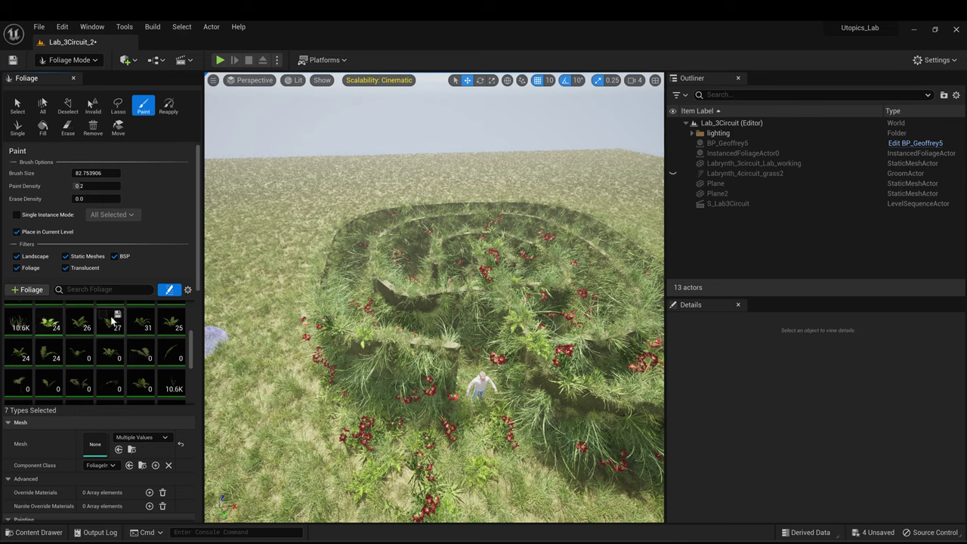
- Enable further leafy plant types and another grass type in the foliage palette for painting
{"action": "left_click", "coordinate": [103, 316]}
{"action": "left_click", "coordinate": [71, 315]}
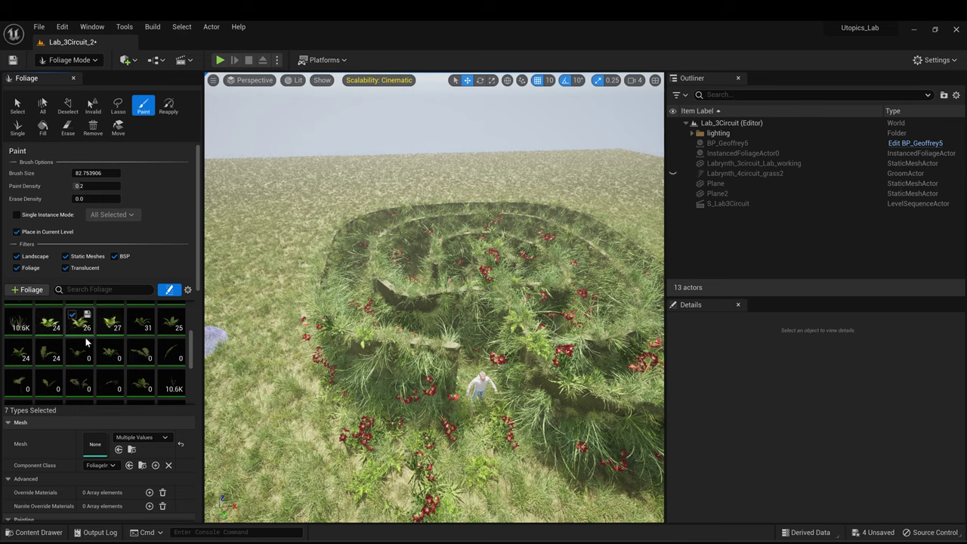
{"action": "scroll", "coordinate": [85, 344], "scroll_direction": "up", "scroll_amount": 1}
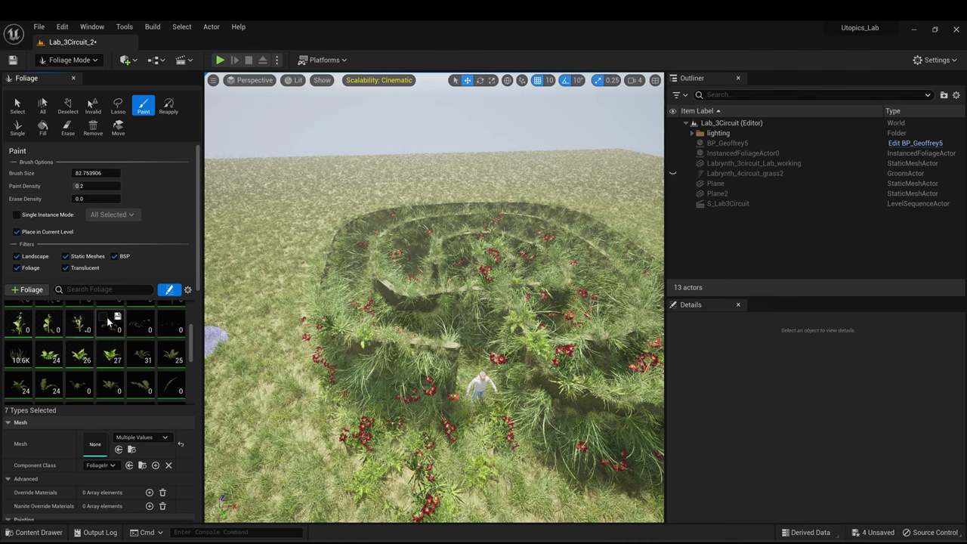
{"action": "scroll", "coordinate": [170, 351], "scroll_direction": "down", "scroll_amount": 1}
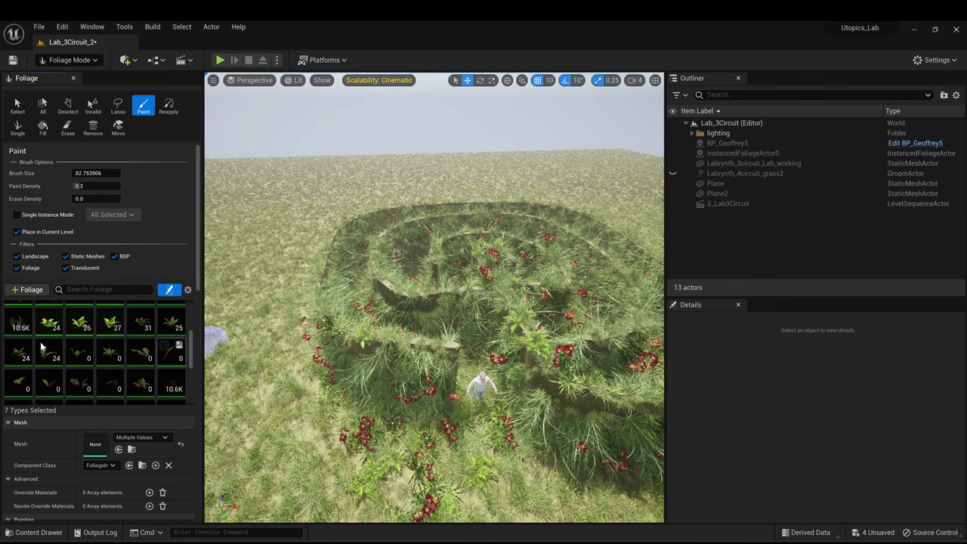
{"action": "scroll", "coordinate": [117, 375], "scroll_direction": "down", "scroll_amount": 2}
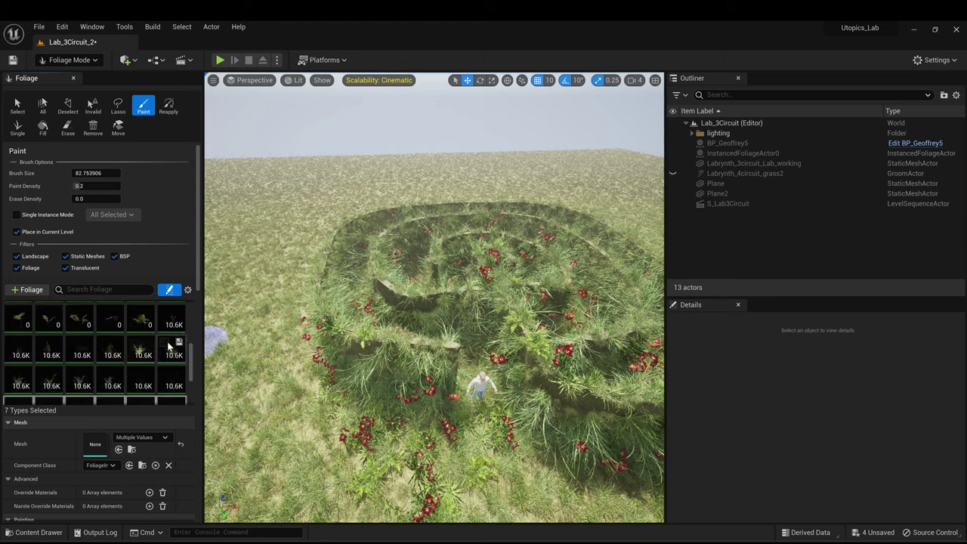
{"action": "left_click", "coordinate": [164, 343]}
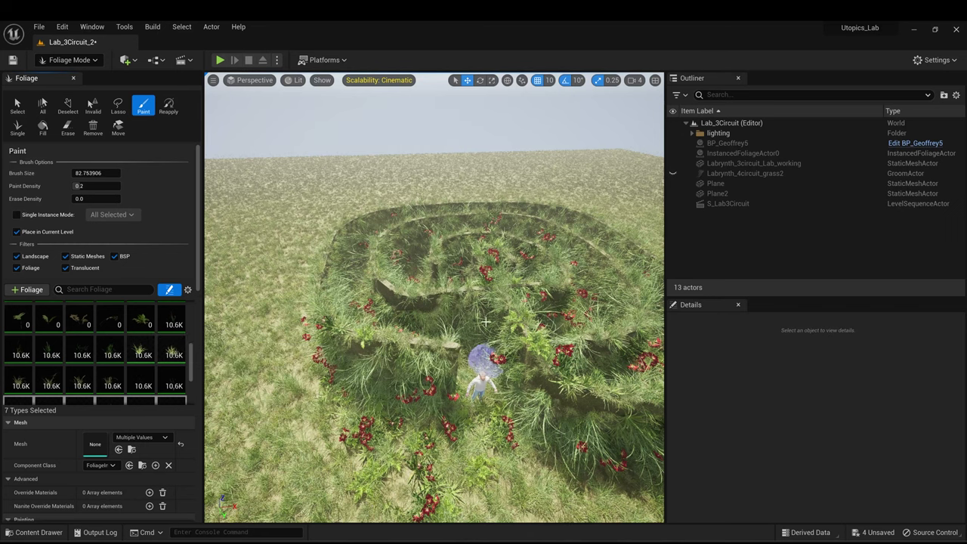
- Paint the enabled leafy plants over the labyrinth and in a trail across the ground beside it
{"action": "left_click_drag", "start_coordinate": [436, 341], "coordinate": [371, 363]}
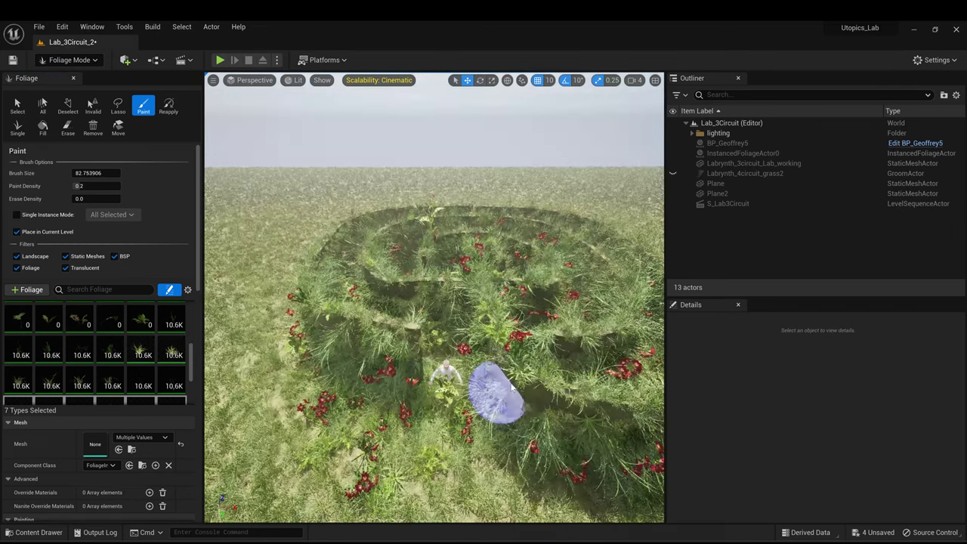
{"action": "mouse_move", "coordinate": [512, 386]}
{"action": "right_mouse_down"}
{"action": "mouse_move", "coordinate": [460, 385]}
{"action": "mouse_move", "coordinate": [533, 384]}
{"action": "right_mouse_up"}
{"action": "right_click_drag", "start_coordinate": [469, 378], "coordinate": [501, 375]}
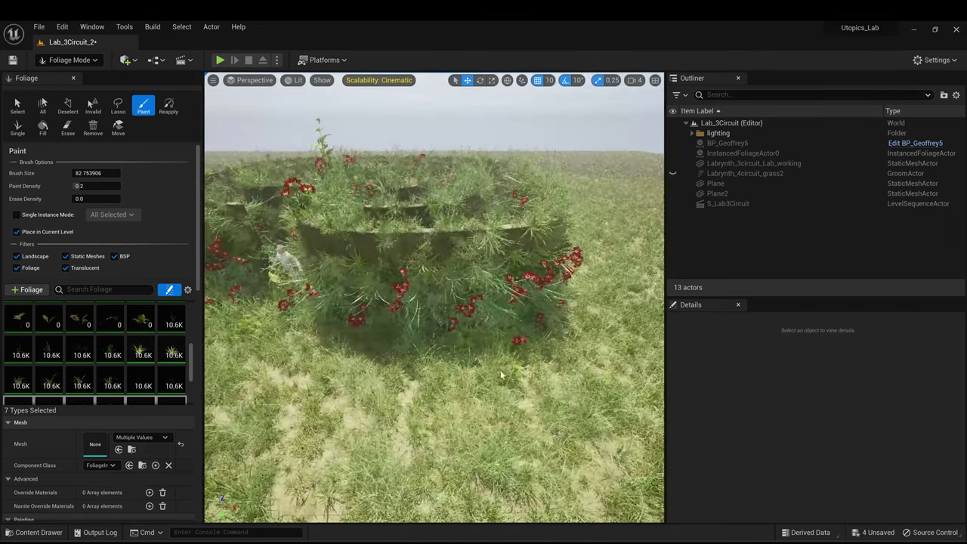
{"action": "mouse_move", "coordinate": [403, 360]}
{"action": "left_mouse_down"}
{"action": "mouse_move", "coordinate": [488, 408]}
{"action": "mouse_move", "coordinate": [627, 346]}
{"action": "mouse_move", "coordinate": [625, 163]}
{"action": "left_mouse_up"}
{"action": "mouse_move", "coordinate": [521, 284]}
{"action": "right_mouse_down"}
{"action": "mouse_move", "coordinate": [508, 280]}
{"action": "mouse_move", "coordinate": [519, 285]}
{"action": "mouse_move", "coordinate": [518, 340]}
{"action": "right_mouse_up"}
{"action": "scroll", "coordinate": [520, 285], "scroll_direction": "down", "scroll_amount": 5}
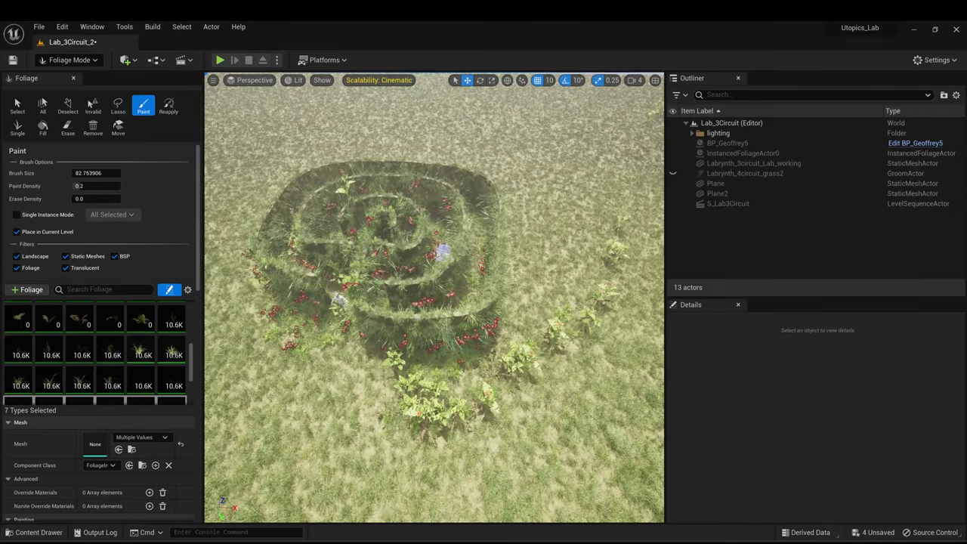
- Undo the last leafy-plant painting and paint a small plant cluster on the labyrinth's front wall
{"action": "key", "text": "ctrl+z"}
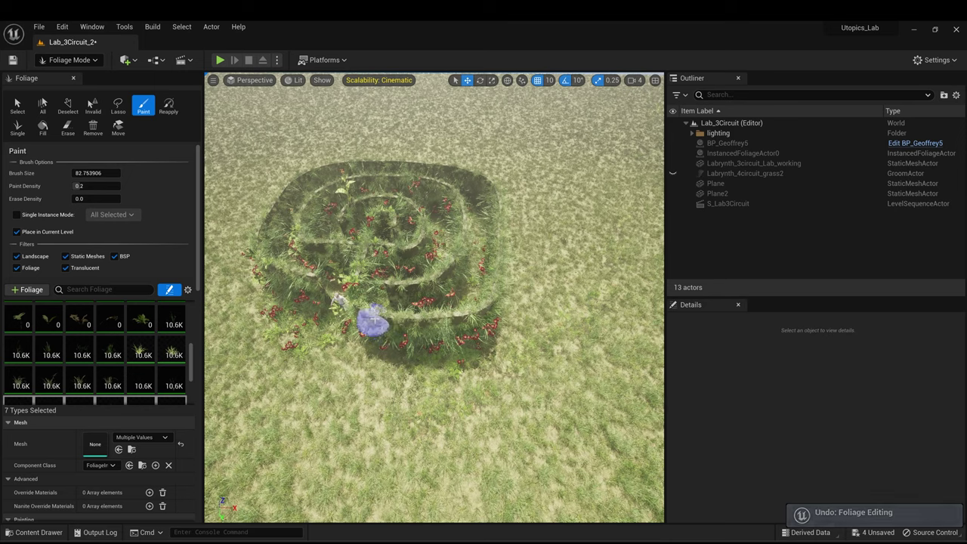
{"action": "left_click_drag", "start_coordinate": [387, 319], "coordinate": [428, 319]}
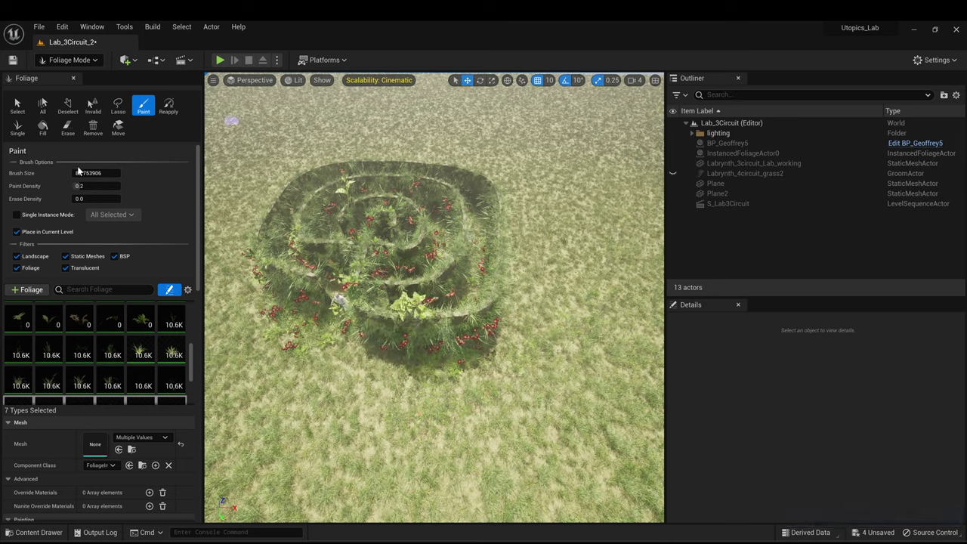
- Set the Brush Size to 326.899414 and paint the enabled leafy plants densely across the ground all around the labyrinth
{"action": "left_click_drag", "start_coordinate": [77, 173], "coordinate": [81, 173]}
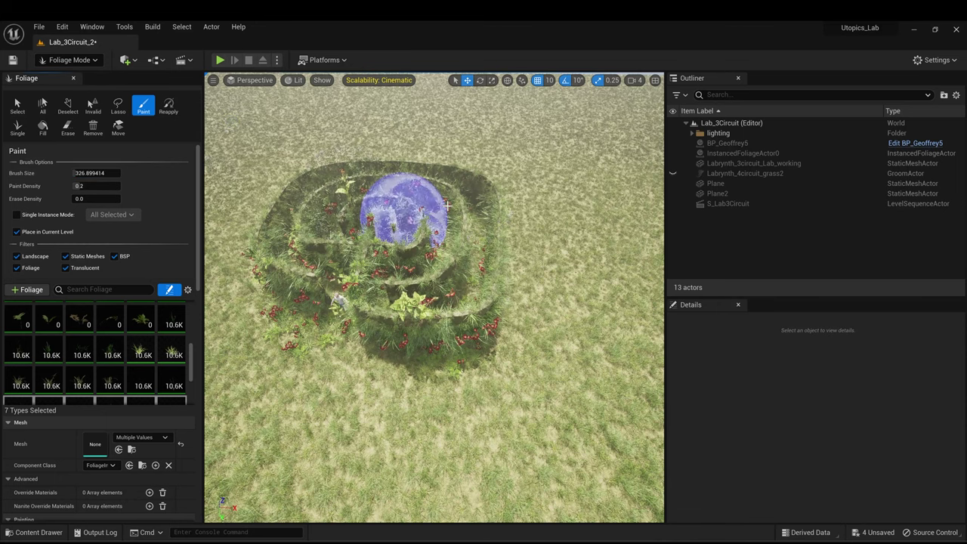
{"action": "left_click_drag", "start_coordinate": [545, 181], "coordinate": [454, 378], "text": "alt"}
{"action": "scroll", "coordinate": [431, 401], "scroll_direction": "up", "scroll_amount": 3}
{"action": "scroll", "coordinate": [431, 179], "scroll_direction": "up", "scroll_amount": 5}
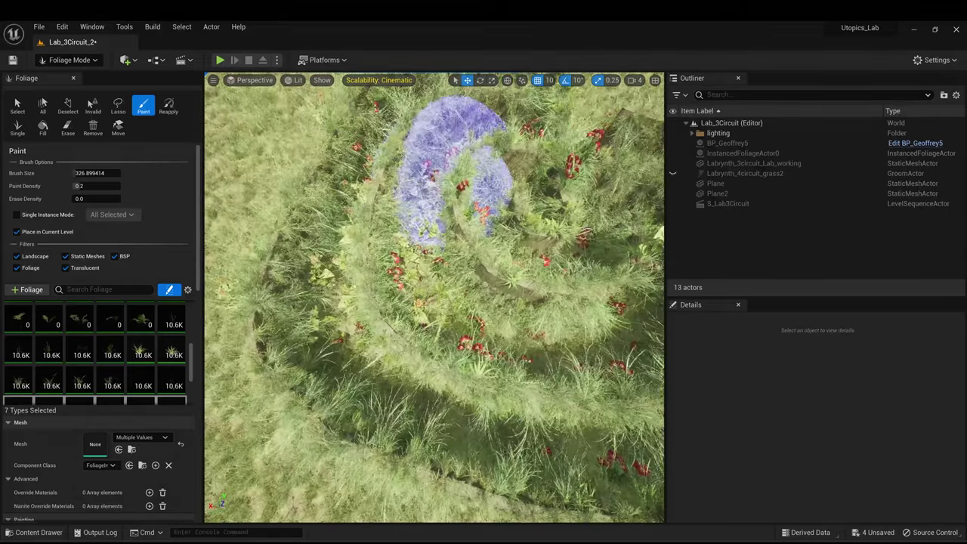
{"action": "left_click_drag", "start_coordinate": [458, 173], "coordinate": [506, 185], "text": "alt"}
{"action": "right_click_drag", "start_coordinate": [454, 250], "coordinate": [434, 196]}
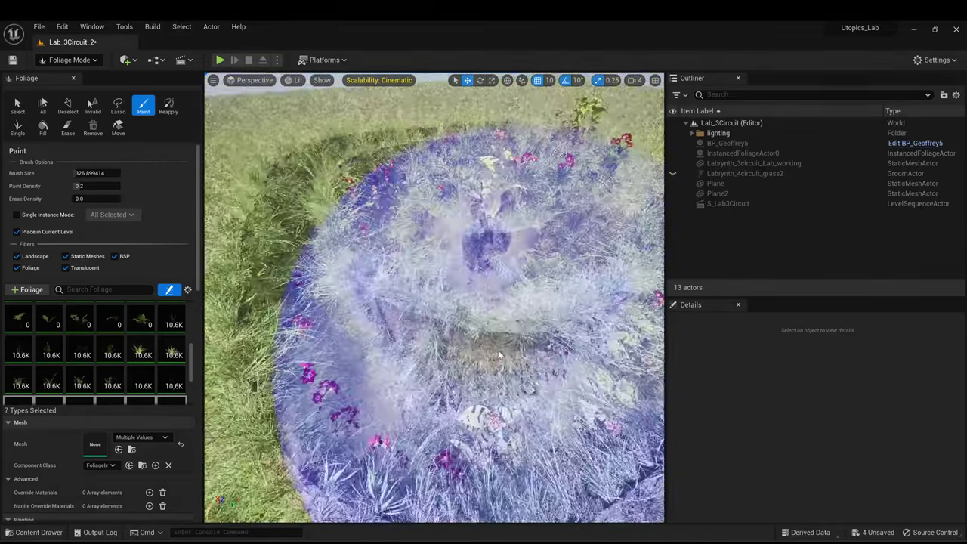
{"action": "scroll", "coordinate": [505, 353], "scroll_direction": "down", "scroll_amount": 3}
{"action": "left_click_drag", "start_coordinate": [514, 371], "coordinate": [515, 324], "text": "alt"}
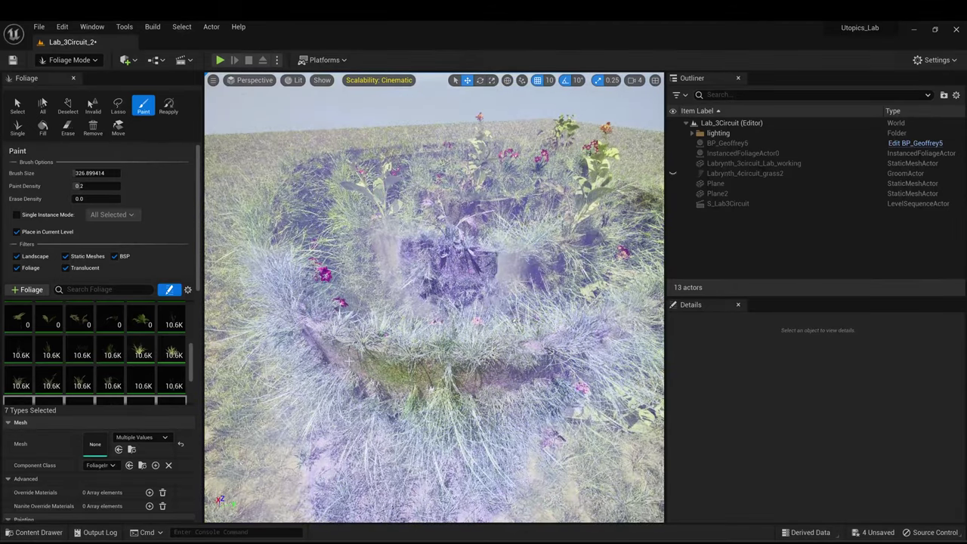
{"action": "scroll", "coordinate": [480, 376], "scroll_direction": "down", "scroll_amount": 3}
{"action": "left_click_drag", "start_coordinate": [480, 375], "coordinate": [537, 373], "text": "alt"}
{"action": "left_click_drag", "start_coordinate": [355, 302], "coordinate": [227, 161]}
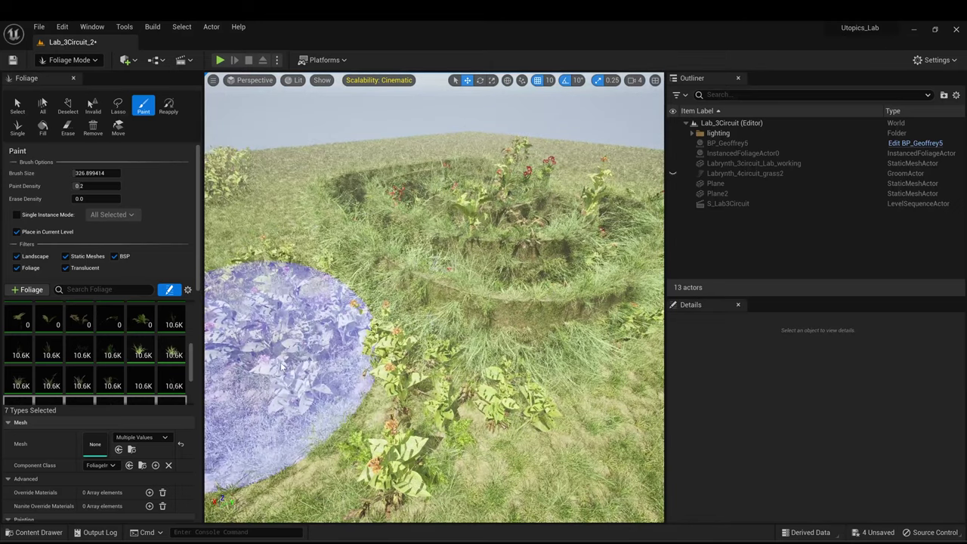
{"action": "left_click_drag", "start_coordinate": [328, 404], "coordinate": [295, 410], "text": "alt"}
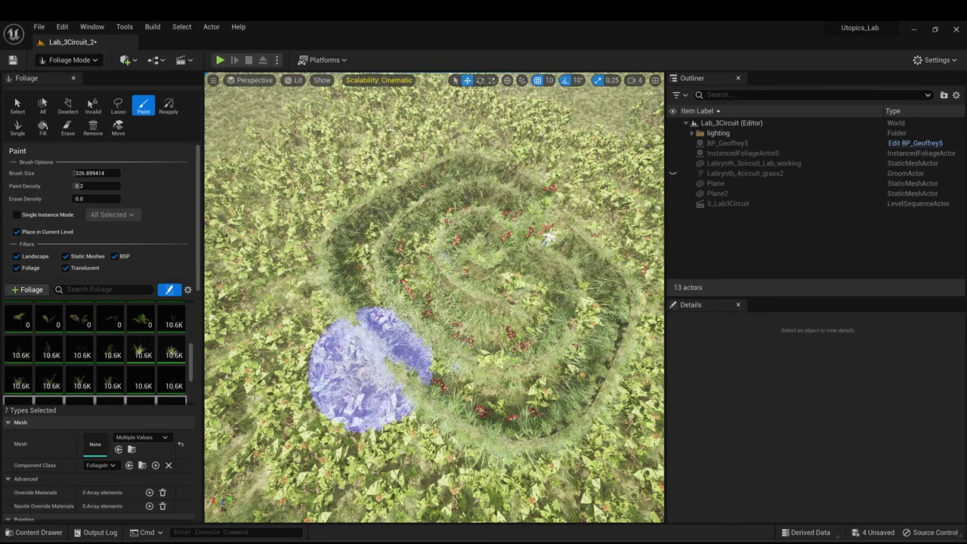
- Examine the painted plants around the labyrinth and its entrance from ground level, close up and from above
{"action": "scroll", "coordinate": [358, 329], "scroll_direction": "down", "scroll_amount": 3}
{"action": "mouse_move", "coordinate": [444, 363]}
{"action": "left_mouse_down", "text": "alt"}
{"action": "mouse_move", "coordinate": [385, 310]}
{"action": "mouse_move", "coordinate": [302, 272]}
{"action": "left_mouse_up", "text": "alt"}
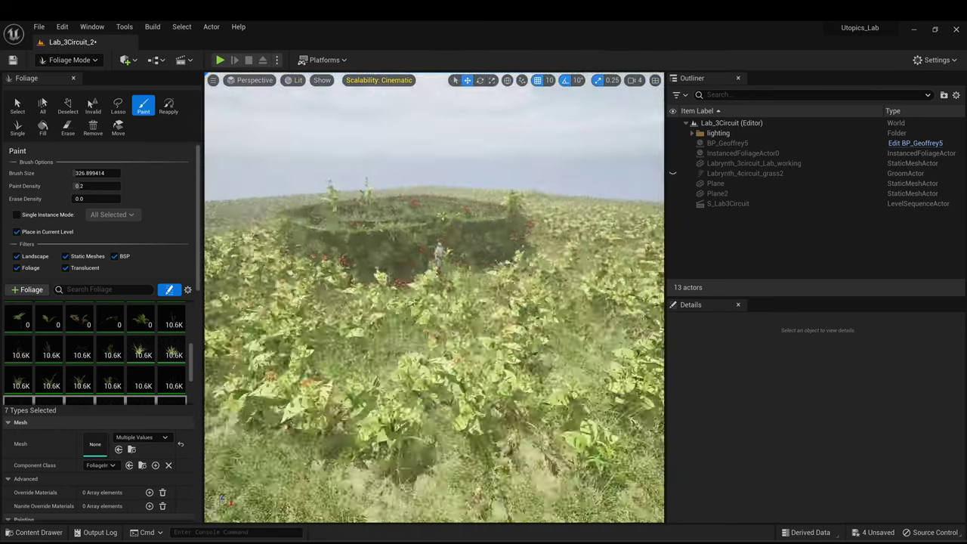
{"action": "scroll", "coordinate": [522, 382], "scroll_direction": "up", "scroll_amount": 8}
{"action": "mouse_move", "coordinate": [522, 383]}
{"action": "left_mouse_down", "text": "alt"}
{"action": "mouse_move", "coordinate": [373, 241]}
{"action": "mouse_move", "coordinate": [554, 171]}
{"action": "left_mouse_up", "text": "alt"}
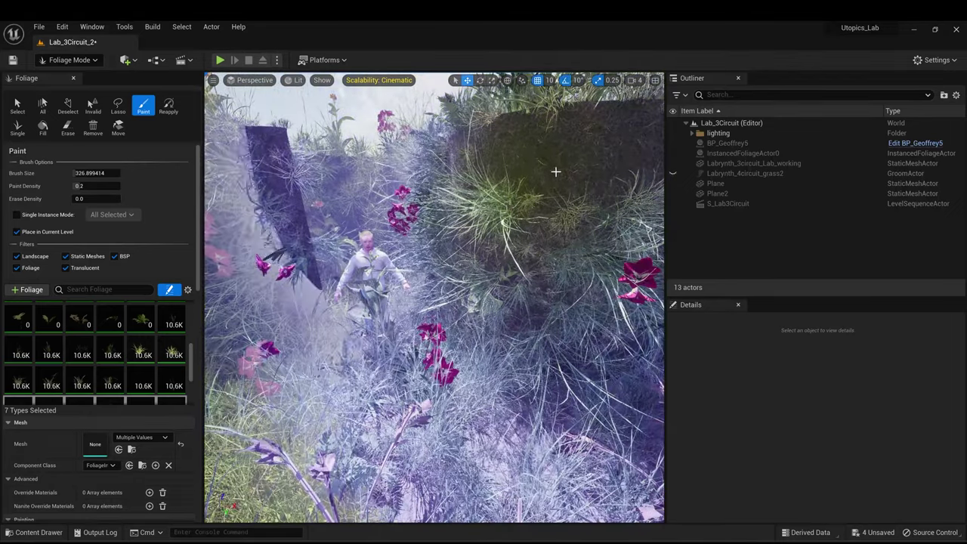
{"action": "scroll", "coordinate": [555, 171], "scroll_direction": "down", "scroll_amount": 4}
{"action": "scroll", "coordinate": [522, 250], "scroll_direction": "down", "scroll_amount": 2}
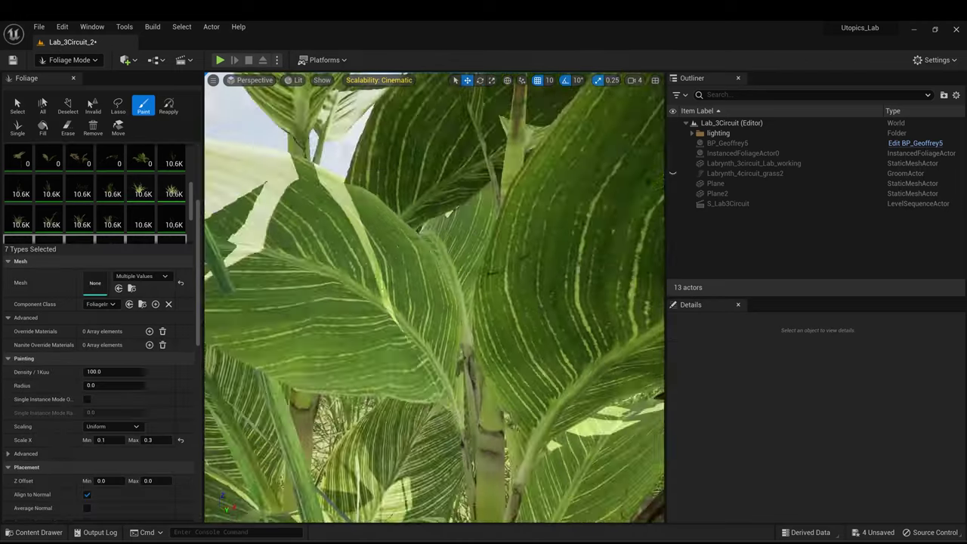
{"action": "scroll", "coordinate": [434, 297], "scroll_direction": "down", "scroll_amount": 5}
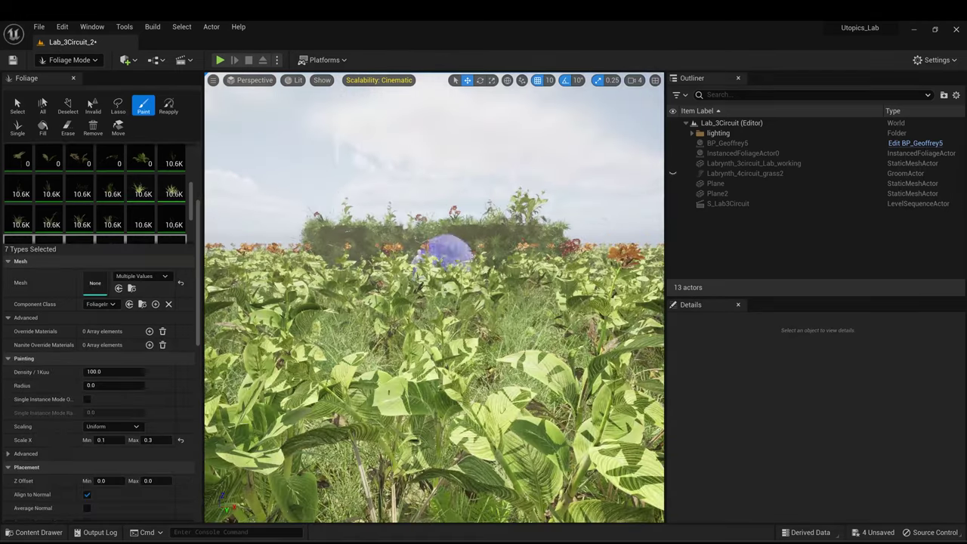
{"action": "mouse_move", "coordinate": [448, 256]}
{"action": "left_mouse_down", "text": "alt"}
{"action": "mouse_move", "coordinate": [453, 325]}
{"action": "mouse_move", "coordinate": [462, 359]}
{"action": "mouse_move", "coordinate": [472, 355]}
{"action": "left_mouse_up", "text": "alt"}
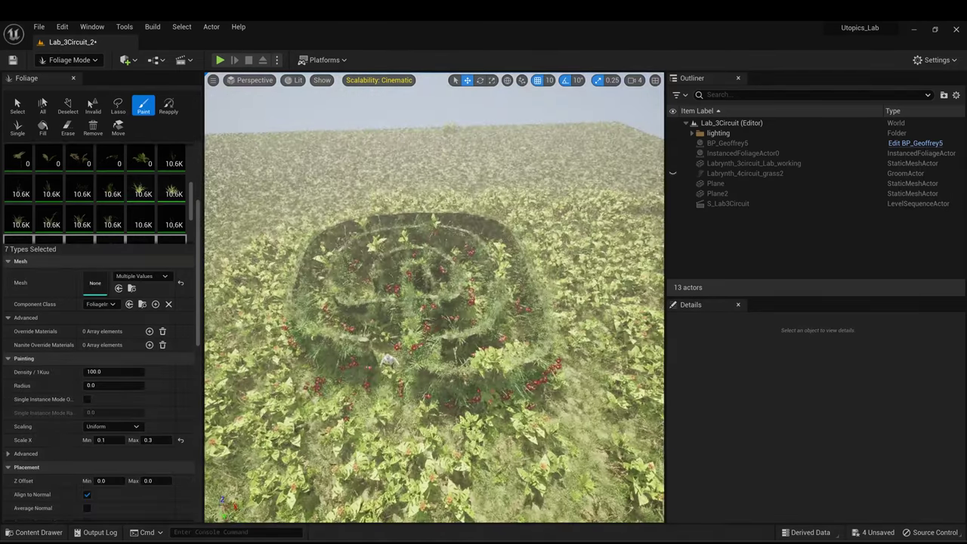
{"action": "left_click_drag", "start_coordinate": [431, 281], "coordinate": [441, 204], "text": "alt"}
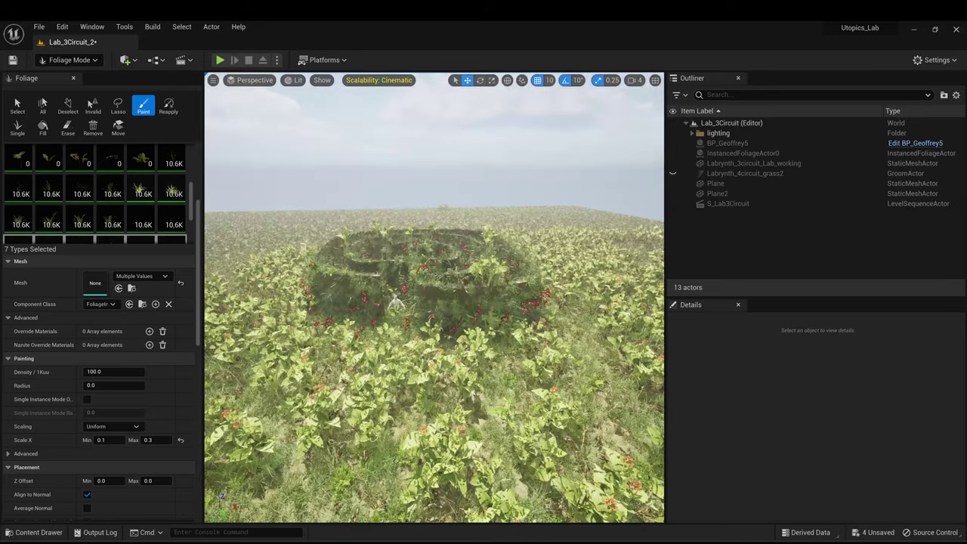
{"action": "right_click_drag", "start_coordinate": [435, 291], "coordinate": [436, 286]}
{"action": "mouse_move", "coordinate": [538, 412]}
{"action": "right_mouse_down"}
{"action": "mouse_move", "coordinate": [540, 455]}
{"action": "mouse_move", "coordinate": [540, 408]}
{"action": "right_mouse_up"}
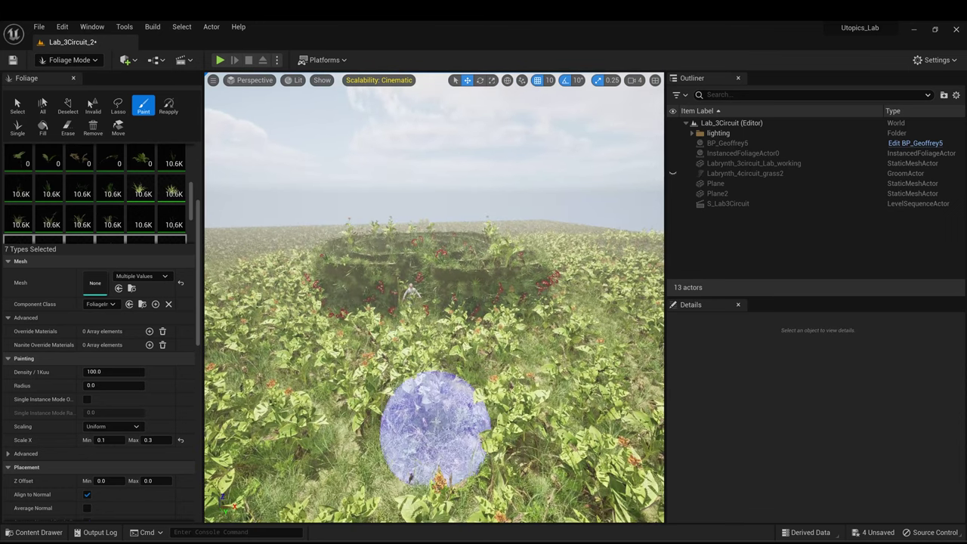
- Erase foliage along a path across the planted ground leading up to the labyrinth's entrance
{"action": "right_click_drag", "start_coordinate": [442, 449], "coordinate": [442, 476]}
{"action": "left_click", "coordinate": [67, 127]}
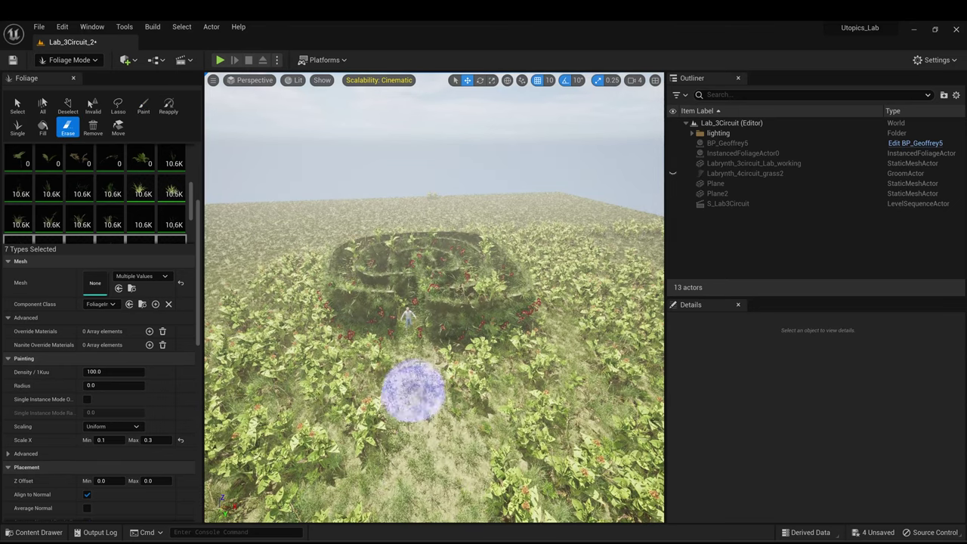
{"action": "scroll", "coordinate": [432, 389], "scroll_direction": "up", "scroll_amount": 3}
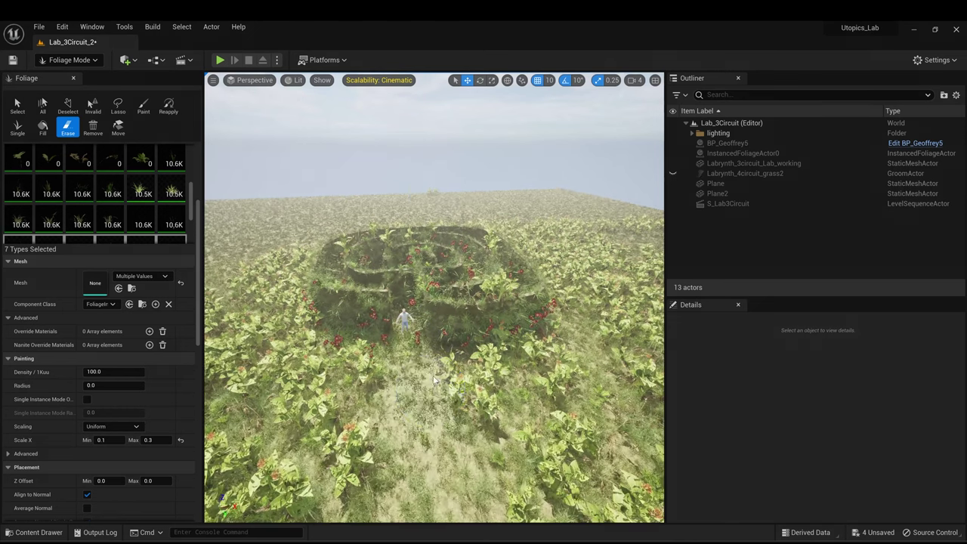
- Examine the cleared path and surrounding plants from ground level and from an overhead view of the labyrinth
{"action": "key", "text": "q"}
{"action": "right_click_drag", "start_coordinate": [417, 346], "coordinate": [417, 311]}
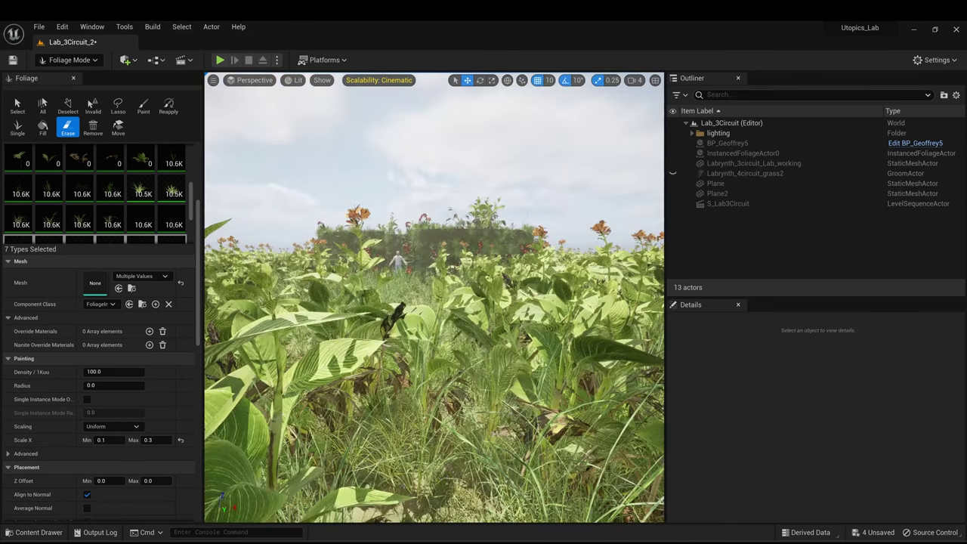
{"action": "scroll", "coordinate": [417, 346], "scroll_direction": "down", "scroll_amount": 3}
{"action": "scroll", "coordinate": [435, 344], "scroll_direction": "up", "scroll_amount": 1}
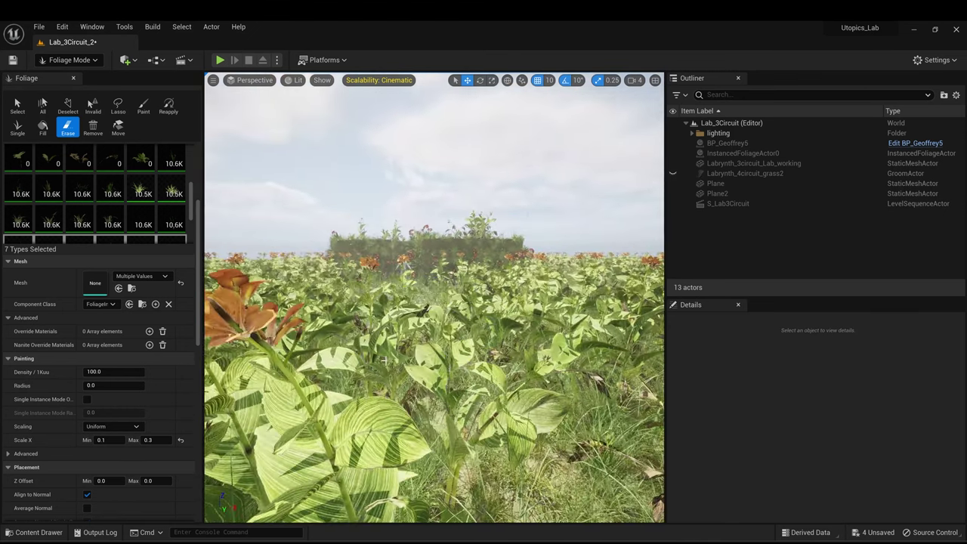
{"action": "scroll", "coordinate": [401, 310], "scroll_direction": "down", "scroll_amount": 2}
{"action": "key", "text": "e"}
{"action": "right_click_drag", "start_coordinate": [406, 299], "coordinate": [408, 340]}
{"action": "scroll", "coordinate": [398, 358], "scroll_direction": "down", "scroll_amount": 1}
{"action": "mouse_move", "coordinate": [399, 385]}
{"action": "left_mouse_down", "text": "alt"}
{"action": "mouse_move", "coordinate": [398, 438]}
{"action": "mouse_move", "coordinate": [399, 422]}
{"action": "left_mouse_up", "text": "alt"}
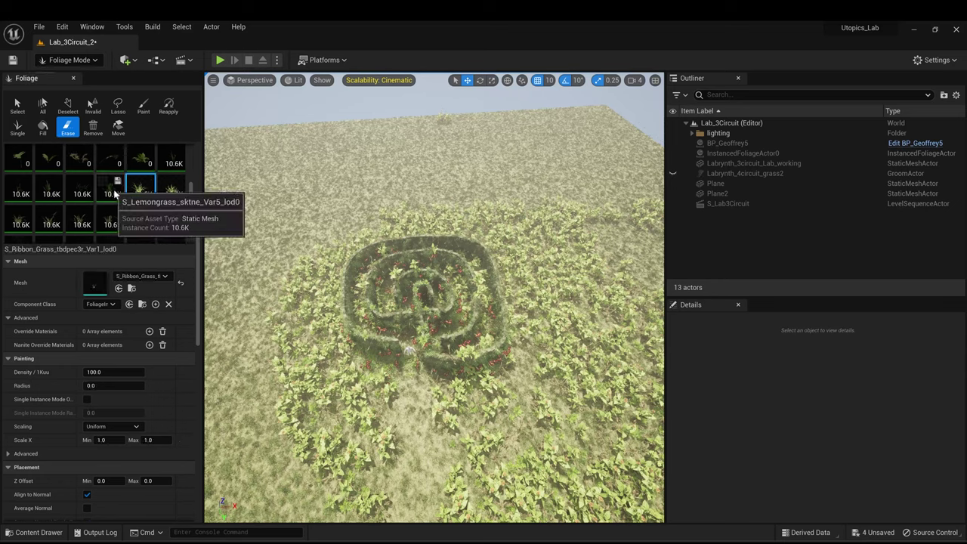
- Enable all foliage types and paint them across the surrounding ground with Brush Size 849.669434 and Paint Density 0.1
{"action": "key", "text": "ctrl+a"}
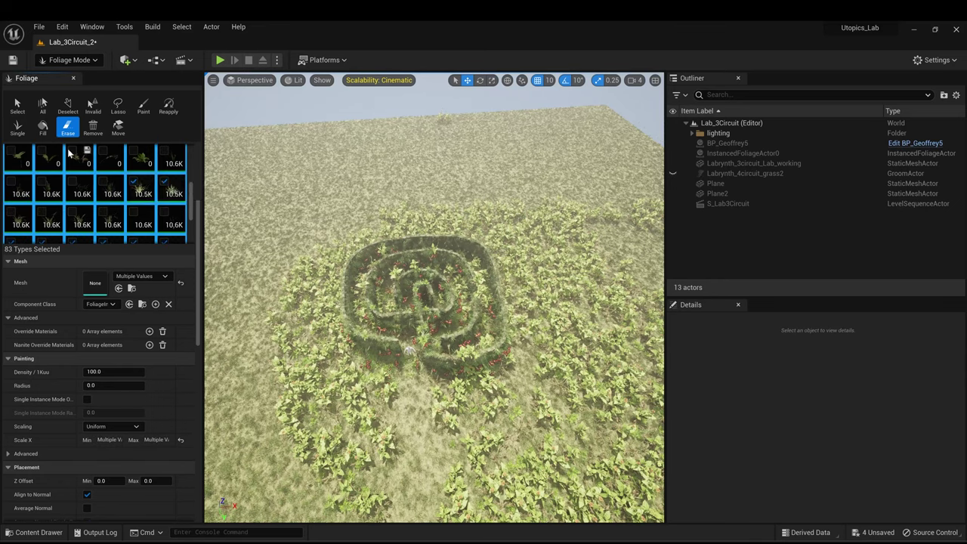
{"action": "key", "text": "ctrl+z"}
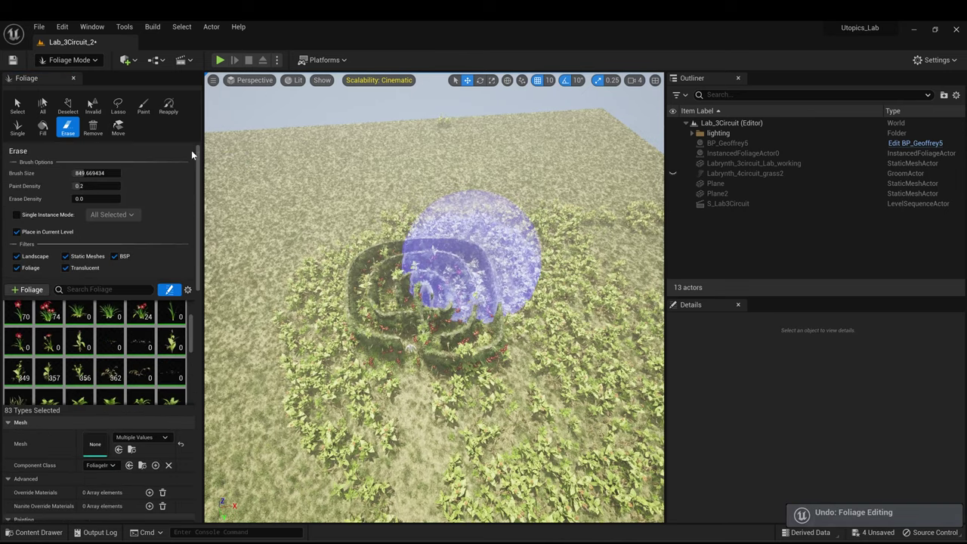
{"action": "left_click", "coordinate": [143, 106]}
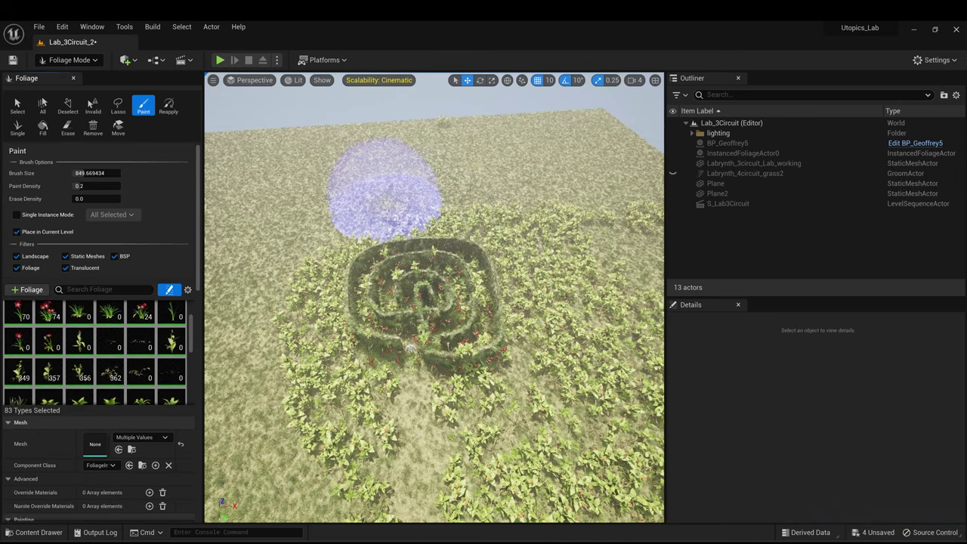
{"action": "mouse_move", "coordinate": [386, 189]}
{"action": "left_mouse_down"}
{"action": "mouse_move", "coordinate": [378, 184]}
{"action": "mouse_move", "coordinate": [242, 279]}
{"action": "mouse_move", "coordinate": [261, 442]}
{"action": "mouse_move", "coordinate": [234, 295]}
{"action": "mouse_move", "coordinate": [345, 140]}
{"action": "mouse_move", "coordinate": [648, 151]}
{"action": "mouse_move", "coordinate": [501, 183]}
{"action": "mouse_move", "coordinate": [454, 119]}
{"action": "mouse_move", "coordinate": [281, 149]}
{"action": "mouse_move", "coordinate": [303, 208]}
{"action": "left_mouse_up"}
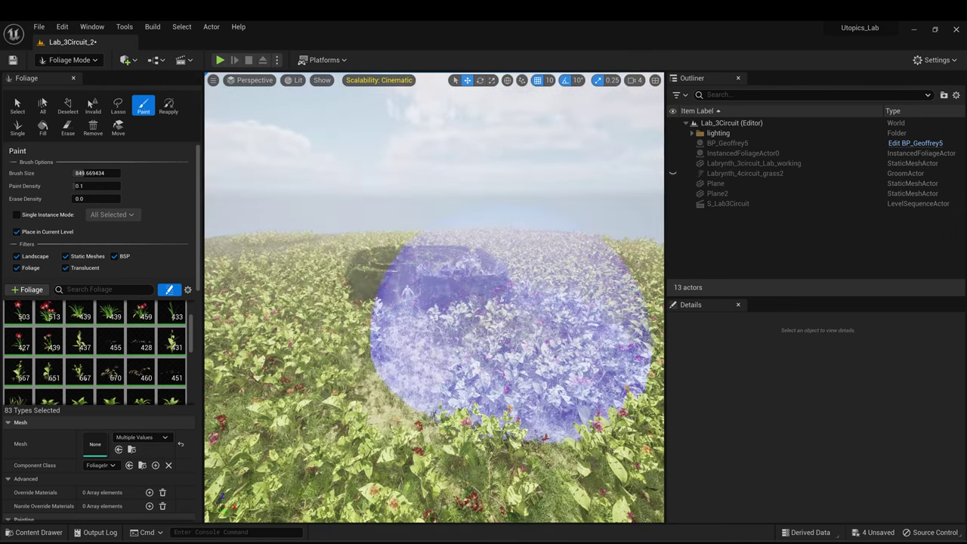
- Examine the mixed flower and plant cover around the path and labyrinth entrance from several heights and angles
{"action": "left_click_drag", "start_coordinate": [511, 330], "coordinate": [512, 310], "text": "alt"}
{"action": "key", "text": "w"}
{"action": "right_click_drag", "start_coordinate": [410, 292], "coordinate": [417, 293]}
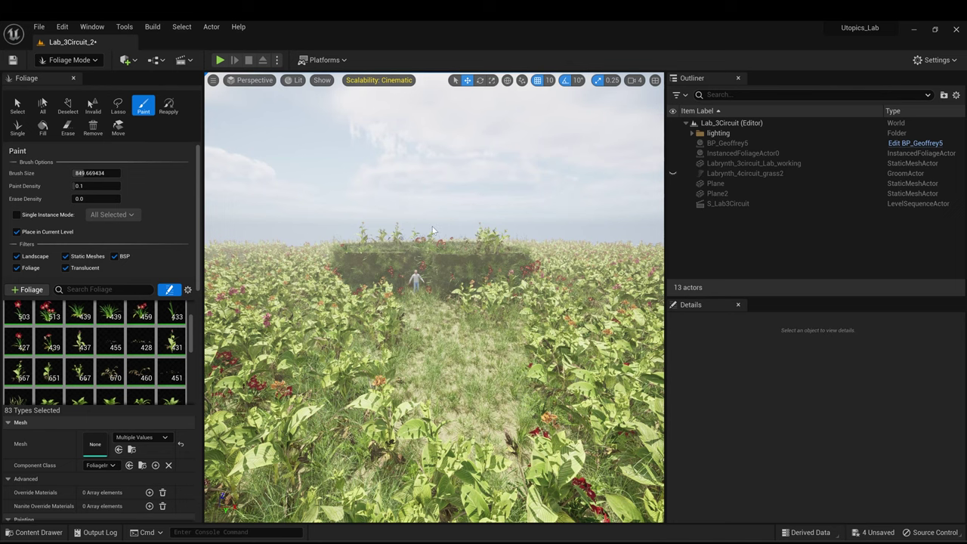
{"action": "scroll", "coordinate": [433, 231], "scroll_direction": "up", "scroll_amount": 3}
{"action": "scroll", "coordinate": [435, 242], "scroll_direction": "up", "scroll_amount": 3}
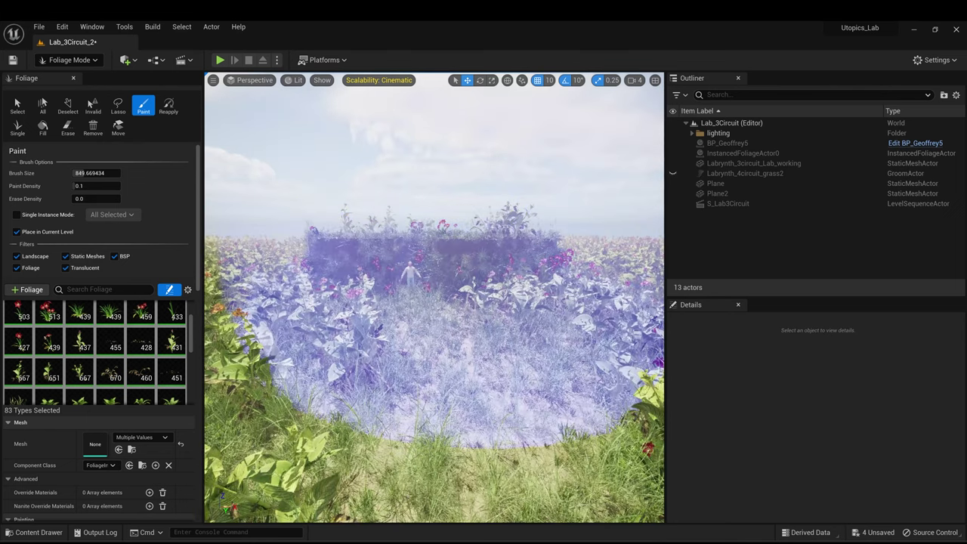
{"action": "key", "text": "w"}
{"action": "right_click_drag", "start_coordinate": [445, 249], "coordinate": [455, 261]}
{"action": "key", "text": "a"}
{"action": "key", "text": "e"}
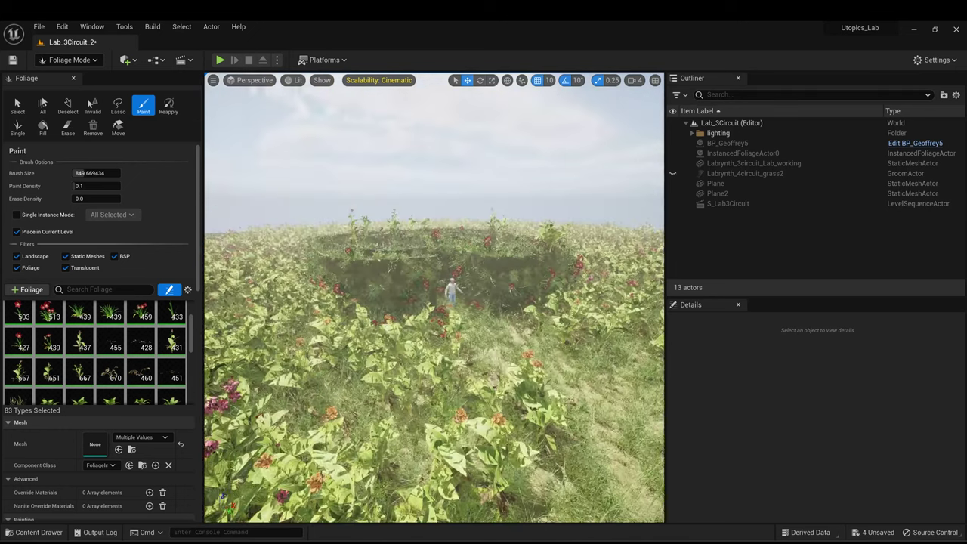
{"action": "key", "text": "e"}
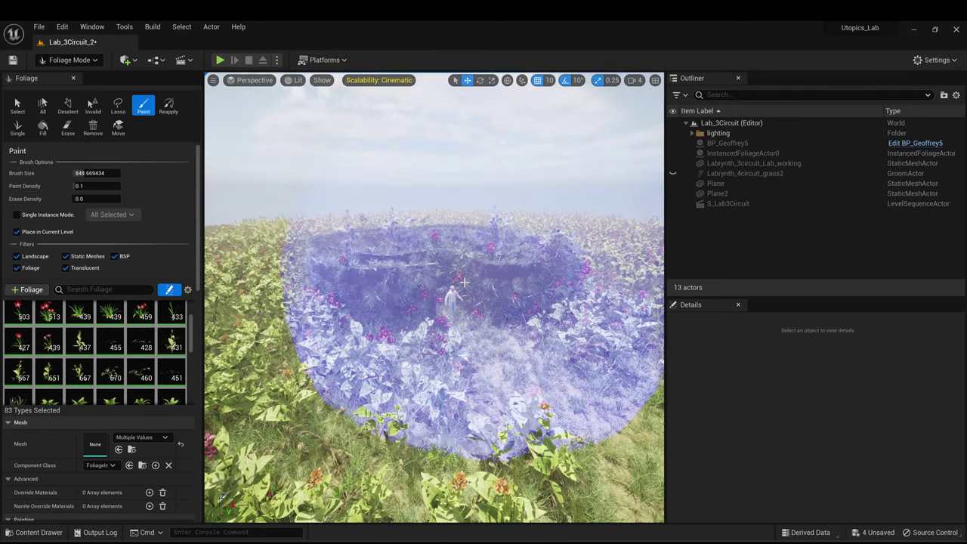
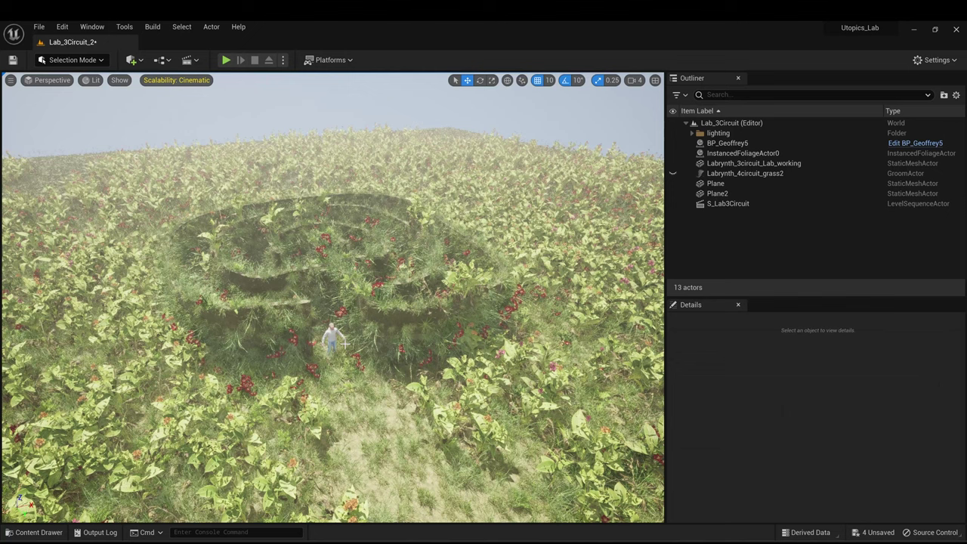
- Select the BP_Geoffrey5 figure at the labyrinth's entrance and hide it in the level
{"action": "left_click", "coordinate": [338, 344]}
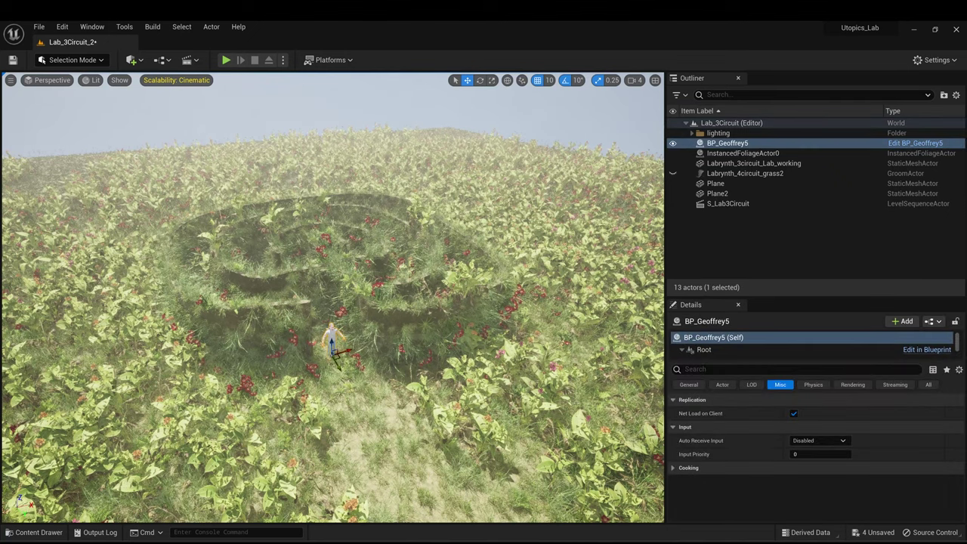
{"action": "left_click", "coordinate": [727, 143]}
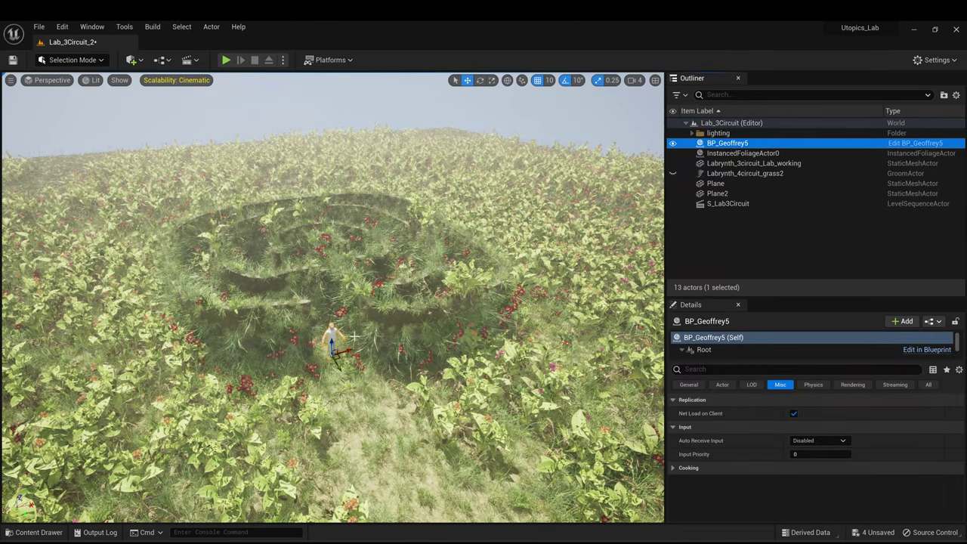
{"action": "scroll", "coordinate": [320, 404], "scroll_direction": "up", "scroll_amount": 3}
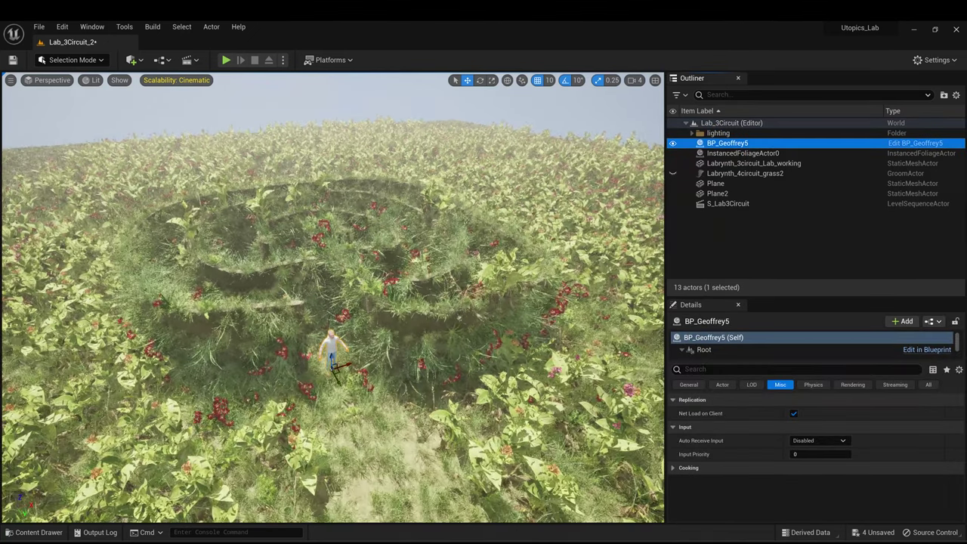
{"action": "left_click_drag", "start_coordinate": [321, 404], "coordinate": [321, 363], "text": "alt"}
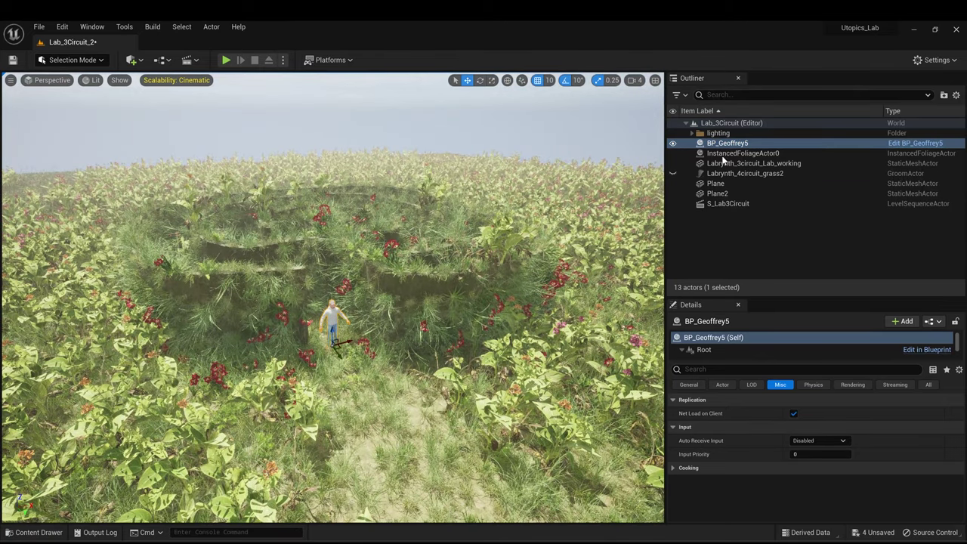
{"action": "left_click", "coordinate": [672, 143]}
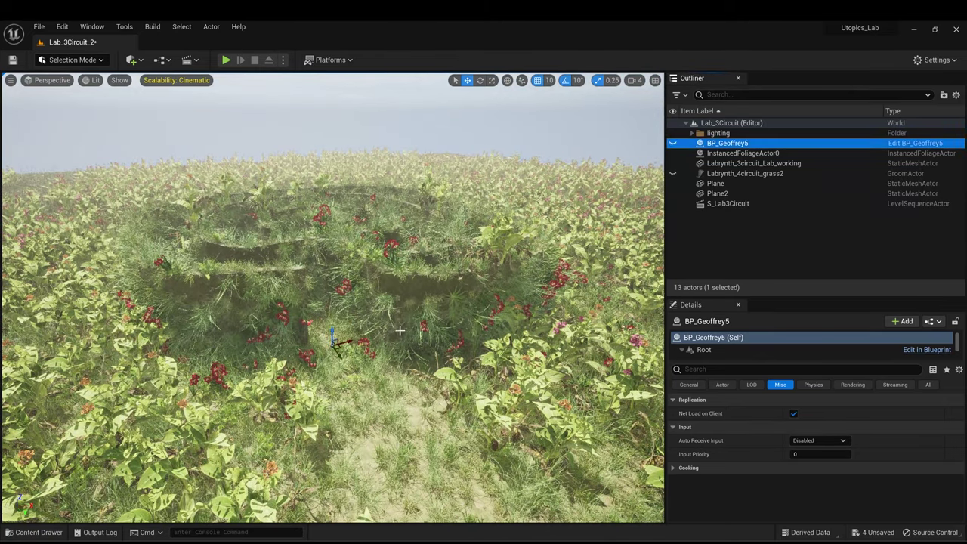
{"action": "right_click_drag", "start_coordinate": [400, 330], "coordinate": [399, 326]}
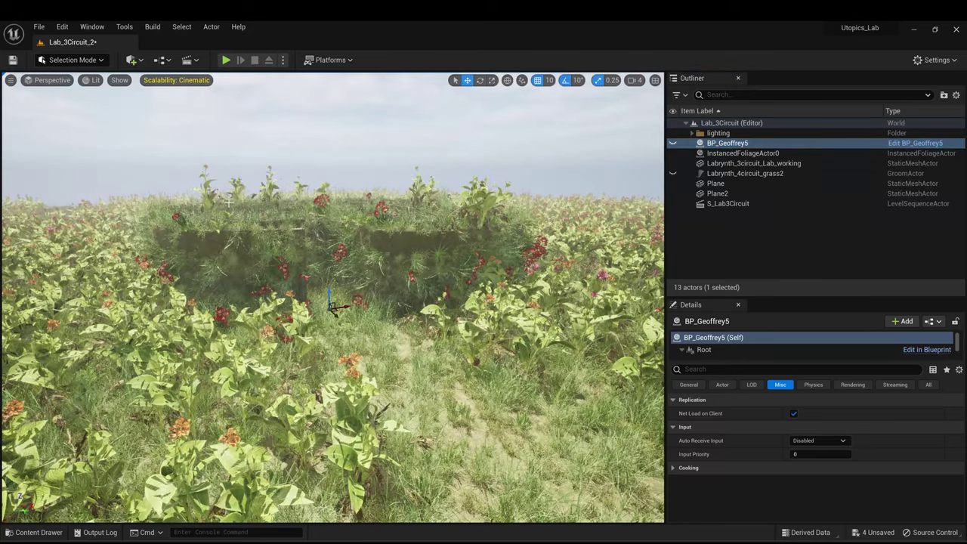
- Add a new level sequence named Utopics_Lab3 and save it in the Content folder
{"action": "left_click", "coordinate": [195, 60]}
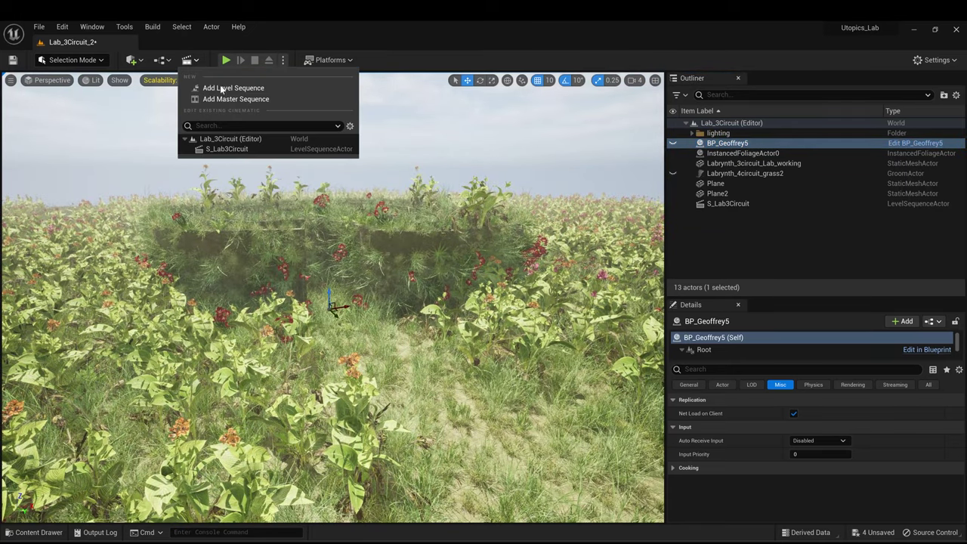
{"action": "left_click", "coordinate": [227, 87]}
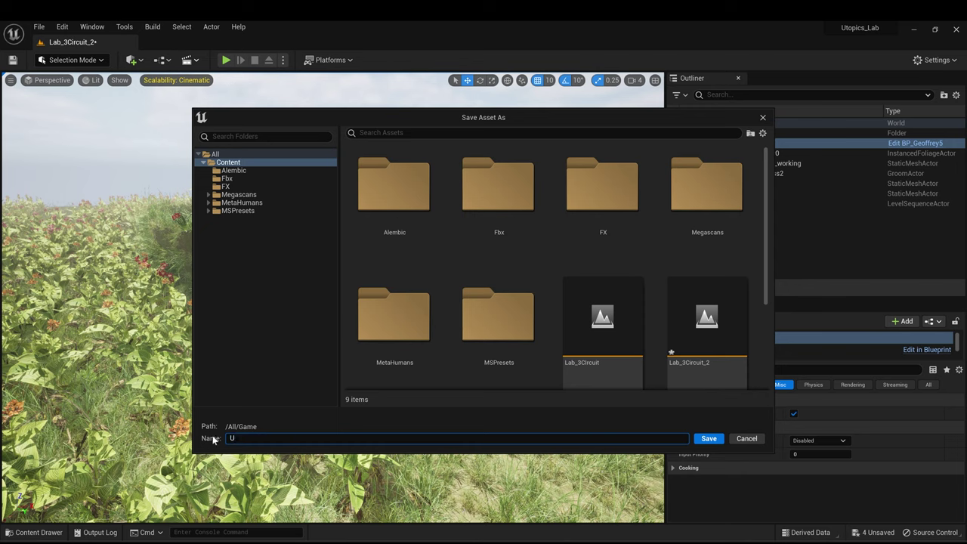
{"action": "type", "text": "Utopics L"}
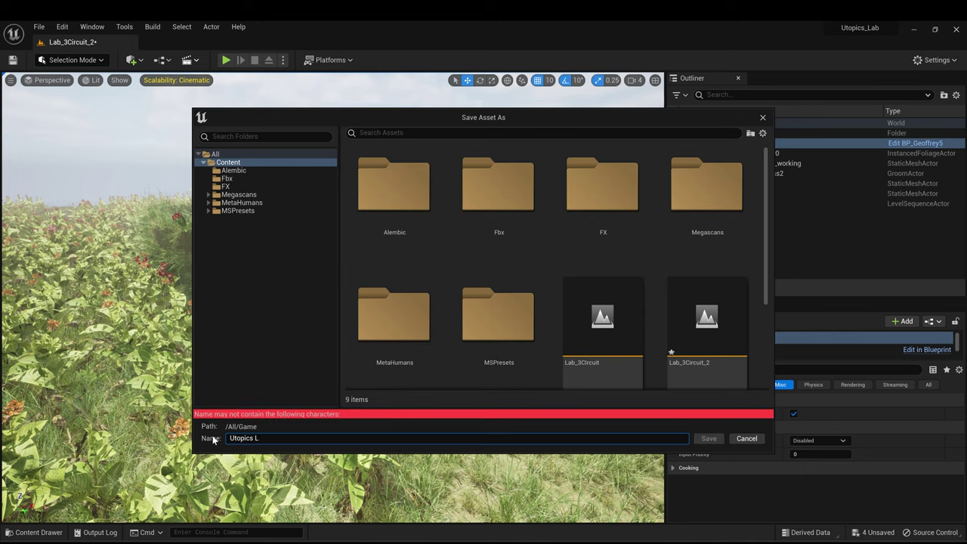
{"action": "key", "text": "BackSpace"}
{"action": "key", "text": "BackSpace"}
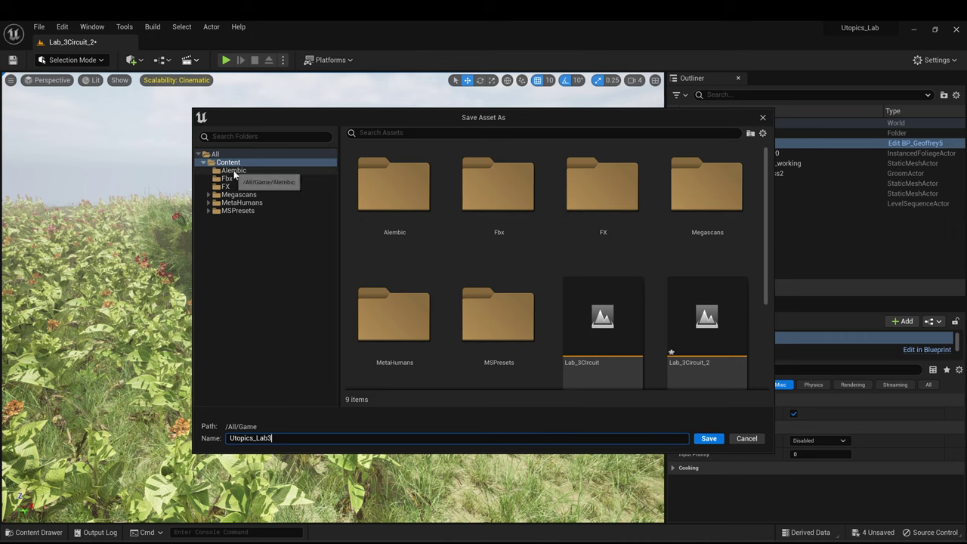
{"action": "left_click", "coordinate": [708, 438]}
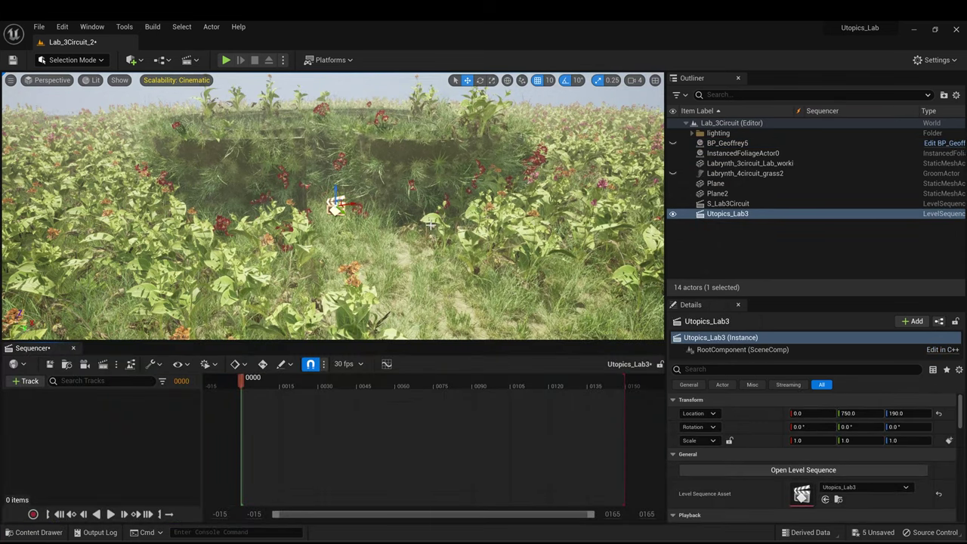
- Create a Cine Camera Actor in the new sequence and place a Camera Rig Rail in the level
{"action": "right_click_drag", "start_coordinate": [332, 206], "coordinate": [416, 274]}
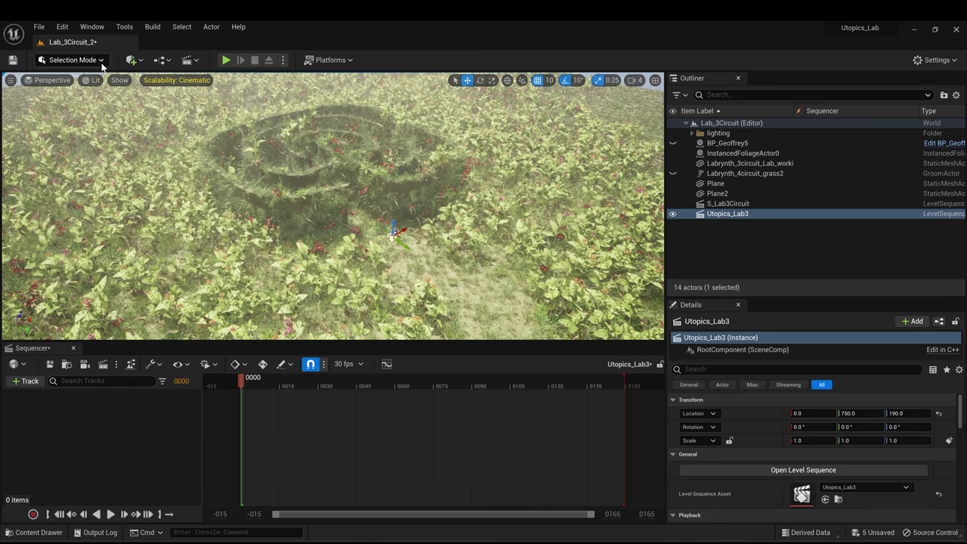
{"action": "left_click", "coordinate": [85, 365]}
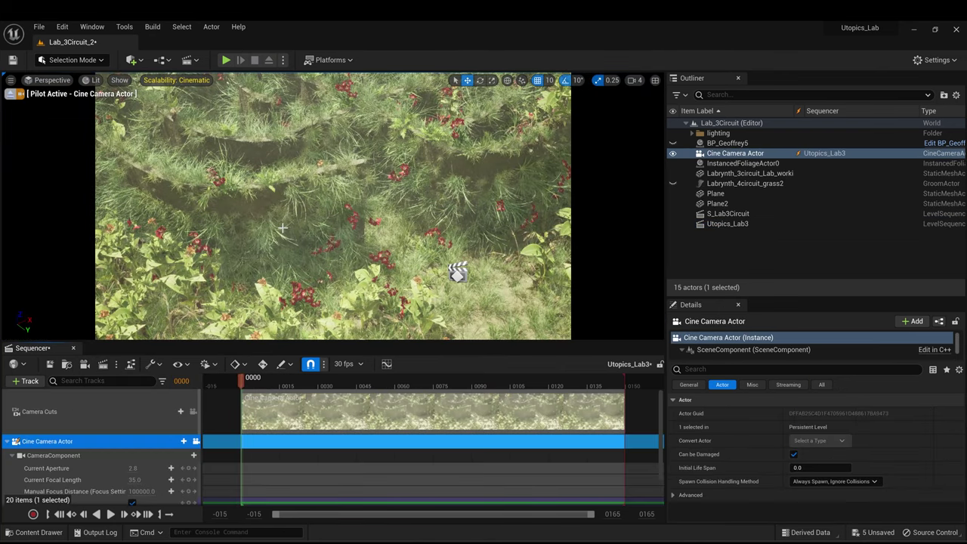
{"action": "left_click", "coordinate": [134, 60]}
{"action": "mouse_move", "coordinate": [173, 178]}
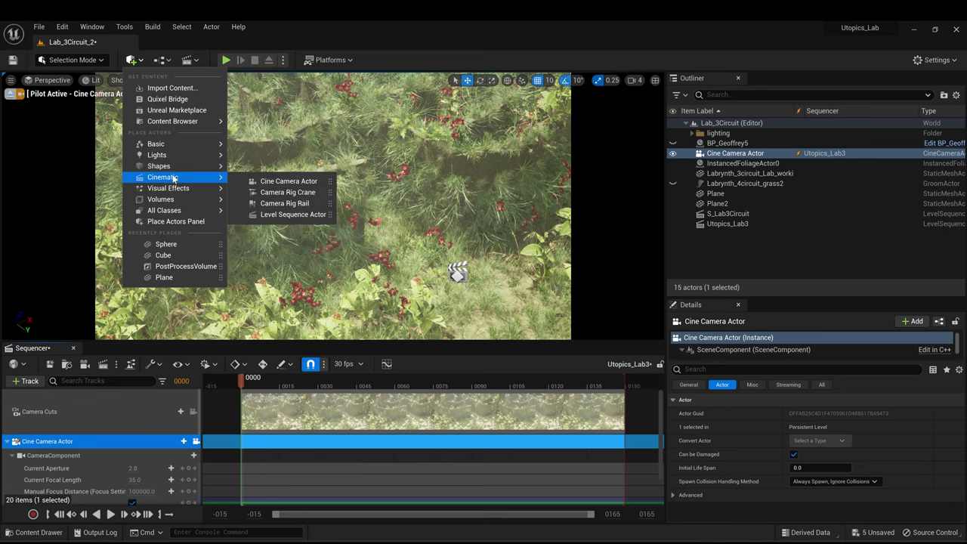
{"action": "left_click", "coordinate": [296, 207]}
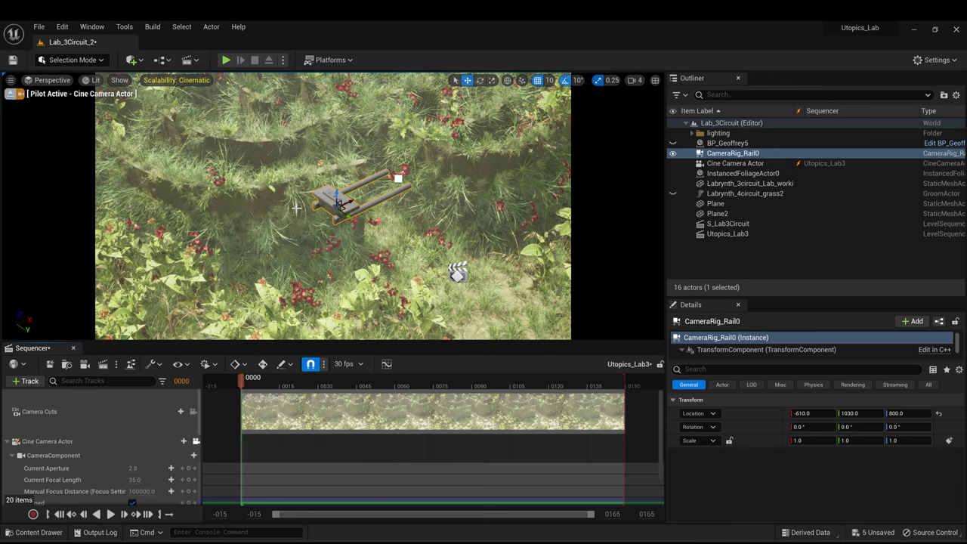
- Move the camera rail onto the path outside the entrance at X 90, Y 1600, Z 70, and rotate it about -90° around Z
{"action": "scroll", "coordinate": [346, 304], "scroll_direction": "down", "scroll_amount": 8}
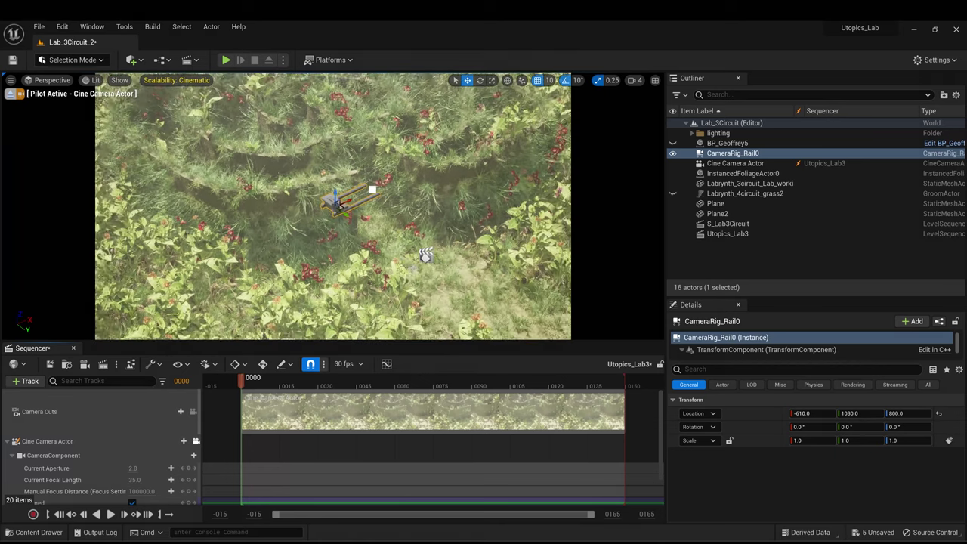
{"action": "left_click_drag", "start_coordinate": [377, 277], "coordinate": [503, 253], "text": "alt"}
{"action": "middle_click_drag", "start_coordinate": [347, 226], "coordinate": [423, 189]}
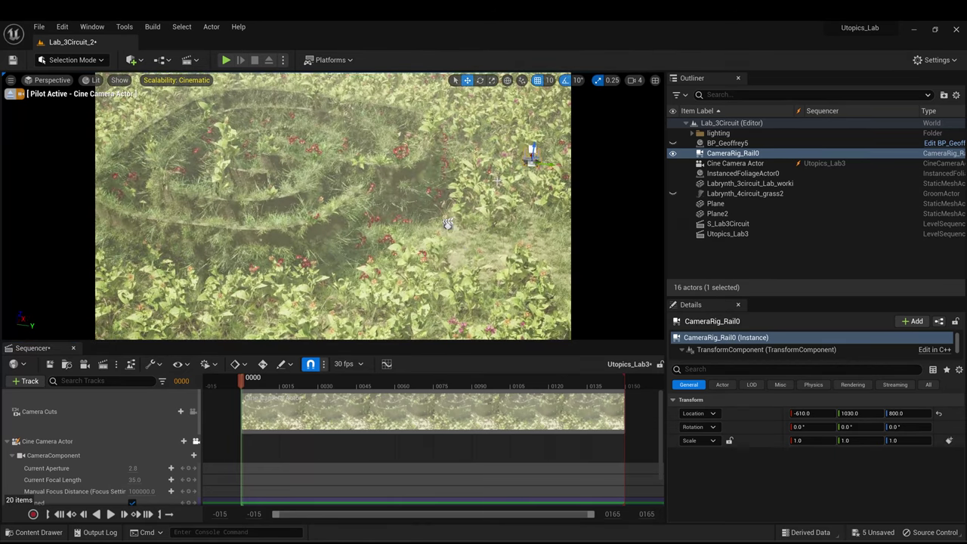
{"action": "left_click_drag", "start_coordinate": [532, 147], "coordinate": [521, 167]}
{"action": "key", "text": "f"}
{"action": "scroll", "coordinate": [510, 254], "scroll_direction": "down", "scroll_amount": 5}
{"action": "left_click_drag", "start_coordinate": [336, 196], "coordinate": [351, 260], "text": "alt"}
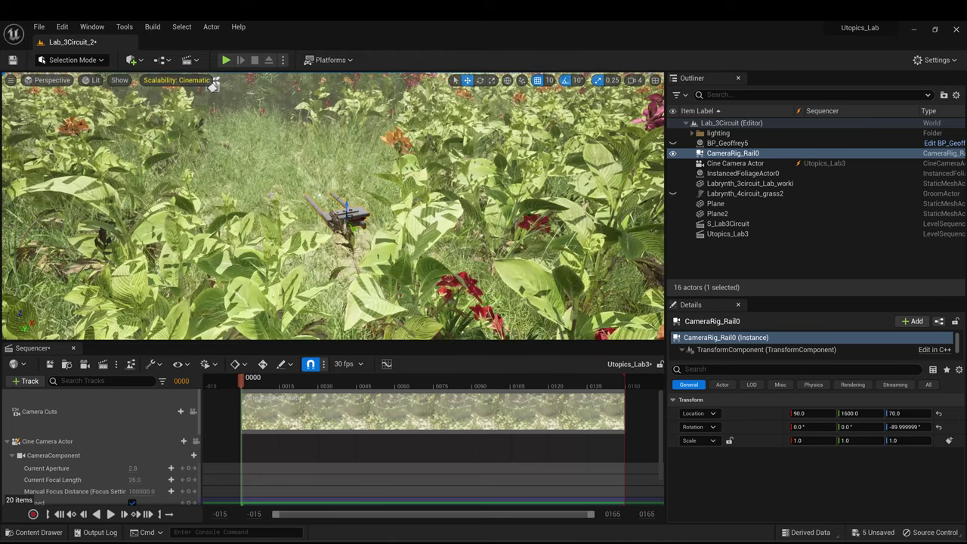
{"action": "scroll", "coordinate": [270, 215], "scroll_direction": "down", "scroll_amount": 3}
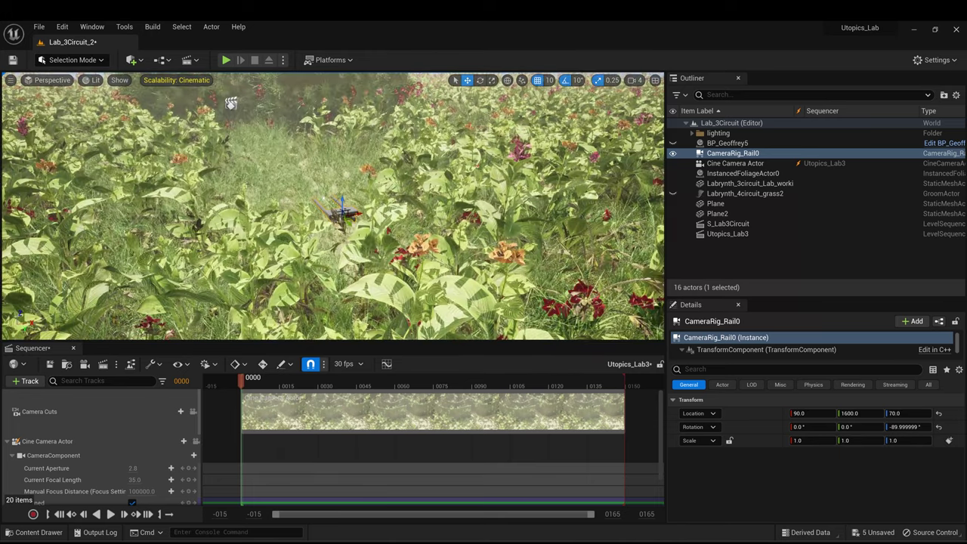
{"action": "left_click_drag", "start_coordinate": [336, 204], "coordinate": [483, 257], "text": "alt"}
- Lower the camera rail to ground level by setting its Z location to 0
{"action": "left_click_drag", "start_coordinate": [355, 199], "coordinate": [355, 222]}
{"action": "left_click", "coordinate": [905, 413]}
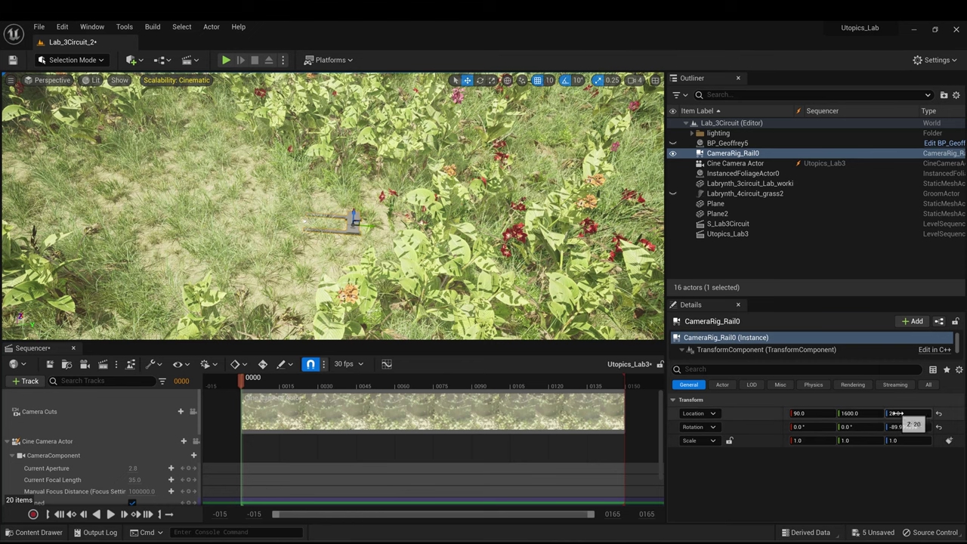
{"action": "type", "text": "0"}
{"action": "key", "text": "Return"}
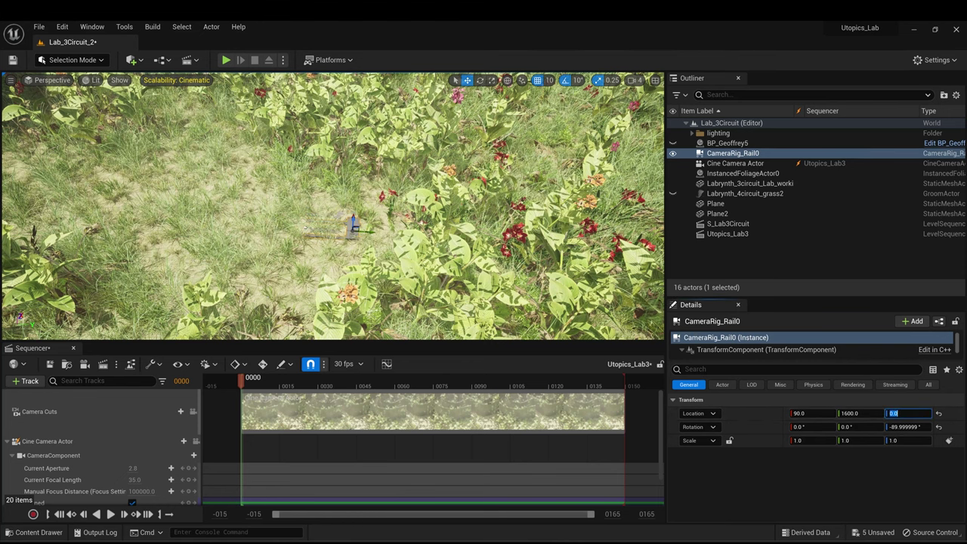
- Move the Cine Camera Actor to the rail's start, aim it at the labyrinth entrance and attach it to CameraRig_Rail0
{"action": "scroll", "coordinate": [348, 219], "scroll_direction": "down", "scroll_amount": 4}
{"action": "left_click_drag", "start_coordinate": [348, 219], "coordinate": [423, 182], "text": "alt"}
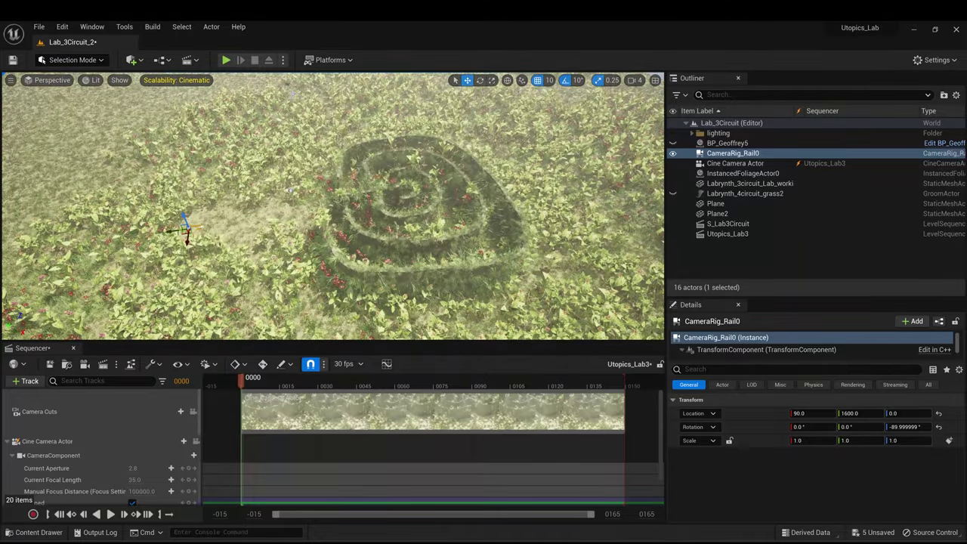
{"action": "left_click", "coordinate": [735, 163]}
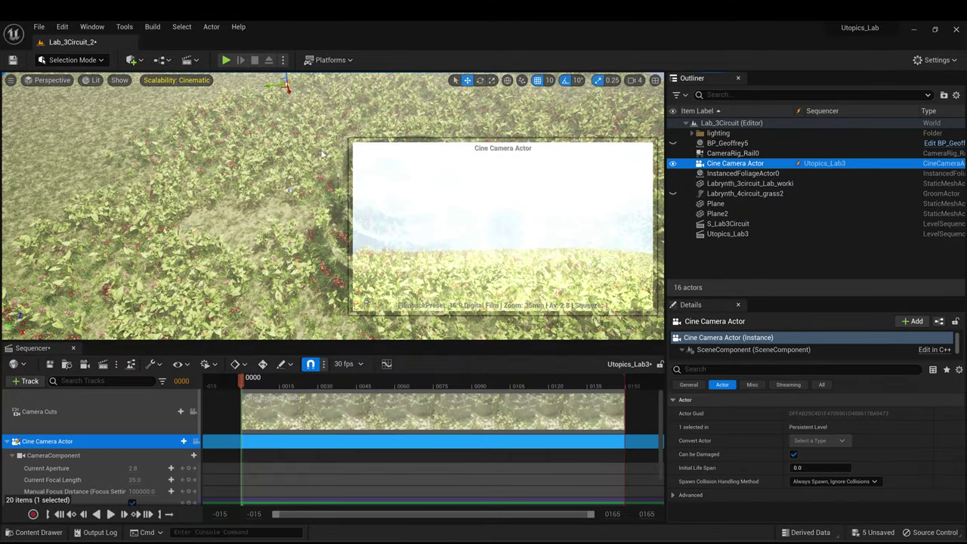
{"action": "left_click_drag", "start_coordinate": [290, 119], "coordinate": [198, 171]}
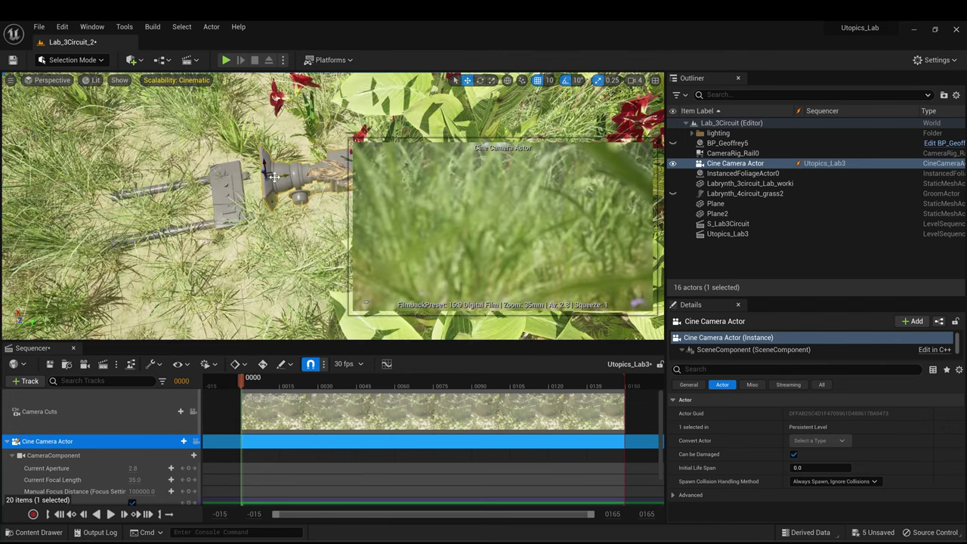
{"action": "left_click_drag", "start_coordinate": [275, 179], "coordinate": [15, 122]}
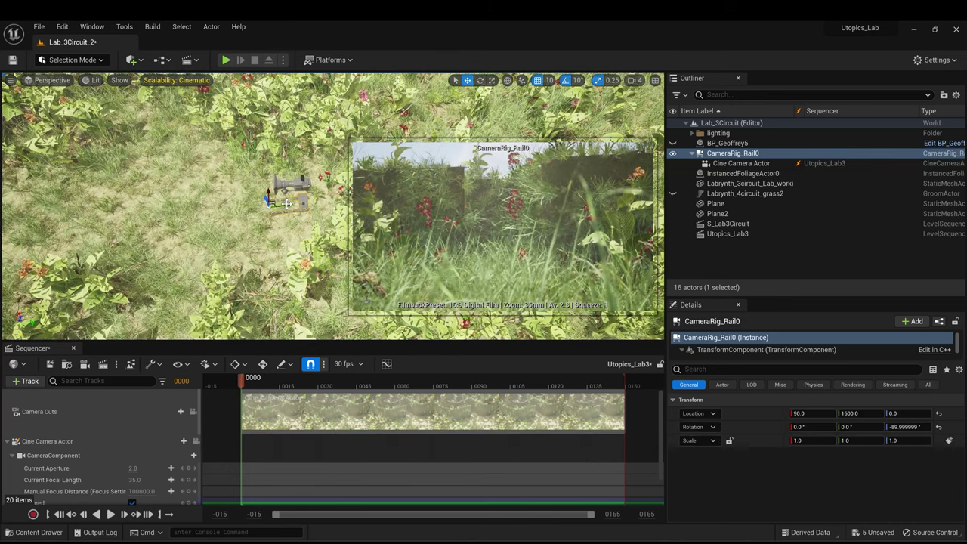
- Stretch the camera rail's end point along the cleared path toward the labyrinth entrance
{"action": "left_click_drag", "start_coordinate": [287, 205], "coordinate": [134, 219]}
{"action": "scroll", "coordinate": [134, 219], "scroll_direction": "down", "scroll_amount": 3}
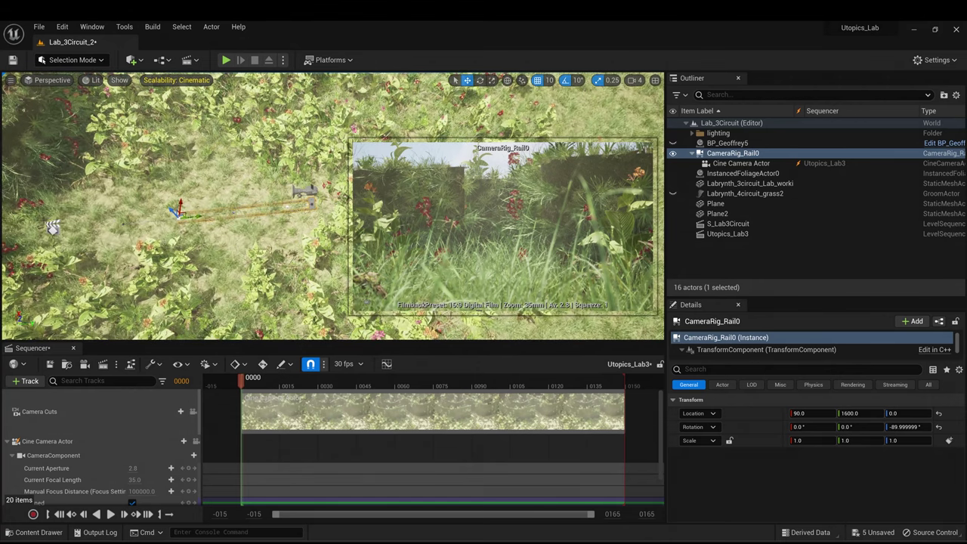
{"action": "left_click_drag", "start_coordinate": [194, 216], "coordinate": [60, 229]}
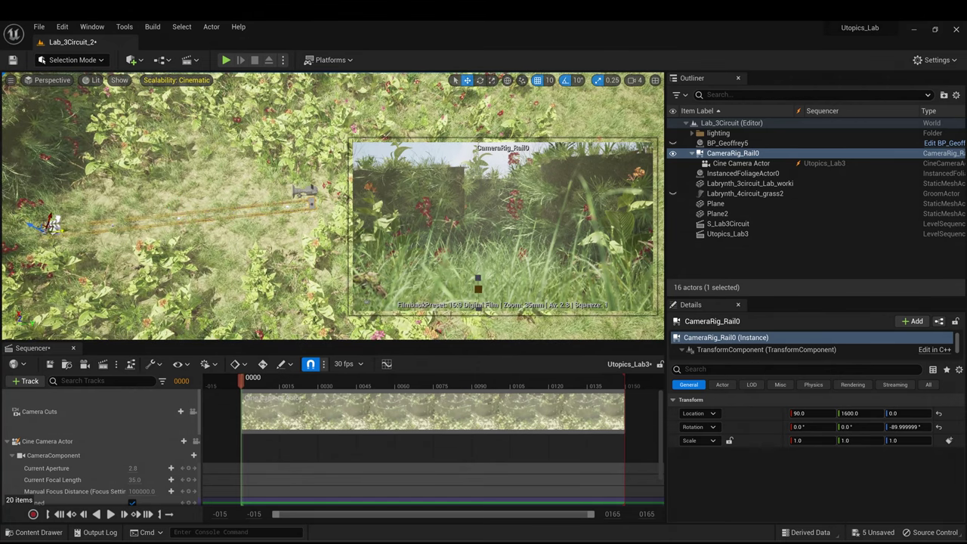
- Extend the camera rail with additional spline points that curve from the entrance into the labyrinth's corridor
{"action": "key", "text": "f"}
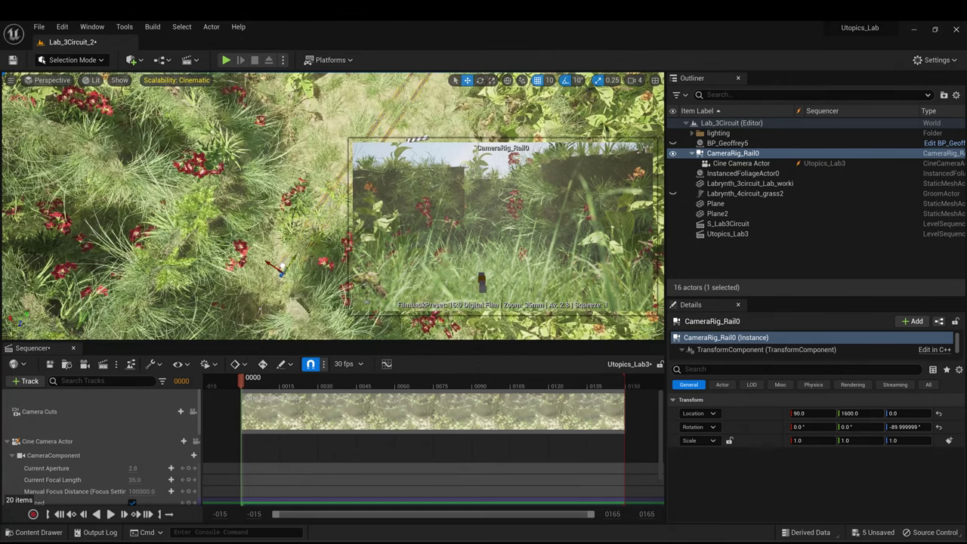
{"action": "scroll", "coordinate": [293, 254], "scroll_direction": "down", "scroll_amount": 3}
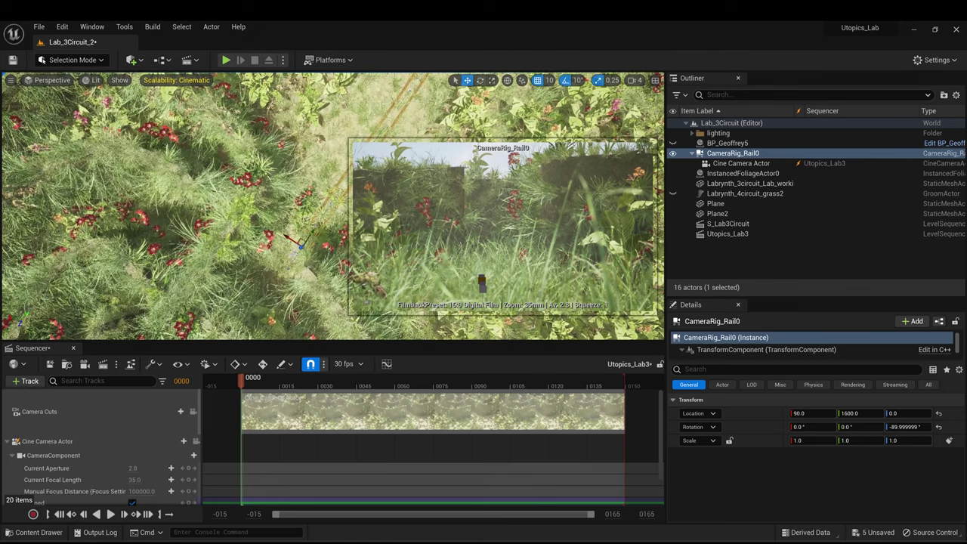
{"action": "left_click_drag", "start_coordinate": [306, 242], "coordinate": [300, 290]}
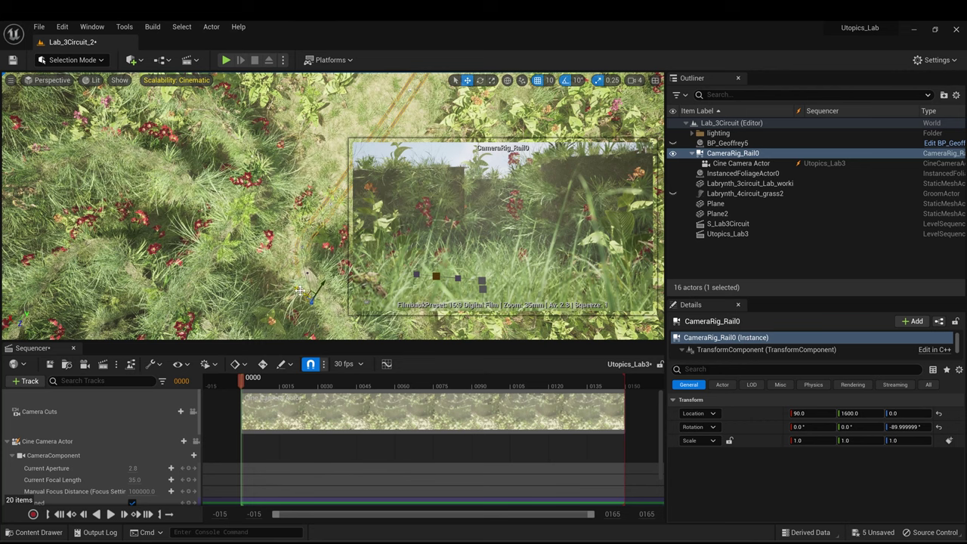
{"action": "left_click_drag", "start_coordinate": [312, 273], "coordinate": [312, 261], "text": "alt"}
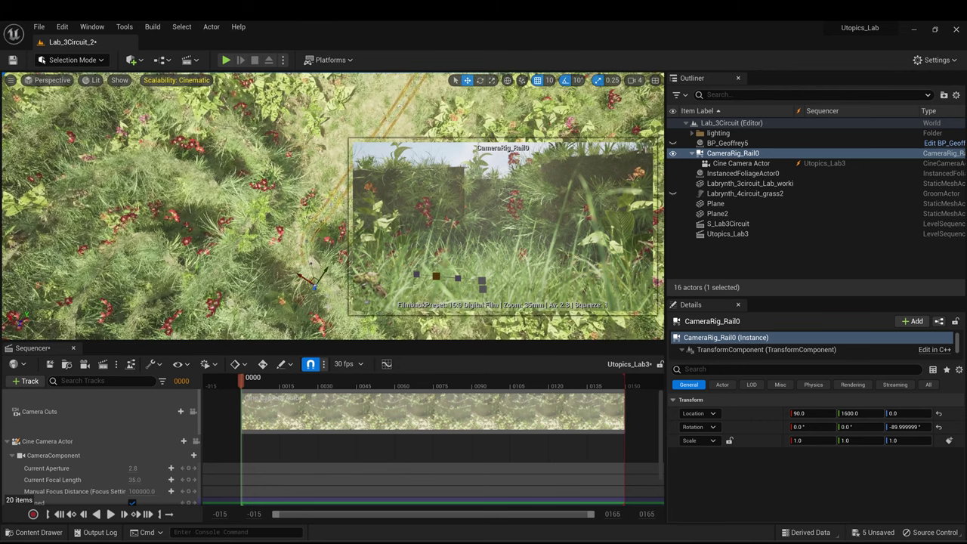
{"action": "right_click_drag", "start_coordinate": [229, 210], "coordinate": [247, 226]}
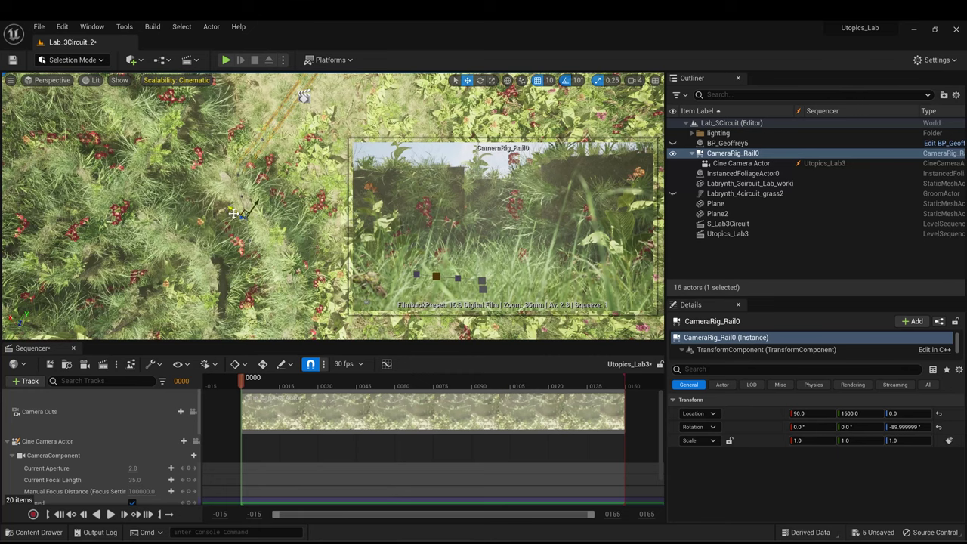
{"action": "left_click_drag", "start_coordinate": [230, 210], "coordinate": [281, 303]}
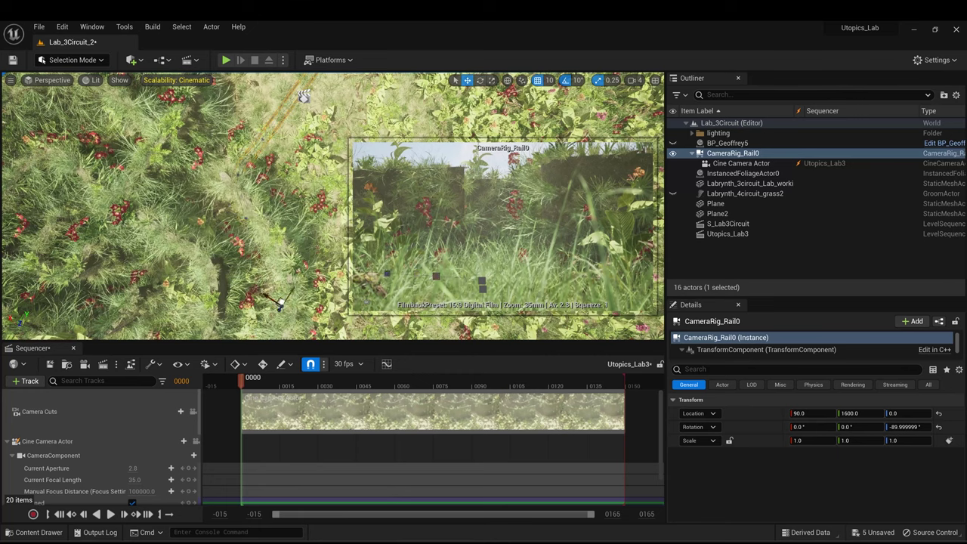
- Switch the viewport to the Top wireframe view and hide InstancedFoliageActor0 to expose the labyrinth walls and rail
{"action": "left_click", "coordinate": [47, 80]}
{"action": "left_click", "coordinate": [58, 117]}
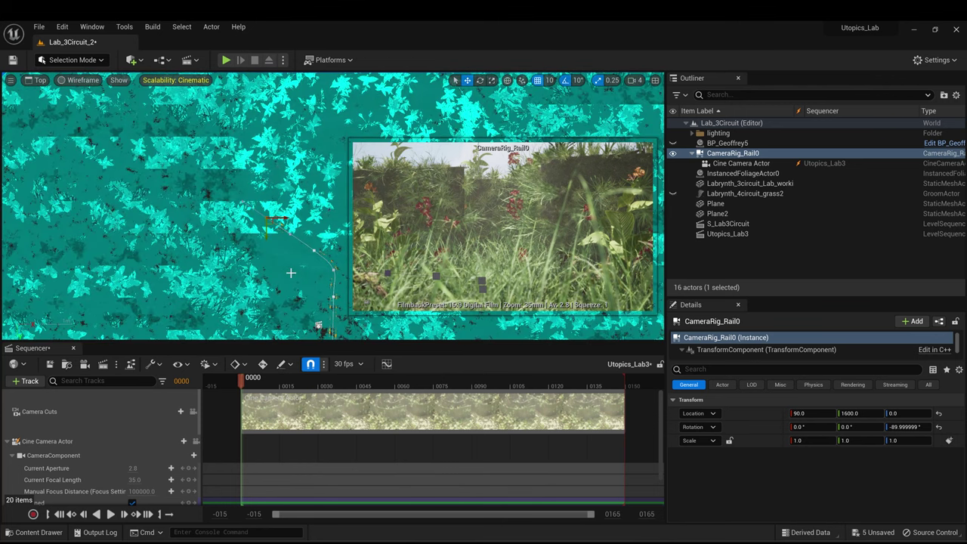
{"action": "left_click", "coordinate": [81, 80]}
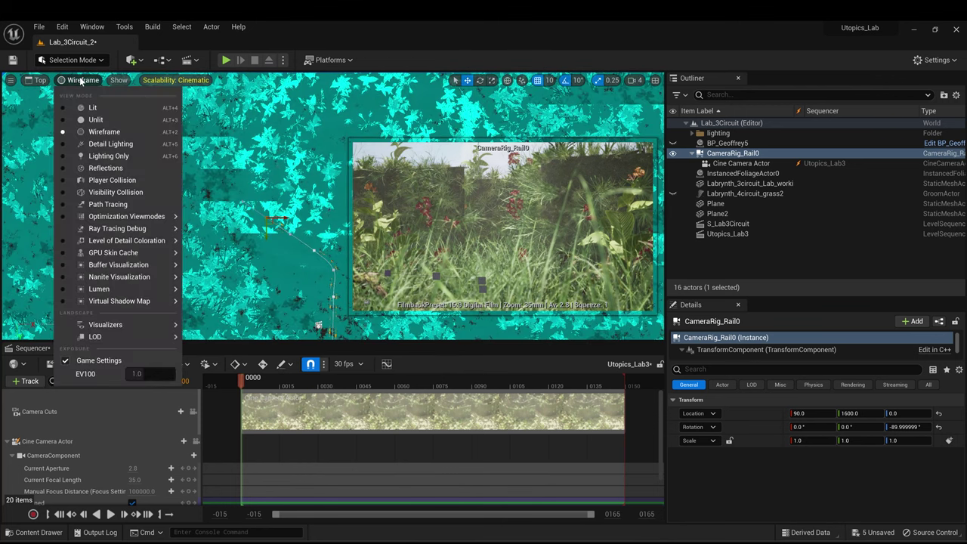
{"action": "left_click", "coordinate": [115, 132]}
{"action": "key", "text": "f"}
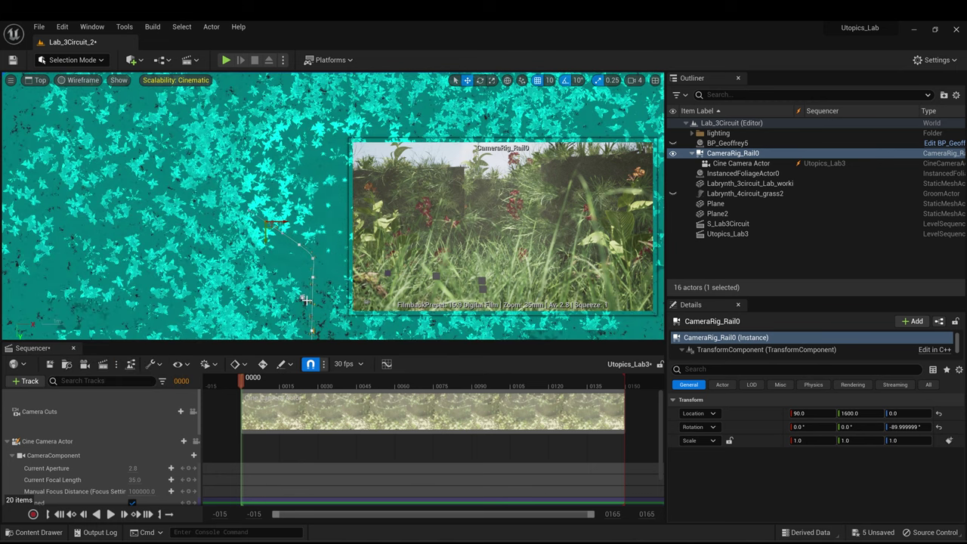
{"action": "scroll", "coordinate": [306, 301], "scroll_direction": "down", "scroll_amount": 2}
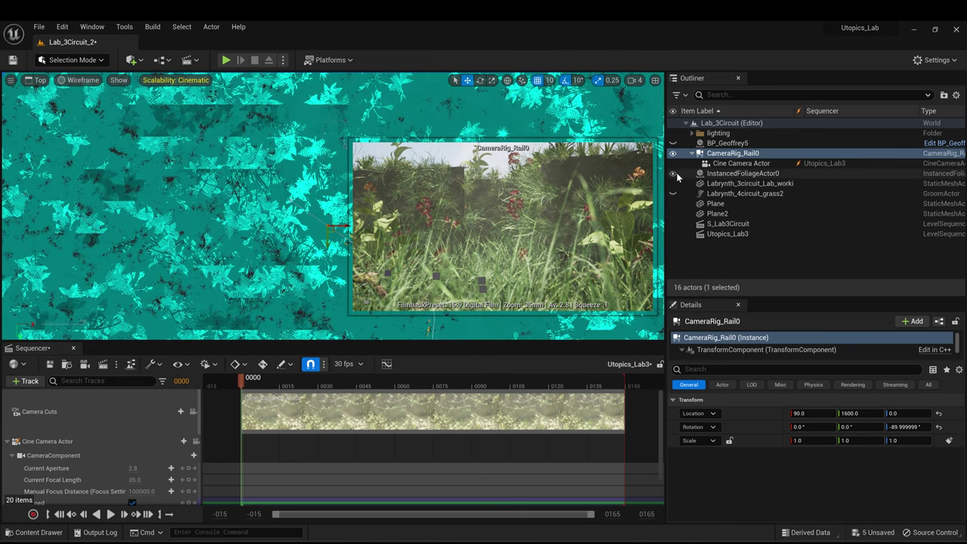
{"action": "left_click", "coordinate": [673, 174]}
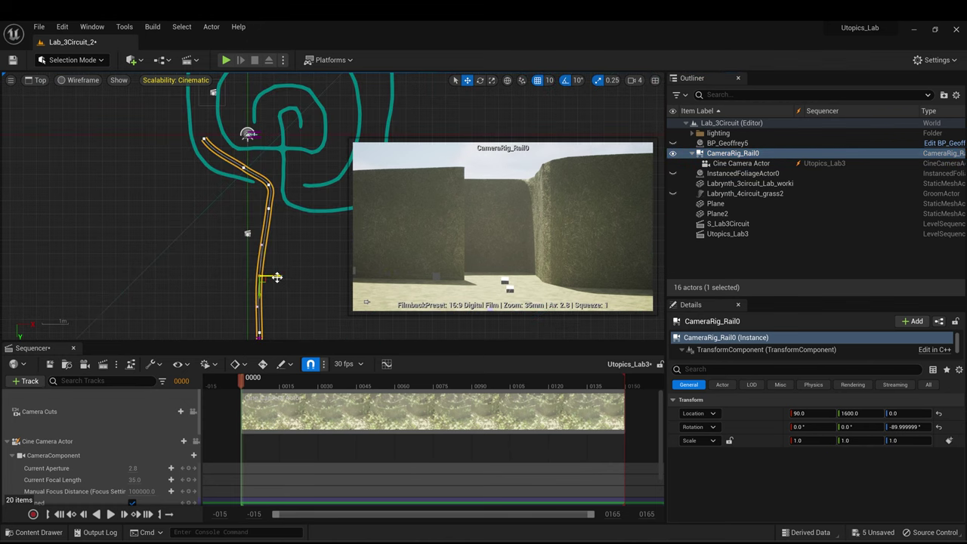
- Straighten the camera rail's approach by shifting its spline points, and rotate the point at the entrance bend to smooth the turn
{"action": "left_click_drag", "start_coordinate": [276, 276], "coordinate": [287, 277]}
{"action": "left_click", "coordinate": [269, 211]}
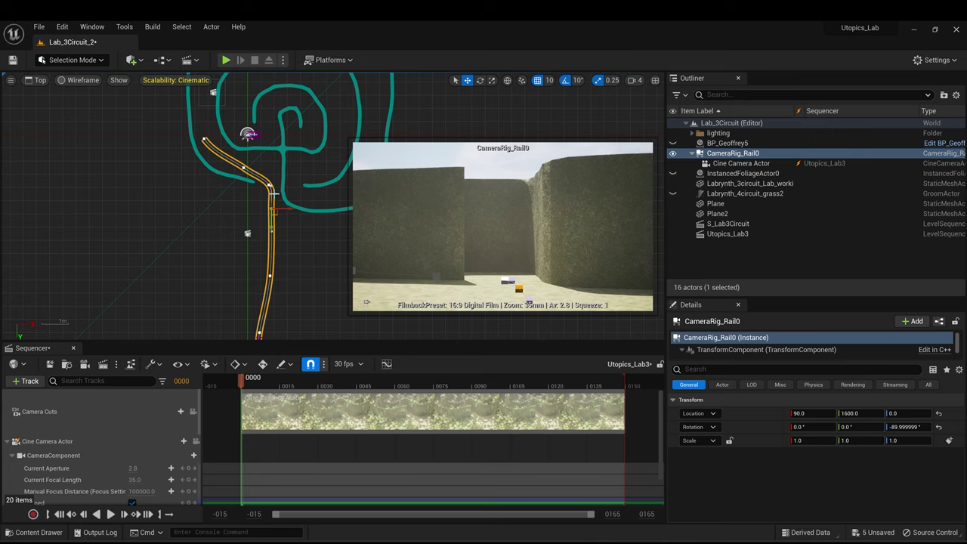
{"action": "left_click", "coordinate": [260, 333]}
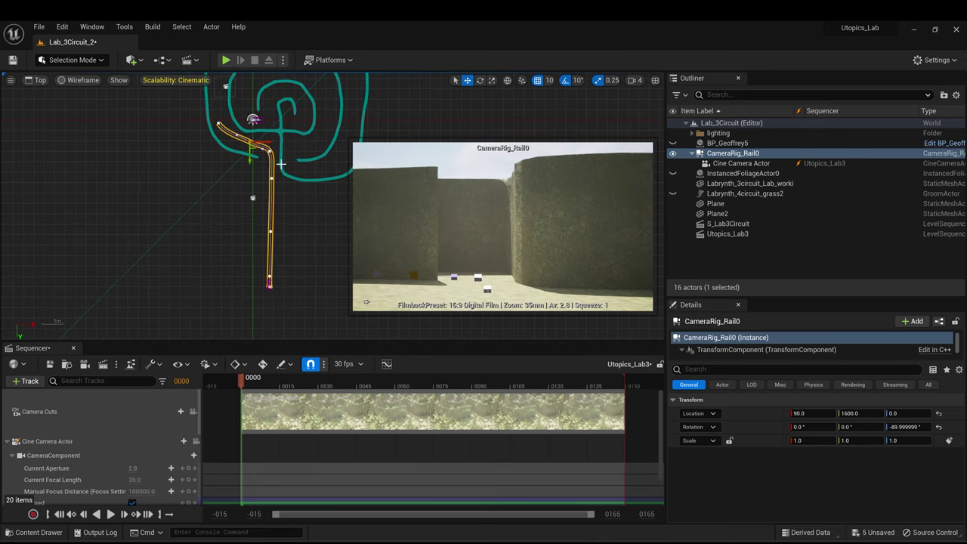
{"action": "left_click_drag", "start_coordinate": [270, 151], "coordinate": [267, 153]}
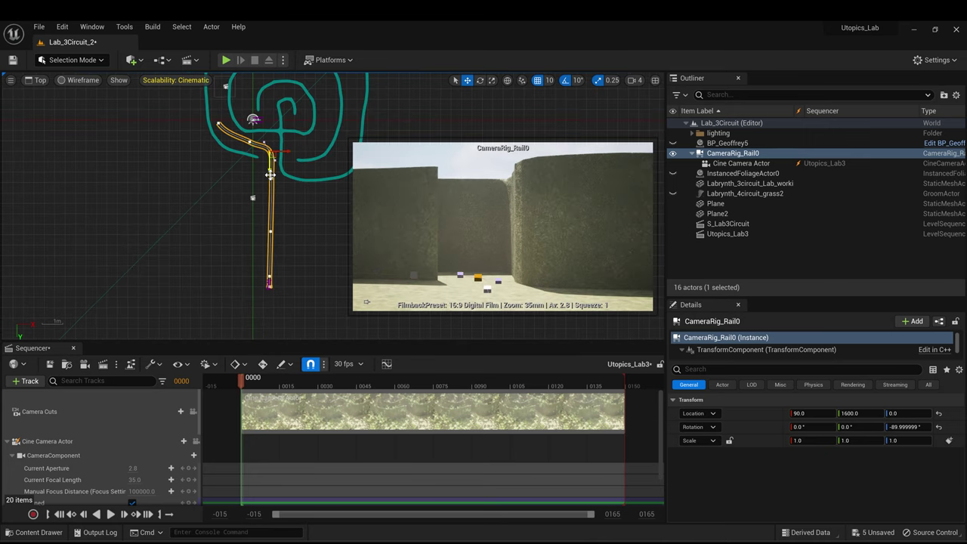
{"action": "key", "text": "e"}
{"action": "left_click_drag", "start_coordinate": [252, 120], "coordinate": [253, 118]}
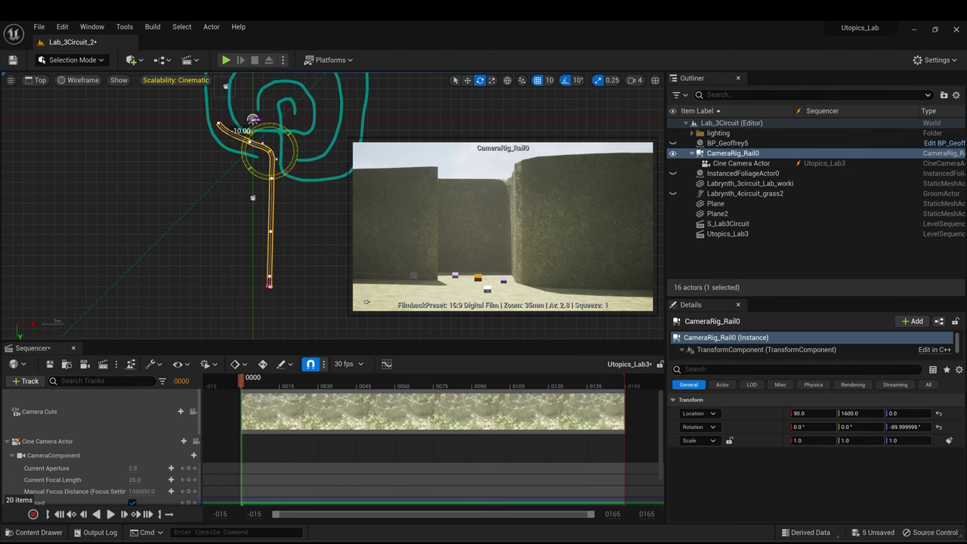
- Extend the camera rail with more spline points, moved and rotated to follow the corridors all the way to the labyrinth's centre
{"action": "scroll", "coordinate": [257, 129], "scroll_direction": "up", "scroll_amount": 5}
{"action": "key", "text": "w"}
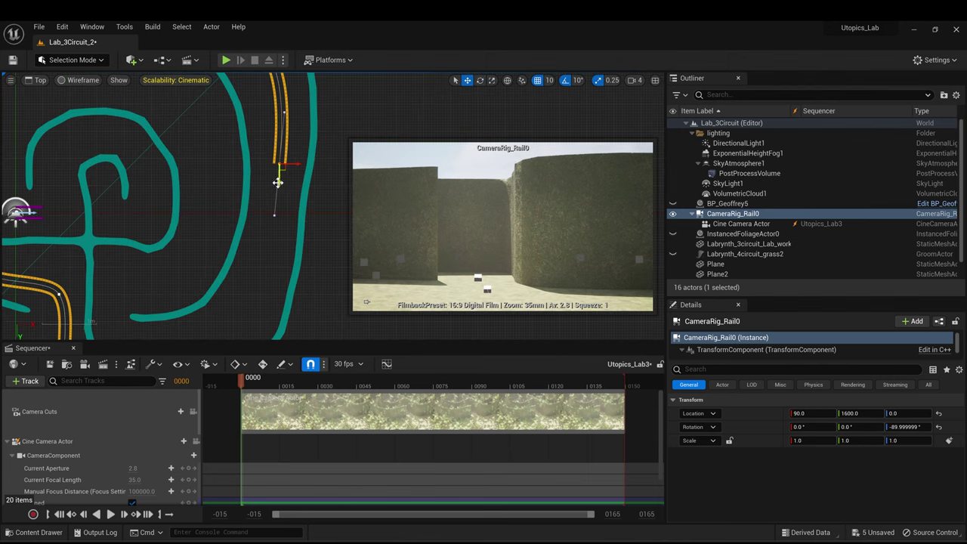
{"action": "left_click_drag", "start_coordinate": [279, 182], "coordinate": [280, 287], "text": "alt"}
{"action": "right_click_drag", "start_coordinate": [279, 287], "coordinate": [292, 175]}
{"action": "left_click_drag", "start_coordinate": [301, 166], "coordinate": [241, 230]}
{"action": "key", "text": "e"}
{"action": "key", "text": "w"}
{"action": "left_click_drag", "start_coordinate": [240, 230], "coordinate": [229, 146]}
{"action": "scroll", "coordinate": [233, 146], "scroll_direction": "down", "scroll_amount": 4}
{"action": "scroll", "coordinate": [211, 141], "scroll_direction": "down", "scroll_amount": 2}
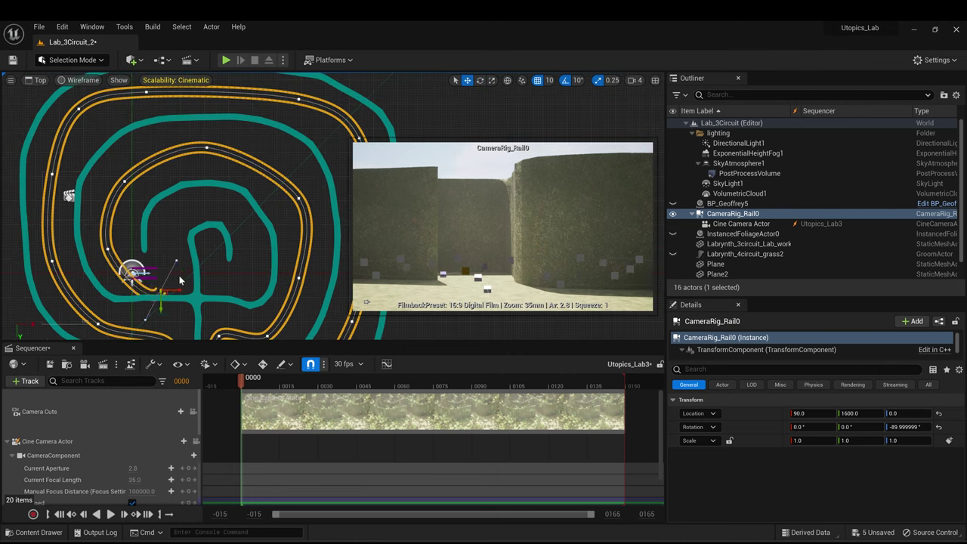
{"action": "left_click_drag", "start_coordinate": [170, 229], "coordinate": [214, 294]}
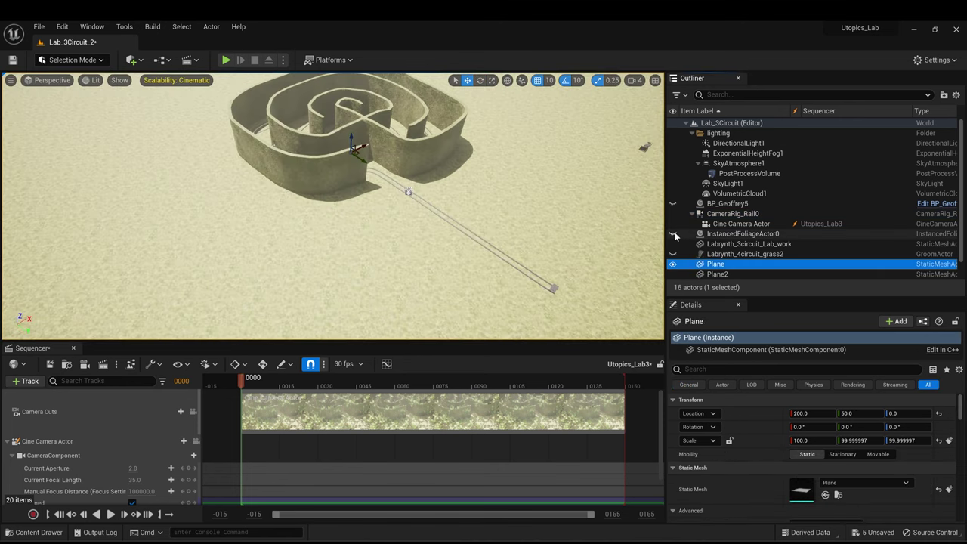
- Unhide InstancedFoliageActor0 and bring the sequence playhead back to the start
{"action": "left_click", "coordinate": [675, 235]}
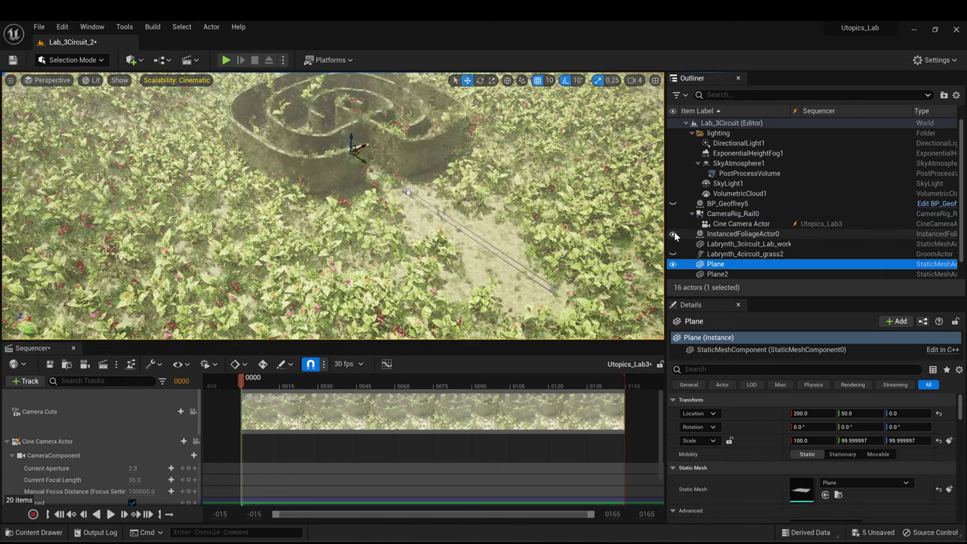
{"action": "left_click", "coordinate": [675, 235]}
{"action": "left_click", "coordinate": [675, 234]}
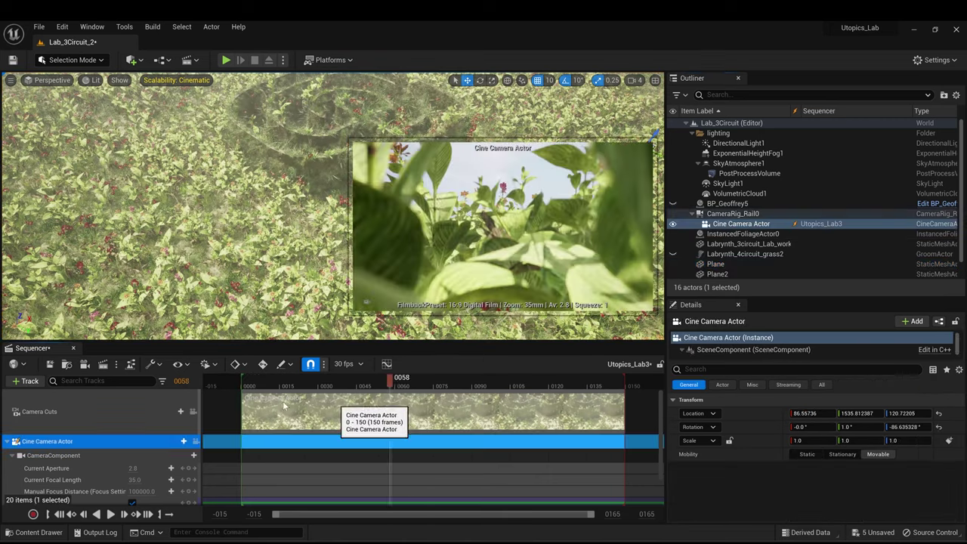
{"action": "left_click_drag", "start_coordinate": [284, 405], "coordinate": [238, 389]}
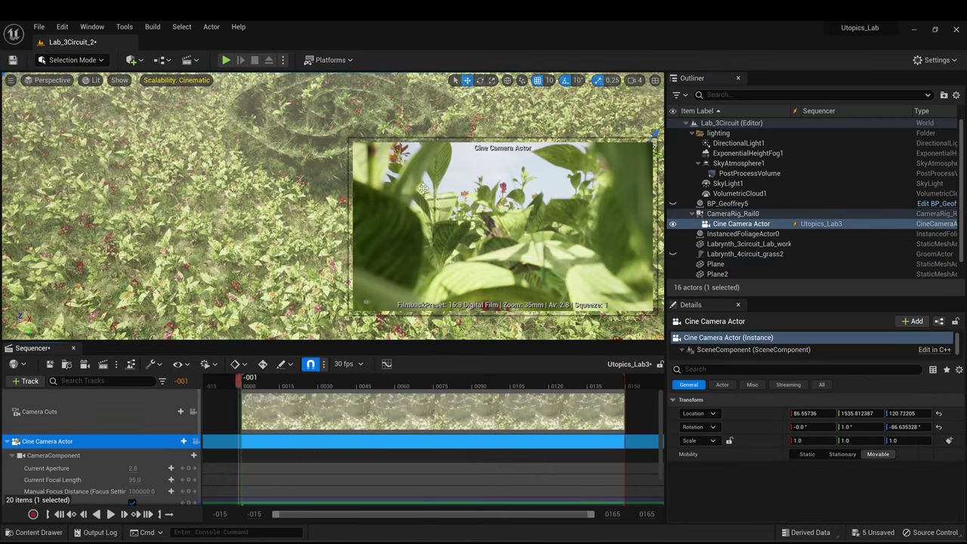
- Add a keyframe at frame 0 for CameraRig_Rail0's Current Position on Rail with a value of 0.0
{"action": "left_click", "coordinate": [752, 216]}
{"action": "left_click", "coordinate": [756, 339]}
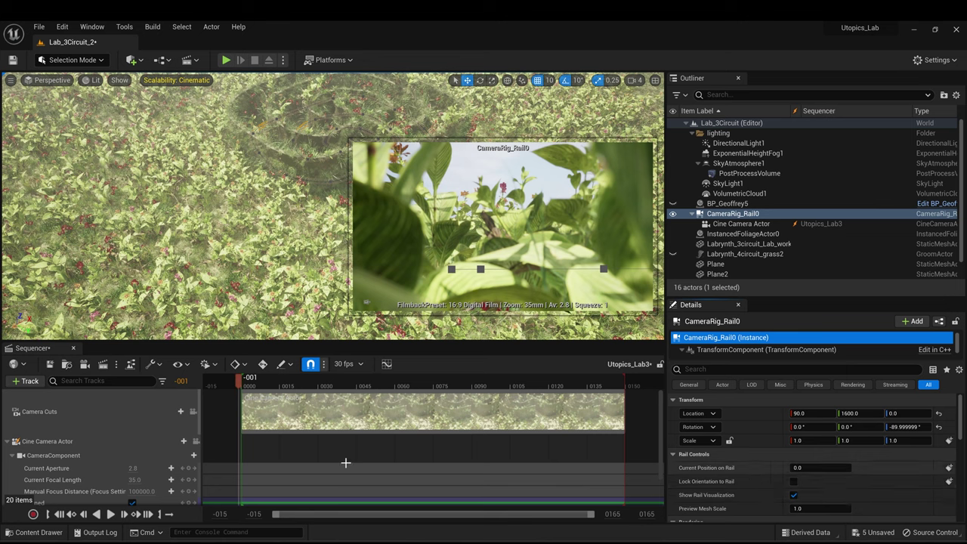
{"action": "left_click", "coordinate": [245, 387]}
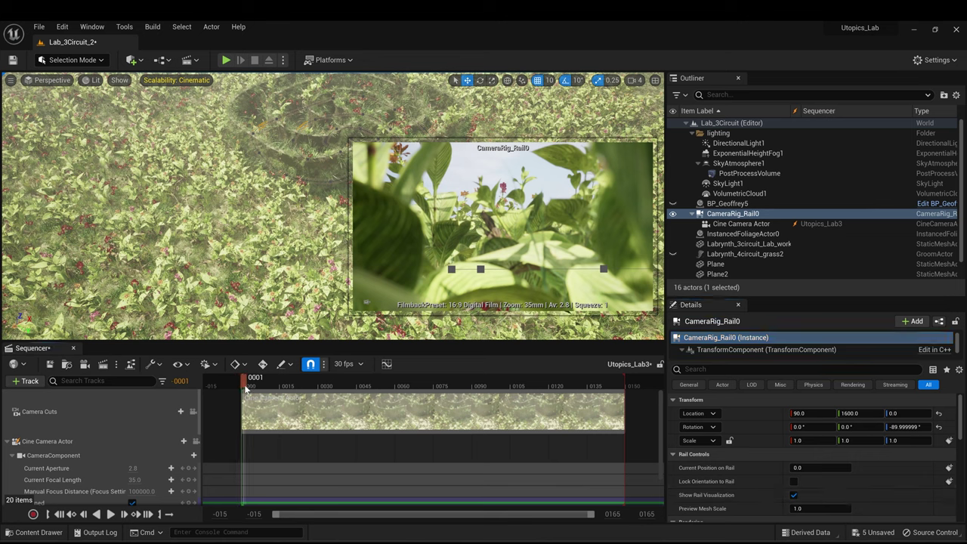
{"action": "left_click", "coordinate": [238, 387]}
{"action": "left_click", "coordinate": [243, 387]}
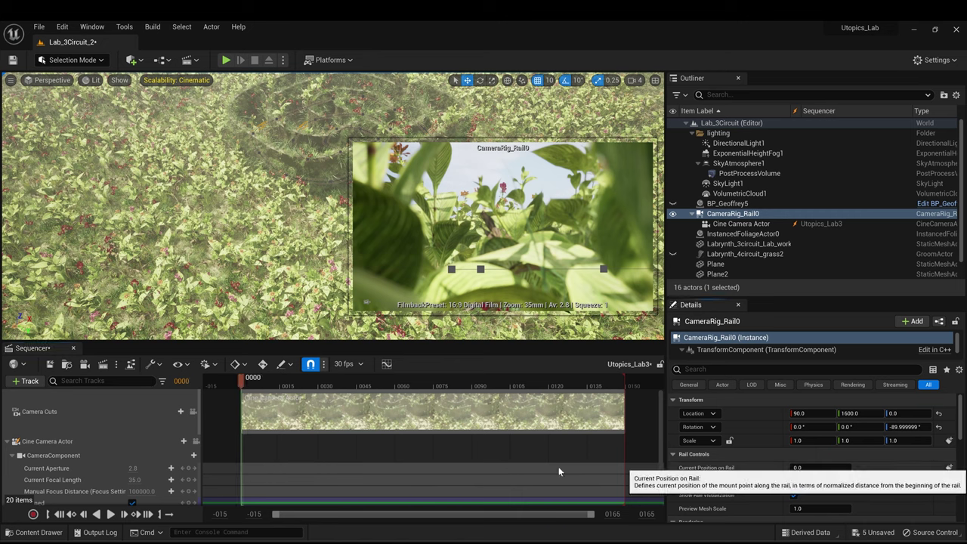
{"action": "scroll", "coordinate": [324, 475], "scroll_direction": "down", "scroll_amount": 1}
{"action": "left_click", "coordinate": [820, 467]}
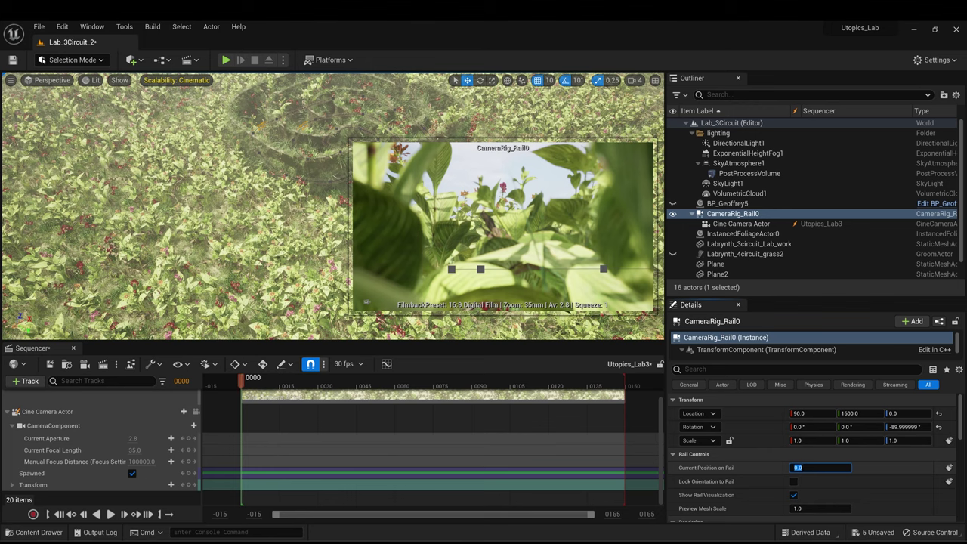
{"action": "left_click", "coordinate": [949, 468]}
{"action": "scroll", "coordinate": [363, 438], "scroll_direction": "up", "scroll_amount": 1}
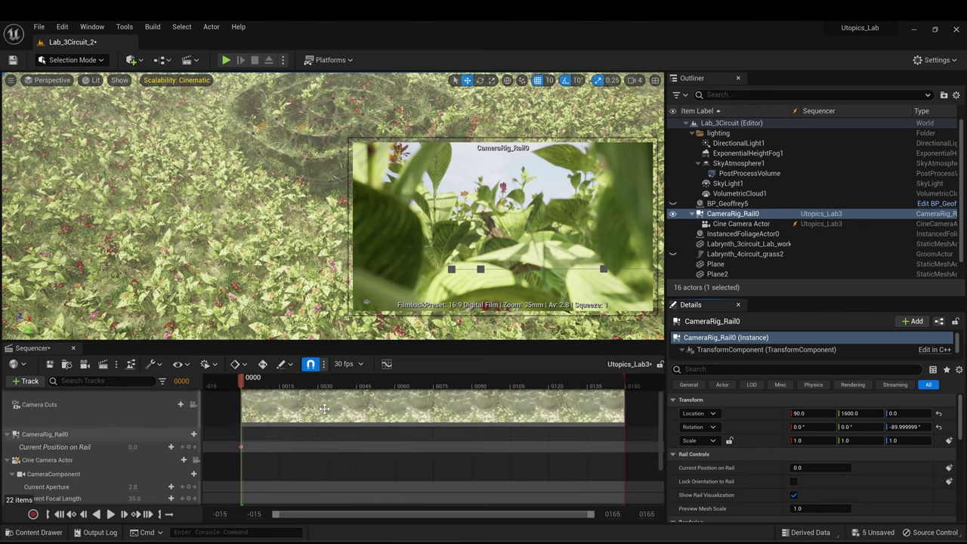
- Set the sequence timeline's view range end to frame 800
{"action": "left_click", "coordinate": [467, 386]}
{"action": "left_click", "coordinate": [551, 387]}
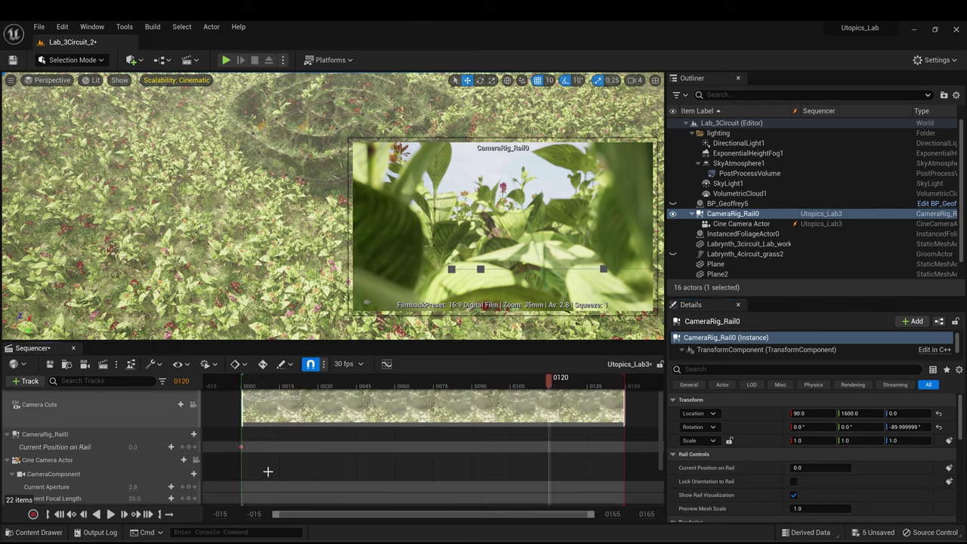
{"action": "left_click", "coordinate": [612, 514]}
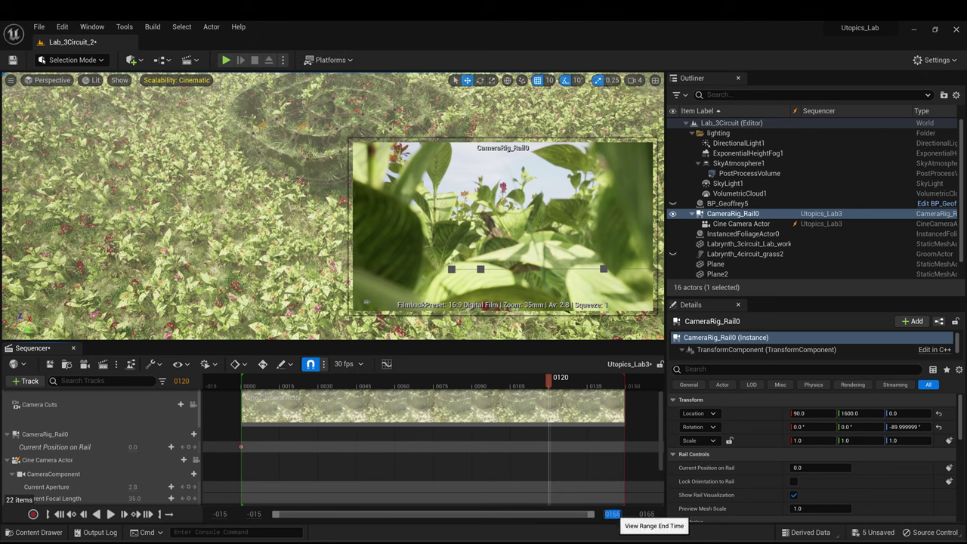
{"action": "type", "text": "800"}
{"action": "key", "text": "Return"}
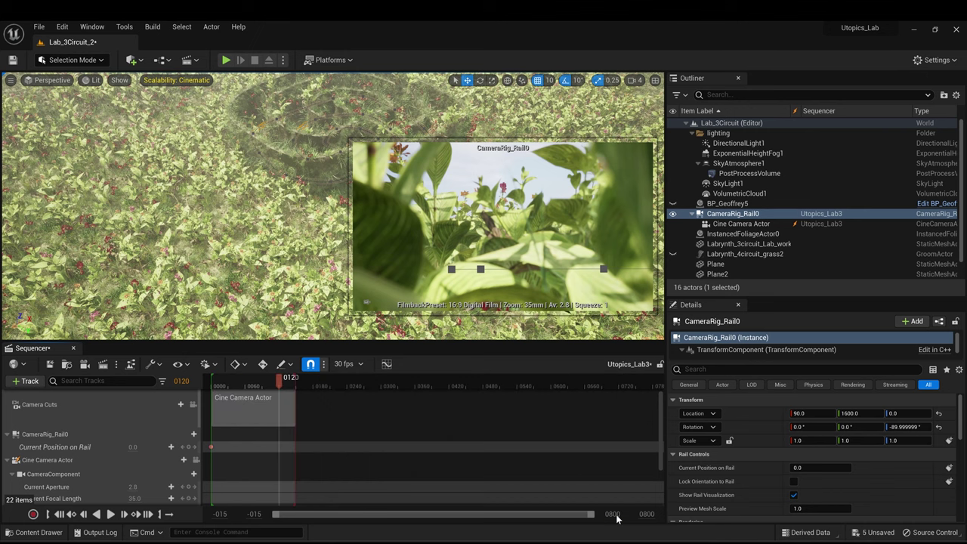
- Stretch the sequence's playback range and the Camera Cuts section past frame 800
{"action": "mouse_move", "coordinate": [295, 386]}
{"action": "left_mouse_down"}
{"action": "mouse_move", "coordinate": [375, 386]}
{"action": "mouse_move", "coordinate": [360, 386]}
{"action": "left_mouse_up"}
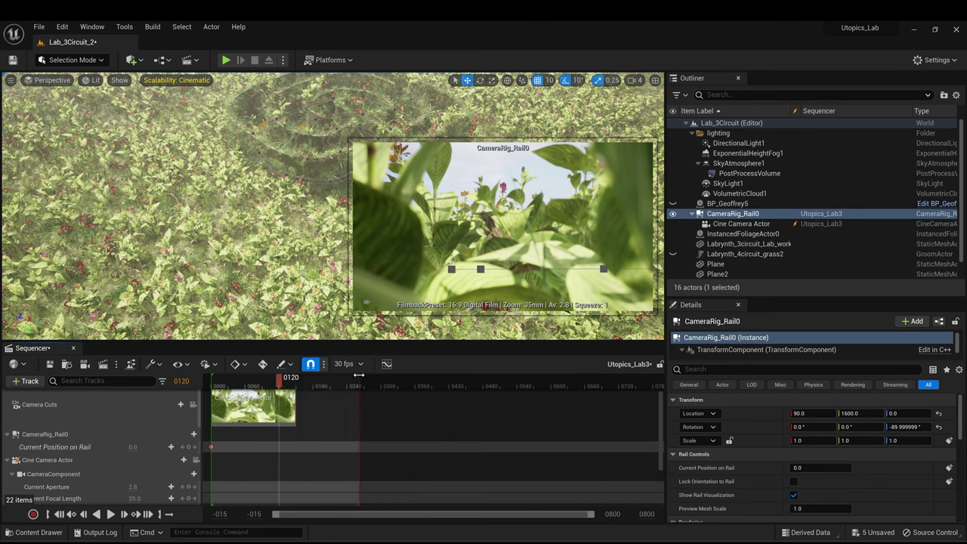
{"action": "left_click_drag", "start_coordinate": [608, 389], "coordinate": [723, 400]}
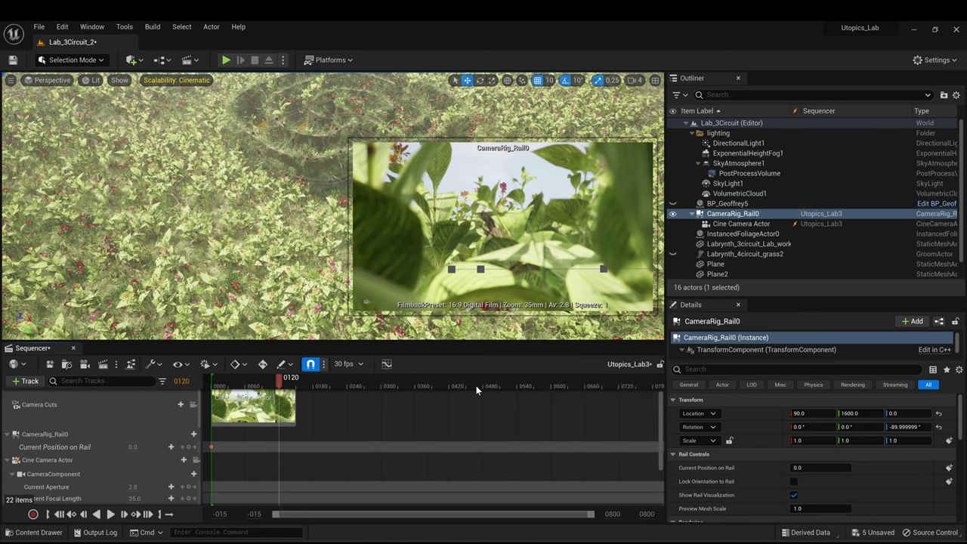
{"action": "left_click_drag", "start_coordinate": [493, 406], "coordinate": [662, 408]}
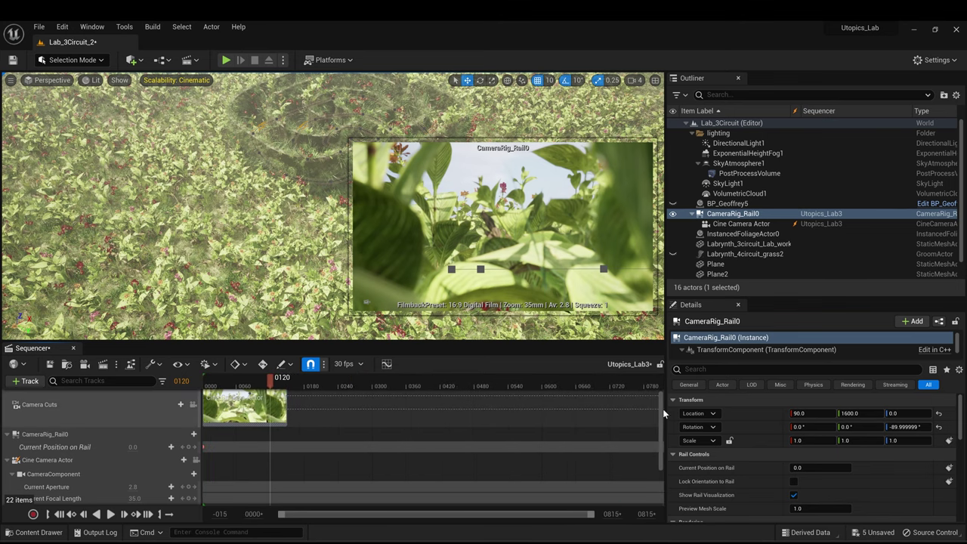
{"action": "left_click_drag", "start_coordinate": [287, 419], "coordinate": [623, 432]}
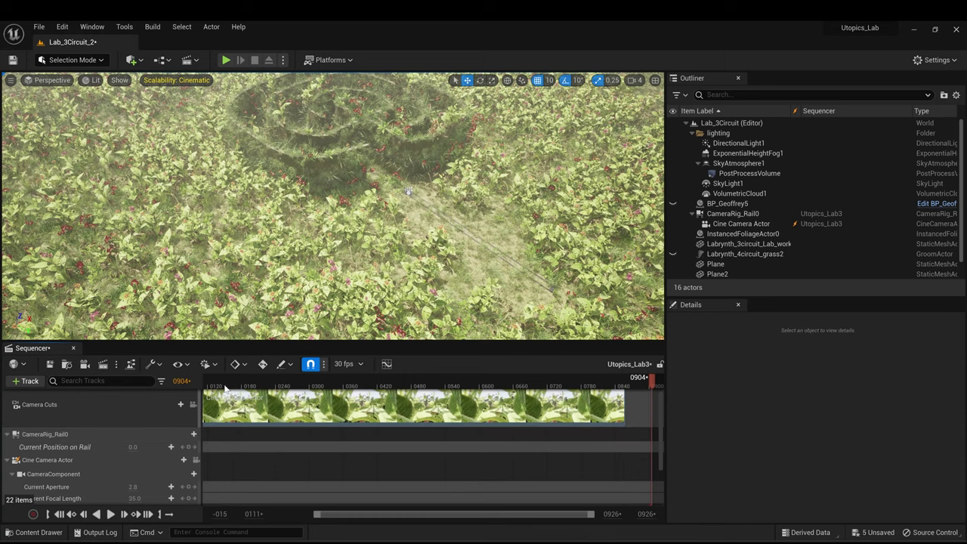
- Key CameraRig_Rail0's Current Position on Rail at 1.0 on frame 818, and scrub back through the sequence to preview the motion
{"action": "left_click_drag", "start_coordinate": [224, 386], "coordinate": [133, 386]}
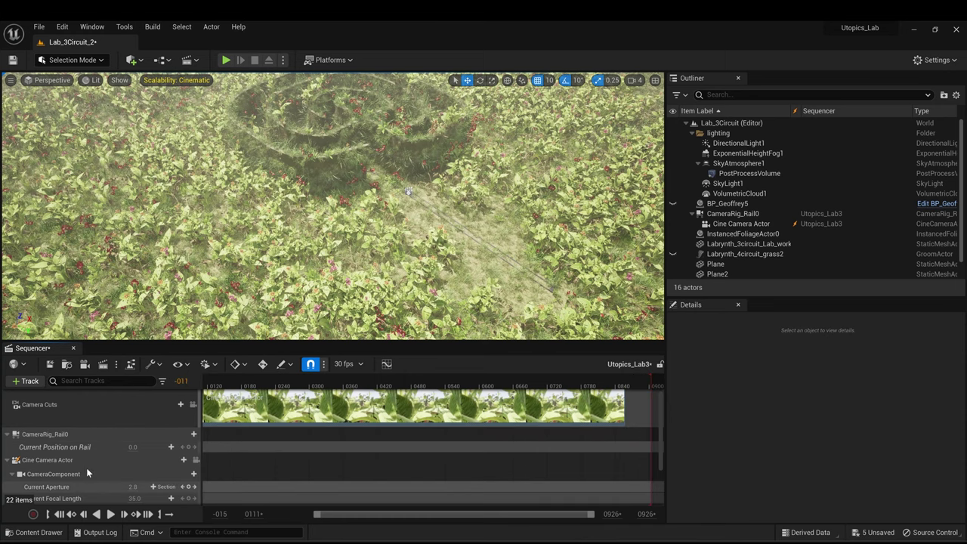
{"action": "left_click", "coordinate": [68, 443]}
{"action": "left_click", "coordinate": [821, 451]}
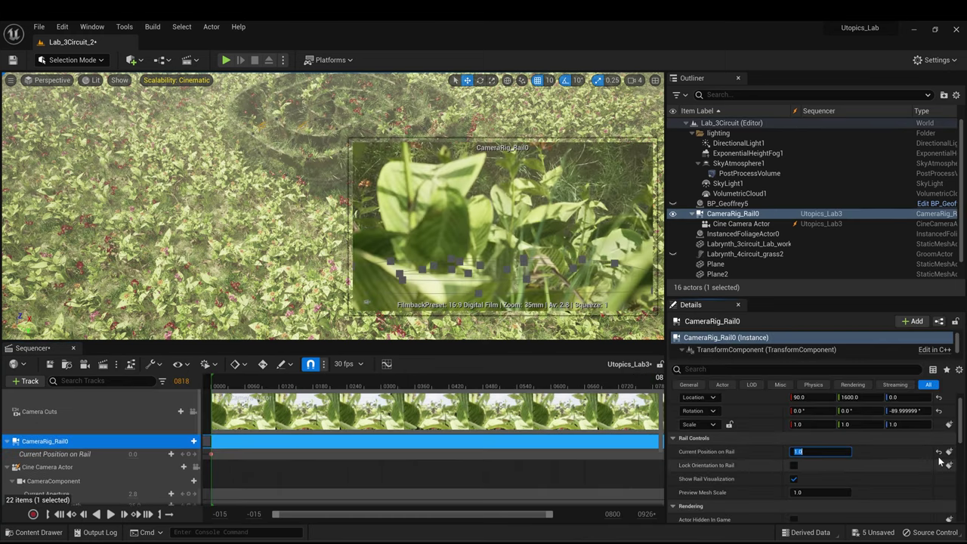
{"action": "left_click", "coordinate": [950, 453]}
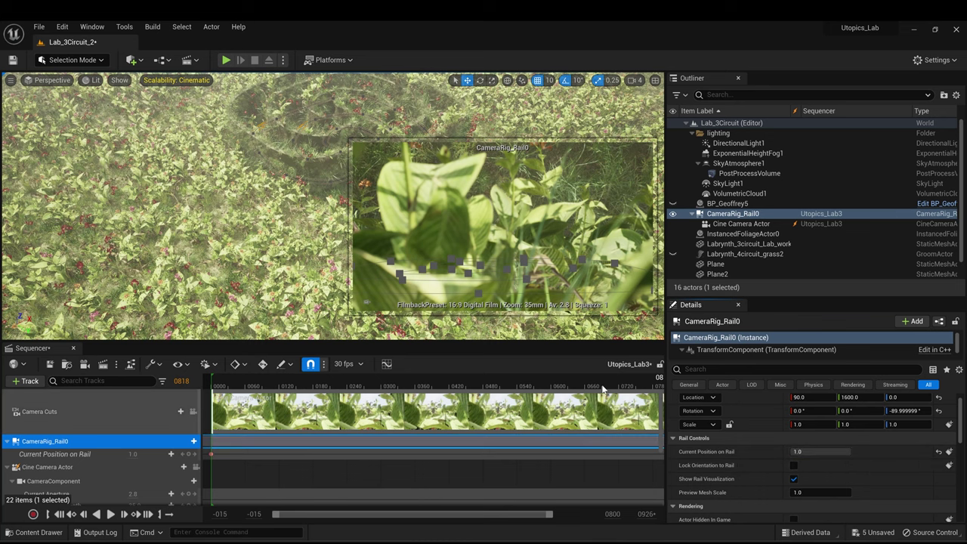
{"action": "left_click_drag", "start_coordinate": [597, 386], "coordinate": [376, 387]}
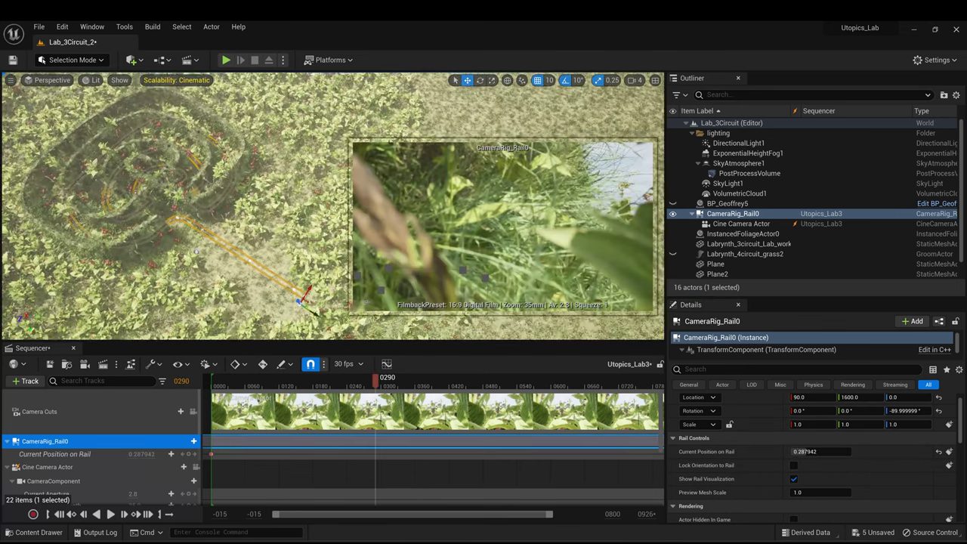
- Split the viewport into two side-by-side panes, with one in Perspective view and the other looking through the Cine Camera Actor
{"action": "middle_click_drag", "start_coordinate": [196, 252], "coordinate": [218, 226]}
{"action": "left_click_drag", "start_coordinate": [53, 159], "coordinate": [53, 72], "text": "alt"}
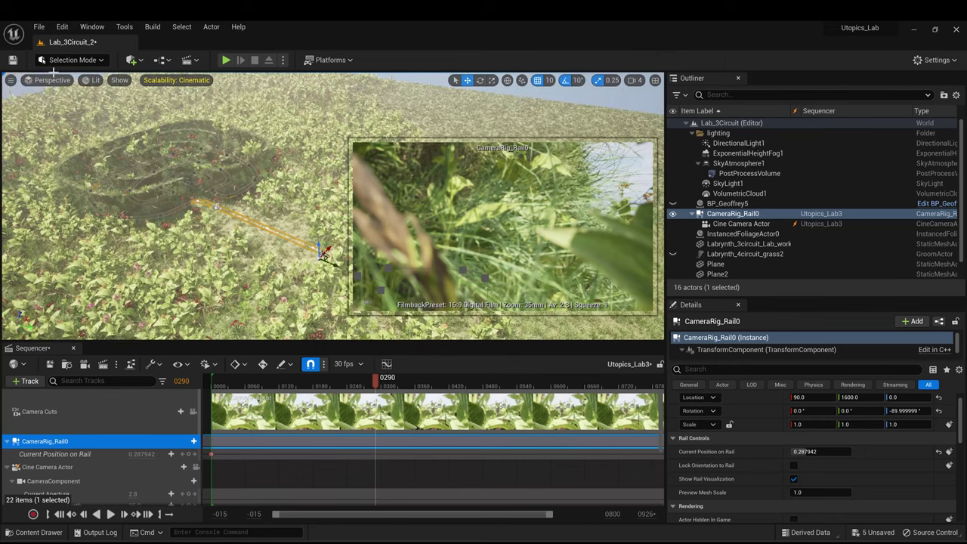
{"action": "left_click", "coordinate": [11, 80]}
{"action": "mouse_move", "coordinate": [83, 316]}
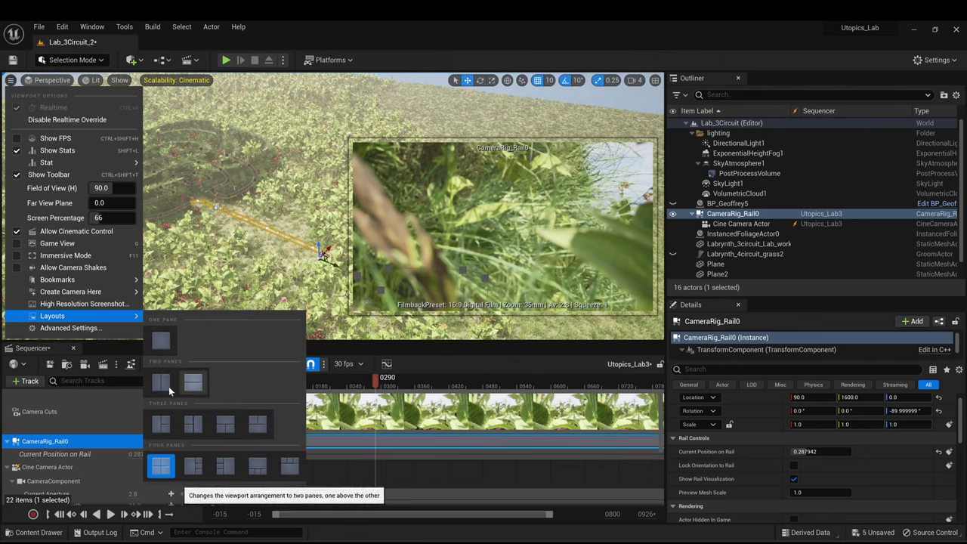
{"action": "left_click", "coordinate": [161, 383]}
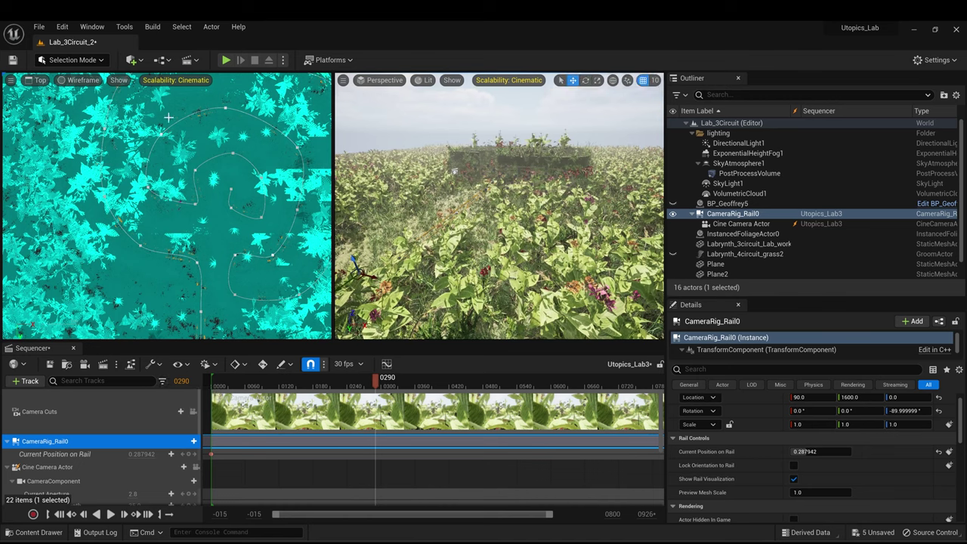
{"action": "left_click", "coordinate": [41, 80]}
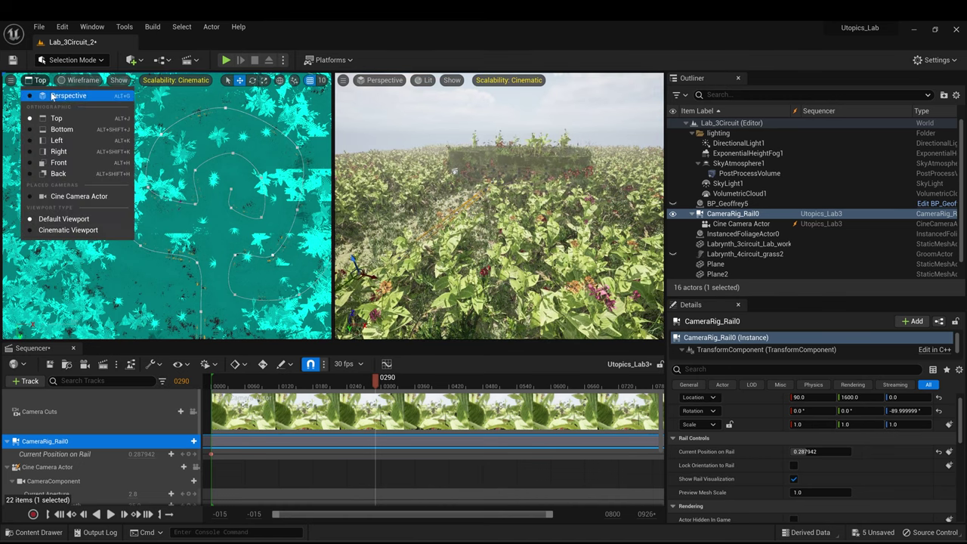
{"action": "left_click", "coordinate": [65, 95]}
{"action": "left_click", "coordinate": [382, 80]}
{"action": "left_click", "coordinate": [412, 197]}
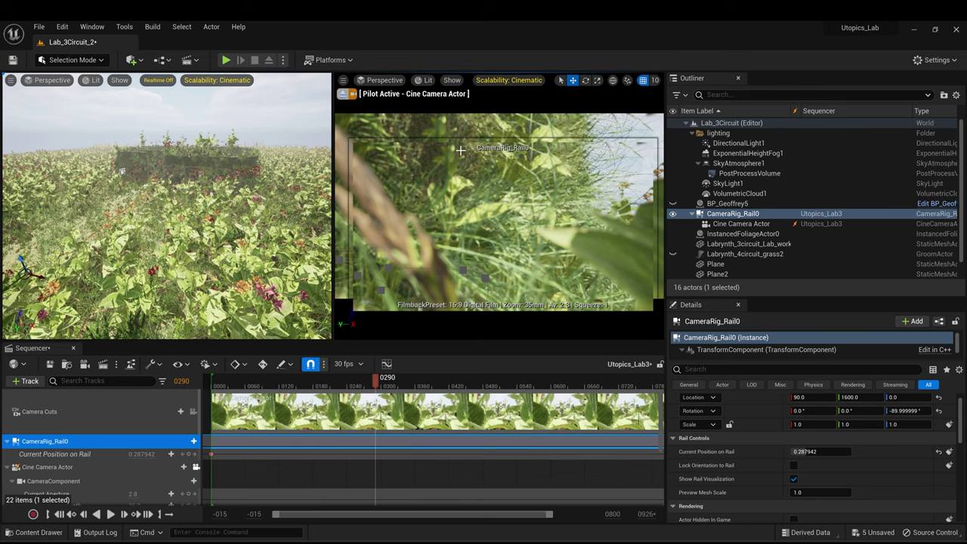
- Search the Editor Preferences for "CAMERA" and turn off the selected-camera preview overlay in the viewports
{"action": "left_click", "coordinate": [62, 27]}
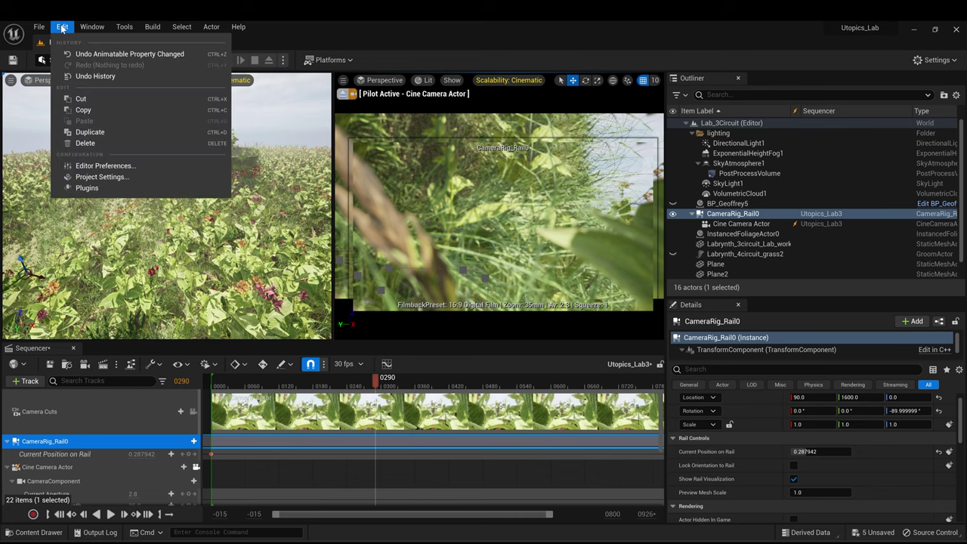
{"action": "left_click", "coordinate": [113, 165]}
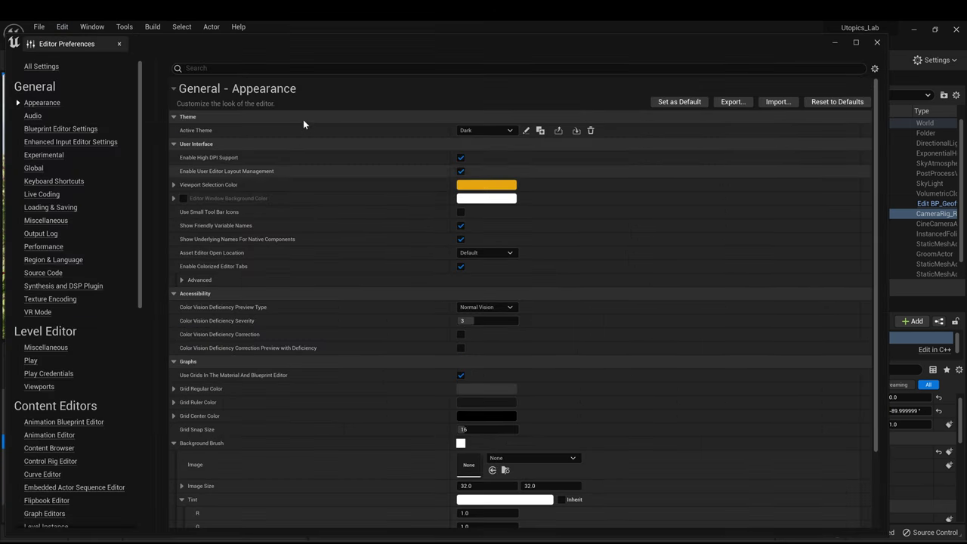
{"action": "type", "text": "CAME"}
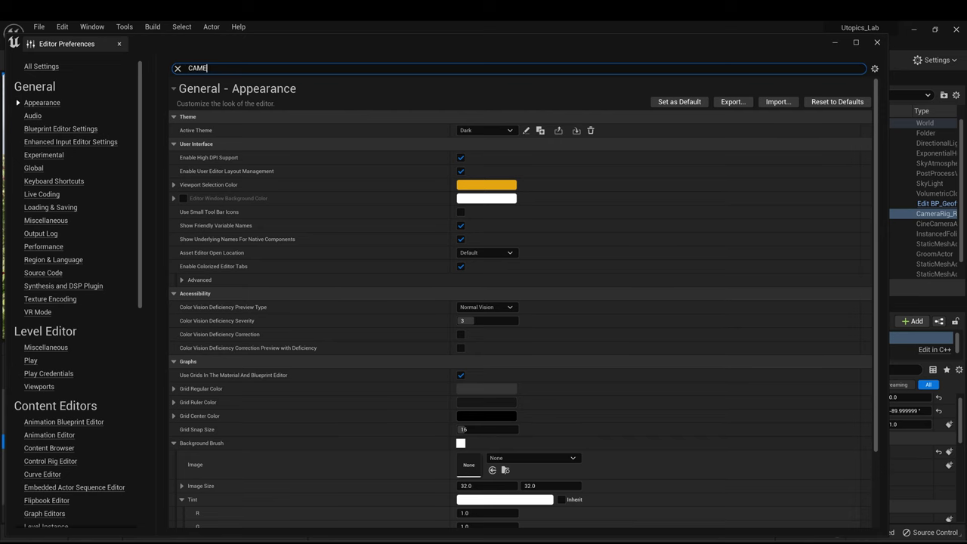
{"action": "type", "text": "RA"}
{"action": "key", "text": "Caps_Lock"}
{"action": "scroll", "coordinate": [295, 412], "scroll_direction": "down", "scroll_amount": 5}
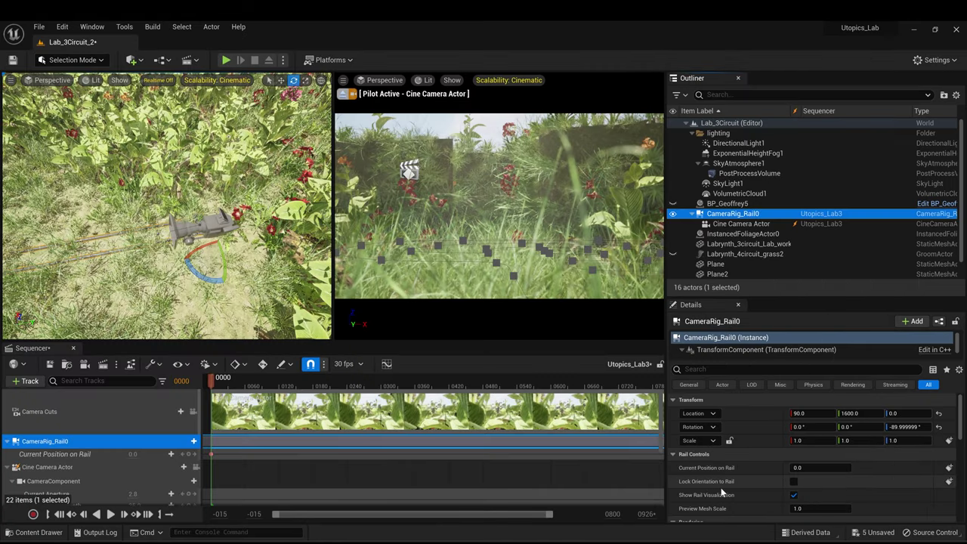
- Enable Lock Orientation to Rail on CameraRig_Rail0 and scrub and play the sequence to preview the camera following the rail direction
{"action": "left_click", "coordinate": [794, 482]}
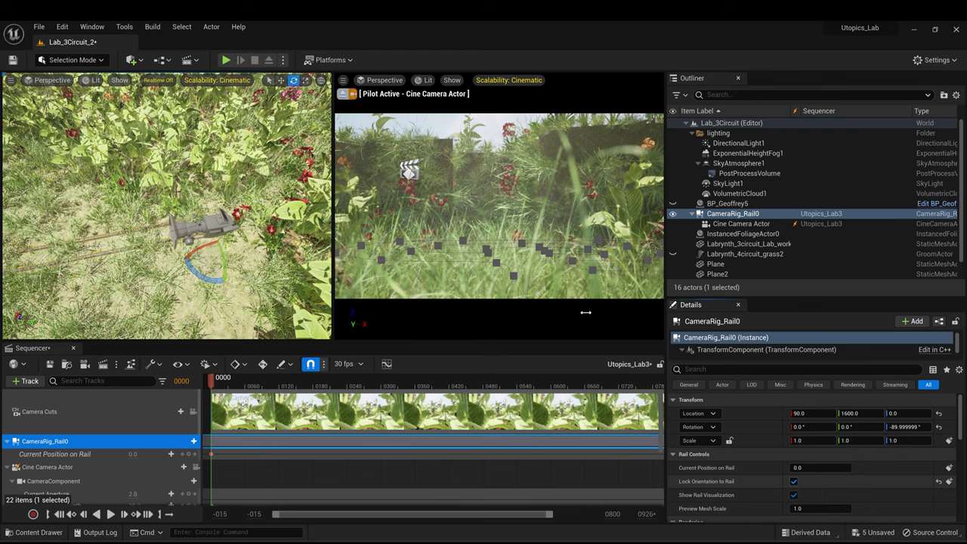
{"action": "left_click_drag", "start_coordinate": [212, 383], "coordinate": [359, 402]}
{"action": "left_click_drag", "start_coordinate": [274, 396], "coordinate": [215, 396]}
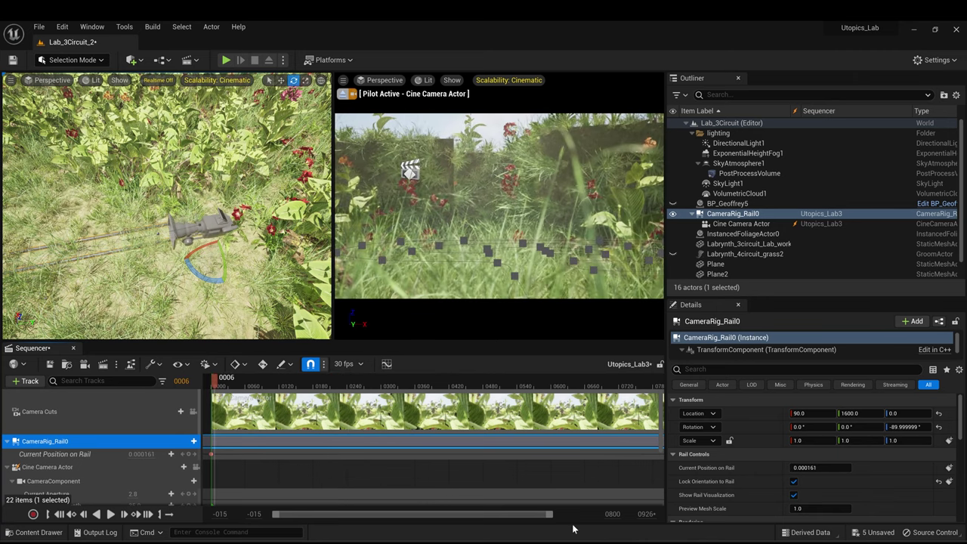
{"action": "left_click", "coordinate": [110, 514]}
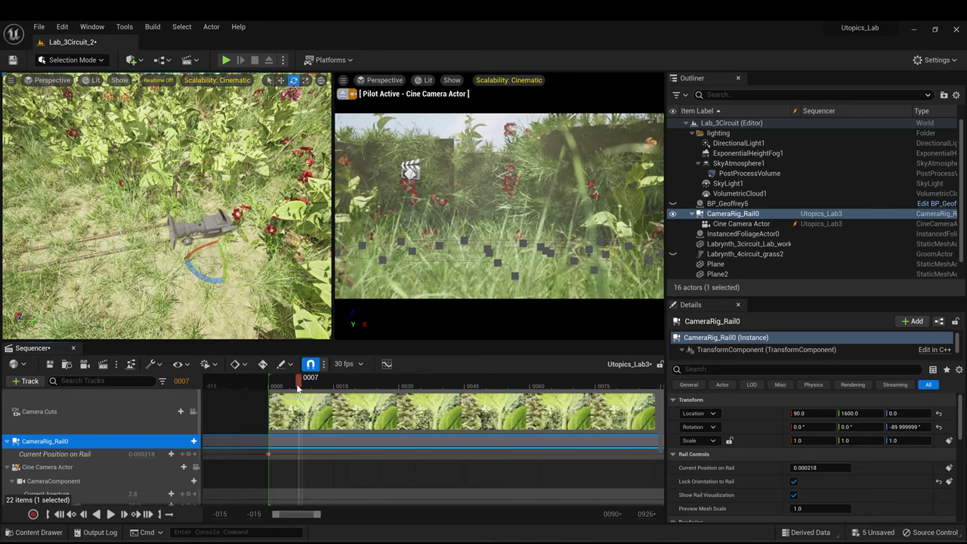
- Set the Cine Camera Actor's focal length to 18.0 and its aperture to 5.0, playing the sequence to check the wider framing
{"action": "left_click", "coordinate": [204, 220]}
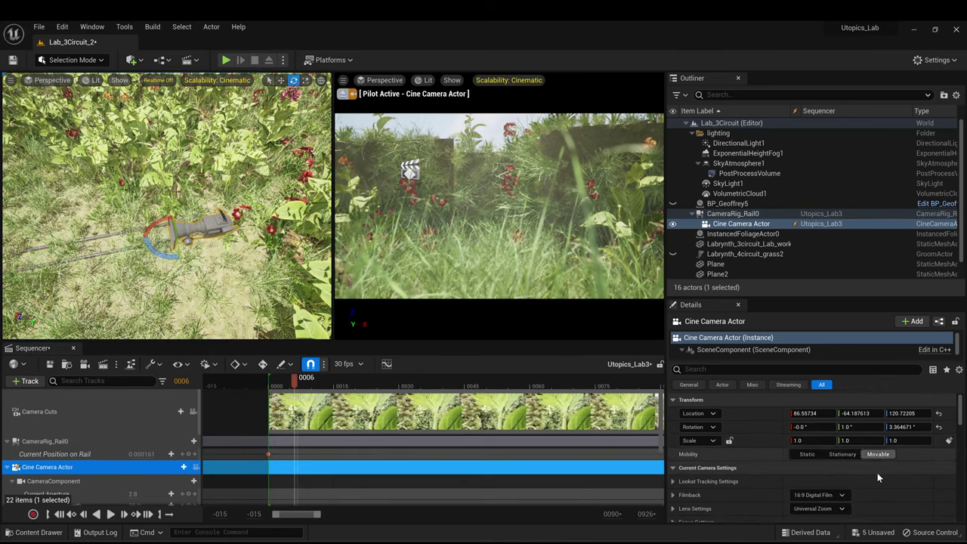
{"action": "scroll", "coordinate": [876, 474], "scroll_direction": "down", "scroll_amount": 5}
{"action": "left_click", "coordinate": [809, 439]}
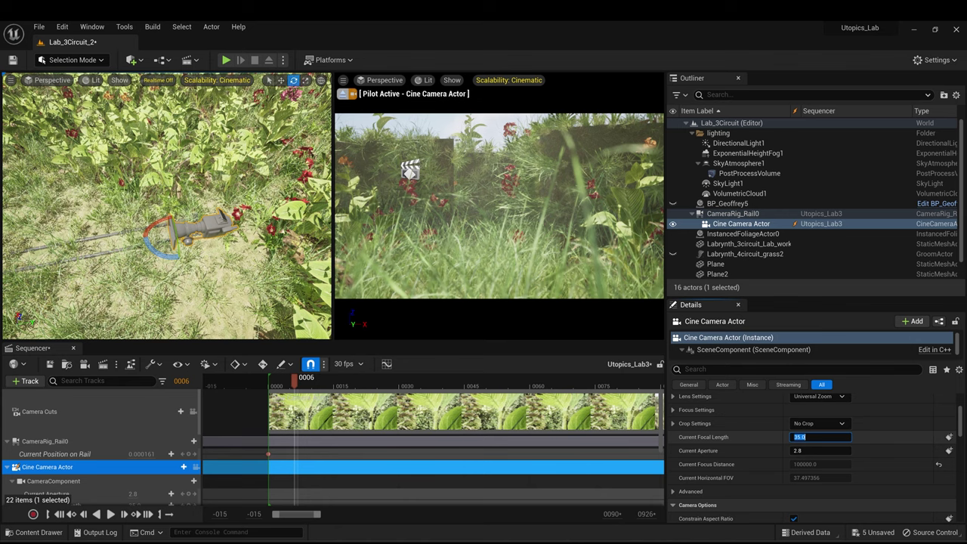
{"action": "key", "text": "Return"}
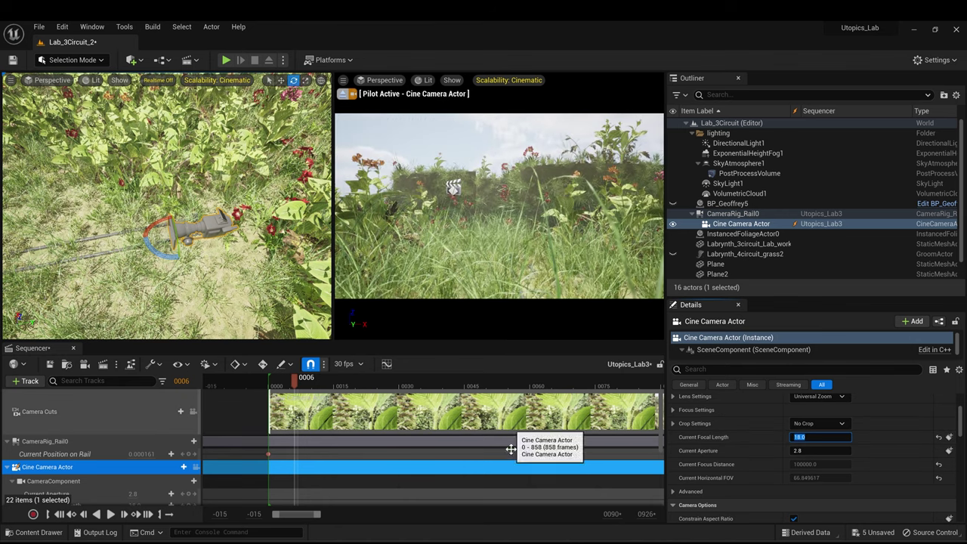
{"action": "left_click", "coordinate": [111, 515]}
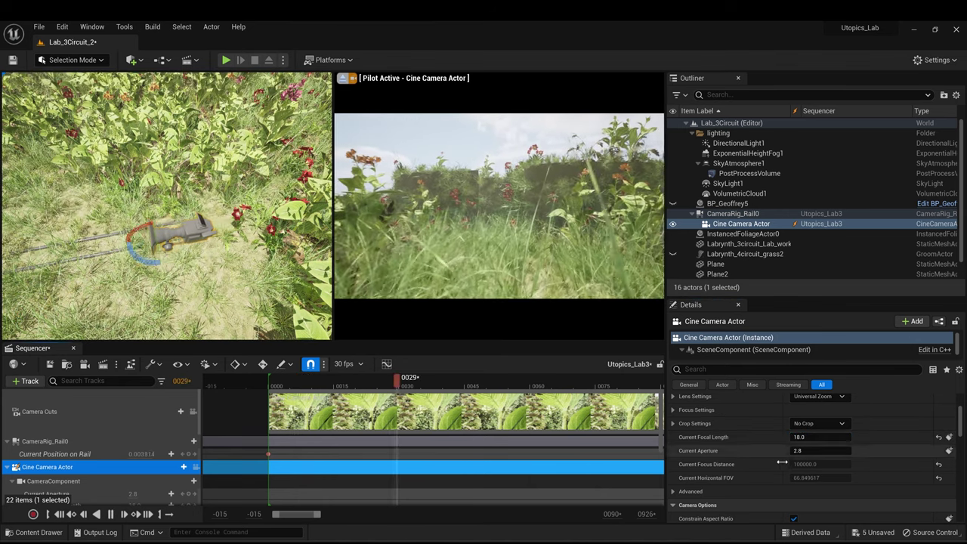
{"action": "left_click", "coordinate": [806, 451]}
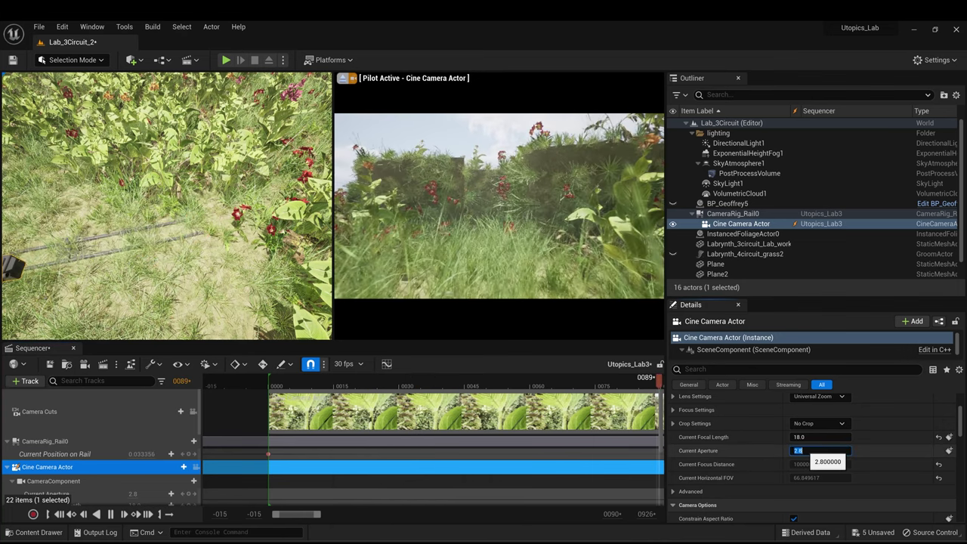
{"action": "type", "text": "5"}
{"action": "key", "text": "Return"}
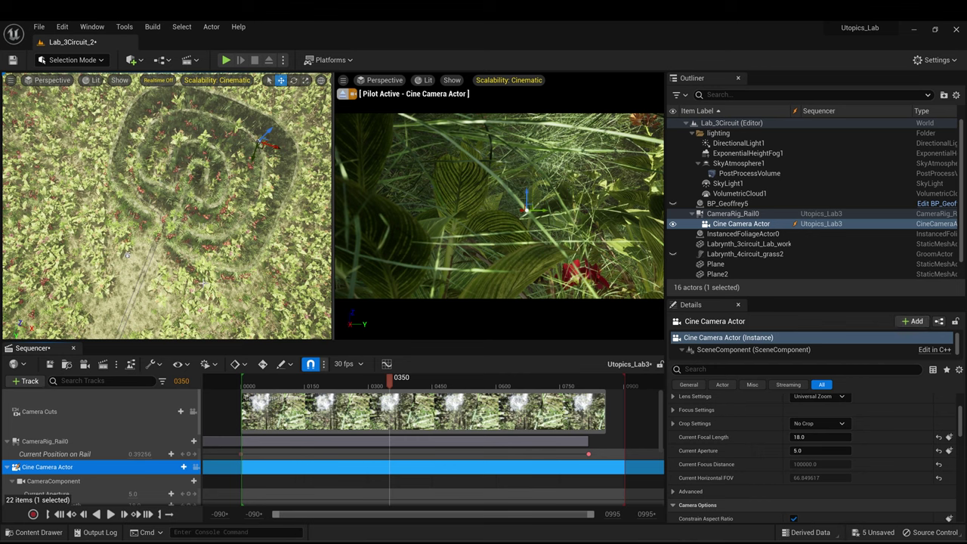
- Change all Current Position on Rail keys of CameraRig_Rail0 to linear interpolation in the curve editor, and close it
{"action": "left_click", "coordinate": [106, 454]}
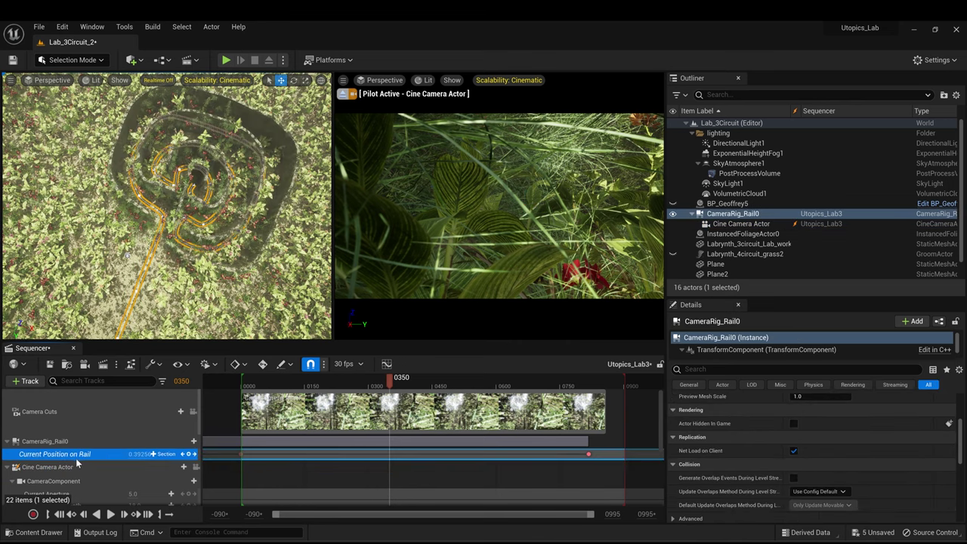
{"action": "left_click", "coordinate": [386, 365]}
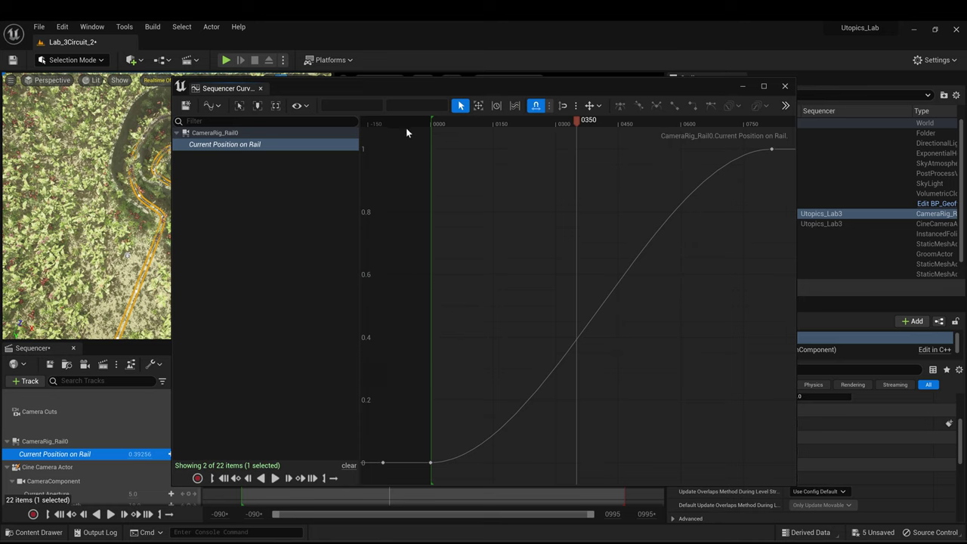
{"action": "left_click_drag", "start_coordinate": [406, 129], "coordinate": [698, 375]}
{"action": "left_click_drag", "start_coordinate": [744, 491], "coordinate": [775, 496]}
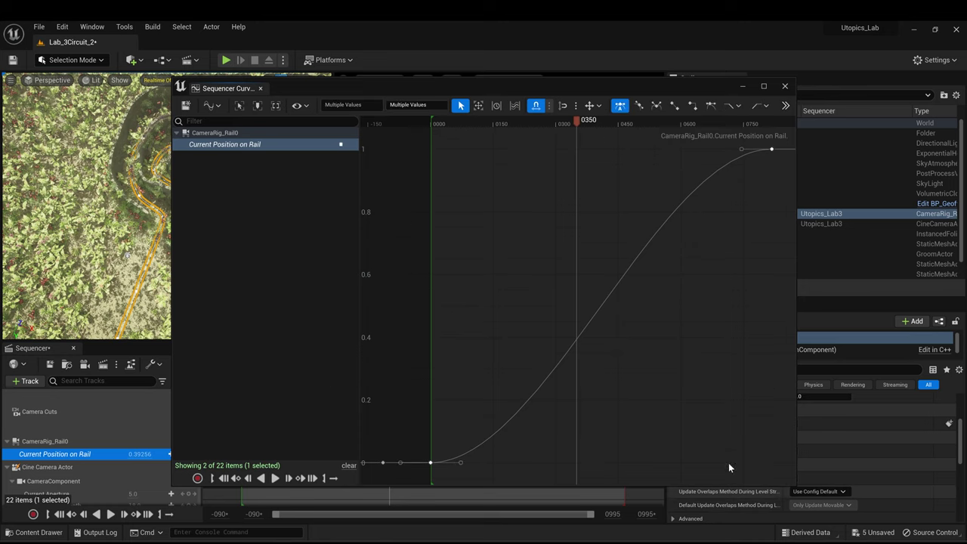
{"action": "left_click", "coordinate": [674, 106]}
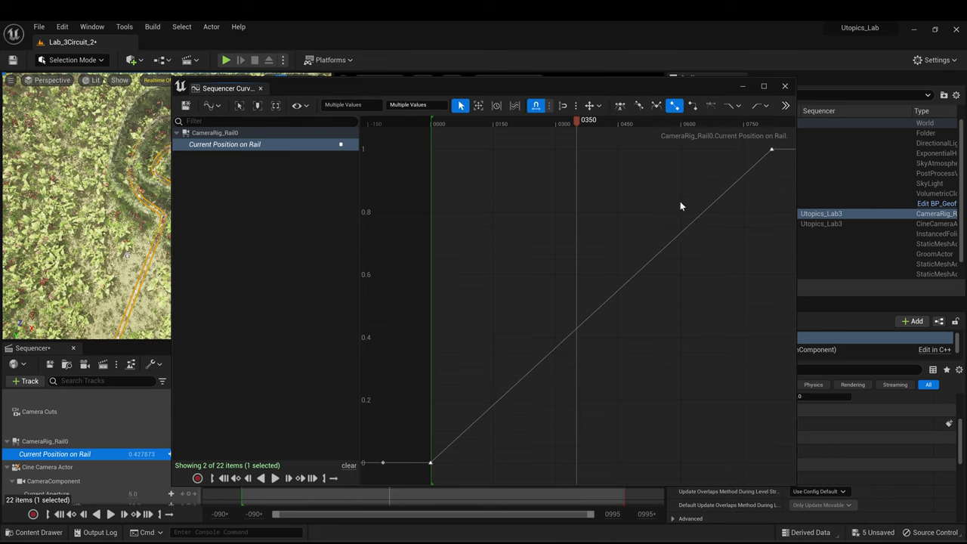
{"action": "left_click", "coordinate": [786, 87]}
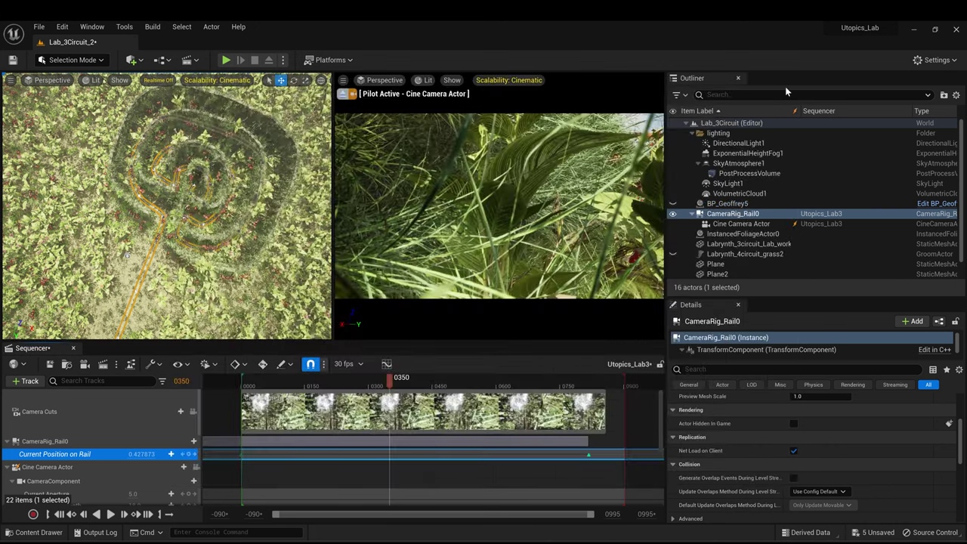
- Play the sequence from near its start to check the camera's speed along the rail, and return to frame 1
{"action": "left_click_drag", "start_coordinate": [387, 381], "coordinate": [284, 381]}
{"action": "left_click", "coordinate": [255, 383]}
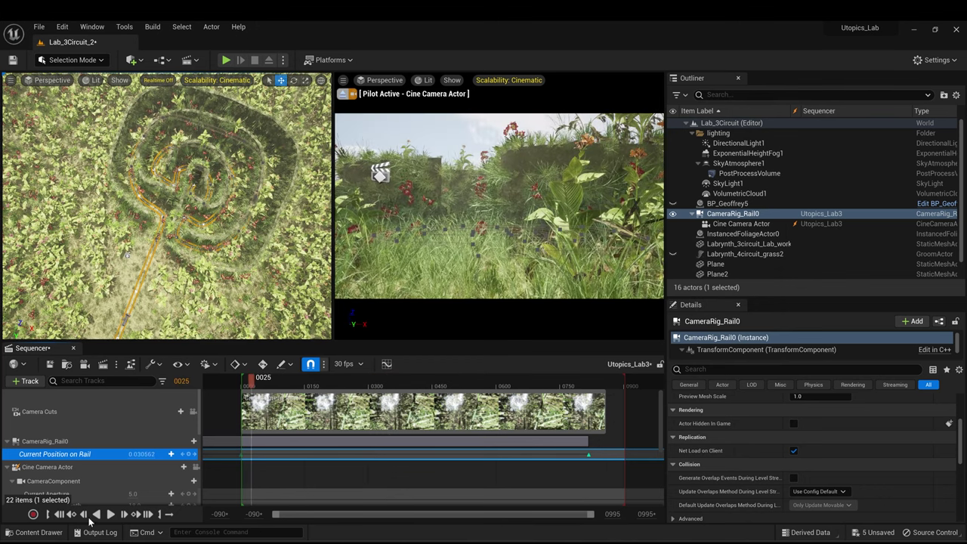
{"action": "left_click", "coordinate": [111, 514]}
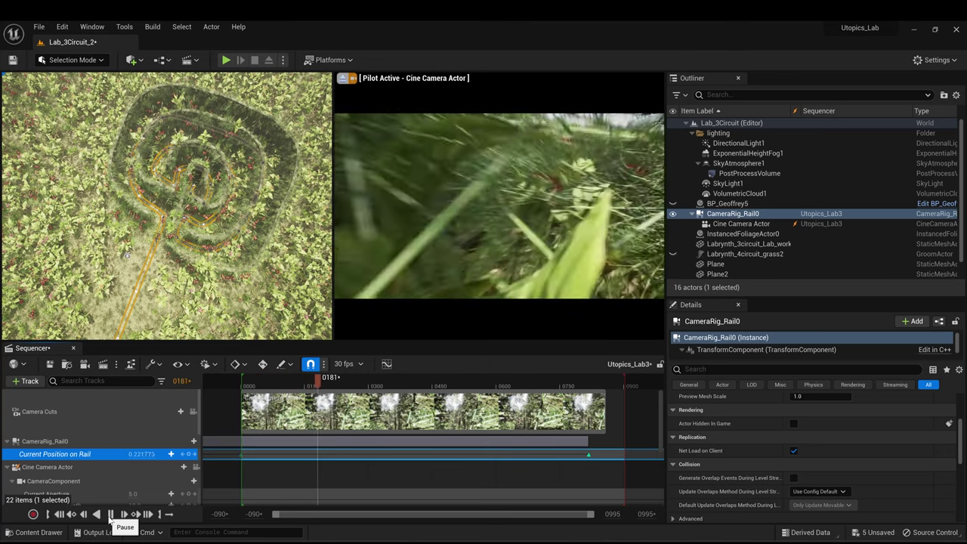
{"action": "left_click", "coordinate": [111, 514]}
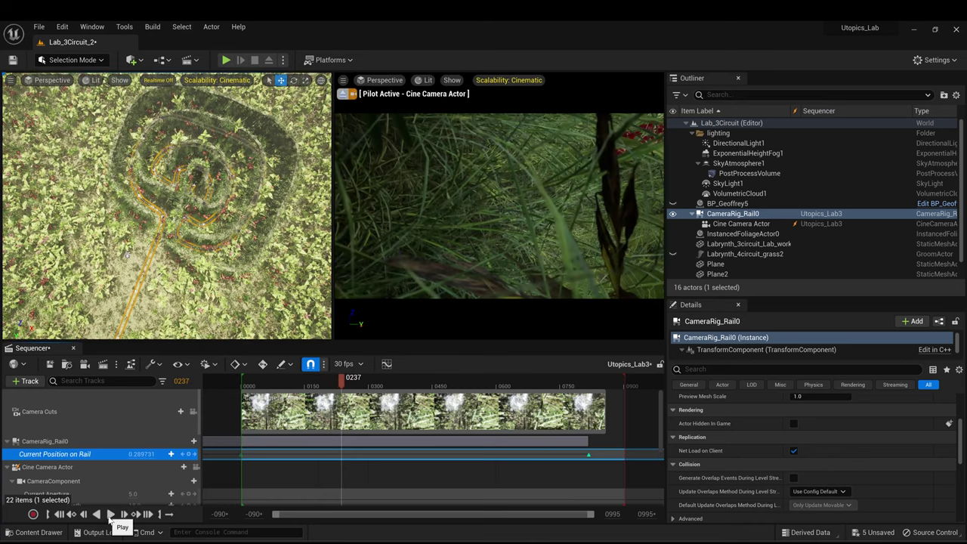
{"action": "left_click", "coordinate": [248, 381]}
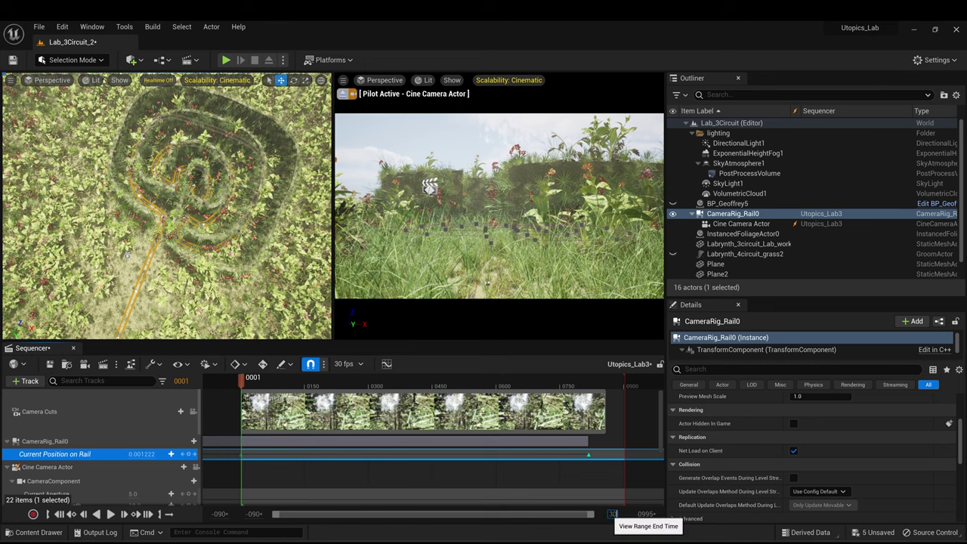
- Extend the view range to 3000 and lengthen the playback range, final rail position key and Camera Cuts section to about frame 3019
{"action": "key", "text": "Return"}
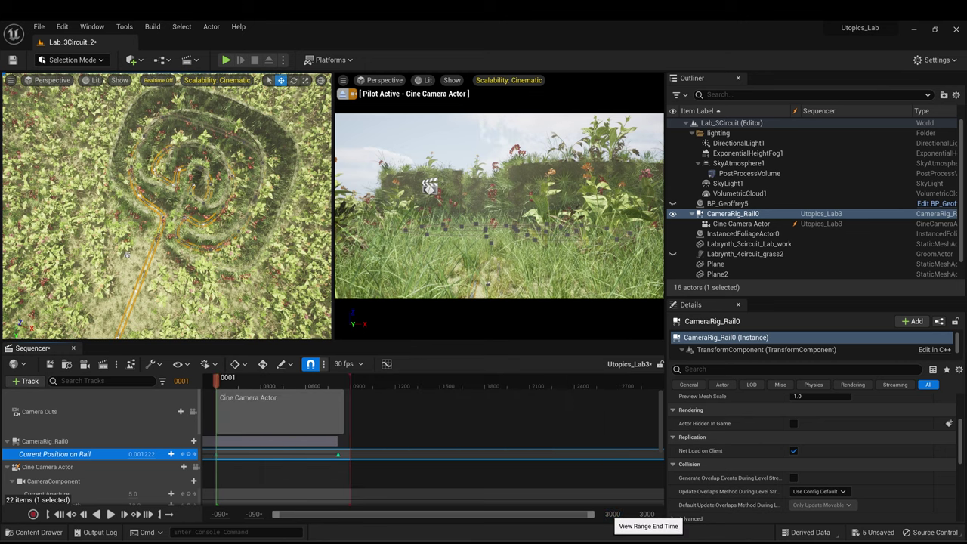
{"action": "left_click_drag", "start_coordinate": [375, 385], "coordinate": [659, 393]}
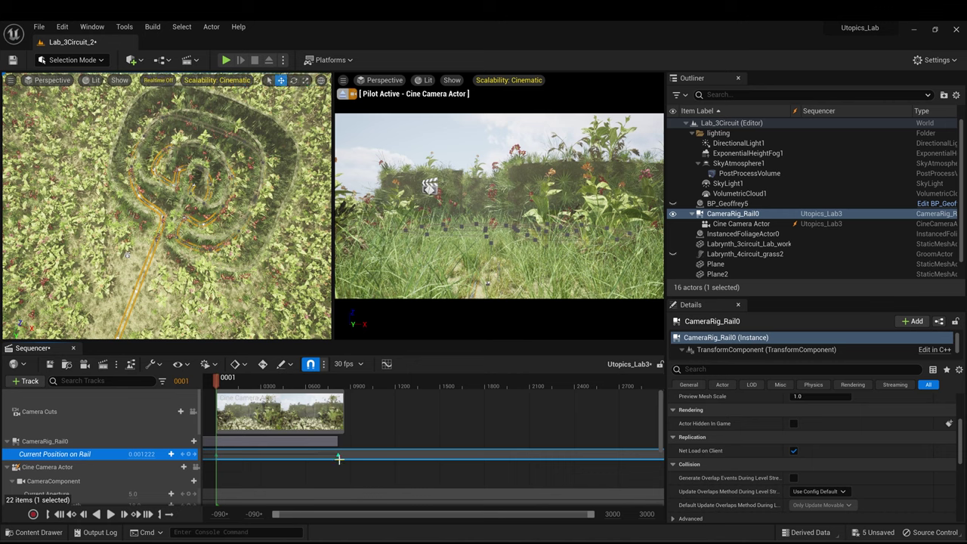
{"action": "left_click_drag", "start_coordinate": [361, 453], "coordinate": [389, 455]}
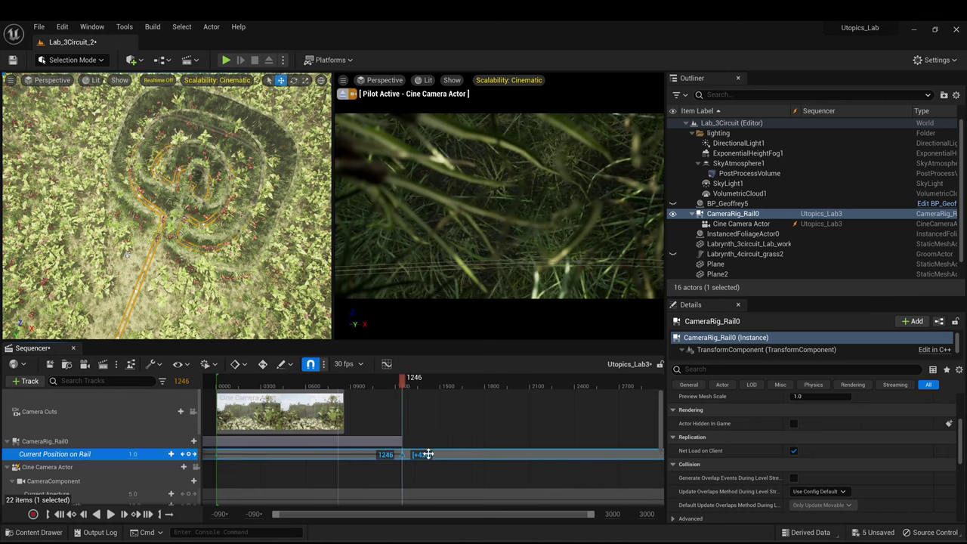
{"action": "left_click_drag", "start_coordinate": [469, 457], "coordinate": [658, 469]}
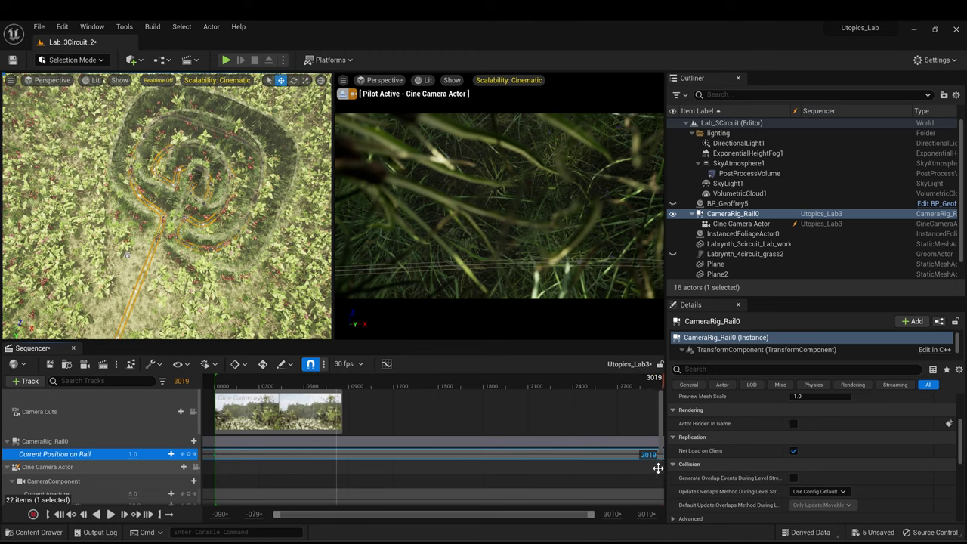
{"action": "left_click_drag", "start_coordinate": [342, 412], "coordinate": [668, 414]}
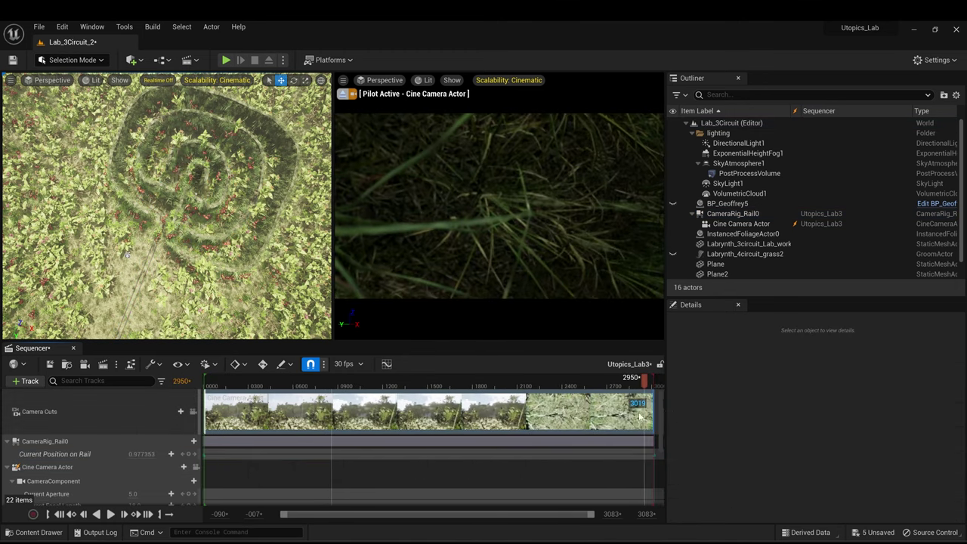
- Return to the sequence start, save the level and the Utopics_Lab3 sequence, and play it to check the slower camera travel
{"action": "left_click", "coordinate": [241, 381]}
{"action": "left_click", "coordinate": [202, 381]}
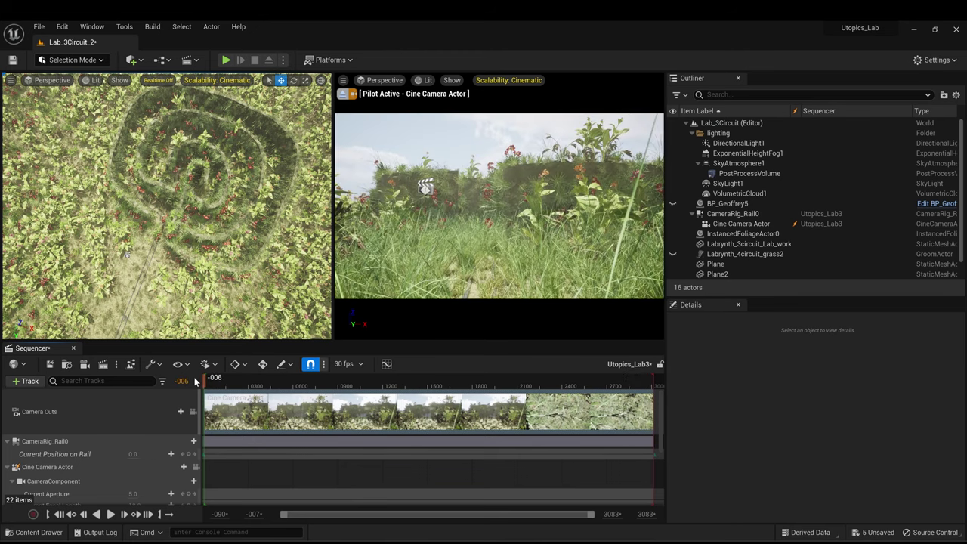
{"action": "left_click", "coordinate": [13, 60]}
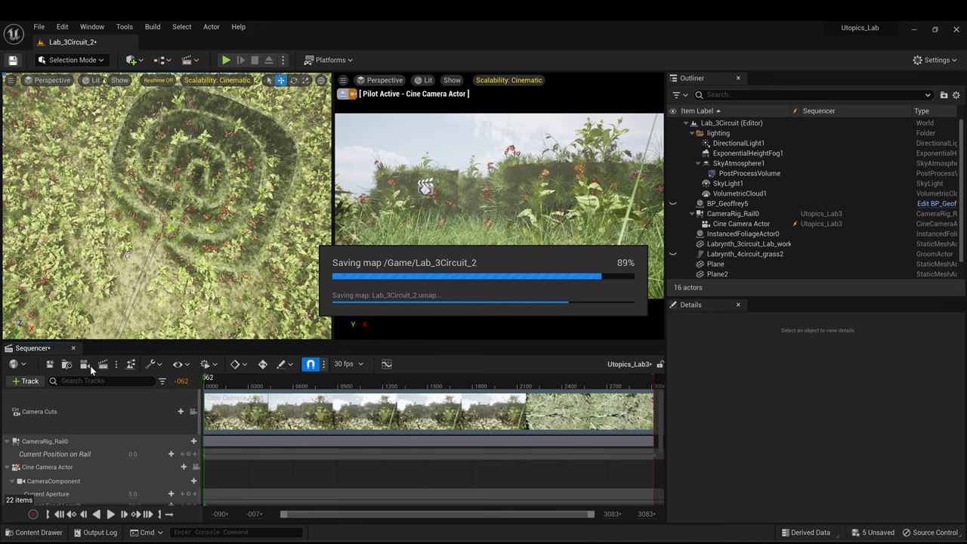
{"action": "left_click", "coordinate": [50, 364]}
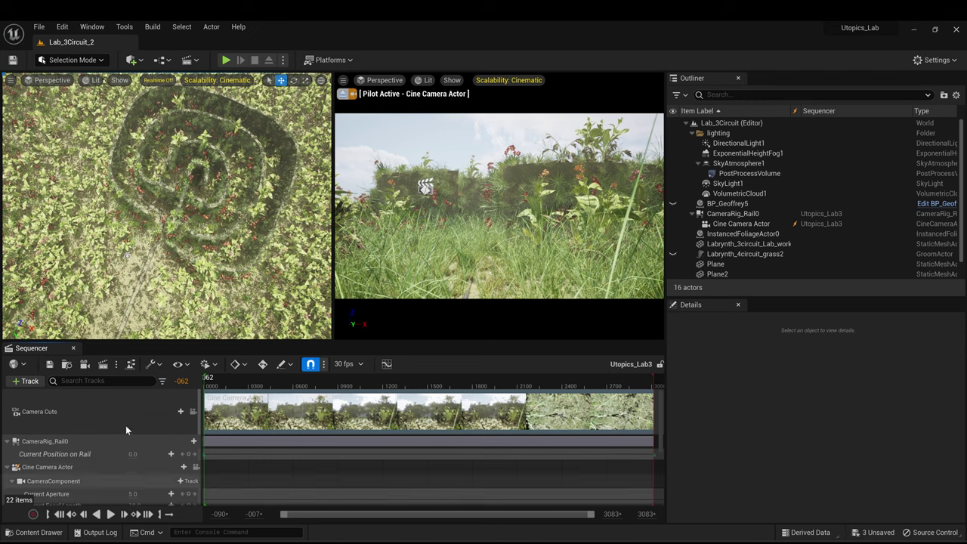
{"action": "left_click", "coordinate": [111, 515]}
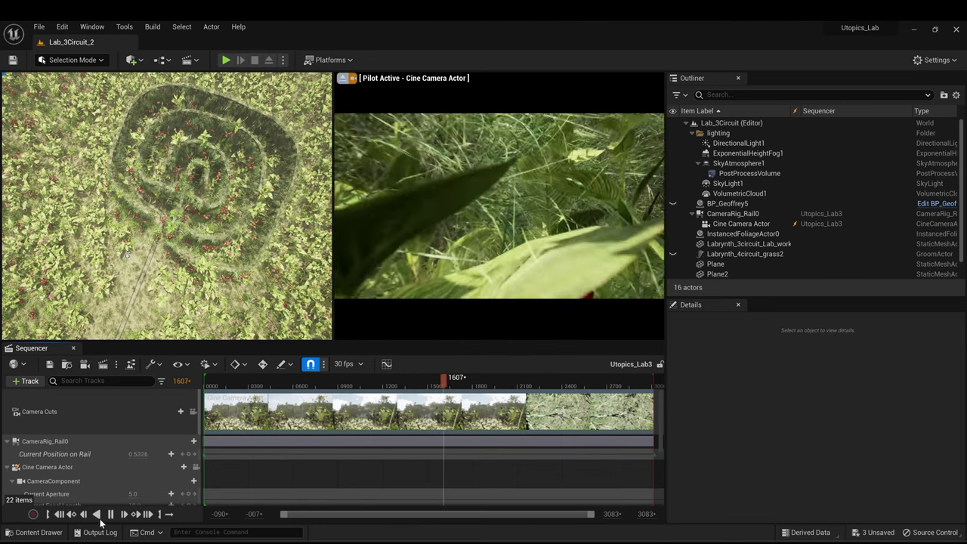
{"action": "left_click", "coordinate": [110, 514]}
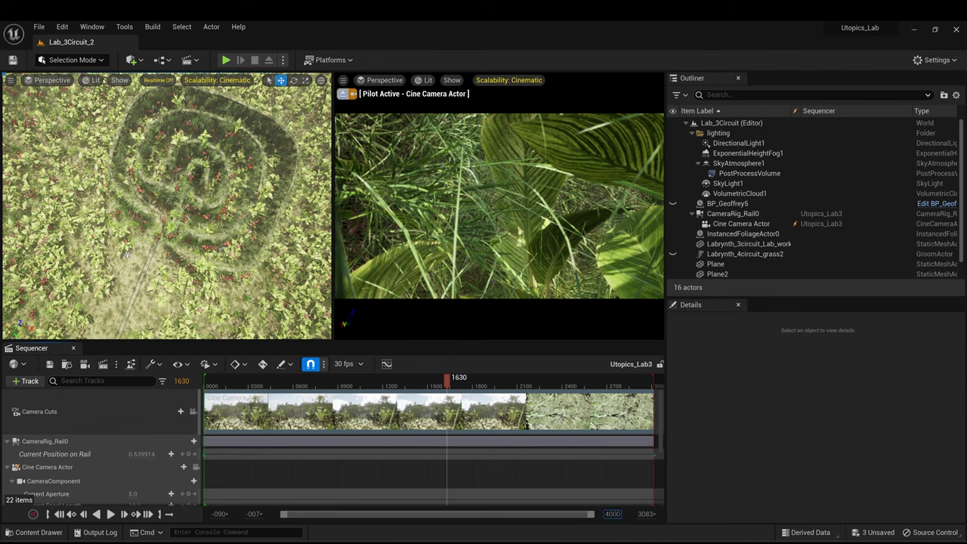
- Extend the view range to 4000 and lengthen the playback range, Camera Cuts section and final rail position key to about frame 4069
{"action": "key", "text": "Return"}
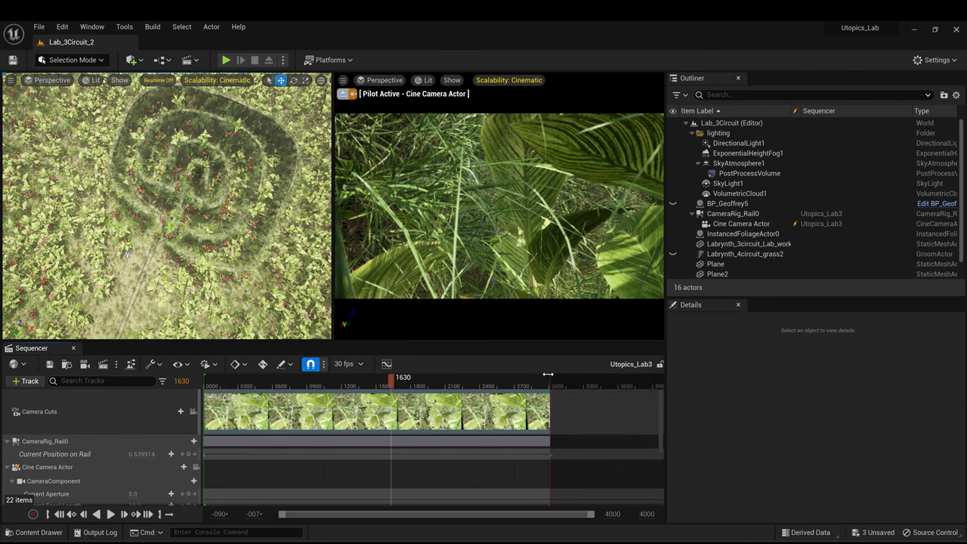
{"action": "left_click_drag", "start_coordinate": [657, 383], "coordinate": [670, 385]}
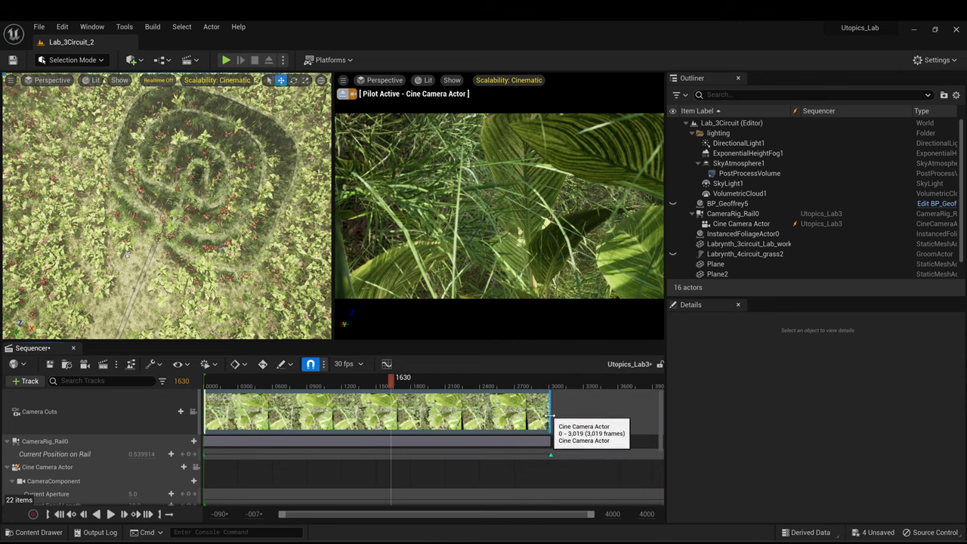
{"action": "left_click_drag", "start_coordinate": [551, 416], "coordinate": [648, 416]}
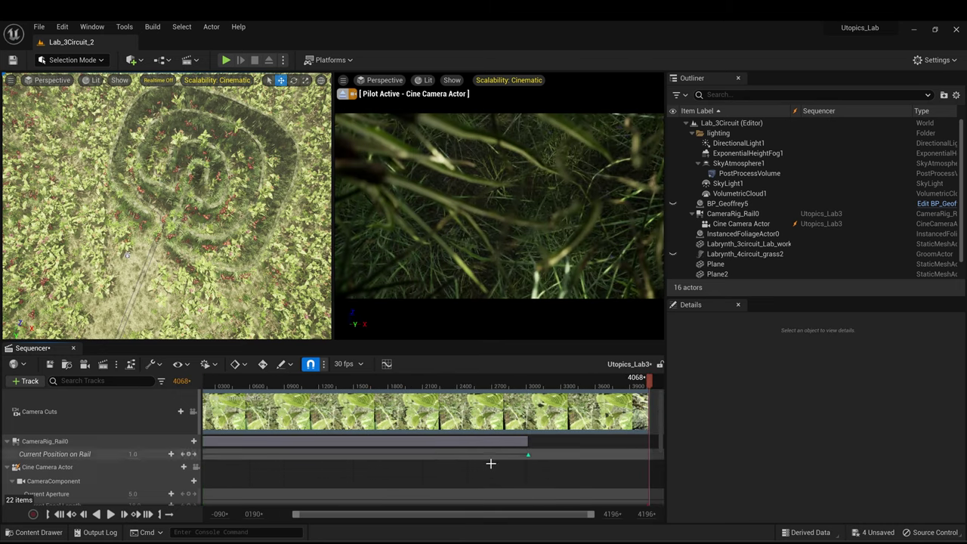
{"action": "left_click_drag", "start_coordinate": [529, 454], "coordinate": [646, 455]}
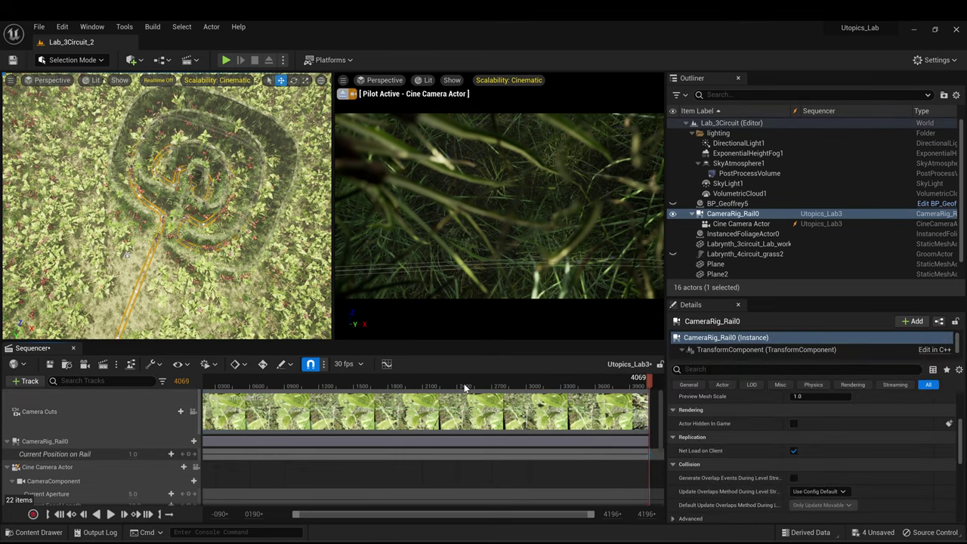
- Scrub back to frame 1059 and play the lengthened sequence to check the camera's pace through the labyrinth
{"action": "left_click_drag", "start_coordinate": [448, 386], "coordinate": [303, 381]}
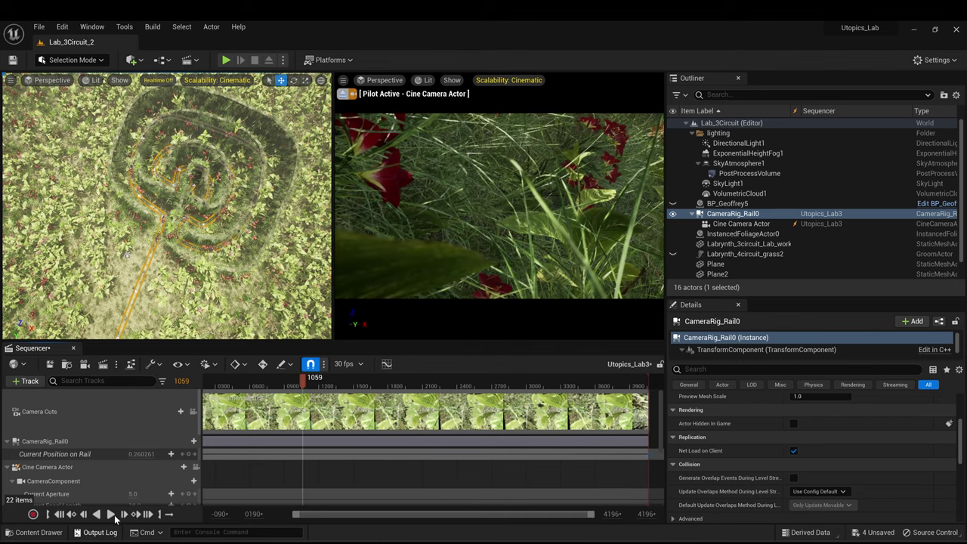
{"action": "left_click", "coordinate": [110, 515]}
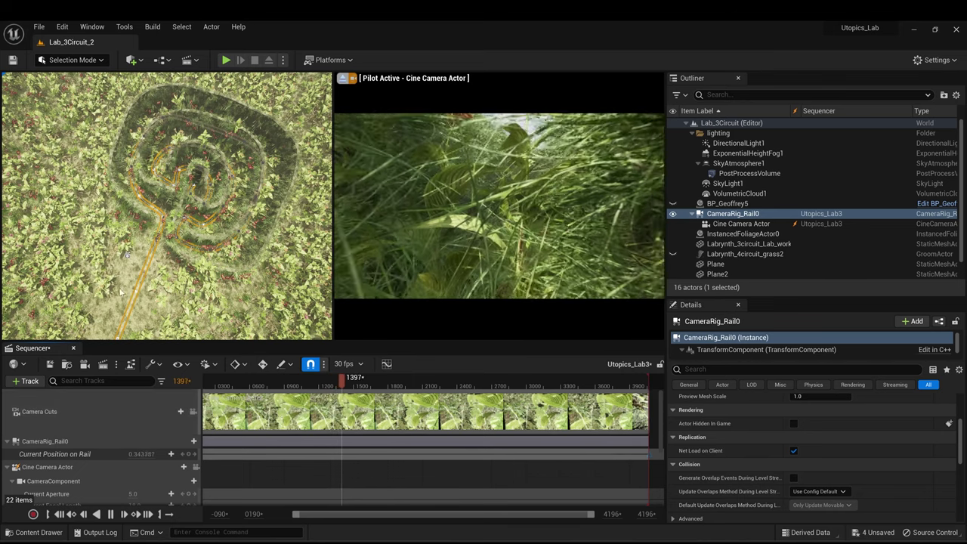
{"action": "key", "text": "space"}
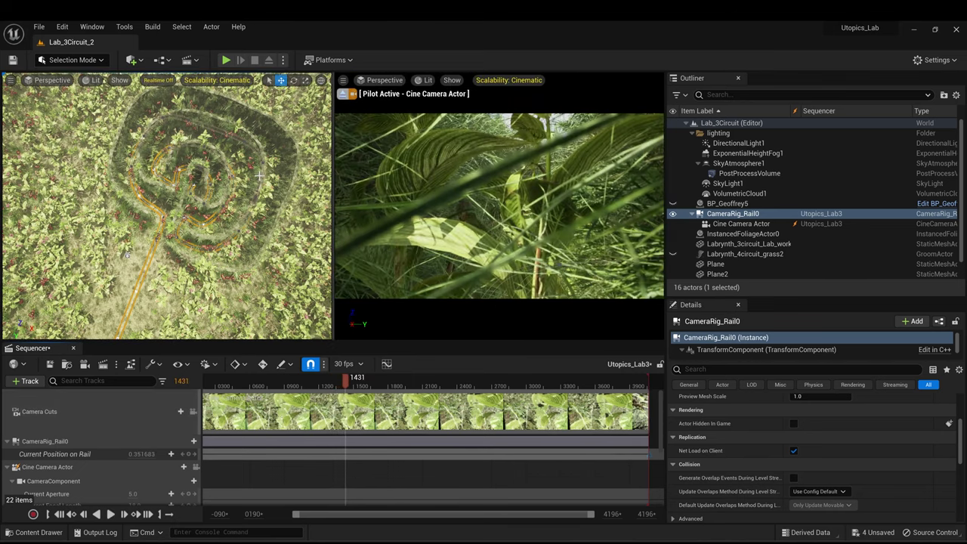
- Return to the sequence start, frame the Cine Camera Actor and examine its height above the grass from the side
{"action": "left_click_drag", "start_coordinate": [342, 385], "coordinate": [149, 371]}
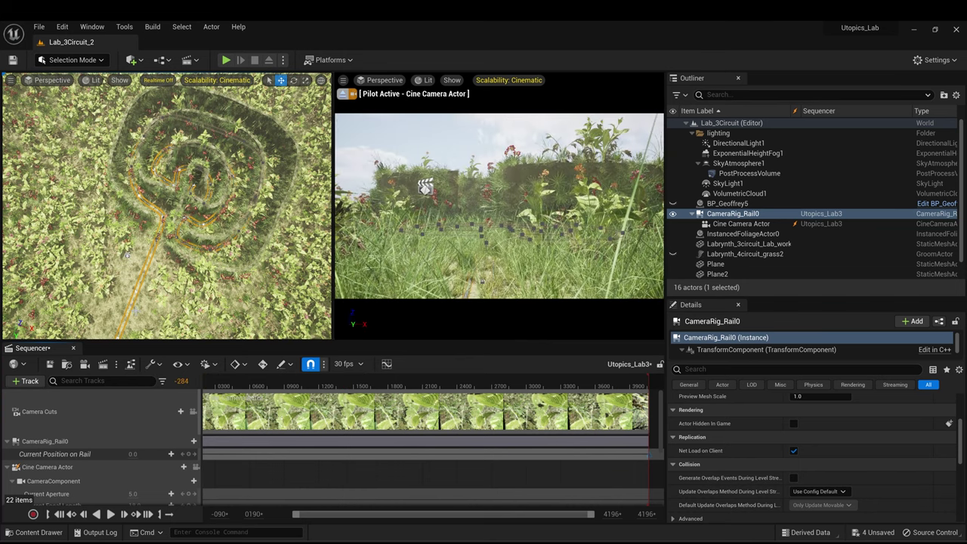
{"action": "left_click_drag", "start_coordinate": [168, 219], "coordinate": [167, 198], "text": "alt"}
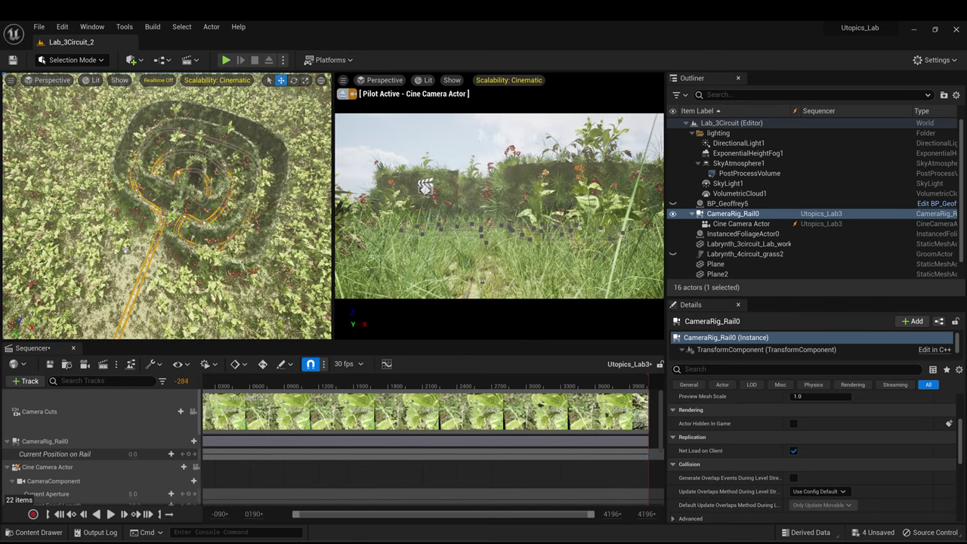
{"action": "left_click", "coordinate": [741, 224]}
{"action": "key", "text": "f"}
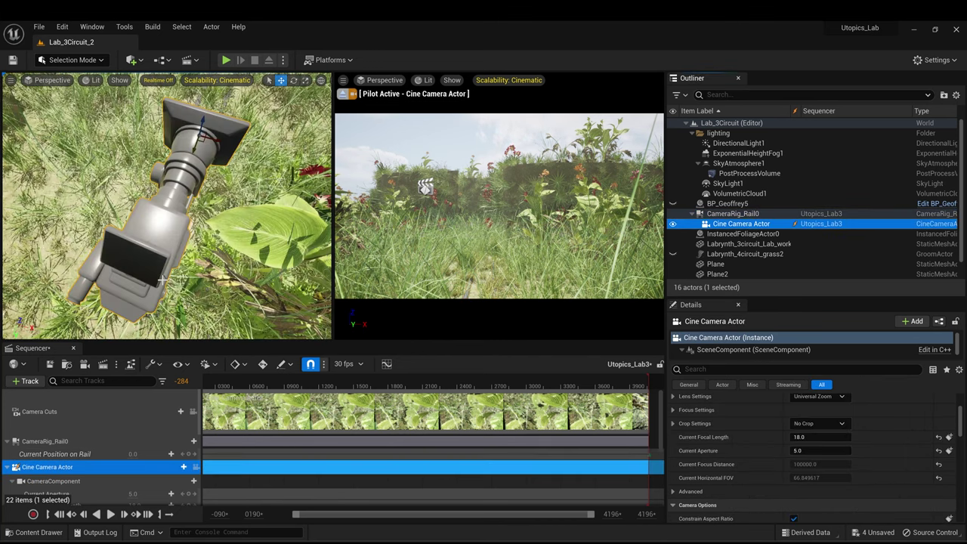
{"action": "left_click_drag", "start_coordinate": [192, 284], "coordinate": [318, 200], "text": "alt"}
{"action": "left_click_drag", "start_coordinate": [144, 235], "coordinate": [62, 228], "text": "alt"}
{"action": "left_click_drag", "start_coordinate": [60, 194], "coordinate": [69, 95]}
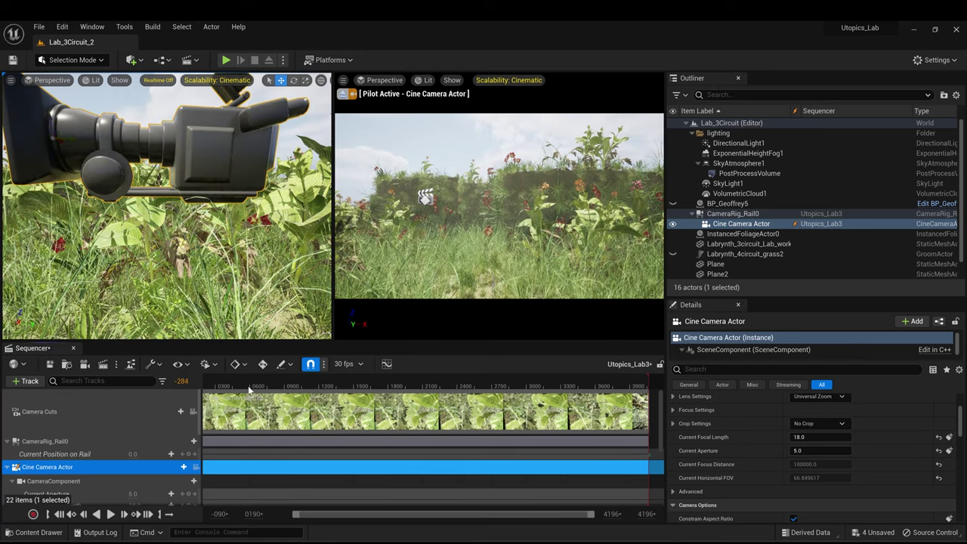
- Set the Cine Camera Actor's Z location to 170 and scrub to frame 1826 to check the new height
{"action": "left_click_drag", "start_coordinate": [250, 389], "coordinate": [285, 397]}
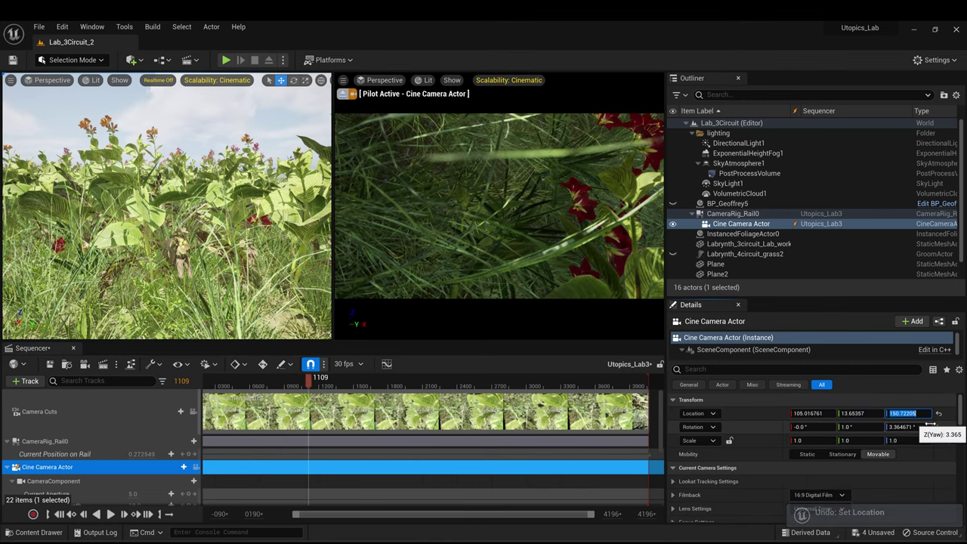
{"action": "type", "text": "170"}
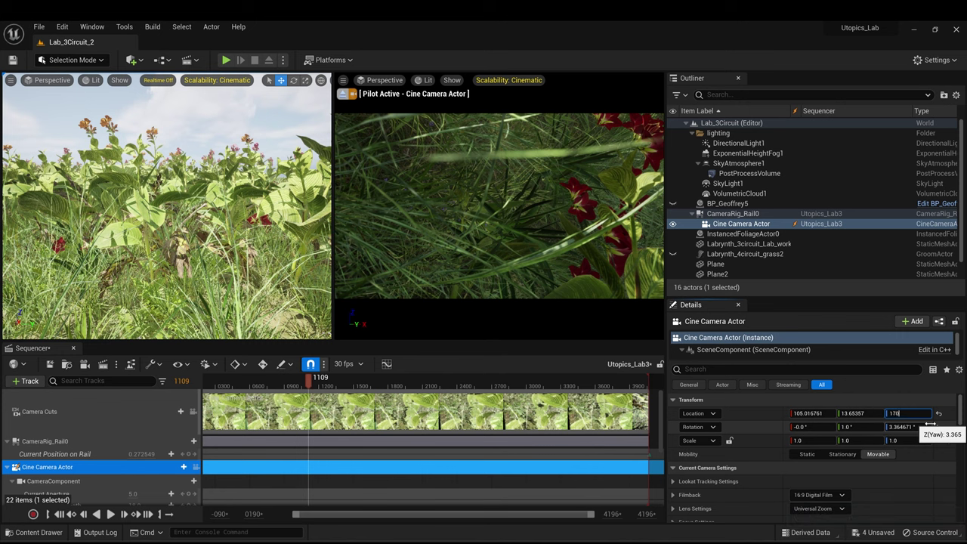
{"action": "key", "text": "Return"}
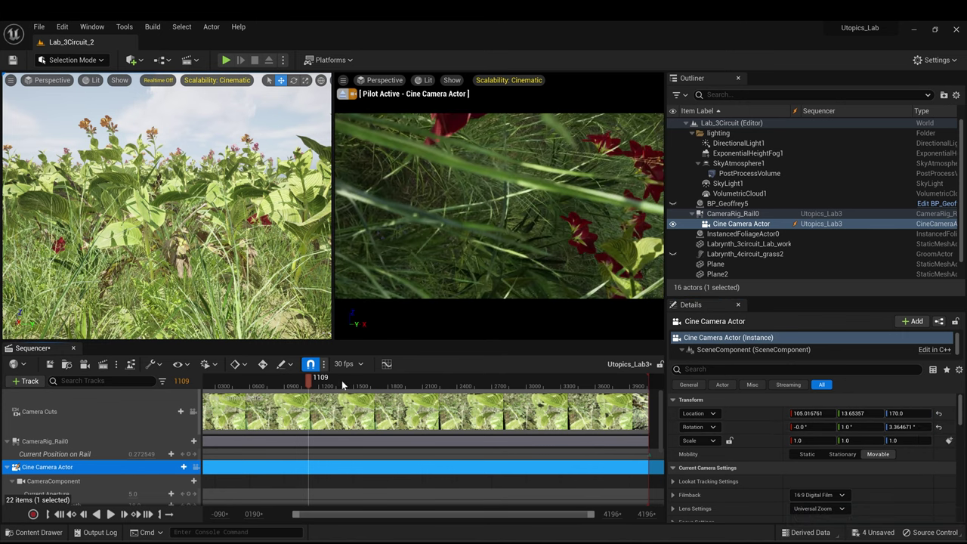
{"action": "left_click", "coordinate": [362, 383]}
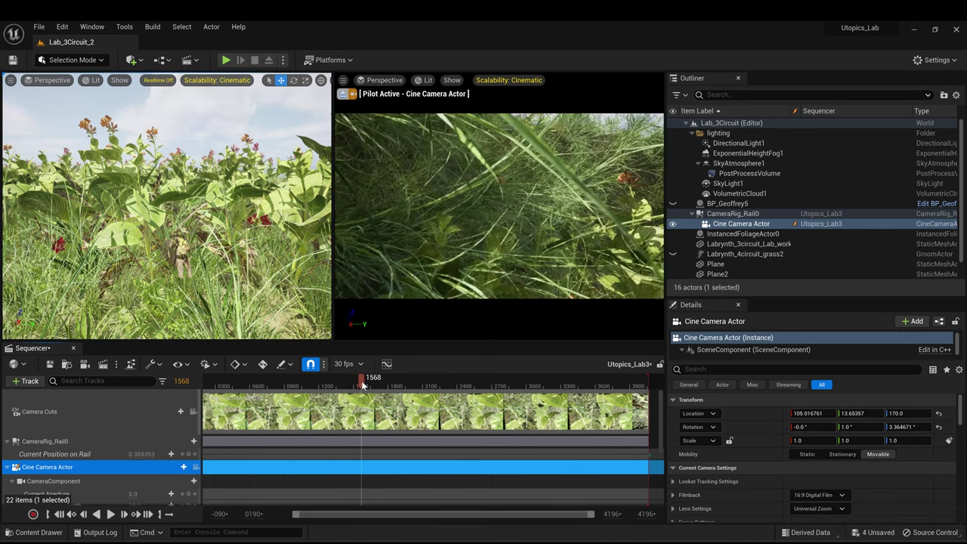
{"action": "left_click_drag", "start_coordinate": [362, 382], "coordinate": [394, 384]}
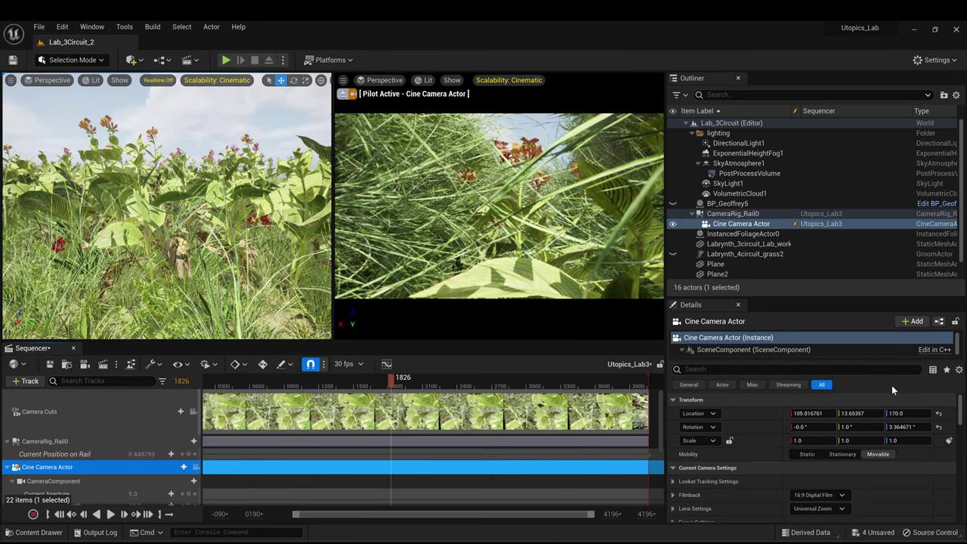
- Set the Cine Camera Actor's Y rotation to 0.5° and play the sequence to frame 2533 to check the tilt
{"action": "left_click", "coordinate": [862, 427]}
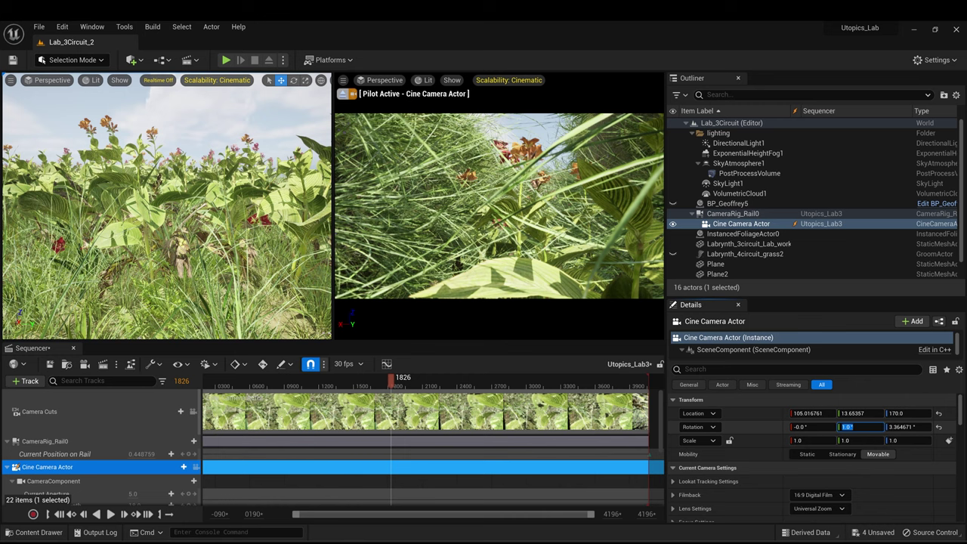
{"action": "type", "text": "0.5"}
{"action": "key", "text": "Return"}
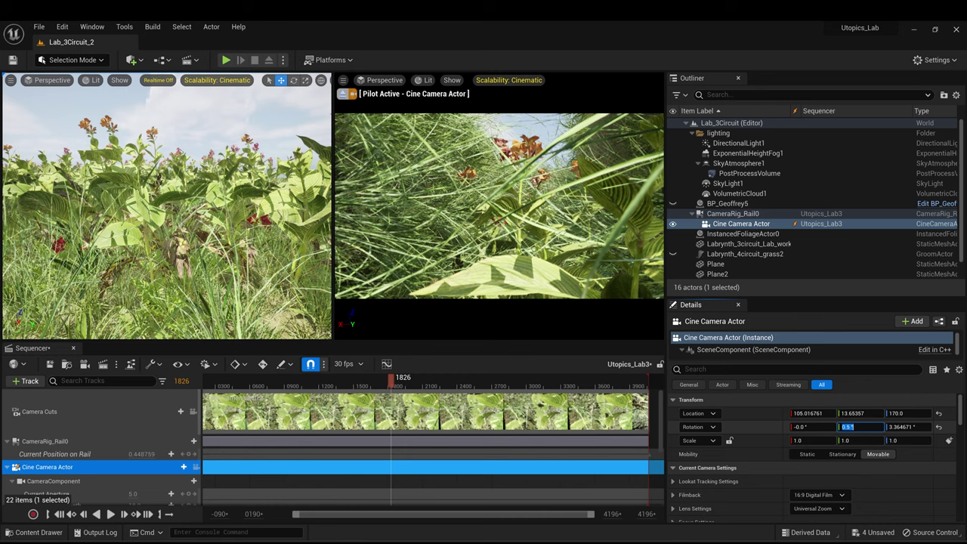
{"action": "left_click", "coordinate": [112, 513]}
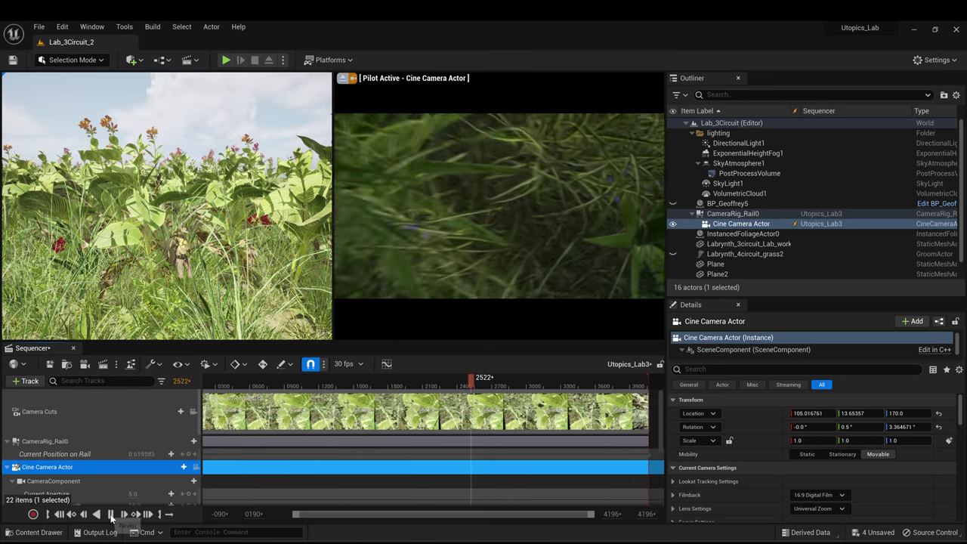
{"action": "left_click", "coordinate": [112, 514]}
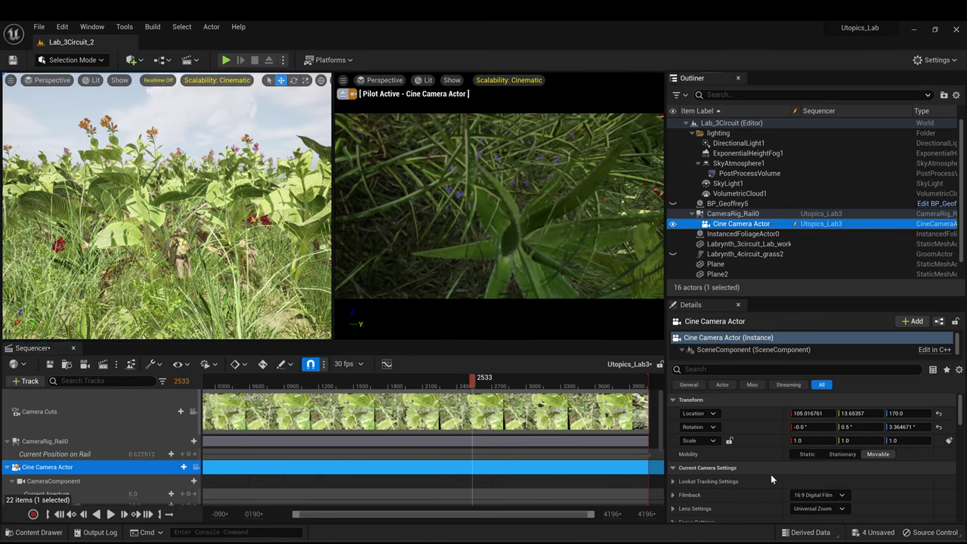
- Check the Cine Camera Actor's lens settings and set its current focal length to 16
{"action": "scroll", "coordinate": [770, 474], "scroll_direction": "down", "scroll_amount": 1}
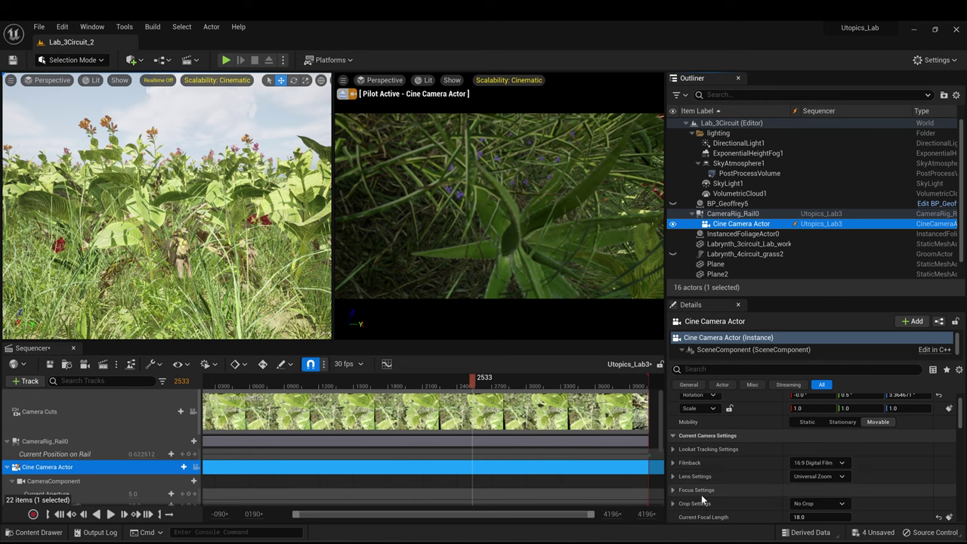
{"action": "left_click", "coordinate": [673, 476]}
{"action": "scroll", "coordinate": [755, 484], "scroll_direction": "down", "scroll_amount": 2}
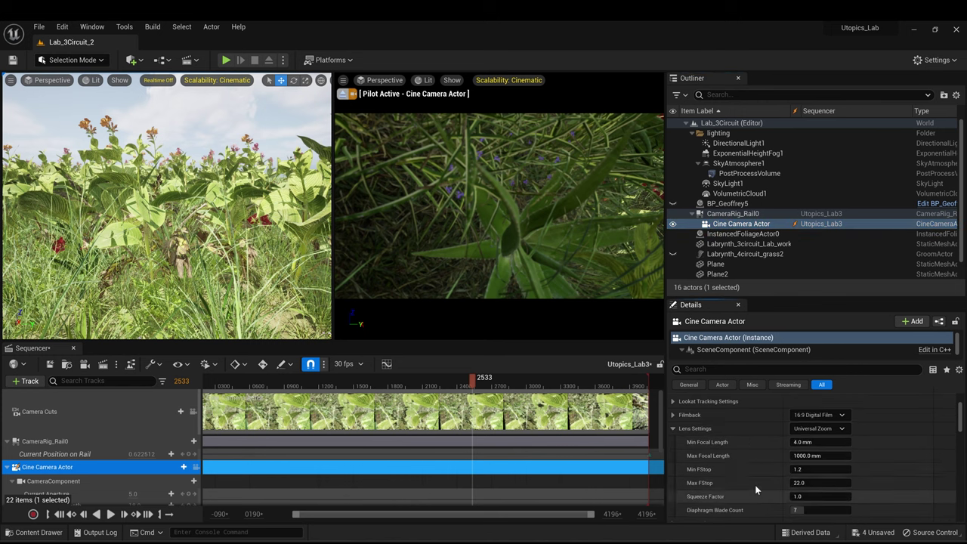
{"action": "left_click", "coordinate": [765, 428]}
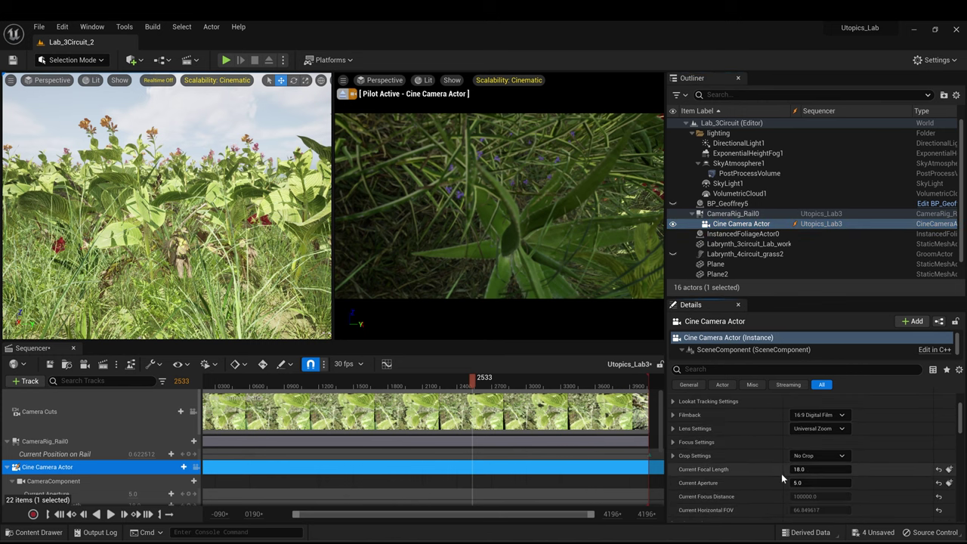
{"action": "type", "text": "16"}
{"action": "key", "text": "Return"}
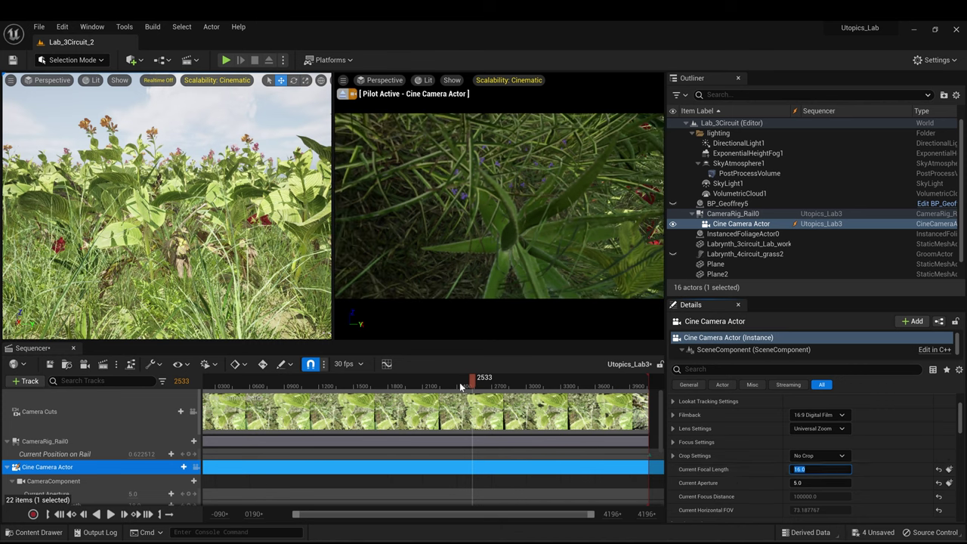
- Replay an earlier stretch of the sequence, set the camera's Y location to 15 and scrub back to frame 2311
{"action": "left_click_drag", "start_coordinate": [444, 379], "coordinate": [409, 380]}
{"action": "key", "text": "space"}
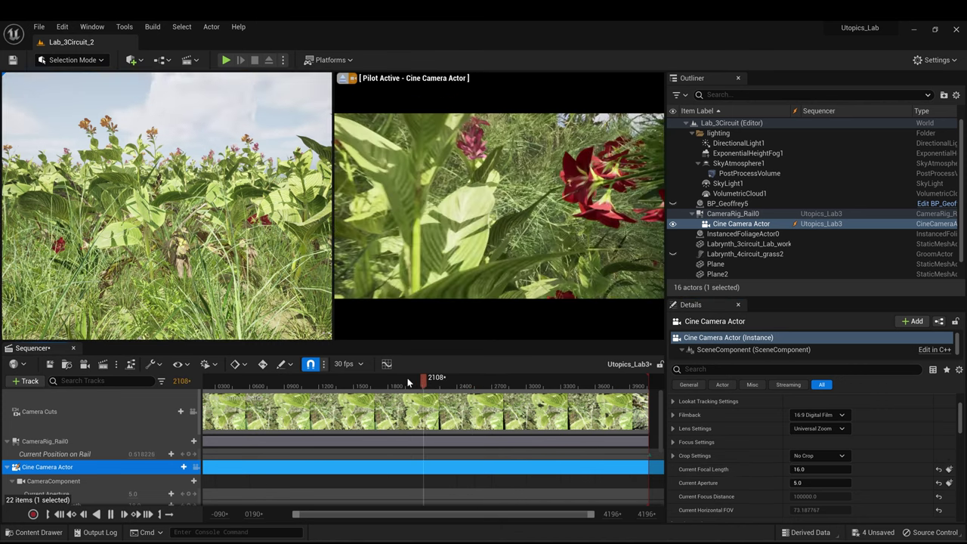
{"action": "scroll", "coordinate": [839, 400], "scroll_direction": "up", "scroll_amount": 3}
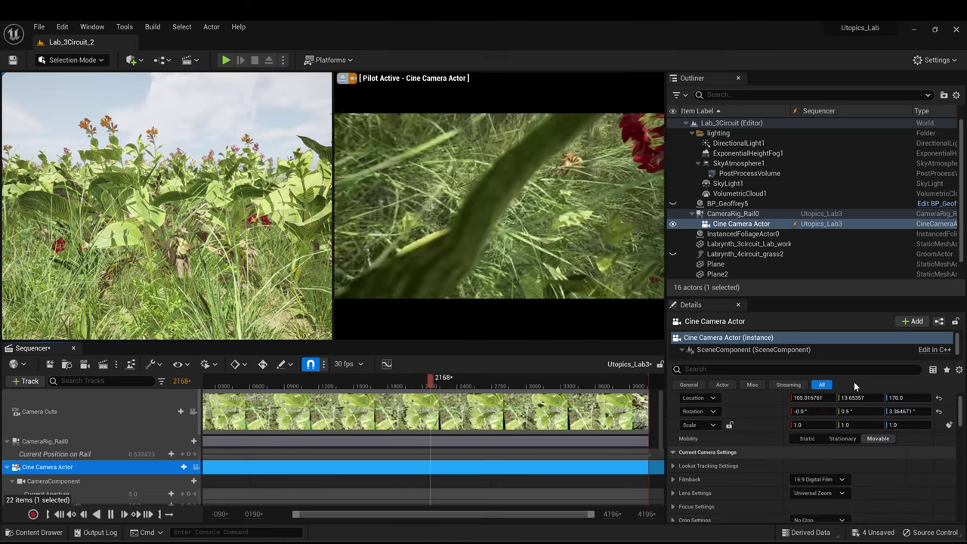
{"action": "left_click_drag", "start_coordinate": [479, 379], "coordinate": [446, 380]}
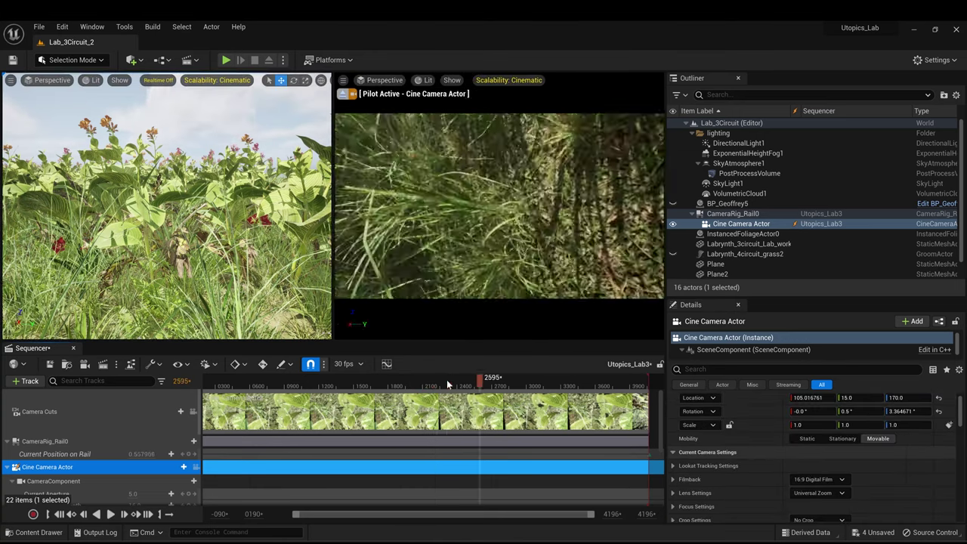
- Switch one viewport to Top view, select CameraRig_Rail0 and look through the Cine Camera Actor in the other viewport
{"action": "left_click", "coordinate": [341, 94]}
{"action": "left_click", "coordinate": [11, 81]}
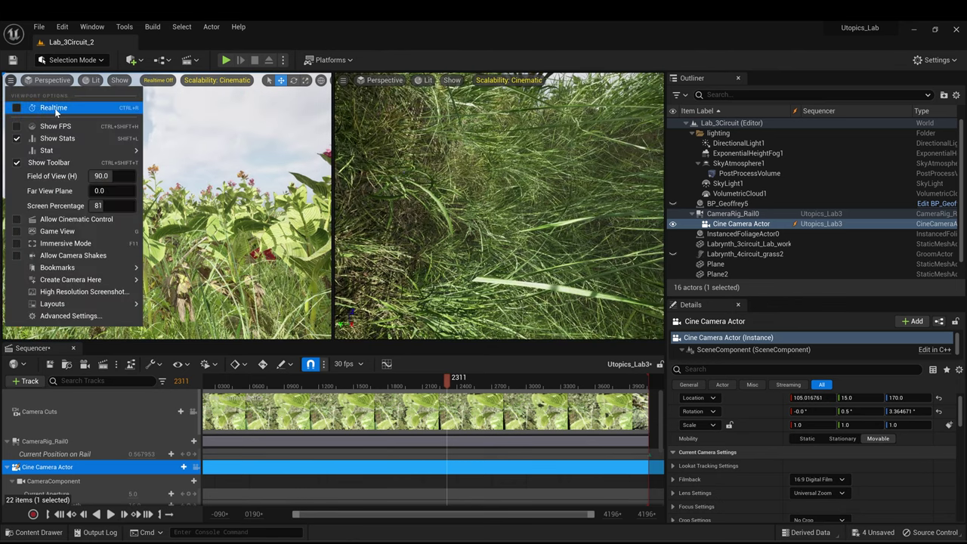
{"action": "left_click", "coordinate": [28, 80]}
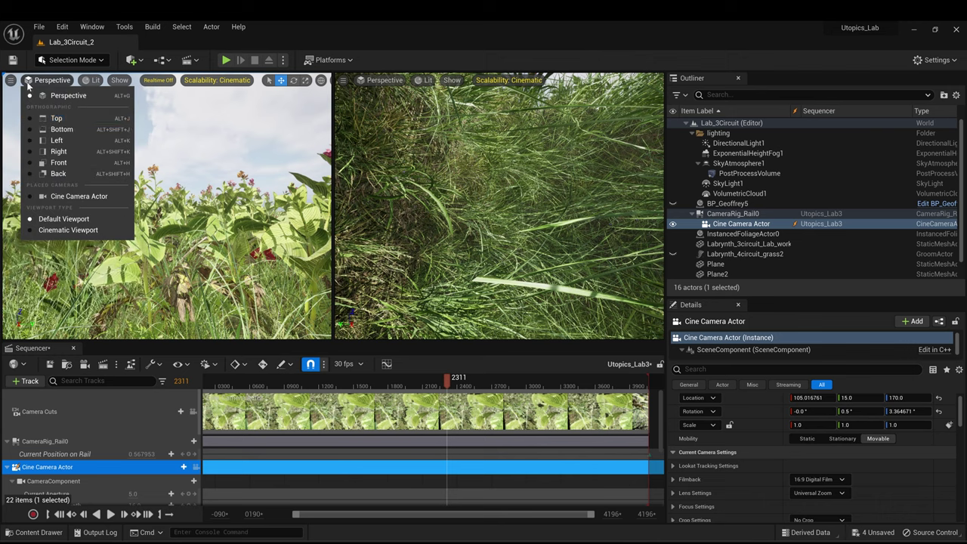
{"action": "left_click", "coordinate": [37, 120]}
{"action": "left_click", "coordinate": [145, 179]}
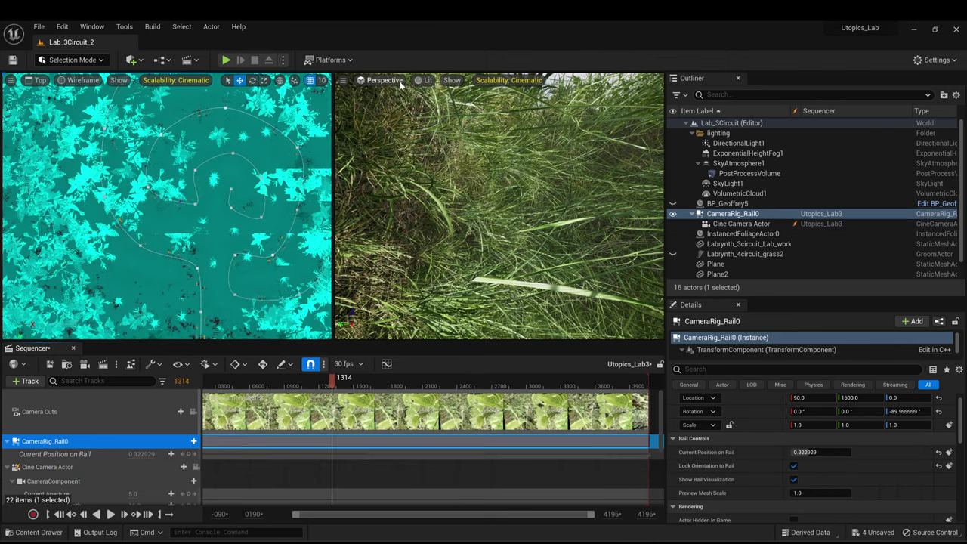
{"action": "left_click", "coordinate": [399, 81]}
{"action": "left_click", "coordinate": [419, 201]}
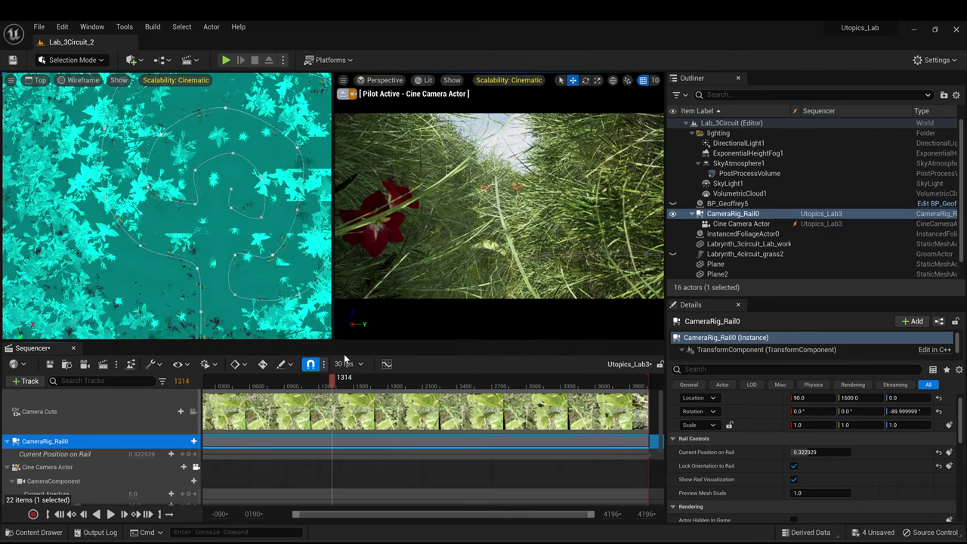
- Scrub and play the sequence around frames 900 to 1200, comparing the camera's position on the rail with its framing
{"action": "mouse_move", "coordinate": [326, 387]}
{"action": "left_mouse_down"}
{"action": "mouse_move", "coordinate": [306, 387]}
{"action": "mouse_move", "coordinate": [321, 394]}
{"action": "left_mouse_up"}
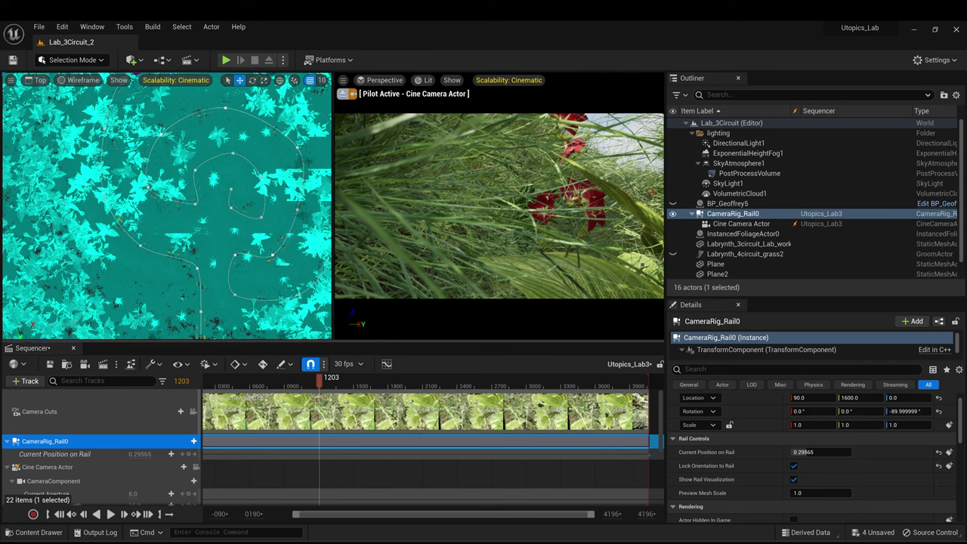
{"action": "right_click_drag", "start_coordinate": [211, 264], "coordinate": [200, 280]}
{"action": "right_click_drag", "start_coordinate": [121, 320], "coordinate": [214, 188]}
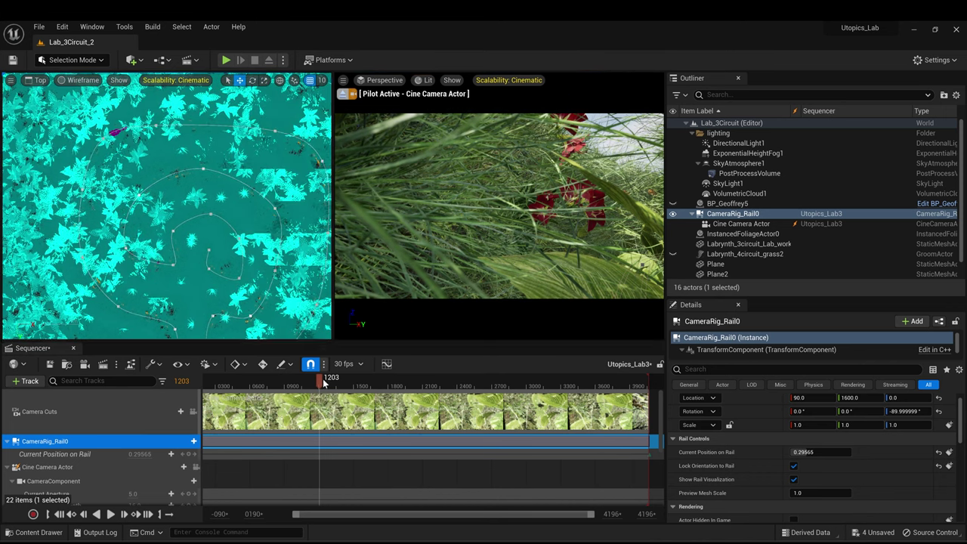
{"action": "left_click_drag", "start_coordinate": [314, 380], "coordinate": [288, 388]}
{"action": "key", "text": "space"}
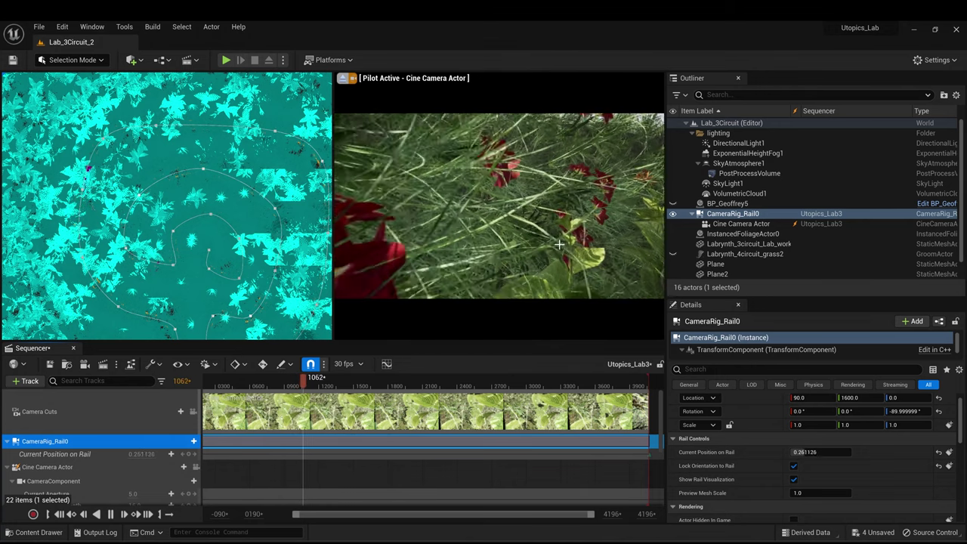
{"action": "key", "text": "space"}
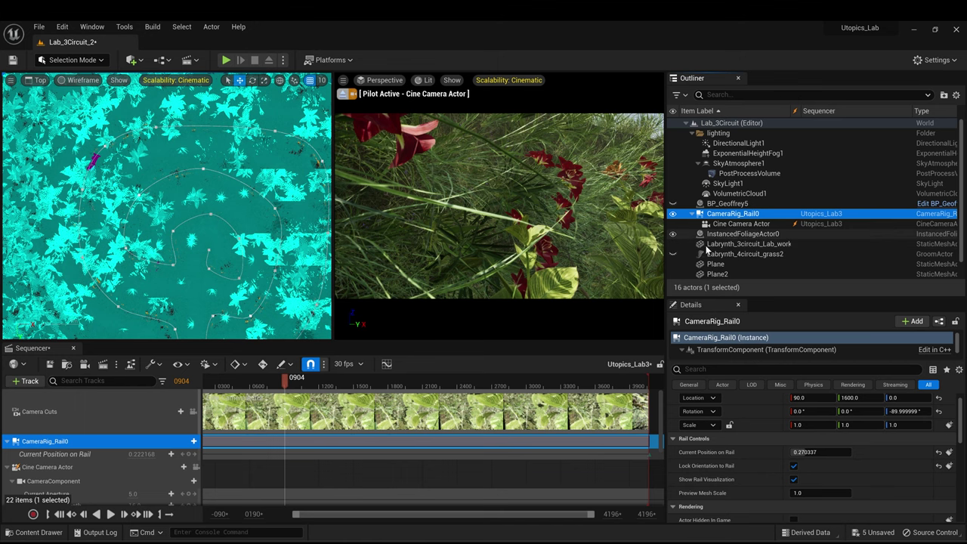
- Hide InstancedFoliageActor0 and delete the rail point on the outer circuit's bend just ahead of the camera
{"action": "left_click", "coordinate": [672, 243]}
{"action": "left_click", "coordinate": [673, 233]}
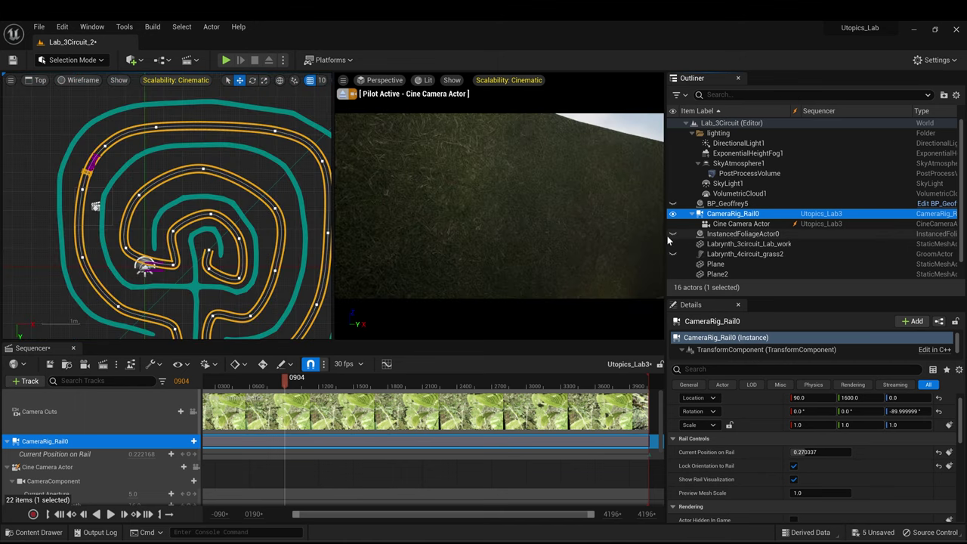
{"action": "left_click", "coordinate": [104, 148]}
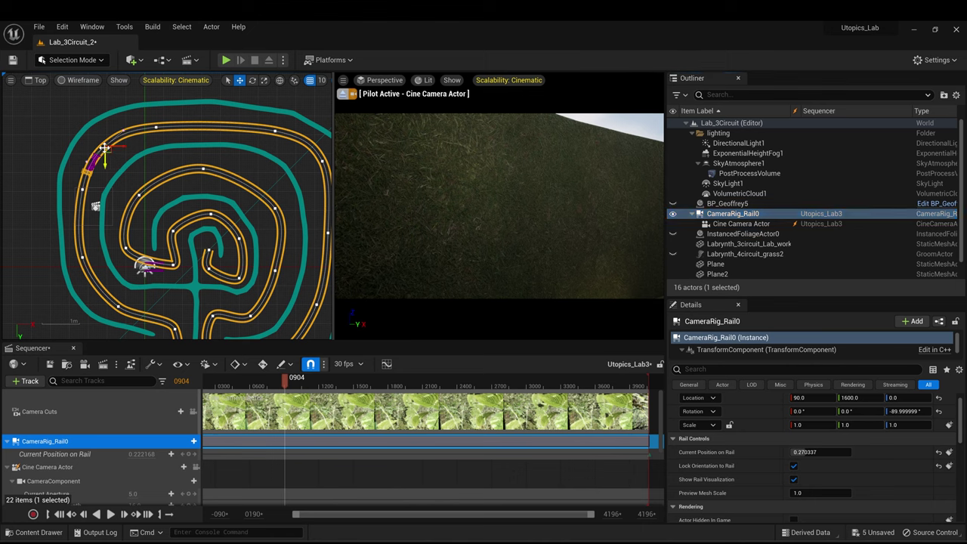
{"action": "key", "text": "Delete"}
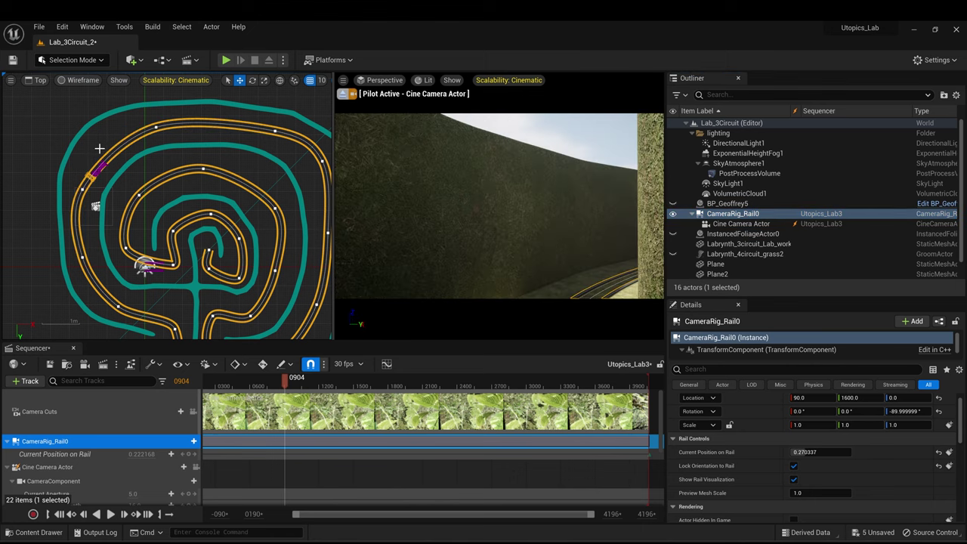
- Reposition the remaining rail points and their tangents around the outer circuit to smooth its bends between the hedges
{"action": "left_click", "coordinate": [80, 187]}
{"action": "left_click", "coordinate": [83, 197]}
{"action": "left_click_drag", "start_coordinate": [81, 190], "coordinate": [85, 176]}
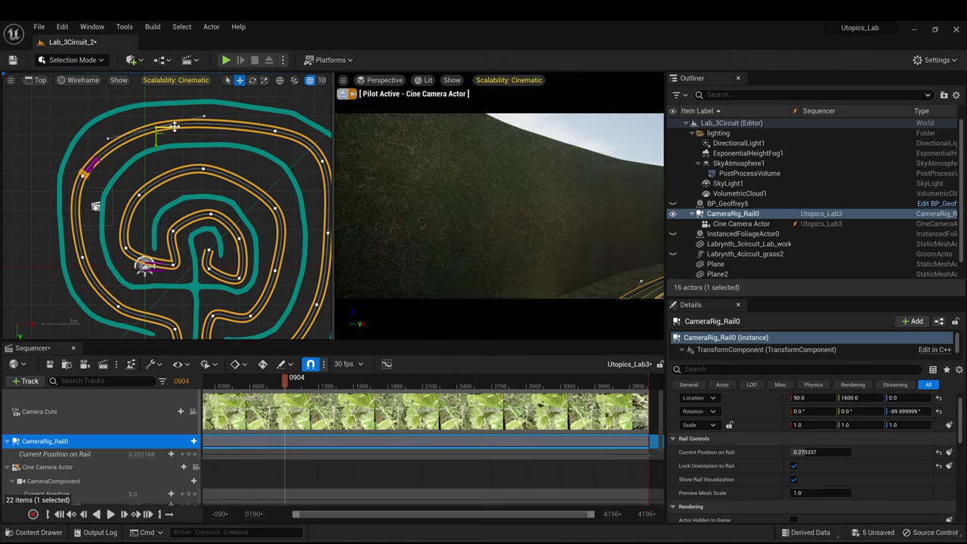
{"action": "left_click_drag", "start_coordinate": [174, 126], "coordinate": [170, 126]}
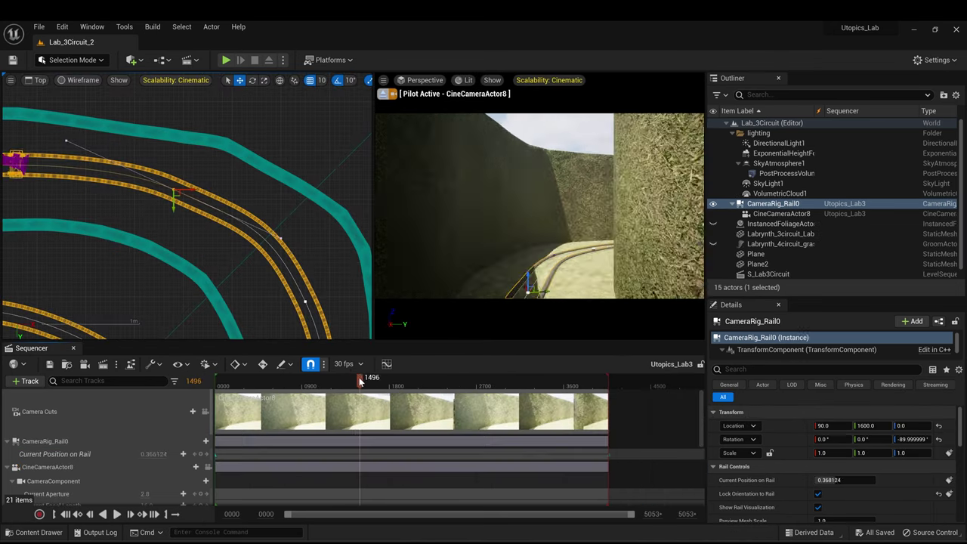
{"action": "left_click", "coordinate": [281, 237]}
{"action": "mouse_move", "coordinate": [300, 240]}
{"action": "left_mouse_down"}
{"action": "mouse_move", "coordinate": [310, 243]}
{"action": "mouse_move", "coordinate": [280, 240]}
{"action": "mouse_move", "coordinate": [300, 239]}
{"action": "left_mouse_up"}
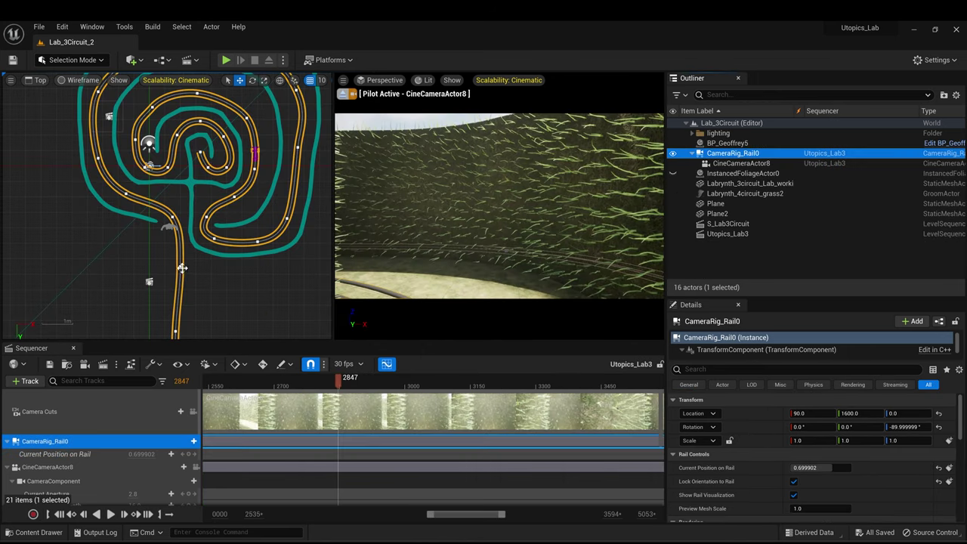
- Show InstancedFoliageActor0 again and play the sequence from frame 112 to check the camera's travel through the plants
{"action": "scroll", "coordinate": [180, 266], "scroll_direction": "up", "scroll_amount": 3}
{"action": "scroll", "coordinate": [233, 294], "scroll_direction": "up", "scroll_amount": 1}
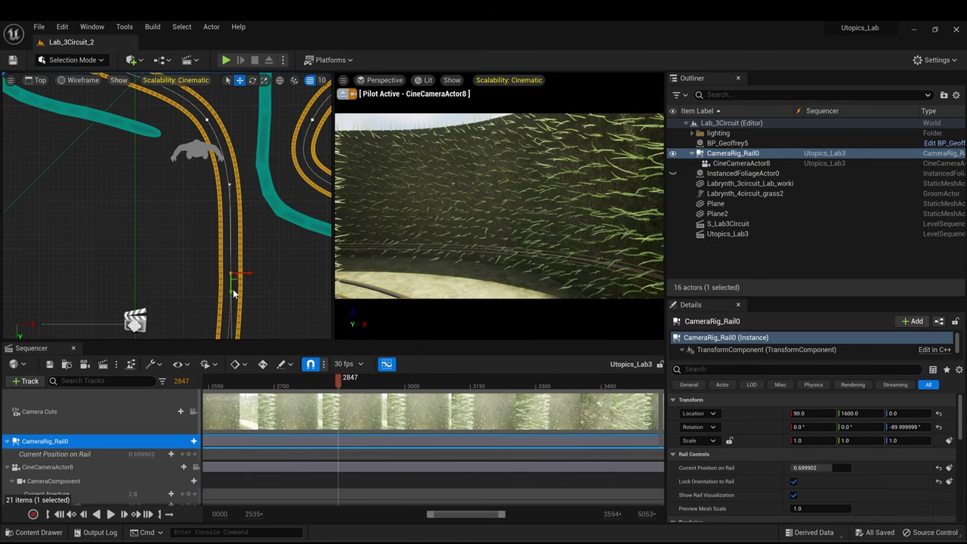
{"action": "left_click_drag", "start_coordinate": [281, 383], "coordinate": [166, 376]}
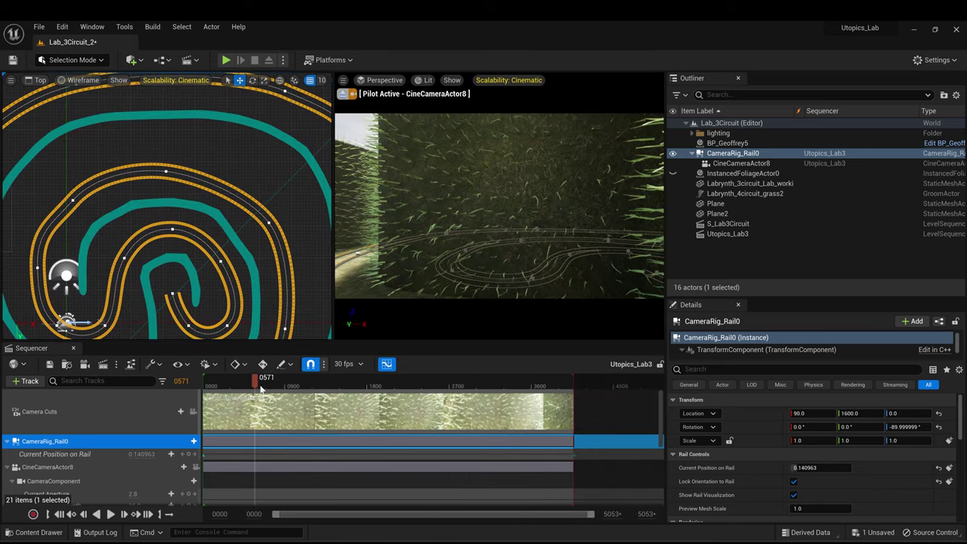
{"action": "left_click_drag", "start_coordinate": [260, 387], "coordinate": [213, 387]}
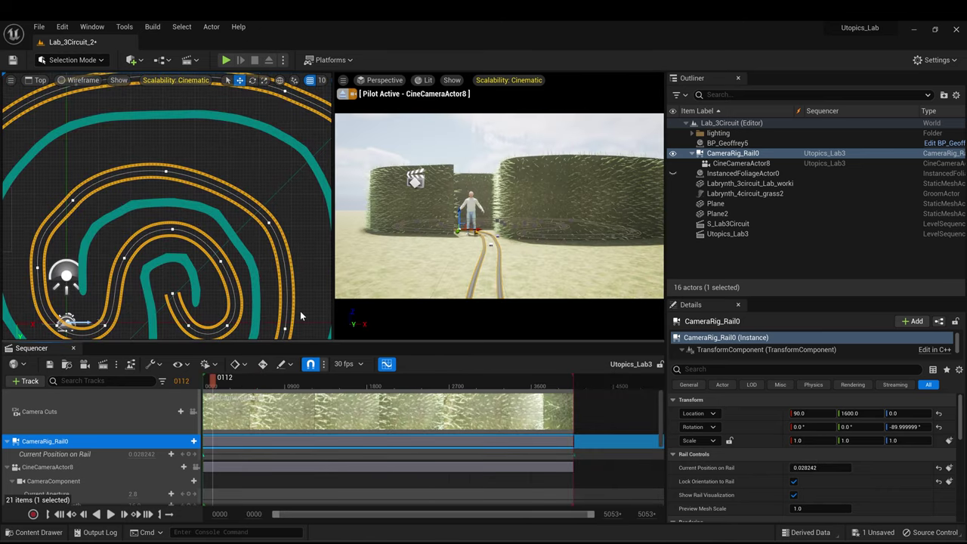
{"action": "left_click", "coordinate": [672, 174]}
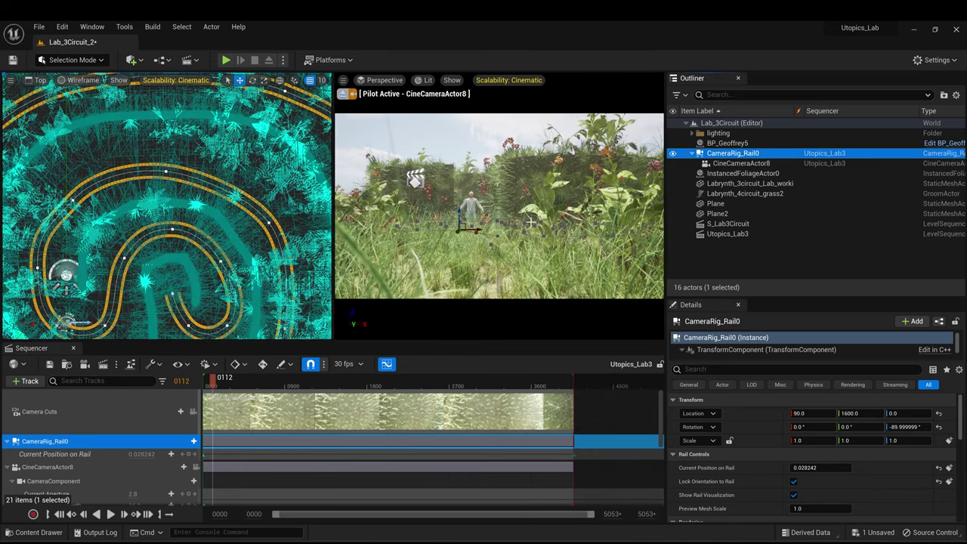
{"action": "left_click", "coordinate": [111, 514]}
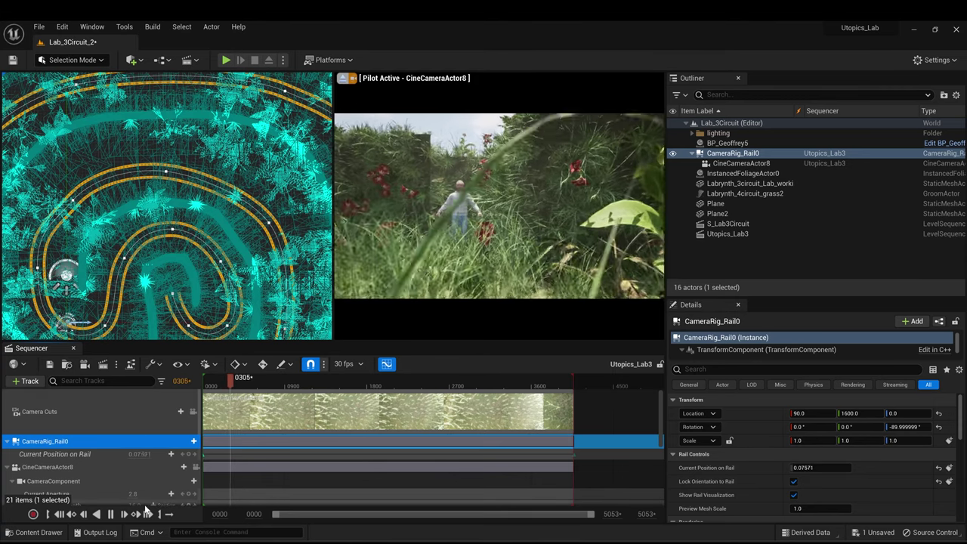
{"action": "scroll", "coordinate": [228, 466], "scroll_direction": "down", "scroll_amount": 5}
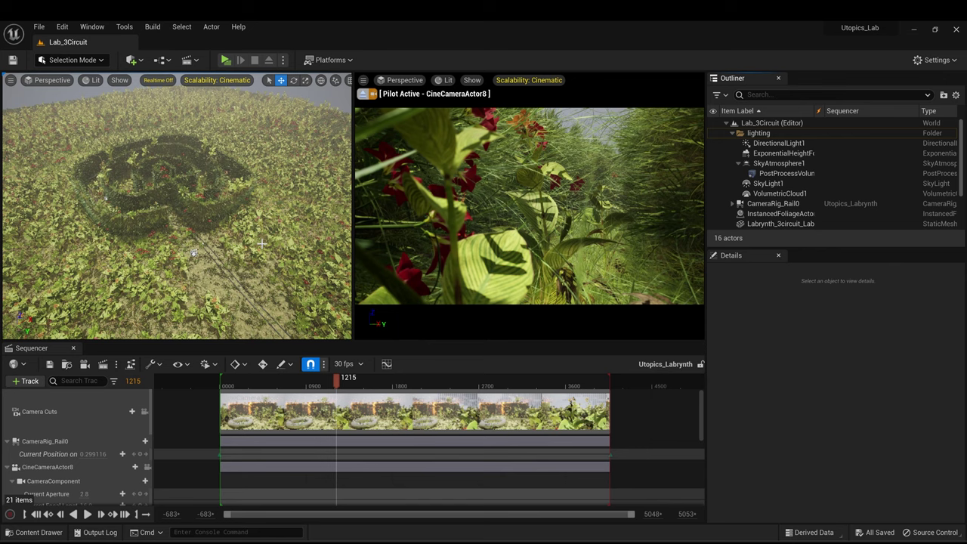
- Set DirectionalLight1's Y rotation to -20° to lower the sun over the labyrinth
{"action": "left_click", "coordinate": [785, 144]}
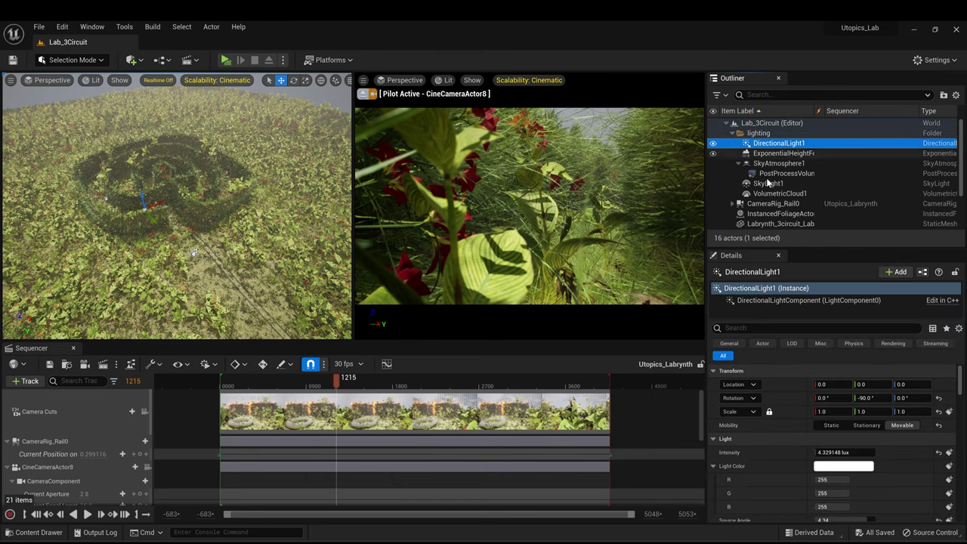
{"action": "left_click", "coordinate": [869, 398]}
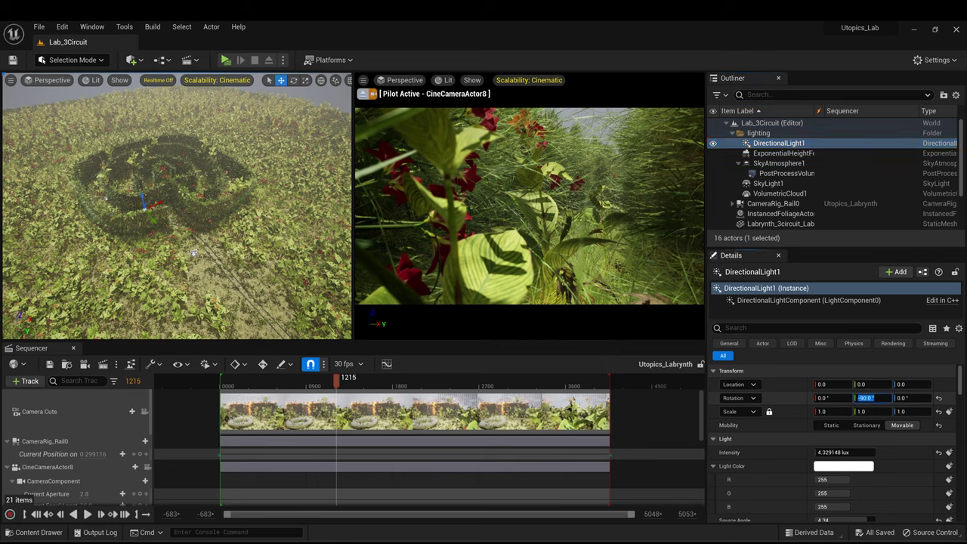
{"action": "type", "text": "-20"}
{"action": "key", "text": "Return"}
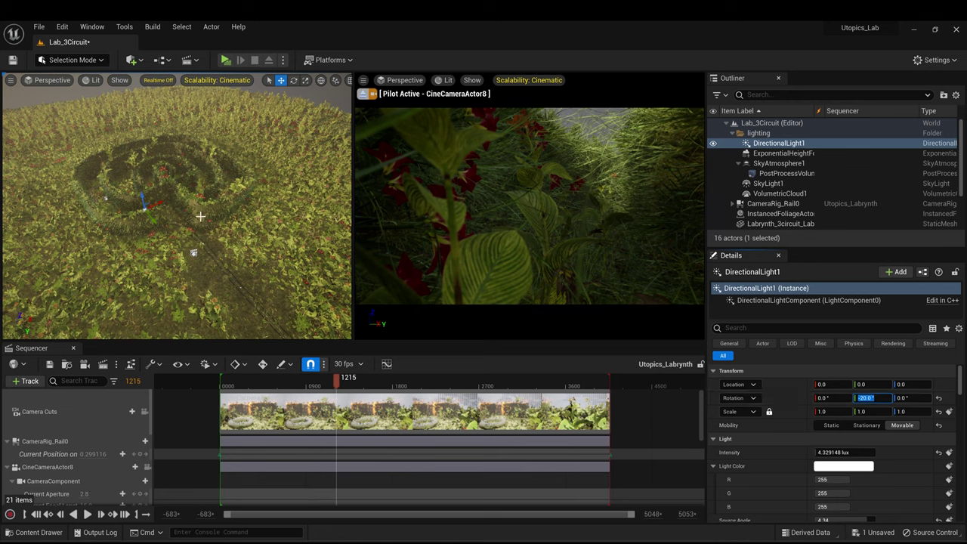
{"action": "right_click_drag", "start_coordinate": [196, 206], "coordinate": [227, 185]}
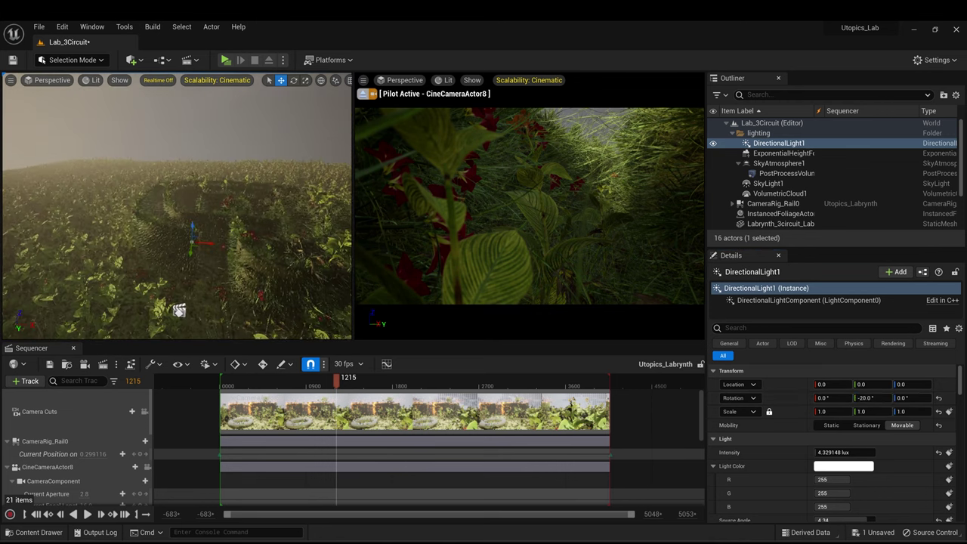
{"action": "left_click", "coordinate": [465, 255]}
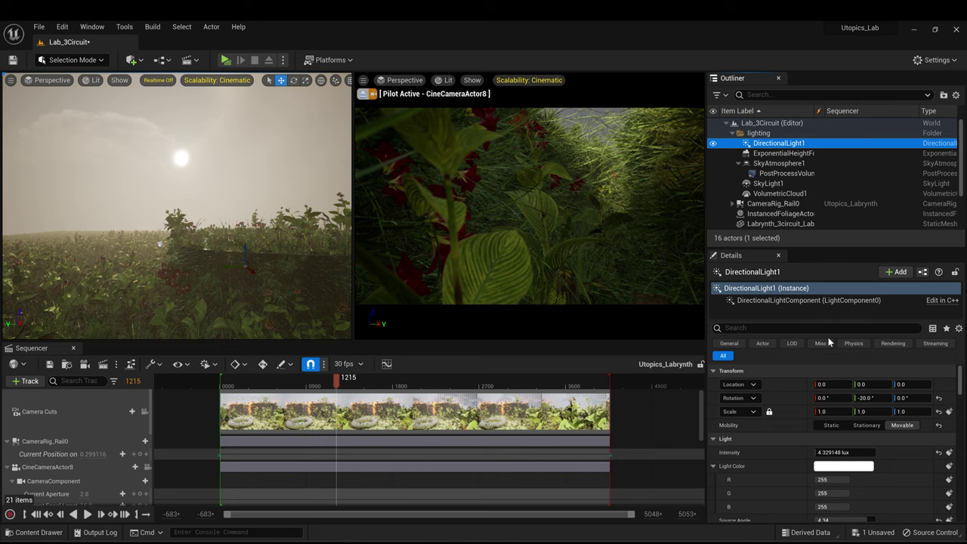
- Set DirectionalLight1's Volumetric Scattering Intensity to 1.69 and its Indirect Lighting Intensity to 5.88
{"action": "scroll", "coordinate": [775, 428], "scroll_direction": "down", "scroll_amount": 8}
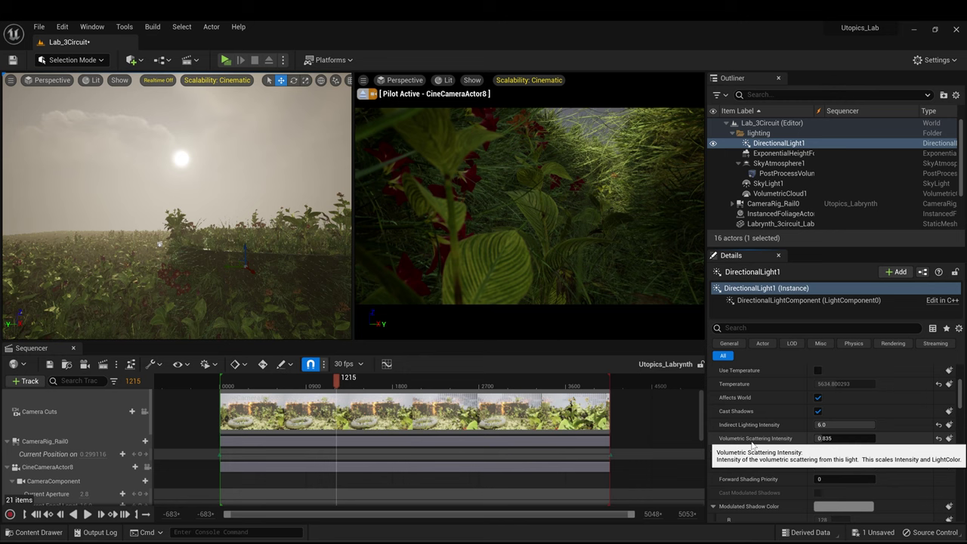
{"action": "left_click", "coordinate": [845, 438]}
{"action": "type", "text": "1.375"}
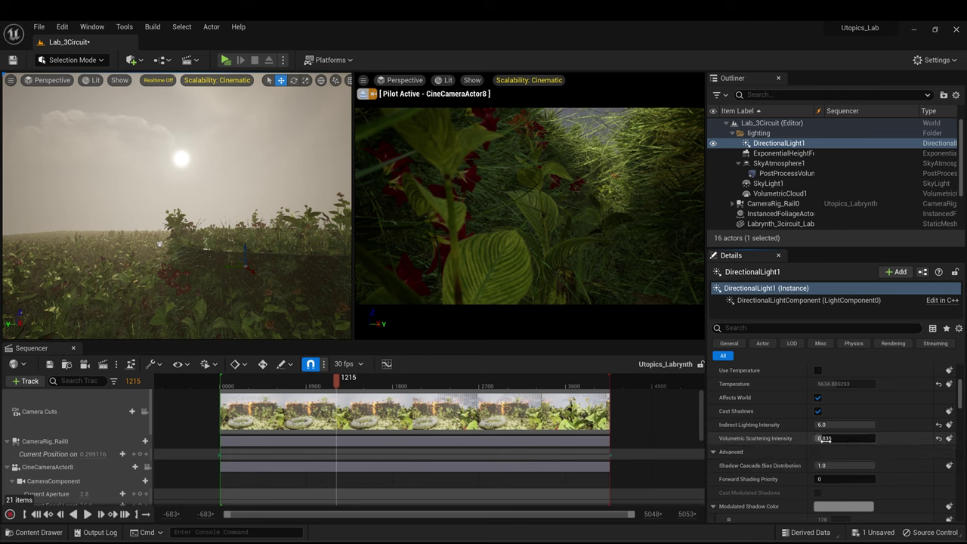
{"action": "key", "text": "Return"}
{"action": "mouse_move", "coordinate": [832, 438]}
{"action": "left_mouse_down"}
{"action": "mouse_move", "coordinate": [852, 426]}
{"action": "mouse_move", "coordinate": [816, 425]}
{"action": "mouse_move", "coordinate": [873, 425]}
{"action": "mouse_move", "coordinate": [831, 438]}
{"action": "left_mouse_up"}
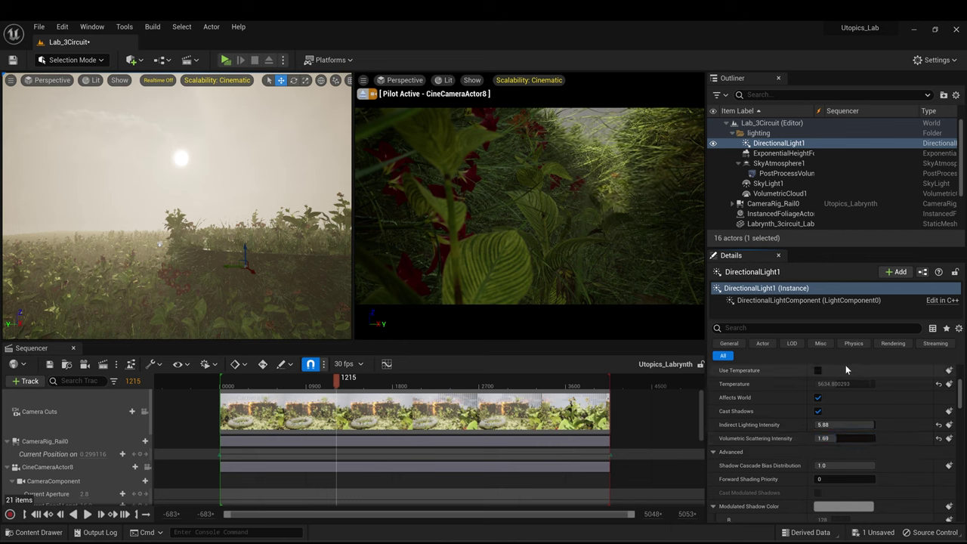
- Examine the Volumetric Fog settings of ExponentialHeightFog1, particularly its Scattering Distribution
{"action": "left_click", "coordinate": [777, 154]}
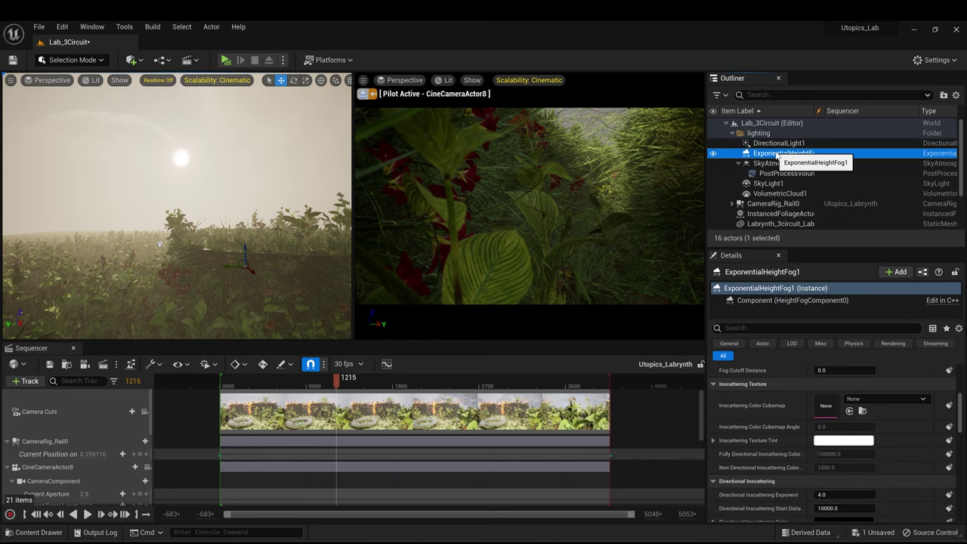
{"action": "scroll", "coordinate": [746, 447], "scroll_direction": "down", "scroll_amount": 2}
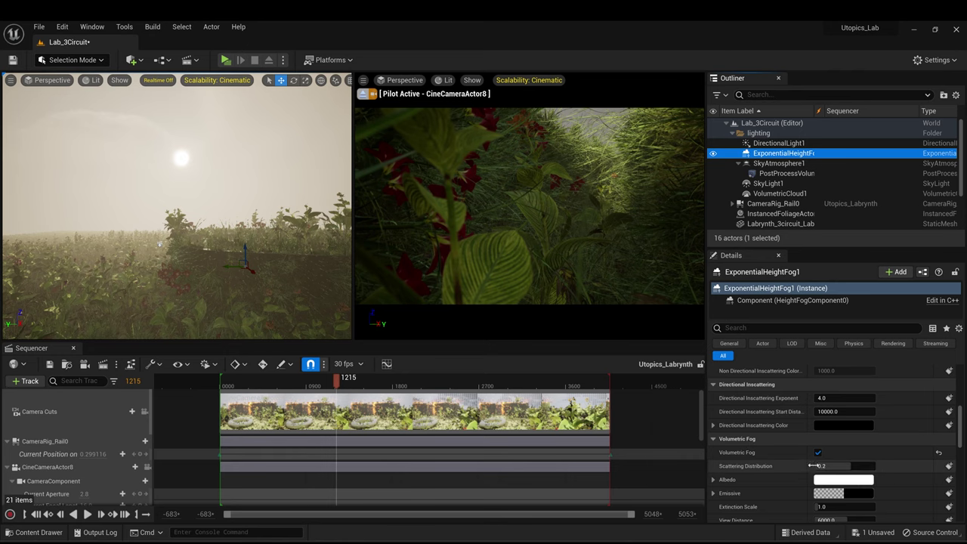
{"action": "mouse_move", "coordinate": [841, 465]}
{"action": "left_mouse_down"}
{"action": "mouse_move", "coordinate": [807, 466]}
{"action": "mouse_move", "coordinate": [846, 466]}
{"action": "left_mouse_up"}
{"action": "left_click", "coordinate": [846, 466]}
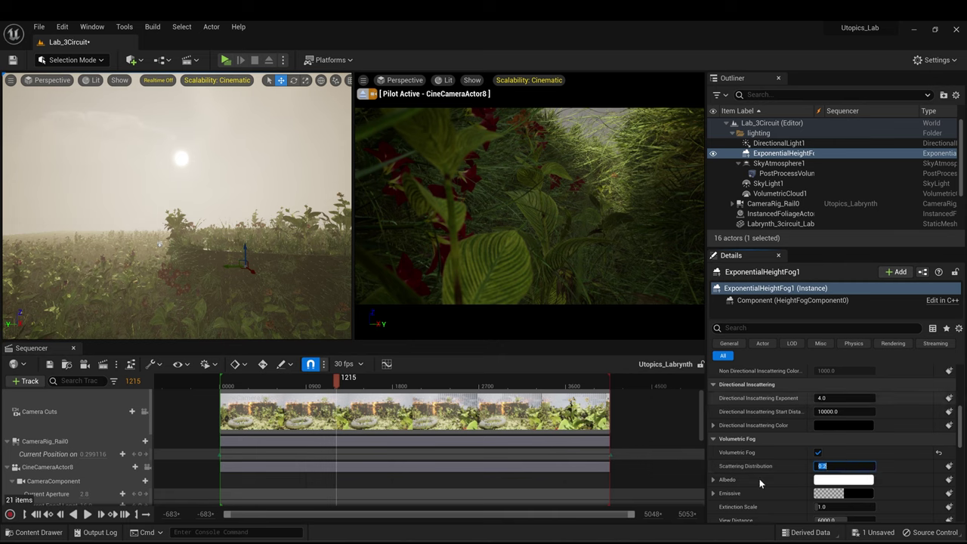
{"action": "scroll", "coordinate": [757, 491], "scroll_direction": "down", "scroll_amount": 1}
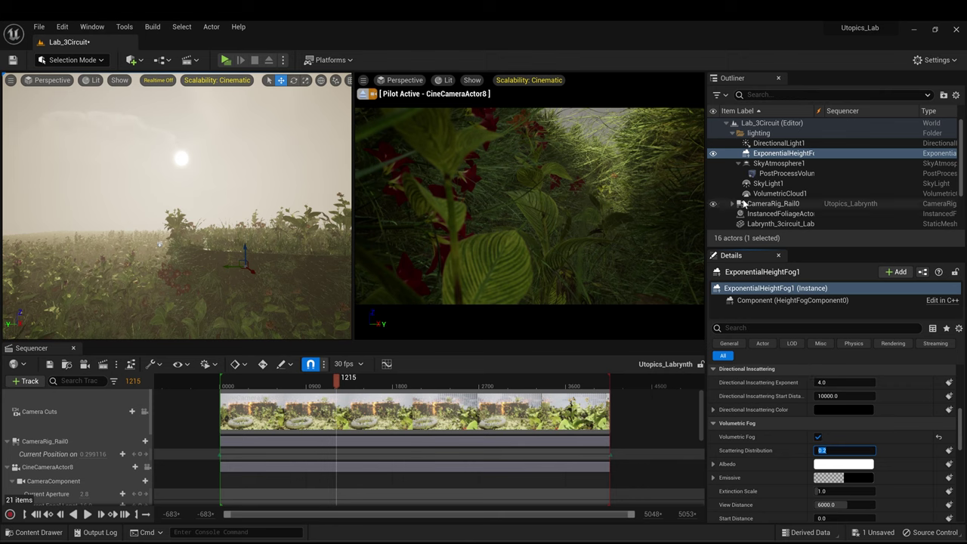
- Filter PostProcessVolume's properties for "lumen" and review its Lumen global illumination and reflection settings
{"action": "left_click", "coordinate": [767, 175]}
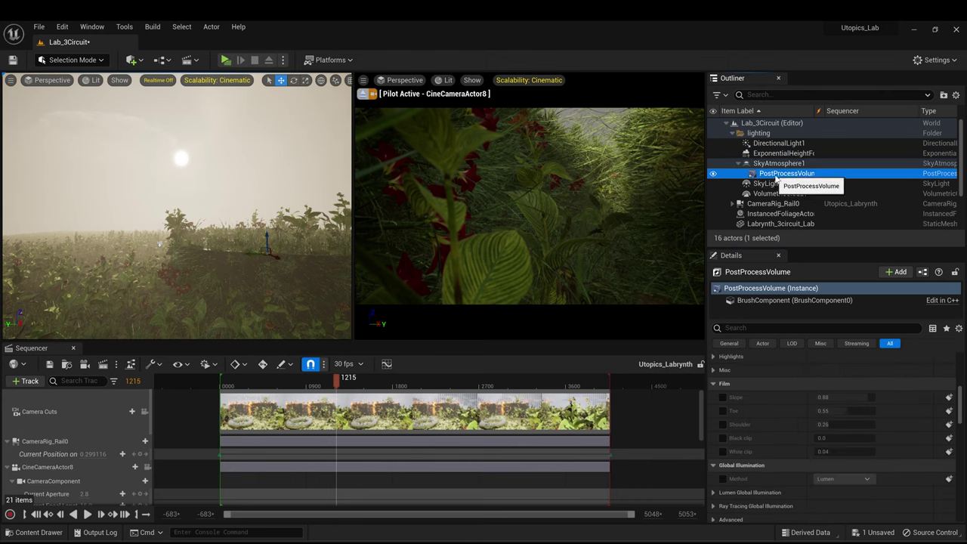
{"action": "left_click", "coordinate": [757, 328]}
{"action": "type", "text": "lumen"}
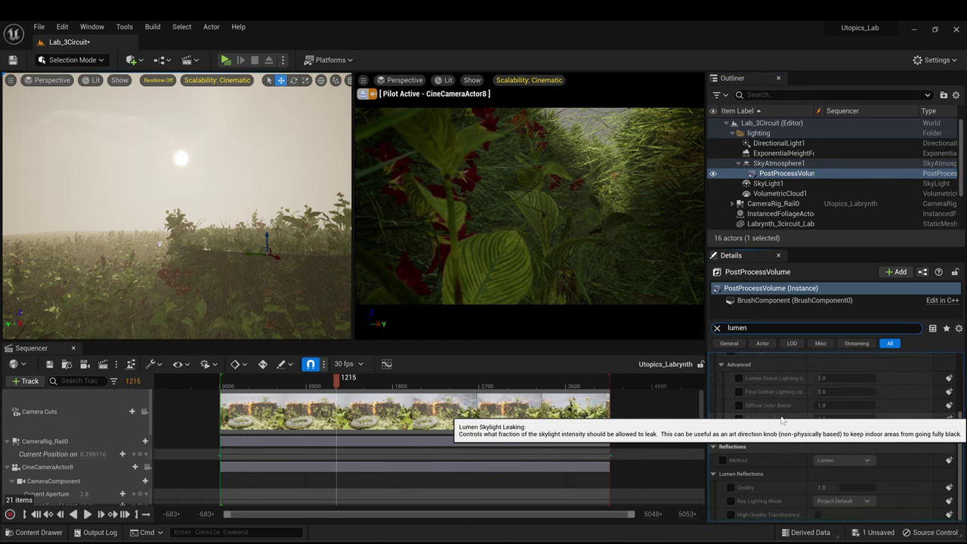
{"action": "scroll", "coordinate": [763, 382], "scroll_direction": "up", "scroll_amount": 3}
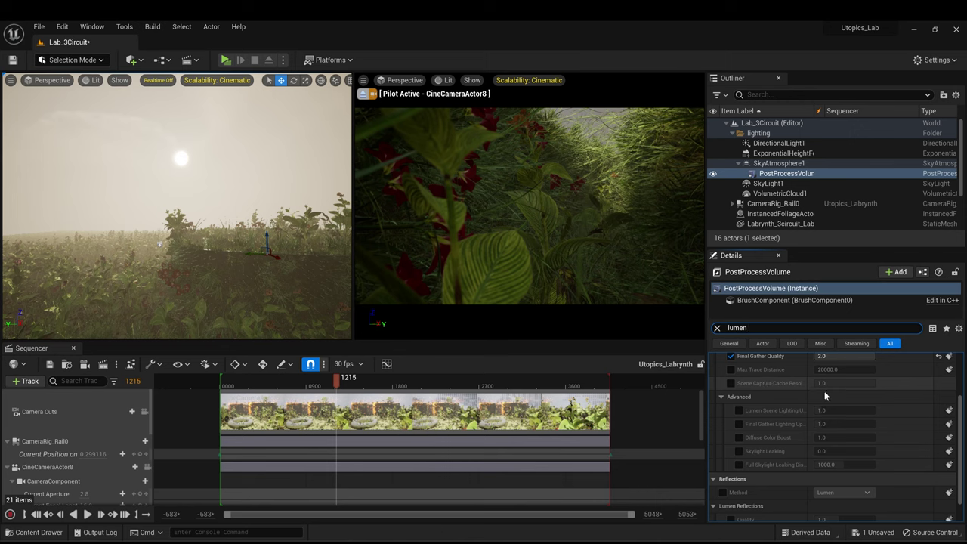
{"action": "scroll", "coordinate": [906, 368], "scroll_direction": "up", "scroll_amount": 3}
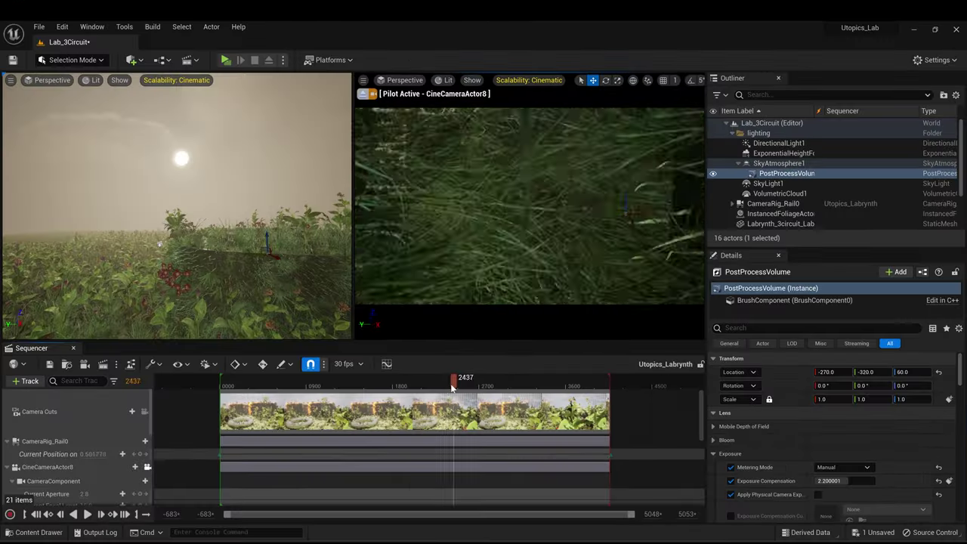
- Move the sequence to frame 1975 and set DirectionalLight1's Y rotation to -10° for a lower sun
{"action": "left_click_drag", "start_coordinate": [450, 385], "coordinate": [406, 385]}
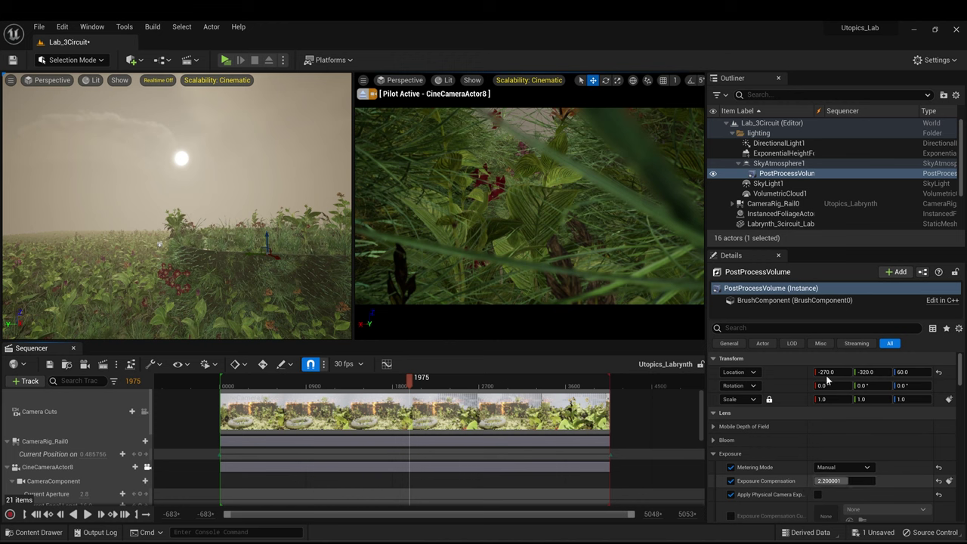
{"action": "left_click", "coordinate": [779, 144]}
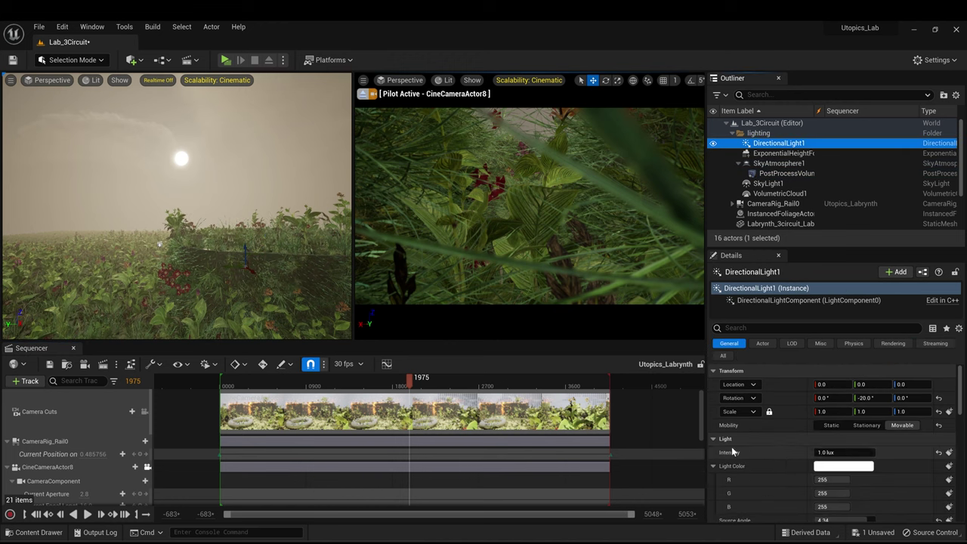
{"action": "left_click", "coordinate": [838, 452]}
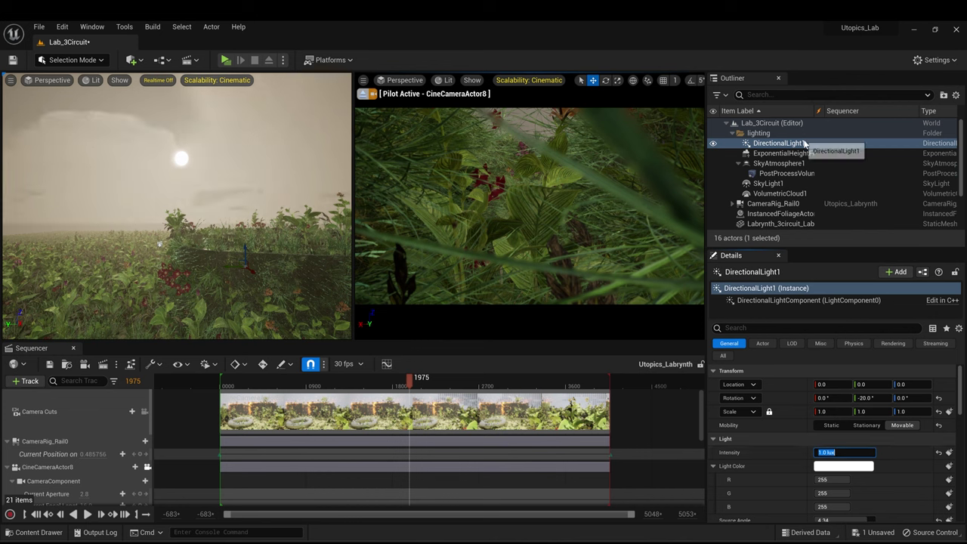
{"action": "left_click", "coordinate": [779, 144]}
{"action": "left_click", "coordinate": [884, 401]}
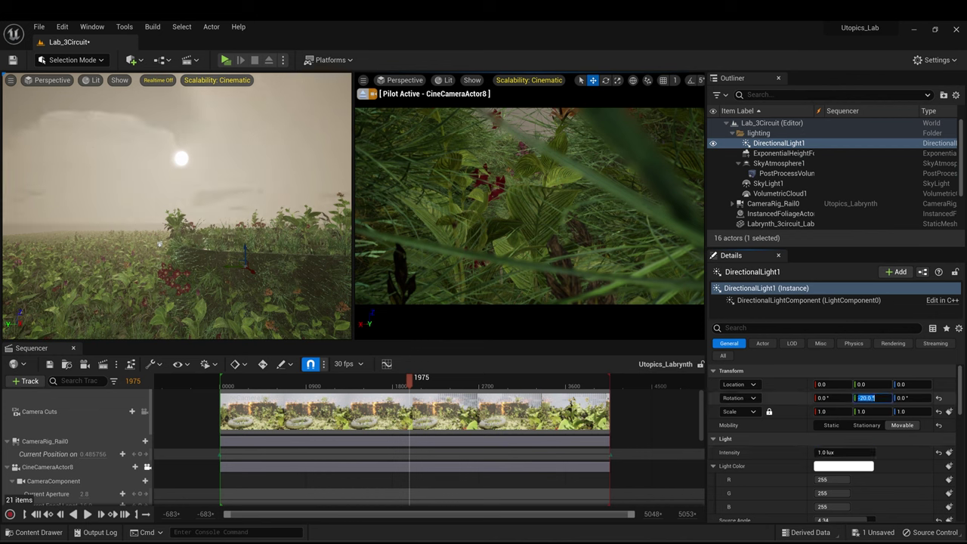
{"action": "type", "text": "-10"}
{"action": "key", "text": "Return"}
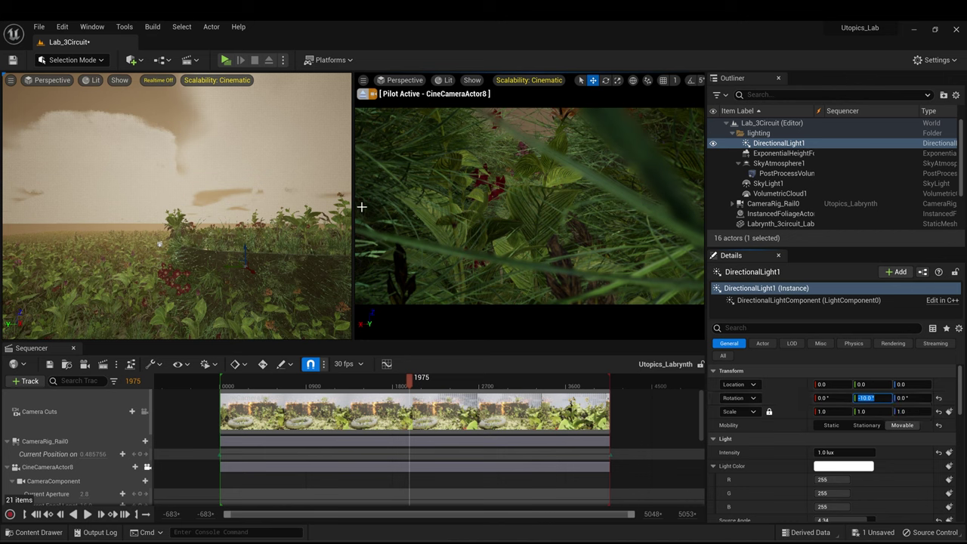
- Review the PostProcessVolume and DirectionalLight1 settings against the camera view at frame 158
{"action": "left_click", "coordinate": [863, 399]}
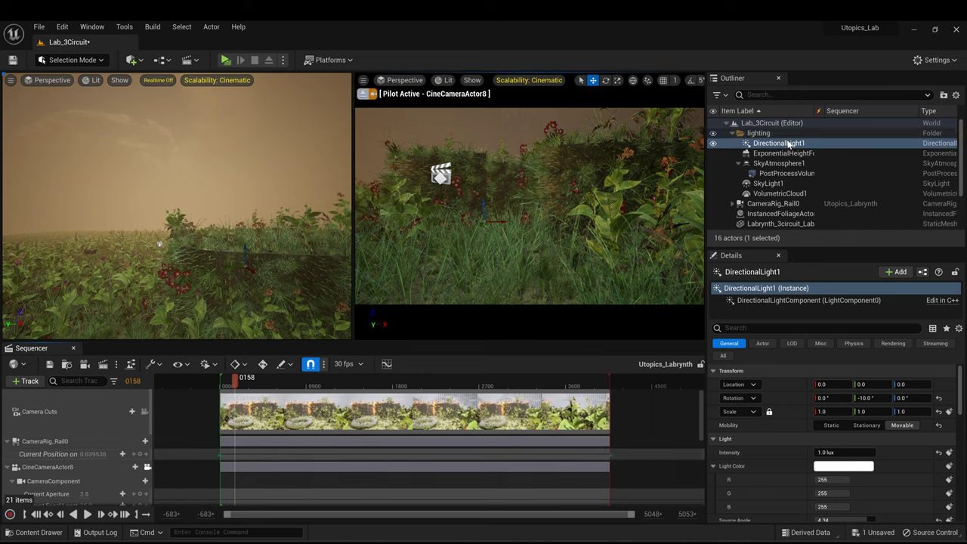
{"action": "left_click", "coordinate": [800, 176]}
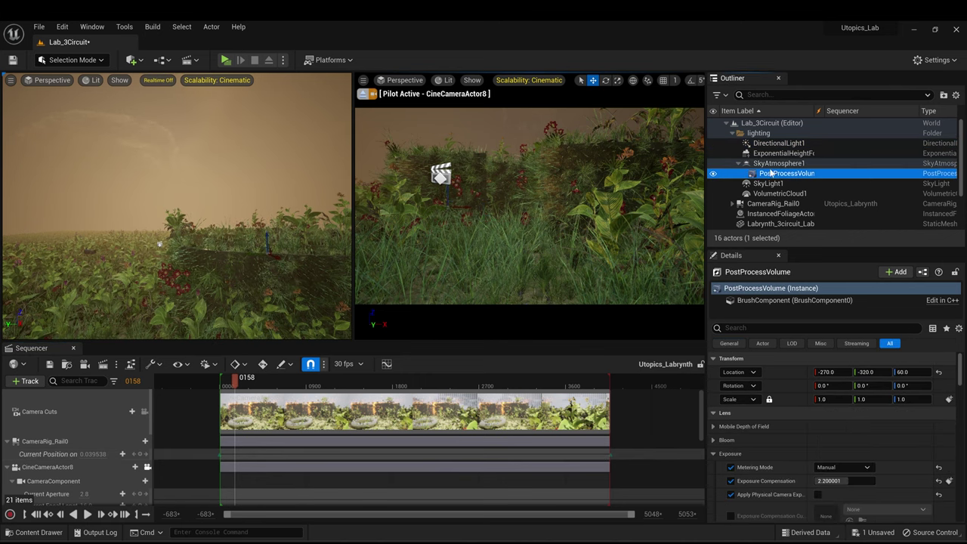
{"action": "left_click", "coordinate": [771, 144]}
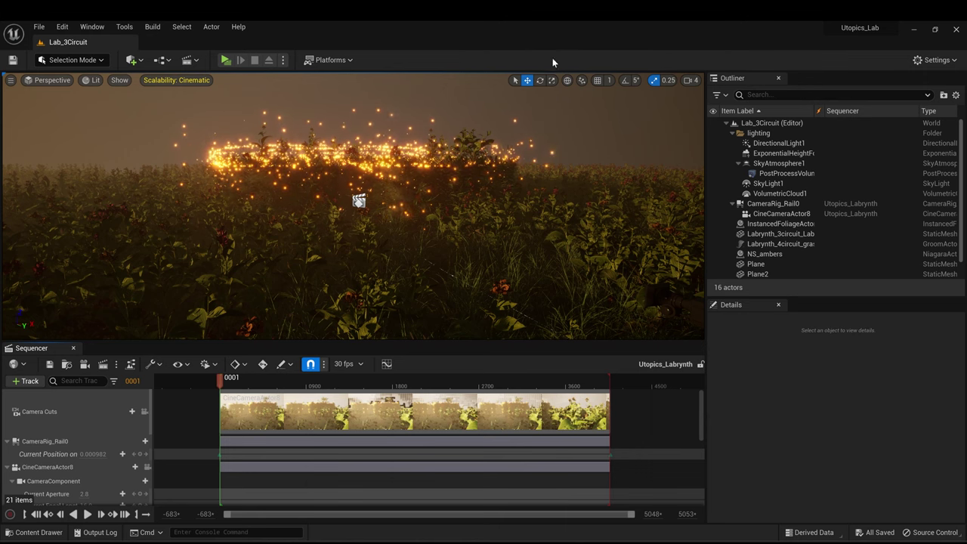
- Inspect the glowing ember particles around the labyrinth hedges and hide the NS_ambers particle system
{"action": "mouse_move", "coordinate": [487, 179]}
{"action": "right_mouse_down"}
{"action": "mouse_move", "coordinate": [506, 164]}
{"action": "mouse_move", "coordinate": [494, 175]}
{"action": "right_mouse_up"}
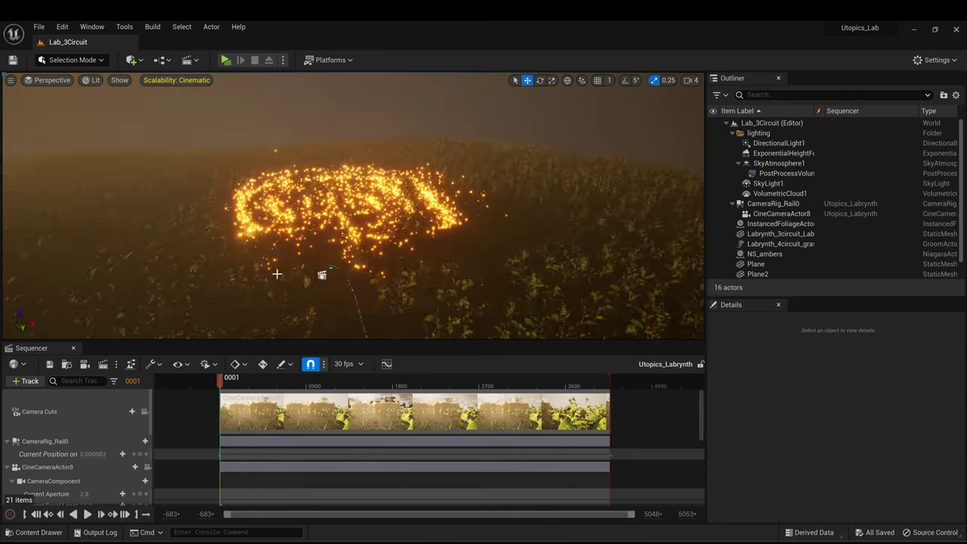
{"action": "scroll", "coordinate": [278, 275], "scroll_direction": "up", "scroll_amount": 3}
{"action": "right_click_drag", "start_coordinate": [277, 274], "coordinate": [255, 272]}
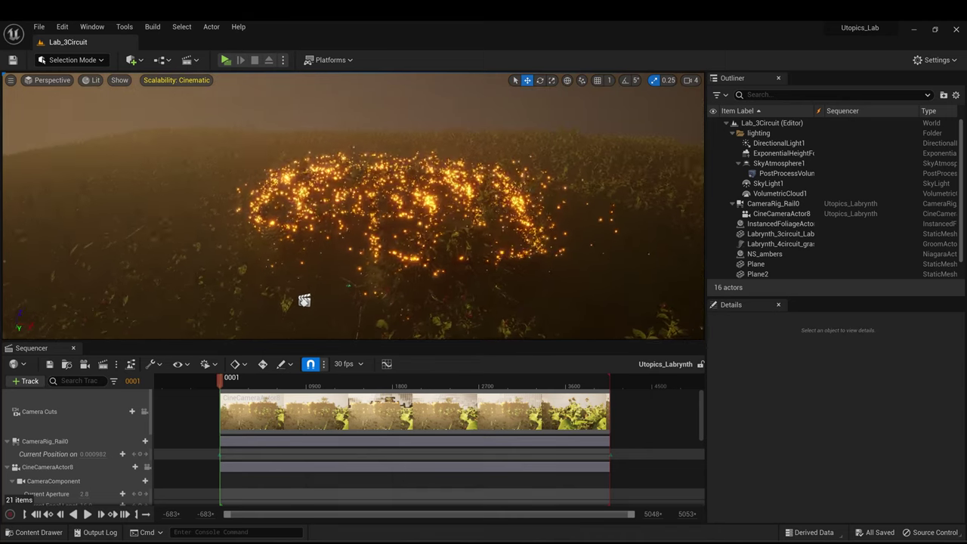
{"action": "scroll", "coordinate": [363, 260], "scroll_direction": "down", "scroll_amount": 2}
{"action": "right_click_drag", "start_coordinate": [363, 259], "coordinate": [452, 246]}
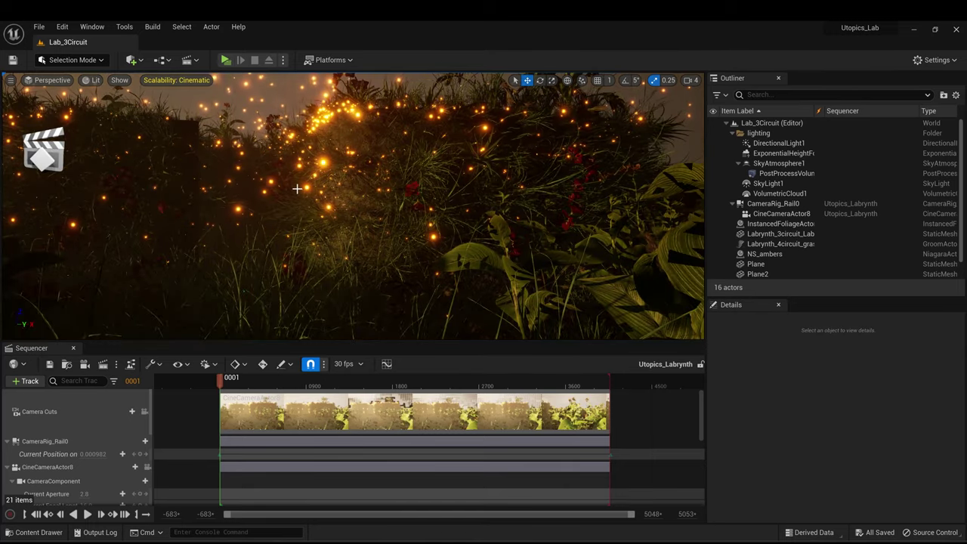
{"action": "right_click_drag", "start_coordinate": [295, 159], "coordinate": [296, 121]}
{"action": "key", "text": "s"}
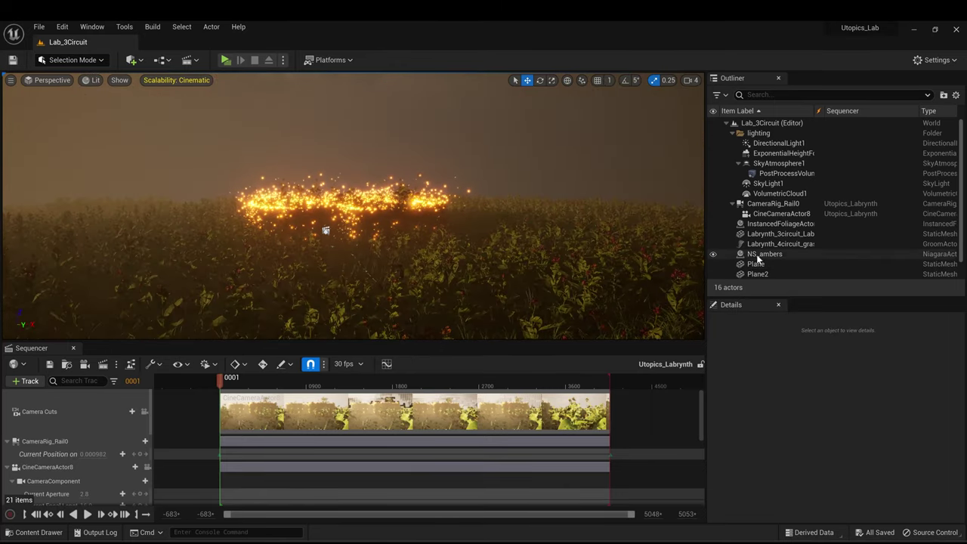
{"action": "left_click", "coordinate": [755, 255]}
{"action": "left_click", "coordinate": [714, 254]}
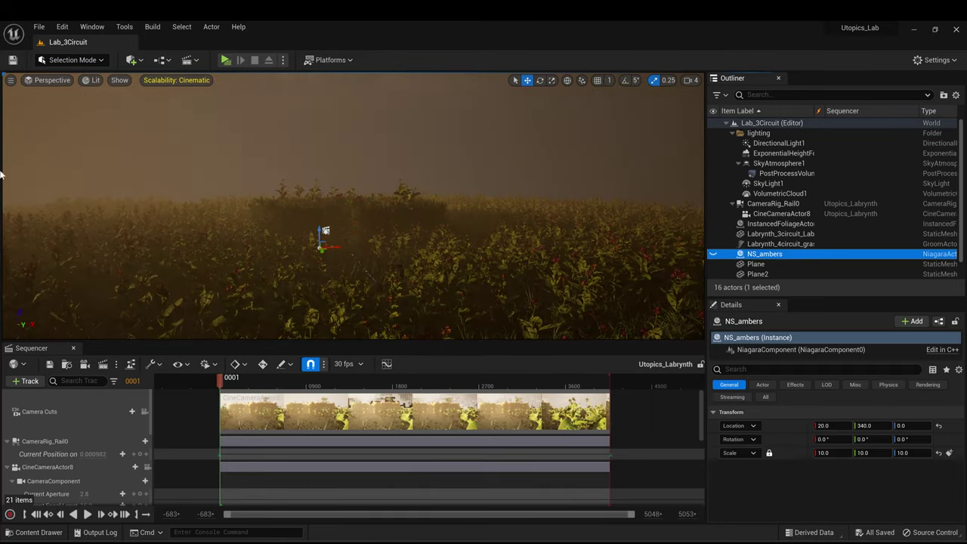
- Split the viewport into two side-by-side panes and show the CineCameraActor8 view in the second pane
{"action": "left_click", "coordinate": [11, 81]}
{"action": "mouse_move", "coordinate": [45, 319]}
{"action": "left_click", "coordinate": [161, 381]}
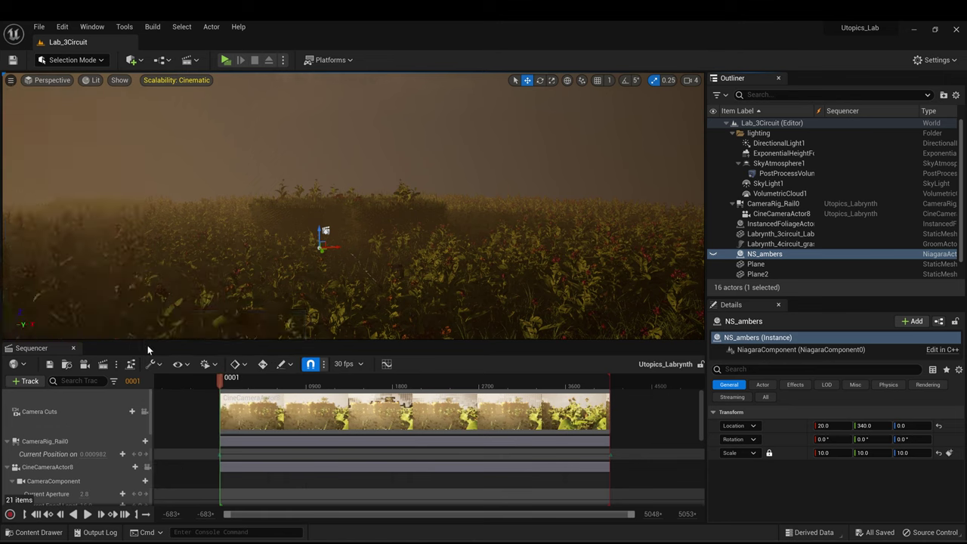
{"action": "left_click", "coordinate": [404, 80]}
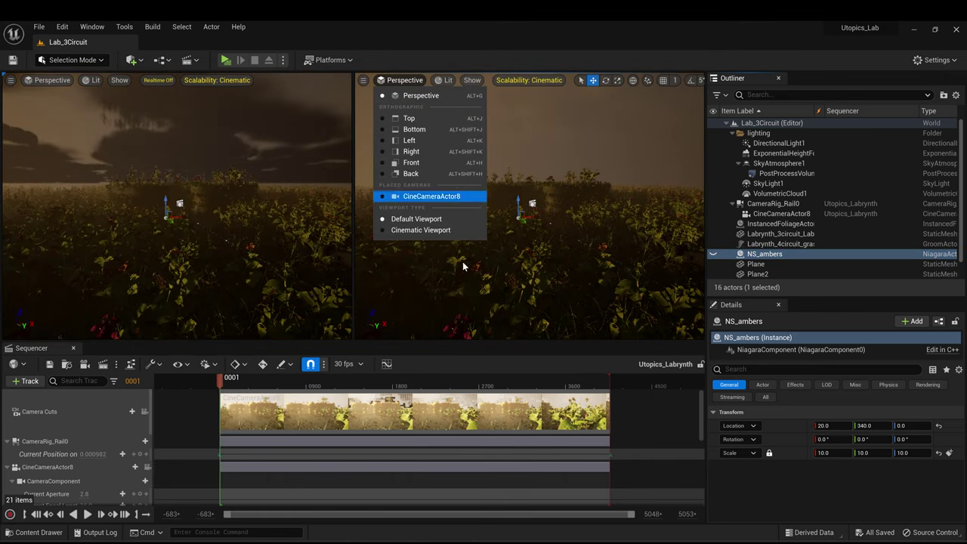
{"action": "left_click", "coordinate": [433, 196]}
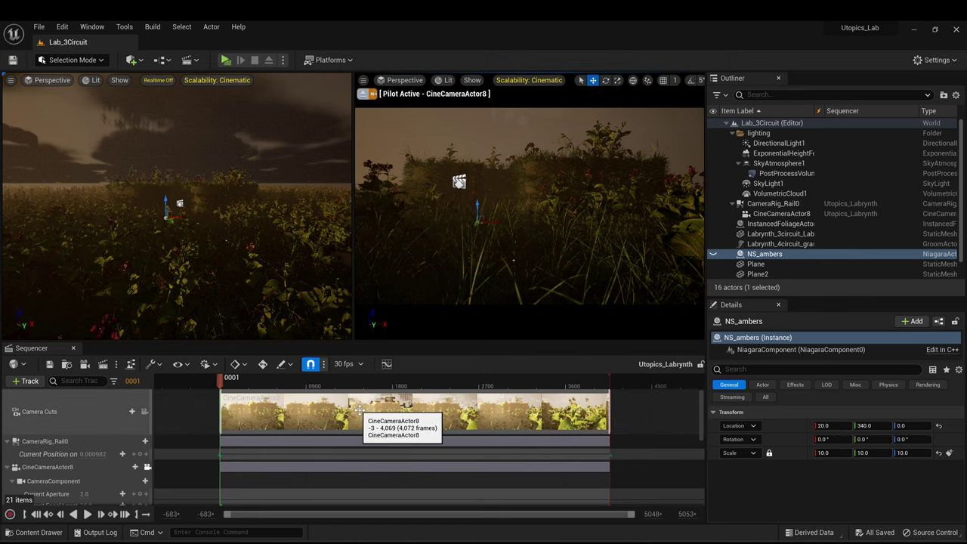
- Create a Niagara System from the Fountain emitter template in the FX folder and name it NS_Example
{"action": "key", "text": "ctrl+space"}
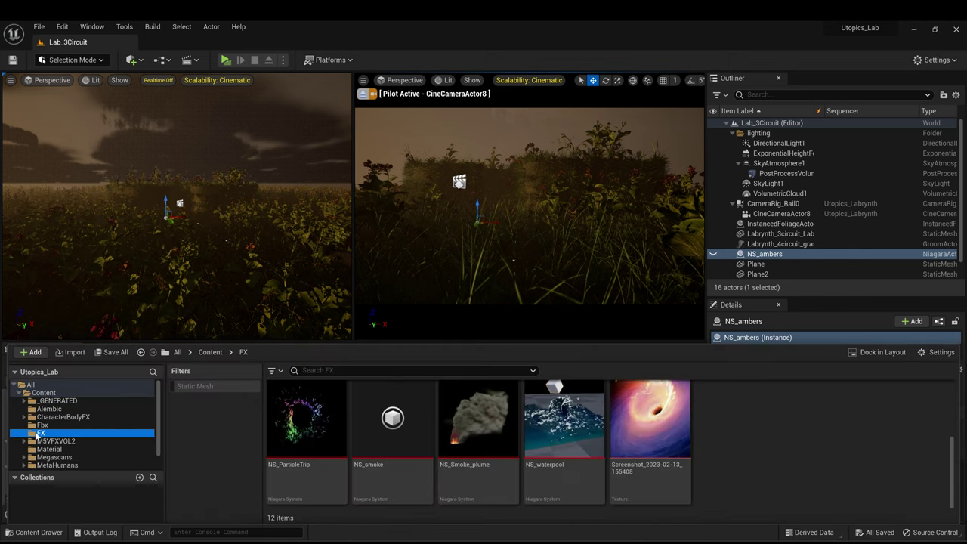
{"action": "right_click", "coordinate": [771, 435]}
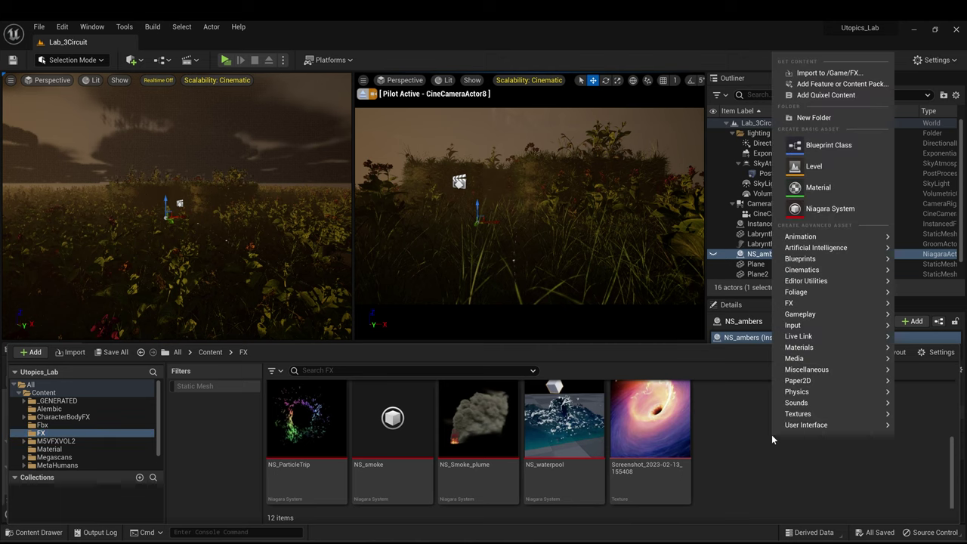
{"action": "left_click", "coordinate": [831, 209]}
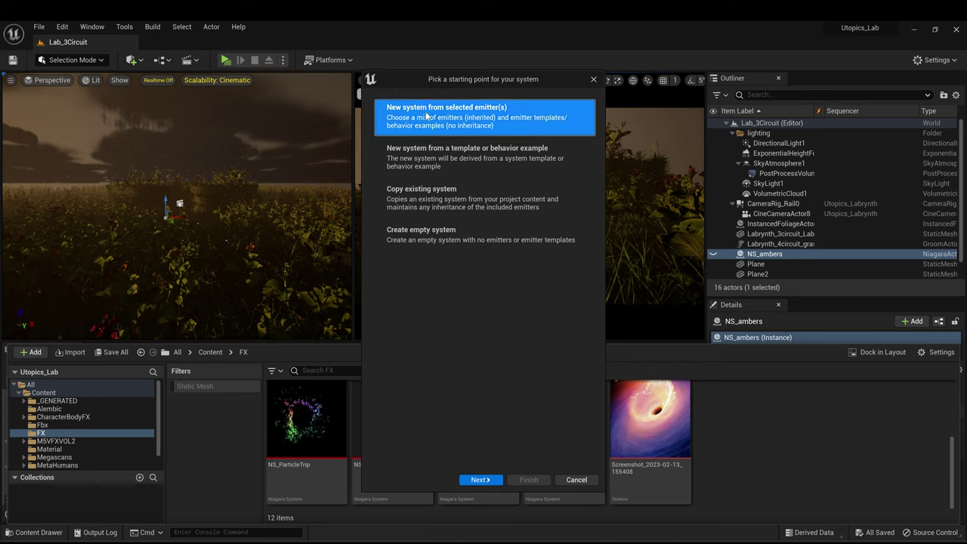
{"action": "left_click", "coordinate": [477, 480]}
{"action": "scroll", "coordinate": [503, 408], "scroll_direction": "down", "scroll_amount": 2}
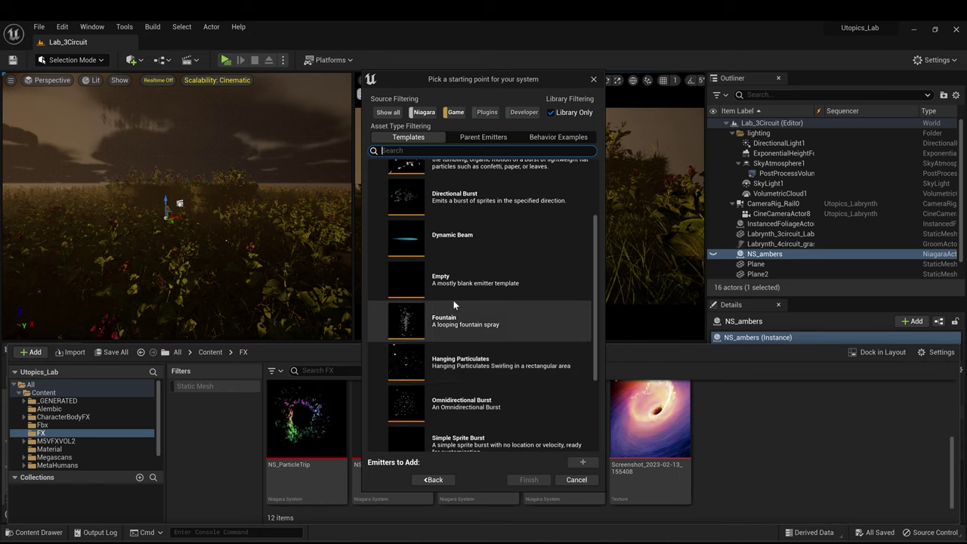
{"action": "left_click", "coordinate": [451, 325]}
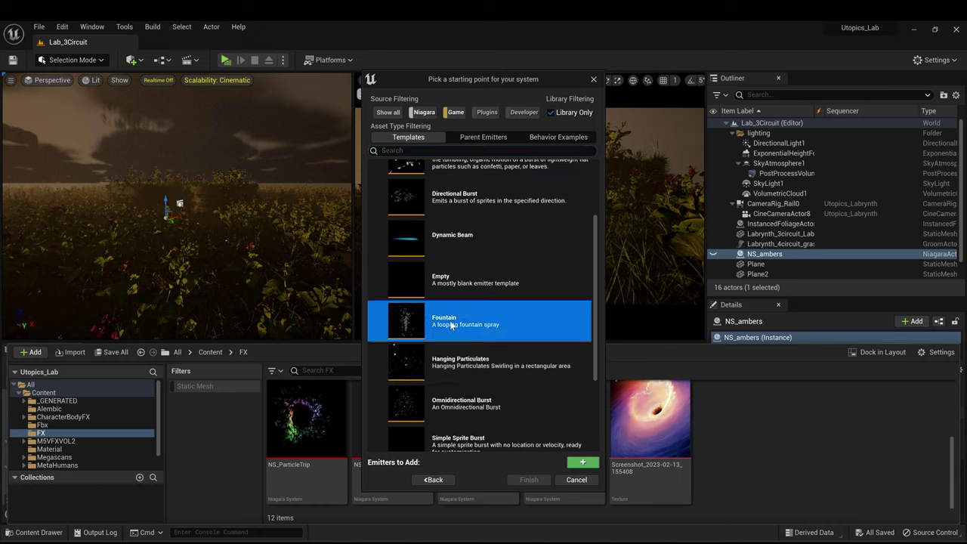
{"action": "left_click", "coordinate": [582, 461]}
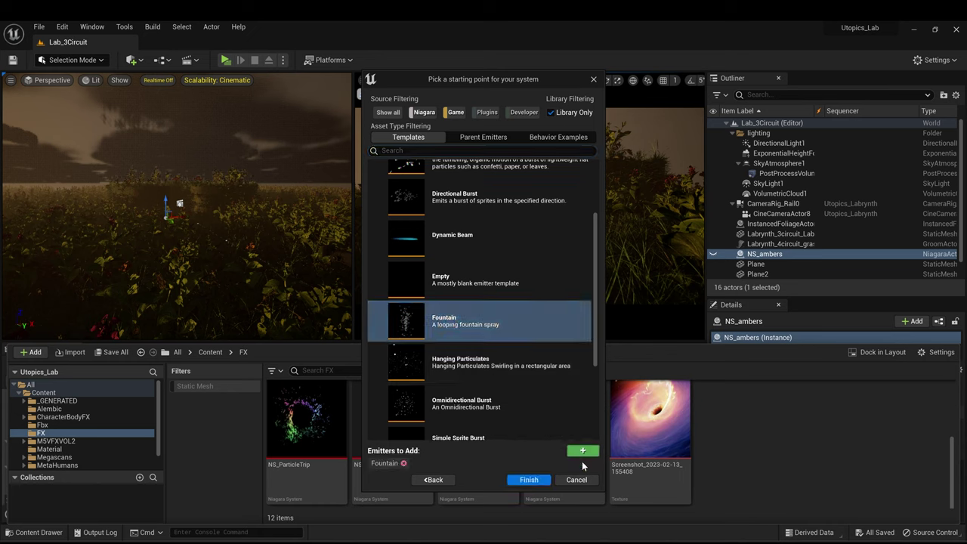
{"action": "left_click", "coordinate": [542, 482]}
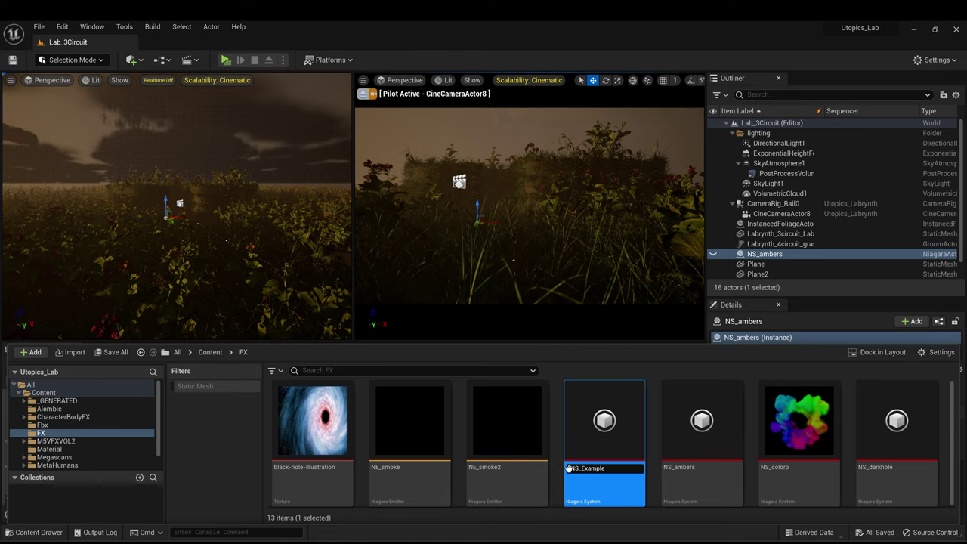
{"action": "key", "text": "Return"}
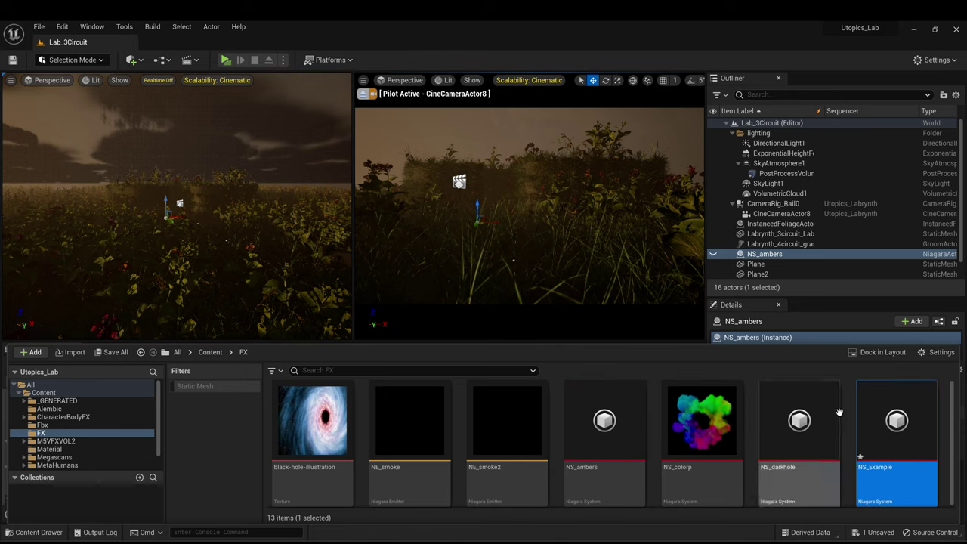
- Open the NS_Example particle system in the Niagara editor
{"action": "double_click", "coordinate": [893, 422]}
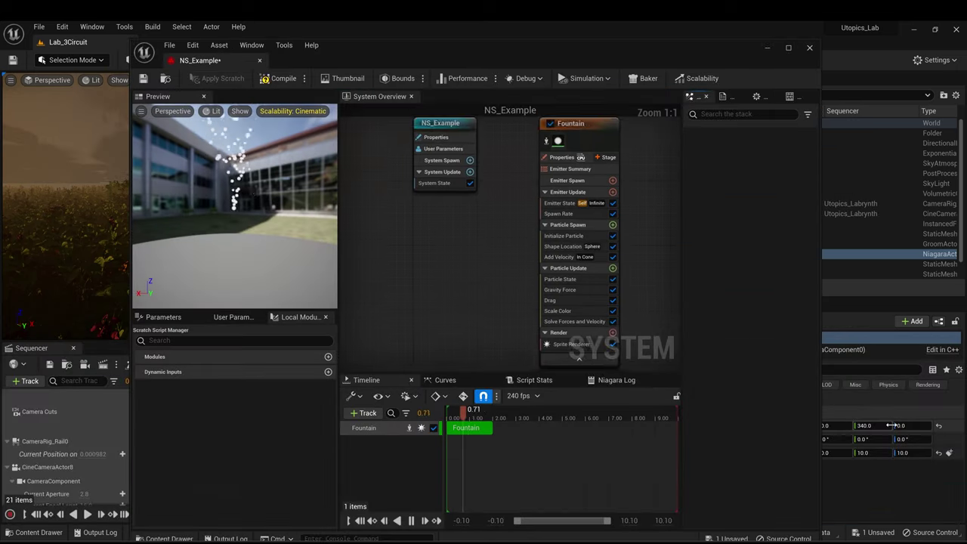
{"action": "left_click_drag", "start_coordinate": [436, 52], "coordinate": [357, 56]}
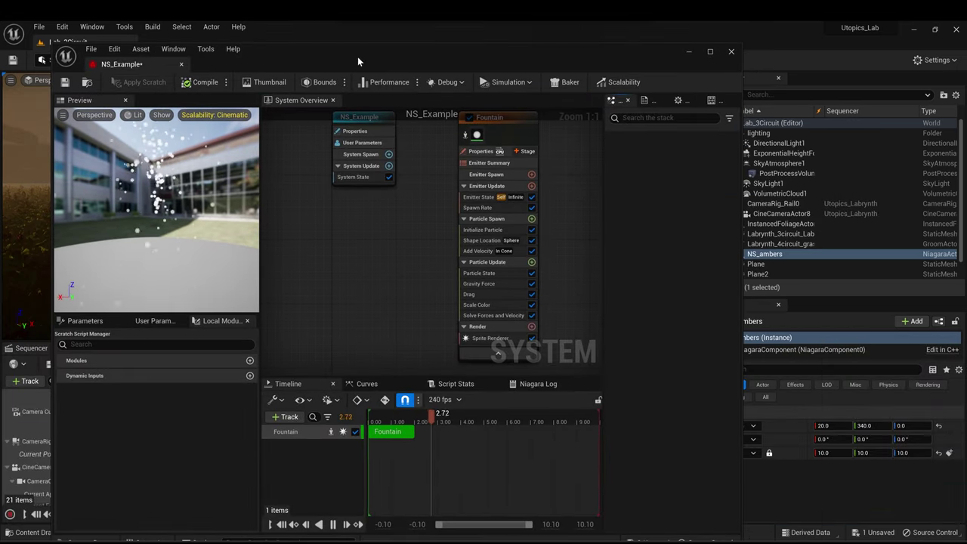
{"action": "scroll", "coordinate": [379, 314], "scroll_direction": "down", "scroll_amount": 3}
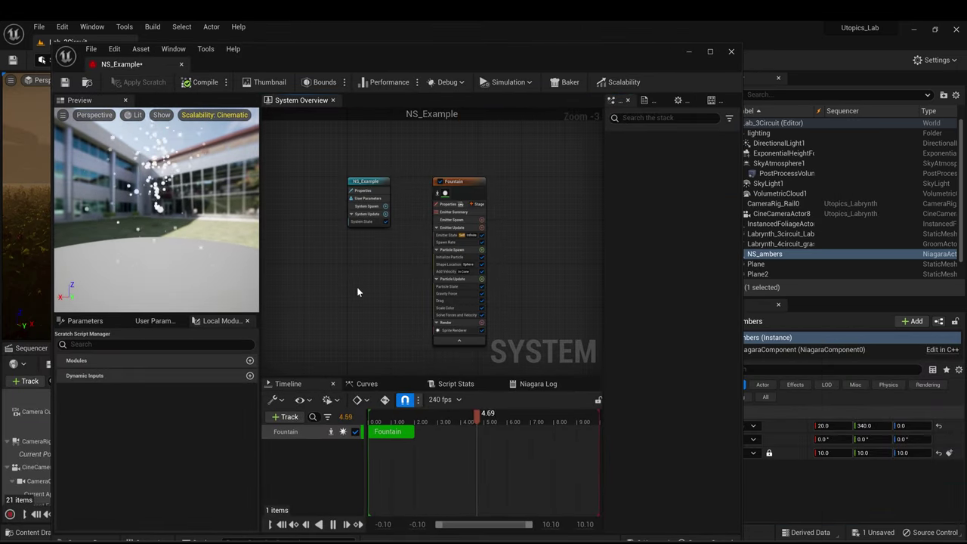
{"action": "scroll", "coordinate": [367, 285], "scroll_direction": "up", "scroll_amount": 1}
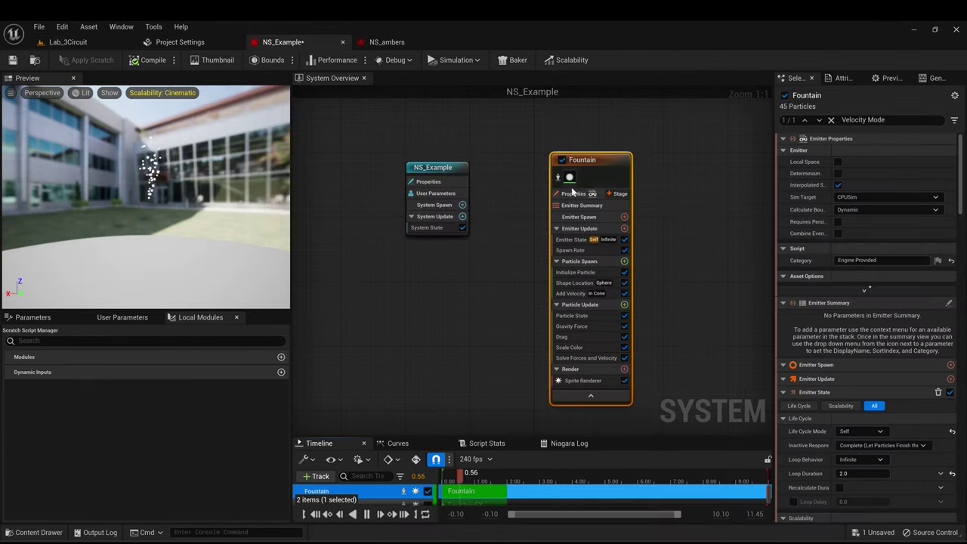
- In the Fountain emitter's properties, set Sim Target to GPUCompute Sim and the bounds calculation mode to Fixed
{"action": "left_click", "coordinate": [572, 194]}
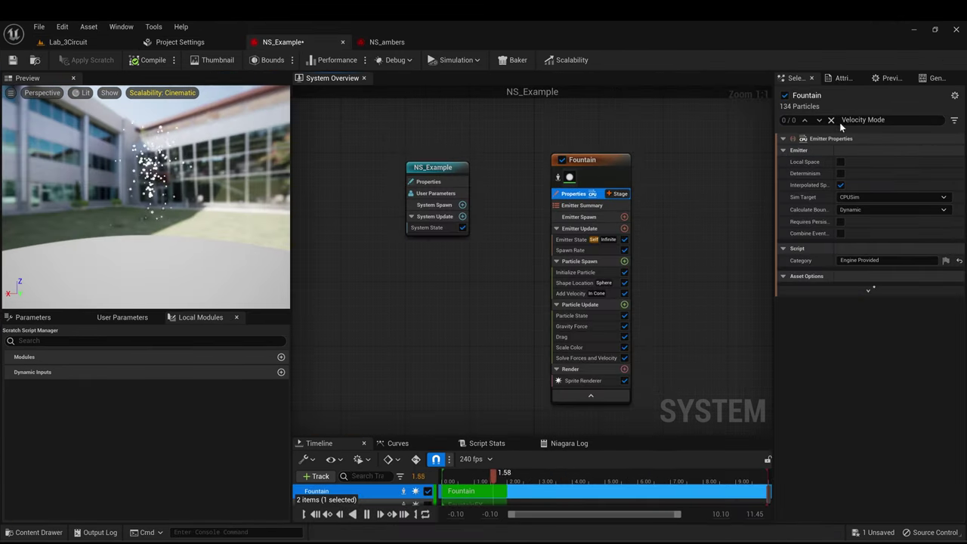
{"action": "left_click", "coordinate": [844, 198]}
{"action": "left_click", "coordinate": [848, 210]}
{"action": "left_click", "coordinate": [848, 197]}
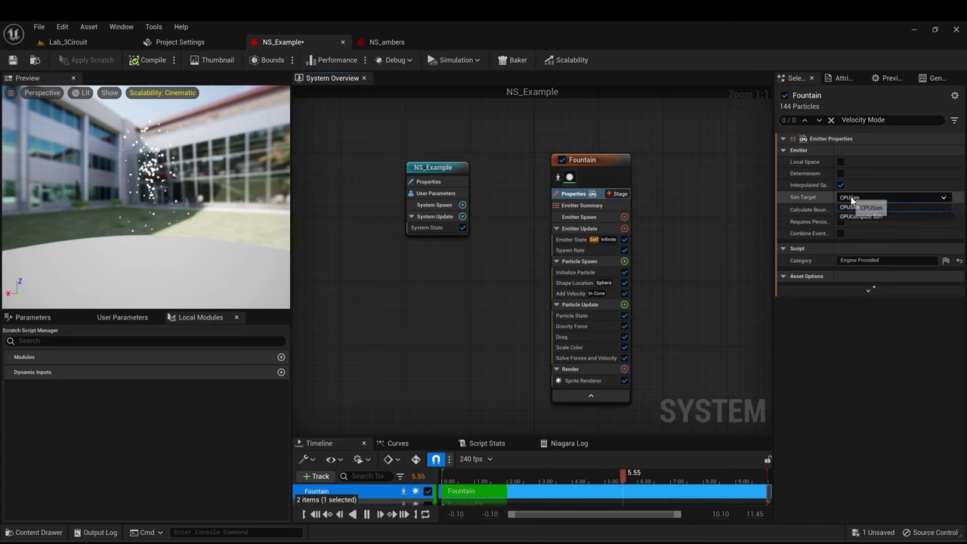
{"action": "left_click", "coordinate": [848, 218]}
{"action": "left_click", "coordinate": [849, 236]}
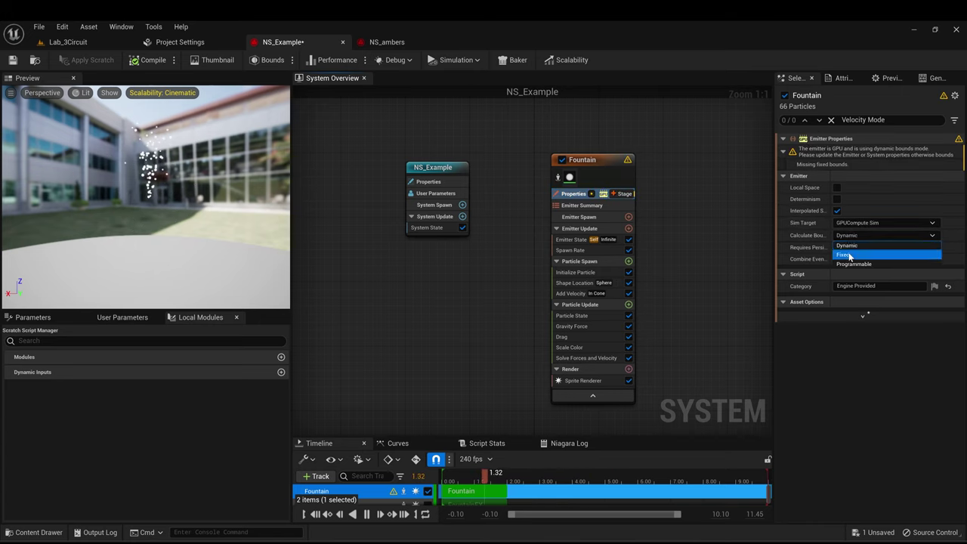
{"action": "left_click", "coordinate": [852, 260]}
{"action": "left_click", "coordinate": [786, 220]}
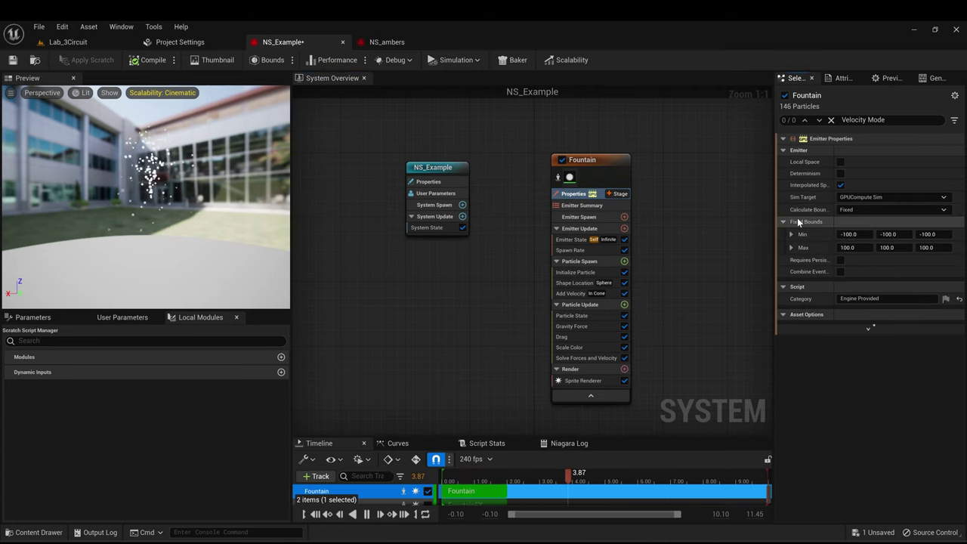
- Set the Life Cycle Mode of the Fountain's Emitter State to System
{"action": "left_click", "coordinate": [608, 240]}
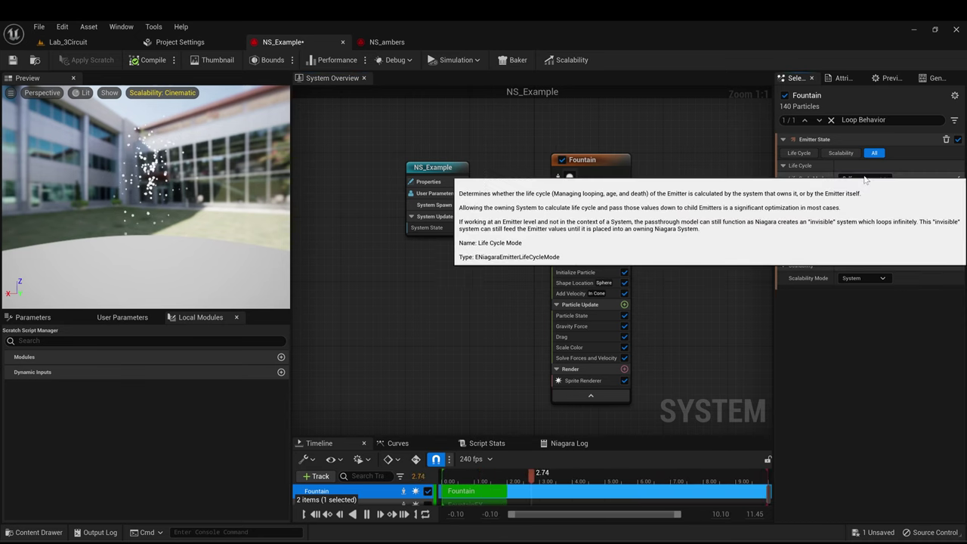
{"action": "left_click", "coordinate": [861, 179]}
{"action": "left_click", "coordinate": [860, 194]}
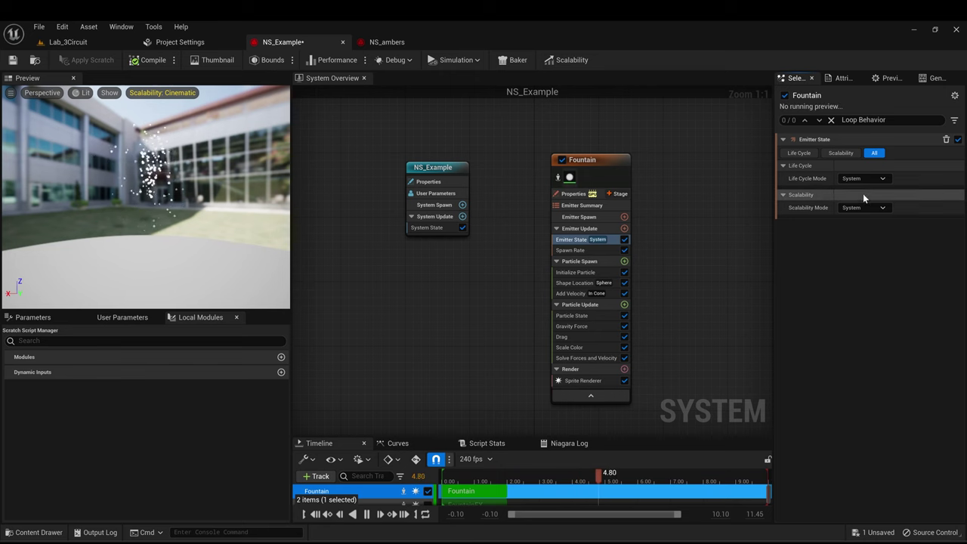
- Add a Static Mesh Location module to the Fountain's Particle Spawn group, searching the modules for "mesh"
{"action": "left_click", "coordinate": [579, 261]}
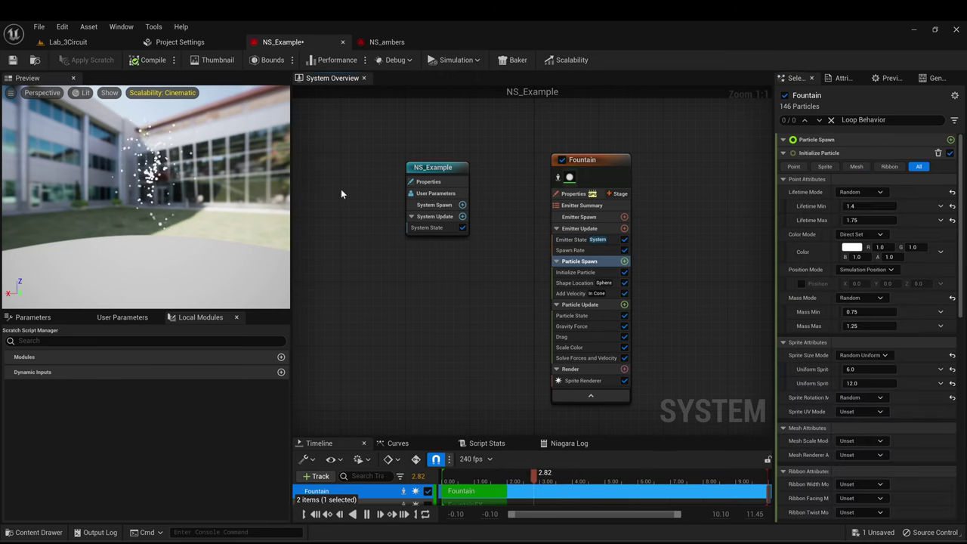
{"action": "left_click", "coordinate": [624, 260]}
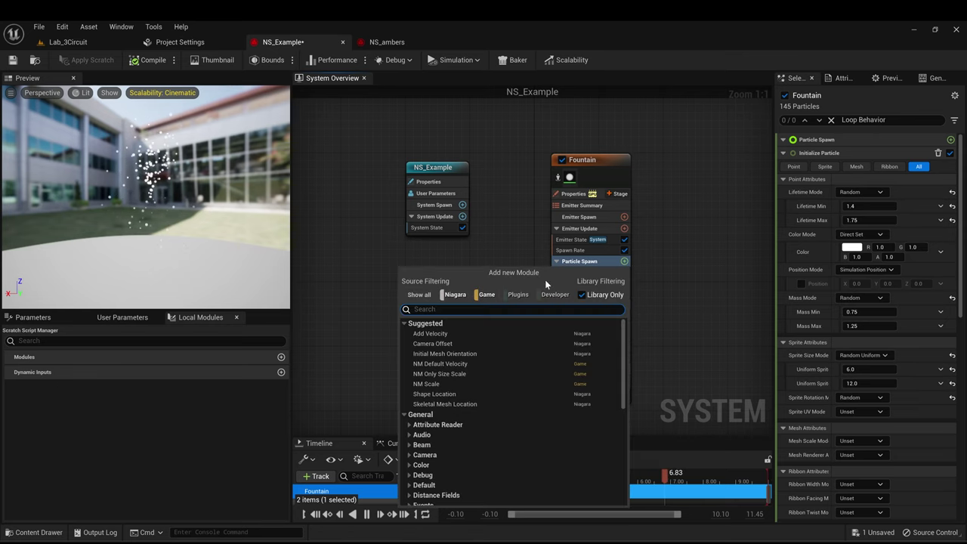
{"action": "type", "text": "mesh"}
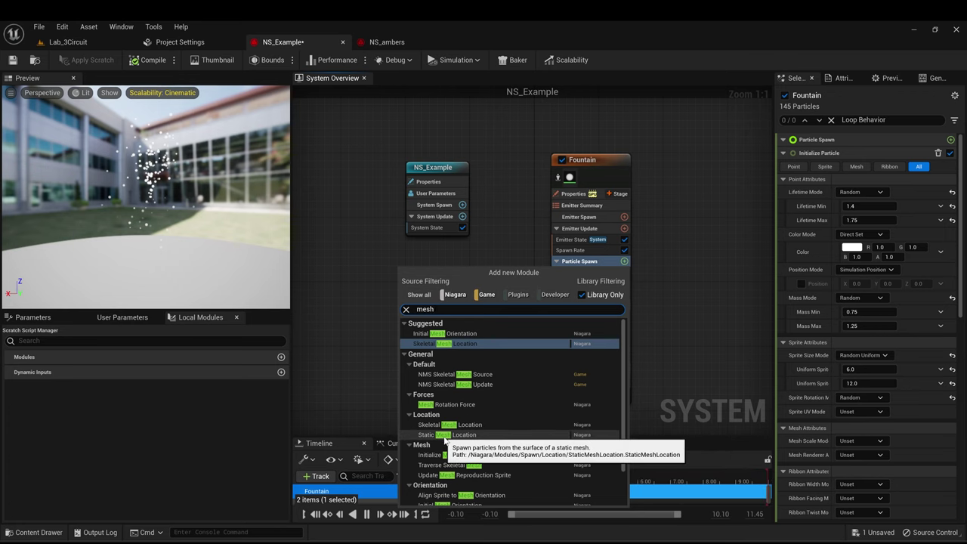
{"action": "left_click", "coordinate": [450, 435]}
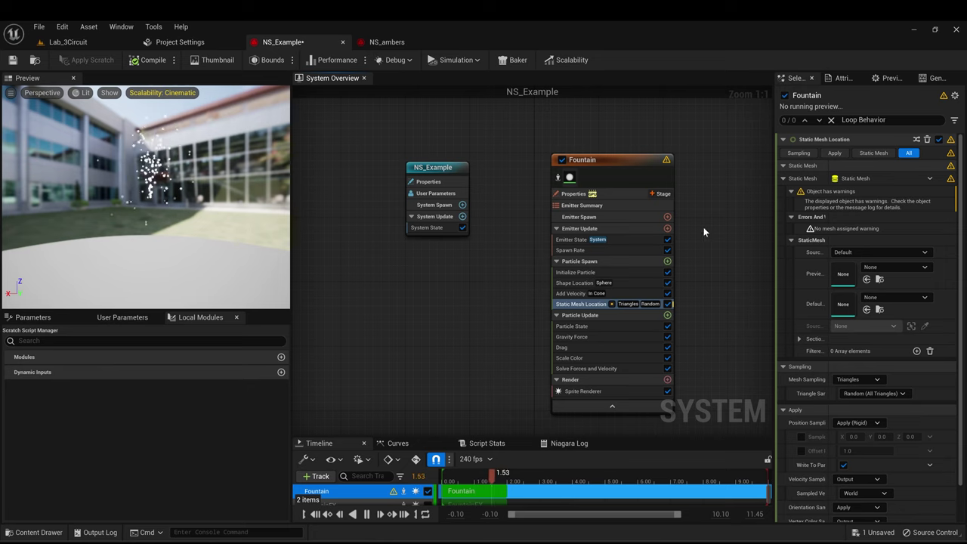
- Assign the Labrynth_3circuit_Lab_working mesh from the Fbx folder as both the preview and default mesh of Static Mesh Location
{"action": "left_click", "coordinate": [858, 263]}
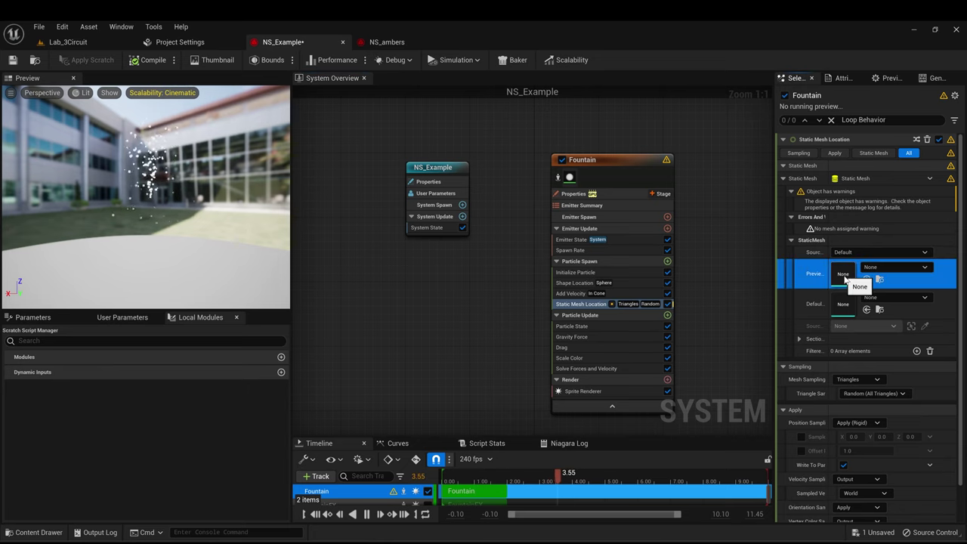
{"action": "left_click", "coordinate": [34, 532]}
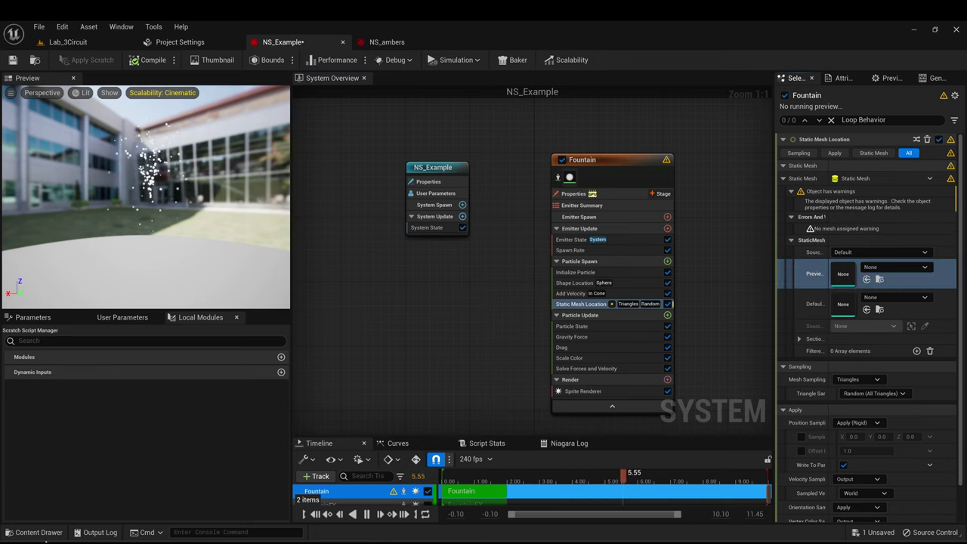
{"action": "left_click", "coordinate": [42, 441]}
{"action": "left_click", "coordinate": [43, 432]}
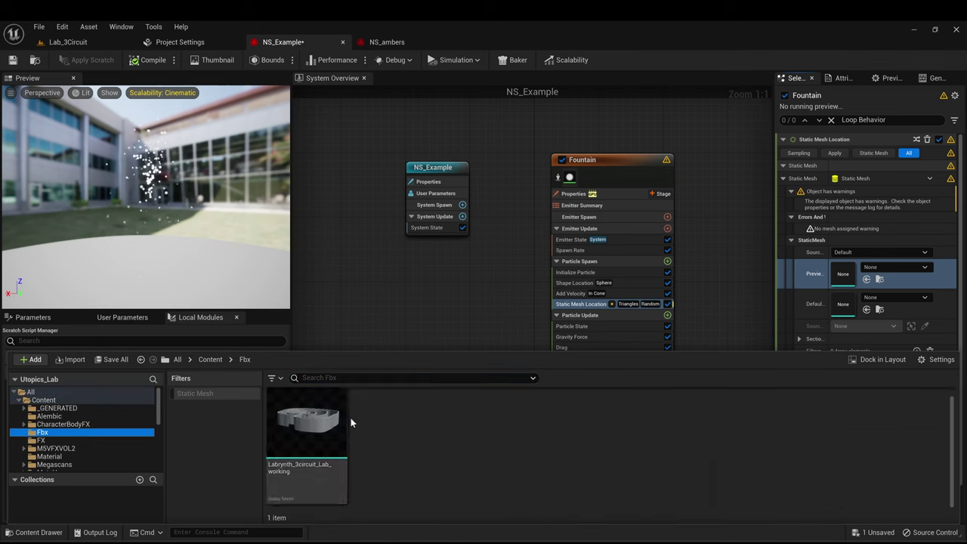
{"action": "left_click_drag", "start_coordinate": [317, 423], "coordinate": [865, 281]}
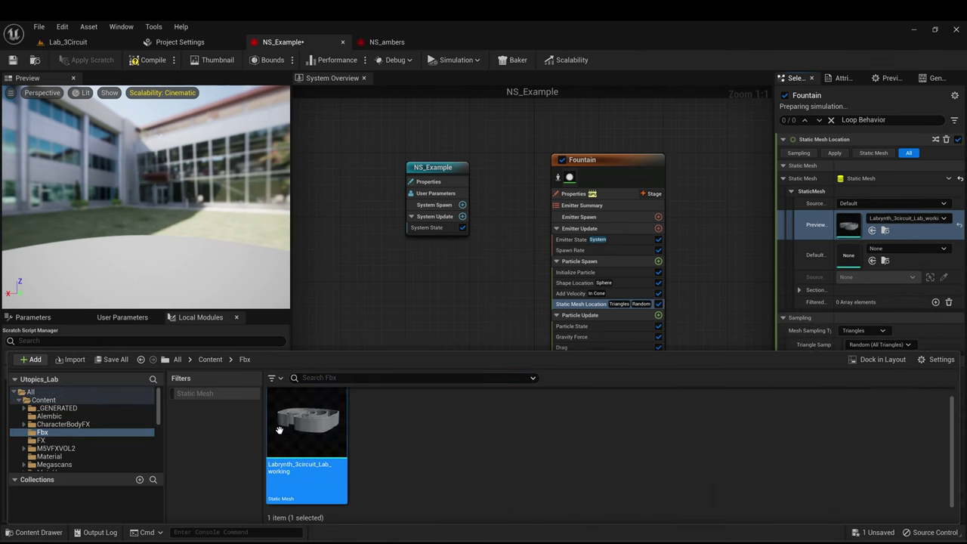
{"action": "left_click_drag", "start_coordinate": [306, 423], "coordinate": [853, 257]}
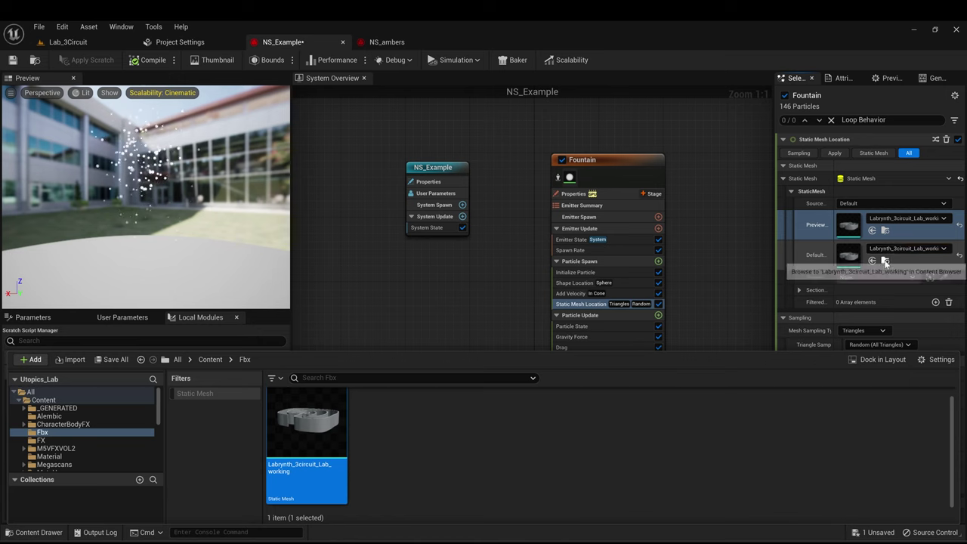
- Set the Fountain's Gravity Force Z to 1.0 and its Add Velocity speed range to minimum 1.0 and maximum 5.0
{"action": "left_click", "coordinate": [571, 336]}
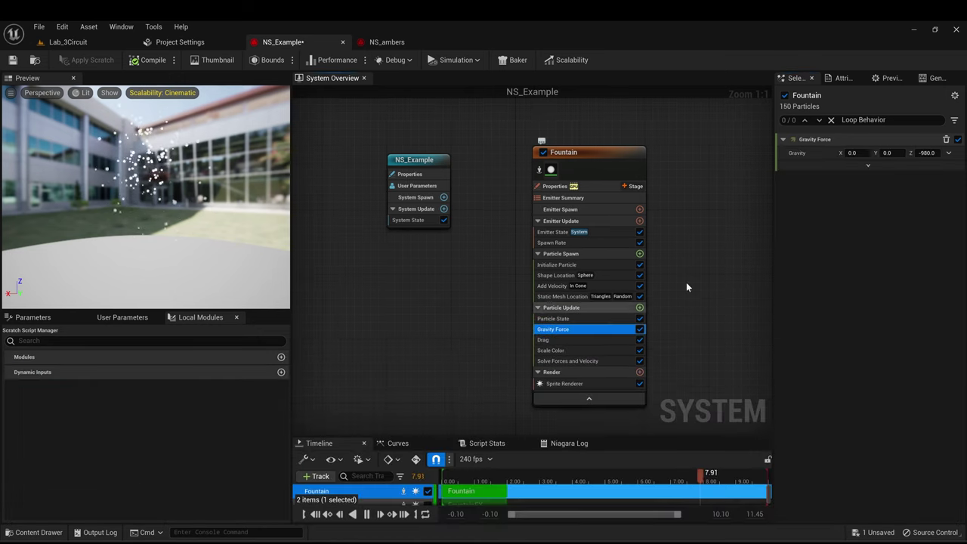
{"action": "left_click", "coordinate": [920, 152]}
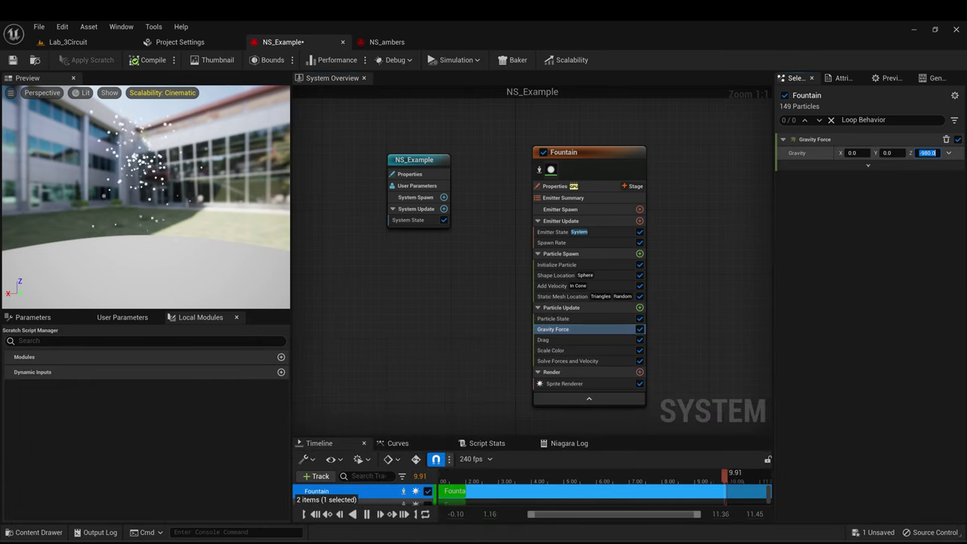
{"action": "type", "text": "1"}
{"action": "key", "text": "Return"}
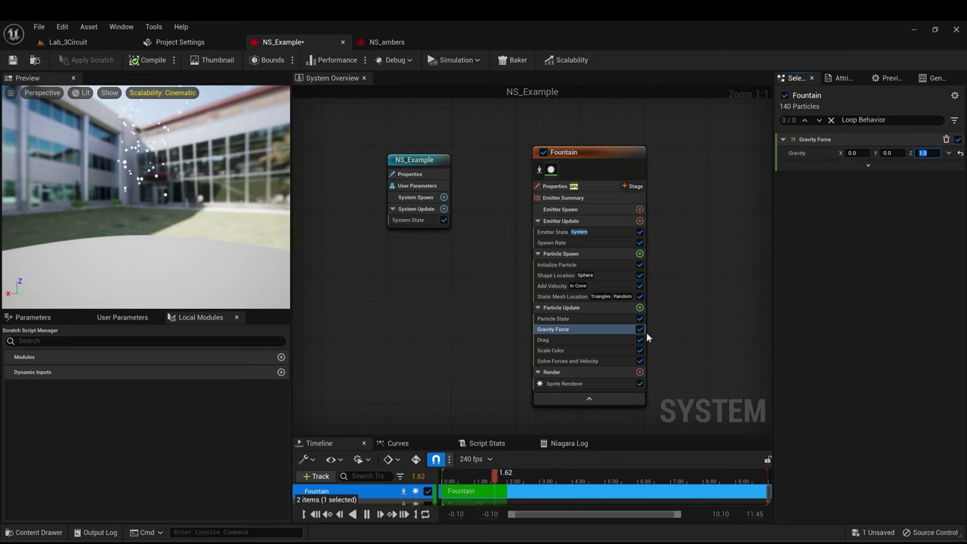
{"action": "left_click", "coordinate": [541, 290]}
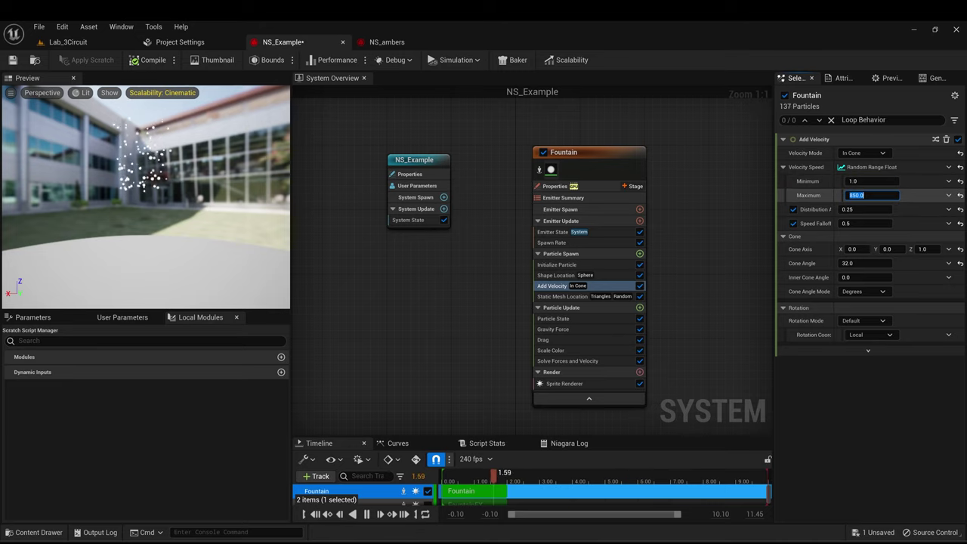
{"action": "key", "text": "Return"}
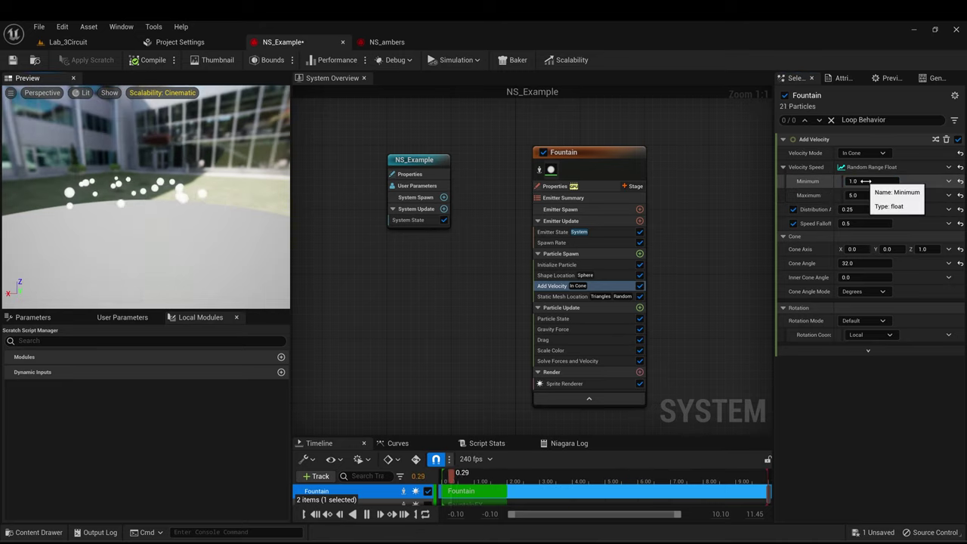
- Set the minimum Add Velocity speed to -1.0 and the Lifetime Max of Initialize Particle to 30.0 for the Fountain
{"action": "left_click", "coordinate": [865, 181]}
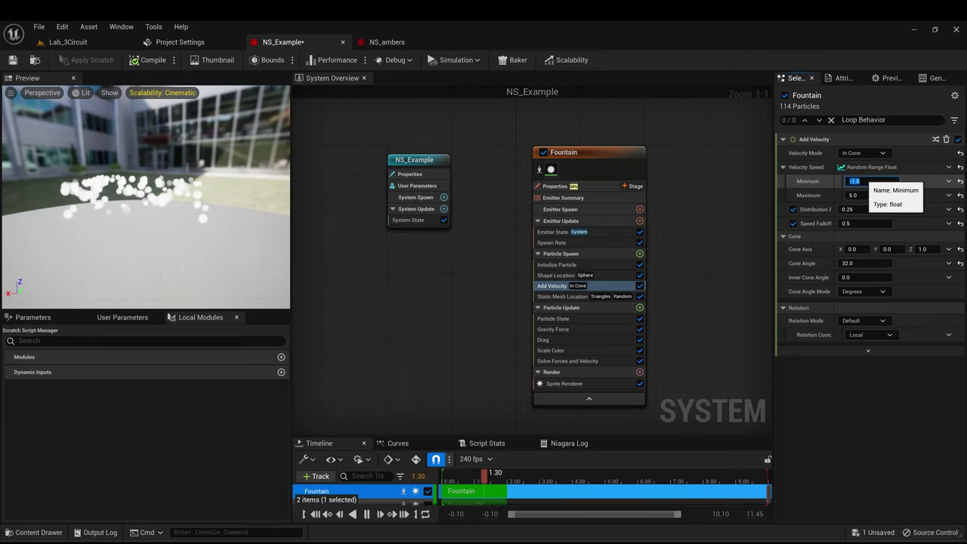
{"action": "left_click", "coordinate": [866, 182]}
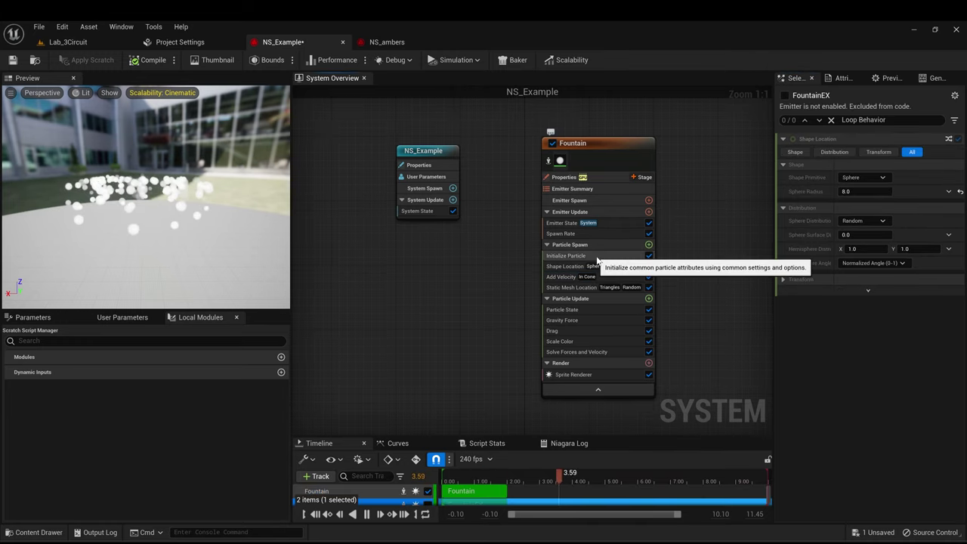
{"action": "left_click", "coordinate": [568, 255]}
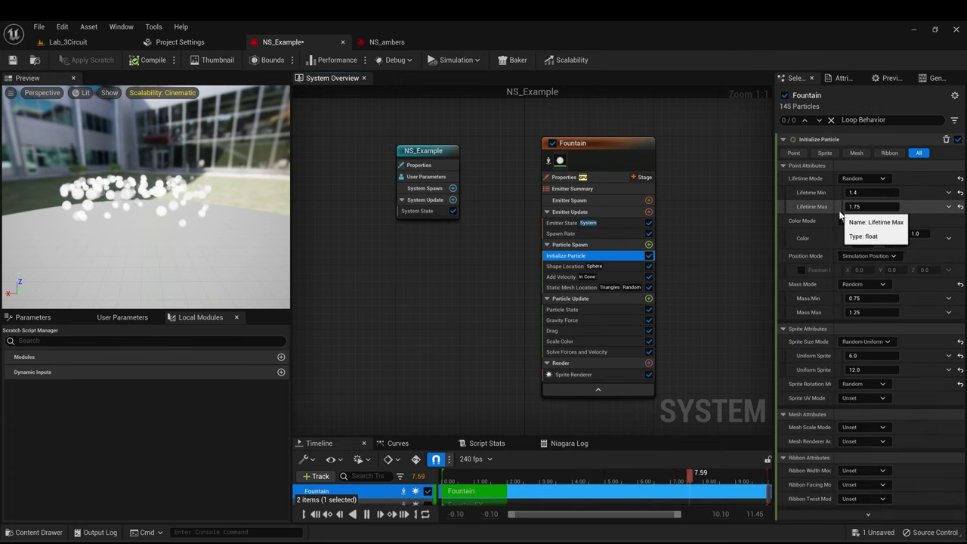
{"action": "left_click", "coordinate": [869, 207]}
{"action": "type", "text": "30"}
{"action": "key", "text": "Return"}
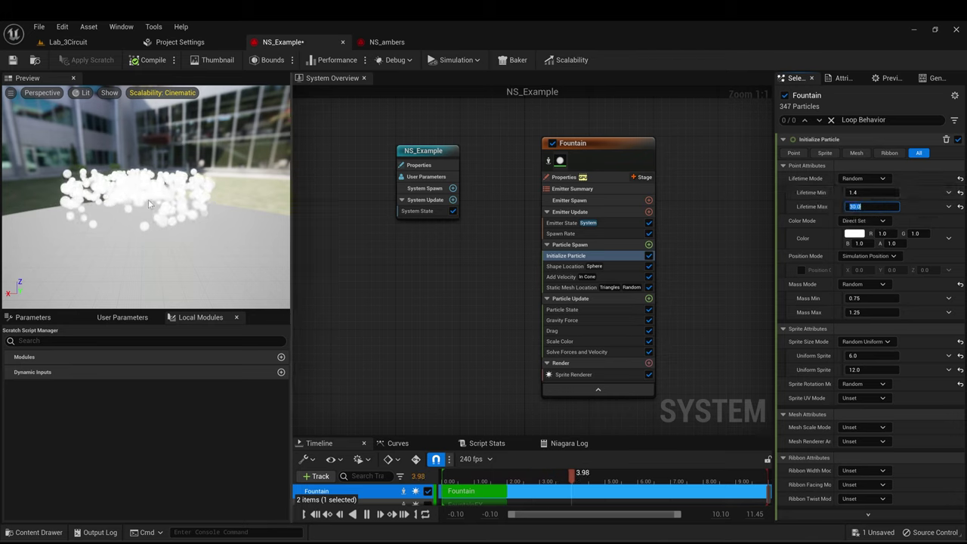
- Give the Fountain's Initialize Particle a glowing orange color with red about 336, green about 53 and blue about 2.8
{"action": "mouse_move", "coordinate": [149, 204]}
{"action": "right_mouse_down"}
{"action": "mouse_move", "coordinate": [149, 158]}
{"action": "mouse_move", "coordinate": [149, 203]}
{"action": "right_mouse_up"}
{"action": "left_click_drag", "start_coordinate": [149, 204], "coordinate": [189, 227]}
{"action": "left_click_drag", "start_coordinate": [162, 189], "coordinate": [151, 238]}
{"action": "left_click_drag", "start_coordinate": [248, 192], "coordinate": [178, 181]}
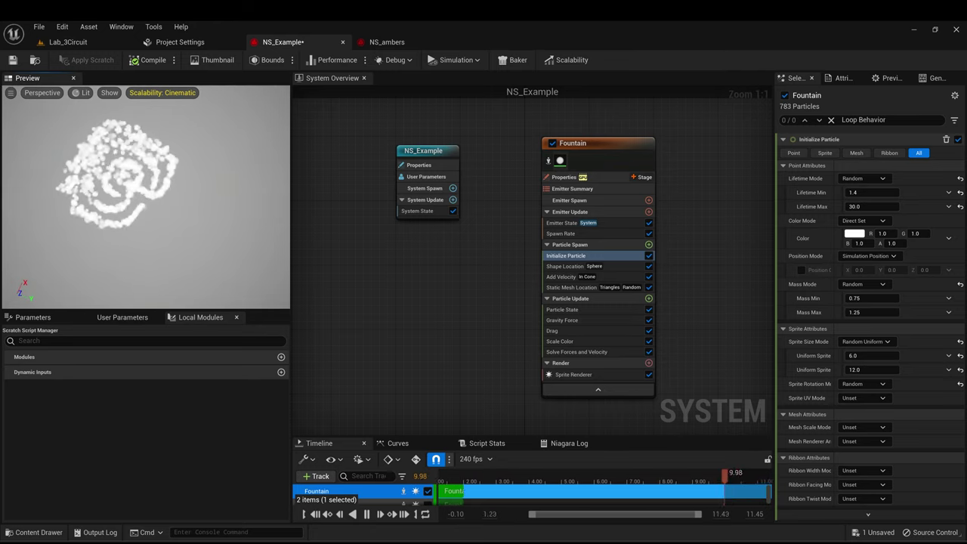
{"action": "left_click_drag", "start_coordinate": [117, 271], "coordinate": [193, 245]}
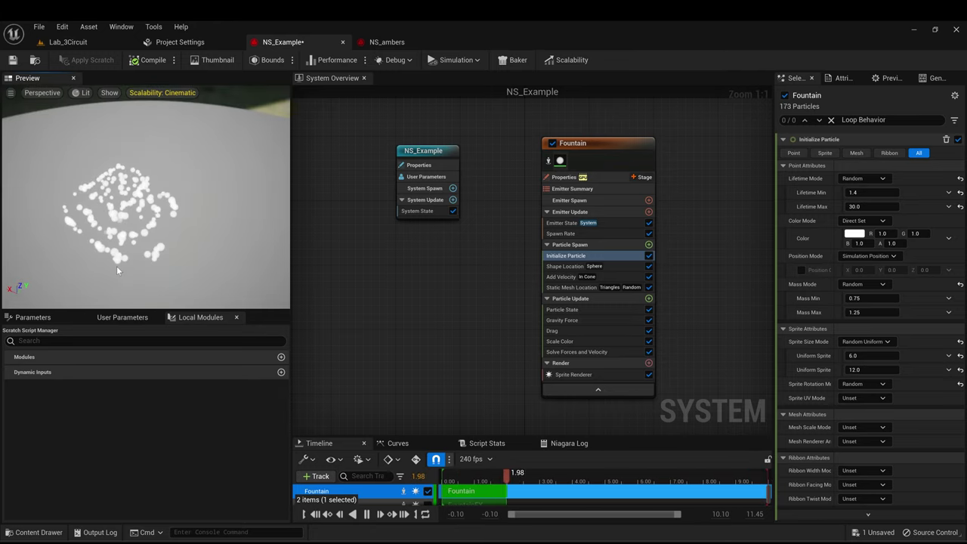
{"action": "left_click", "coordinate": [862, 225]}
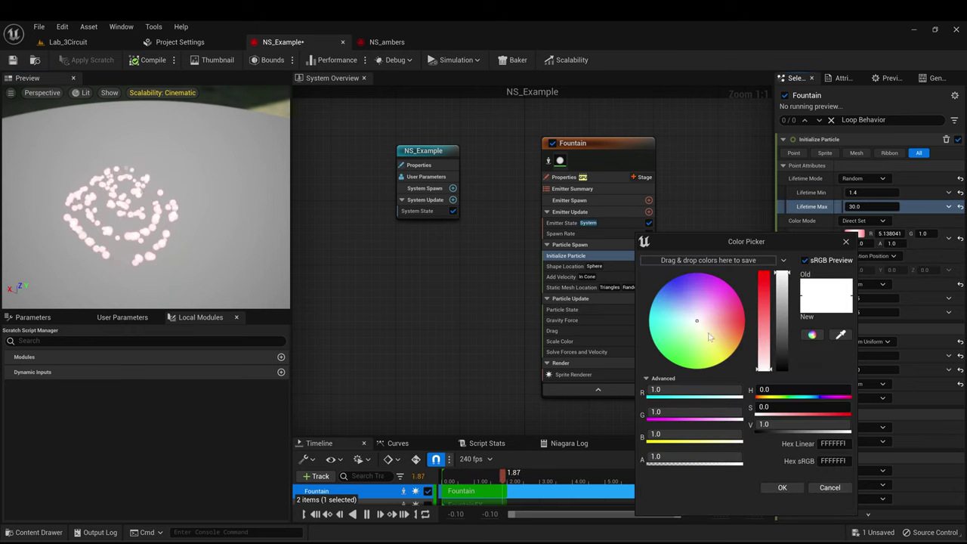
{"action": "left_click", "coordinate": [881, 235]}
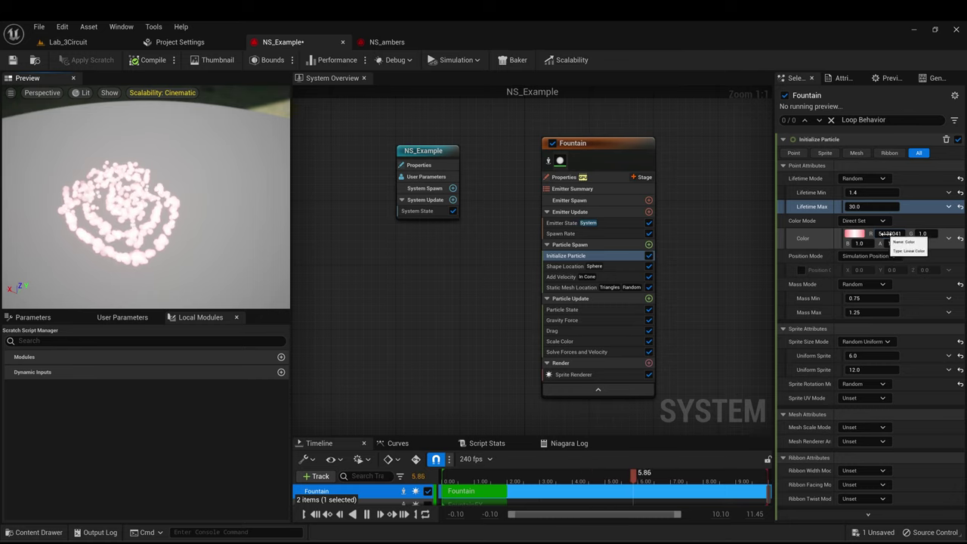
{"action": "left_click_drag", "start_coordinate": [883, 235], "coordinate": [950, 235]}
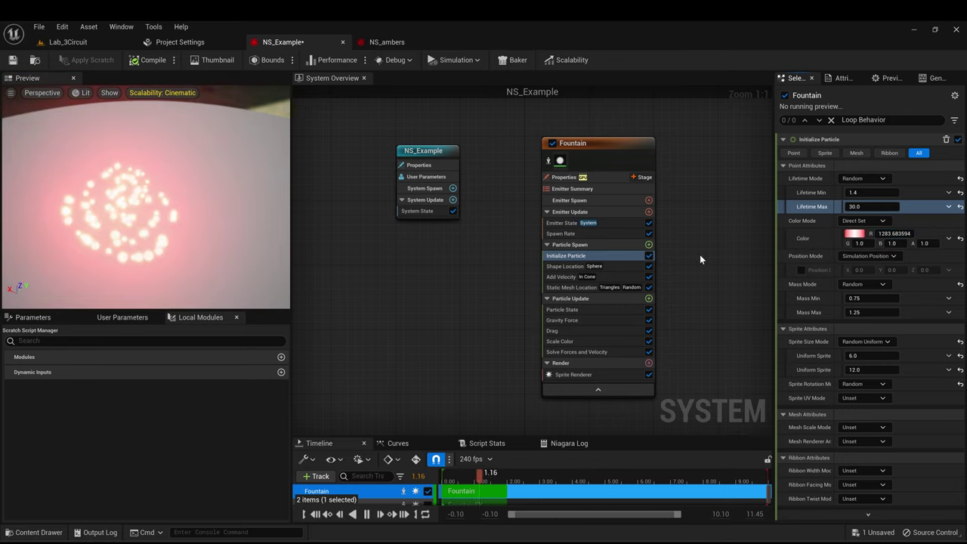
{"action": "left_click_drag", "start_coordinate": [887, 233], "coordinate": [934, 234]}
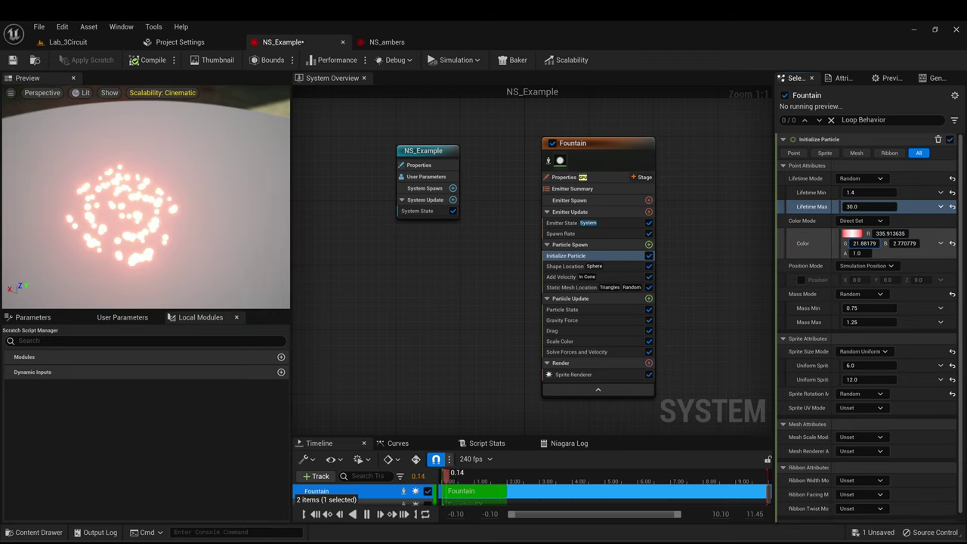
{"action": "left_click_drag", "start_coordinate": [857, 244], "coordinate": [877, 243]}
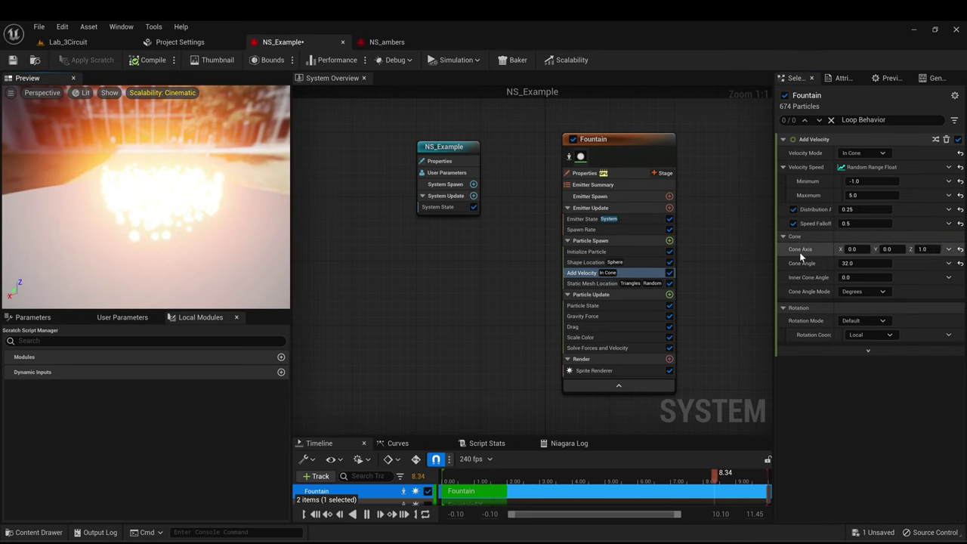
- Try a Cone Axis X value of -1.0 in the Fountain's Add Velocity module and inspect the particles in the preview
{"action": "type", "text": "-1"}
{"action": "key", "text": "Return"}
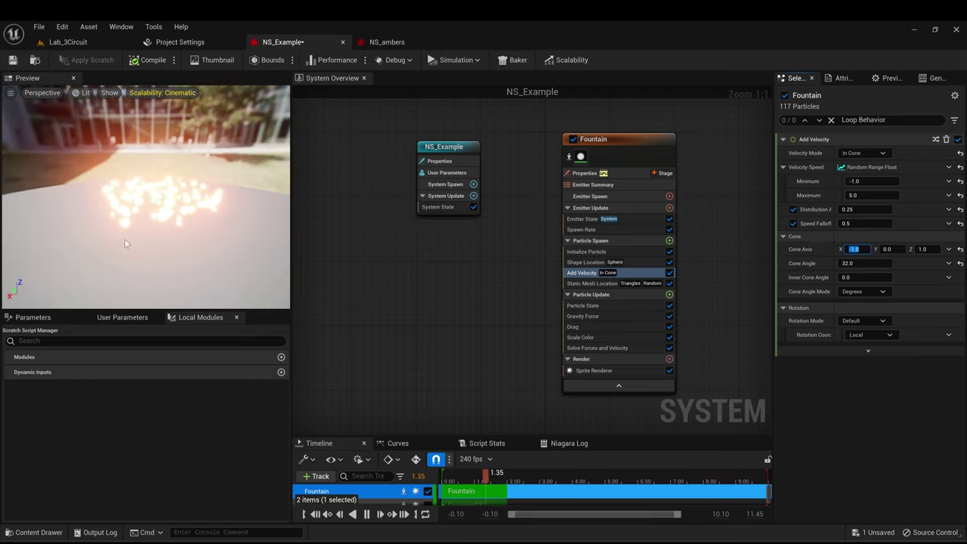
{"action": "left_click_drag", "start_coordinate": [141, 223], "coordinate": [104, 203]}
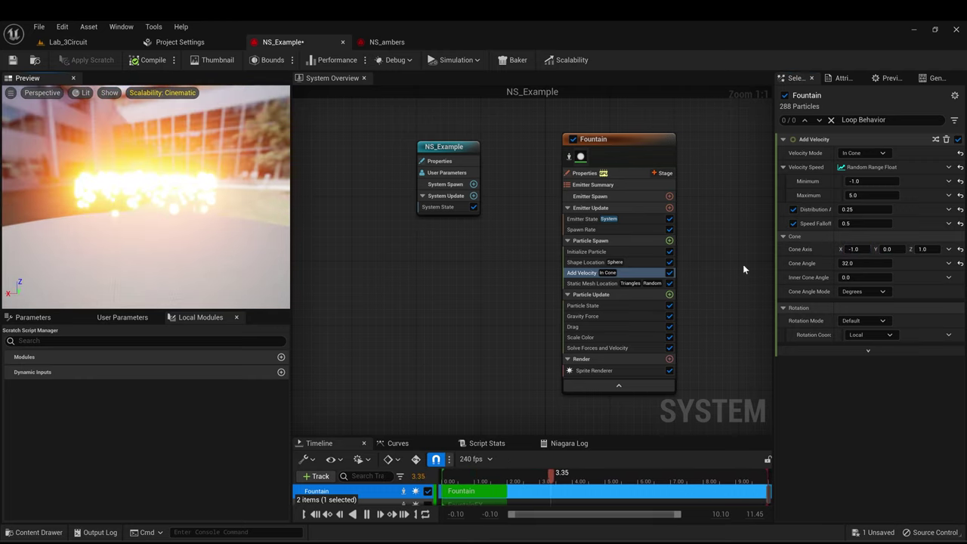
- Set Add Velocity's Cone Axis to X 1.0, Y 0.0, Z 0.0 with a 45-degree Cone Angle, and raise its maximum speed to about 9.76
{"action": "left_click", "coordinate": [854, 249]}
{"action": "type", "text": "1"}
{"action": "key", "text": "Return"}
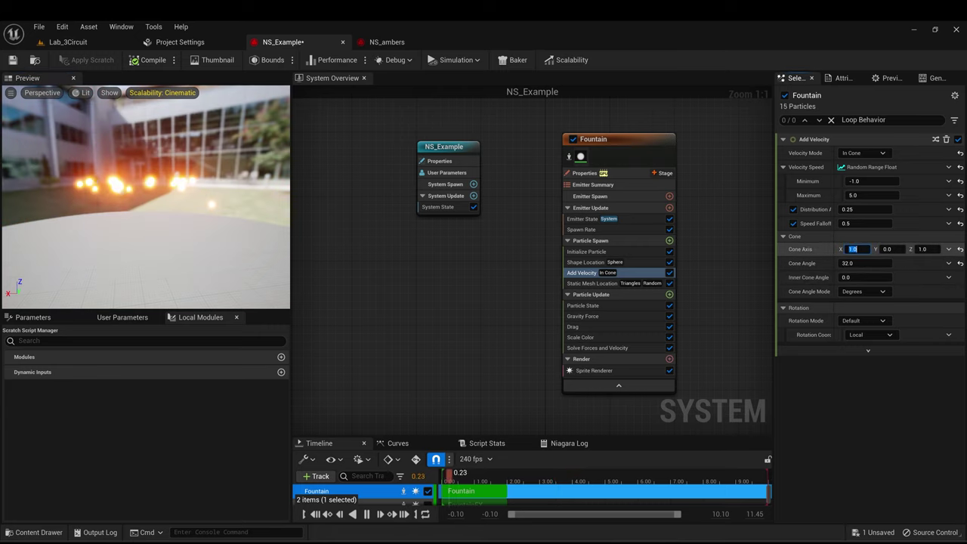
{"action": "left_click", "coordinate": [863, 263]}
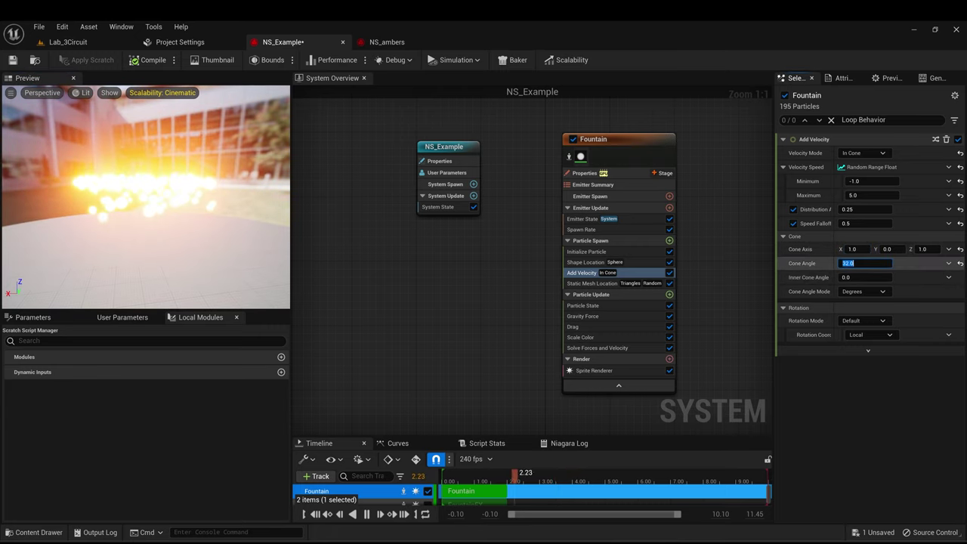
{"action": "key", "text": "Return"}
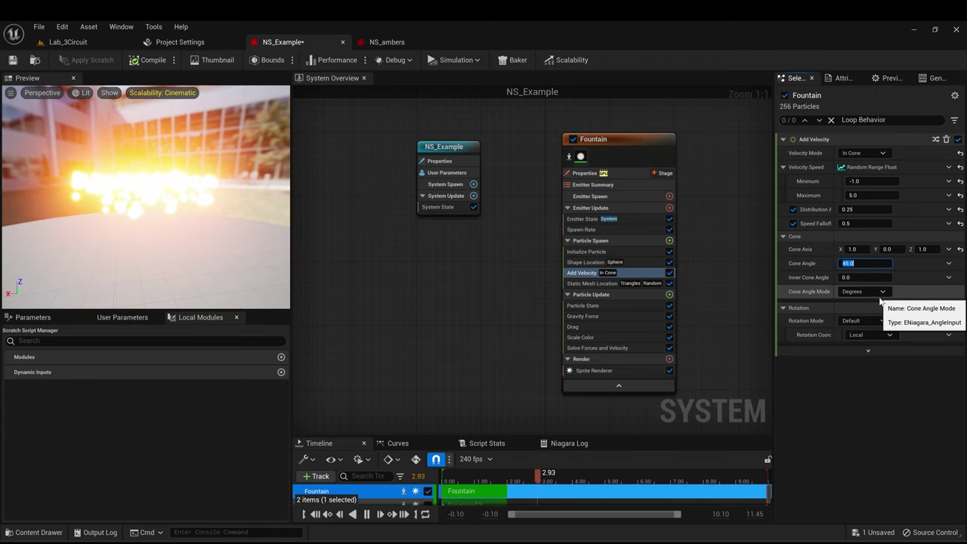
{"action": "left_click_drag", "start_coordinate": [862, 194], "coordinate": [872, 195]}
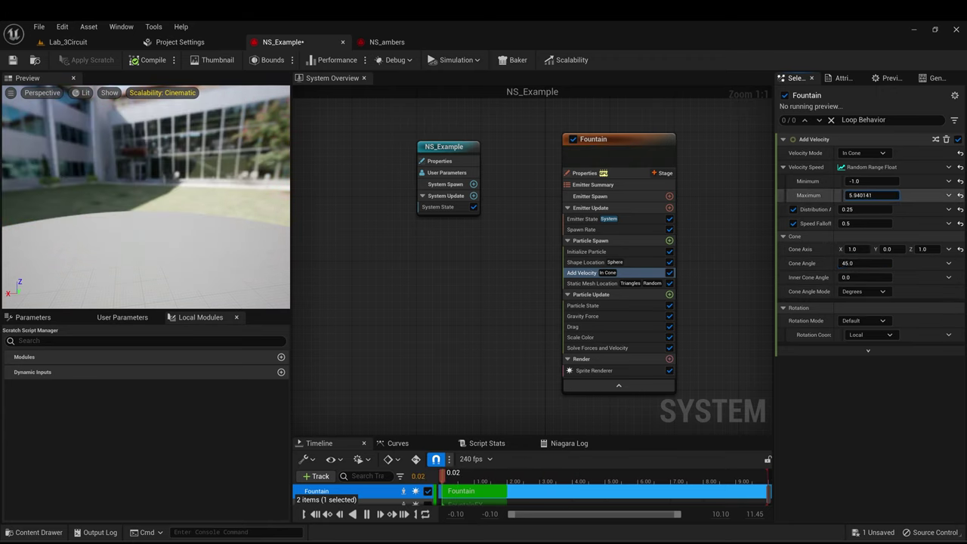
{"action": "left_click_drag", "start_coordinate": [873, 195], "coordinate": [875, 195]}
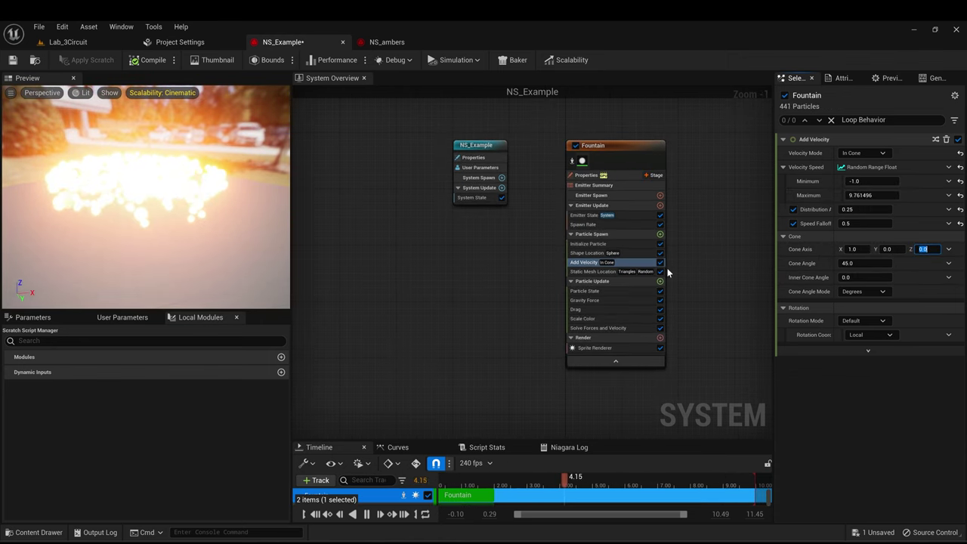
- Set the uniform sprite size in the Fountain's Initialize Particle to minimum 1.0 and maximum 4.0
{"action": "left_click", "coordinate": [594, 243]}
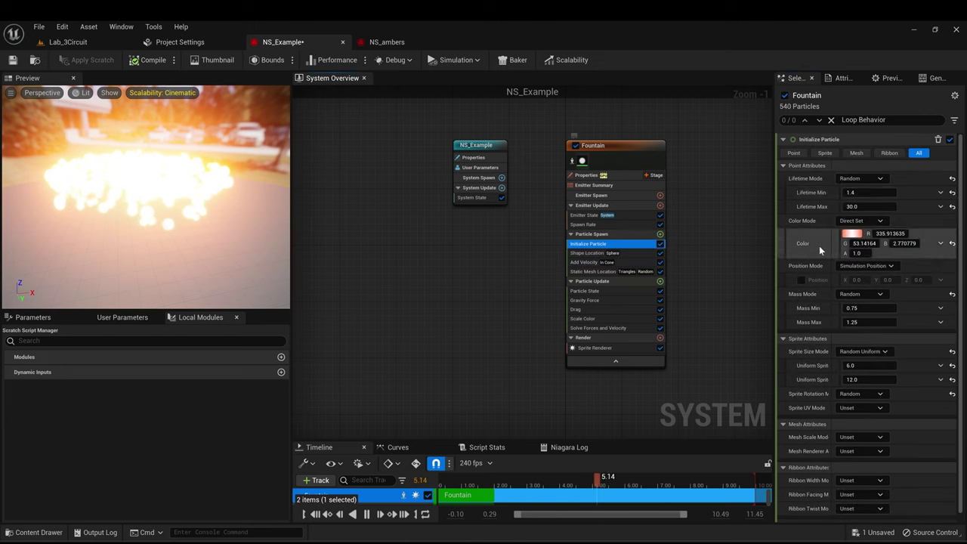
{"action": "left_click", "coordinate": [860, 366]}
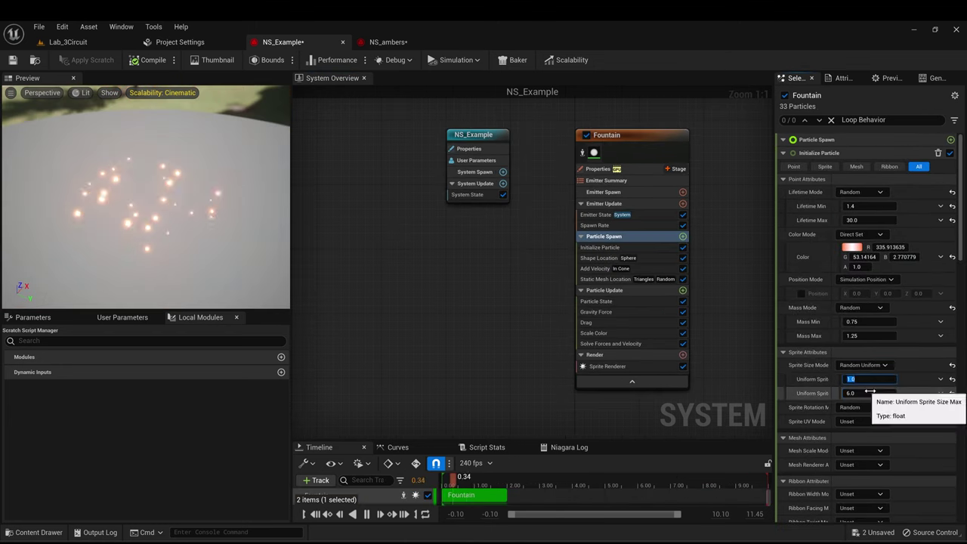
{"action": "left_click", "coordinate": [871, 393]}
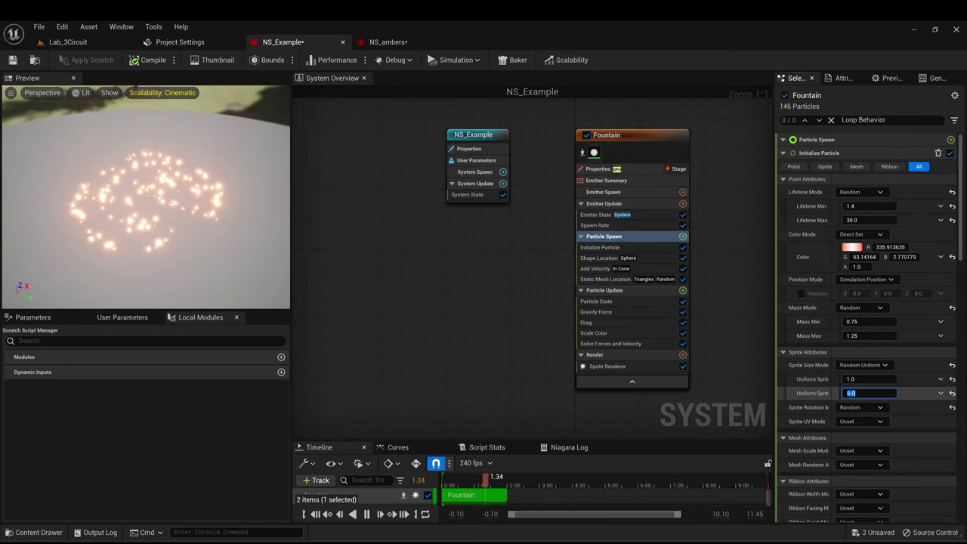
{"action": "type", "text": "4"}
{"action": "key", "text": "Return"}
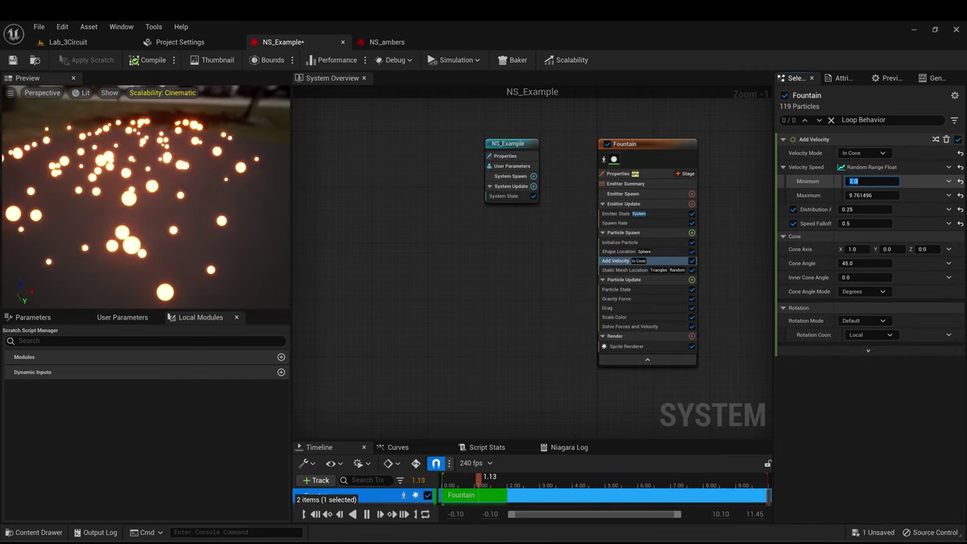
- Set the Fountain's Add Velocity speed range to minimum 2.0 and maximum 8.0, and check the particles in the preview
{"action": "left_click", "coordinate": [881, 194]}
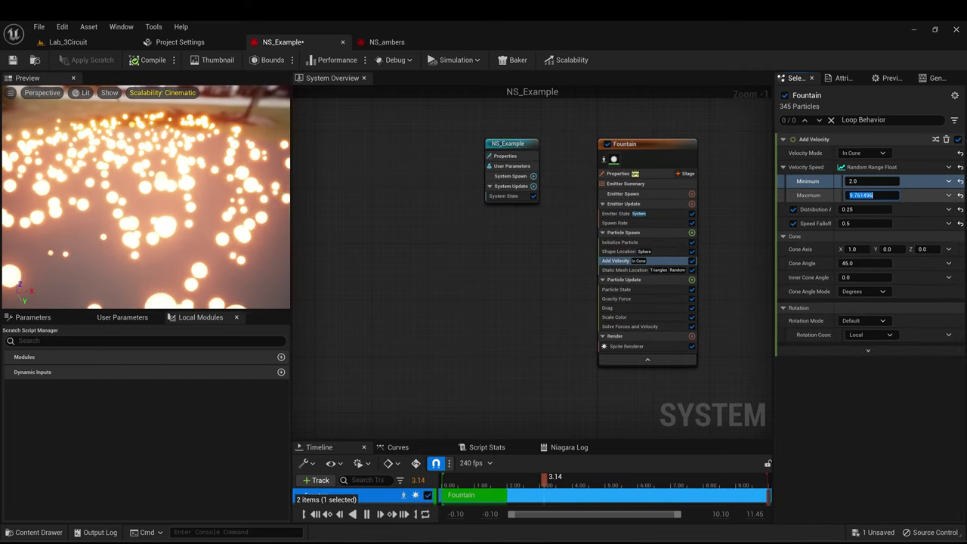
{"action": "type", "text": "8"}
{"action": "key", "text": "Return"}
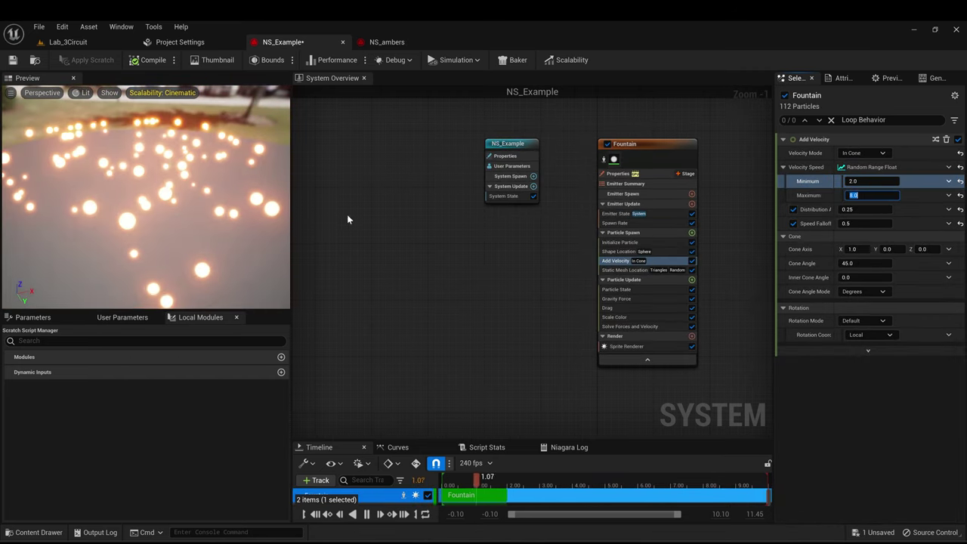
{"action": "scroll", "coordinate": [221, 201], "scroll_direction": "down", "scroll_amount": 5}
{"action": "left_click", "coordinate": [193, 203]}
{"action": "scroll", "coordinate": [191, 203], "scroll_direction": "up", "scroll_amount": 3}
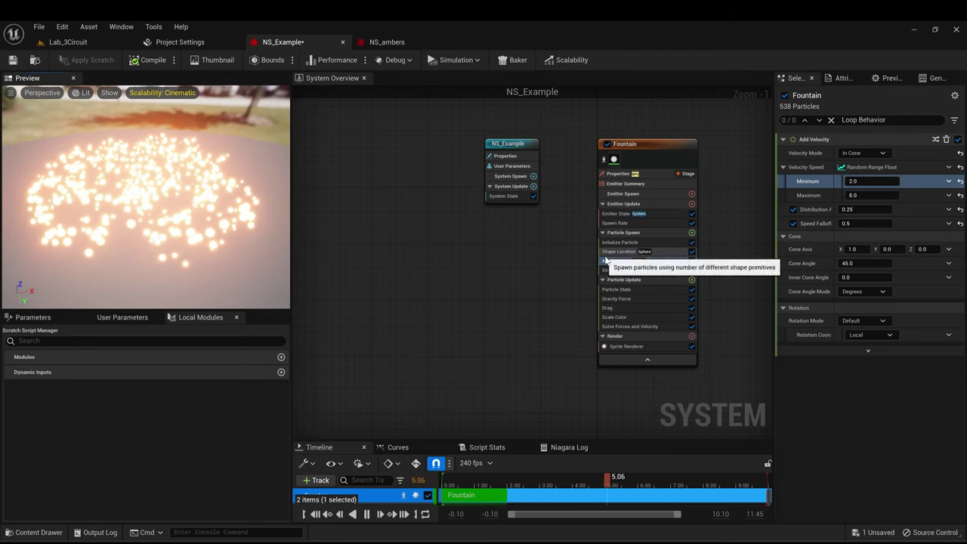
- Drive Add Velocity's Cone Axis with a Random Range Vector, searching the dynamic inputs for "random"
{"action": "left_click", "coordinate": [949, 249]}
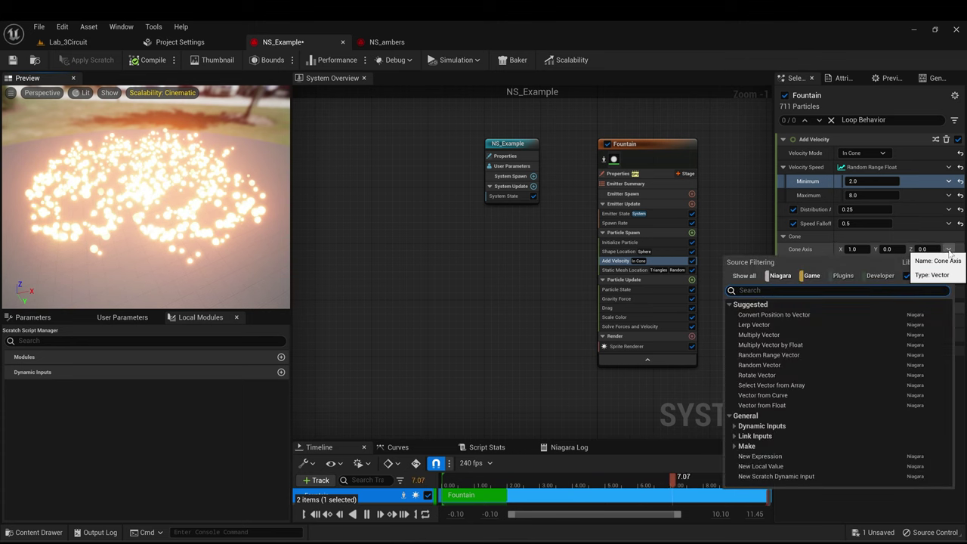
{"action": "type", "text": "ra"}
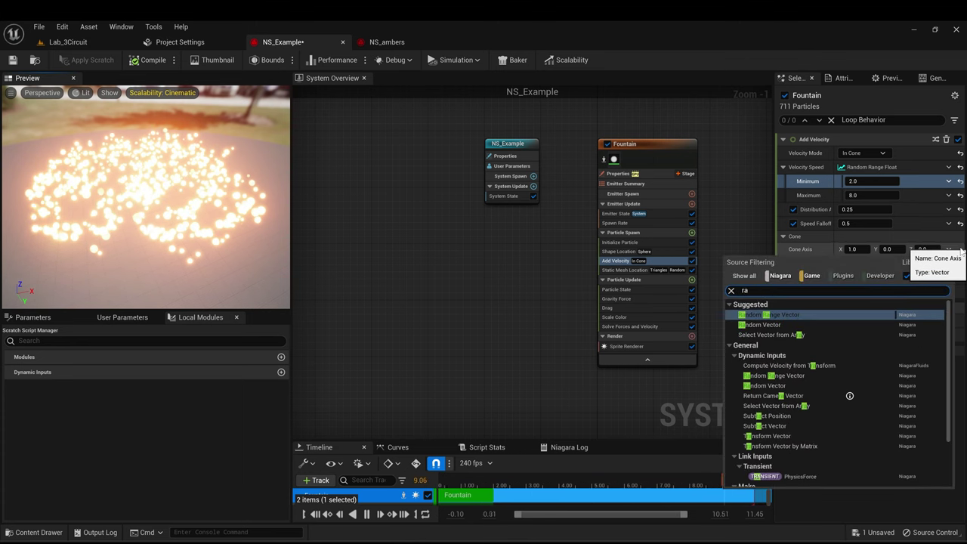
{"action": "type", "text": "ndom"}
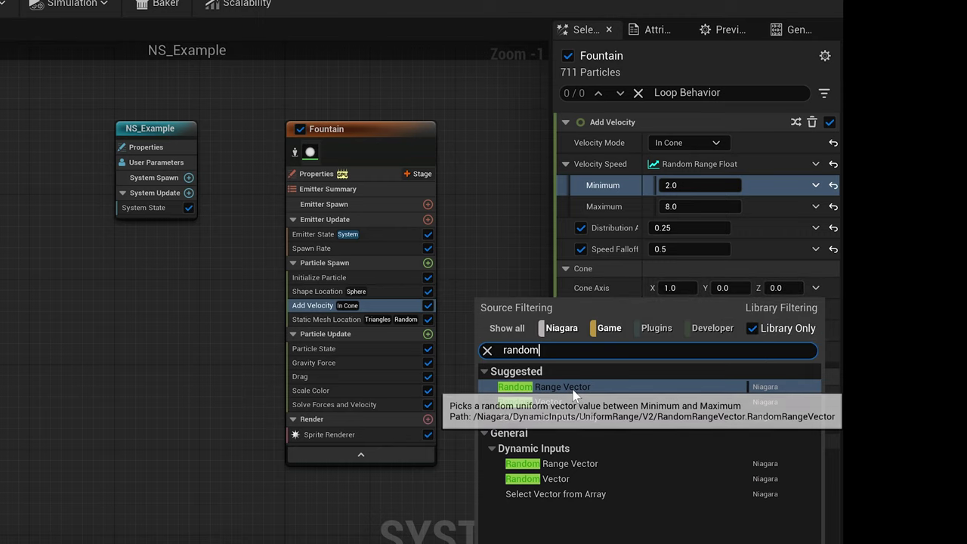
{"action": "left_click", "coordinate": [574, 389]}
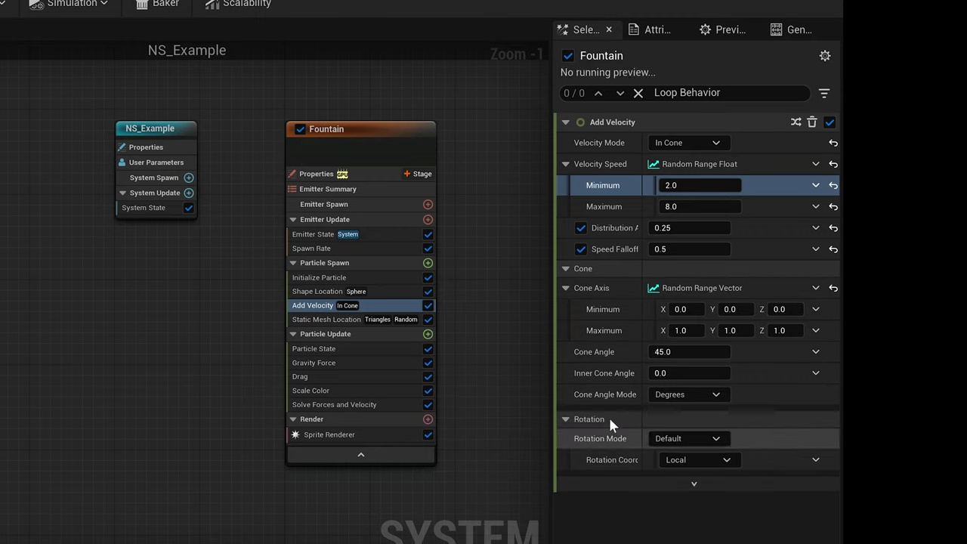
- Set the random Cone Axis range to minimum X -40.0 and Y 30.0, with maximum X at about 39.65
{"action": "left_click", "coordinate": [681, 309]}
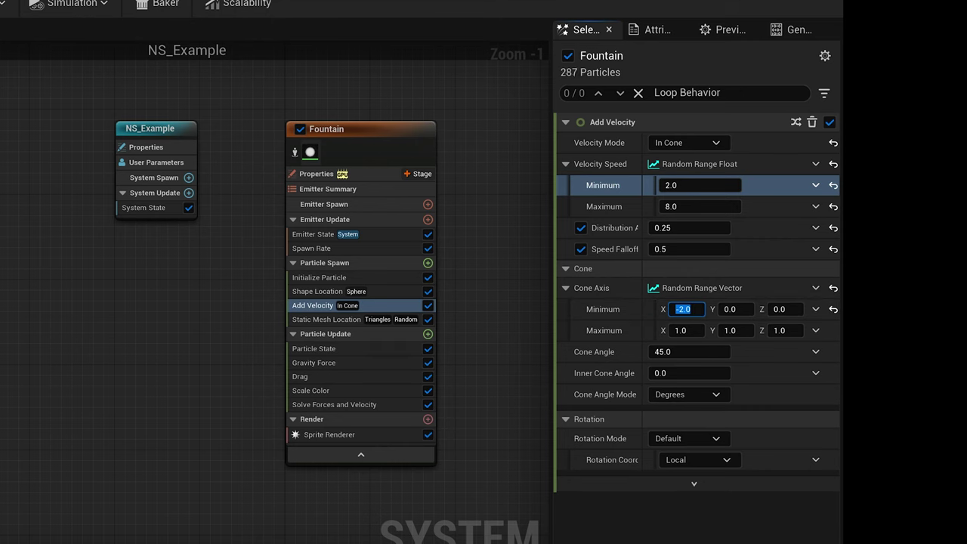
{"action": "left_click", "coordinate": [685, 309]}
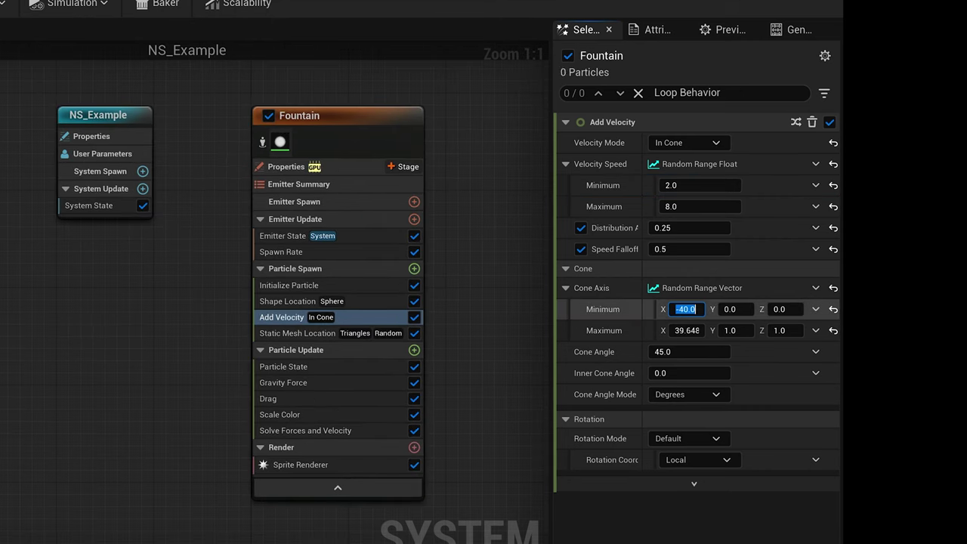
{"action": "left_click", "coordinate": [734, 309]}
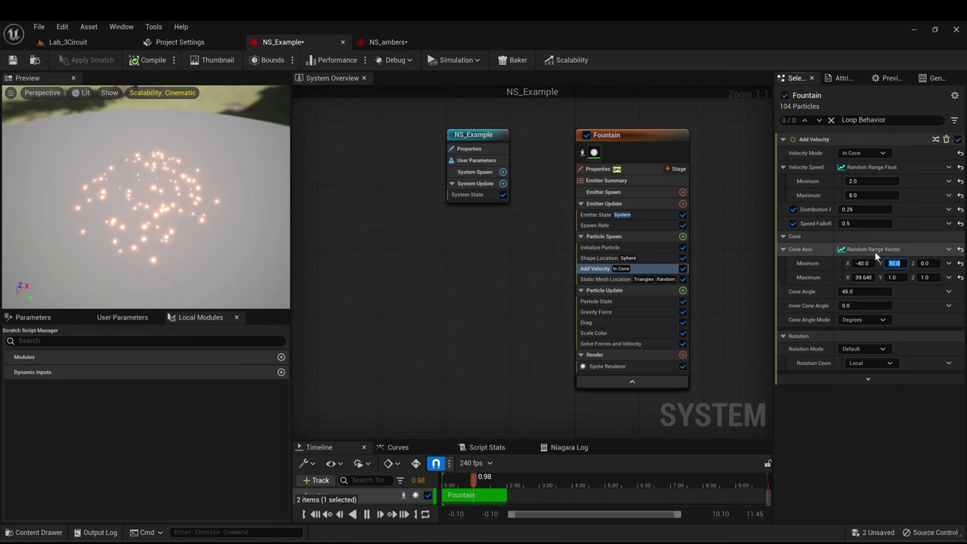
{"action": "left_click", "coordinate": [890, 276]}
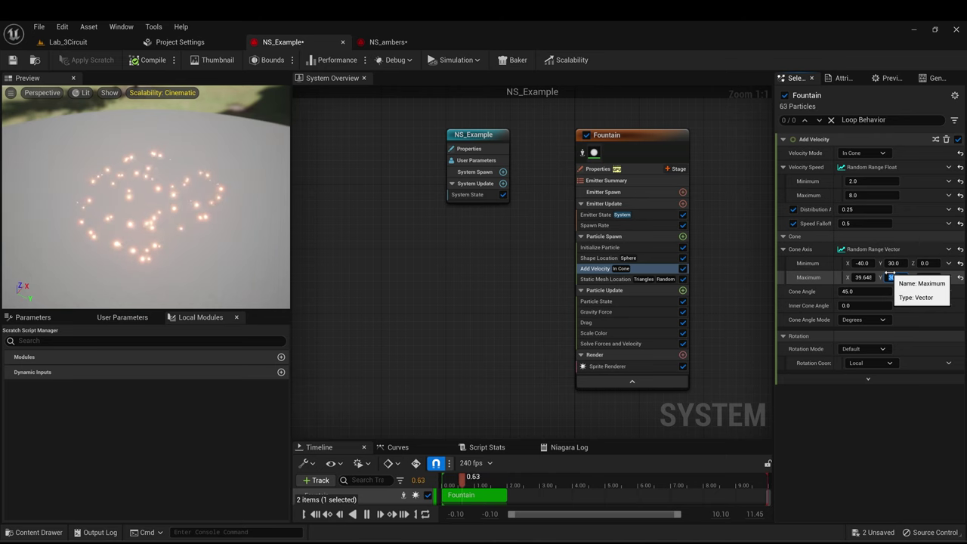
- Add a Curl Noise Force module to the Fountain's Particle Spawn stage and resolve its unmet dependency by adding Apply Initial Forces
{"action": "left_click", "coordinate": [604, 236]}
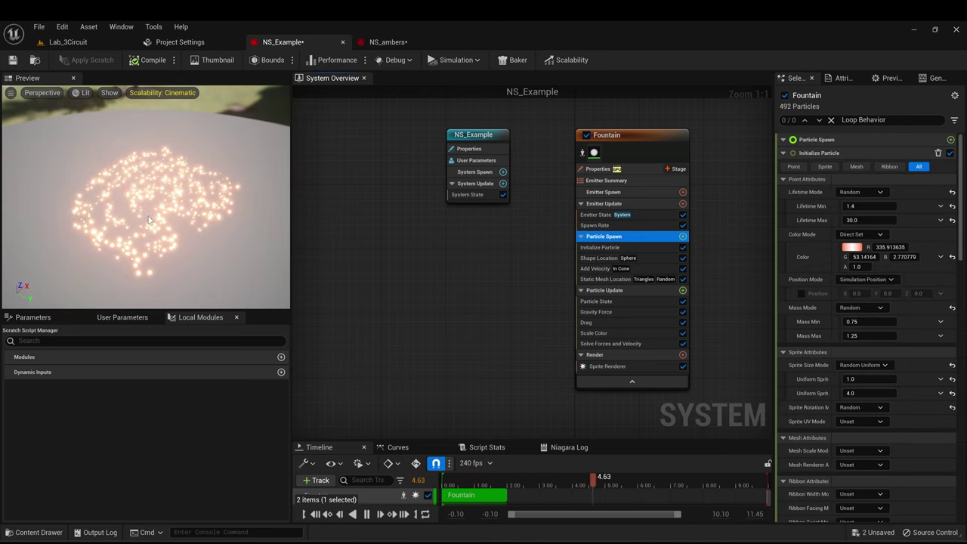
{"action": "left_click", "coordinate": [683, 236]}
{"action": "type", "text": "cur"}
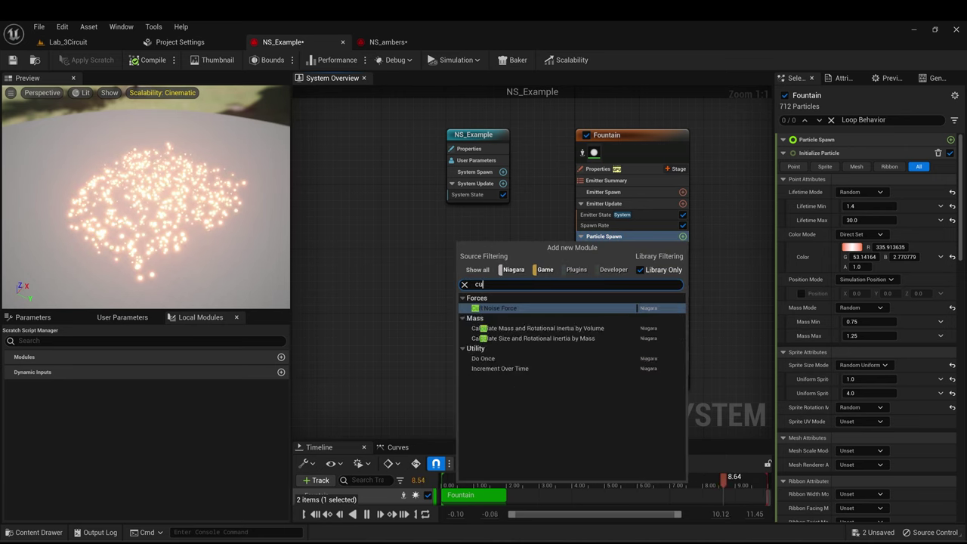
{"action": "left_click", "coordinate": [522, 309]}
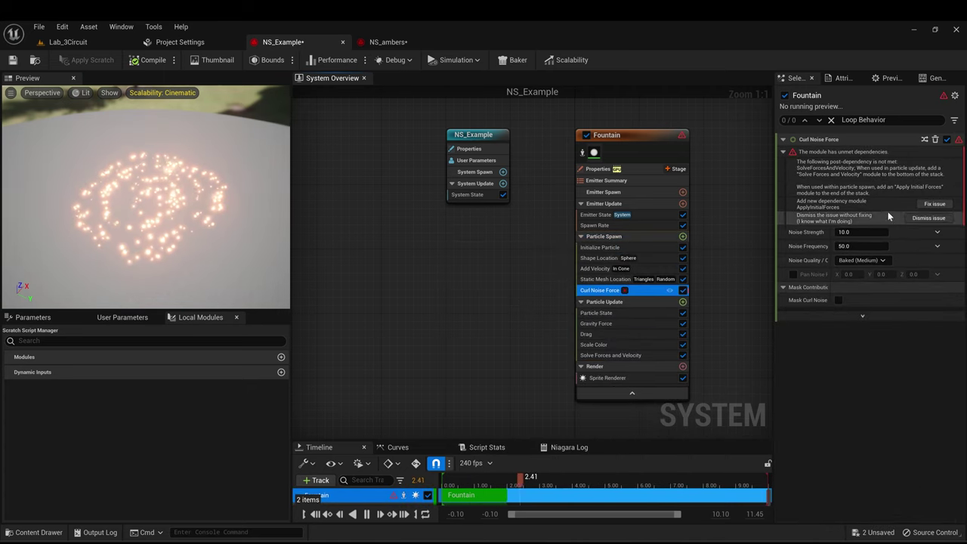
{"action": "left_click", "coordinate": [922, 205]}
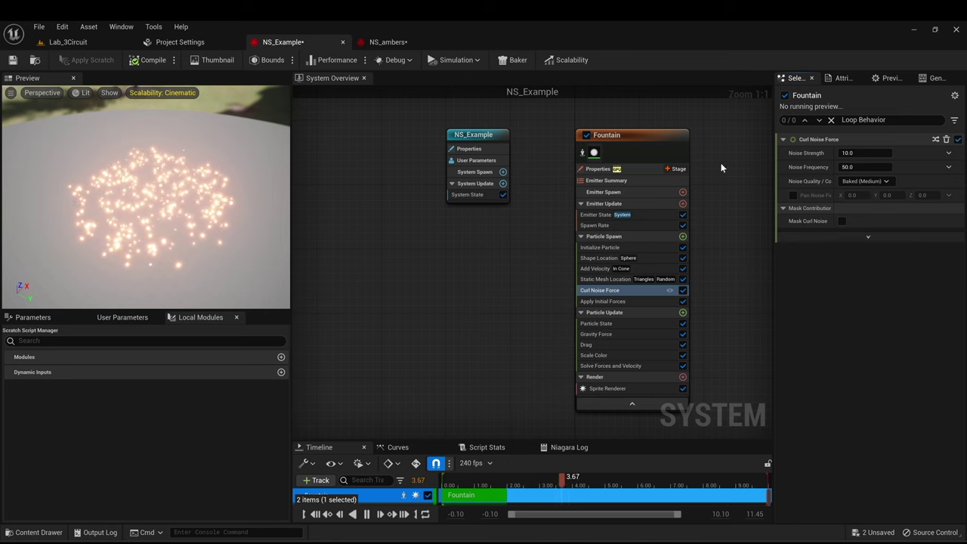
- Reduce the Fountain's Spawn Rate in Emitter Update to 90, refine it to 60, and save the system
{"action": "left_click", "coordinate": [600, 247]}
{"action": "left_click", "coordinate": [603, 181]}
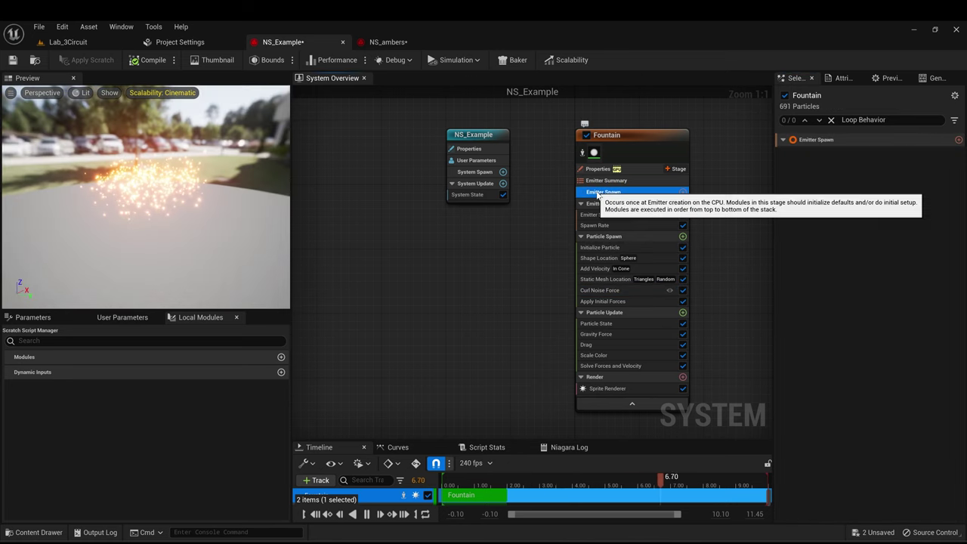
{"action": "left_click", "coordinate": [600, 204]}
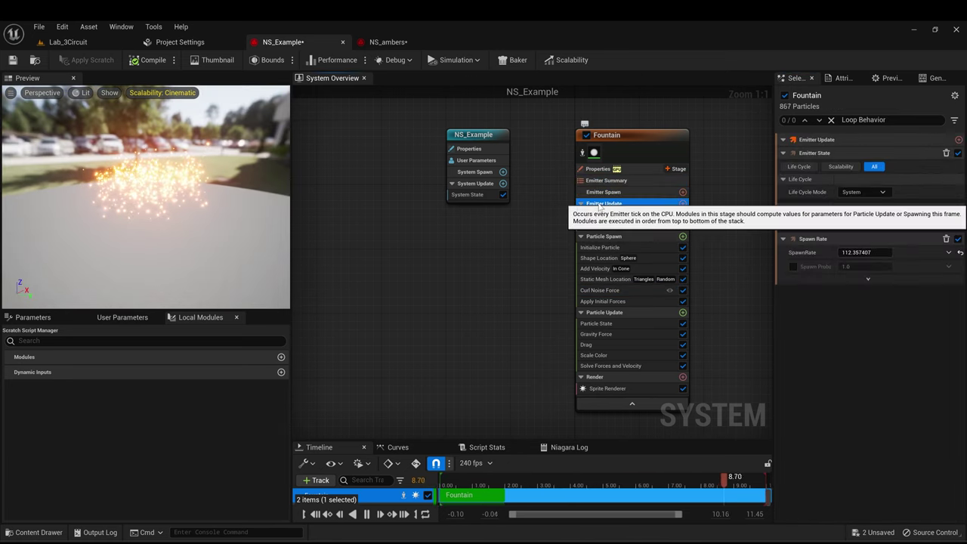
{"action": "left_click", "coordinate": [861, 252]}
{"action": "type", "text": "90"}
{"action": "key", "text": "Return"}
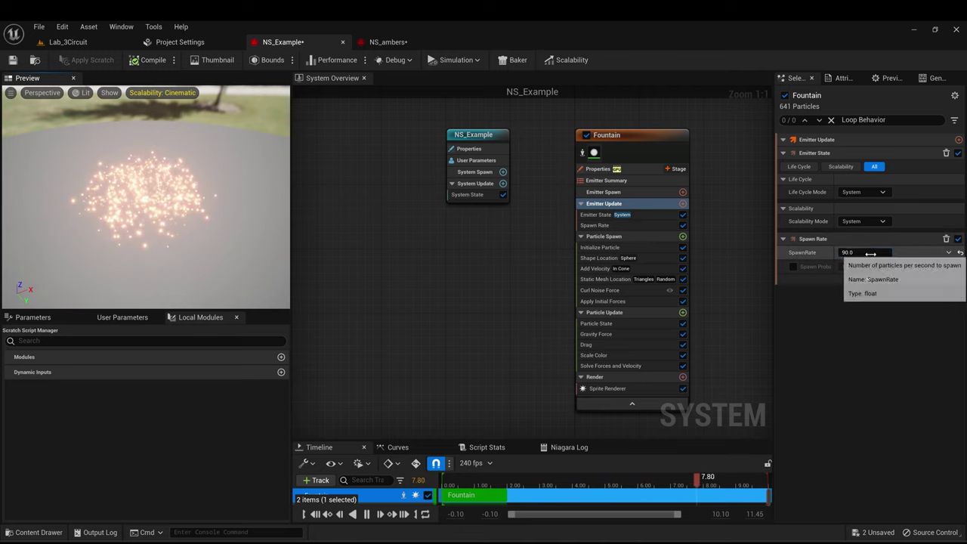
{"action": "type", "text": "60"}
{"action": "key", "text": "Return"}
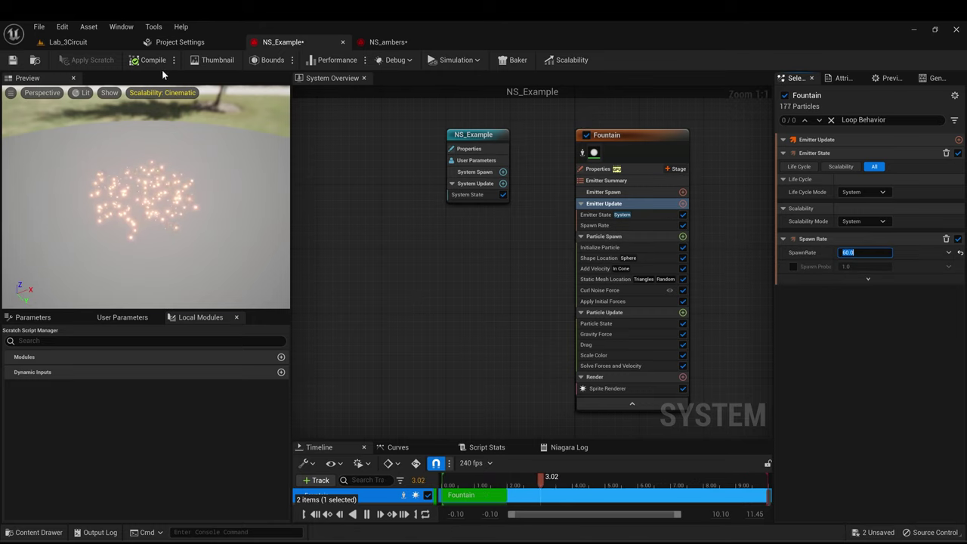
{"action": "key", "text": "ctrl+s"}
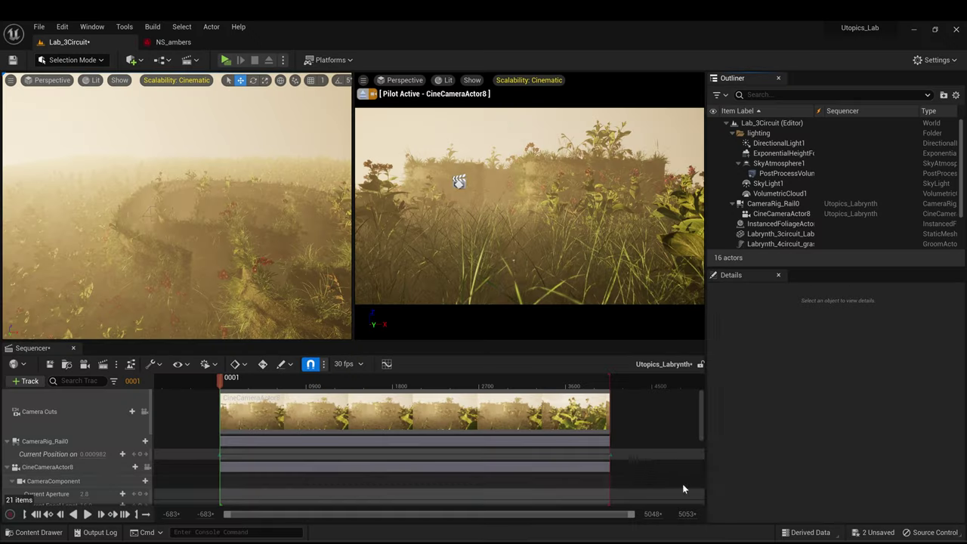
- Bring the NS_ambers Niagara system from the FX folder into the labyrinth level, select its actor and inspect the embers
{"action": "left_click", "coordinate": [35, 532]}
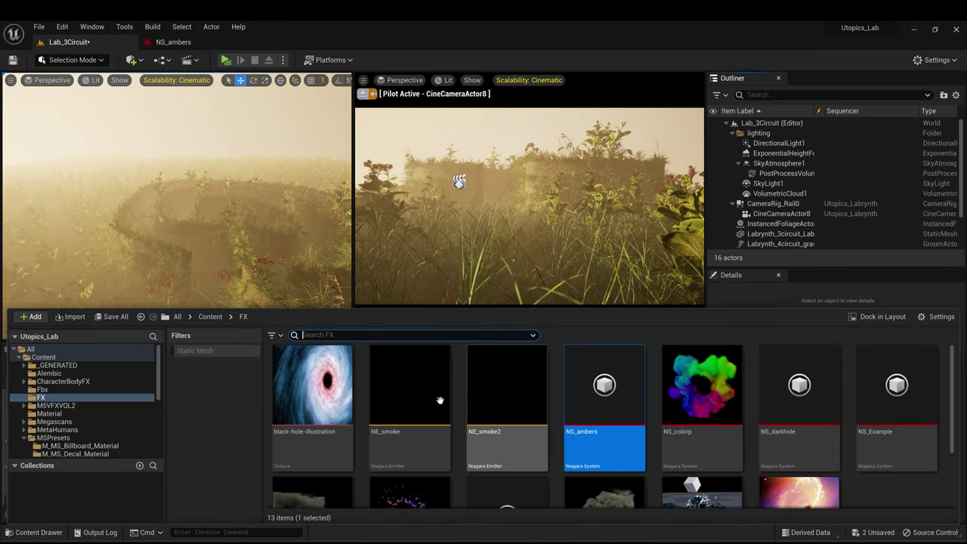
{"action": "left_click", "coordinate": [601, 385]}
{"action": "left_click_drag", "start_coordinate": [599, 386], "coordinate": [230, 211]}
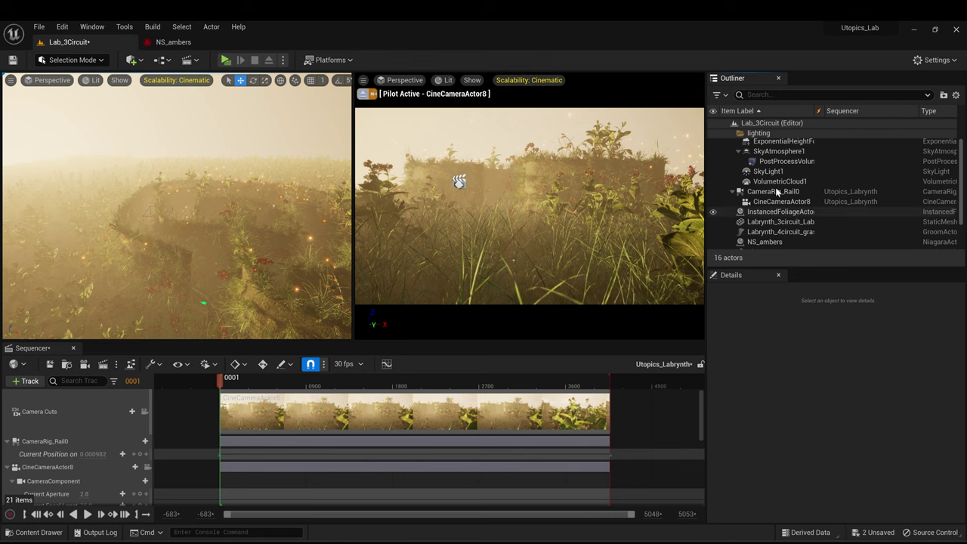
{"action": "scroll", "coordinate": [777, 220], "scroll_direction": "down", "scroll_amount": 1}
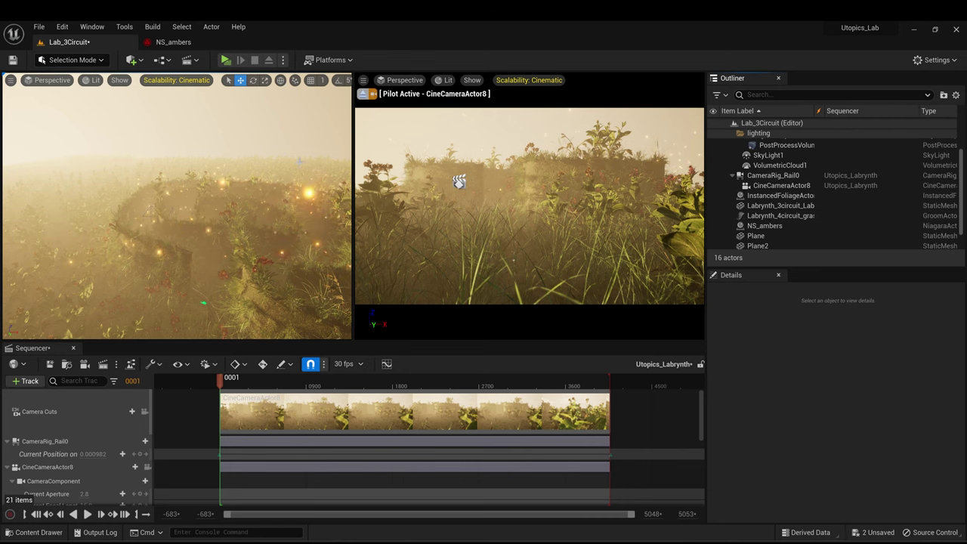
{"action": "left_click", "coordinate": [801, 226]}
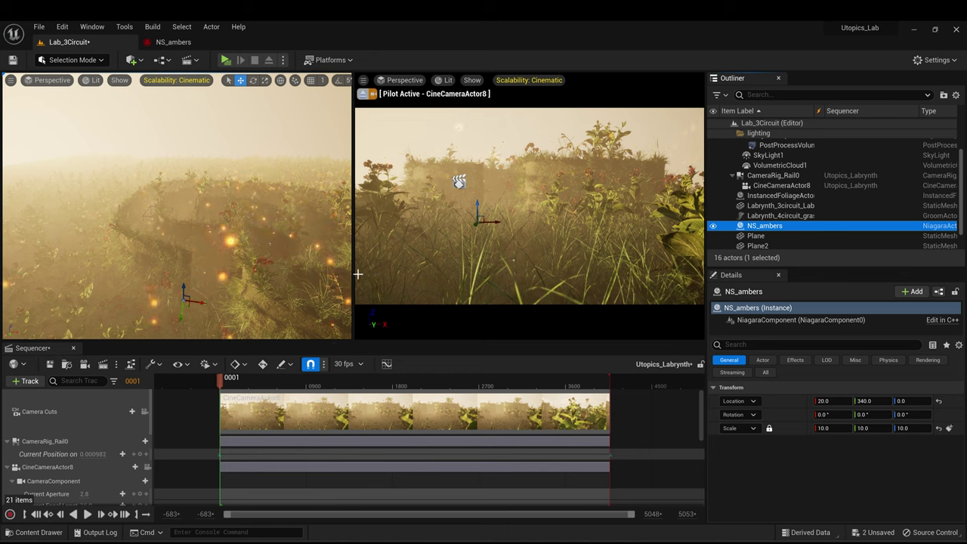
{"action": "scroll", "coordinate": [203, 250], "scroll_direction": "up", "scroll_amount": 3}
{"action": "mouse_move", "coordinate": [203, 250]}
{"action": "right_mouse_down"}
{"action": "mouse_move", "coordinate": [203, 236]}
{"action": "mouse_move", "coordinate": [216, 251]}
{"action": "mouse_move", "coordinate": [204, 252]}
{"action": "right_mouse_up"}
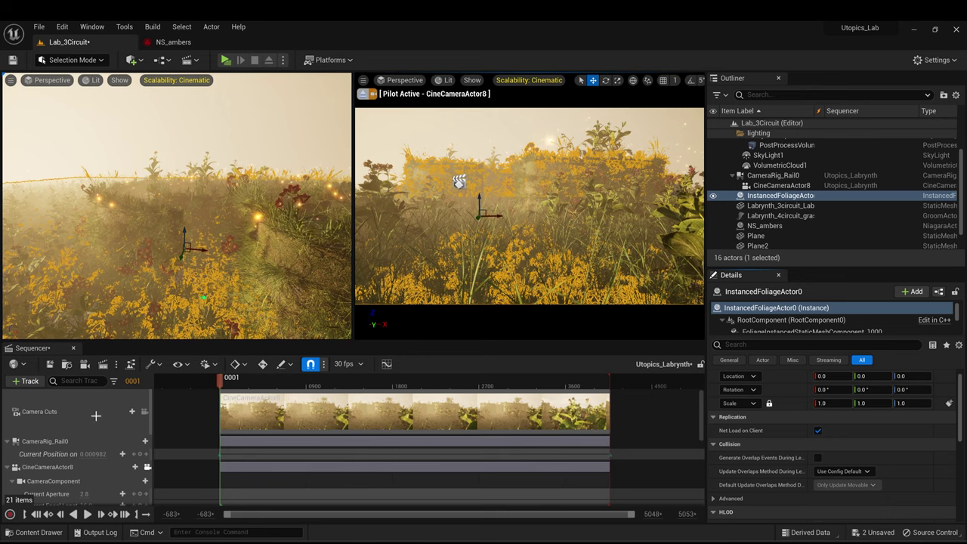
- Find the parent of the Aloe Vera material instance MI_Aloe_Vera_ve4tbbrha_4K in Megascans/3D_Plants and open that parent, M_MS_Foliage_Material
{"action": "left_click", "coordinate": [34, 532]}
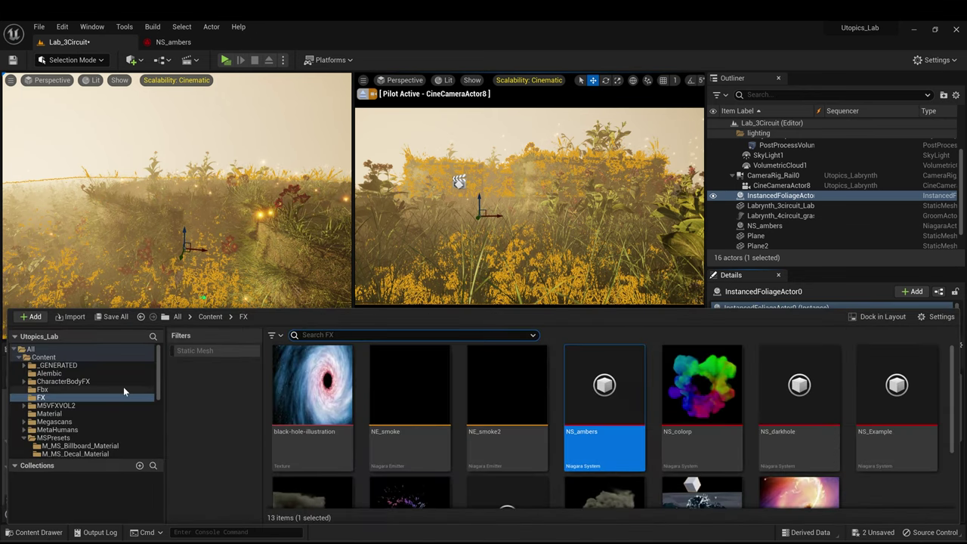
{"action": "left_click", "coordinate": [54, 422]}
{"action": "left_click", "coordinate": [23, 421]}
{"action": "double_click", "coordinate": [56, 429]}
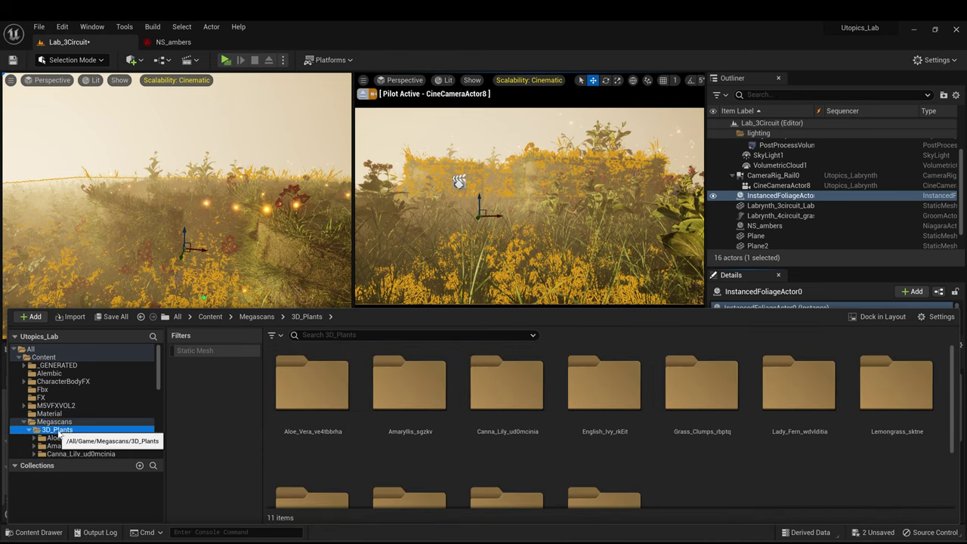
{"action": "double_click", "coordinate": [312, 381]}
{"action": "right_click", "coordinate": [399, 374]}
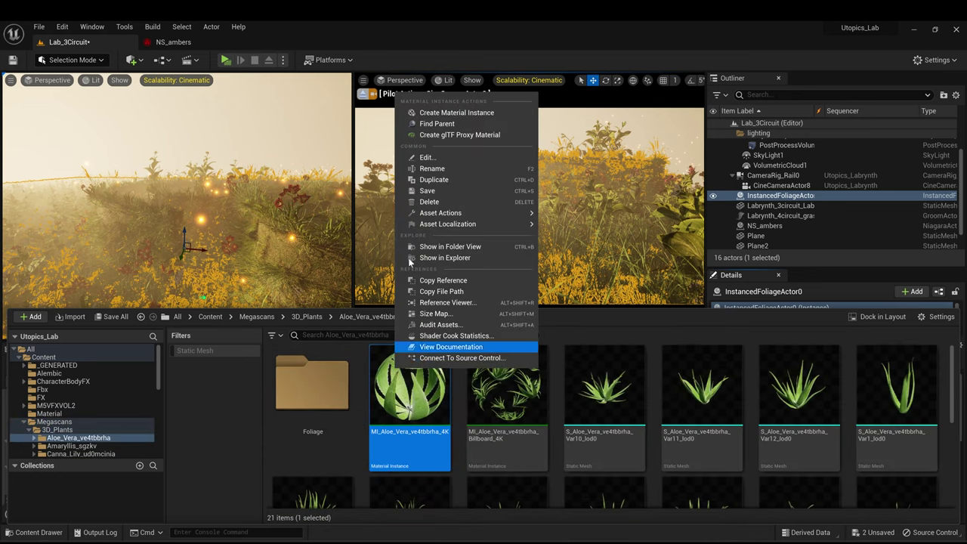
{"action": "left_click", "coordinate": [428, 124]}
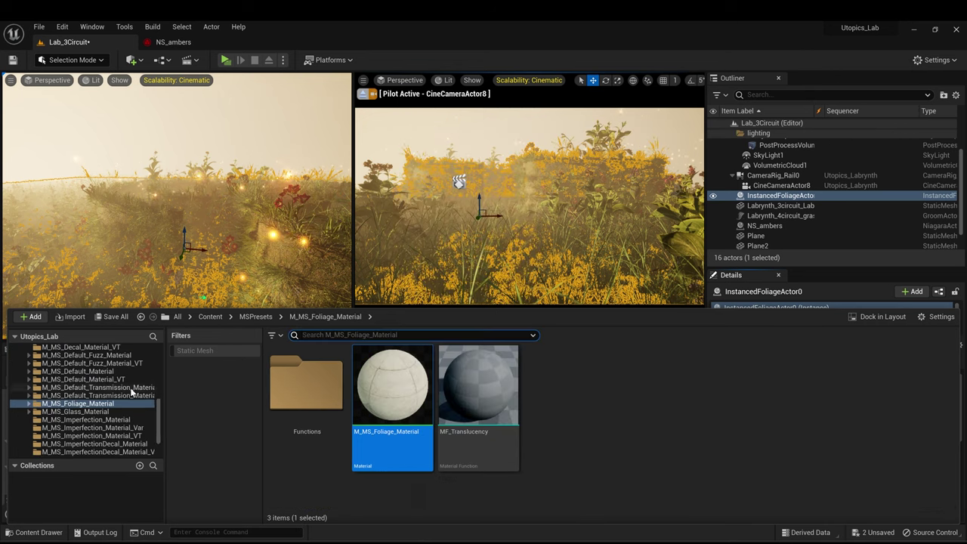
{"action": "double_click", "coordinate": [386, 395]}
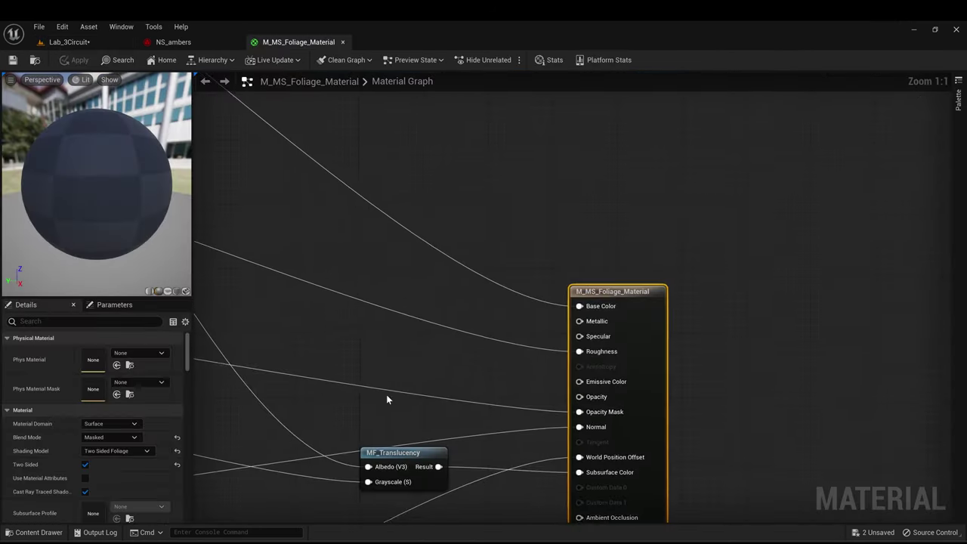
- Turn on the default value of EnableGrassWind in the material's Wind group, save the foliage material and close it
{"action": "scroll", "coordinate": [520, 320], "scroll_direction": "down", "scroll_amount": 6}
{"action": "right_click_drag", "start_coordinate": [518, 259], "coordinate": [593, 155]}
{"action": "scroll", "coordinate": [434, 404], "scroll_direction": "up", "scroll_amount": 5}
{"action": "right_click_drag", "start_coordinate": [445, 360], "coordinate": [544, 453]}
{"action": "scroll", "coordinate": [516, 239], "scroll_direction": "up", "scroll_amount": 1}
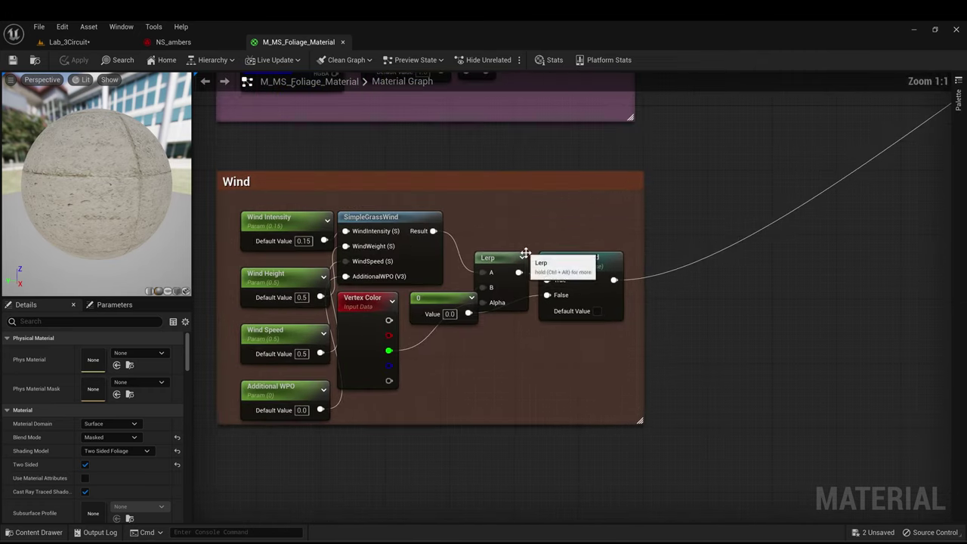
{"action": "left_click", "coordinate": [595, 311]}
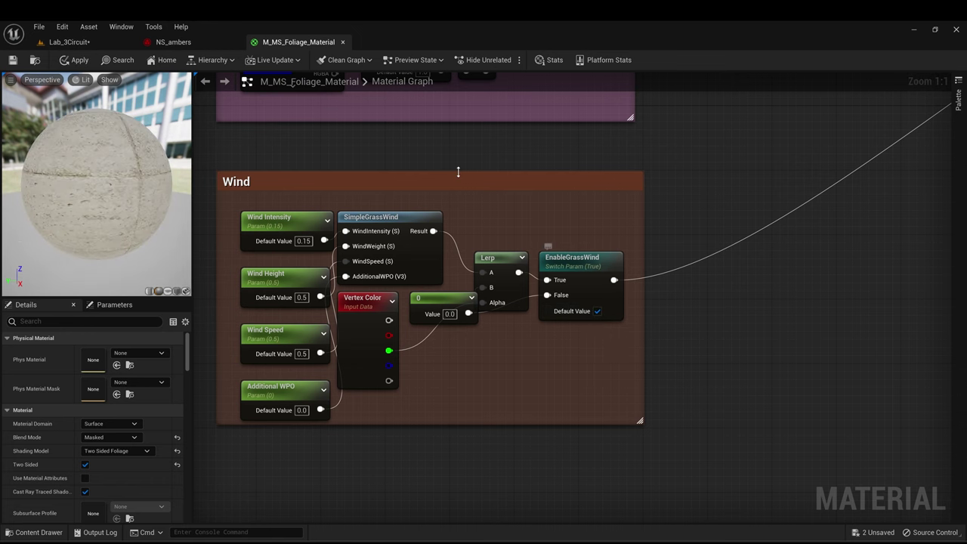
{"action": "left_click", "coordinate": [13, 60]}
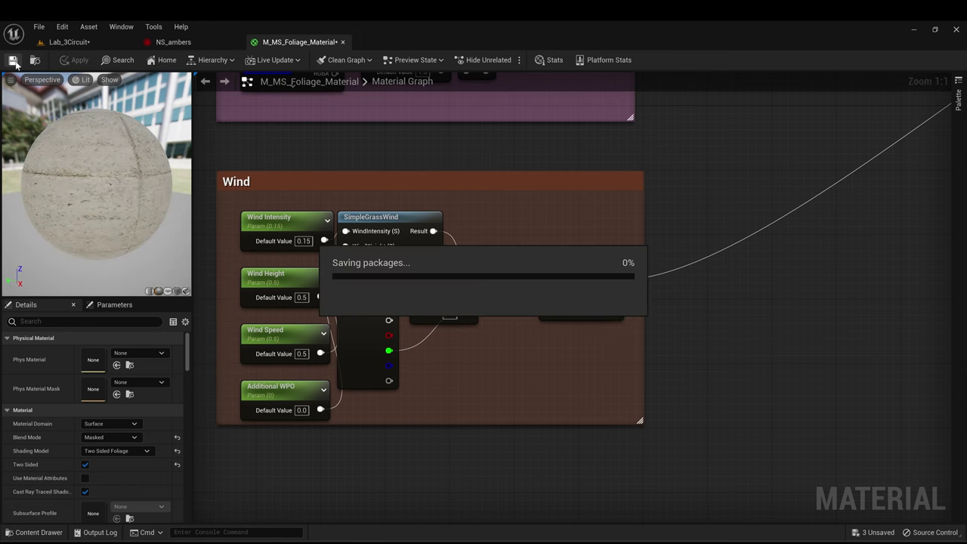
{"action": "left_click", "coordinate": [342, 42]}
{"action": "right_click_drag", "start_coordinate": [171, 239], "coordinate": [171, 240]}
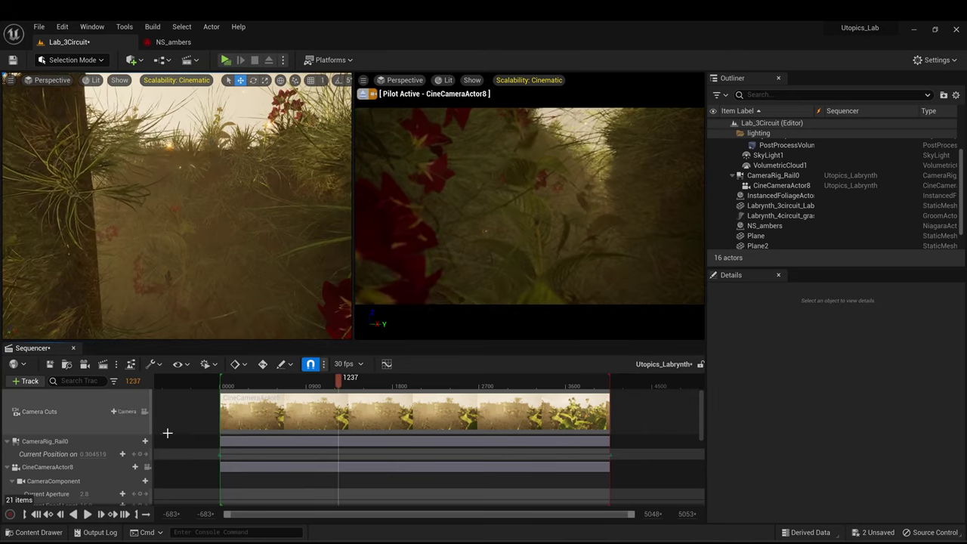
- Create a labrynth_export folder in VideoCaptures and set it as the output directory in the sequence's Render Movie Settings
{"action": "left_click", "coordinate": [103, 365]}
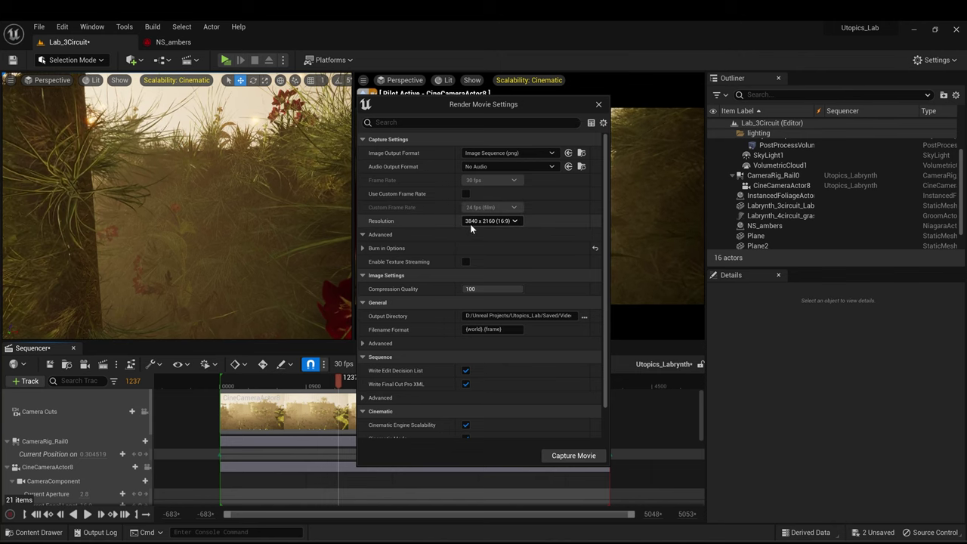
{"action": "left_click", "coordinate": [511, 315]}
{"action": "left_click", "coordinate": [584, 317]}
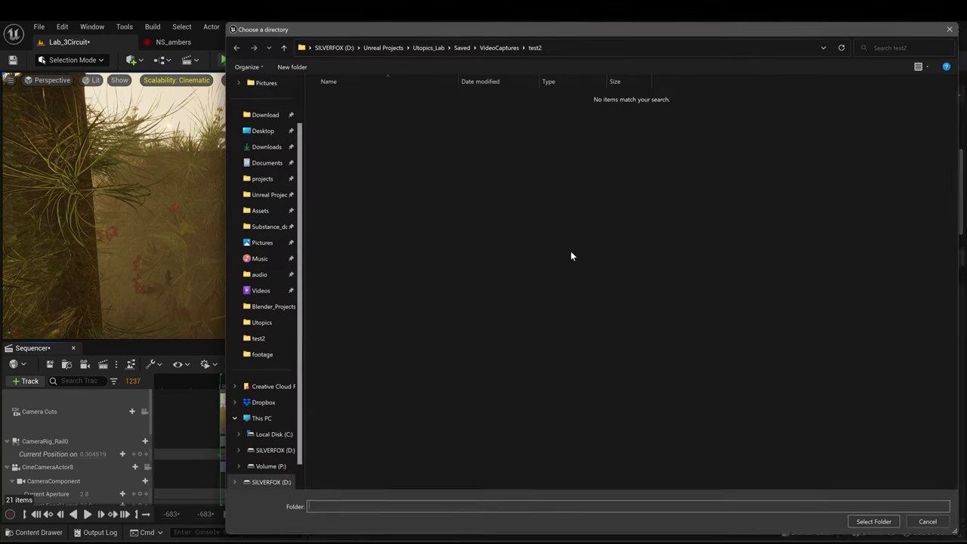
{"action": "left_click", "coordinate": [514, 47]}
{"action": "right_click", "coordinate": [447, 124]}
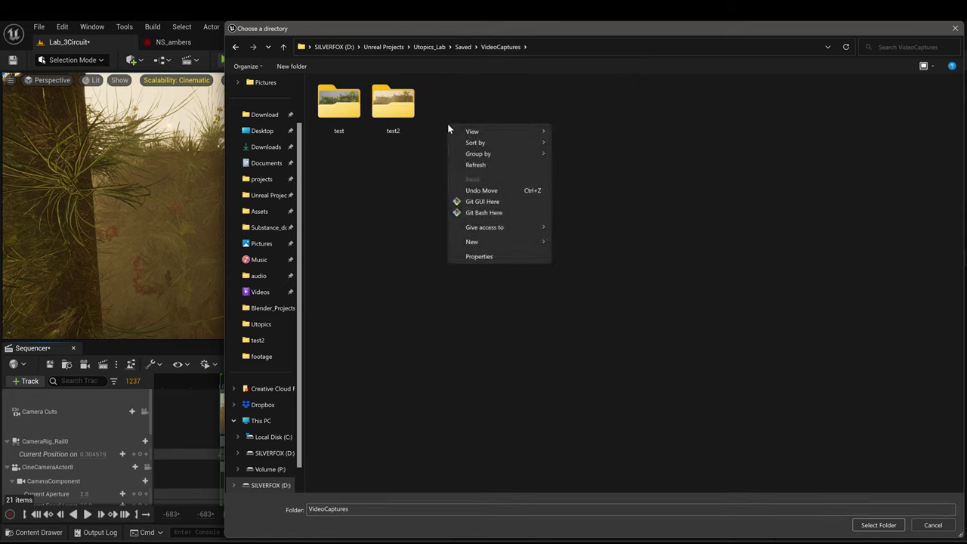
{"action": "mouse_move", "coordinate": [480, 242]}
{"action": "left_click", "coordinate": [574, 242]}
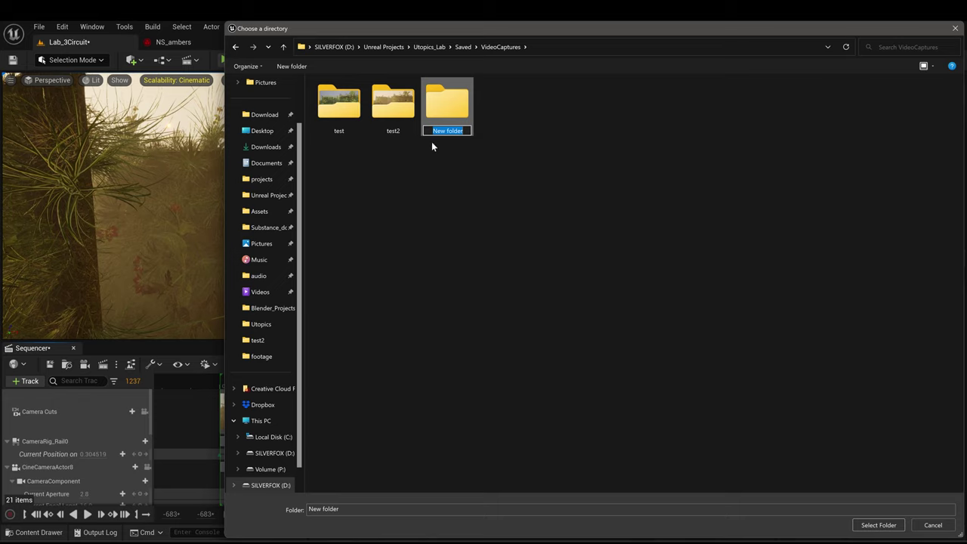
{"action": "type", "text": "labrynith_export"}
{"action": "key", "text": "Return"}
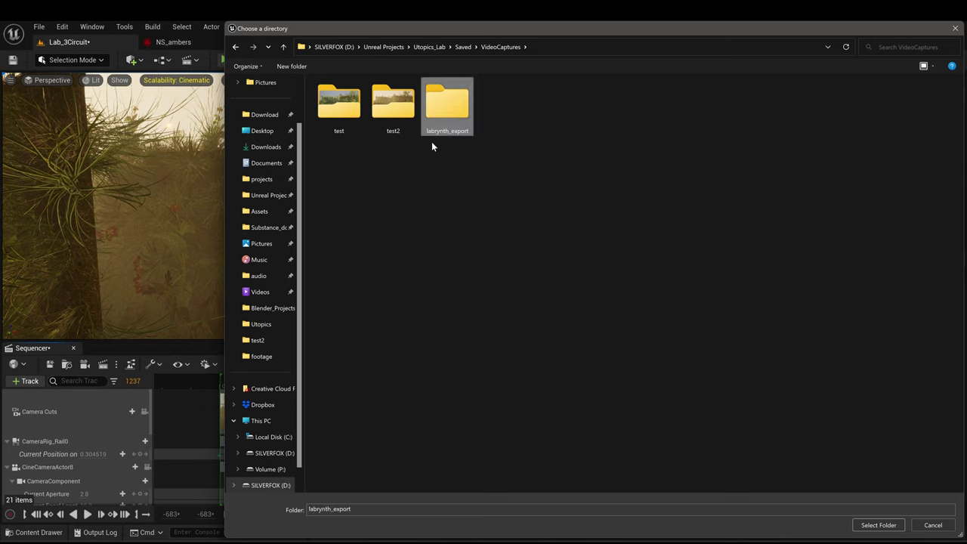
{"action": "left_click", "coordinate": [878, 525]}
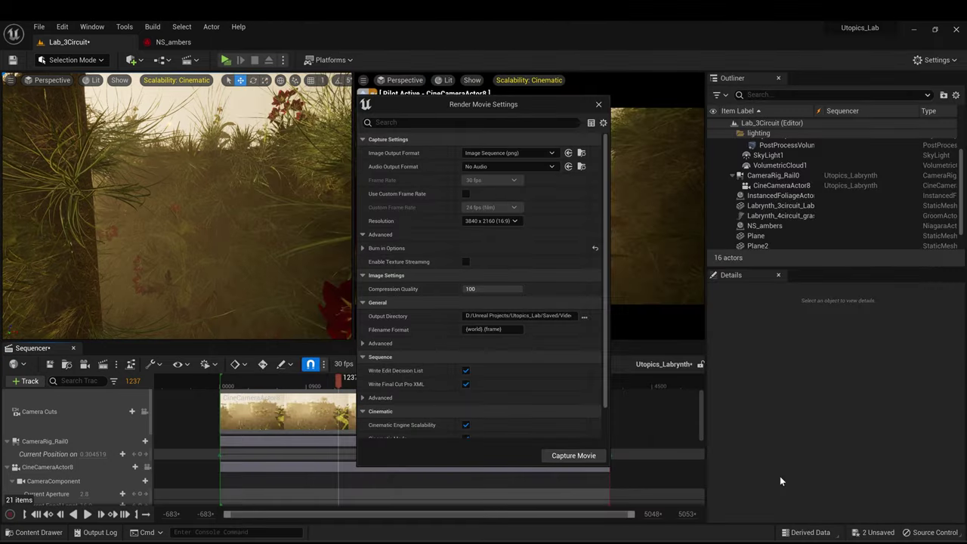
- Save all project changes and start capturing the sequence as a 3840 x 2160 PNG image sequence
{"action": "left_click", "coordinate": [39, 28]}
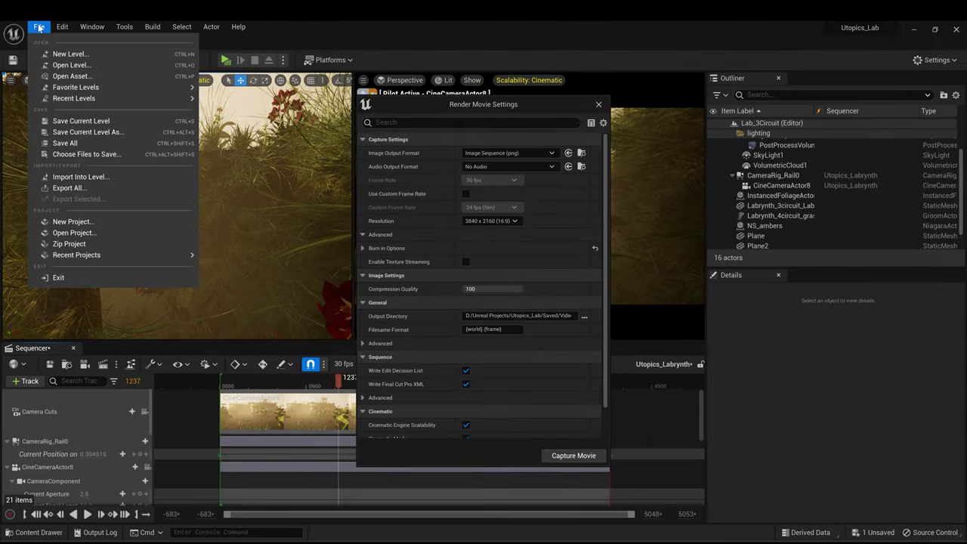
{"action": "left_click", "coordinate": [65, 144]}
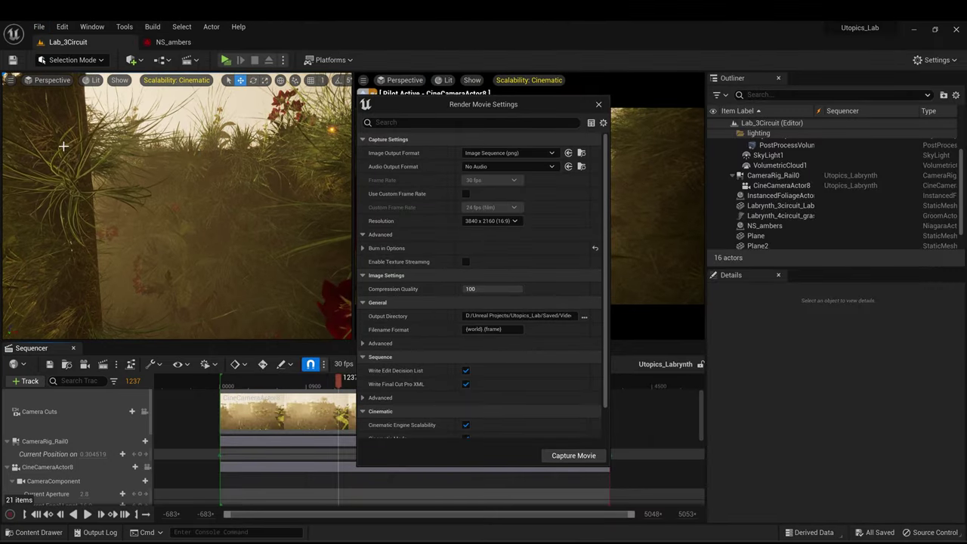
{"action": "left_click_drag", "start_coordinate": [545, 103], "coordinate": [533, 103]}
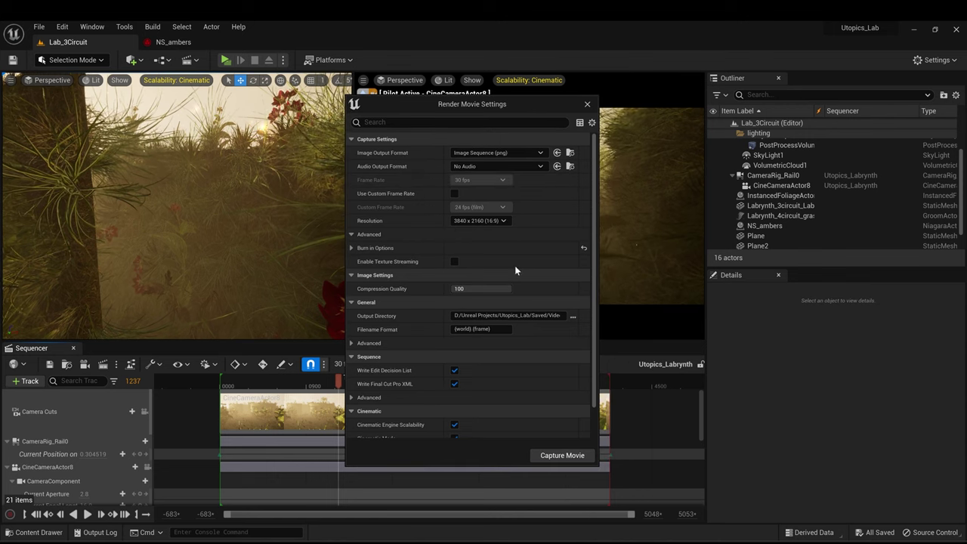
{"action": "left_click", "coordinate": [539, 455]}
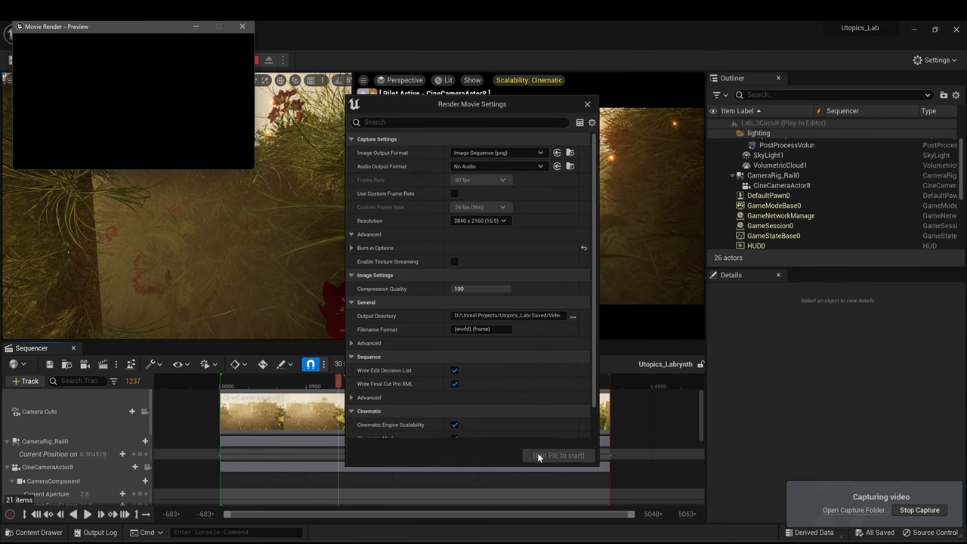
{"action": "left_click_drag", "start_coordinate": [136, 30], "coordinate": [429, 211]}
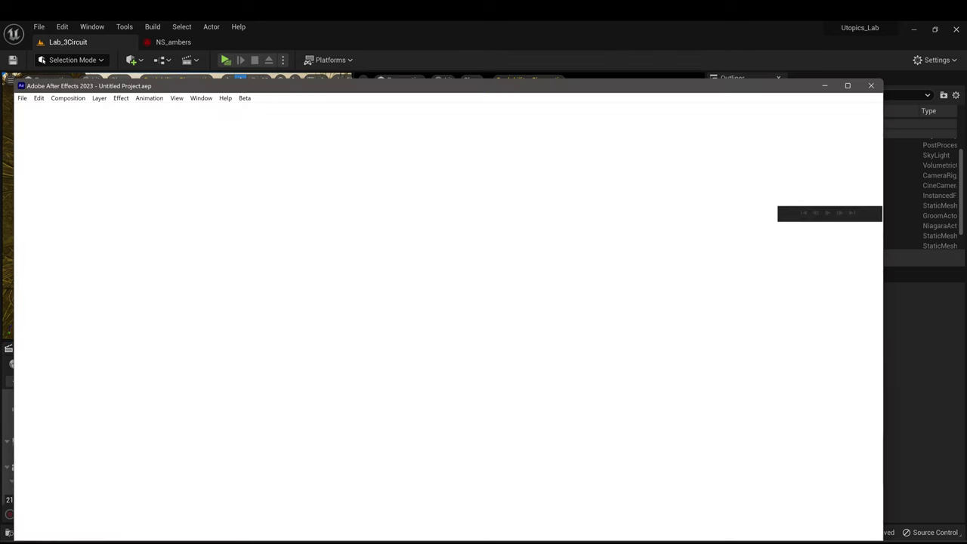
- Switch to After Effects, import the rendered Lab_3Circuit PNG sequence and create a composition from it
{"action": "left_click_drag", "start_coordinate": [425, 134], "coordinate": [66, 240]}
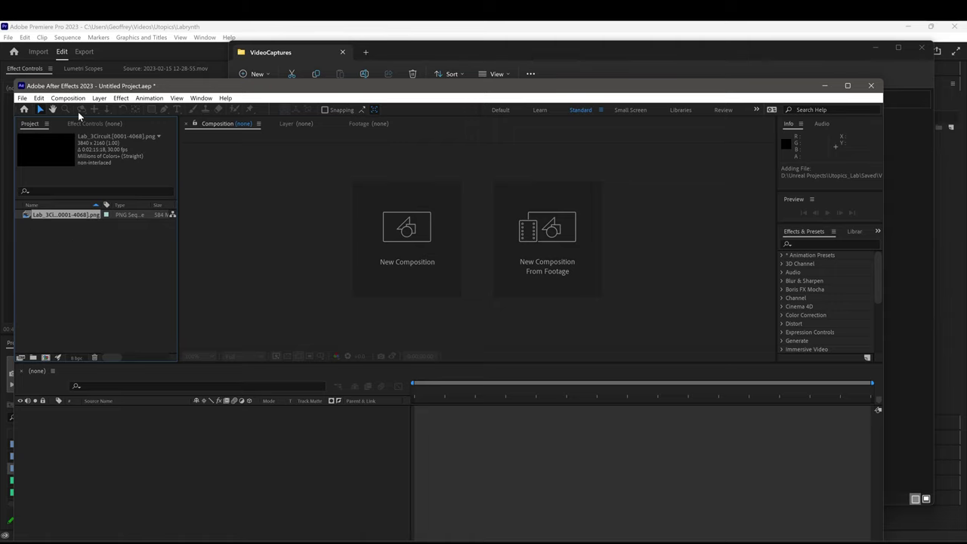
{"action": "left_click_drag", "start_coordinate": [27, 217], "coordinate": [46, 357]}
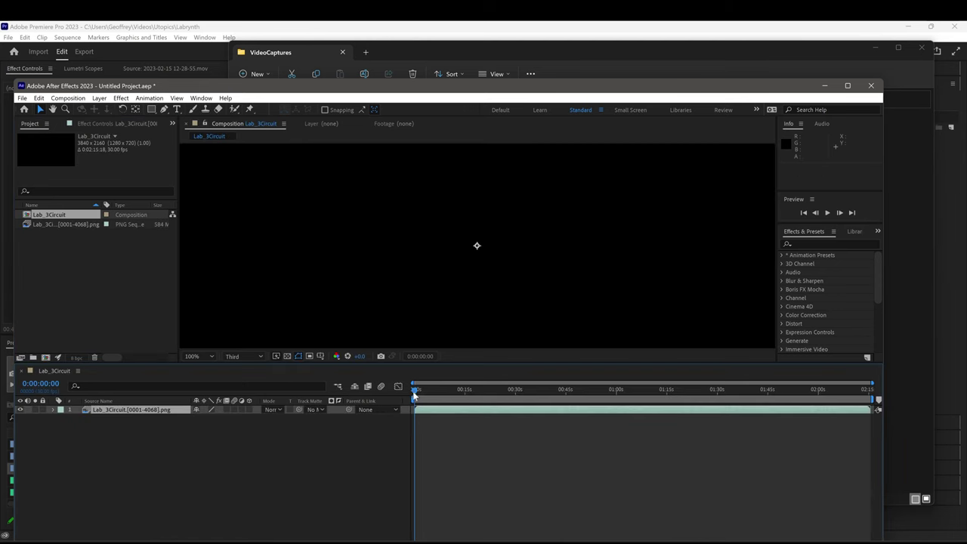
- Preview the Lab_3Circuit composition from the start, at about 24 seconds and at about 39 seconds
{"action": "scroll", "coordinate": [461, 232], "scroll_direction": "down", "scroll_amount": 10}
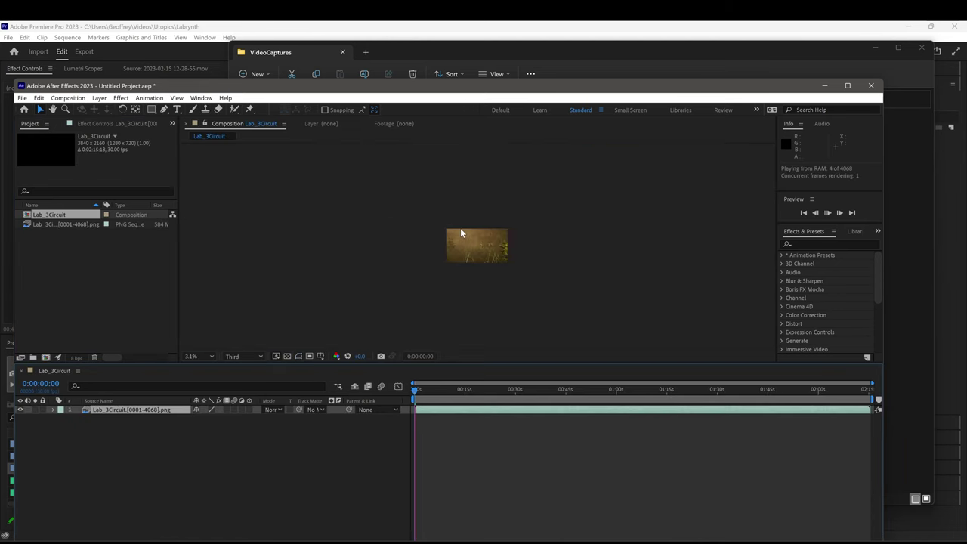
{"action": "scroll", "coordinate": [462, 234], "scroll_direction": "up", "scroll_amount": 5}
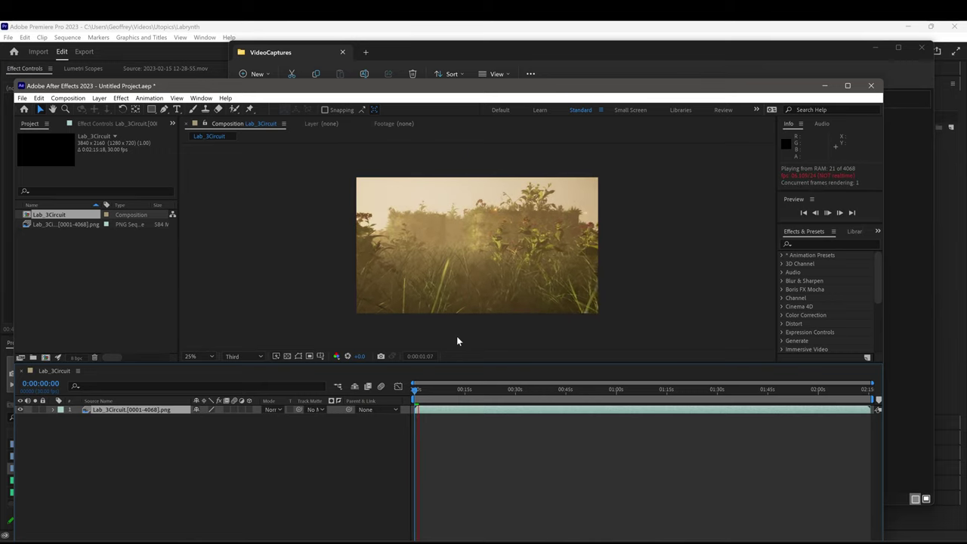
{"action": "left_click", "coordinate": [495, 392]}
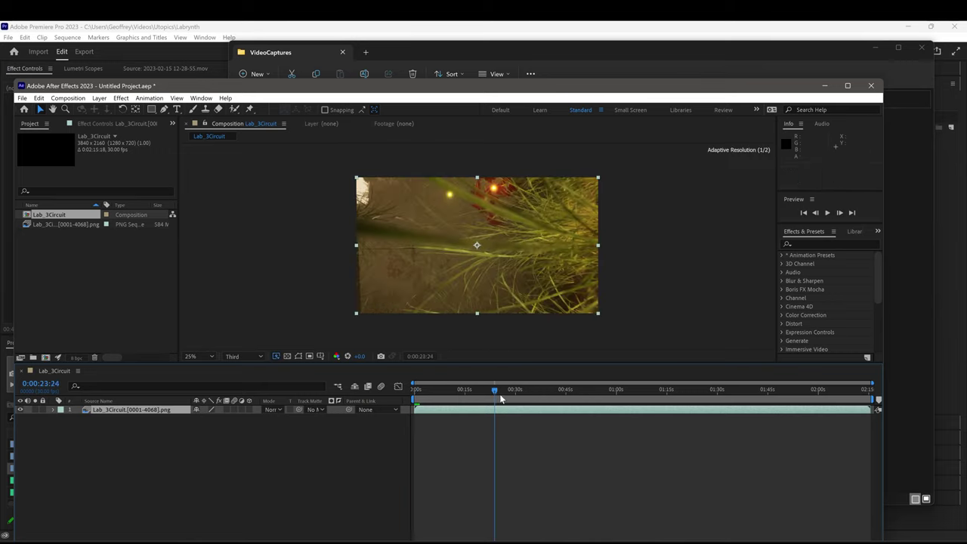
{"action": "left_click", "coordinate": [544, 392]}
{"action": "key", "text": "space"}
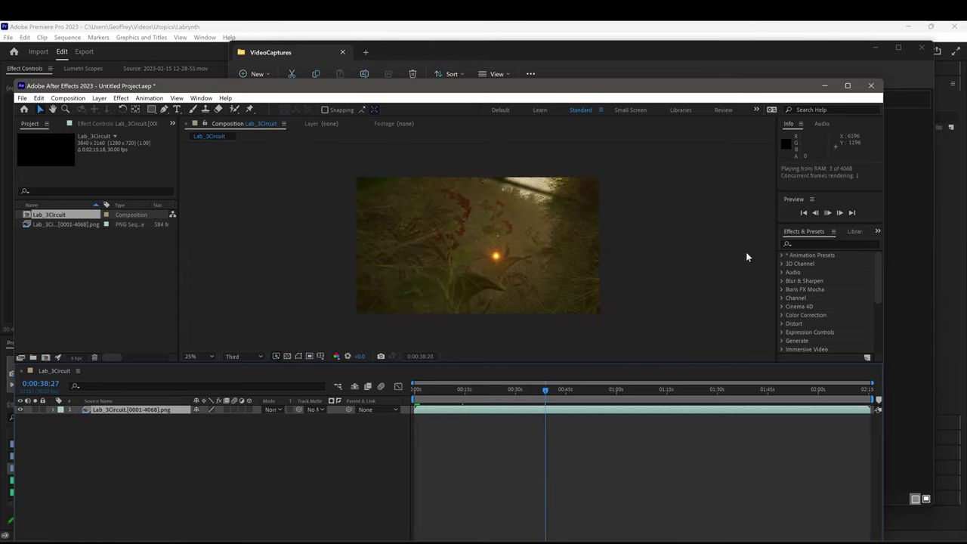